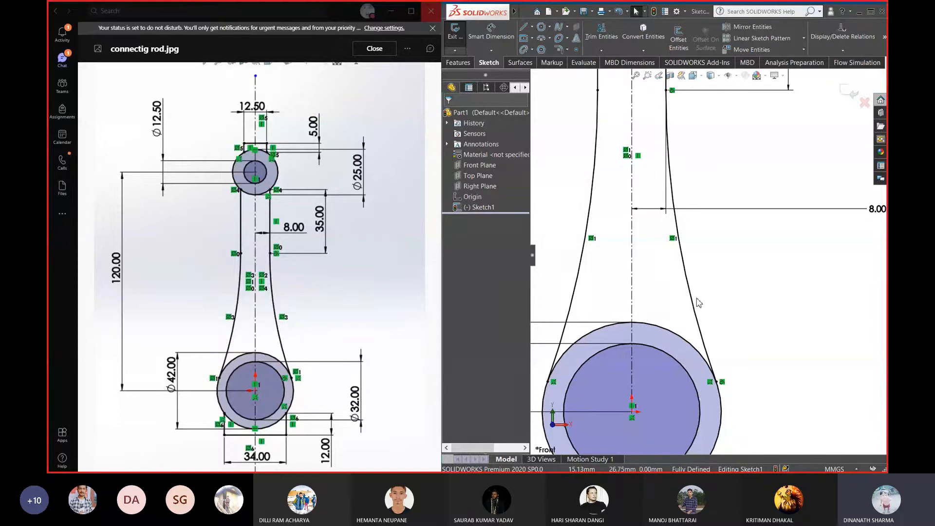
Reposition the 120, Ø32, Ø42 and Ø25 dimensions closer to the connecting rod profile
{"action": "scroll", "coordinate": [768, 304], "scroll_direction": "up", "scroll_amount": 5}
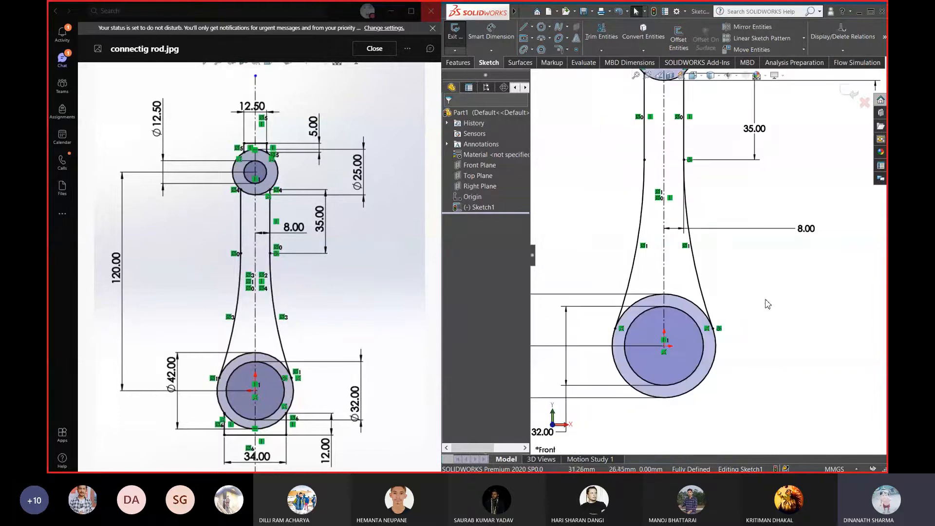
{"action": "scroll", "coordinate": [728, 258], "scroll_direction": "up", "scroll_amount": 1}
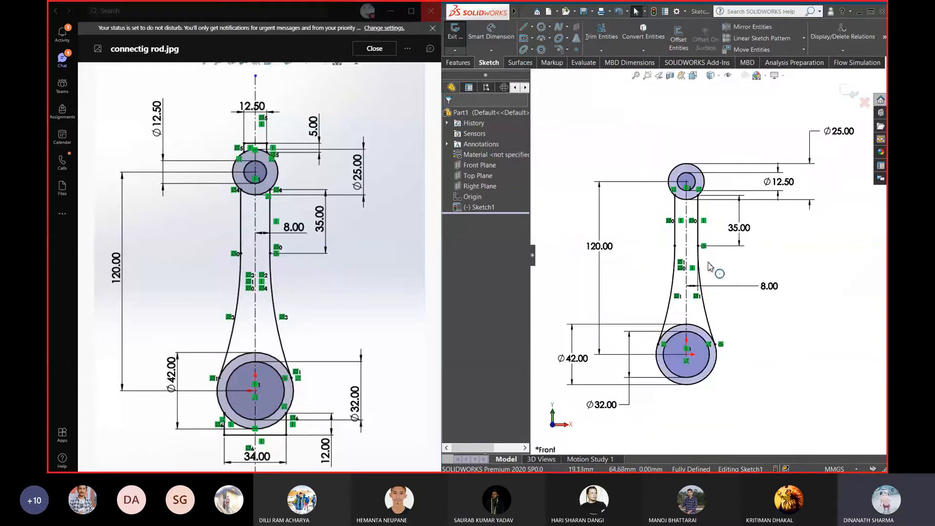
{"action": "mouse_move", "coordinate": [599, 247]}
{"action": "left_mouse_down"}
{"action": "mouse_move", "coordinate": [628, 247]}
{"action": "mouse_move", "coordinate": [616, 247]}
{"action": "left_mouse_up"}
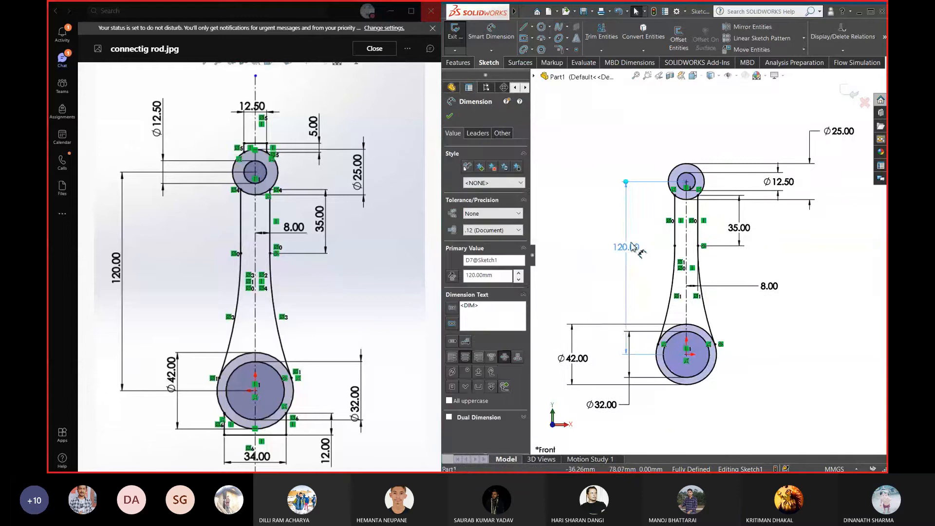
{"action": "left_click_drag", "start_coordinate": [608, 408], "coordinate": [624, 412]}
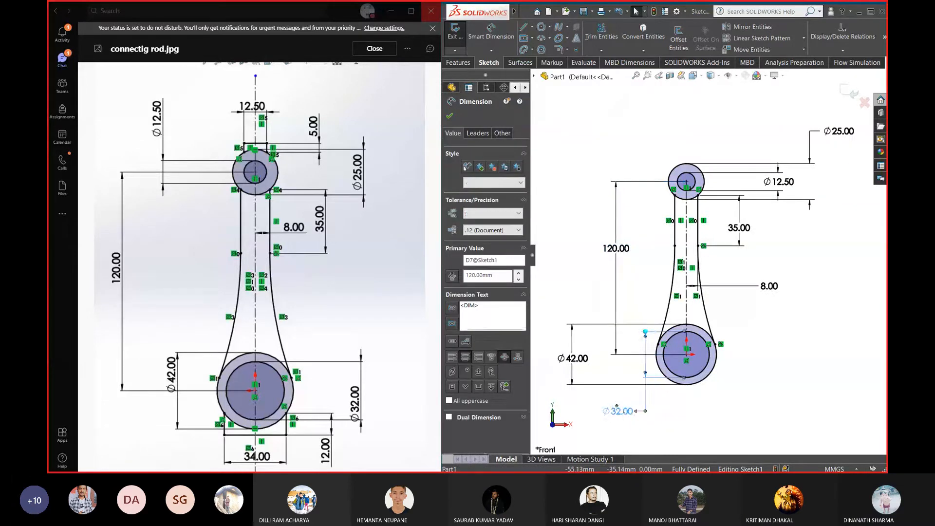
{"action": "left_click_drag", "start_coordinate": [571, 355], "coordinate": [593, 355]}
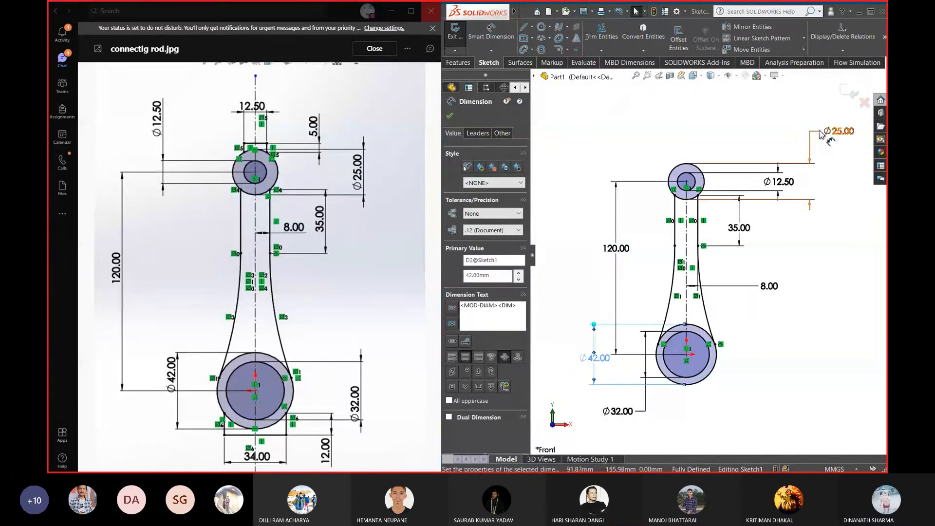
{"action": "left_click_drag", "start_coordinate": [819, 132], "coordinate": [794, 131]}
{"action": "left_click", "coordinate": [814, 227]}
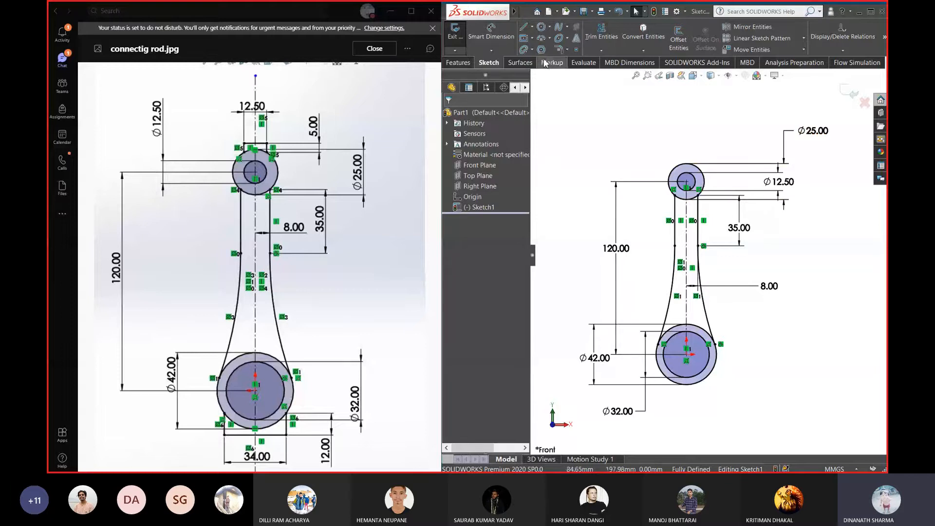
Sketch an open three-sided rectangular boss about 16 mm wide above the small end, with both sides starting on its outer circle
{"action": "left_click", "coordinate": [524, 28]}
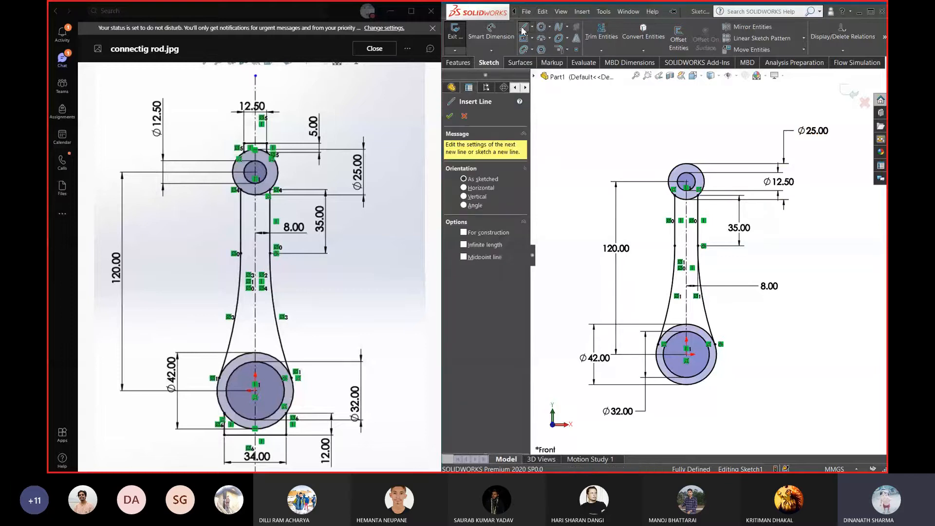
{"action": "left_click", "coordinate": [686, 181]}
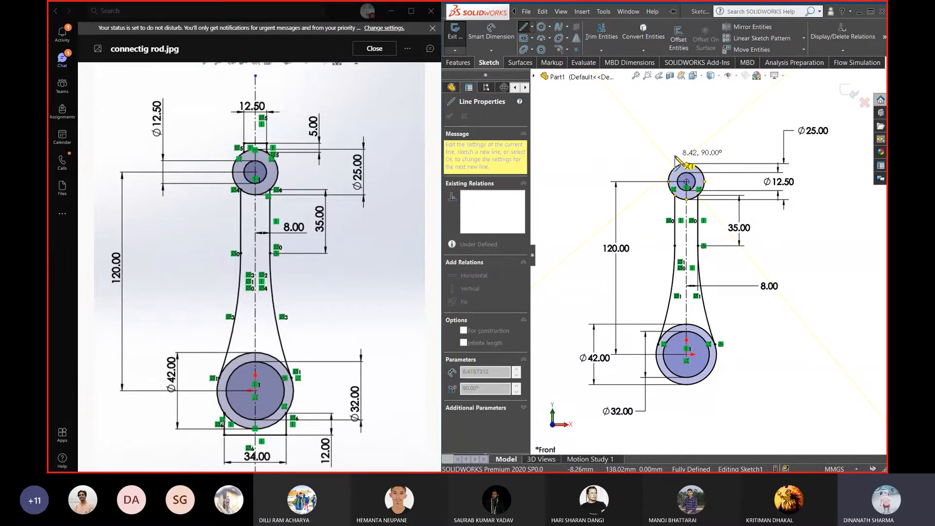
{"action": "left_click", "coordinate": [675, 156]}
{"action": "left_click", "coordinate": [698, 155]}
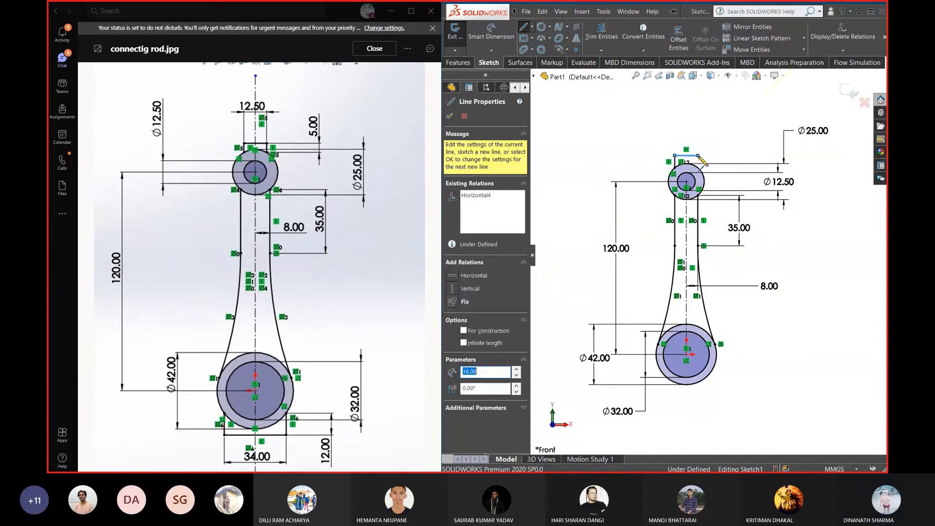
{"action": "left_click", "coordinate": [698, 167]}
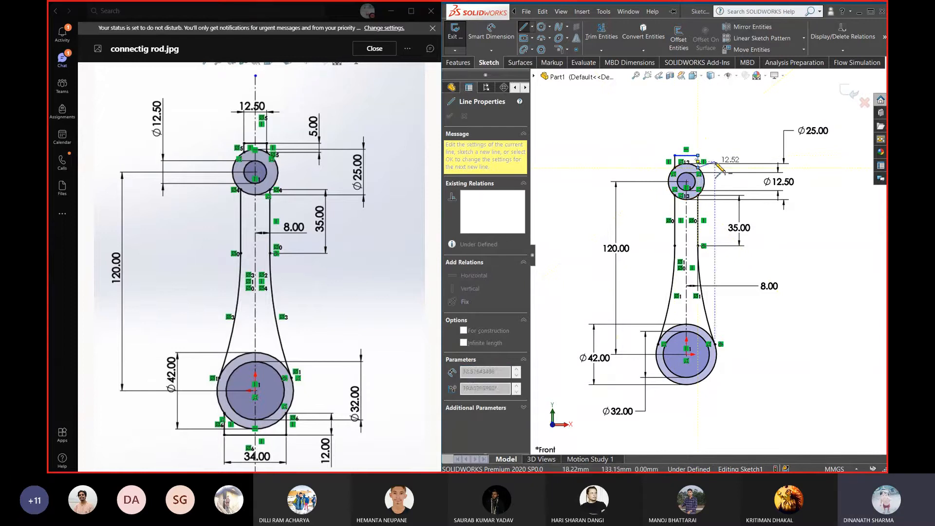
{"action": "right_click", "coordinate": [719, 127]}
{"action": "left_click", "coordinate": [733, 134]}
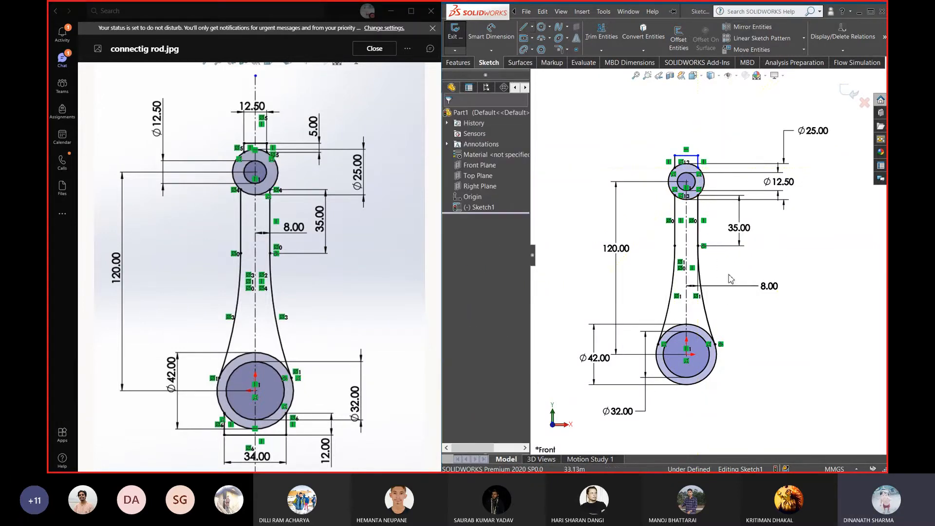
Sketch three connected lines below the big end, joining both sides of its outer circle with a horizontal base about 27 mm wide
{"action": "scroll", "coordinate": [706, 200], "scroll_direction": "down", "scroll_amount": 8}
{"action": "scroll", "coordinate": [690, 217], "scroll_direction": "up", "scroll_amount": 10}
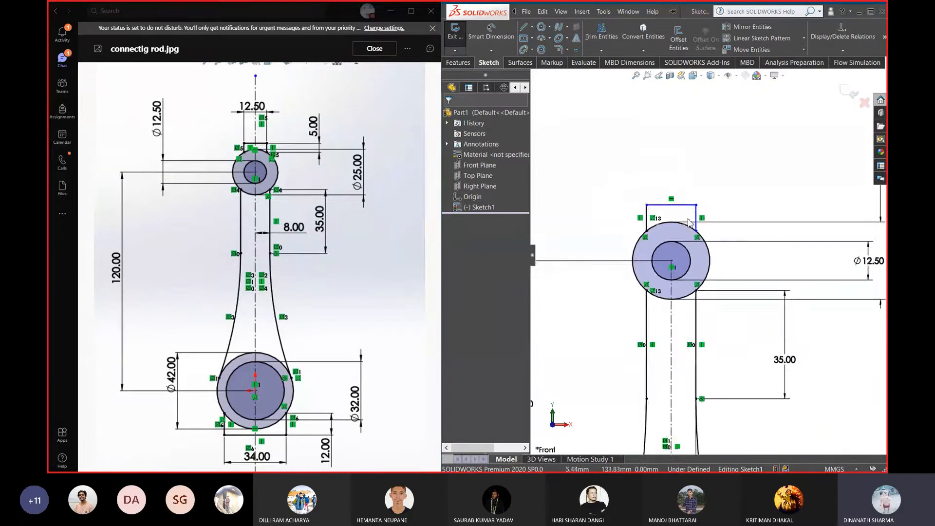
{"action": "scroll", "coordinate": [712, 304], "scroll_direction": "down", "scroll_amount": 2}
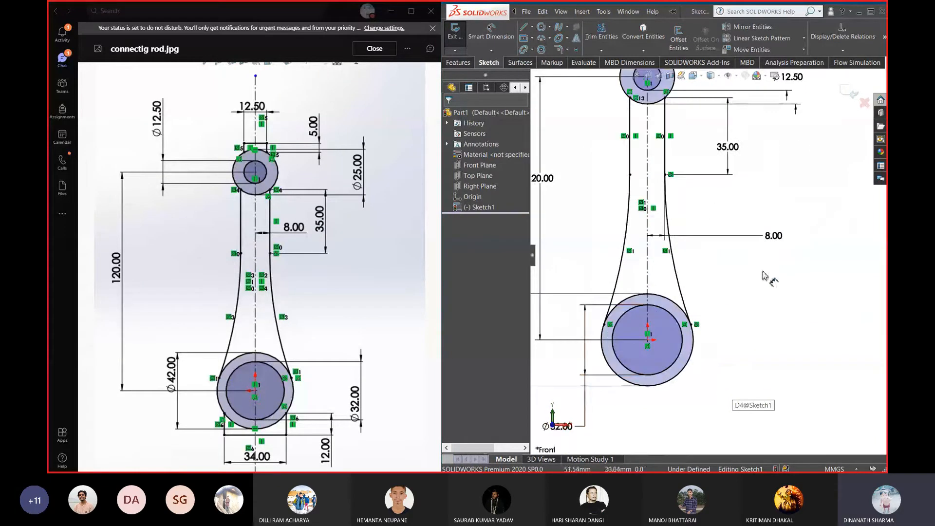
{"action": "left_click", "coordinate": [525, 28]}
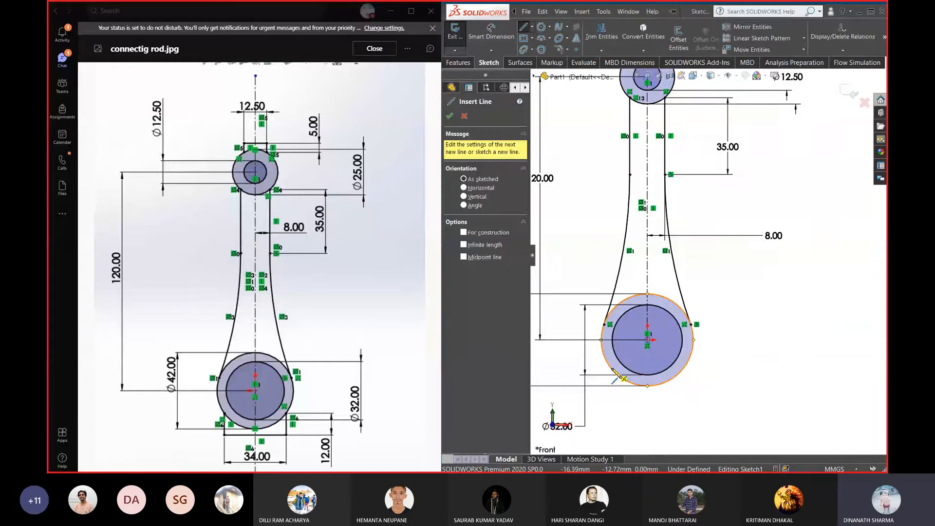
{"action": "left_click", "coordinate": [602, 353]}
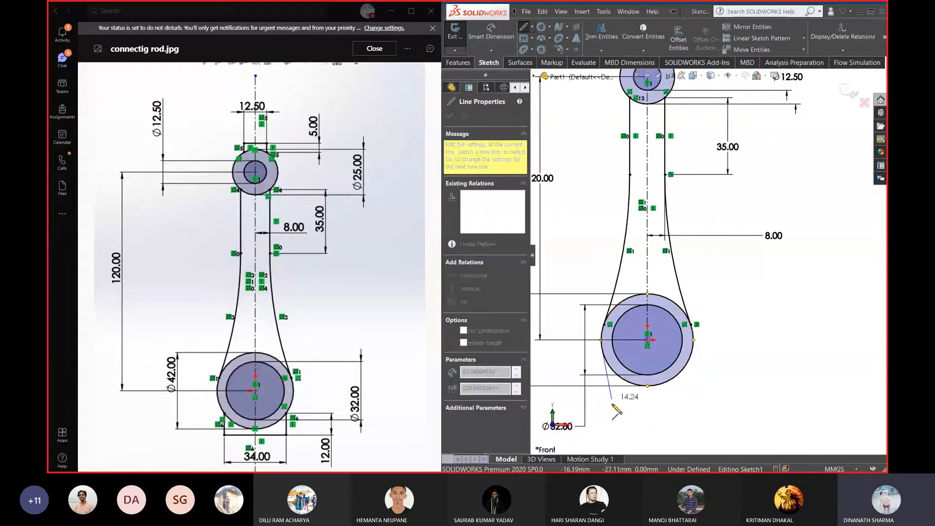
{"action": "left_click", "coordinate": [617, 423]}
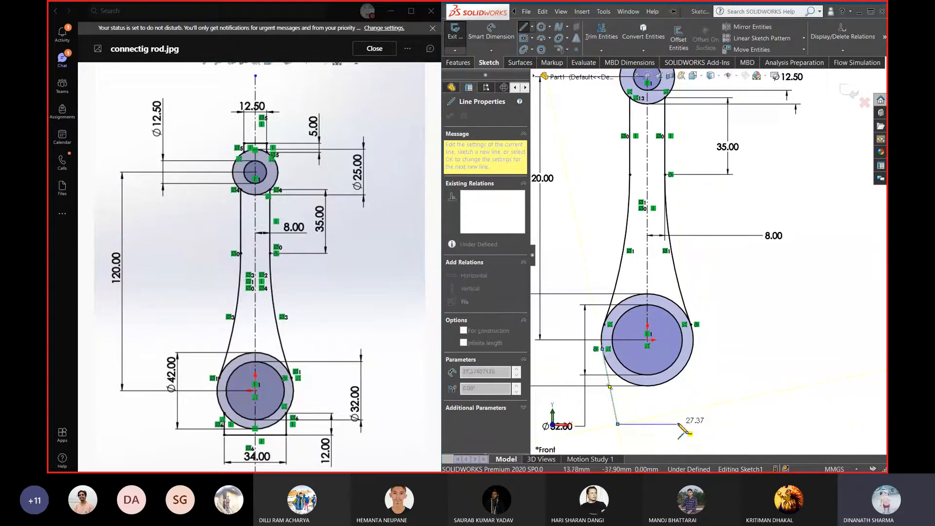
{"action": "left_click", "coordinate": [680, 424]}
{"action": "left_click", "coordinate": [686, 364]}
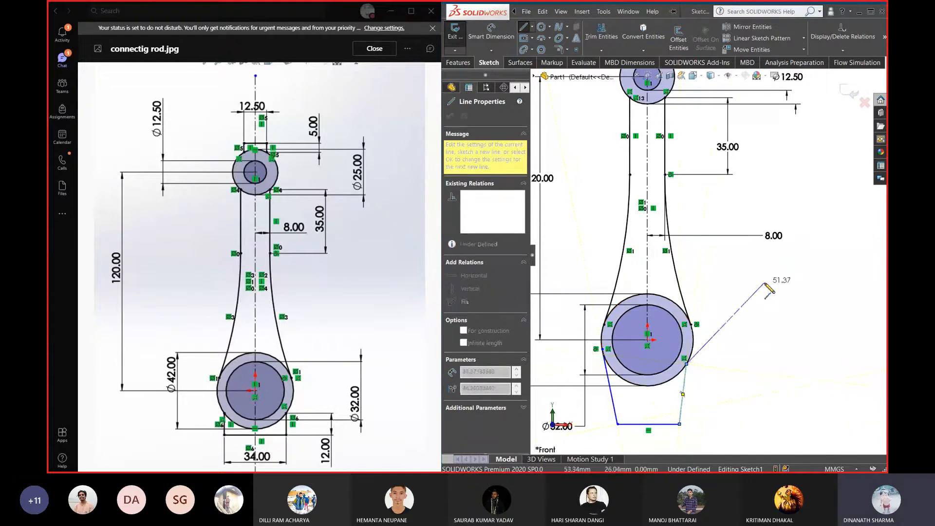
{"action": "right_click", "coordinate": [764, 284]}
{"action": "left_click", "coordinate": [778, 291]}
{"action": "scroll", "coordinate": [645, 434], "scroll_direction": "down", "scroll_amount": 2}
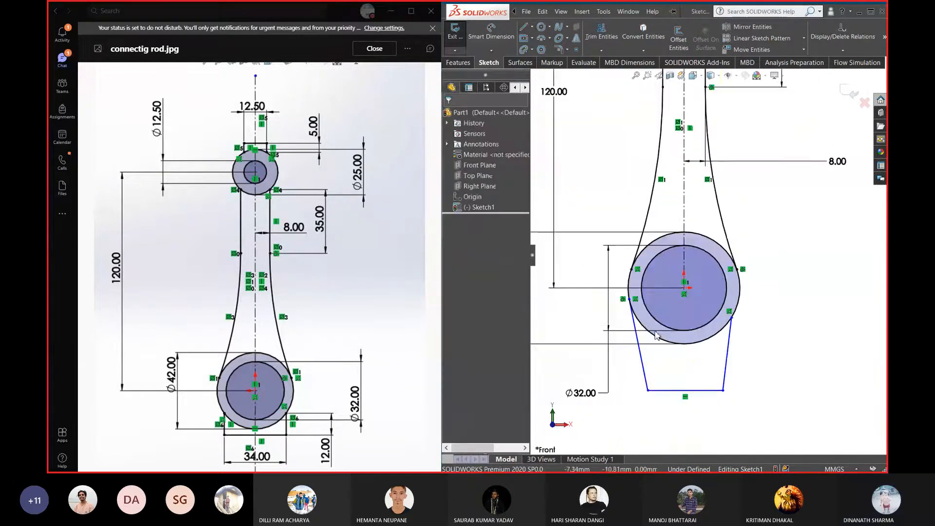
Move the upper and lower endpoints of the left slanted line below the big end to reshape the outline
{"action": "left_click_drag", "start_coordinate": [631, 302], "coordinate": [636, 318]}
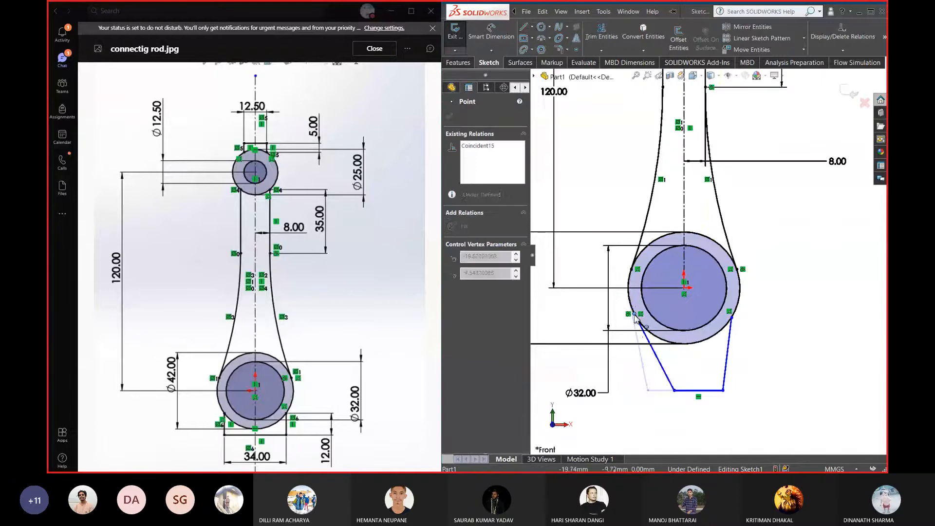
{"action": "left_click_drag", "start_coordinate": [675, 391], "coordinate": [659, 393]}
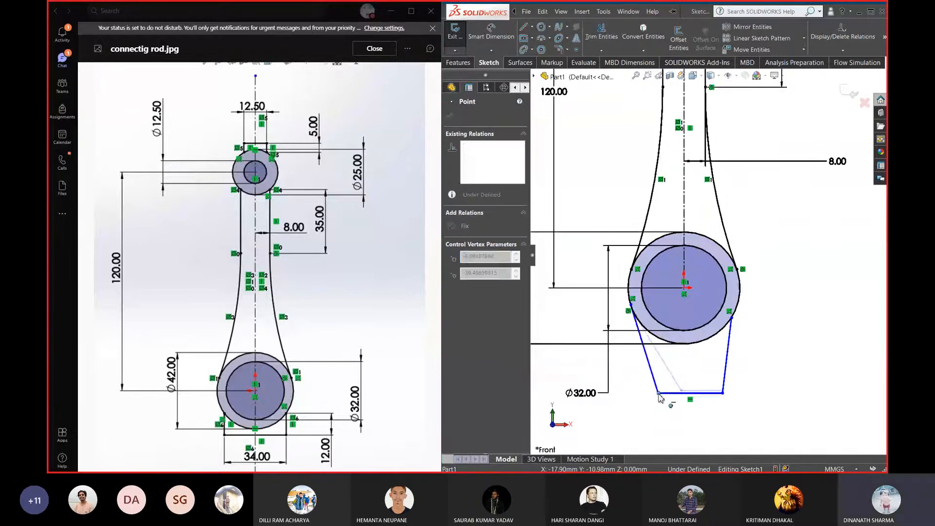
{"action": "left_click", "coordinate": [850, 328]}
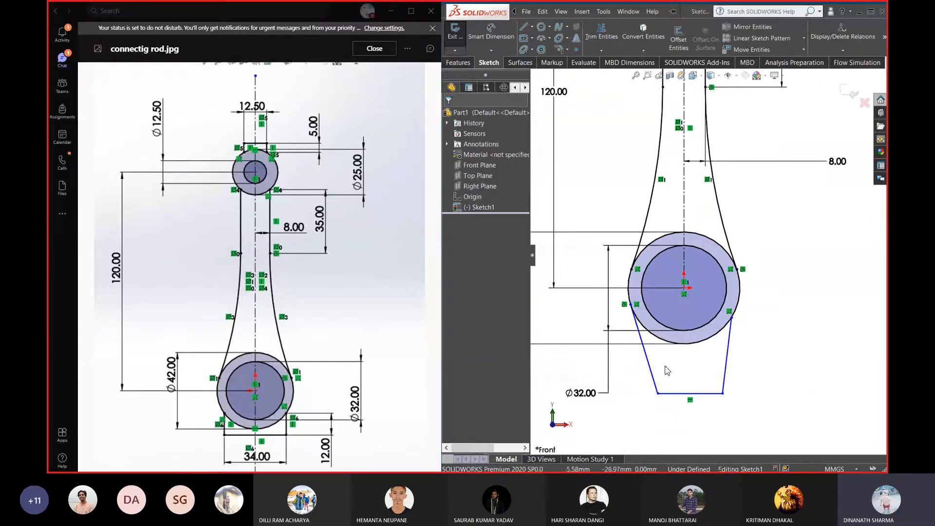
Apply a Vertical relation to both slanted side lines below the big end
{"action": "left_click", "coordinate": [655, 381]}
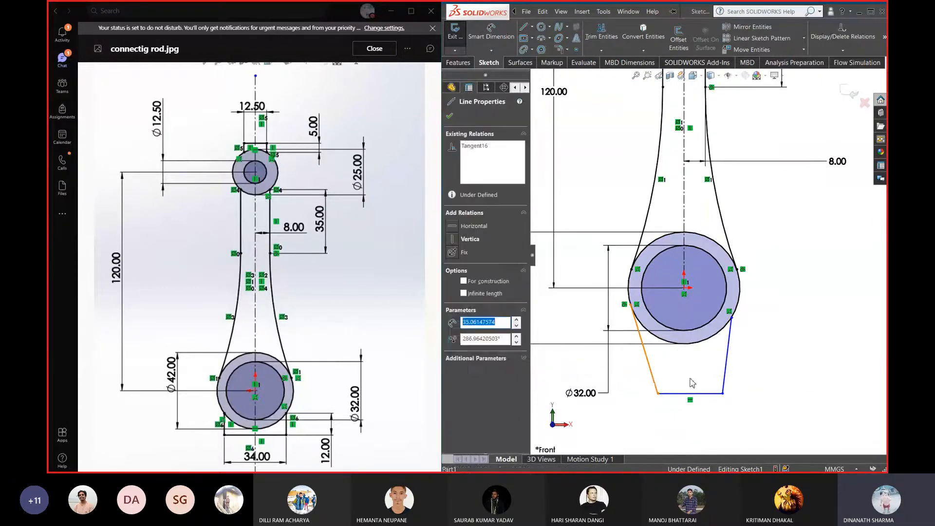
{"action": "left_click", "coordinate": [723, 377], "text": "ctrl"}
{"action": "left_click", "coordinate": [456, 284]}
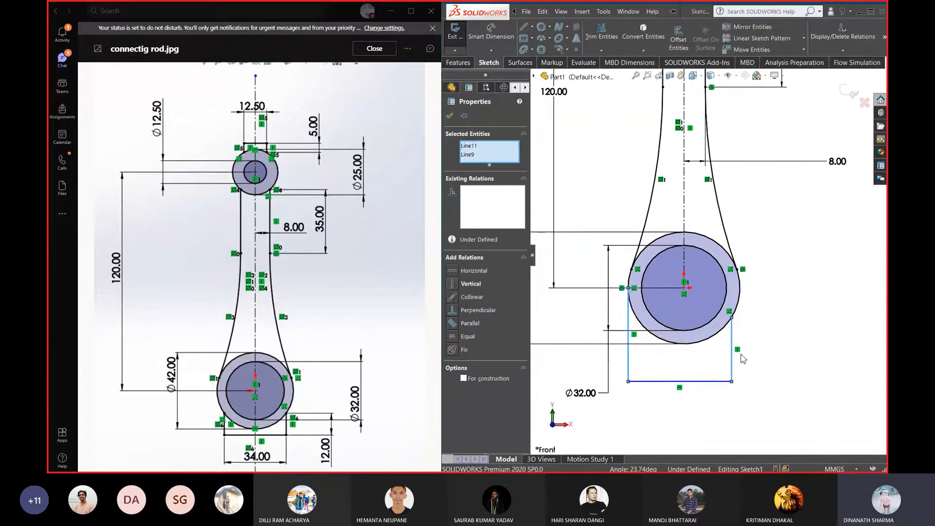
{"action": "left_click", "coordinate": [743, 359]}
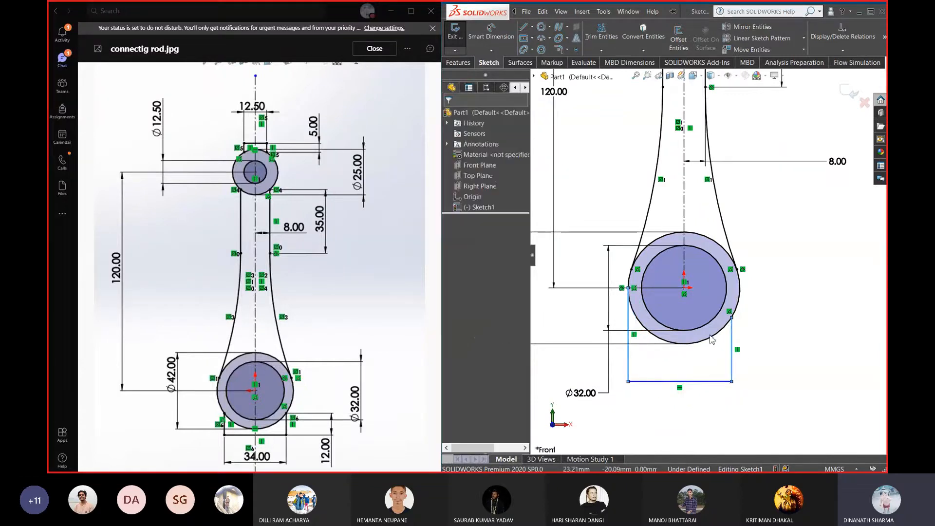
Delete the coincident relation between the left side line's upper endpoint and the outer circle, and lower that endpoint level with the right one
{"action": "left_click", "coordinate": [634, 288]}
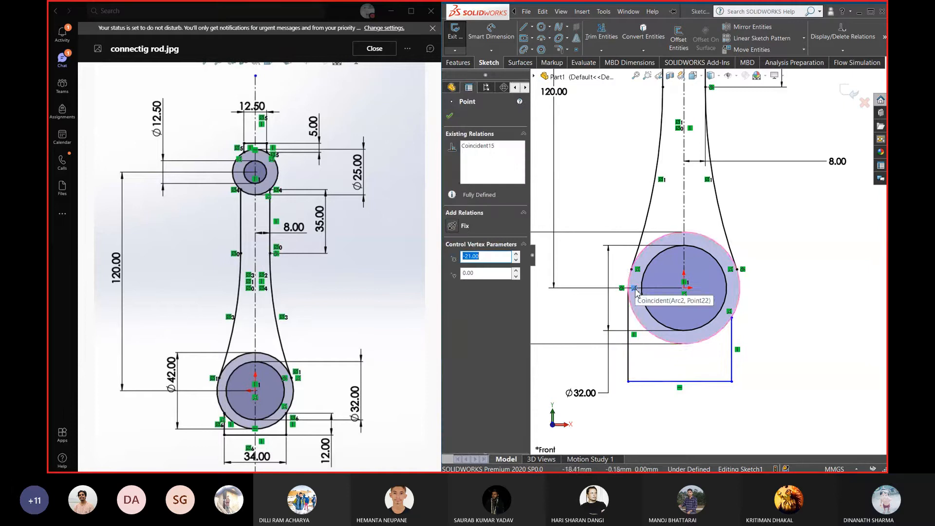
{"action": "left_click_drag", "start_coordinate": [635, 289], "coordinate": [636, 311]}
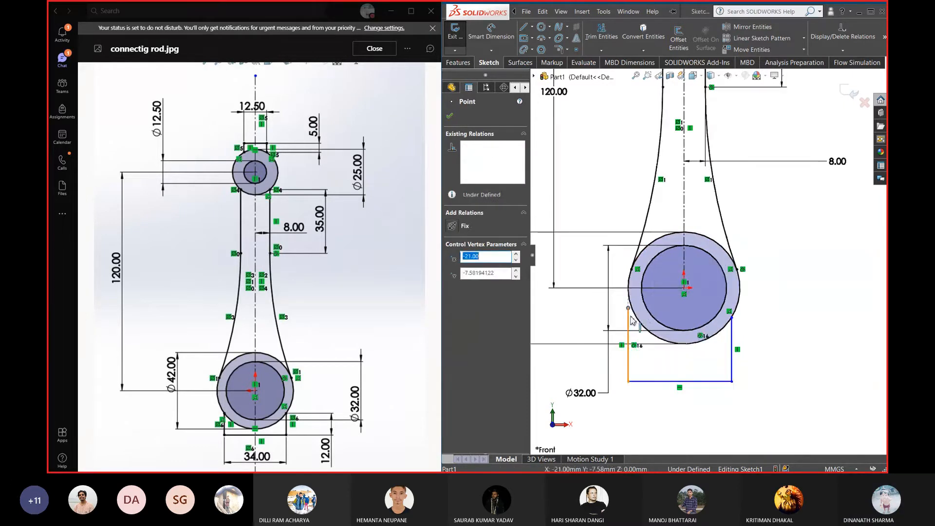
{"action": "left_click", "coordinate": [642, 323]}
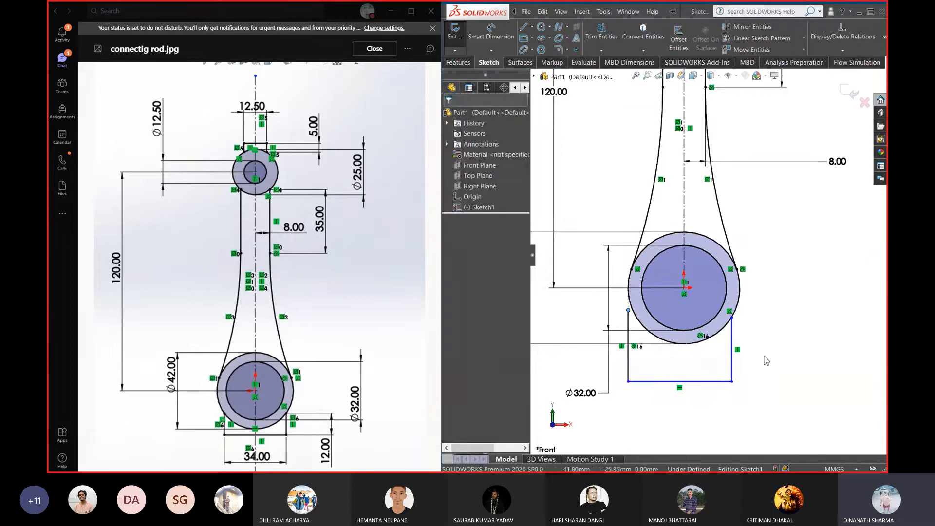
{"action": "left_click", "coordinate": [638, 315]}
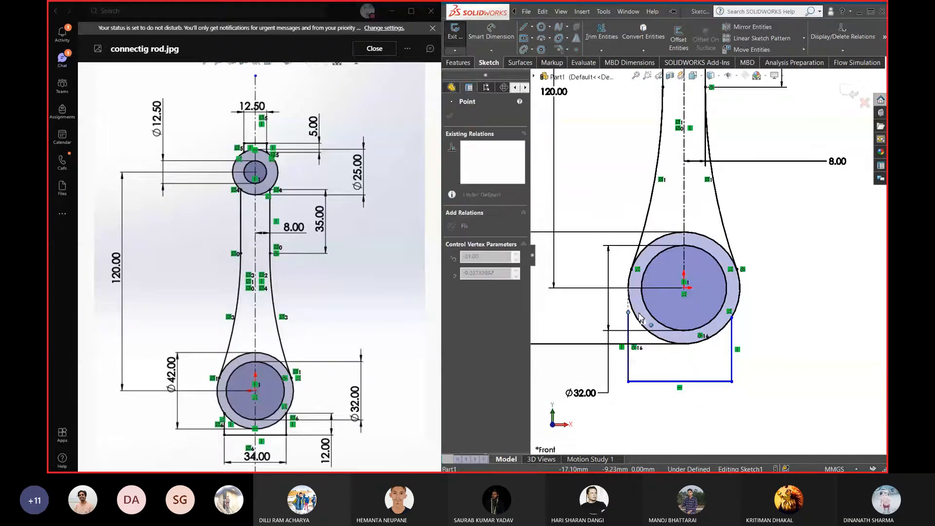
{"action": "left_click", "coordinate": [743, 330]}
{"action": "left_click", "coordinate": [732, 319]}
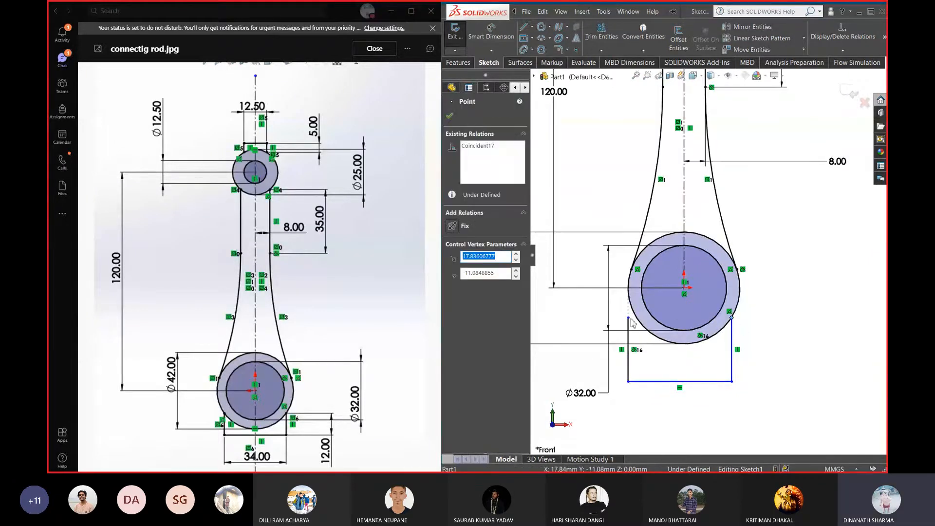
{"action": "left_click", "coordinate": [628, 318]}
{"action": "left_click", "coordinate": [685, 226], "text": "ctrl"}
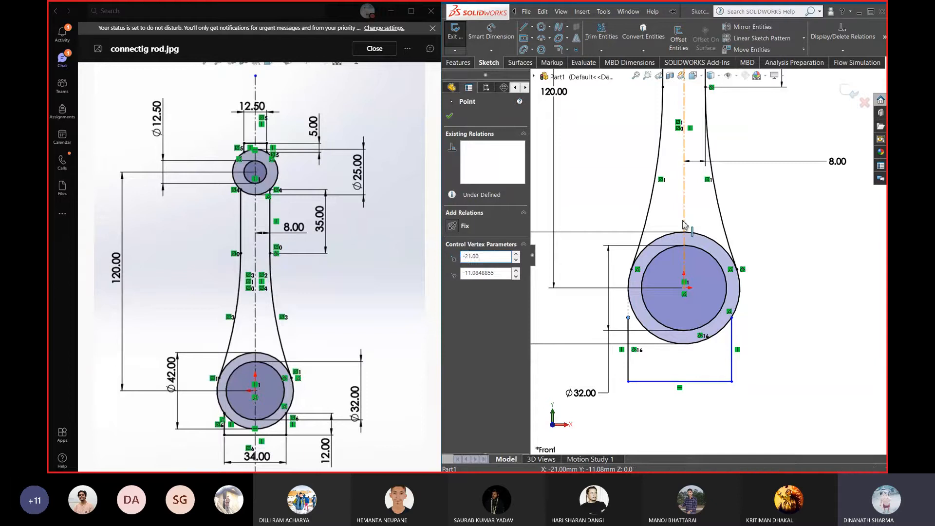
{"action": "left_click", "coordinate": [454, 284]}
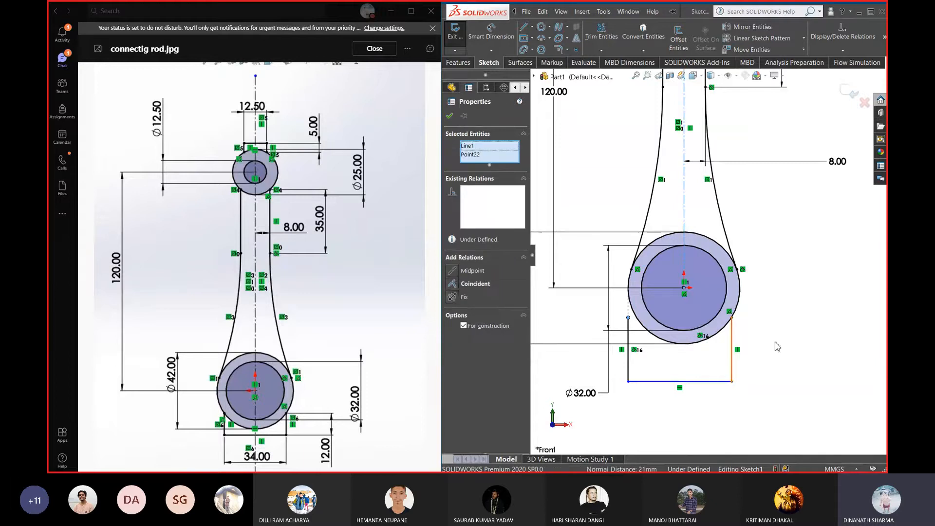
{"action": "key", "text": "Escape"}
Make the two vertical side lines below the big end symmetric about the vertical centerline
{"action": "left_click", "coordinate": [630, 343]}
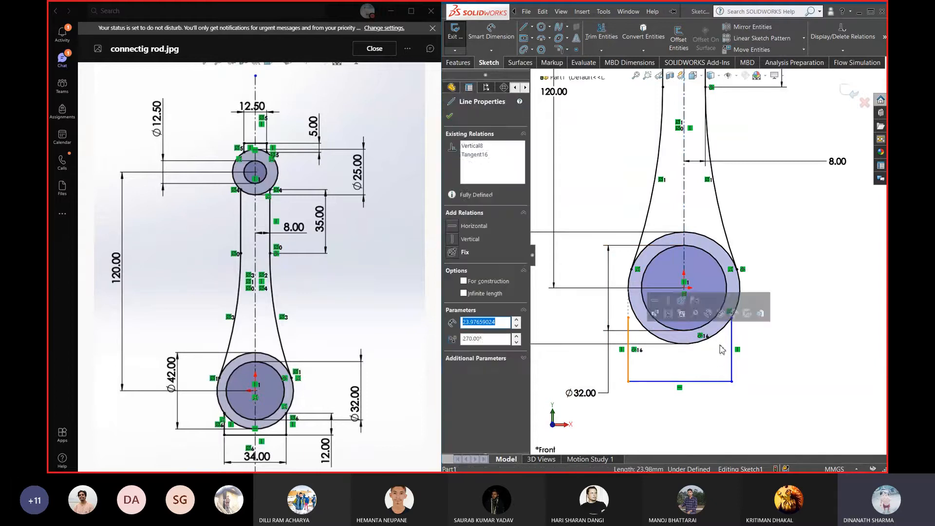
{"action": "left_click", "coordinate": [683, 229]}
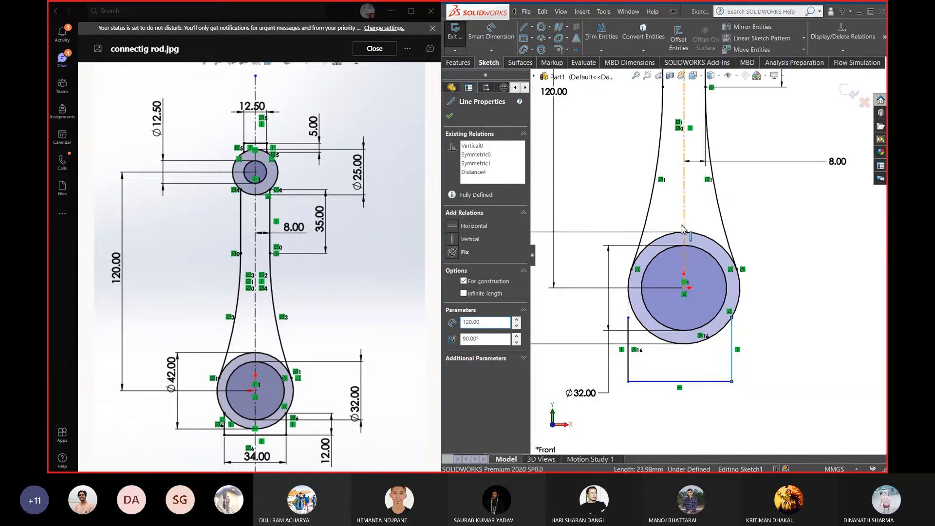
{"action": "left_click", "coordinate": [628, 372], "text": "ctrl"}
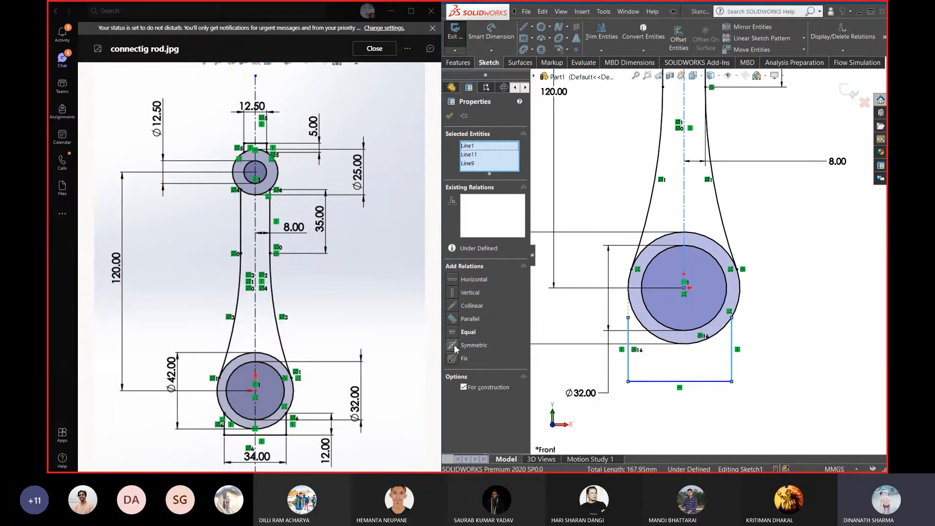
{"action": "left_click", "coordinate": [470, 345]}
{"action": "left_click", "coordinate": [828, 354]}
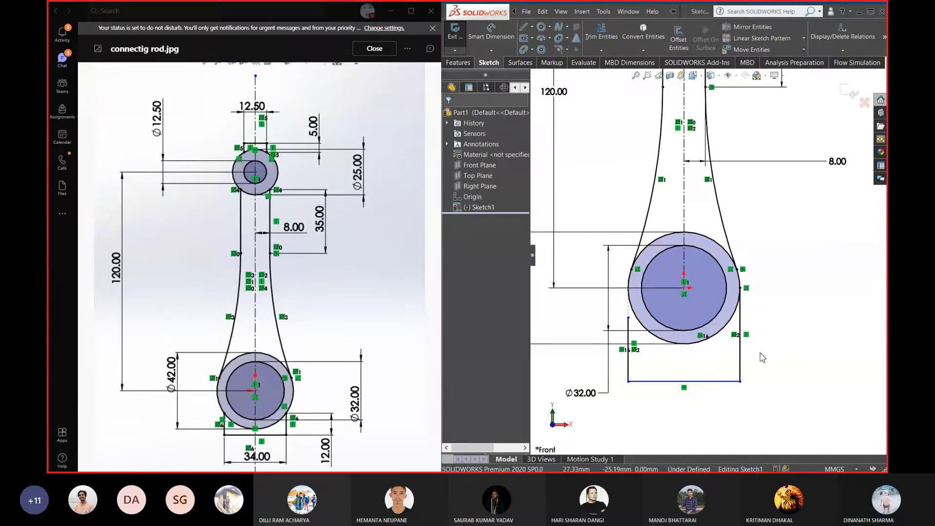
Attach the left side line's upper endpoint below the big end back onto the 42 mm outer circle
{"action": "scroll", "coordinate": [780, 335], "scroll_direction": "up", "scroll_amount": 2}
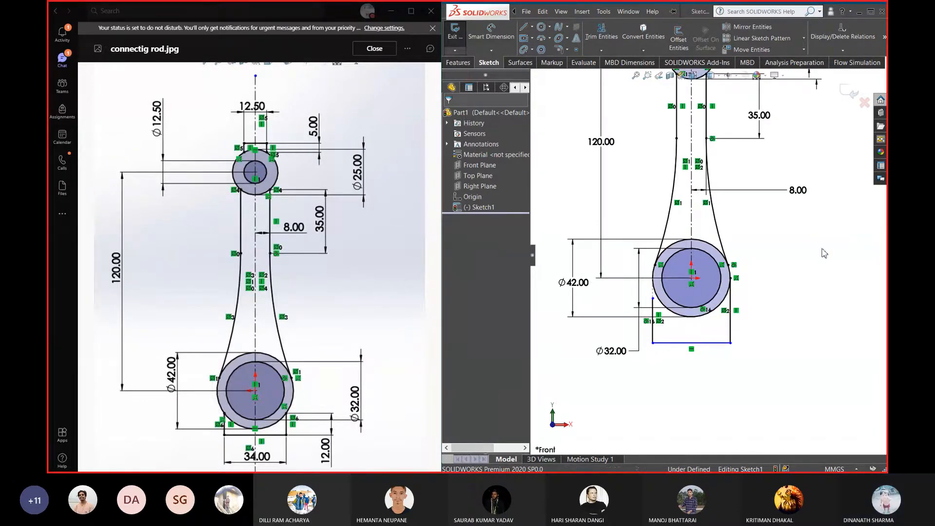
{"action": "right_click_drag", "start_coordinate": [783, 261], "coordinate": [774, 392]}
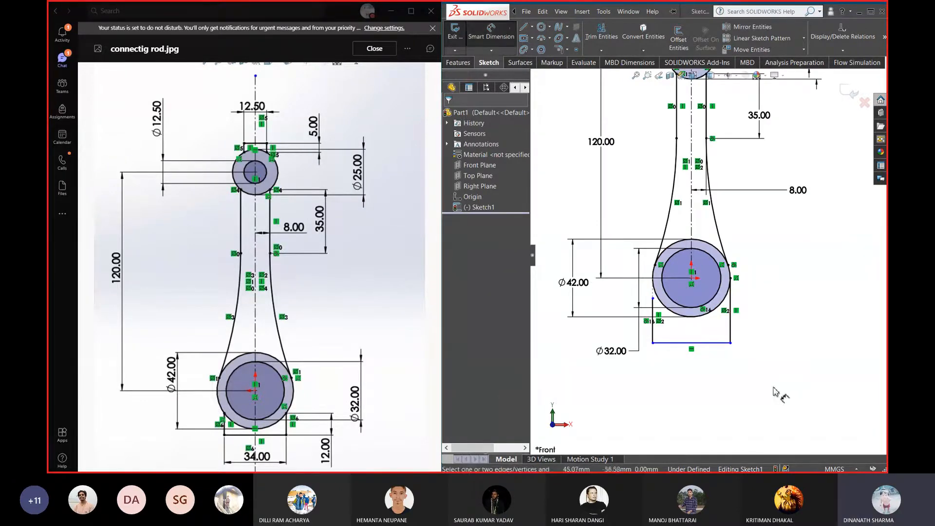
{"action": "key", "text": "Escape"}
{"action": "left_click", "coordinate": [653, 299]}
{"action": "left_click_drag", "start_coordinate": [652, 295], "coordinate": [653, 278]}
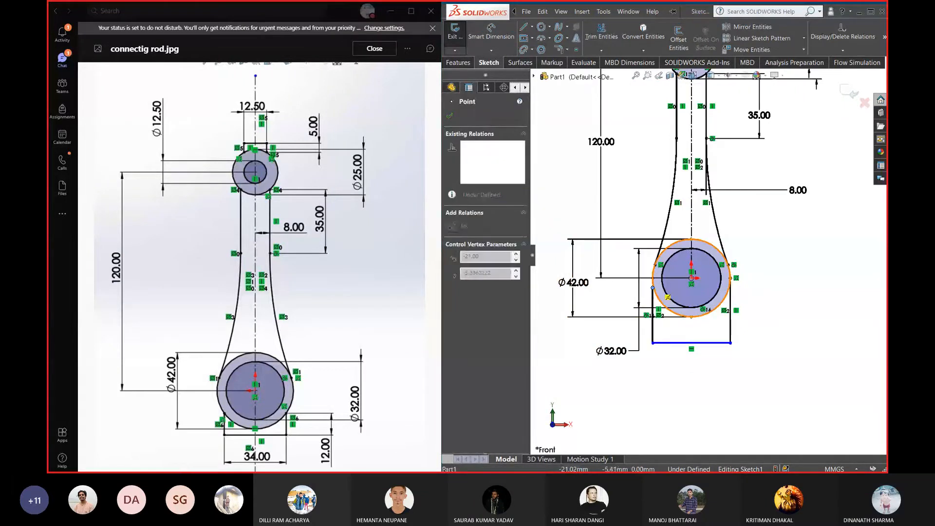
{"action": "left_click", "coordinate": [810, 276]}
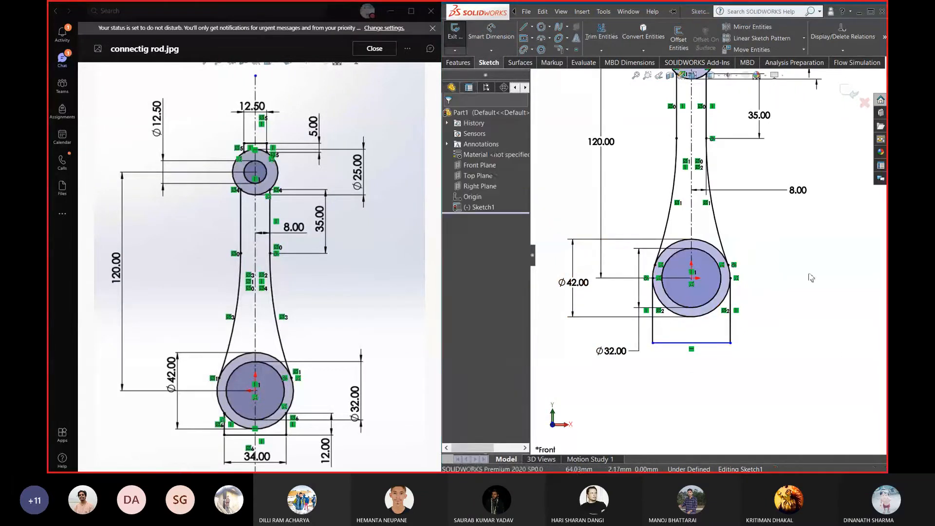
Try to dimension the width of the horizontal line below the big end
{"action": "right_click_drag", "start_coordinate": [810, 276], "coordinate": [666, 351]}
{"action": "left_click", "coordinate": [701, 343]}
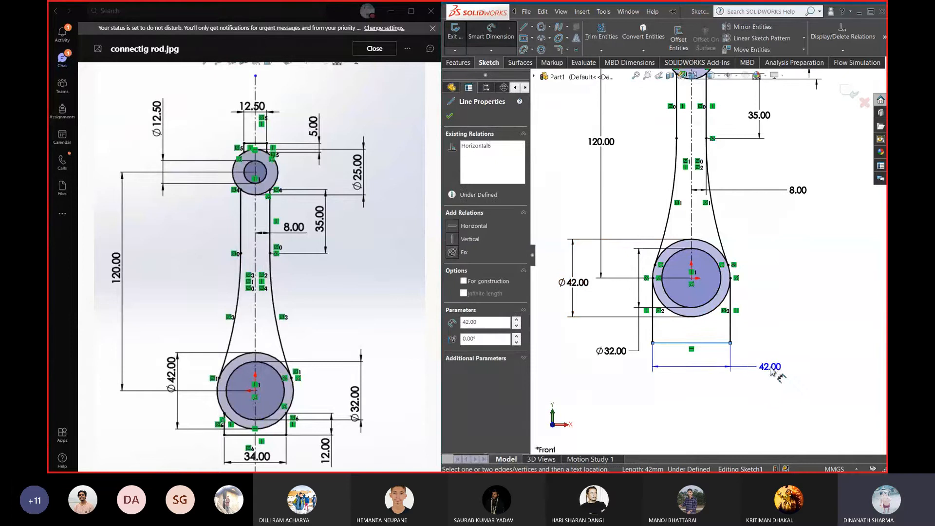
{"action": "left_click", "coordinate": [772, 370]}
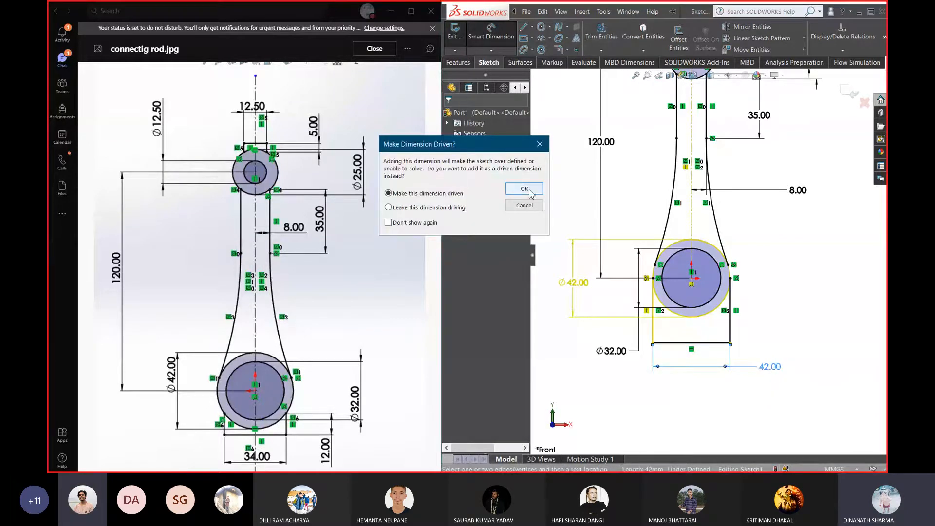
{"action": "key", "text": "Escape"}
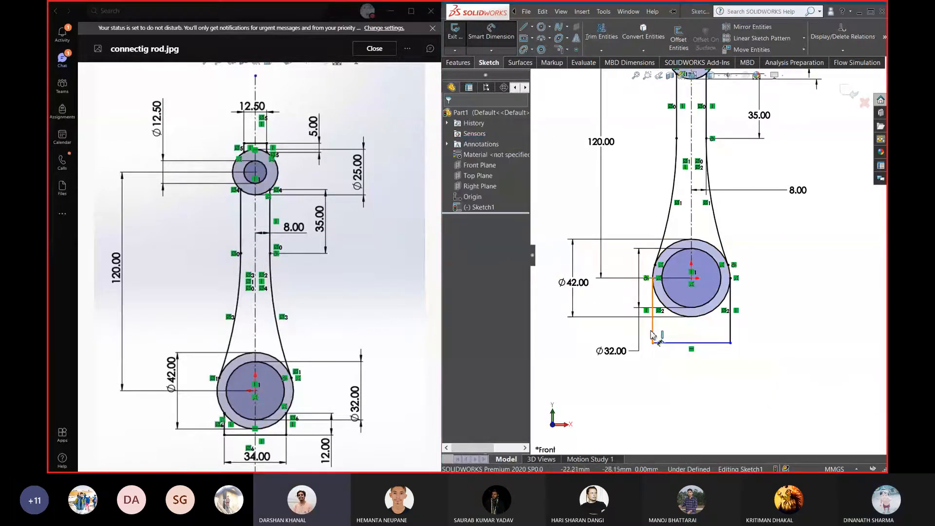
Delete both vertical side lines and the horizontal line of the outline below the big end
{"action": "left_click", "coordinate": [653, 332]}
{"action": "key", "text": "Delete"}
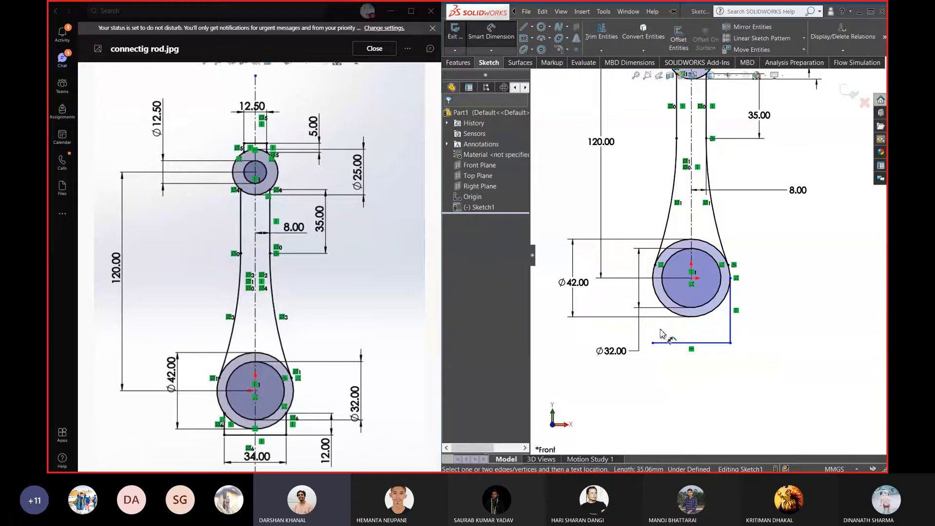
{"action": "left_click", "coordinate": [730, 331]}
{"action": "key", "text": "Delete"}
{"action": "left_click", "coordinate": [716, 343]}
{"action": "key", "text": "Delete"}
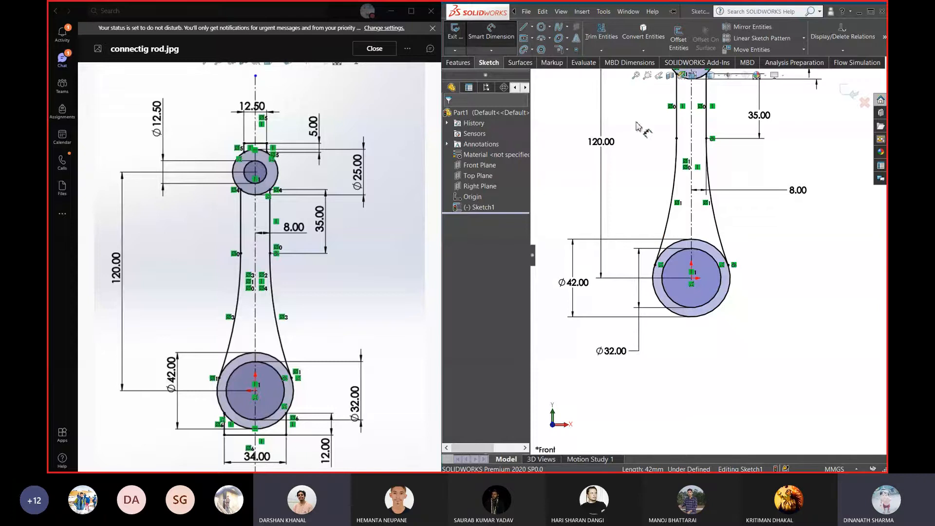
Sketch a three-line outline below the big end, about 18 mm down, 31 mm across and 30 mm up to the outer circle
{"action": "left_click", "coordinate": [491, 30]}
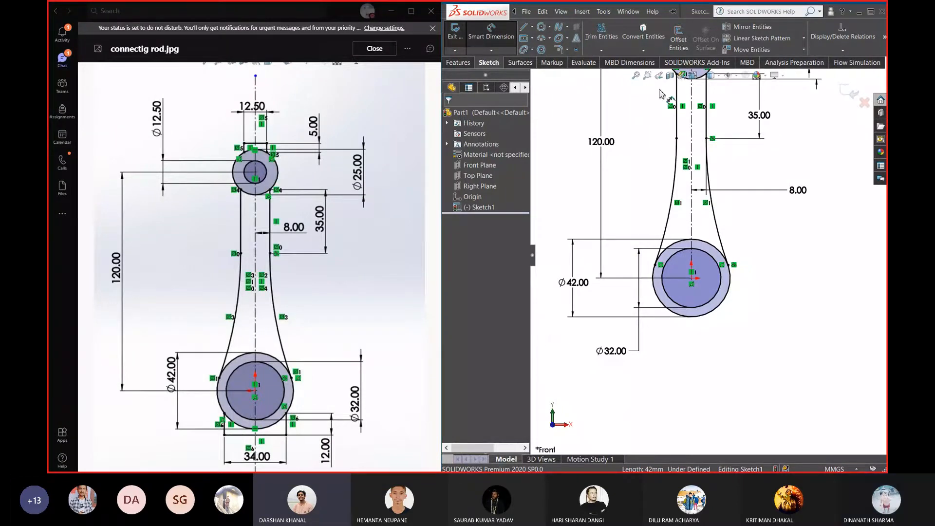
{"action": "left_click", "coordinate": [525, 28]}
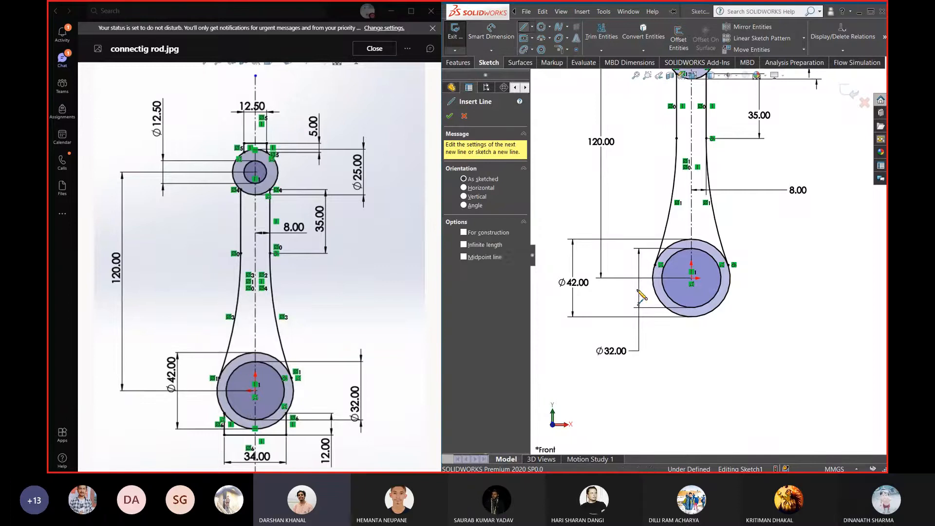
{"action": "left_click", "coordinate": [670, 326]}
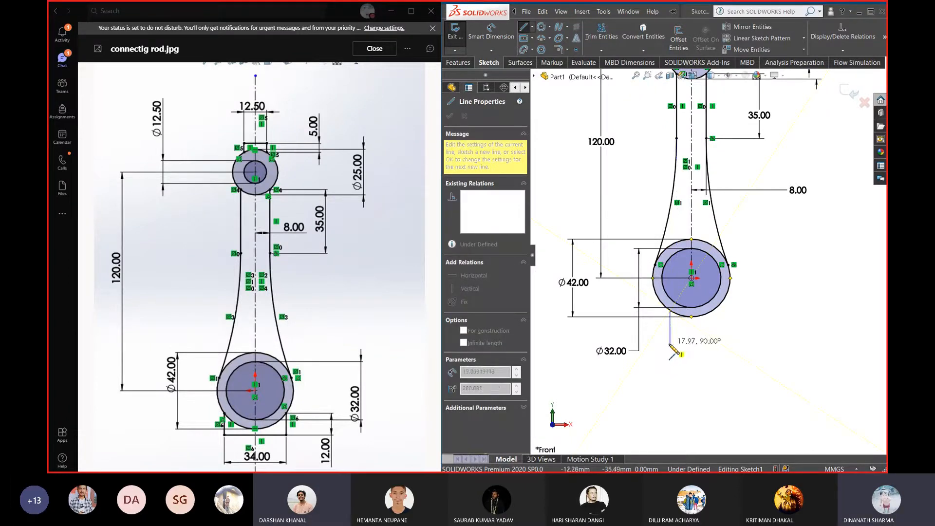
{"action": "left_click", "coordinate": [670, 343]}
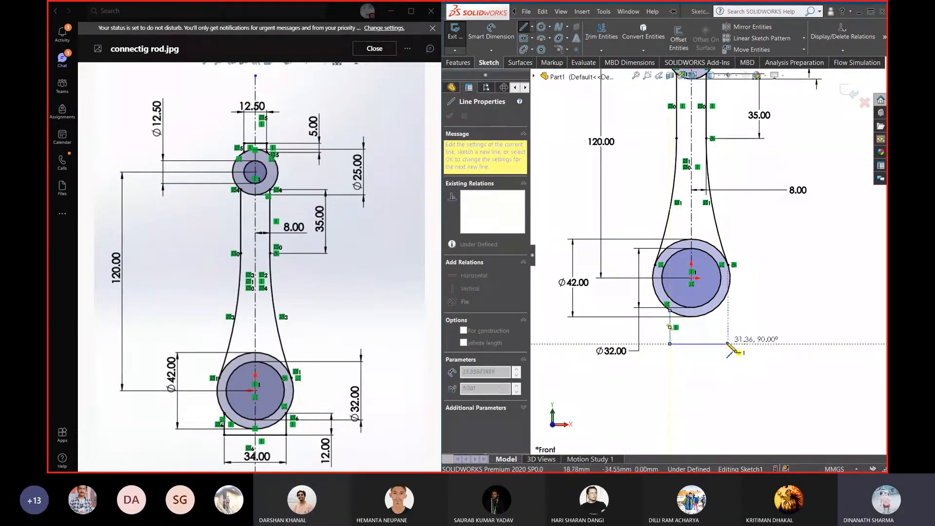
{"action": "left_click", "coordinate": [728, 344]}
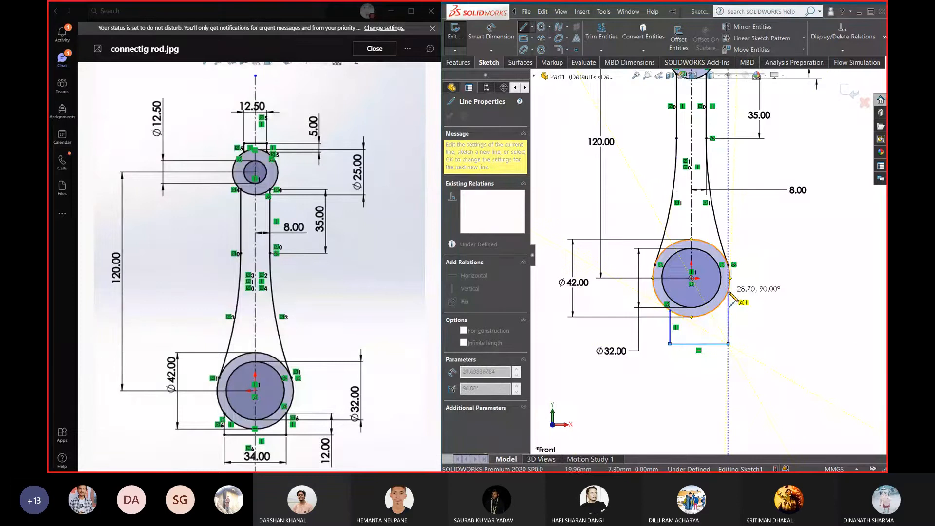
{"action": "left_click", "coordinate": [729, 287]}
{"action": "key", "text": "Escape"}
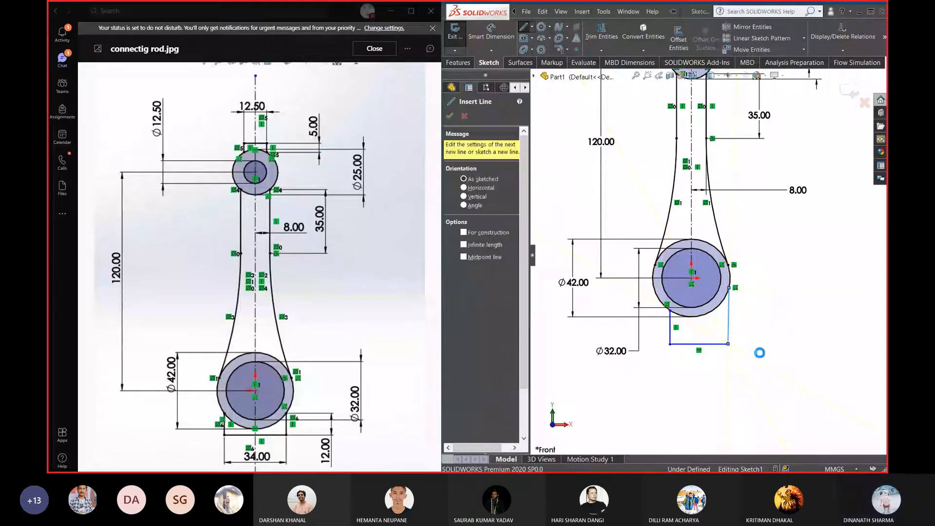
Dimension the horizontal line of the new outline below the big end at 34 mm
{"action": "key", "text": "d"}
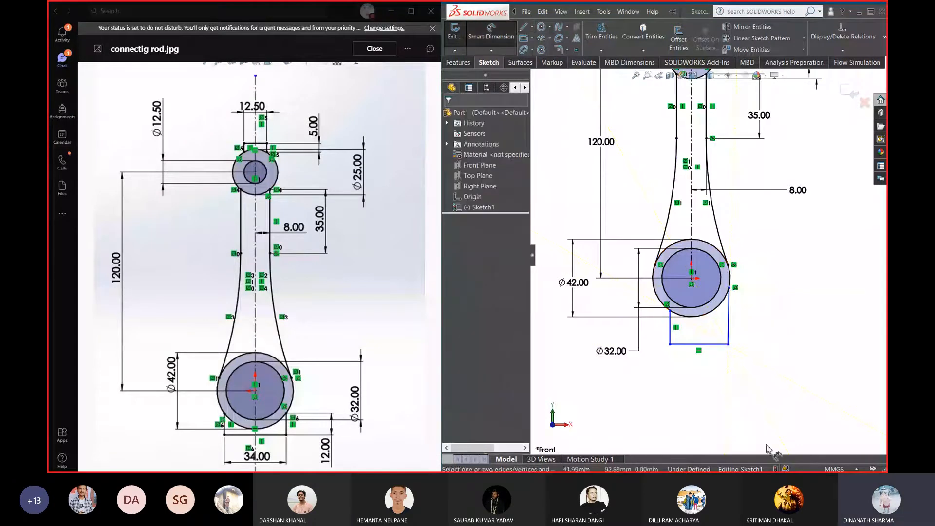
{"action": "left_click", "coordinate": [716, 345]}
{"action": "left_click", "coordinate": [780, 383]}
{"action": "type", "text": "3"}
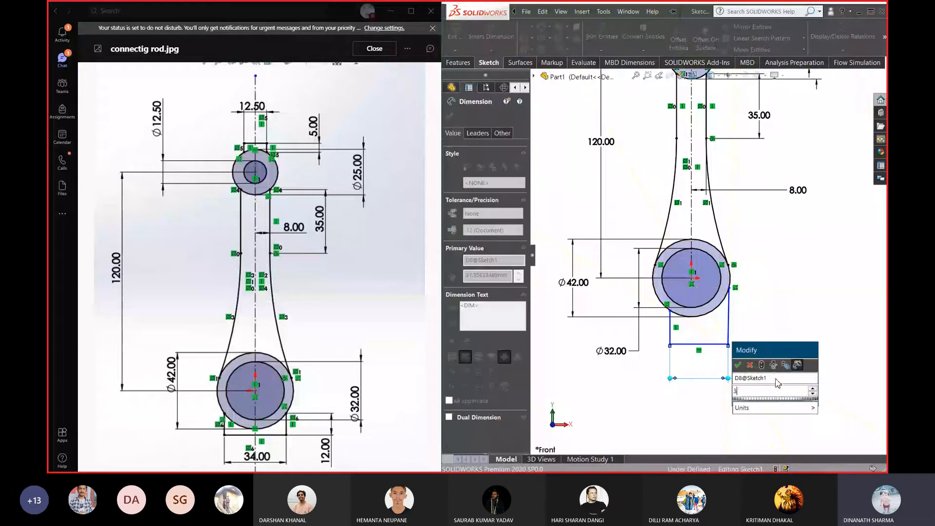
{"action": "type", "text": "4"}
{"action": "key", "text": "Return"}
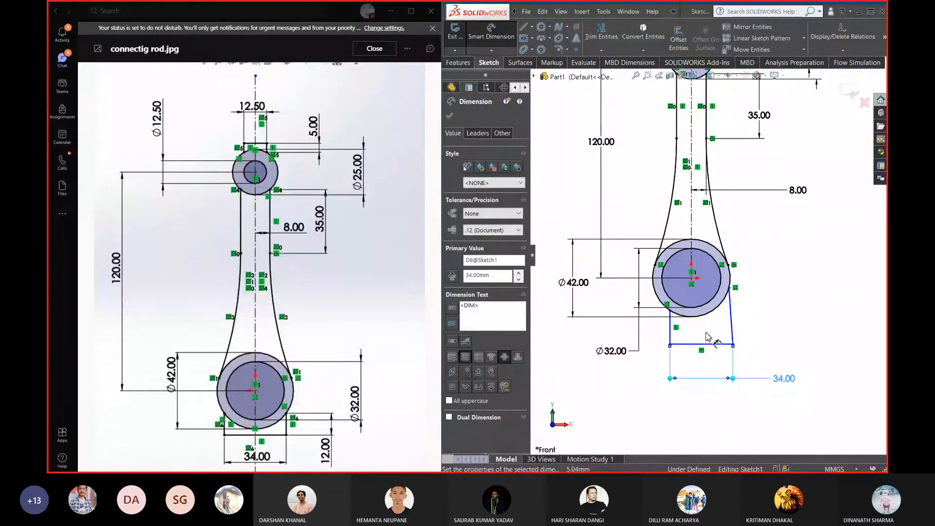
Dimension the vertical height of the outline's right side line at 12 mm
{"action": "left_click", "coordinate": [733, 324]}
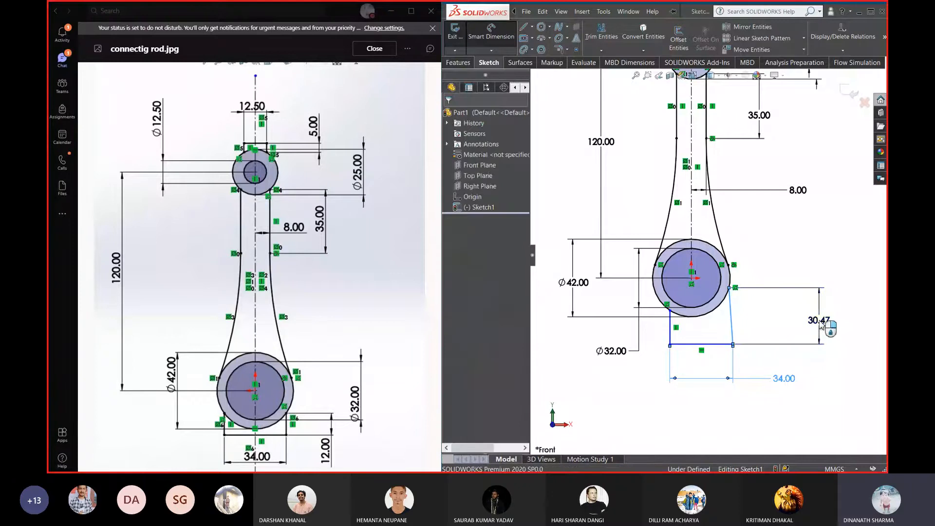
{"action": "left_click", "coordinate": [822, 326]}
{"action": "type", "text": "12"}
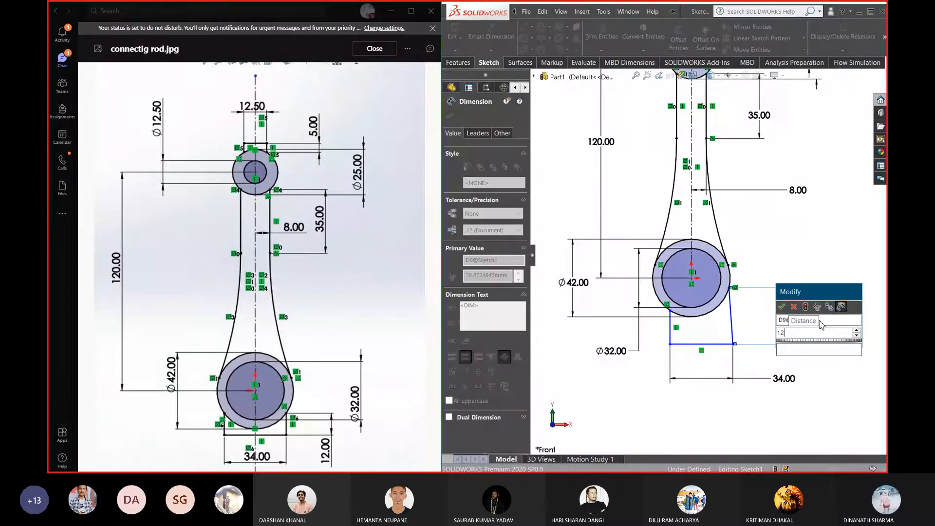
{"action": "key", "text": "Return"}
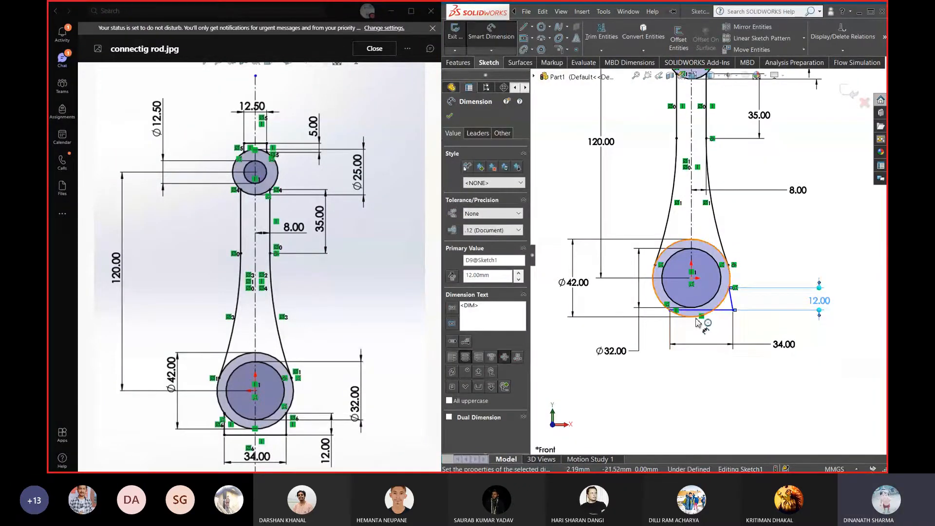
{"action": "key", "text": "Escape"}
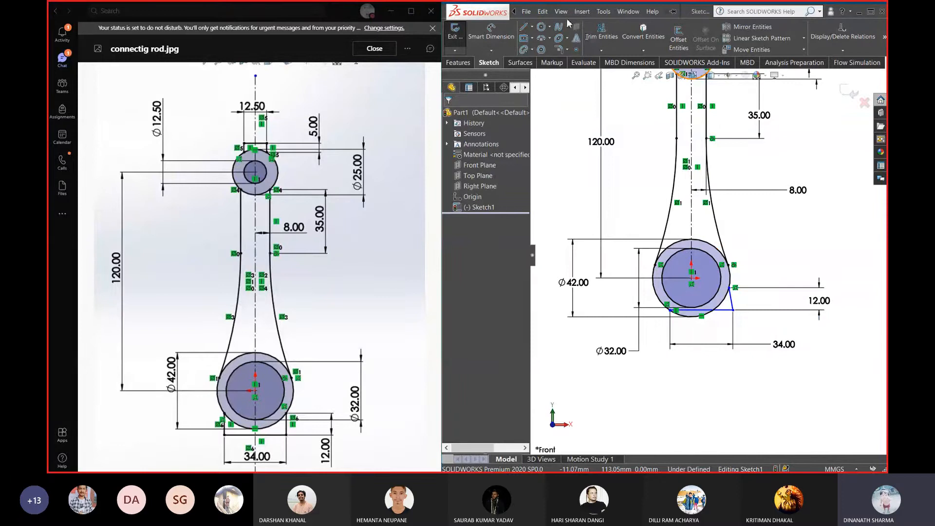
Move the outline's lower-left corner so that its horizontal line lies clear below the outer circle
{"action": "left_click", "coordinate": [671, 312]}
{"action": "mouse_move", "coordinate": [671, 318]}
{"action": "left_mouse_down"}
{"action": "mouse_move", "coordinate": [670, 331]}
{"action": "mouse_move", "coordinate": [705, 332]}
{"action": "left_mouse_up"}
{"action": "left_click", "coordinate": [712, 405]}
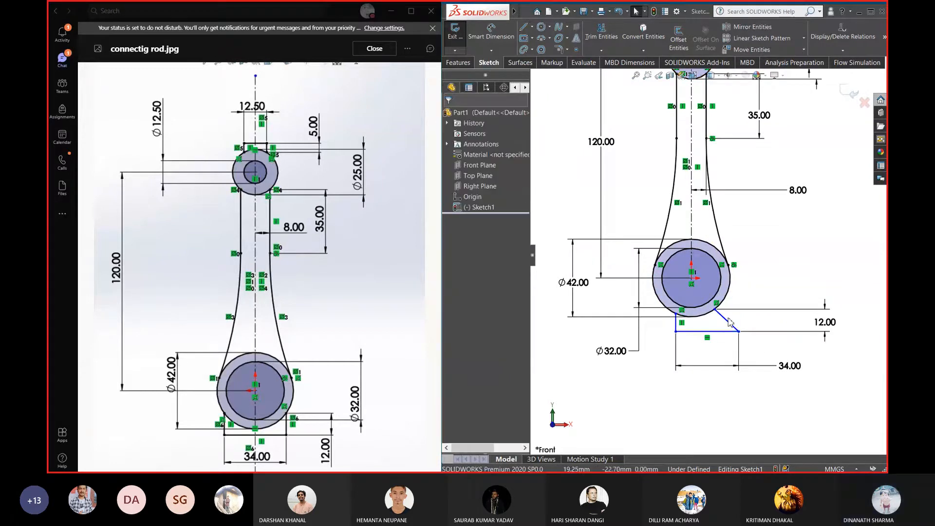
Make the left and right side lines of the outline below the big end symmetric about the vertical centerline
{"action": "scroll", "coordinate": [733, 330], "scroll_direction": "down", "scroll_amount": 3}
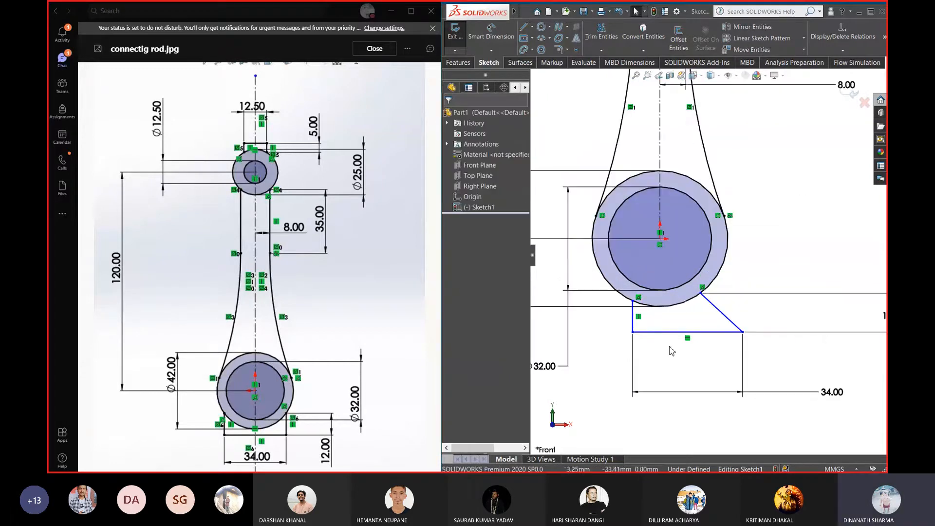
{"action": "left_click", "coordinate": [720, 310]}
{"action": "left_click", "coordinate": [633, 324]}
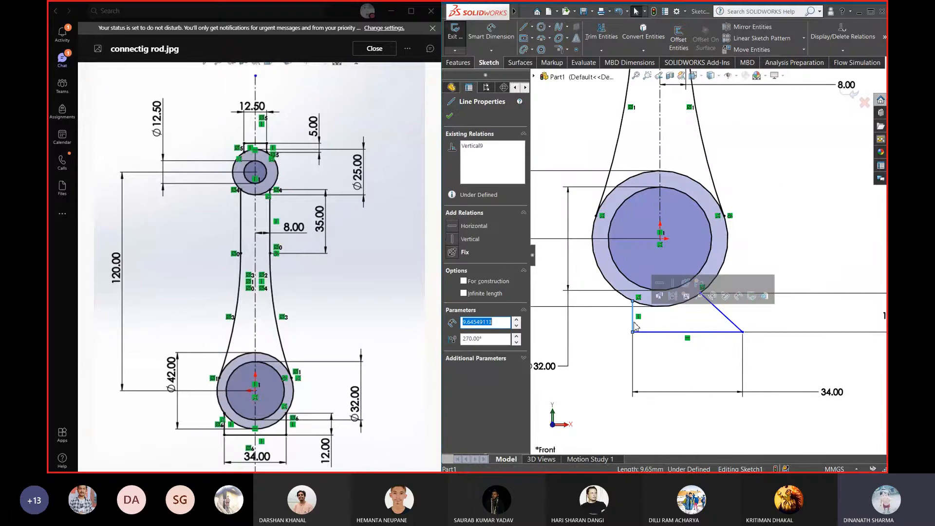
{"action": "left_click", "coordinate": [660, 142], "text": "ctrl"}
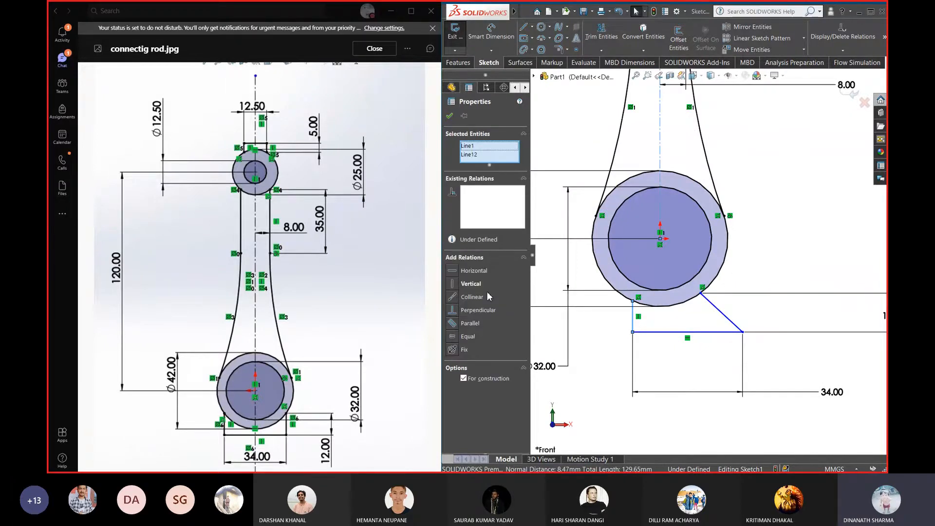
{"action": "left_click", "coordinate": [831, 229]}
{"action": "left_click", "coordinate": [658, 321]}
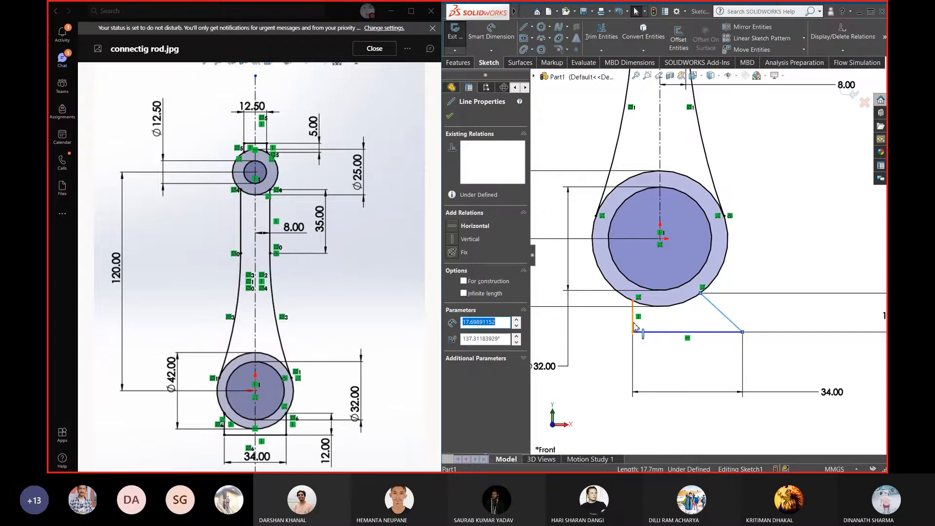
{"action": "left_click", "coordinate": [634, 322], "text": "ctrl"}
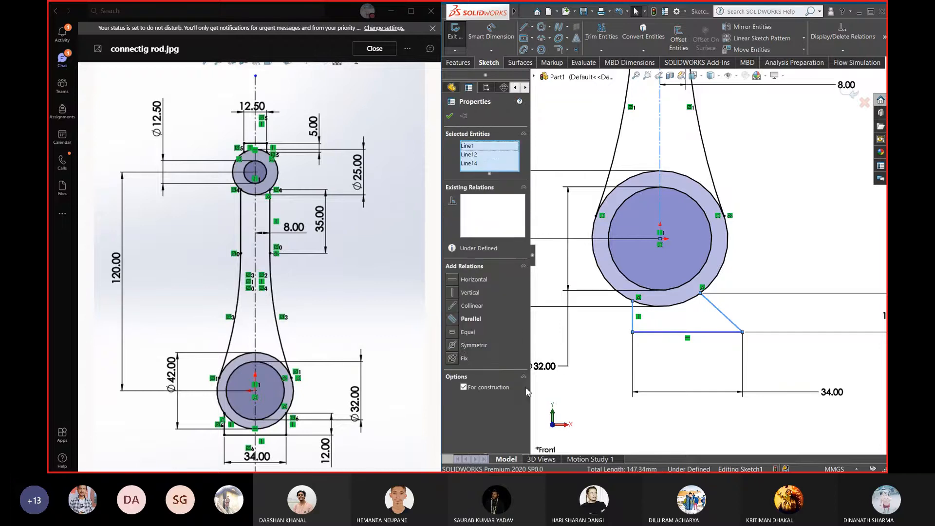
{"action": "left_click", "coordinate": [452, 345]}
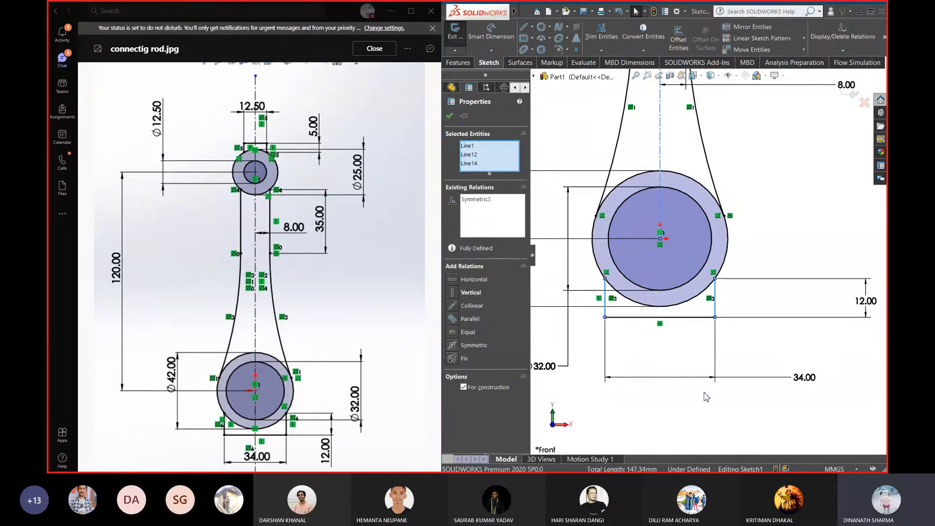
{"action": "left_click", "coordinate": [753, 410]}
Examine the rectangular boss above the small end and the overall rod outline for missing dimensions and relations
{"action": "scroll", "coordinate": [623, 399], "scroll_direction": "up", "scroll_amount": 1}
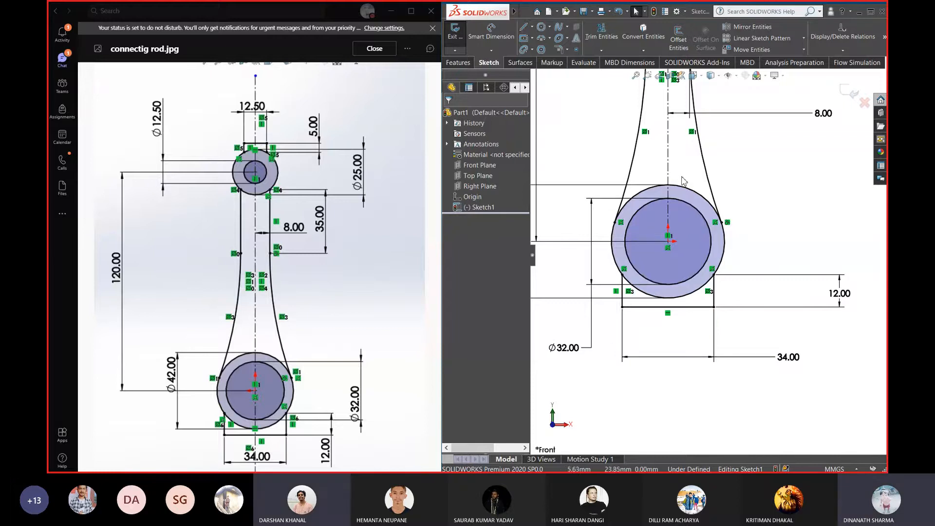
{"action": "scroll", "coordinate": [709, 255], "scroll_direction": "up", "scroll_amount": 3}
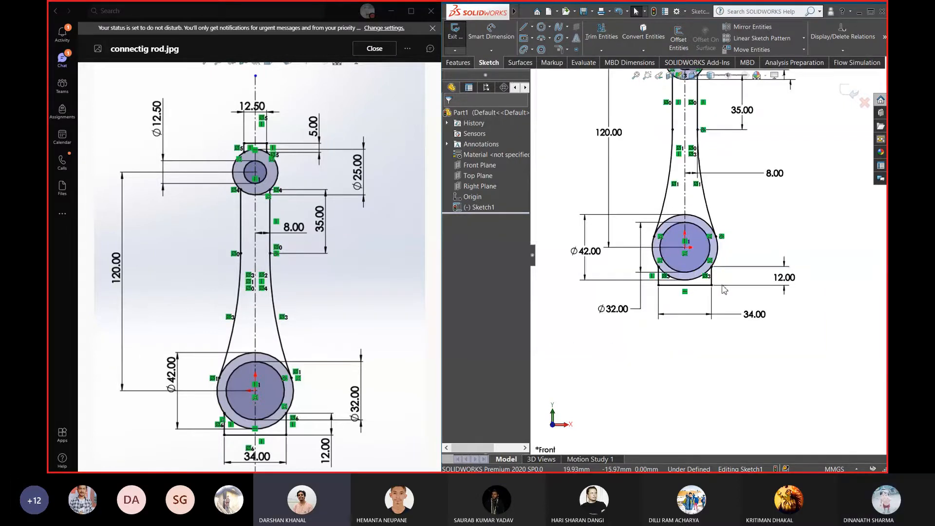
{"action": "scroll", "coordinate": [709, 254], "scroll_direction": "up", "scroll_amount": 3}
{"action": "scroll", "coordinate": [702, 234], "scroll_direction": "down", "scroll_amount": 10}
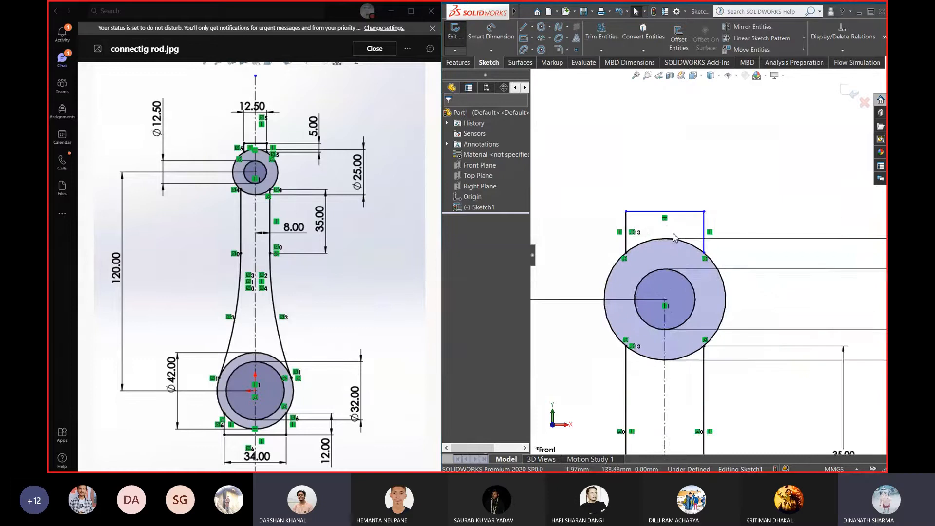
{"action": "scroll", "coordinate": [687, 232], "scroll_direction": "up", "scroll_amount": 2}
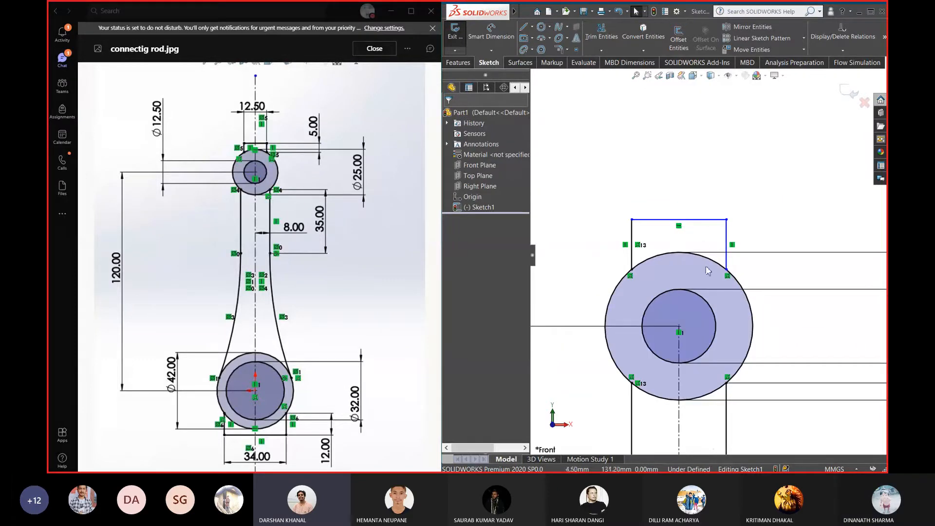
{"action": "scroll", "coordinate": [708, 272], "scroll_direction": "up", "scroll_amount": 4}
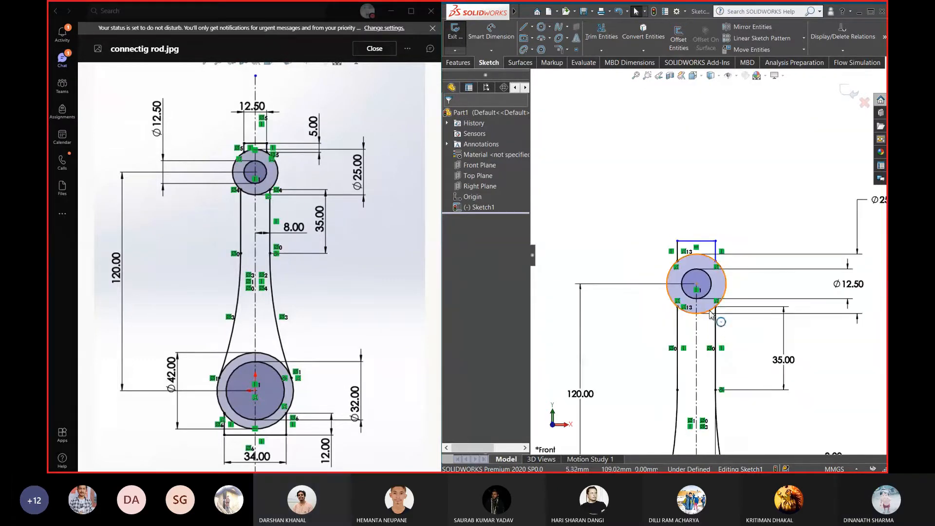
{"action": "scroll", "coordinate": [712, 329], "scroll_direction": "up", "scroll_amount": 4}
{"action": "scroll", "coordinate": [705, 336], "scroll_direction": "down", "scroll_amount": 3}
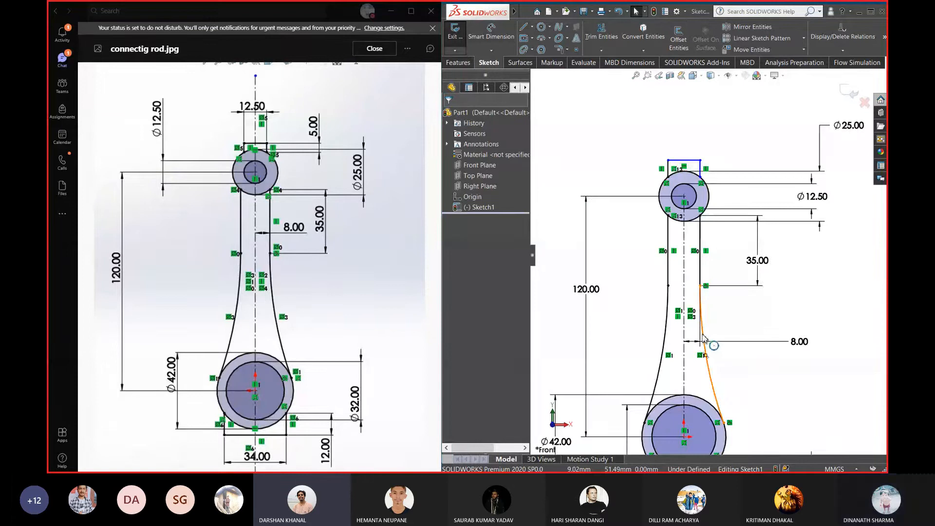
Delete the side arc of the rod outline that lies on the same side as the 8 mm dimension text
{"action": "left_click", "coordinate": [703, 338]}
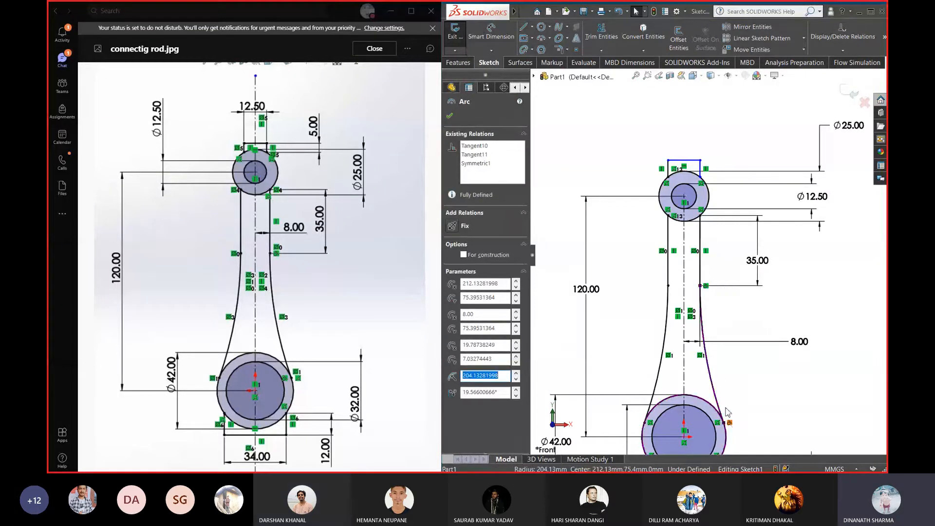
{"action": "key", "text": "Delete"}
{"action": "scroll", "coordinate": [736, 383], "scroll_direction": "up", "scroll_amount": 3}
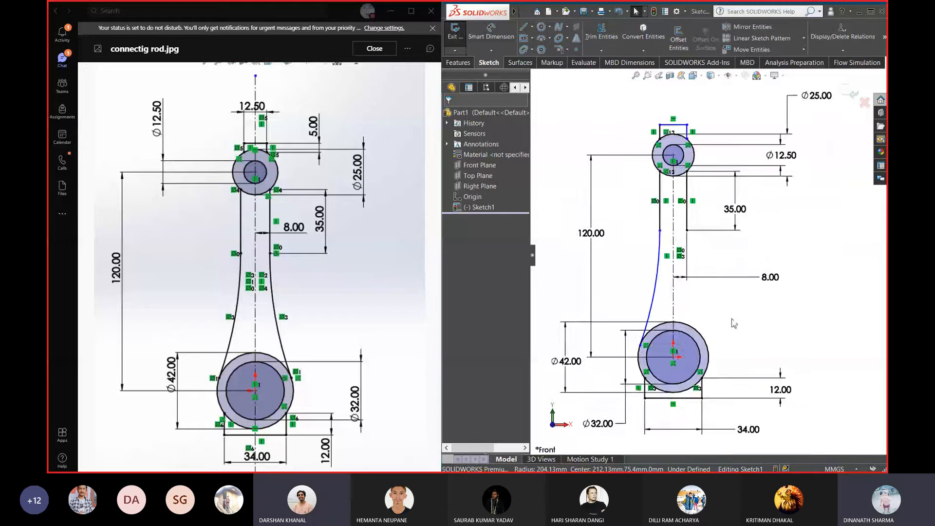
{"action": "scroll", "coordinate": [697, 246], "scroll_direction": "down", "scroll_amount": 2}
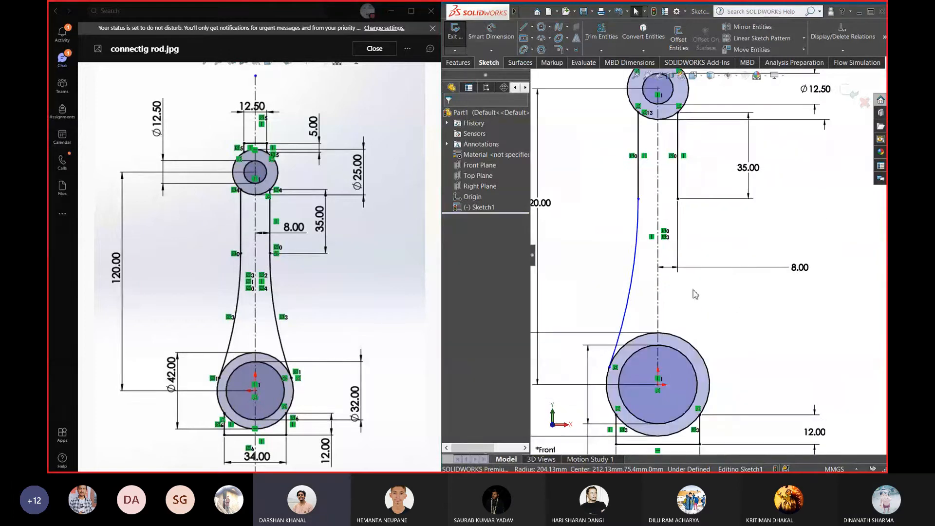
Draw a three-point arc of about 147 mm radius from the lower end of the right vertical line to the big end's outer circle
{"action": "left_click", "coordinate": [541, 38]}
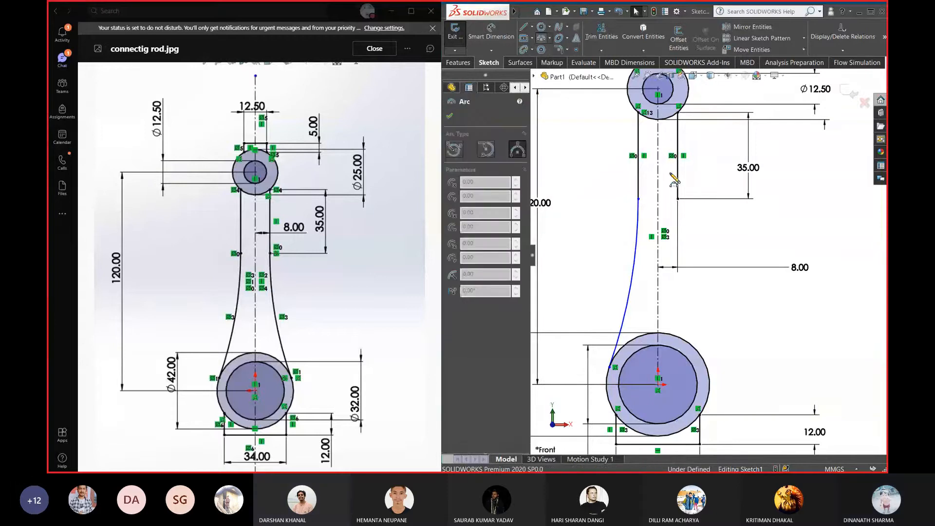
{"action": "left_click", "coordinate": [678, 199]}
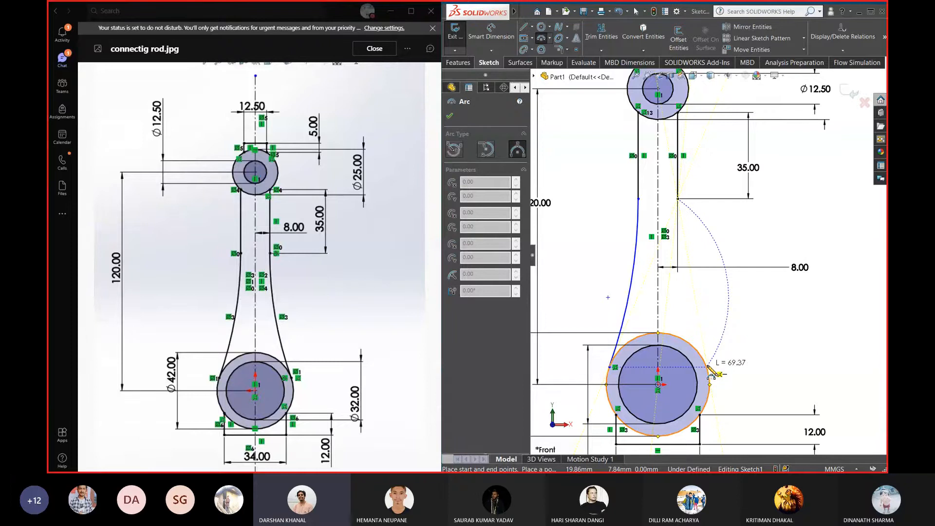
{"action": "left_click", "coordinate": [707, 366]}
{"action": "left_click", "coordinate": [730, 343]}
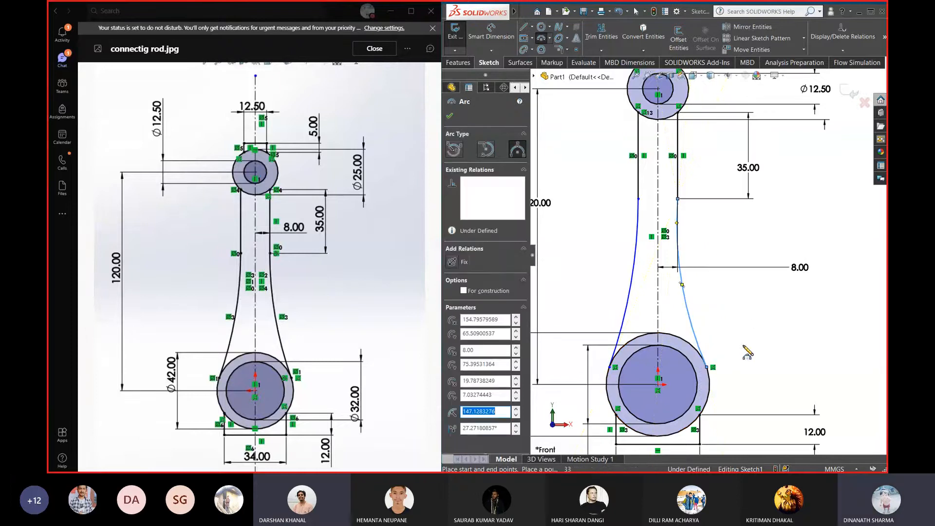
{"action": "key", "text": "Escape"}
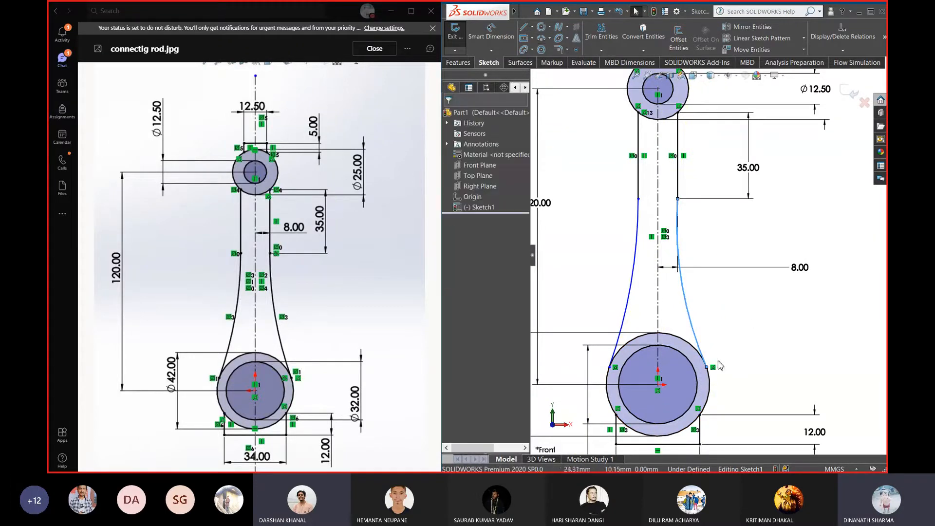
{"action": "left_click", "coordinate": [724, 310]}
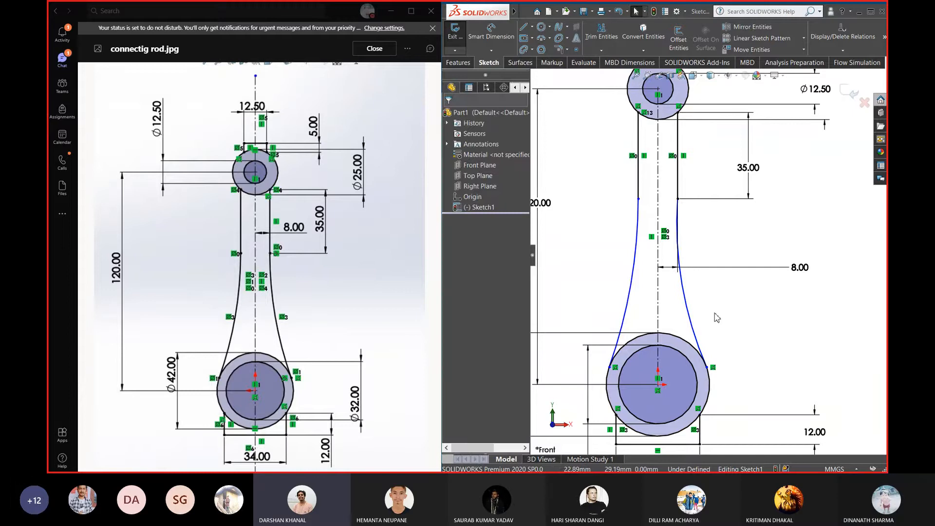
Shift the new arc's lower endpoint up along the big end's outer circle and make the arc tangent to that circle
{"action": "scroll", "coordinate": [702, 361], "scroll_direction": "down", "scroll_amount": 3}
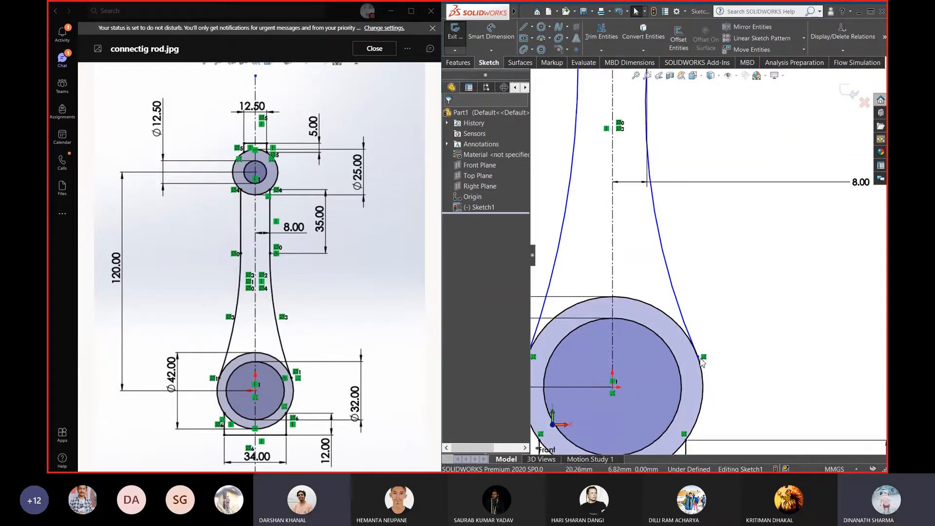
{"action": "left_click_drag", "start_coordinate": [699, 358], "coordinate": [686, 342]}
{"action": "left_click", "coordinate": [702, 330]}
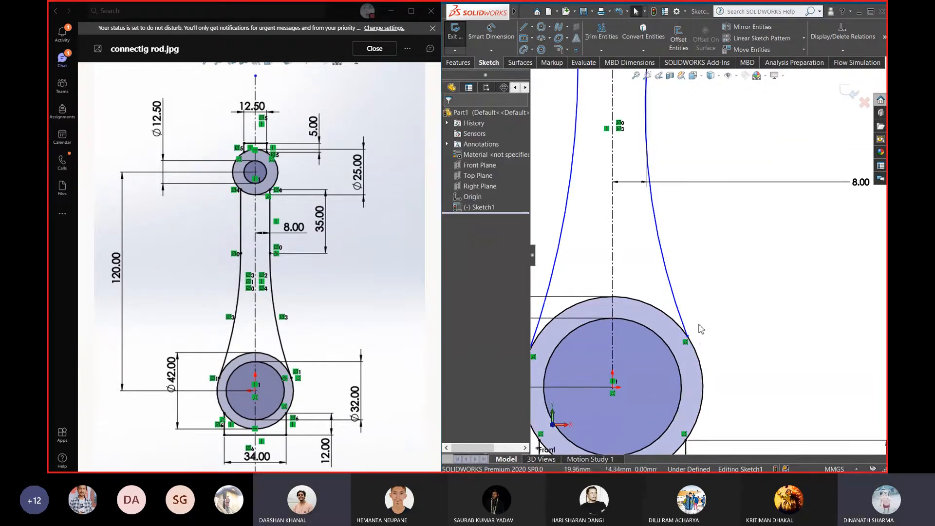
{"action": "left_click_drag", "start_coordinate": [698, 325], "coordinate": [682, 353]}
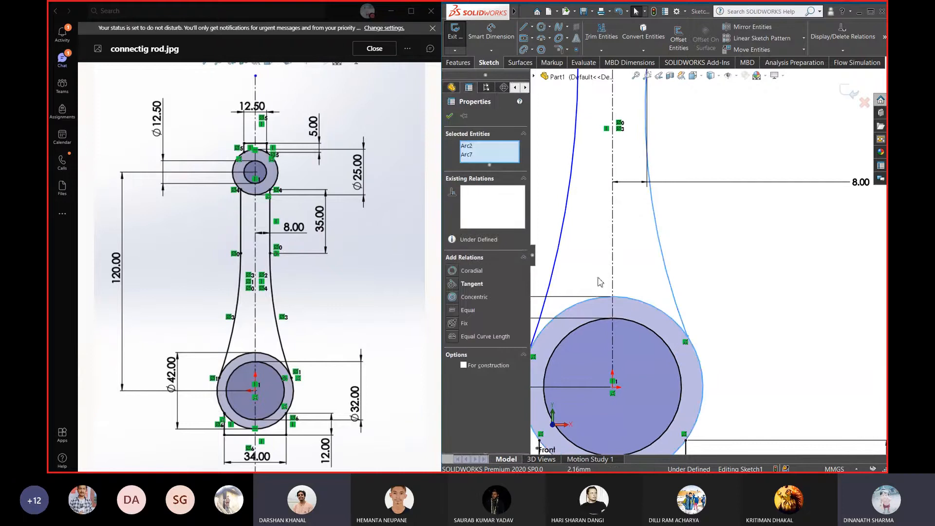
{"action": "left_click", "coordinate": [464, 286]}
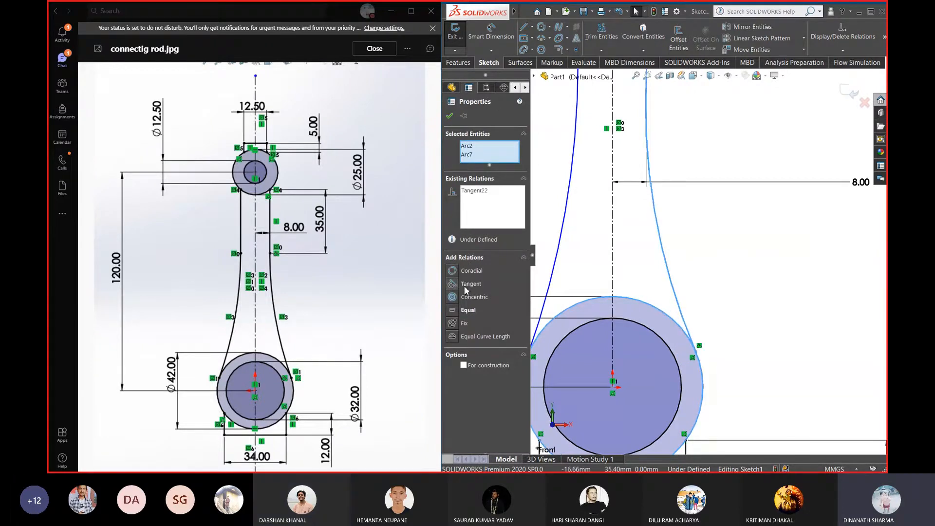
{"action": "left_click", "coordinate": [779, 267]}
Make the upper end of the new arc tangent to the right vertical line of the rod
{"action": "scroll", "coordinate": [709, 254], "scroll_direction": "up", "scroll_amount": 2}
{"action": "scroll", "coordinate": [682, 273], "scroll_direction": "up", "scroll_amount": 3}
{"action": "scroll", "coordinate": [697, 209], "scroll_direction": "down", "scroll_amount": 4}
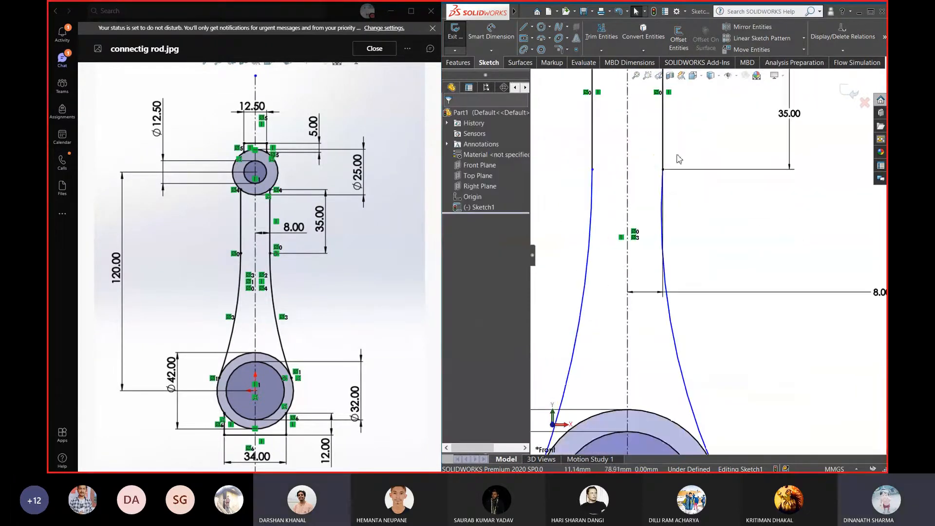
{"action": "left_click_drag", "start_coordinate": [677, 155], "coordinate": [598, 276]}
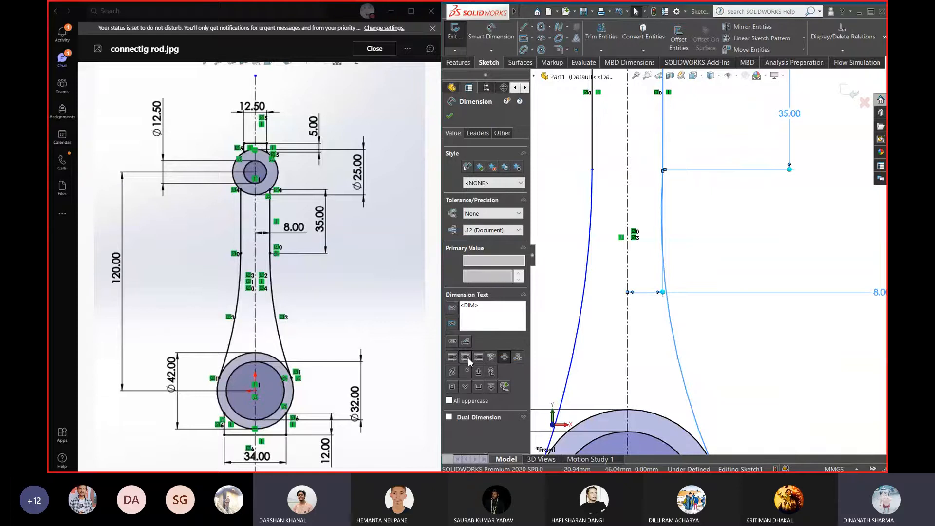
{"action": "key", "text": "Escape"}
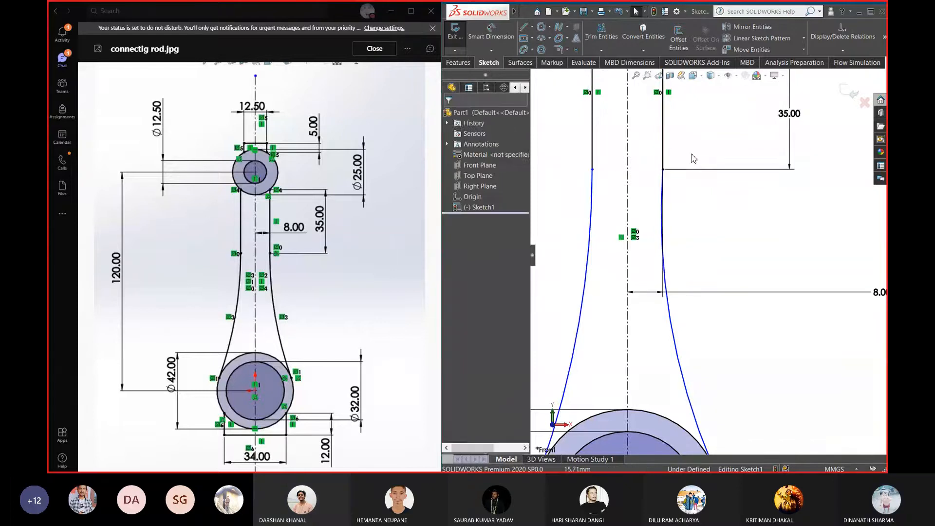
{"action": "left_click", "coordinate": [662, 141]}
{"action": "left_click", "coordinate": [672, 333], "text": "ctrl"}
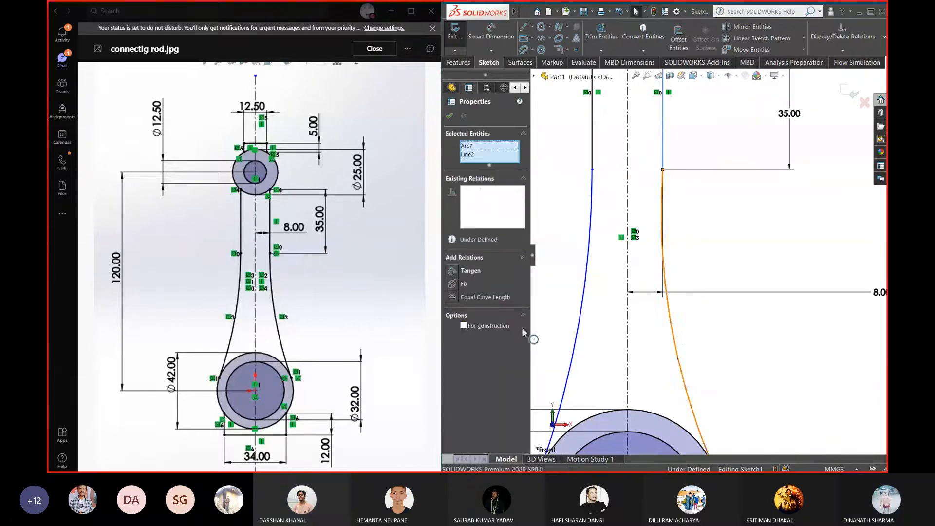
{"action": "left_click", "coordinate": [453, 271]}
{"action": "key", "text": "Escape"}
Make the left and right side arcs of the rod symmetric about the vertical centerline
{"action": "scroll", "coordinate": [695, 349], "scroll_direction": "up", "scroll_amount": 2}
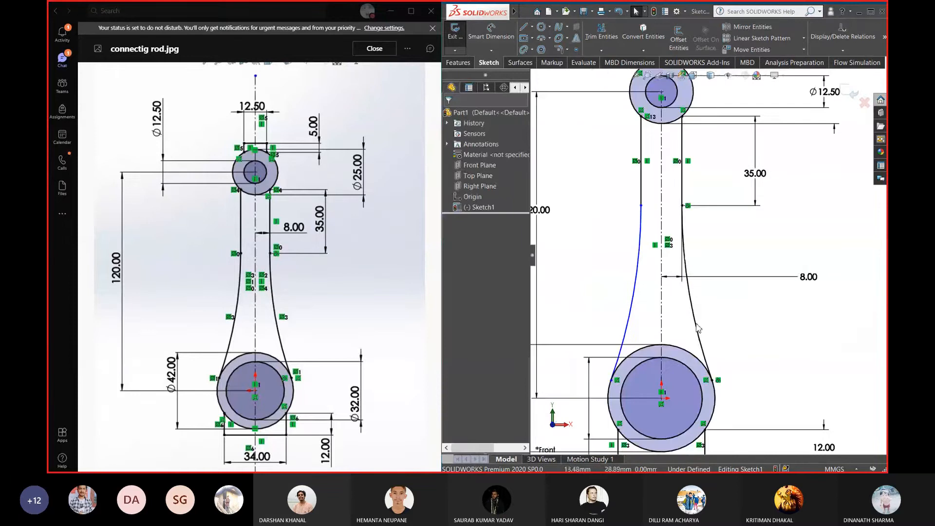
{"action": "left_click", "coordinate": [688, 293]}
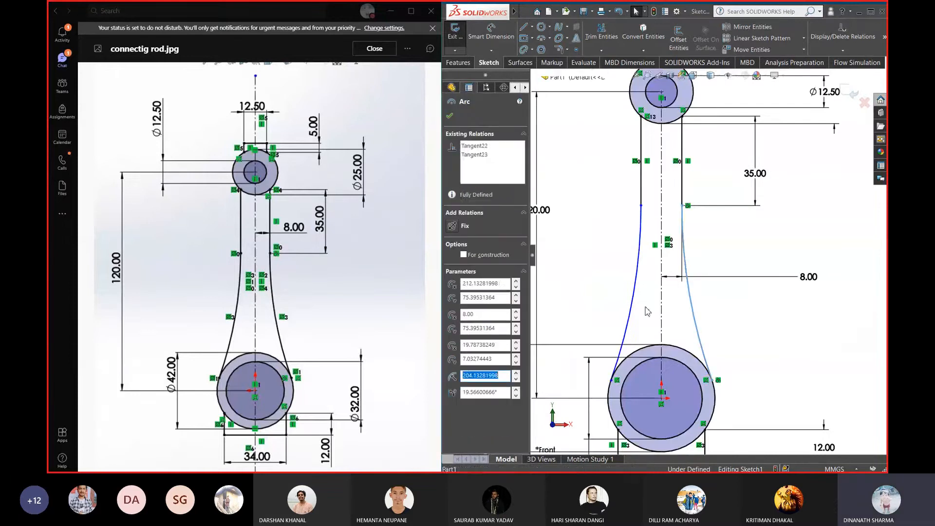
{"action": "left_click", "coordinate": [636, 312], "text": "ctrl"}
{"action": "left_click", "coordinate": [661, 317], "text": "ctrl"}
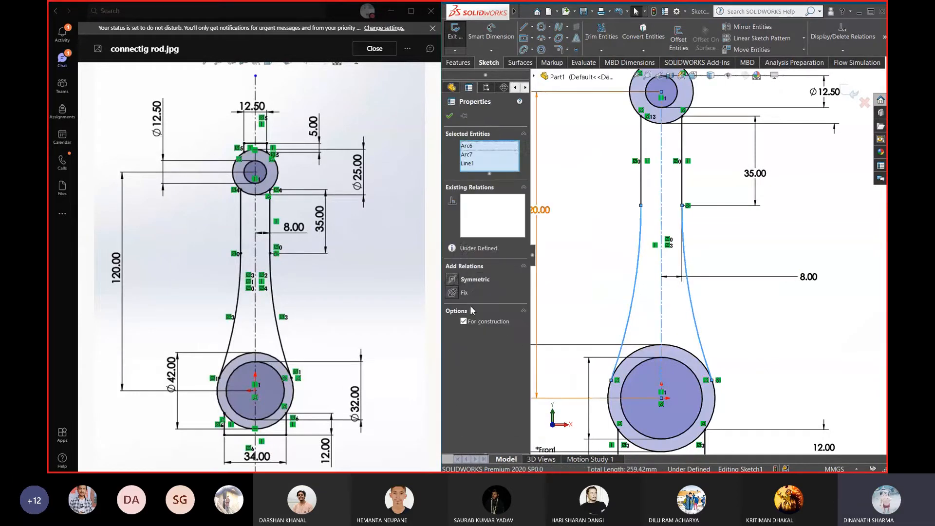
{"action": "left_click", "coordinate": [453, 279]}
{"action": "key", "text": "Escape"}
Dimension the horizontal line of the boss above the small end at 12.5 mm
{"action": "scroll", "coordinate": [711, 258], "scroll_direction": "up", "scroll_amount": 3}
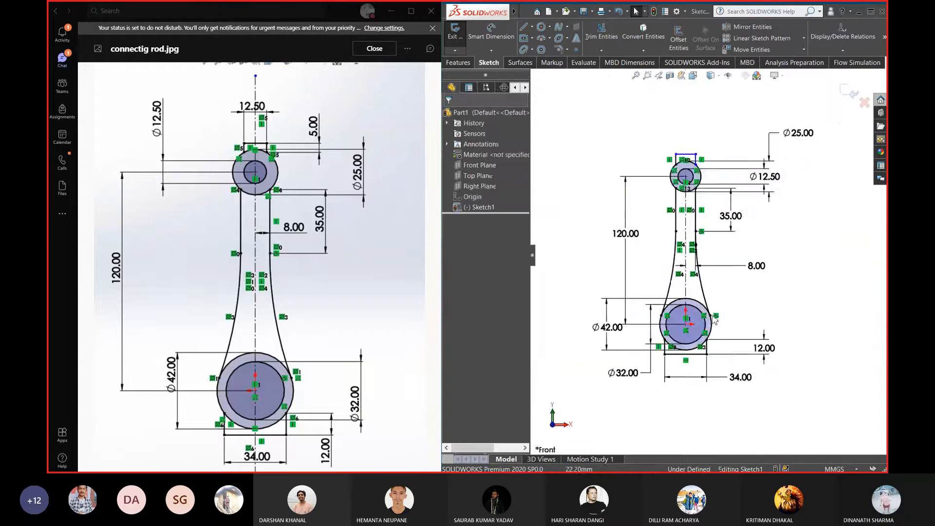
{"action": "scroll", "coordinate": [713, 257], "scroll_direction": "down", "scroll_amount": 2}
{"action": "scroll", "coordinate": [712, 255], "scroll_direction": "down", "scroll_amount": 6}
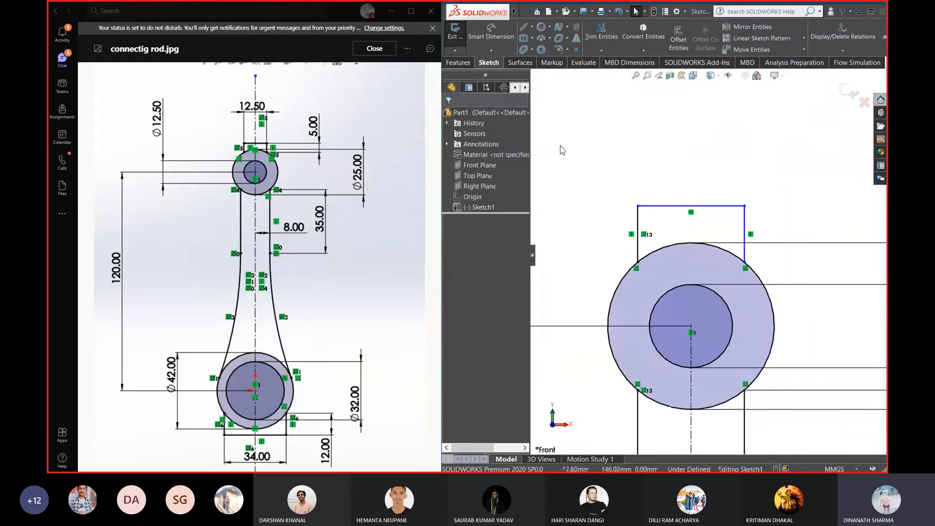
{"action": "right_click_drag", "start_coordinate": [566, 134], "coordinate": [566, 246]}
{"action": "left_click", "coordinate": [691, 206]}
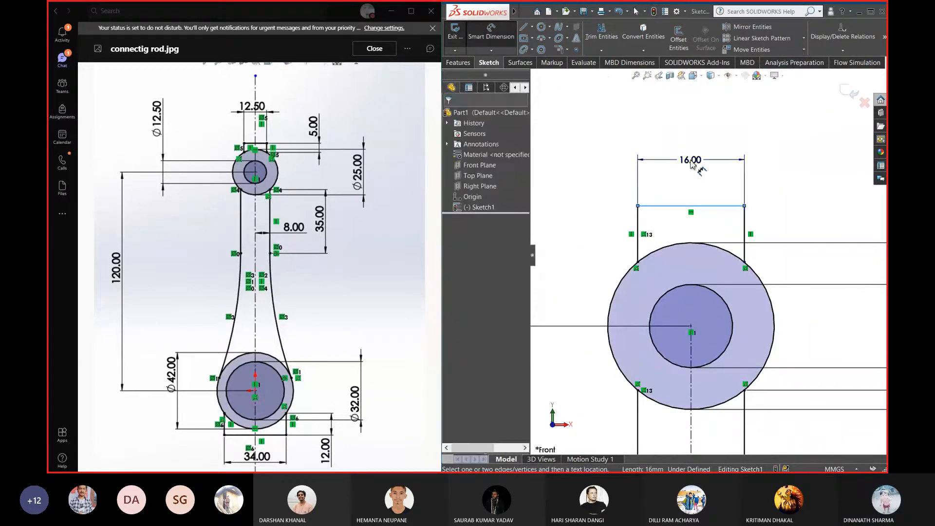
{"action": "left_click", "coordinate": [692, 163]}
{"action": "type", "text": "12.5"}
{"action": "key", "text": "Return"}
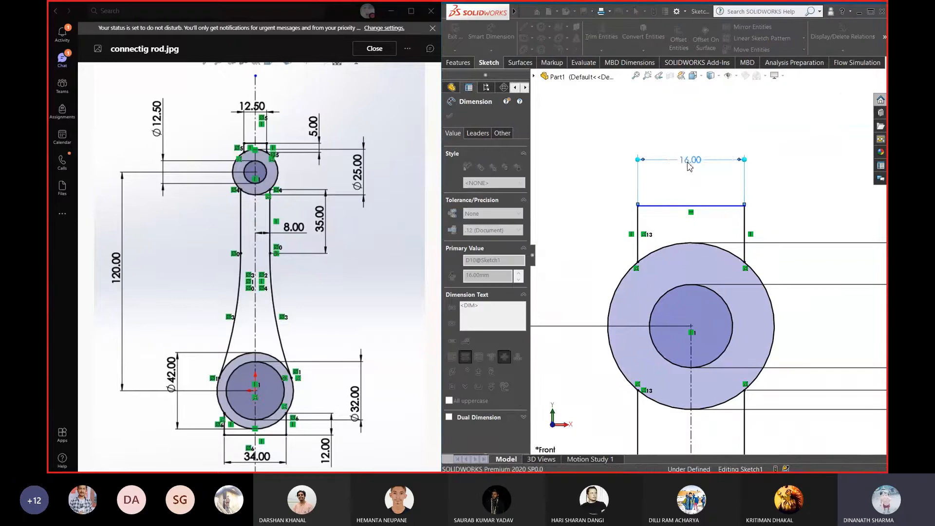
Dimension the left side line of the boss above the small end at 5 mm
{"action": "left_click", "coordinate": [640, 229]}
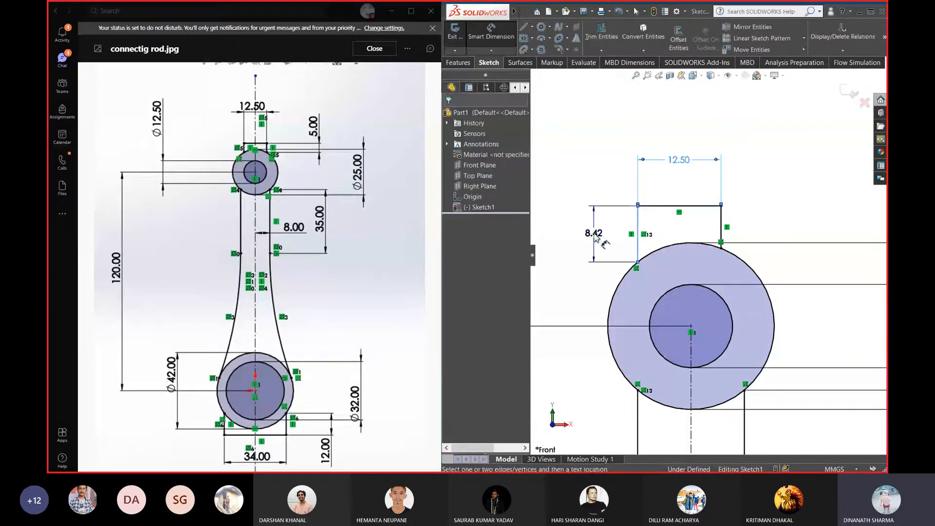
{"action": "left_click", "coordinate": [595, 238]}
{"action": "type", "text": "5"}
{"action": "key", "text": "Return"}
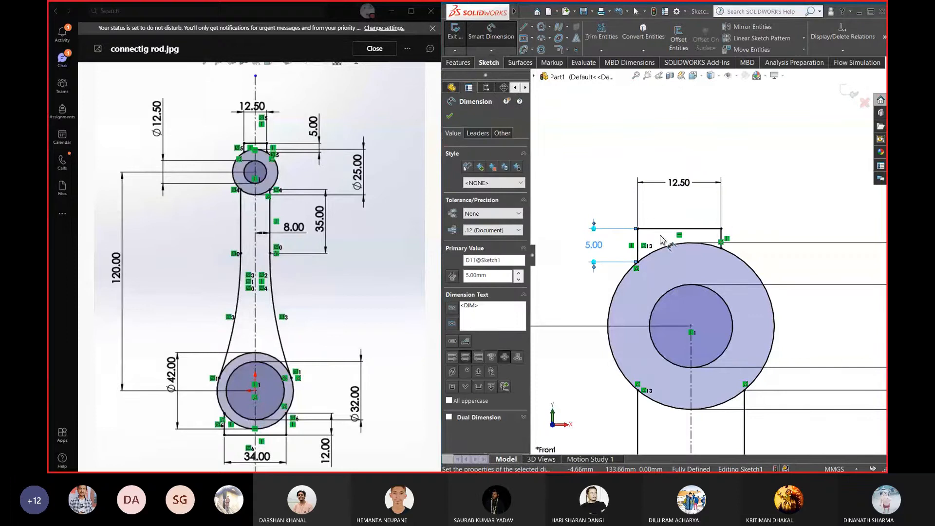
{"action": "key", "text": "Escape"}
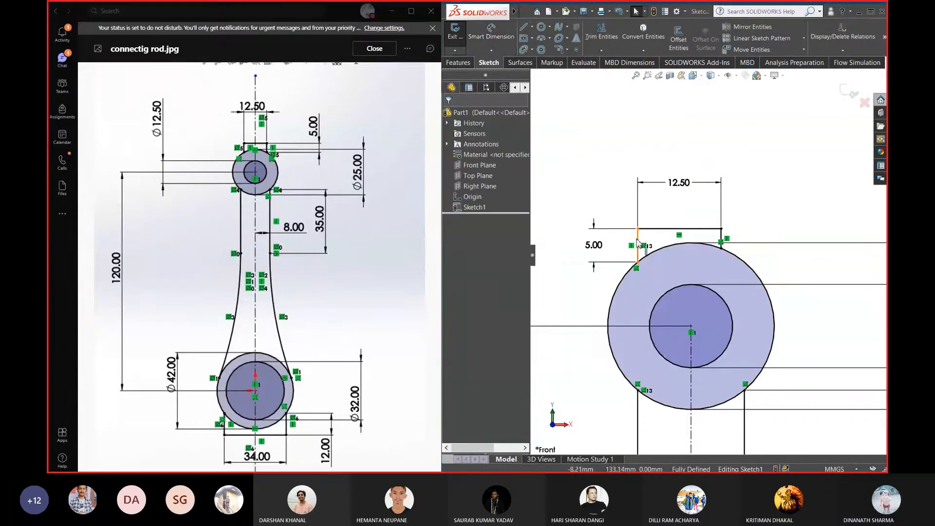
Try to make the side lines of the small end's boss symmetric about the vertical centerline, and undo the relation
{"action": "left_click", "coordinate": [638, 243]}
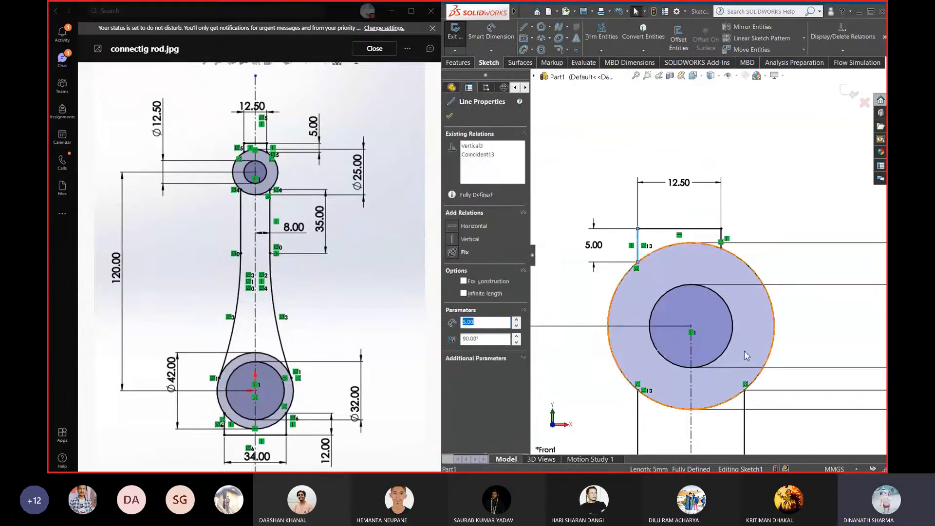
{"action": "left_click", "coordinate": [692, 387], "text": "ctrl"}
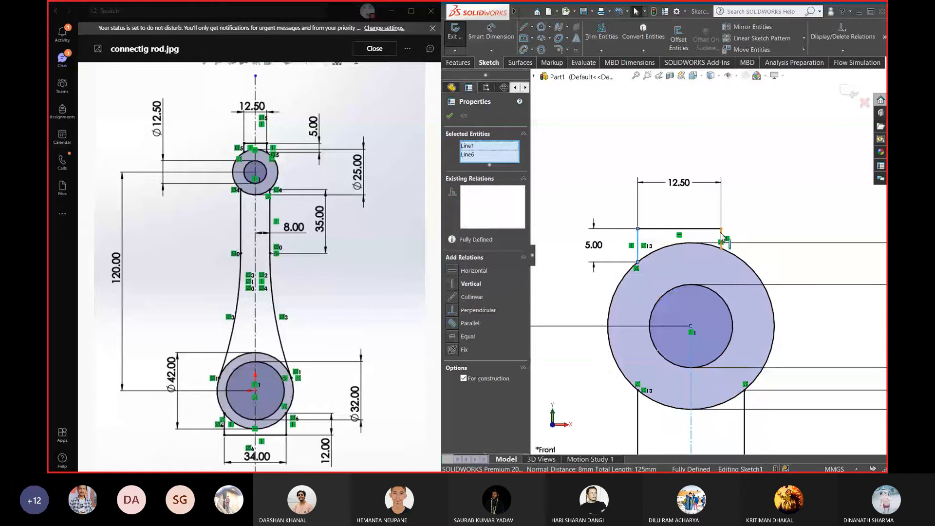
{"action": "left_click", "coordinate": [721, 236], "text": "ctrl"}
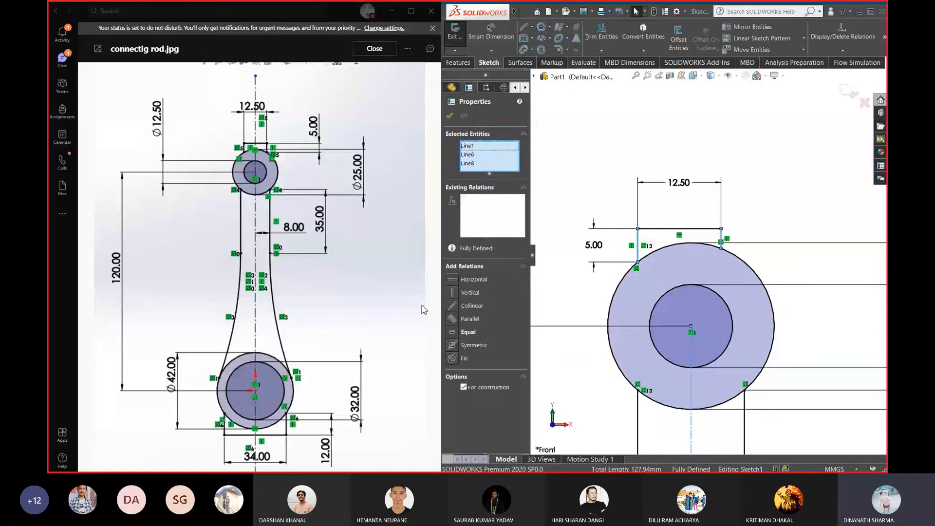
{"action": "left_click", "coordinate": [452, 346]}
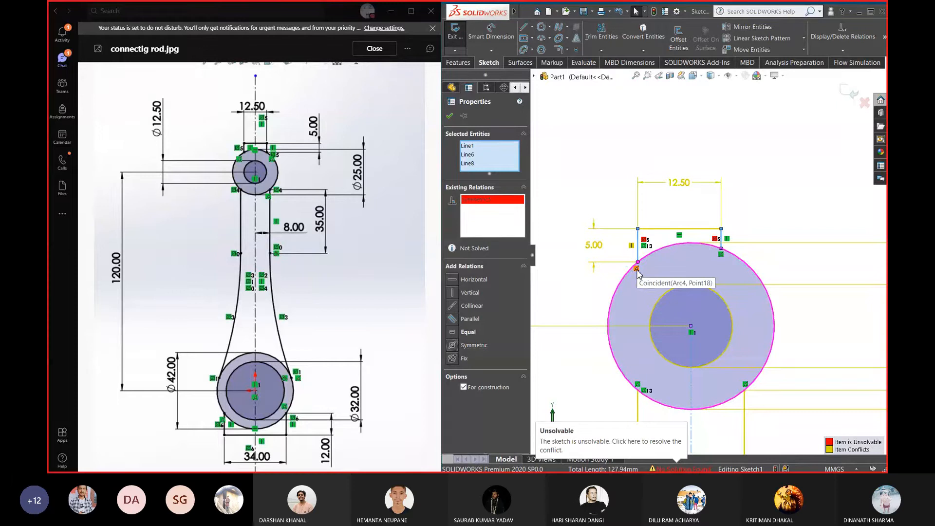
{"action": "left_click", "coordinate": [772, 198]}
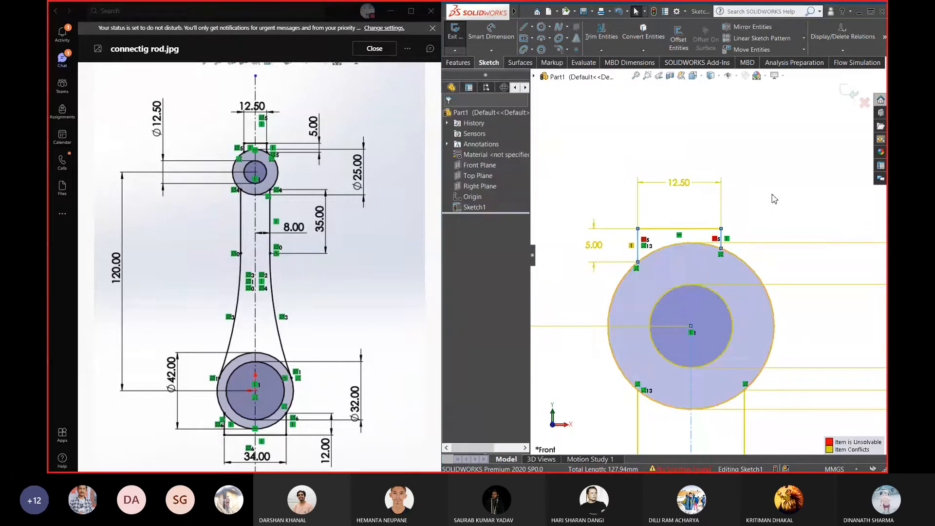
{"action": "key", "text": "ctrl+z"}
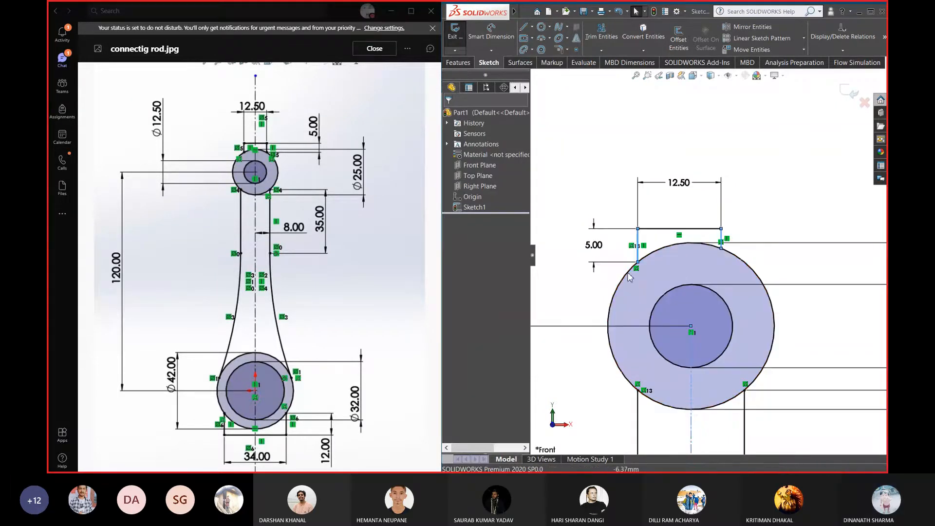
Delete the coincident relations that tie the boss's two side lines to the small end's outer circle
{"action": "mouse_move", "coordinate": [729, 247]}
{"action": "left_mouse_down"}
{"action": "mouse_move", "coordinate": [738, 253]}
{"action": "mouse_move", "coordinate": [722, 247]}
{"action": "left_mouse_up"}
{"action": "left_click", "coordinate": [765, 176]}
{"action": "scroll", "coordinate": [731, 232], "scroll_direction": "down", "scroll_amount": 4}
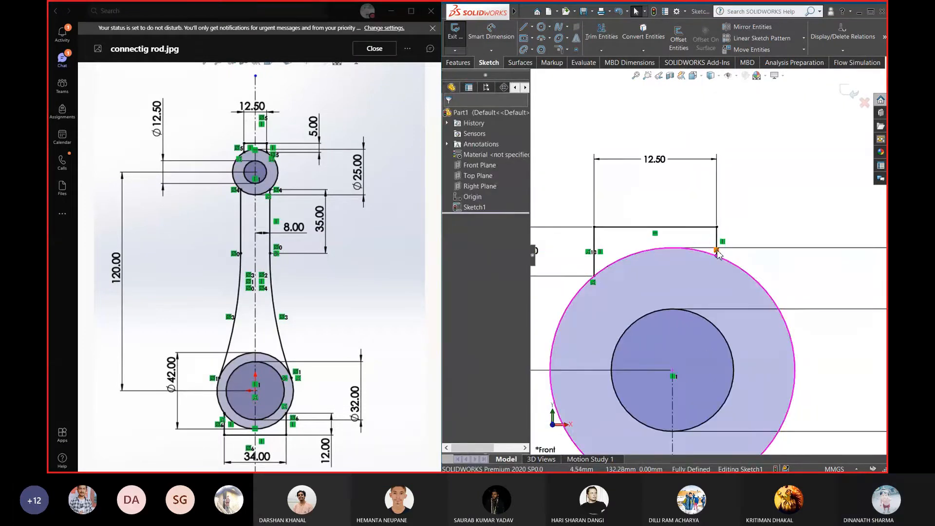
{"action": "left_click", "coordinate": [716, 250]}
{"action": "key", "text": "Delete"}
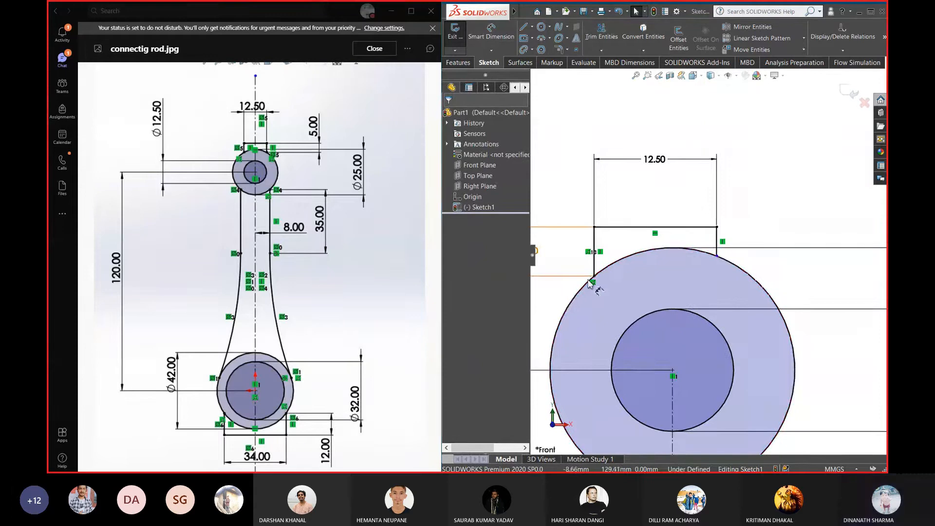
{"action": "left_click", "coordinate": [595, 274]}
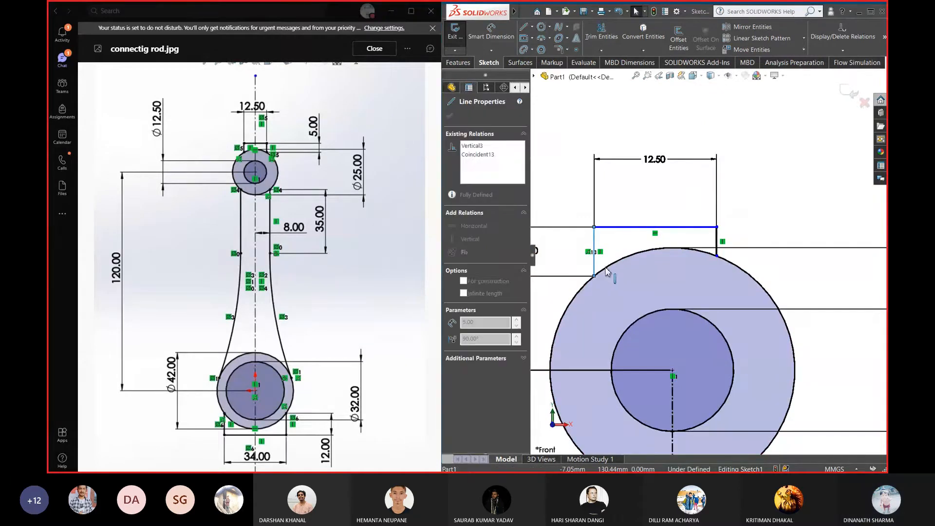
Try moving the freed boss above the small end by its left side's lower endpoint and its horizontal line
{"action": "left_click", "coordinate": [575, 223]}
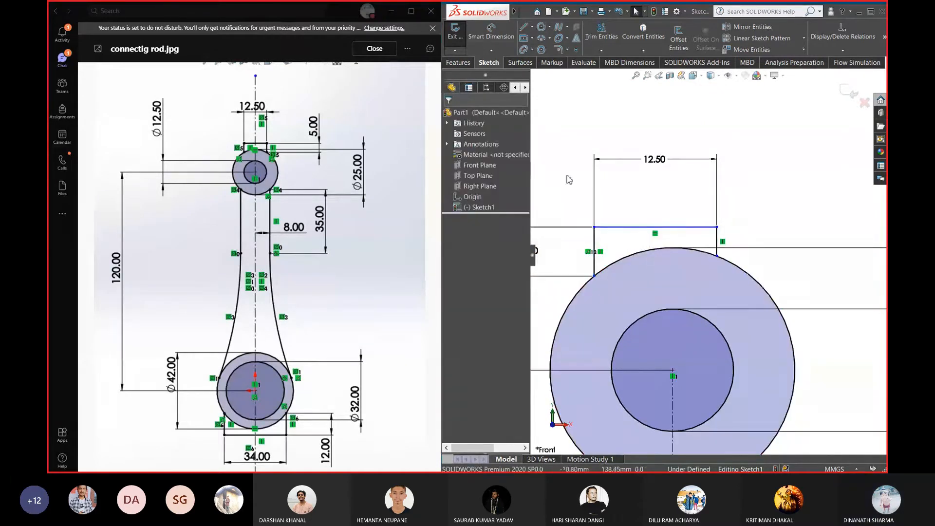
{"action": "left_click_drag", "start_coordinate": [593, 276], "coordinate": [617, 270]}
{"action": "left_click", "coordinate": [718, 255]}
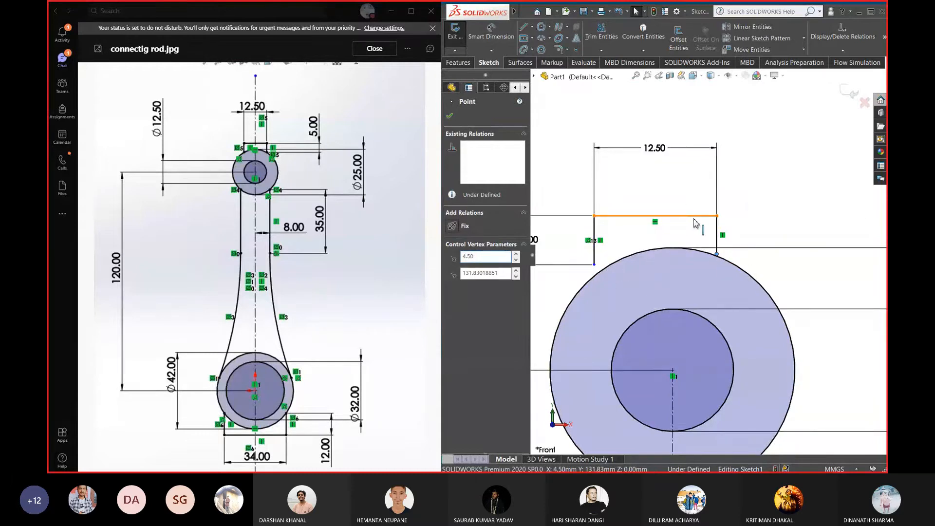
{"action": "left_click_drag", "start_coordinate": [694, 217], "coordinate": [753, 222]}
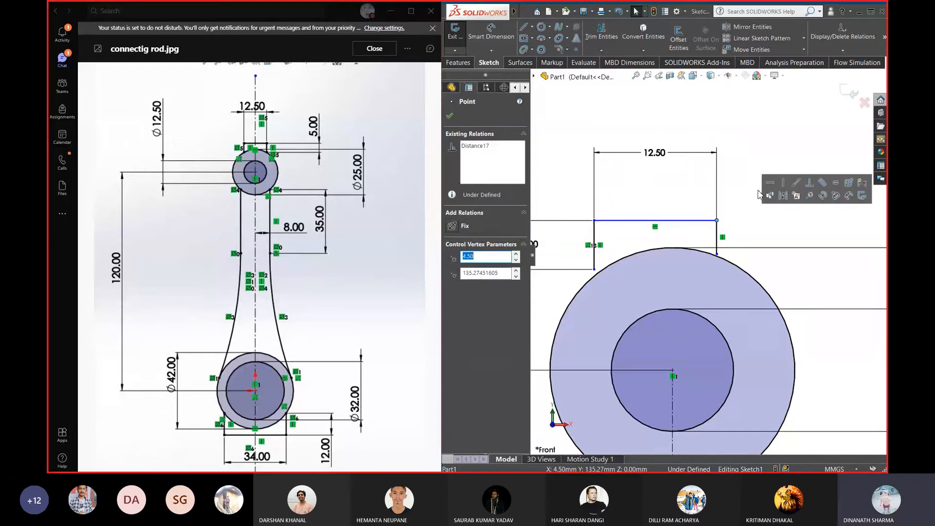
{"action": "left_click", "coordinate": [759, 194]}
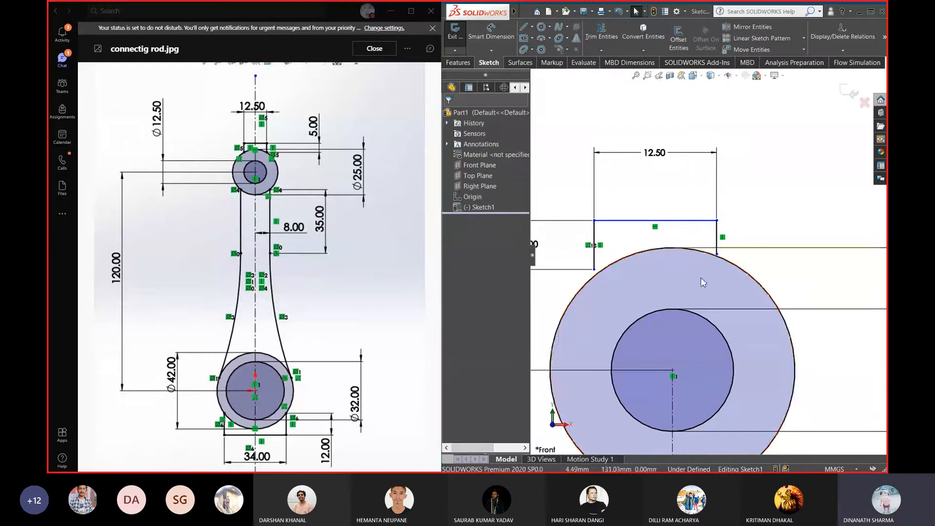
Reattach the lower endpoints of the boss's two side lines to the small end's outer circle
{"action": "mouse_move", "coordinate": [595, 270]}
{"action": "left_mouse_down"}
{"action": "mouse_move", "coordinate": [596, 284]}
{"action": "mouse_move", "coordinate": [594, 276]}
{"action": "left_mouse_up"}
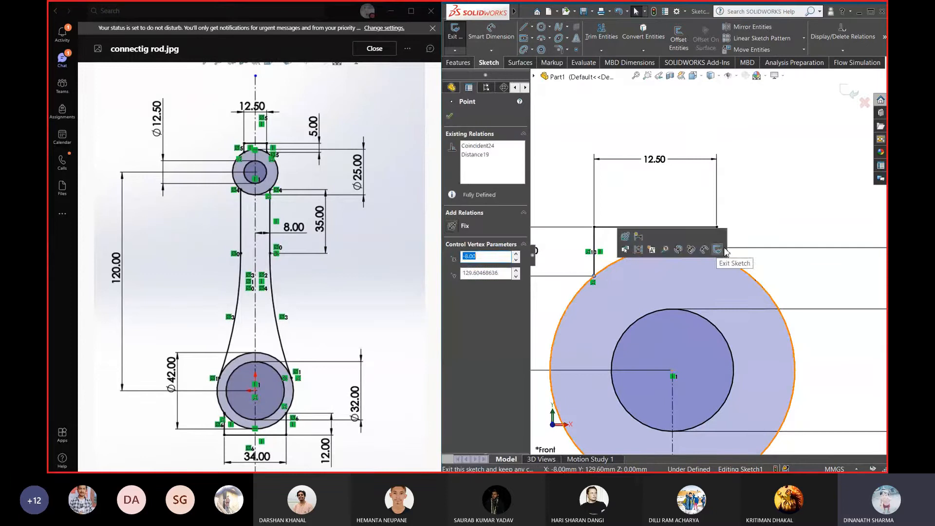
{"action": "left_click", "coordinate": [749, 216]}
{"action": "scroll", "coordinate": [731, 247], "scroll_direction": "down", "scroll_amount": 3}
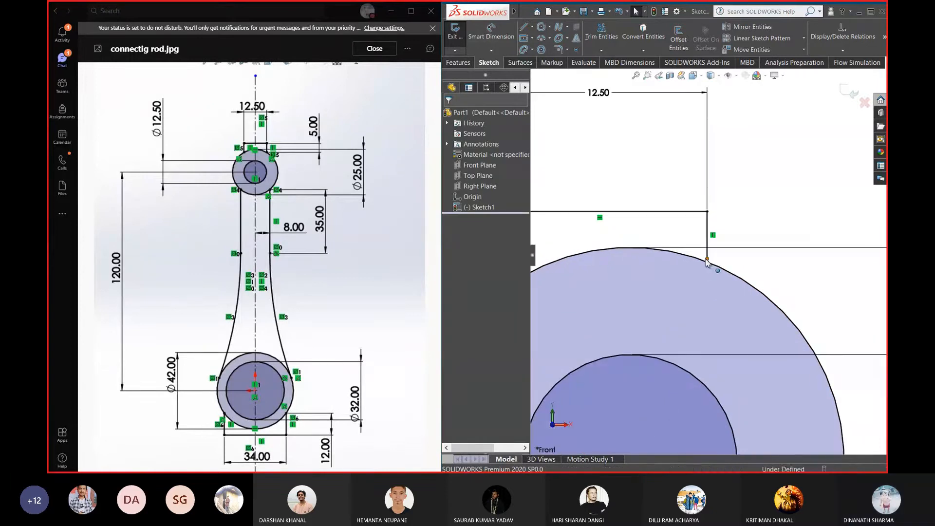
{"action": "left_click_drag", "start_coordinate": [707, 260], "coordinate": [711, 278]}
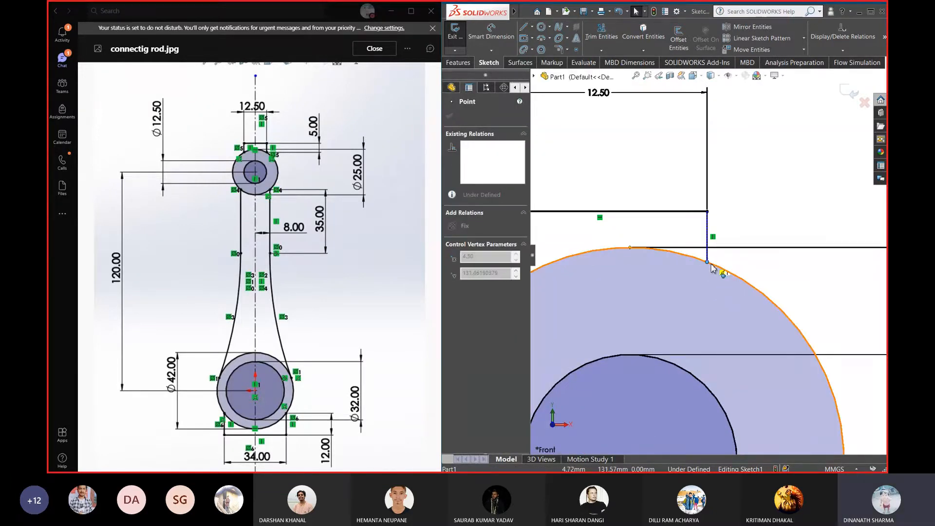
{"action": "left_click", "coordinate": [749, 186]}
Delete the vertical relations from both side lines of the boss above the small end
{"action": "scroll", "coordinate": [707, 255], "scroll_direction": "up", "scroll_amount": 3}
{"action": "scroll", "coordinate": [636, 263], "scroll_direction": "down", "scroll_amount": 1}
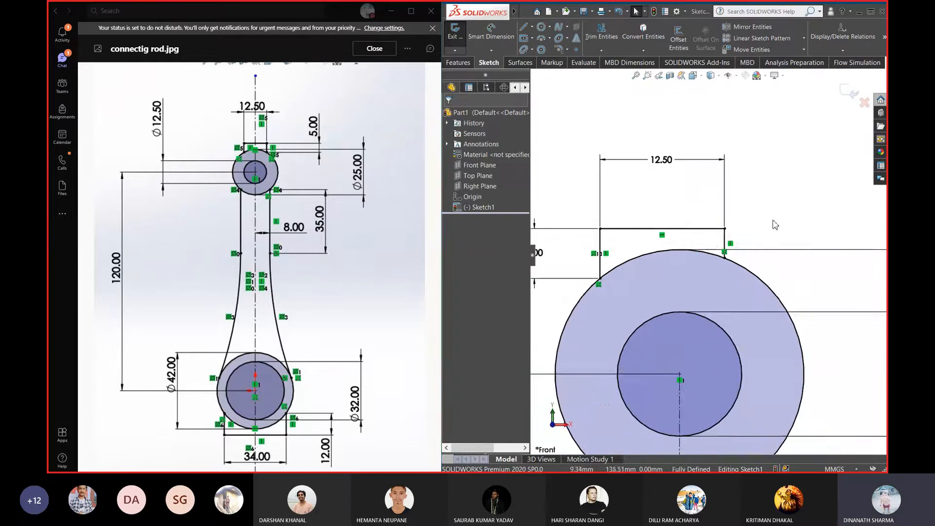
{"action": "scroll", "coordinate": [711, 257], "scroll_direction": "up", "scroll_amount": 2}
{"action": "scroll", "coordinate": [780, 219], "scroll_direction": "down", "scroll_amount": 2}
{"action": "scroll", "coordinate": [709, 258], "scroll_direction": "up", "scroll_amount": 2}
{"action": "scroll", "coordinate": [688, 317], "scroll_direction": "up", "scroll_amount": 2}
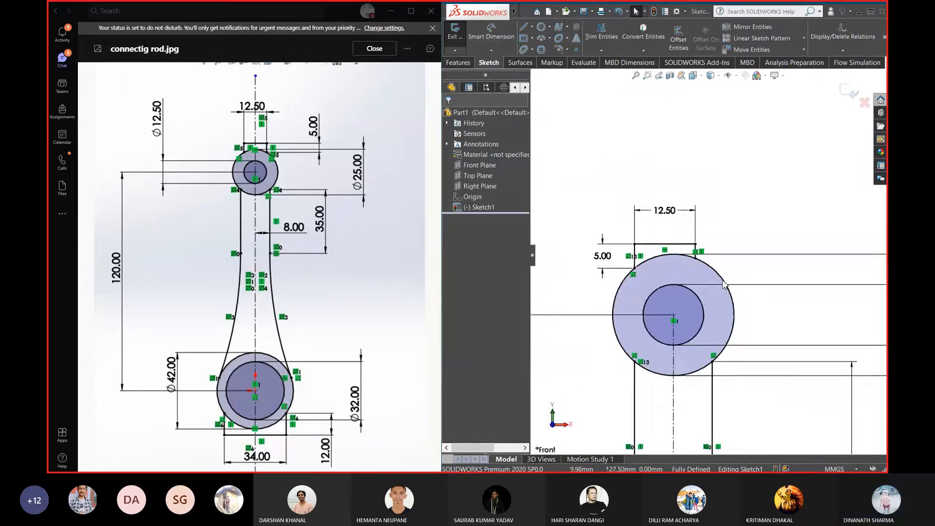
{"action": "scroll", "coordinate": [689, 317], "scroll_direction": "down", "scroll_amount": 3}
{"action": "scroll", "coordinate": [689, 317], "scroll_direction": "up", "scroll_amount": 2}
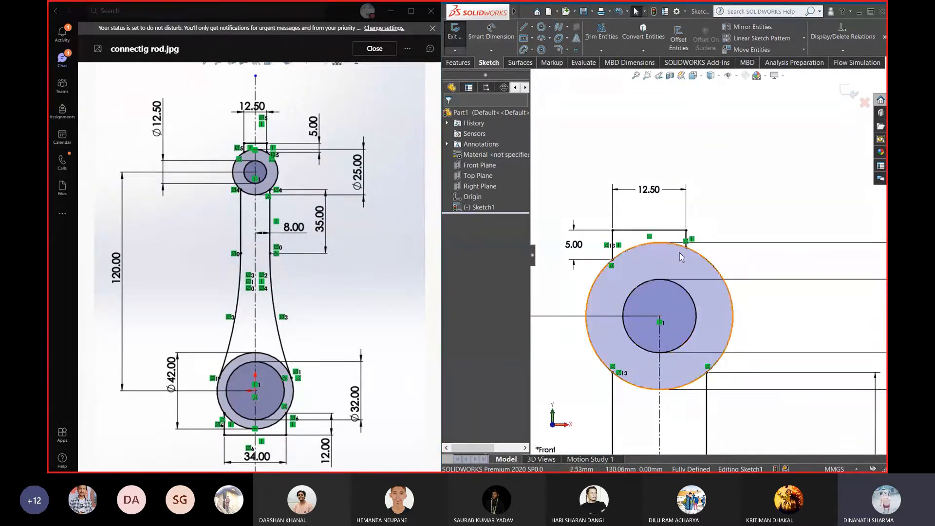
{"action": "left_click", "coordinate": [692, 239]}
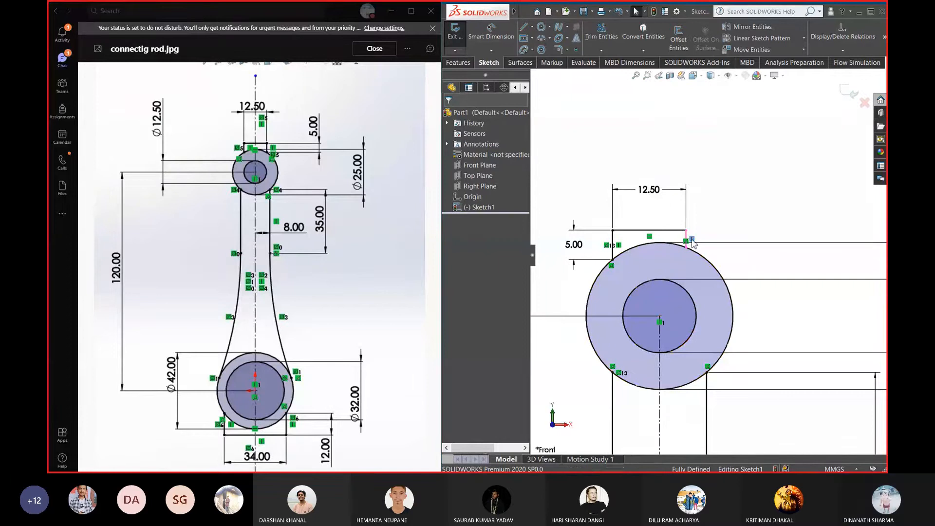
{"action": "key", "text": "Delete"}
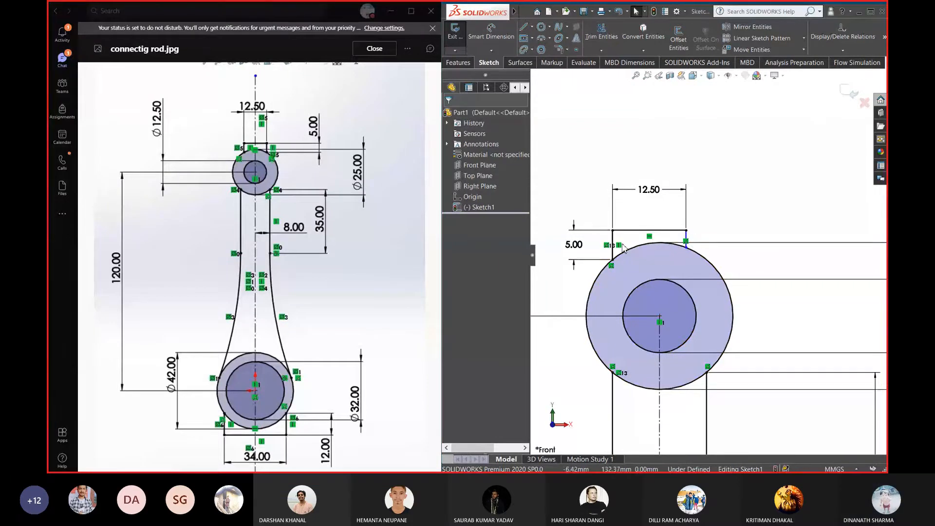
{"action": "left_click", "coordinate": [619, 245]}
{"action": "key", "text": "Delete"}
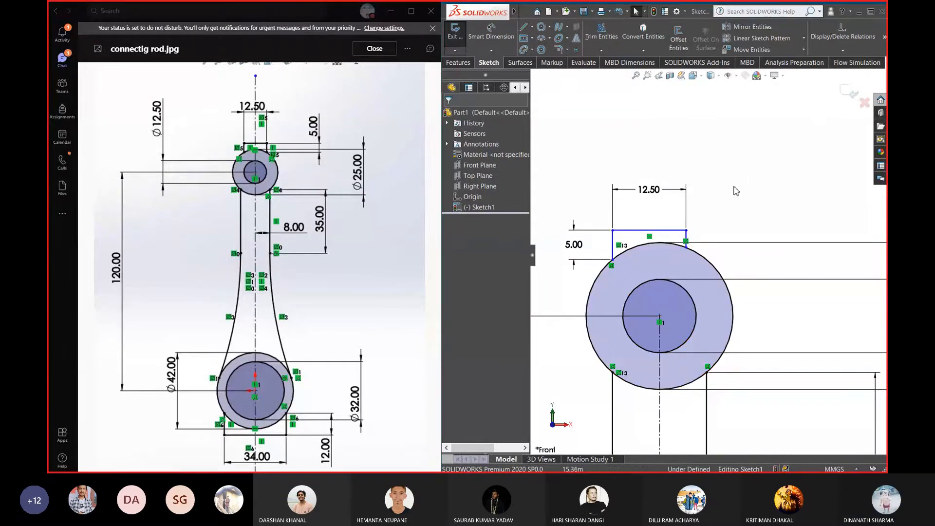
Make the boss's two side lines symmetric about the vertical centerline
{"action": "left_click", "coordinate": [660, 361]}
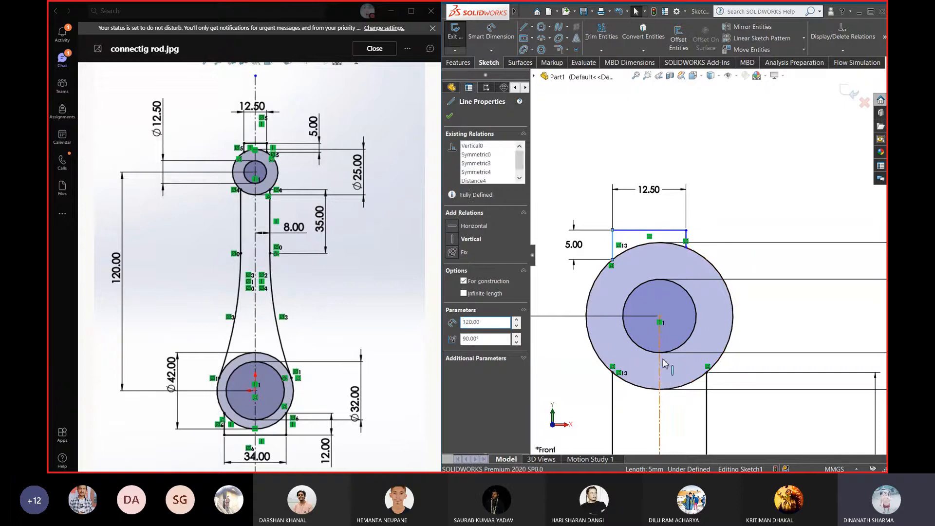
{"action": "left_click", "coordinate": [686, 243], "text": "ctrl"}
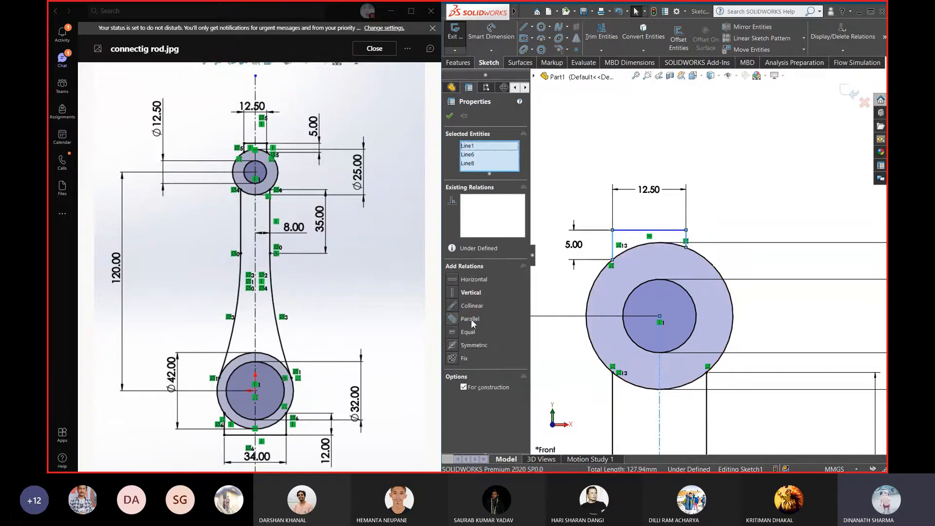
{"action": "left_click", "coordinate": [453, 345]}
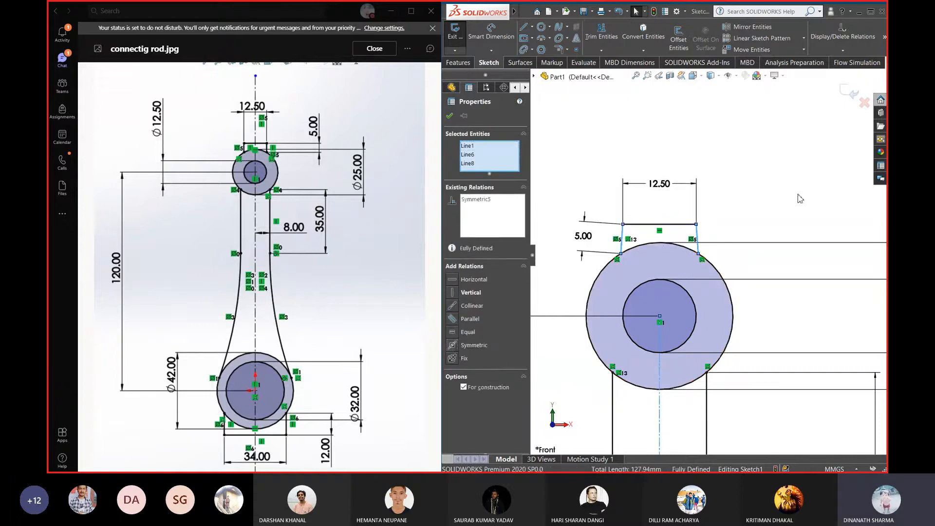
{"action": "left_click", "coordinate": [800, 198]}
Move the boss's 12.5 mm width dimension farther above the small end and delete the slanted 5 mm side dimension
{"action": "scroll", "coordinate": [716, 304], "scroll_direction": "up", "scroll_amount": 3}
{"action": "scroll", "coordinate": [708, 309], "scroll_direction": "up", "scroll_amount": 5}
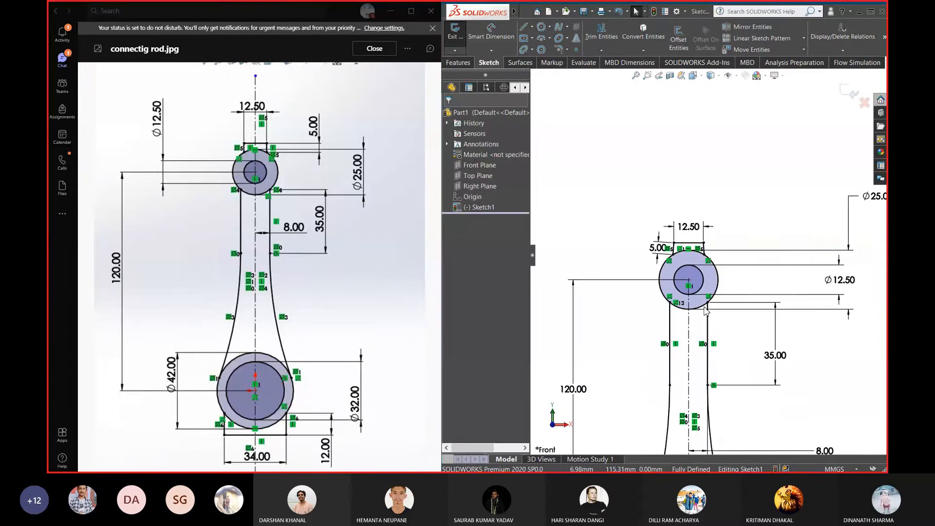
{"action": "scroll", "coordinate": [707, 310], "scroll_direction": "down", "scroll_amount": 3}
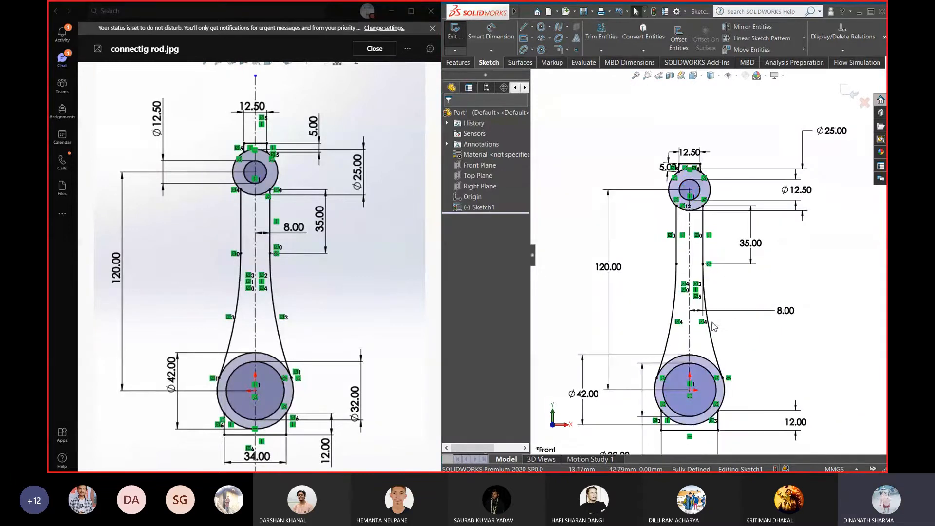
{"action": "left_click_drag", "start_coordinate": [690, 153], "coordinate": [692, 108]}
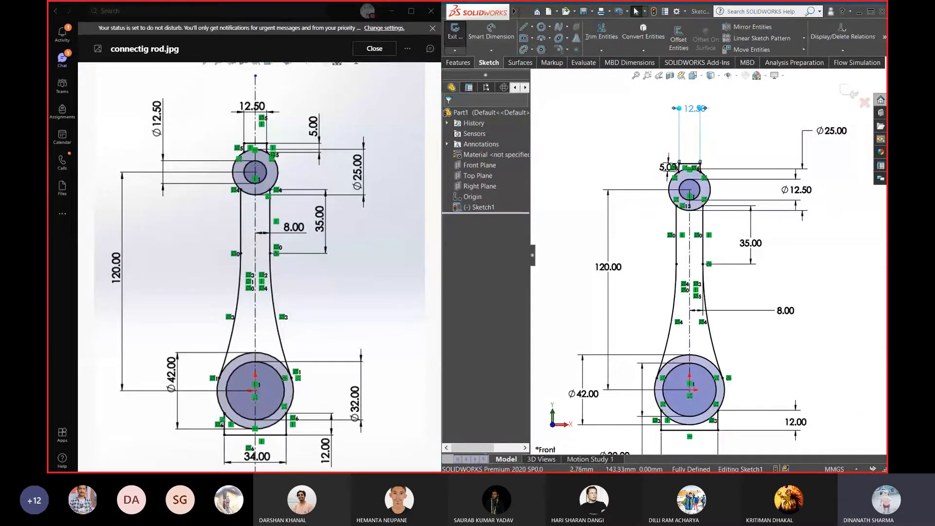
{"action": "left_click_drag", "start_coordinate": [668, 168], "coordinate": [629, 171]}
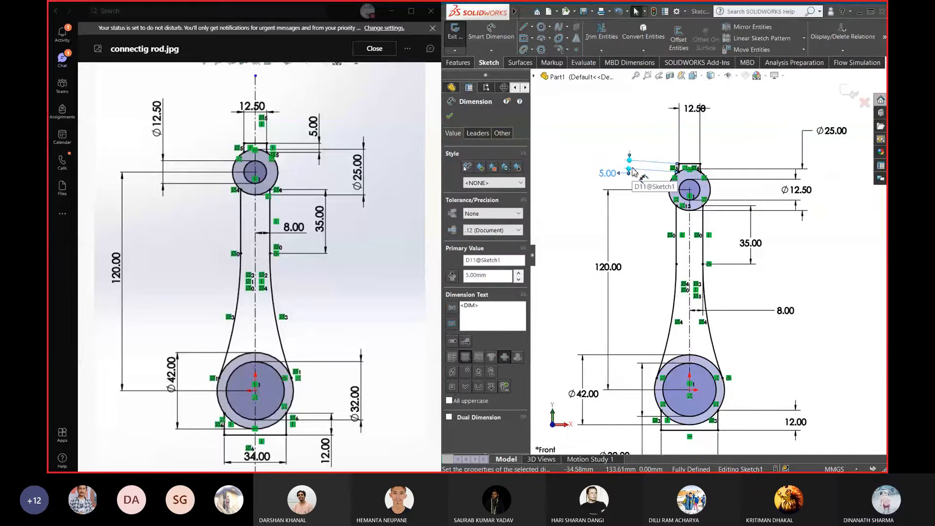
{"action": "key", "text": "Delete"}
Try to make both side lines of the small end's boss vertical, and undo the relation
{"action": "scroll", "coordinate": [638, 156], "scroll_direction": "down", "scroll_amount": 3}
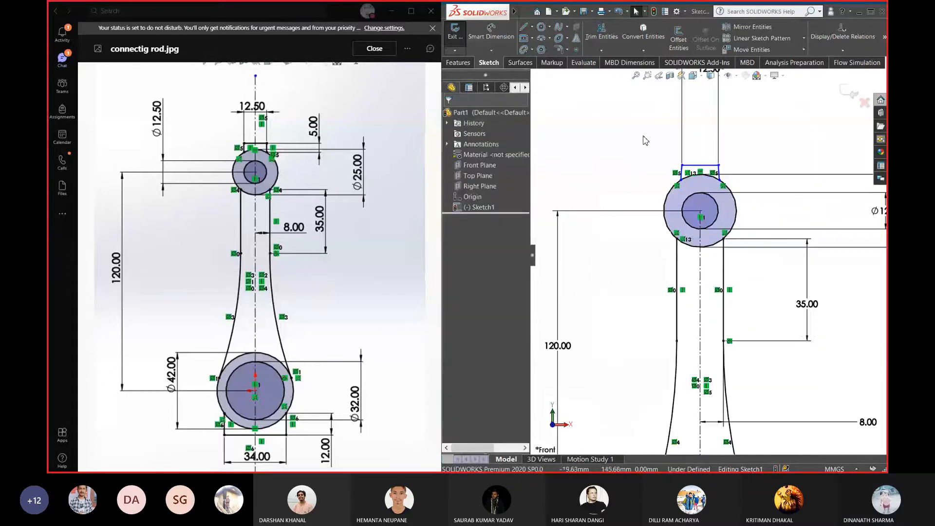
{"action": "left_click", "coordinate": [682, 175]}
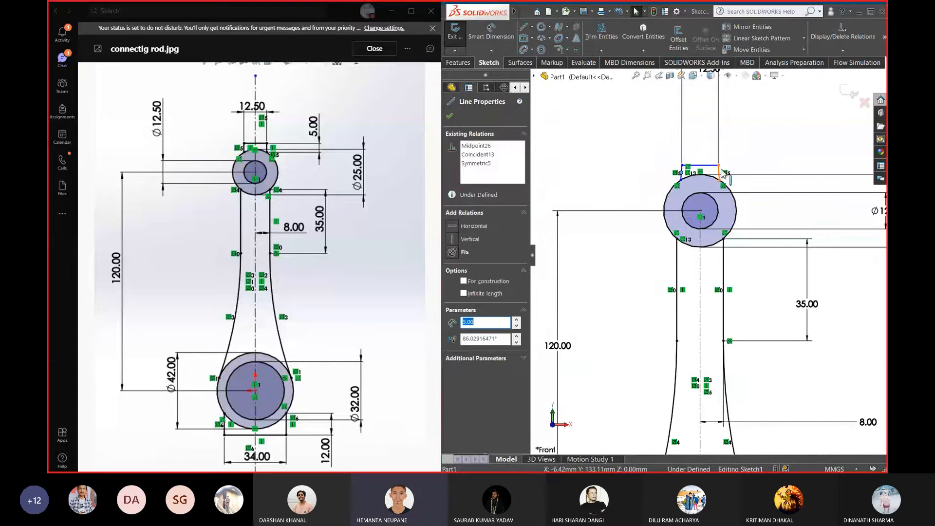
{"action": "left_click", "coordinate": [700, 211], "text": "ctrl"}
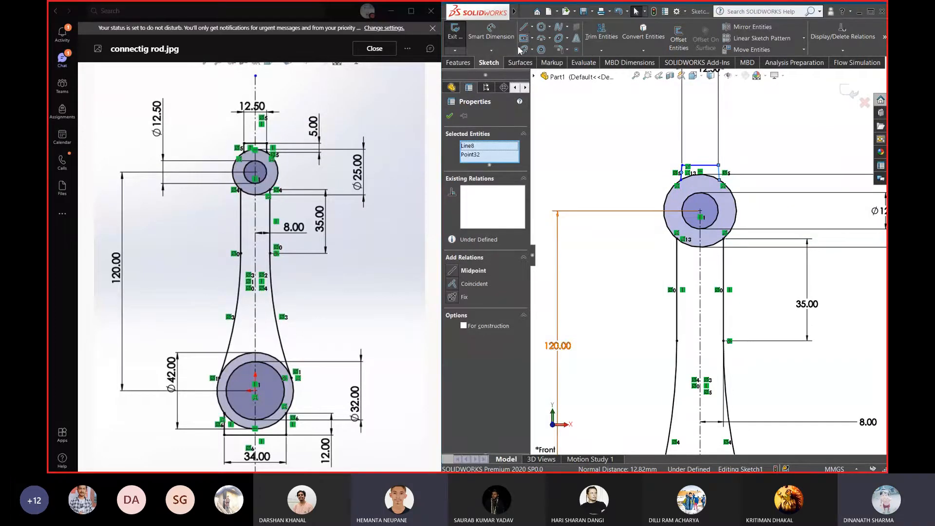
{"action": "left_click", "coordinate": [729, 161]}
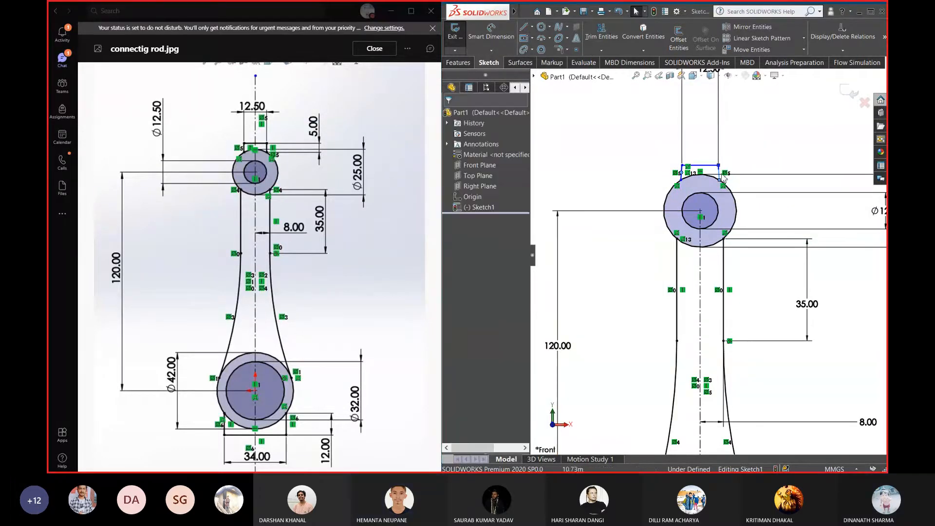
{"action": "scroll", "coordinate": [686, 179], "scroll_direction": "down", "scroll_amount": 5}
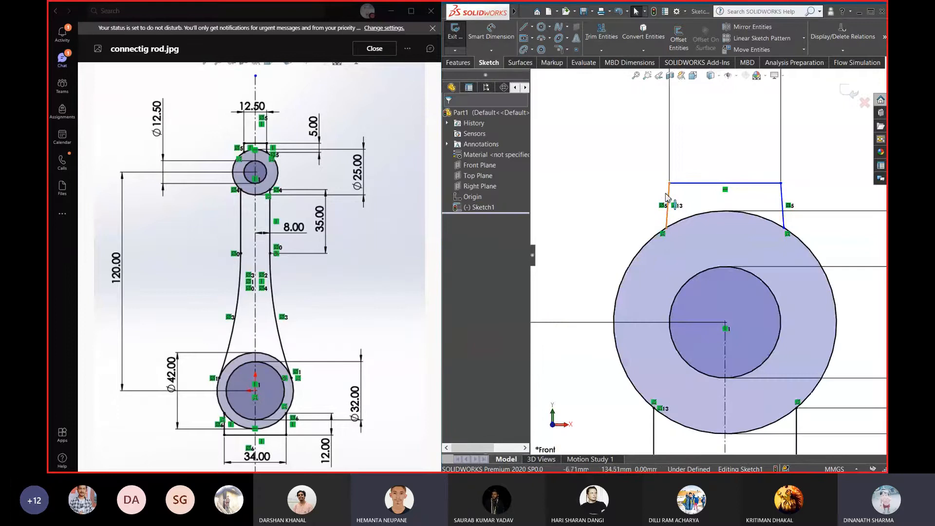
{"action": "left_click", "coordinate": [668, 198]}
{"action": "left_click", "coordinate": [782, 205], "text": "ctrl"}
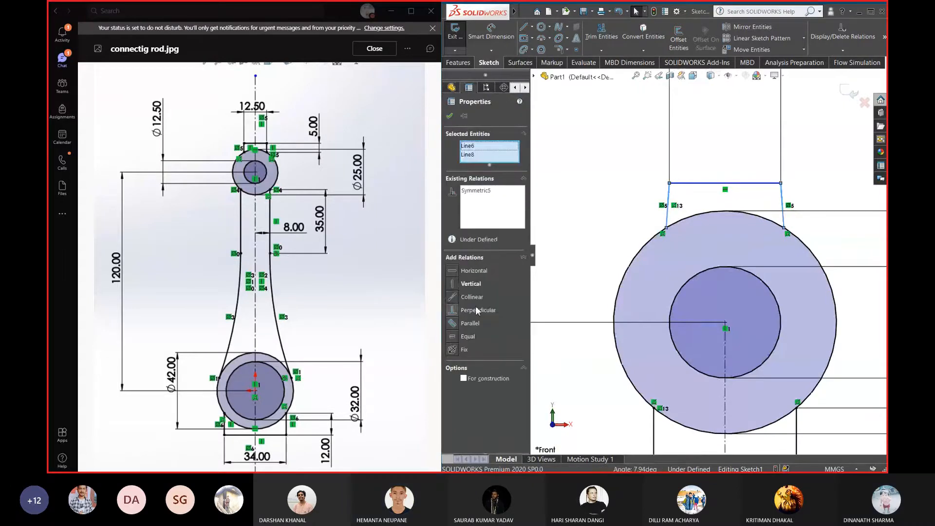
{"action": "left_click", "coordinate": [454, 285]}
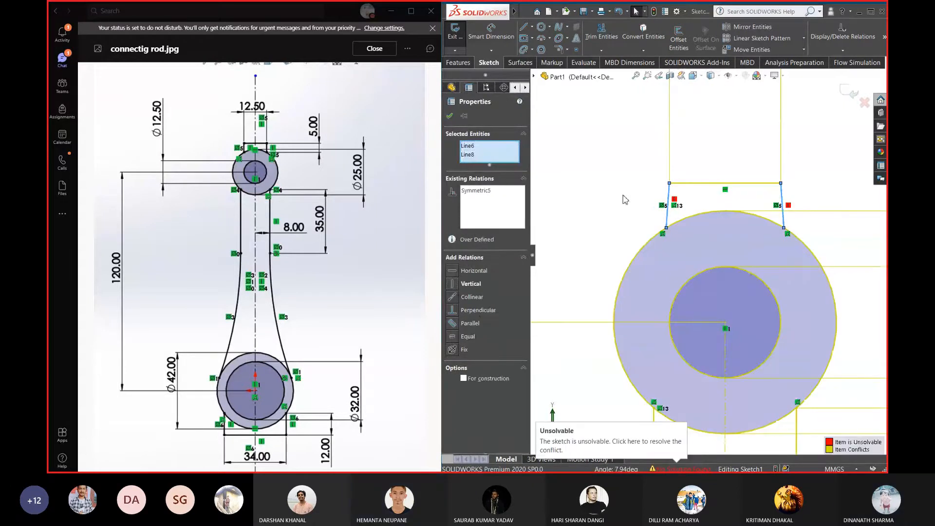
{"action": "left_click", "coordinate": [616, 202]}
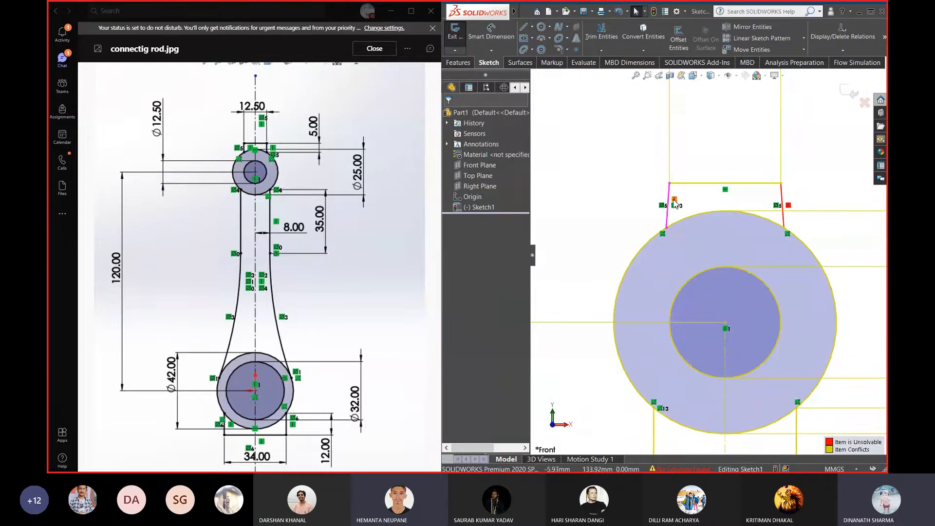
{"action": "key", "text": "ctrl+z"}
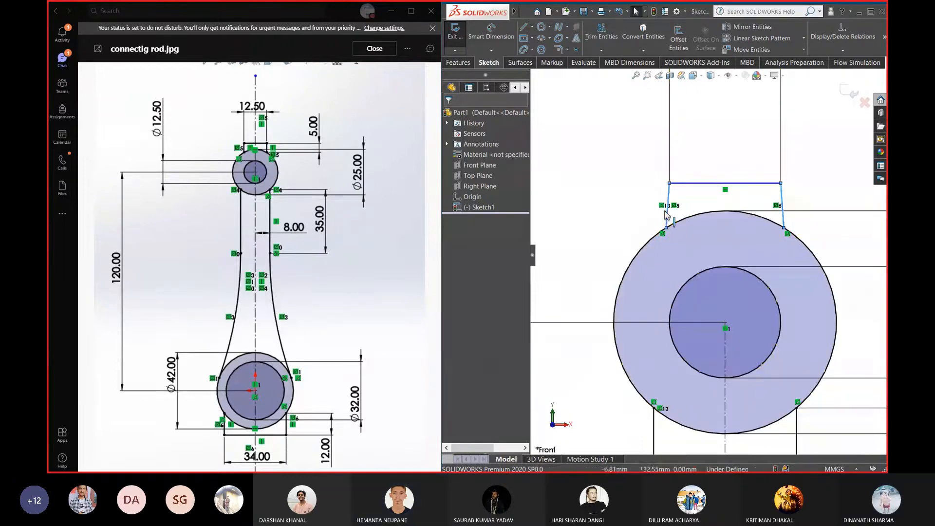
Dimension the vertical distance between the endpoints of the boss's left side line at 5 mm
{"action": "right_click_drag", "start_coordinate": [602, 125], "coordinate": [585, 213]}
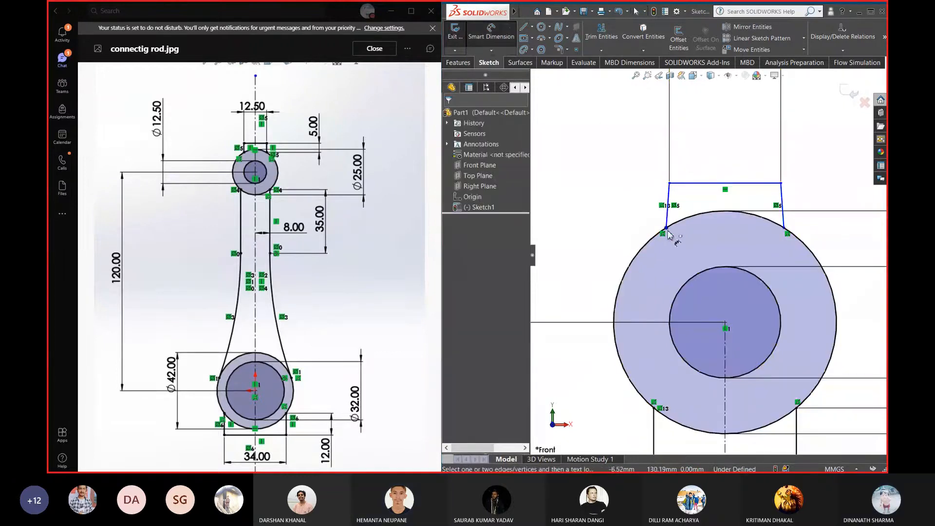
{"action": "left_click", "coordinate": [667, 230]}
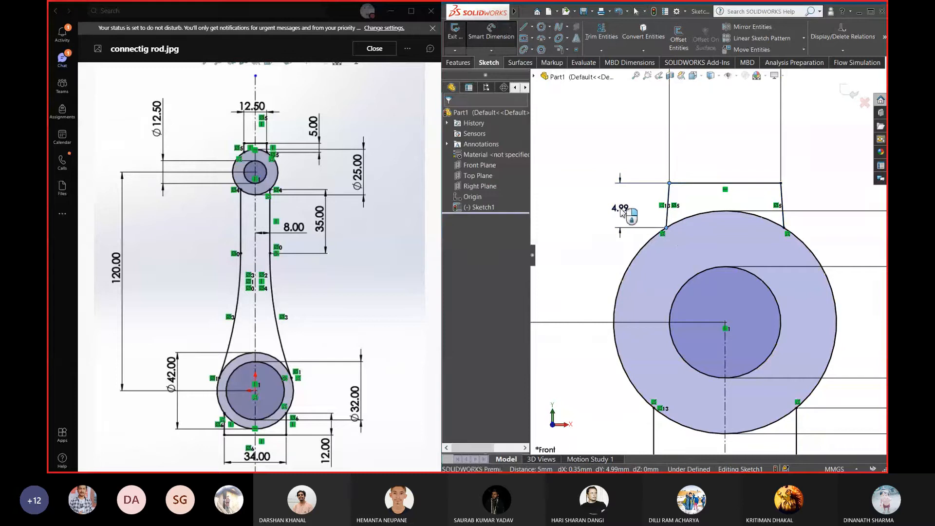
{"action": "left_click", "coordinate": [623, 211]}
{"action": "type", "text": "5"}
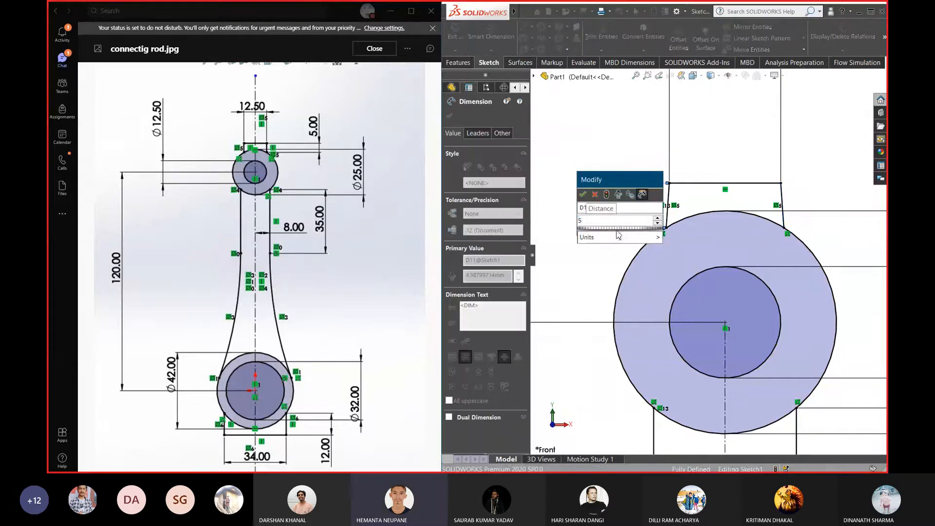
{"action": "left_click", "coordinate": [582, 195]}
{"action": "scroll", "coordinate": [773, 232], "scroll_direction": "up", "scroll_amount": 1}
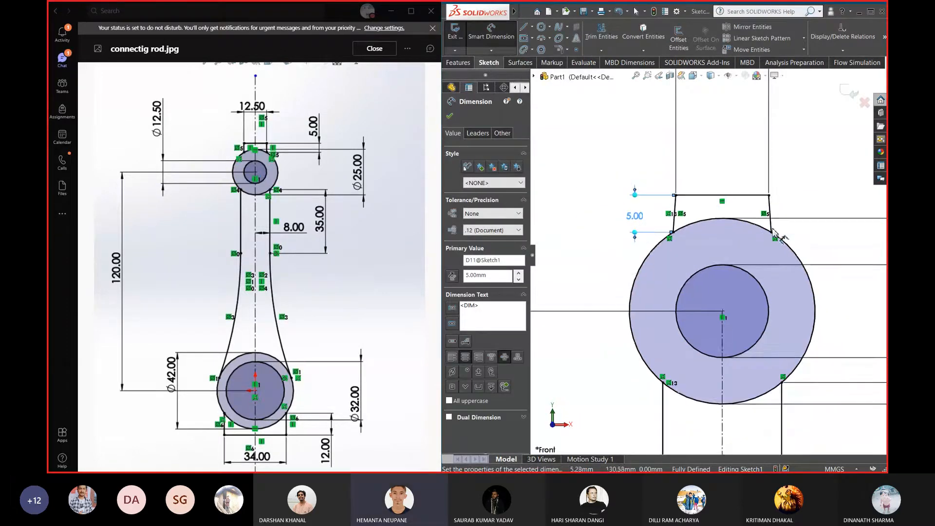
{"action": "scroll", "coordinate": [686, 224], "scroll_direction": "down", "scroll_amount": 2}
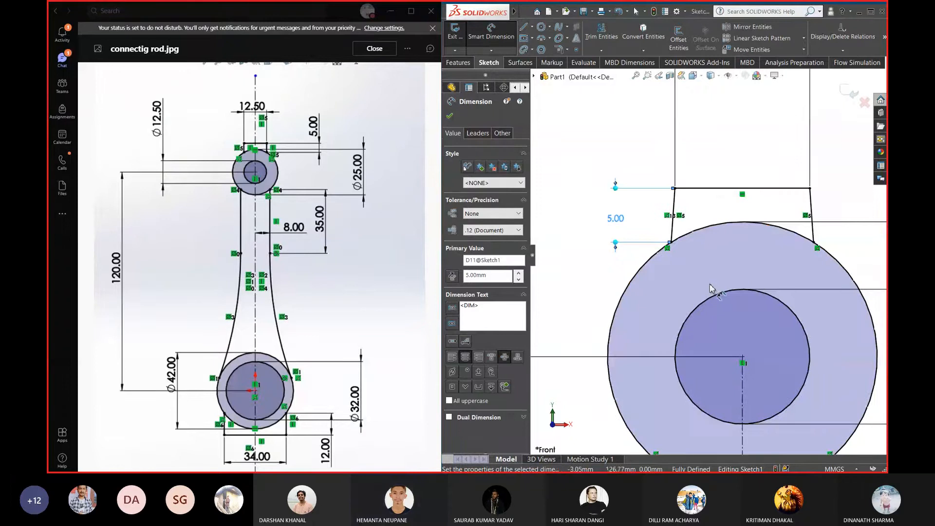
{"action": "scroll", "coordinate": [731, 265], "scroll_direction": "up", "scroll_amount": 1}
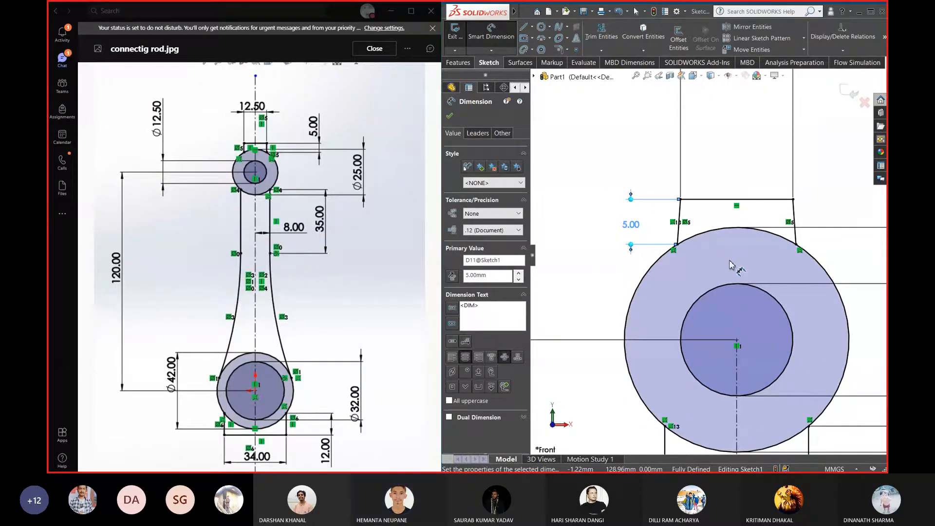
Examine where the boss's two side lines meet the small end's outer circle
{"action": "scroll", "coordinate": [672, 242], "scroll_direction": "down", "scroll_amount": 5}
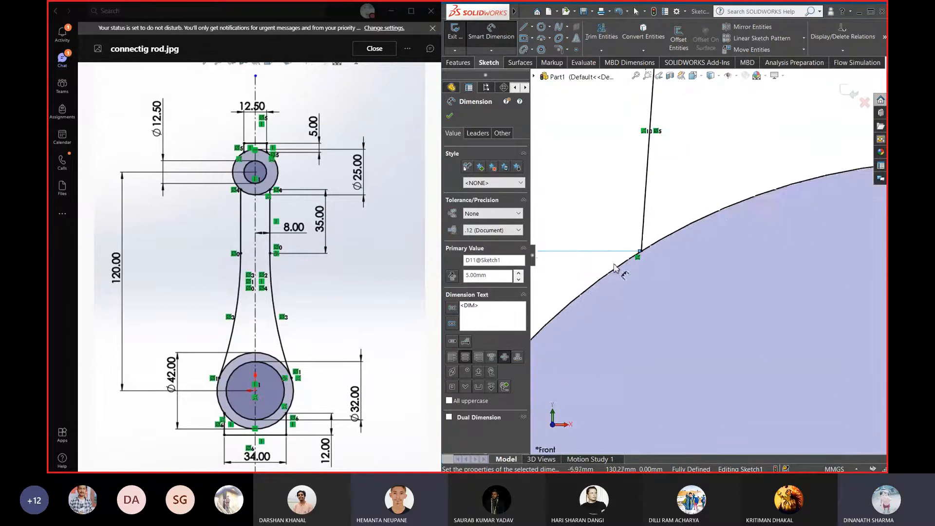
{"action": "scroll", "coordinate": [676, 251], "scroll_direction": "up", "scroll_amount": 5}
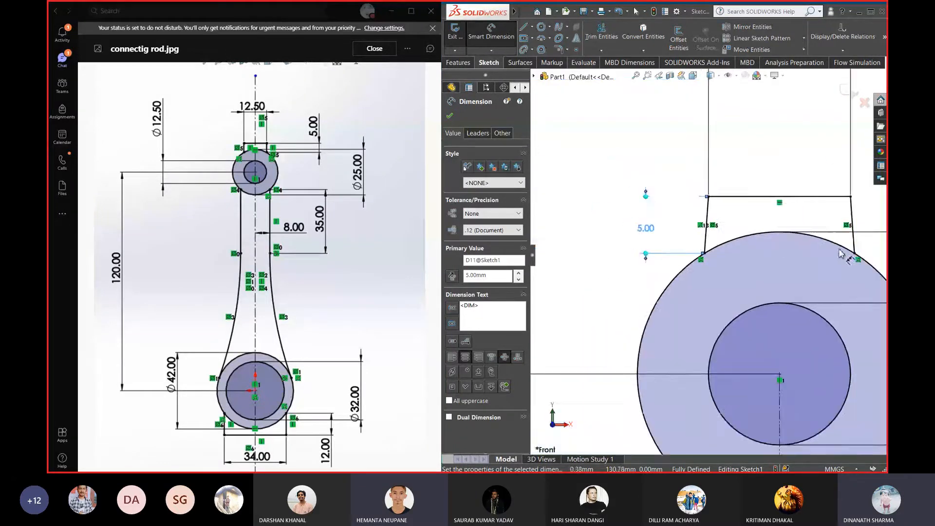
{"action": "scroll", "coordinate": [774, 243], "scroll_direction": "down", "scroll_amount": 2}
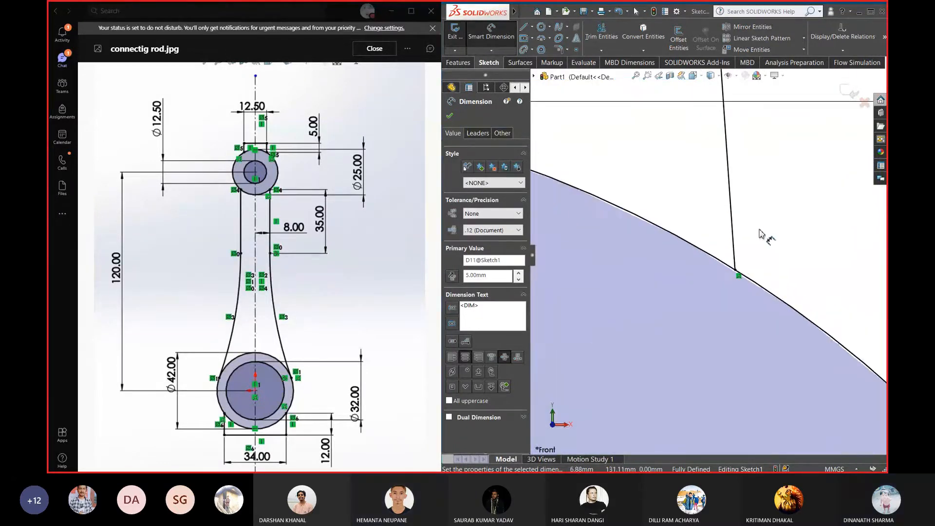
{"action": "scroll", "coordinate": [651, 237], "scroll_direction": "up", "scroll_amount": 3}
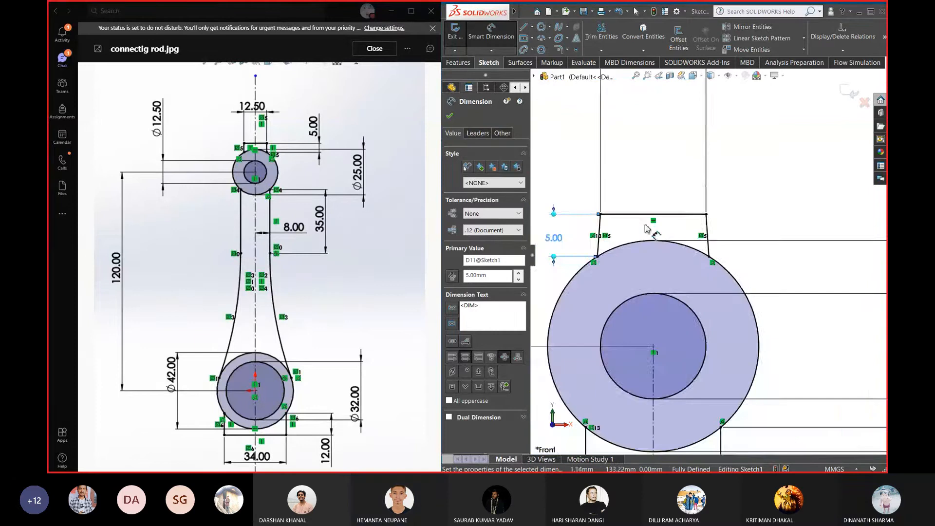
{"action": "scroll", "coordinate": [660, 238], "scroll_direction": "down", "scroll_amount": 5}
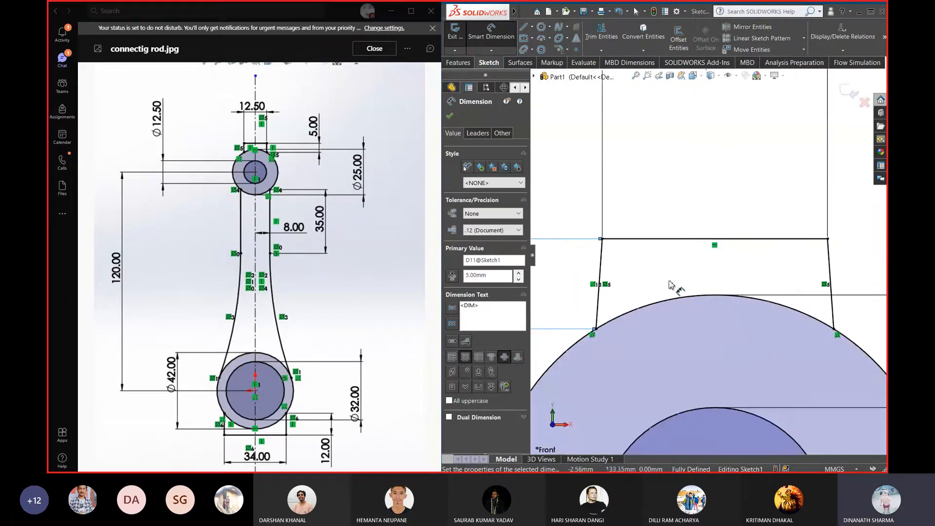
{"action": "left_click", "coordinate": [665, 278]}
{"action": "scroll", "coordinate": [653, 278], "scroll_direction": "up", "scroll_amount": 2}
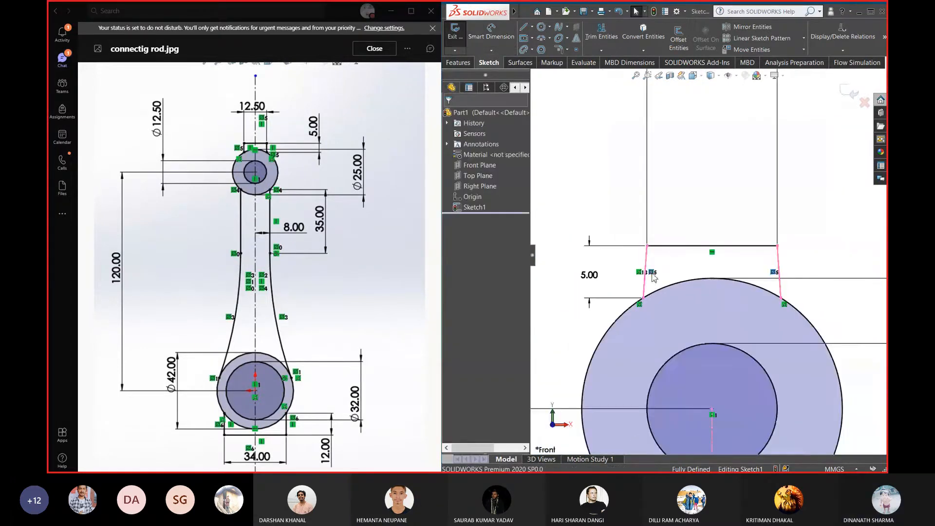
Try replacing the symmetric relation on the boss's two side lines with a vertical relation
{"action": "left_click", "coordinate": [785, 269]}
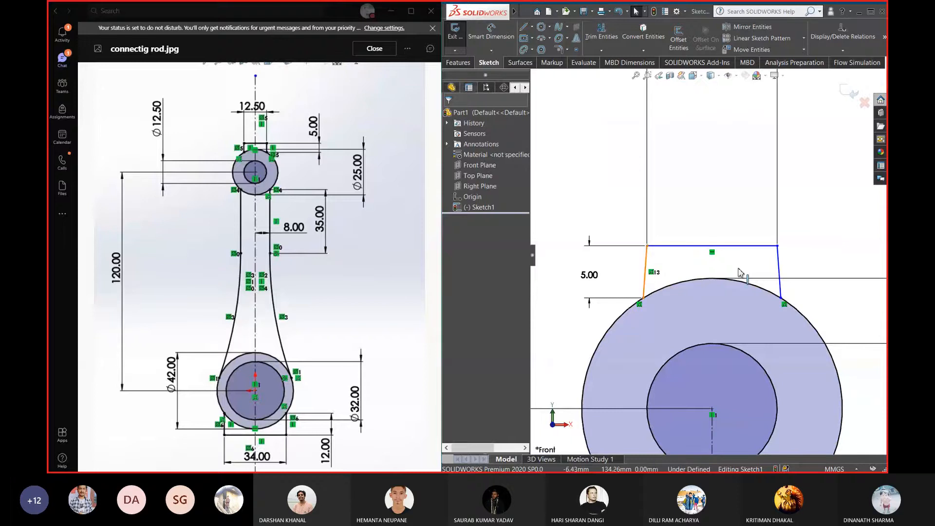
{"action": "left_click", "coordinate": [780, 272], "text": "ctrl"}
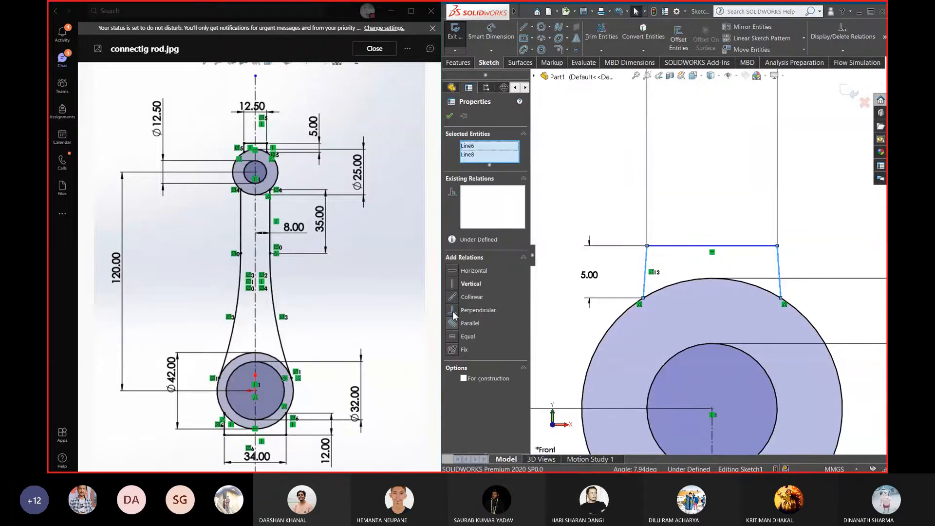
{"action": "left_click", "coordinate": [465, 283]}
{"action": "key", "text": "Escape"}
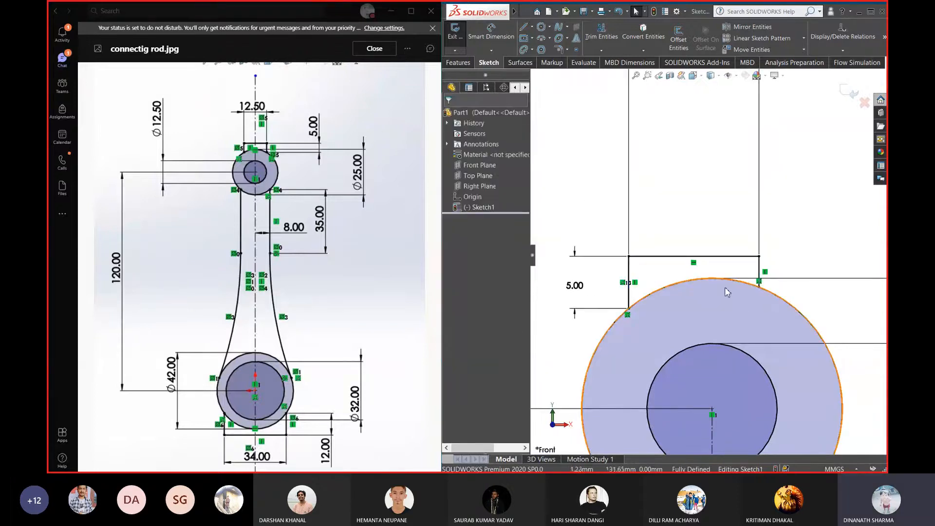
Try to move the lower endpoint of the boss's right side line along the small end's outer circle
{"action": "scroll", "coordinate": [733, 294], "scroll_direction": "down", "scroll_amount": 3}
{"action": "scroll", "coordinate": [753, 290], "scroll_direction": "up", "scroll_amount": 3}
{"action": "left_click_drag", "start_coordinate": [748, 269], "coordinate": [772, 283]}
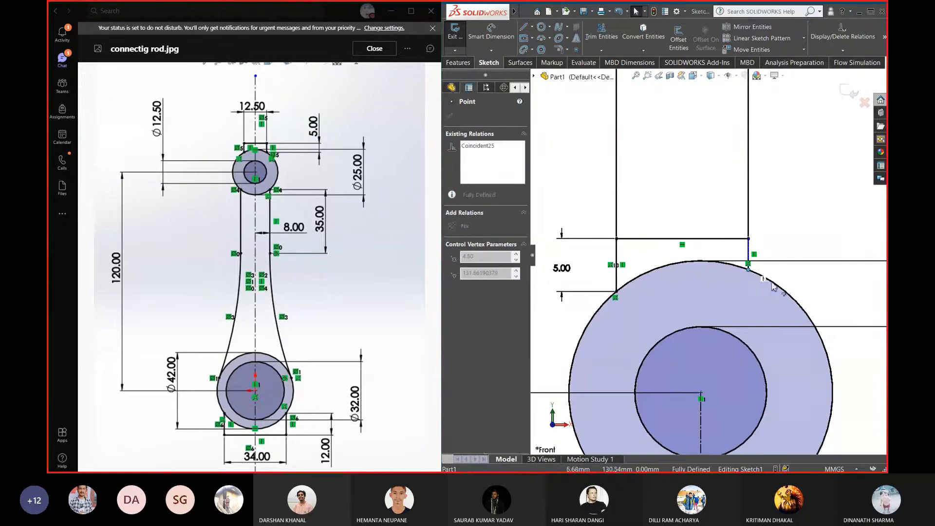
{"action": "scroll", "coordinate": [672, 295], "scroll_direction": "down", "scroll_amount": 2}
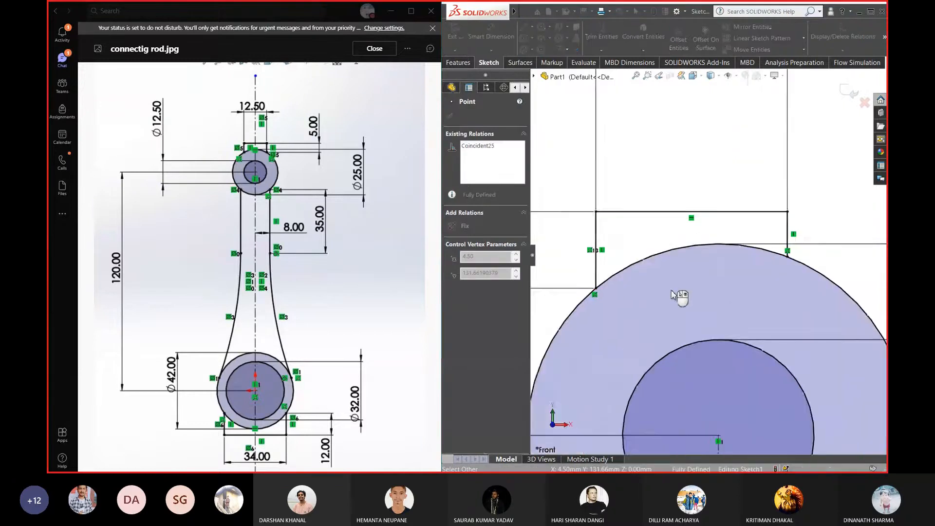
{"action": "scroll", "coordinate": [672, 295], "scroll_direction": "up", "scroll_amount": 4}
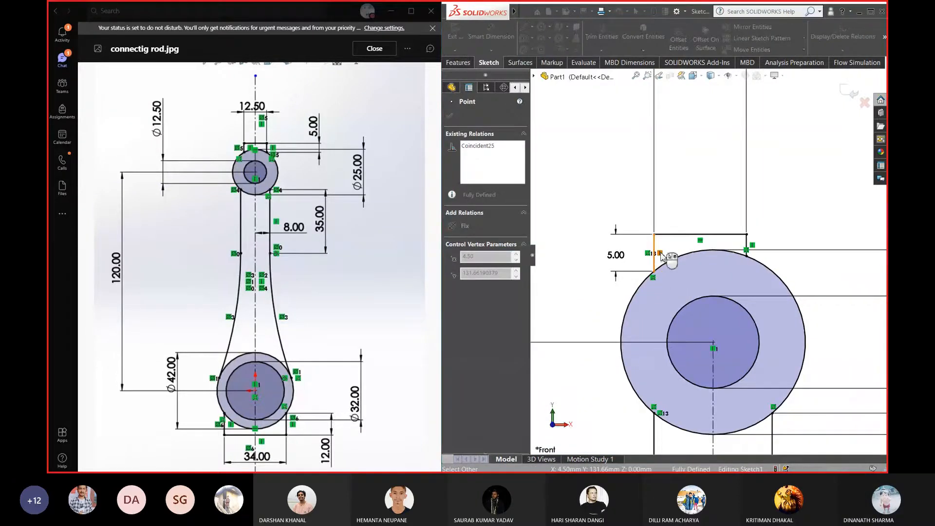
Remove the vertical relation from the boss's side lines and make them symmetric about the vertical centerline
{"action": "scroll", "coordinate": [671, 259], "scroll_direction": "up", "scroll_amount": 6}
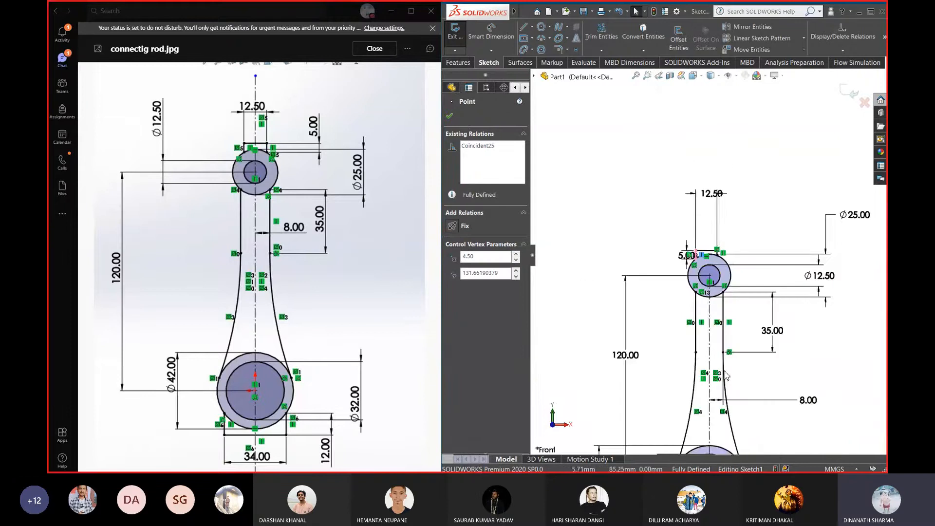
{"action": "scroll", "coordinate": [705, 357], "scroll_direction": "down", "scroll_amount": 4}
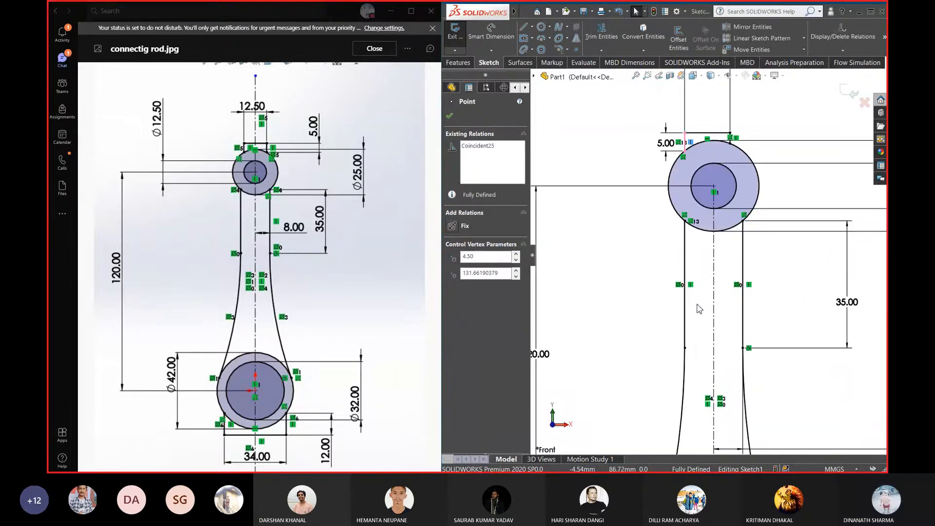
{"action": "key", "text": "Delete"}
{"action": "scroll", "coordinate": [712, 146], "scroll_direction": "down", "scroll_amount": 8}
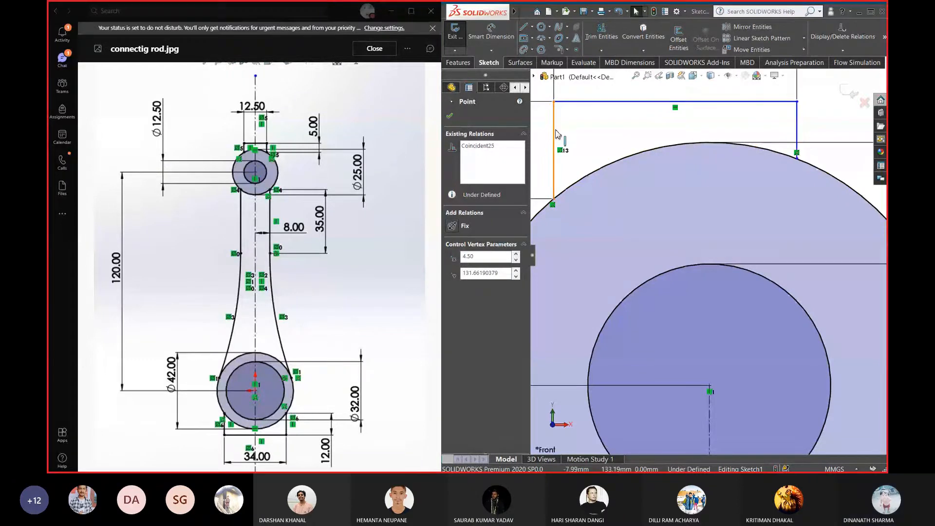
{"action": "left_click", "coordinate": [797, 127]}
{"action": "left_click", "coordinate": [553, 143], "text": "ctrl"}
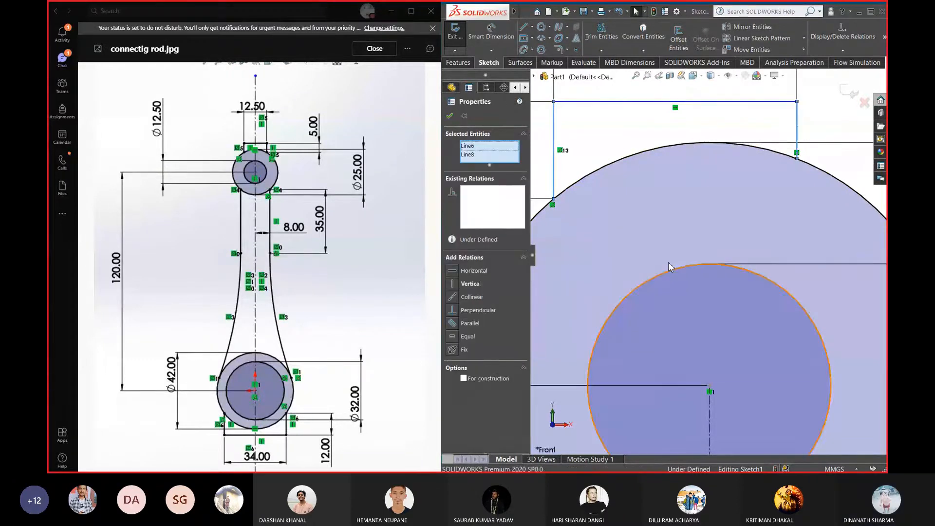
{"action": "left_click", "coordinate": [710, 423], "text": "ctrl"}
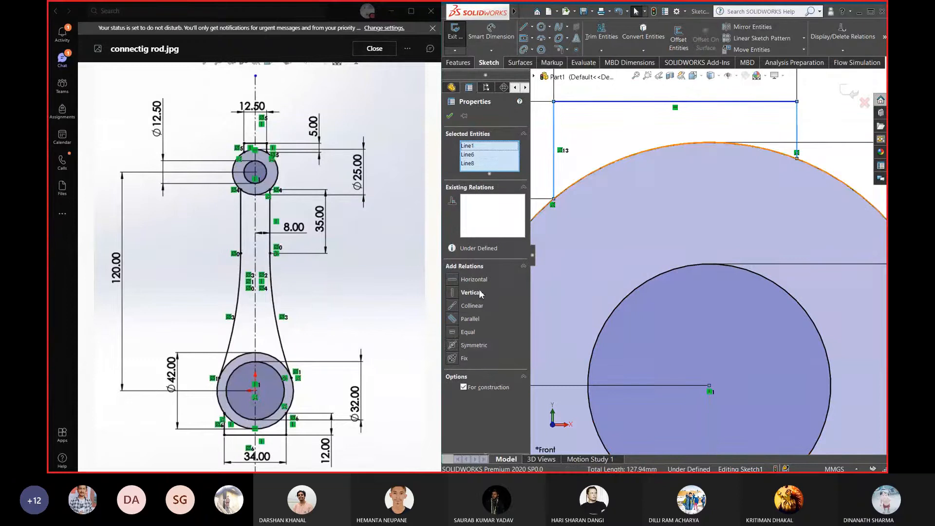
{"action": "left_click", "coordinate": [452, 345]}
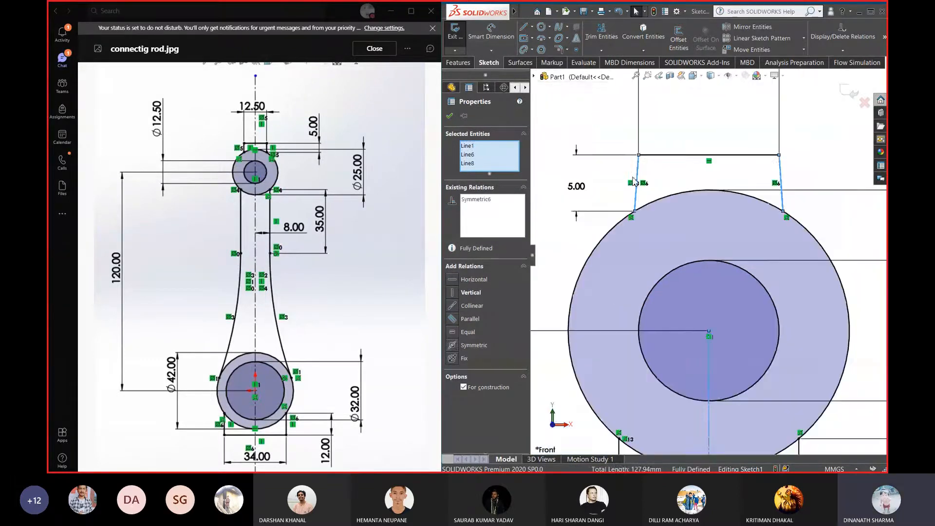
Delete the boss's 12.5 mm and 5 mm dimensions and its relations, keeping only the side lines' coincidence with the outer circle
{"action": "left_click", "coordinate": [617, 219]}
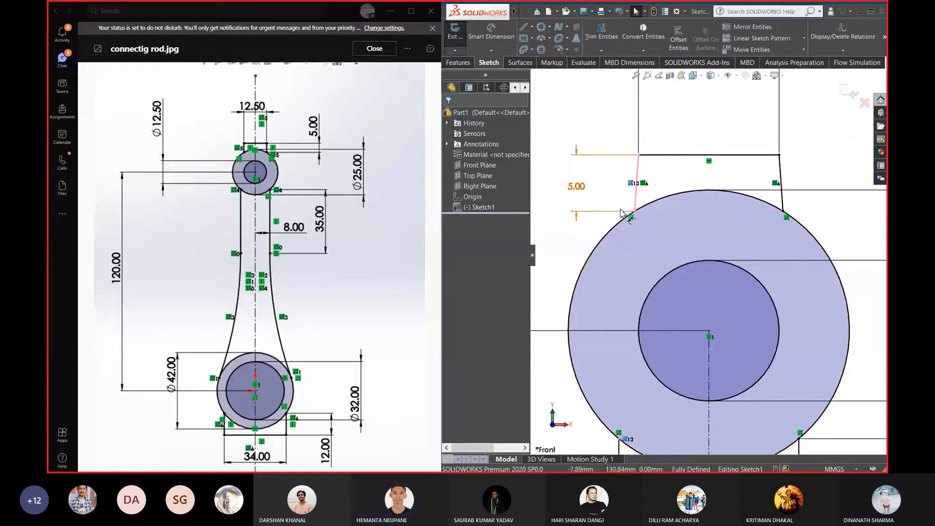
{"action": "key", "text": "Delete"}
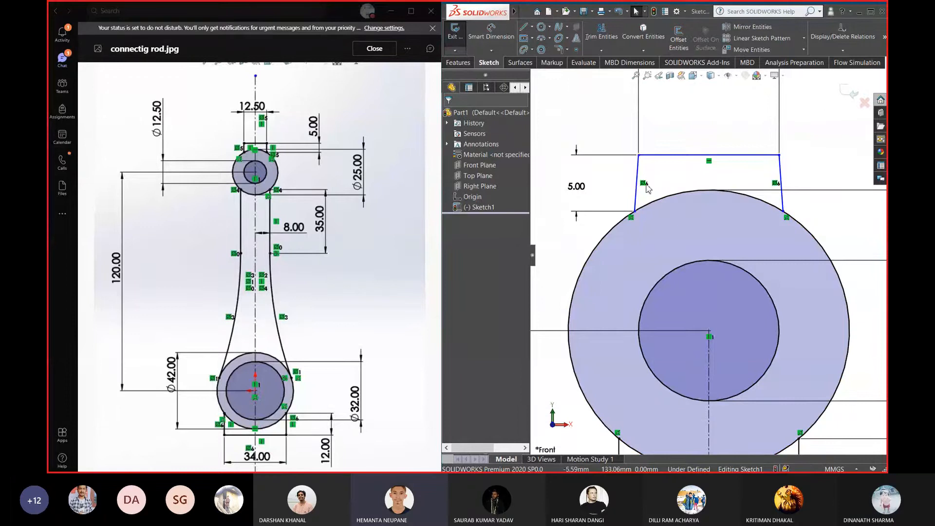
{"action": "left_click", "coordinate": [615, 158]}
{"action": "key", "text": "Delete"}
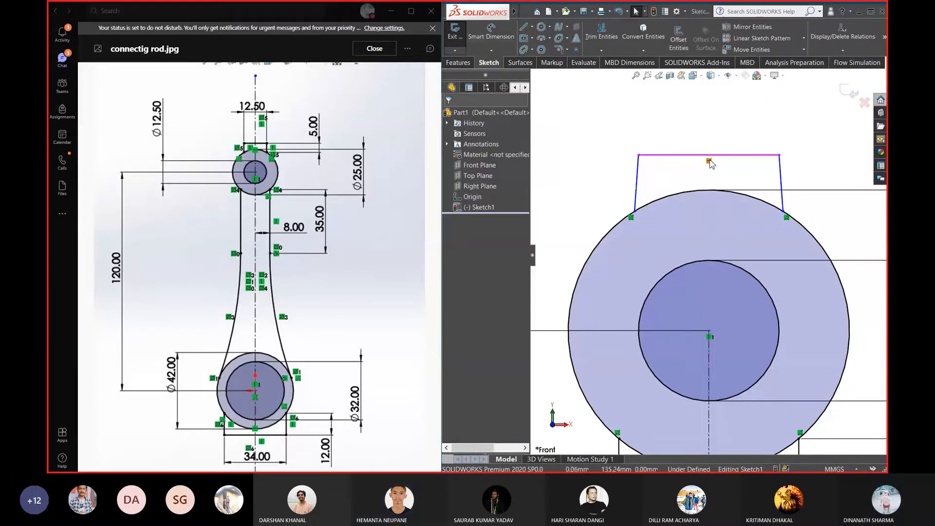
Make both side lines of the small end's boss vertical
{"action": "right_click_drag", "start_coordinate": [599, 171], "coordinate": [598, 142]}
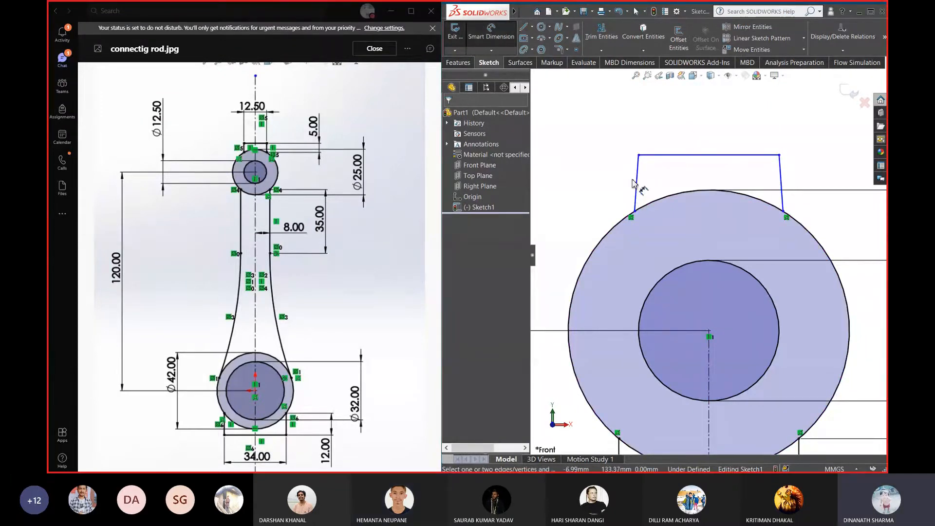
{"action": "key", "text": "Escape"}
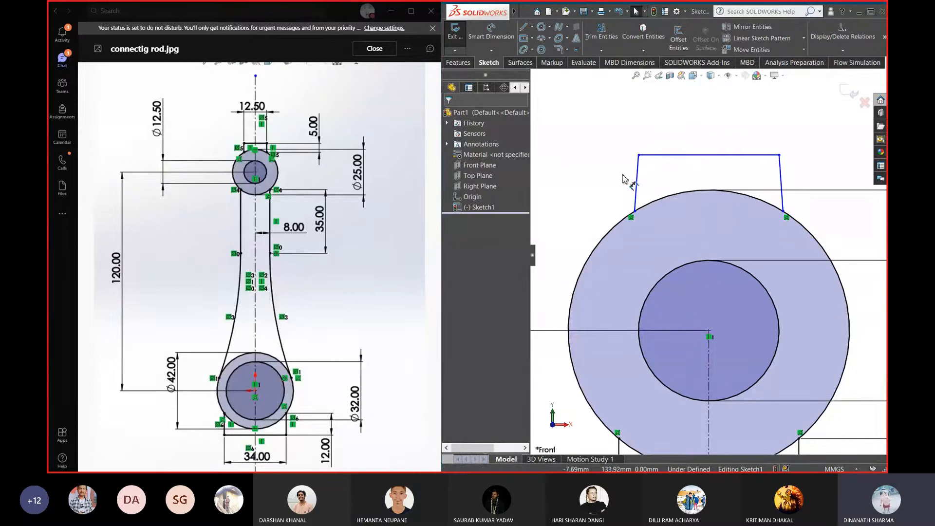
{"action": "left_click", "coordinate": [636, 181]}
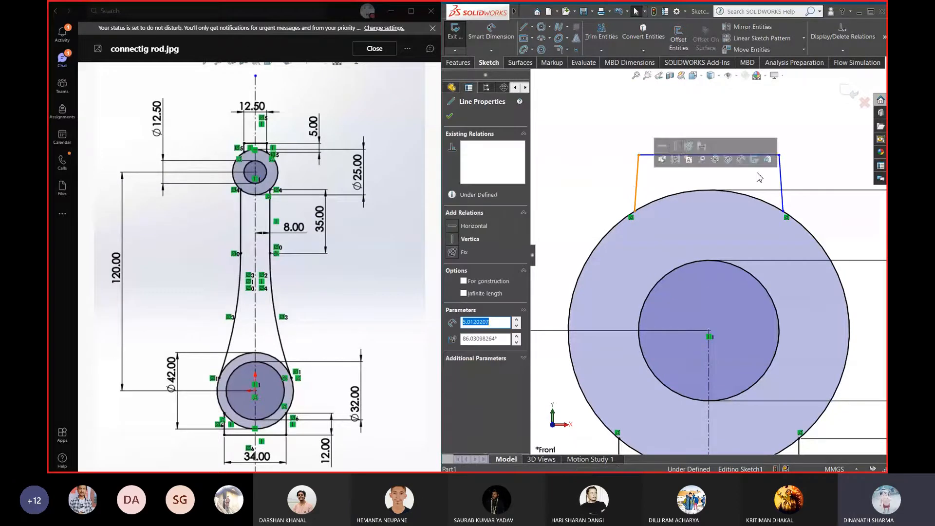
{"action": "left_click", "coordinate": [782, 178], "text": "ctrl"}
{"action": "left_click", "coordinate": [459, 286]}
{"action": "left_click", "coordinate": [604, 167]}
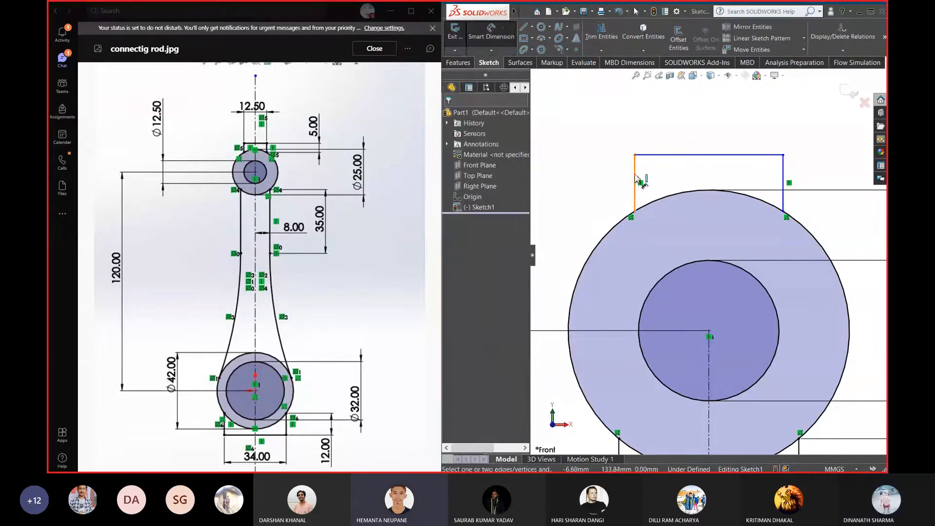
{"action": "key", "text": "Escape"}
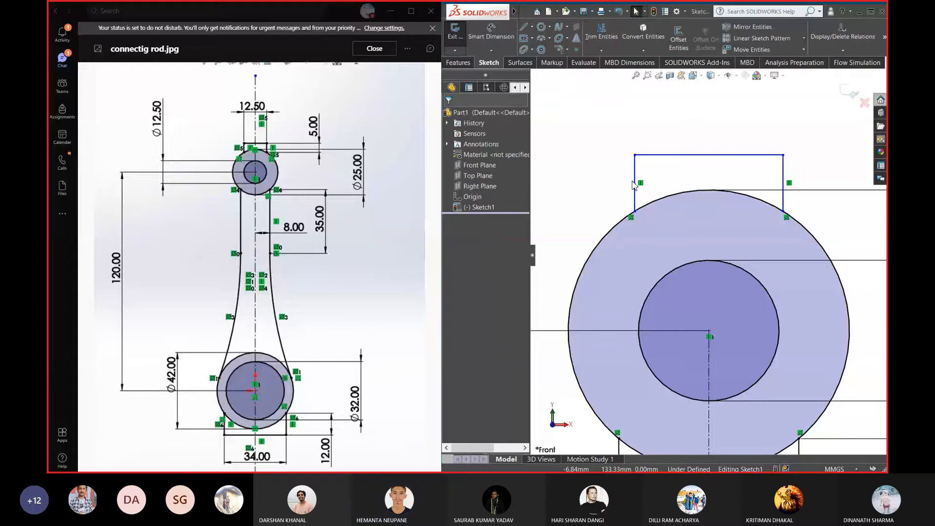
Make the boss's two vertical side lines symmetric about the vertical centerline
{"action": "left_click", "coordinate": [709, 370]}
{"action": "left_click", "coordinate": [781, 172], "text": "ctrl"}
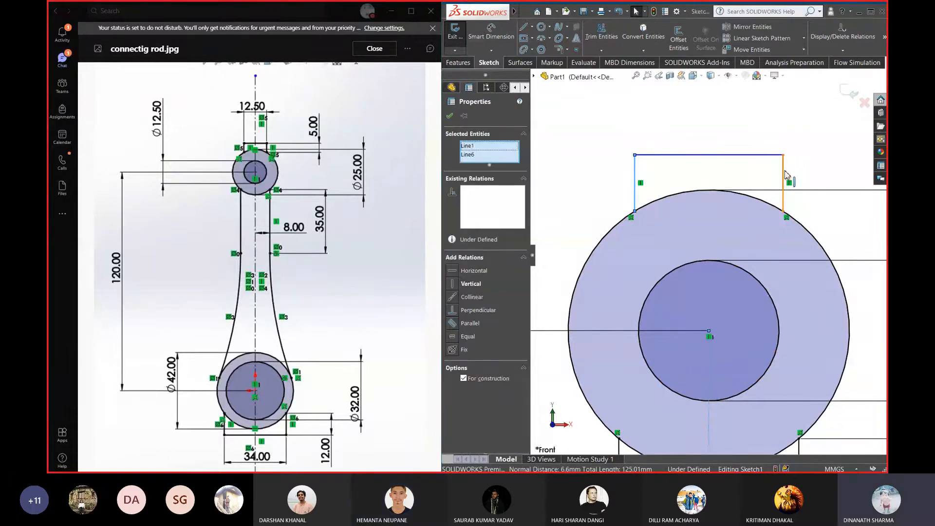
{"action": "left_click", "coordinate": [784, 172], "text": "ctrl"}
{"action": "left_click", "coordinate": [470, 345]}
{"action": "left_click", "coordinate": [585, 152]}
Dimension the boss's top line at 12.5 mm, placing the dimension above the line
{"action": "right_click_drag", "start_coordinate": [604, 127], "coordinate": [578, 205]}
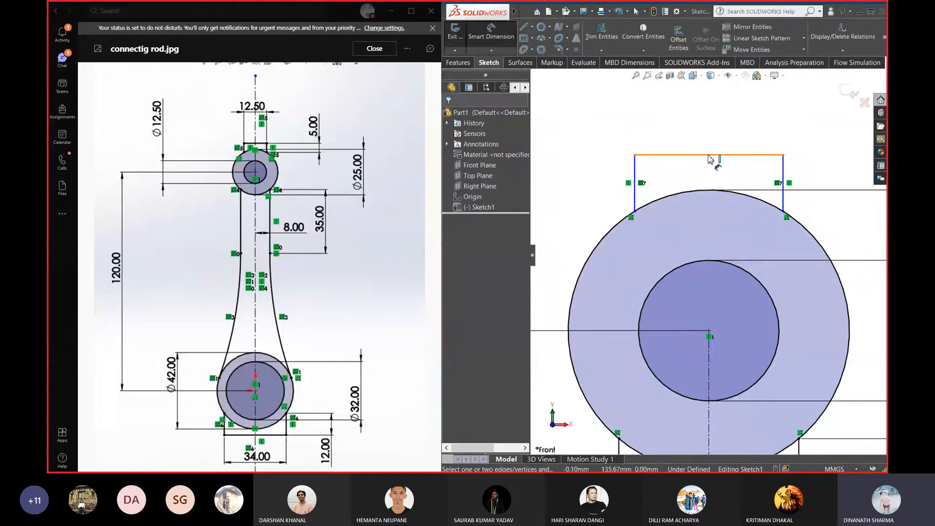
{"action": "left_click", "coordinate": [710, 156]}
{"action": "left_click", "coordinate": [709, 114]}
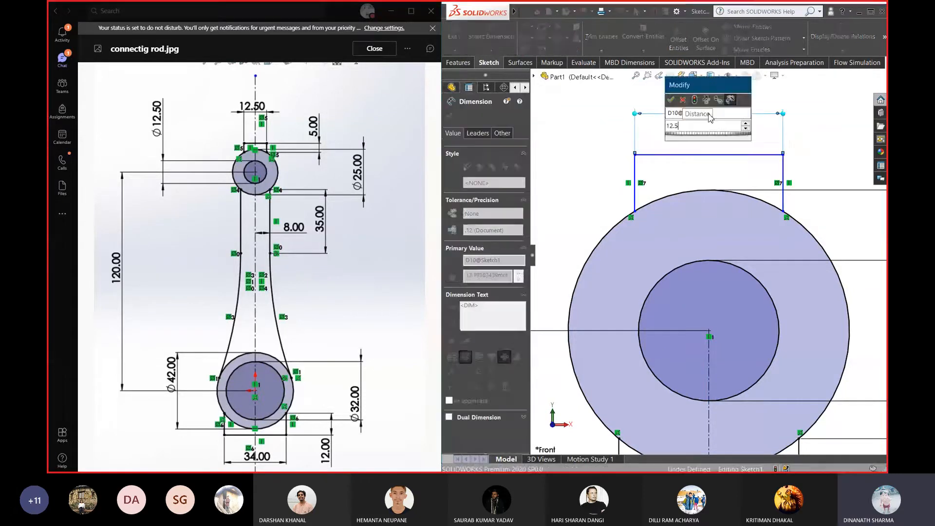
{"action": "key", "text": "Return"}
Dimension the boss's left side line at 5 mm, placing the dimension outside the boss
{"action": "left_click", "coordinate": [641, 177]}
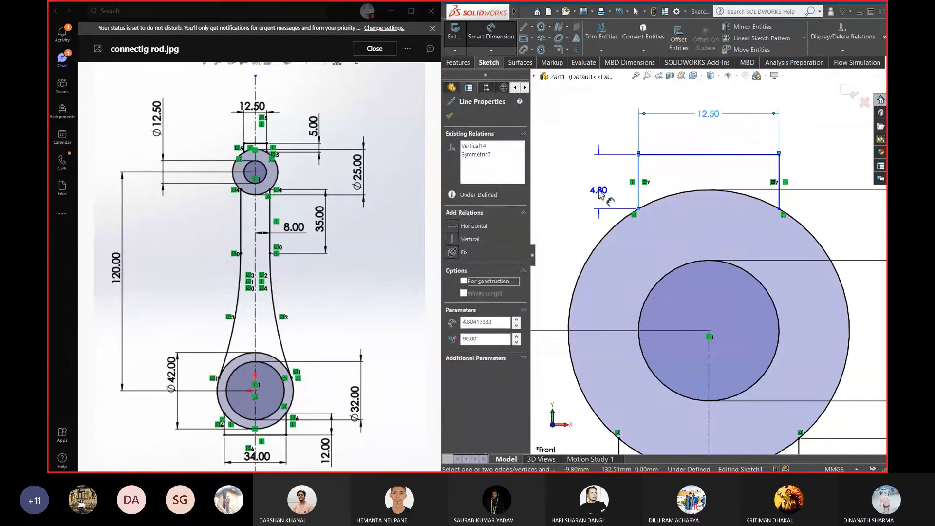
{"action": "left_click", "coordinate": [596, 193]}
{"action": "type", "text": "5"}
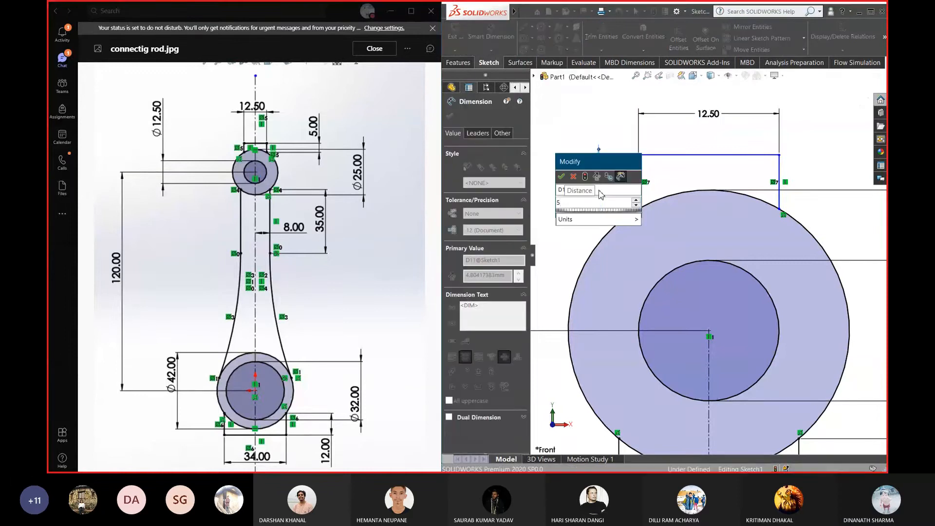
{"action": "key", "text": "Return"}
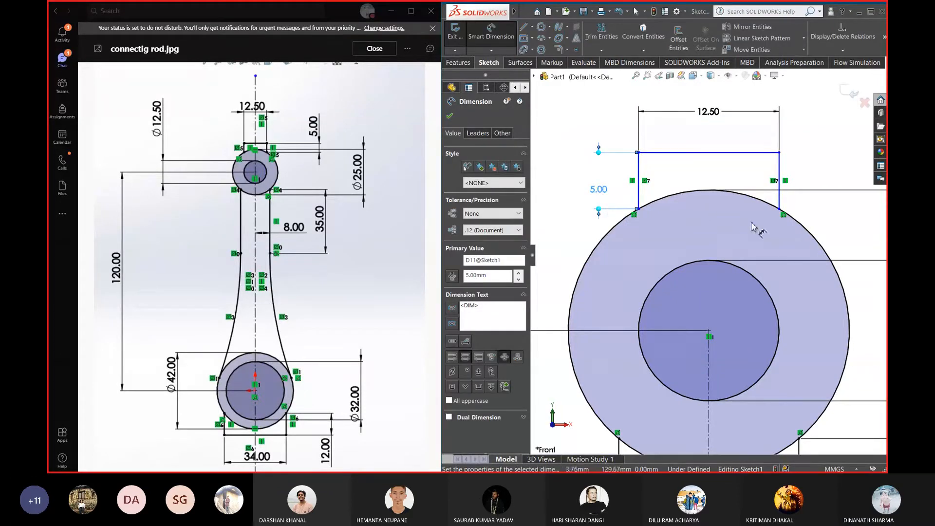
{"action": "scroll", "coordinate": [751, 222], "scroll_direction": "up", "scroll_amount": 2}
{"action": "scroll", "coordinate": [757, 222], "scroll_direction": "down", "scroll_amount": 2}
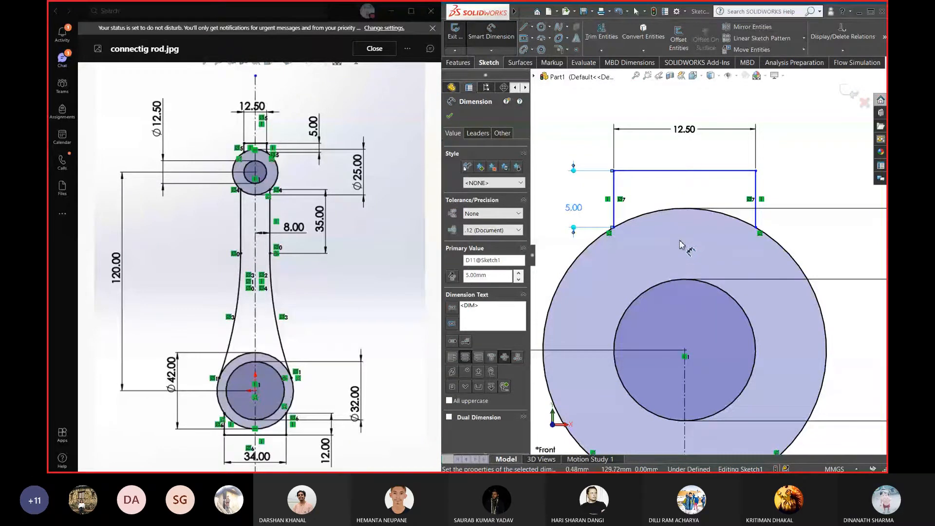
{"action": "key", "text": "Escape"}
{"action": "scroll", "coordinate": [707, 232], "scroll_direction": "down", "scroll_amount": 5}
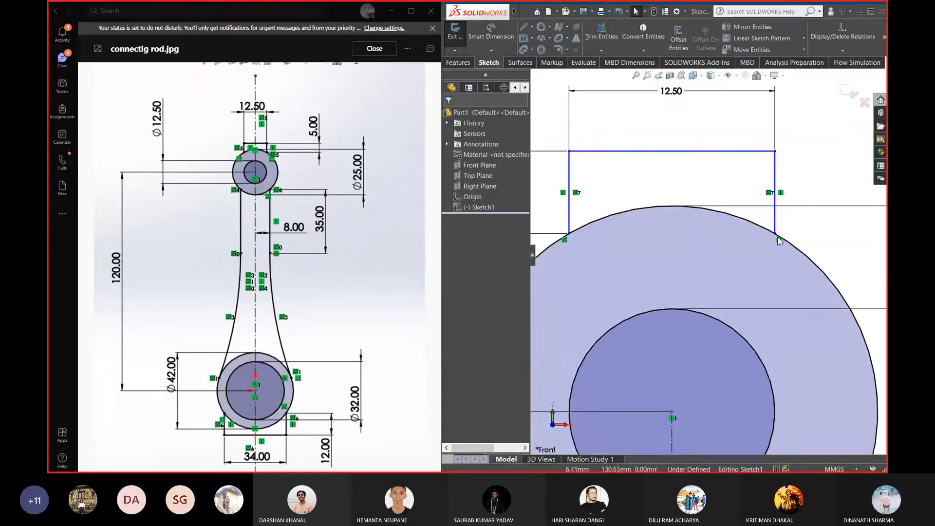
{"action": "scroll", "coordinate": [705, 236], "scroll_direction": "up", "scroll_amount": 5}
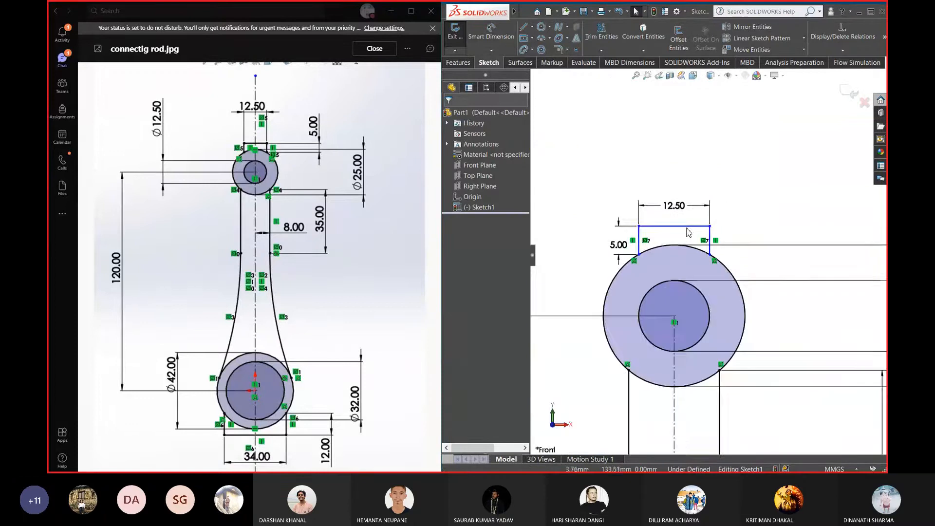
Inspect the small end's boss, its lower corner point and its top line for missing sketch relations
{"action": "scroll", "coordinate": [701, 256], "scroll_direction": "down", "scroll_amount": 2}
{"action": "left_click", "coordinate": [723, 267]}
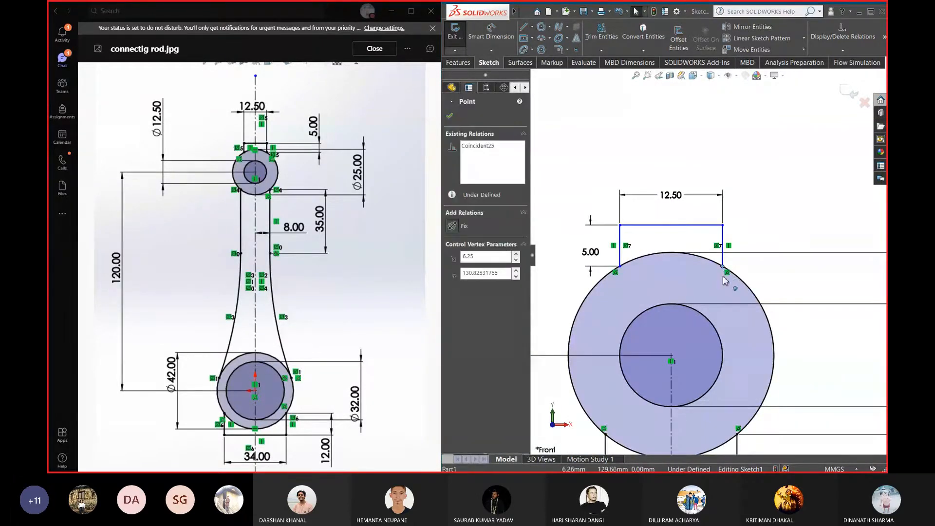
{"action": "left_click", "coordinate": [683, 225]}
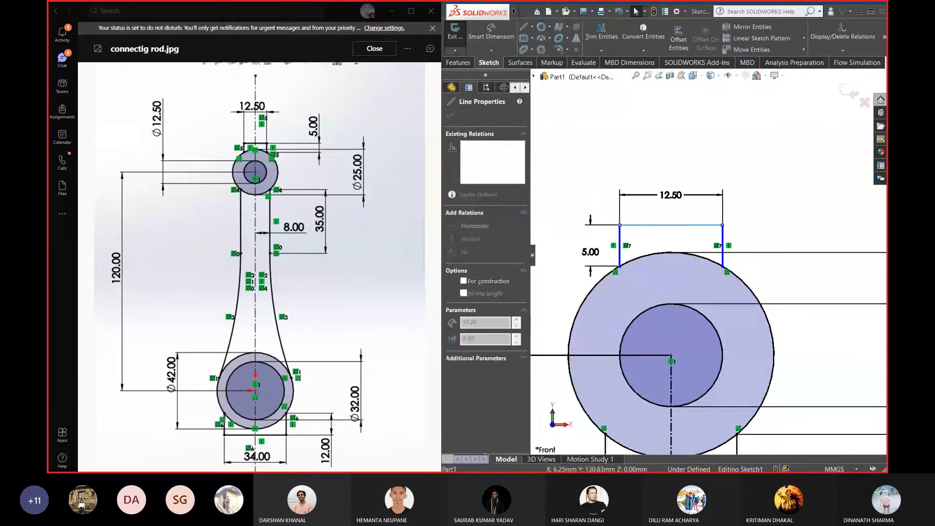
{"action": "key", "text": "Escape"}
{"action": "scroll", "coordinate": [699, 254], "scroll_direction": "up", "scroll_amount": 2}
{"action": "scroll", "coordinate": [694, 253], "scroll_direction": "down", "scroll_amount": 2}
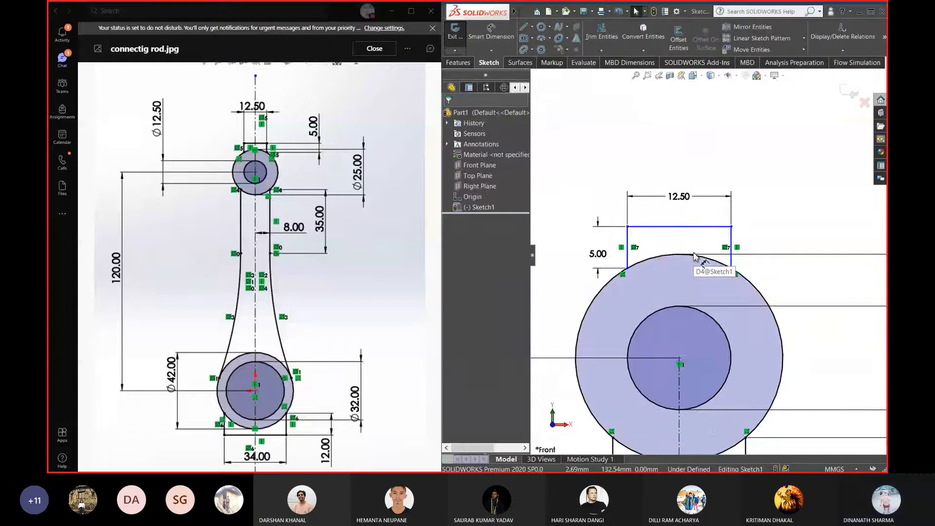
{"action": "scroll", "coordinate": [697, 255], "scroll_direction": "up", "scroll_amount": 6}
{"action": "scroll", "coordinate": [694, 257], "scroll_direction": "up", "scroll_amount": 1}
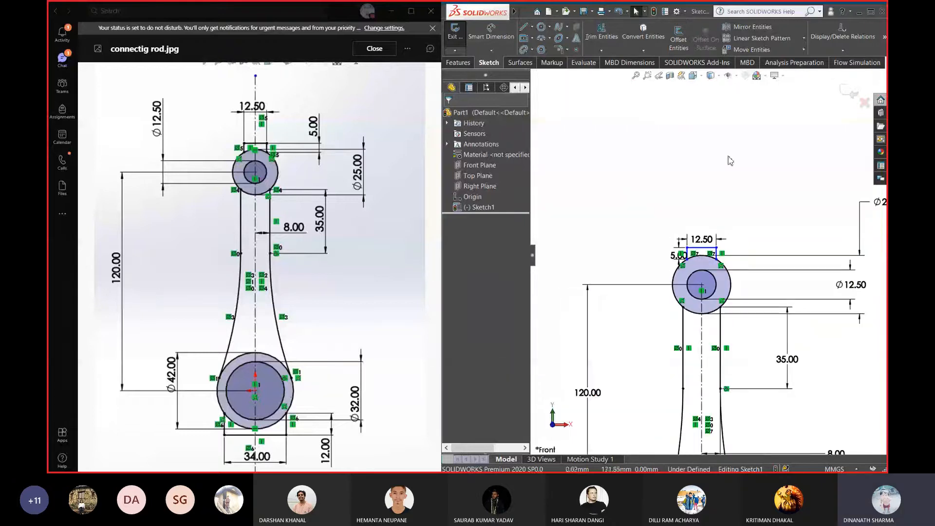
Close and reopen the sketch for editing, and test the boss's freedom by shifting its left side line and restoring its shape
{"action": "left_click", "coordinate": [849, 96]}
{"action": "right_click", "coordinate": [478, 208]}
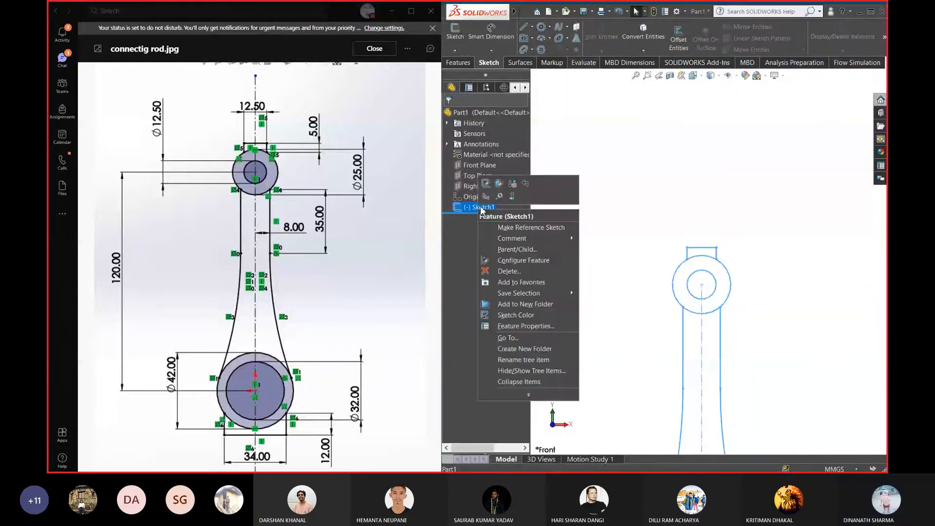
{"action": "left_click", "coordinate": [486, 183]}
{"action": "scroll", "coordinate": [727, 263], "scroll_direction": "down", "scroll_amount": 4}
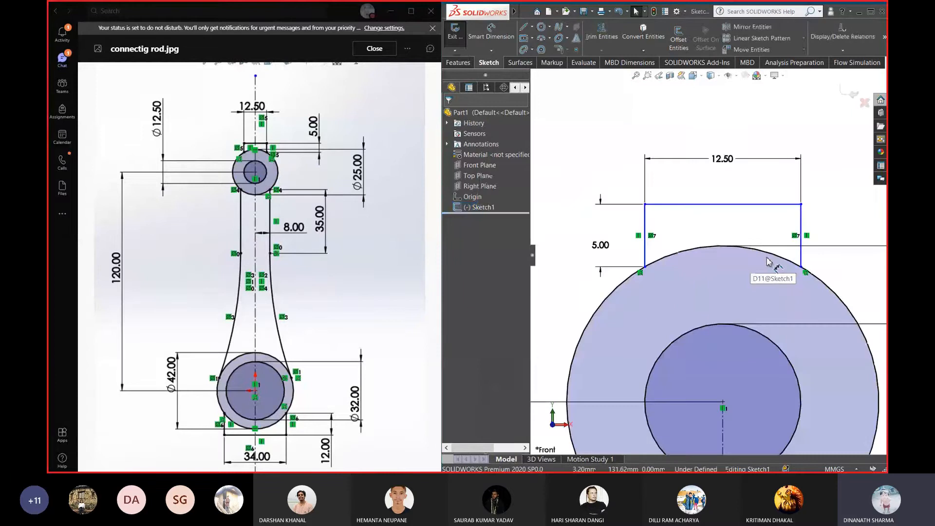
{"action": "scroll", "coordinate": [678, 205], "scroll_direction": "up", "scroll_amount": 1}
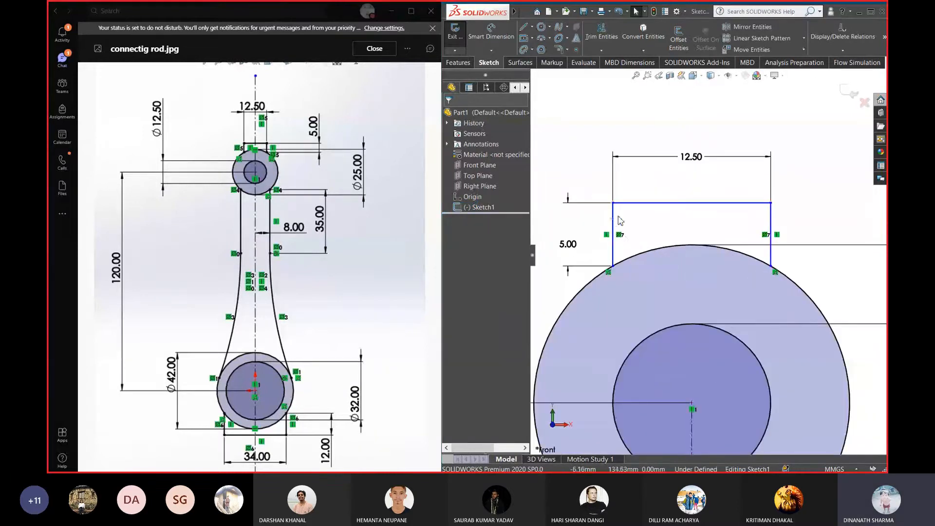
{"action": "left_click_drag", "start_coordinate": [614, 223], "coordinate": [638, 223]}
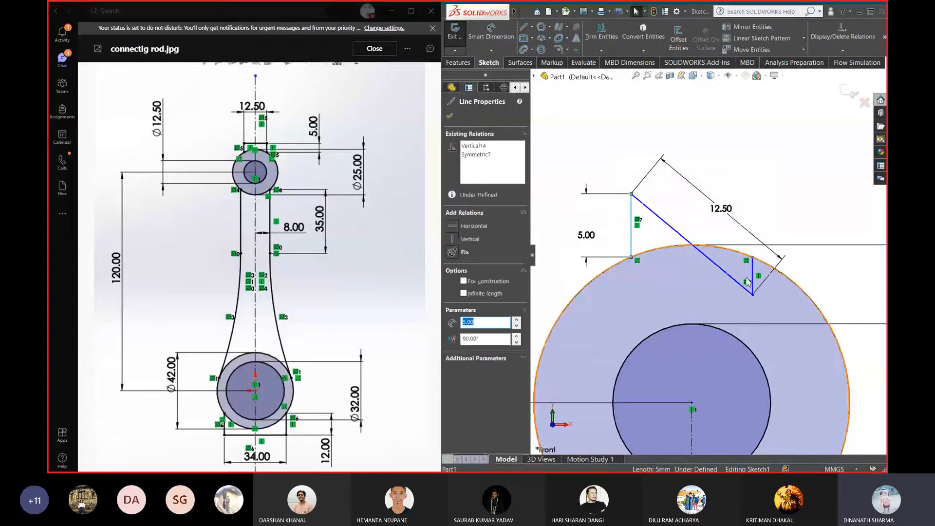
{"action": "left_click_drag", "start_coordinate": [753, 295], "coordinate": [770, 203]}
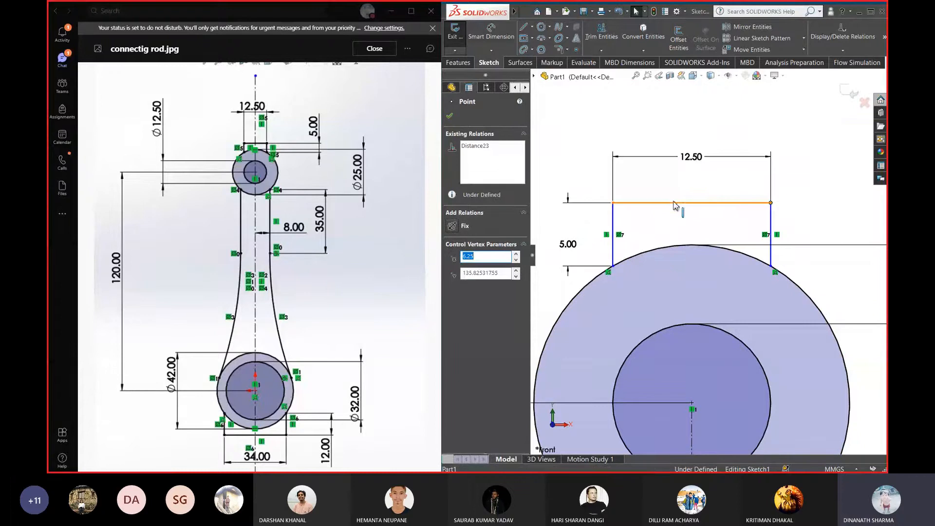
Make the top line of the small end's boss horizontal
{"action": "left_click", "coordinate": [633, 202]}
{"action": "left_click", "coordinate": [452, 226]}
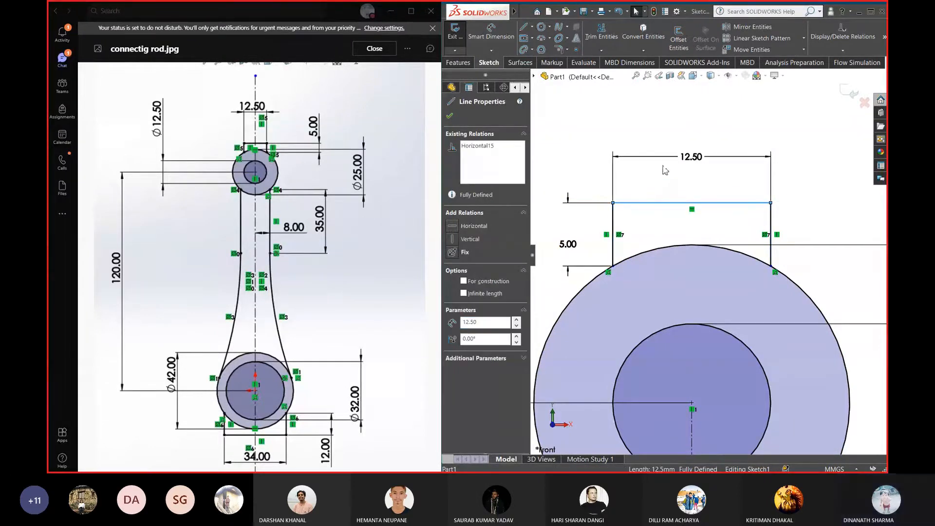
{"action": "left_click", "coordinate": [810, 210]}
Reposition the Ø25, 12.5 mm width and 5 mm height dimensions clear of the small end and its boss
{"action": "scroll", "coordinate": [784, 300], "scroll_direction": "up", "scroll_amount": 5}
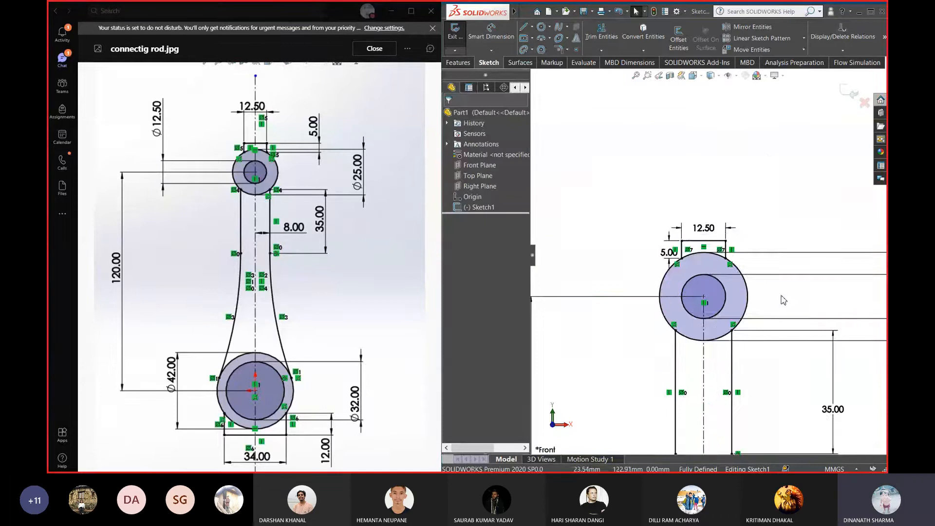
{"action": "scroll", "coordinate": [691, 388], "scroll_direction": "up", "scroll_amount": 4}
{"action": "scroll", "coordinate": [693, 388], "scroll_direction": "down", "scroll_amount": 5}
{"action": "scroll", "coordinate": [729, 209], "scroll_direction": "up", "scroll_amount": 3}
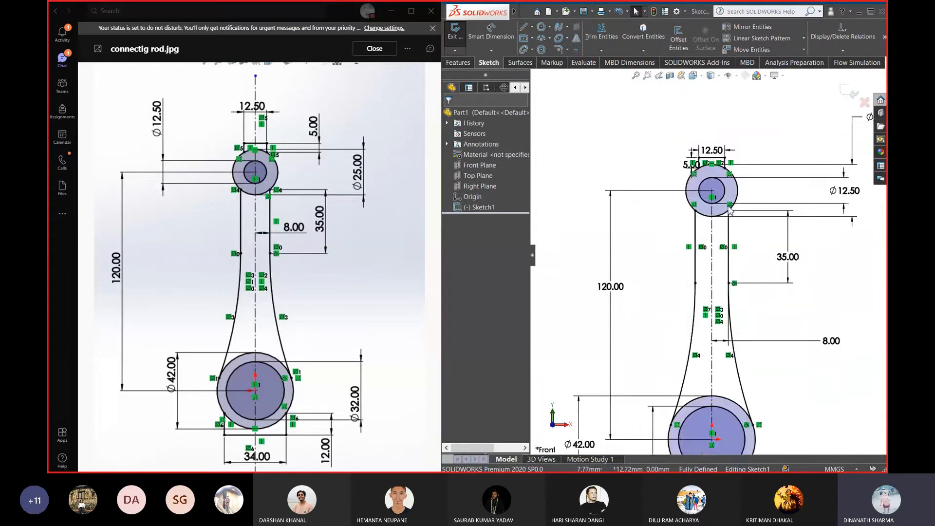
{"action": "scroll", "coordinate": [730, 208], "scroll_direction": "up", "scroll_amount": 4}
{"action": "scroll", "coordinate": [747, 263], "scroll_direction": "down", "scroll_amount": 1}
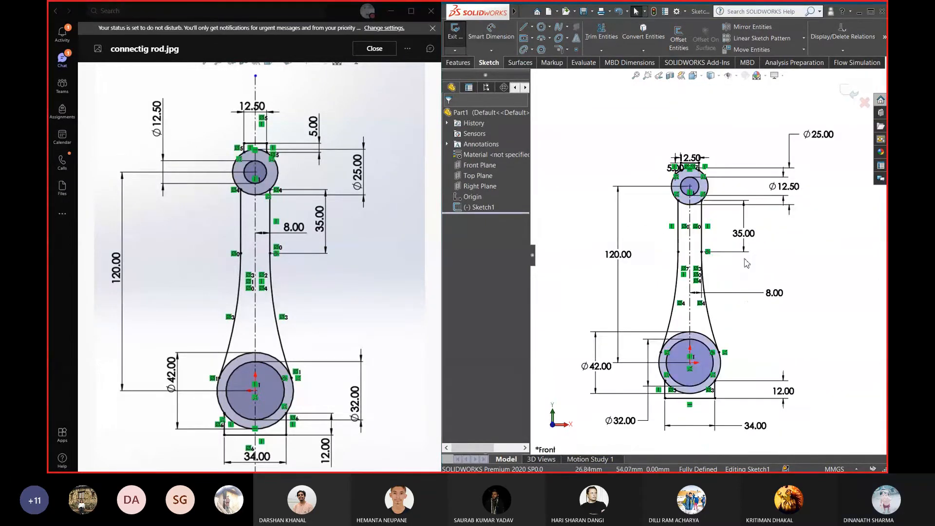
{"action": "left_click_drag", "start_coordinate": [823, 135], "coordinate": [762, 126]}
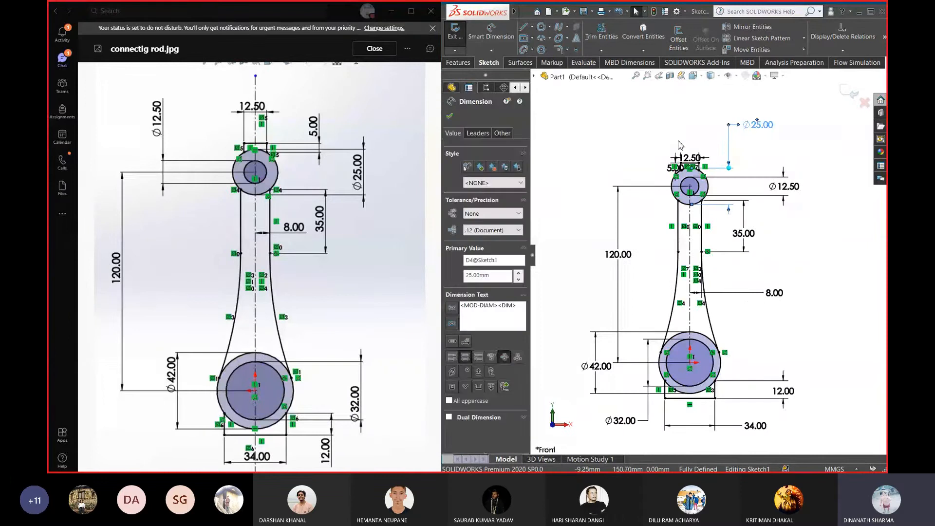
{"action": "mouse_move", "coordinate": [698, 155]}
{"action": "left_mouse_down"}
{"action": "mouse_move", "coordinate": [693, 140]}
{"action": "mouse_move", "coordinate": [616, 158]}
{"action": "left_mouse_up"}
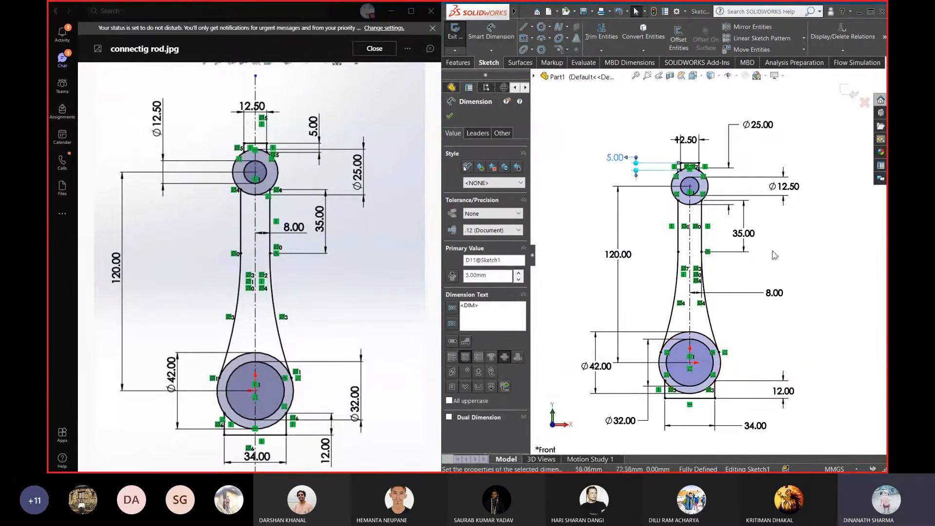
Reposition the 35 mm, 8 mm, 12 mm and Ø42 dimensions for a tidier layout around the rod
{"action": "left_click_drag", "start_coordinate": [746, 233], "coordinate": [752, 234]}
{"action": "left_click_drag", "start_coordinate": [775, 293], "coordinate": [784, 291]}
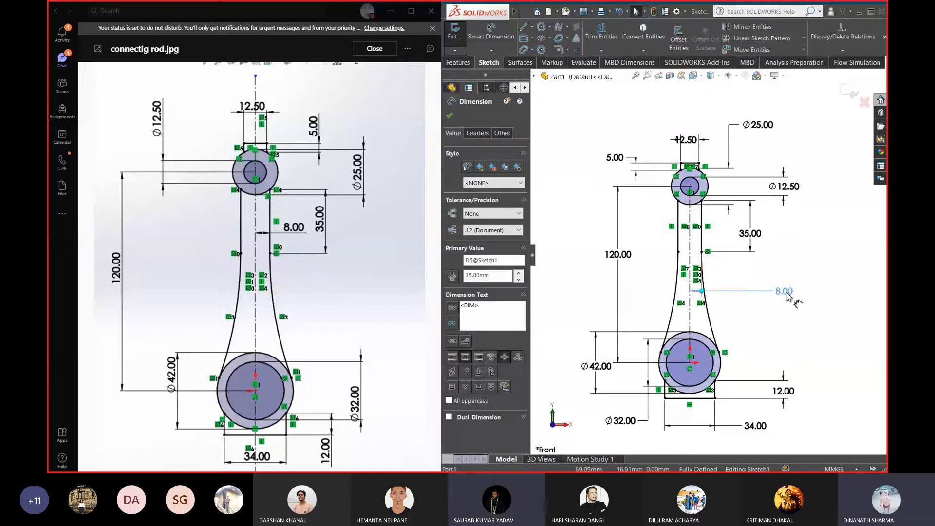
{"action": "left_click_drag", "start_coordinate": [791, 394], "coordinate": [794, 350]}
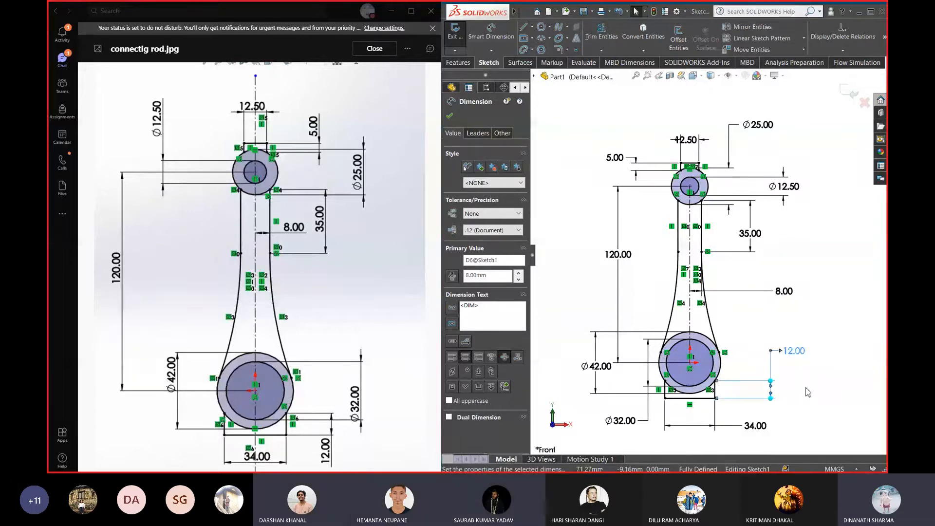
{"action": "left_click", "coordinate": [574, 363]}
{"action": "left_click_drag", "start_coordinate": [598, 367], "coordinate": [587, 369]}
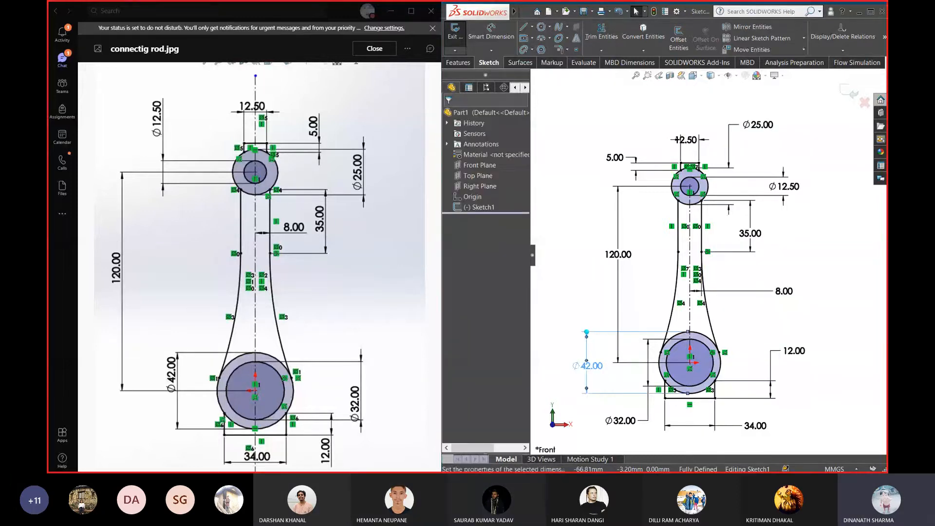
{"action": "left_click", "coordinate": [826, 295]}
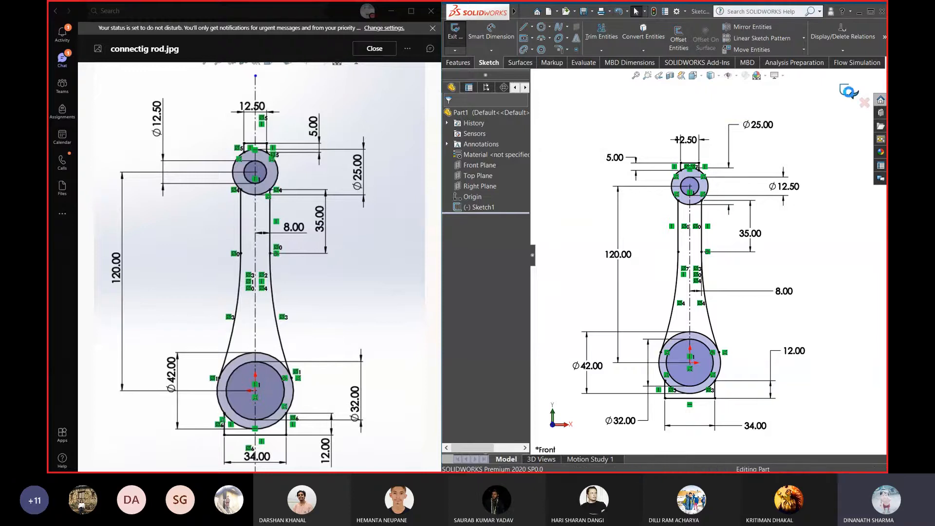
Exit the sketch, start a boss extrusion from it, and clear the open side contour from the selected contours
{"action": "left_click", "coordinate": [848, 94]}
{"action": "left_click", "coordinate": [458, 62]}
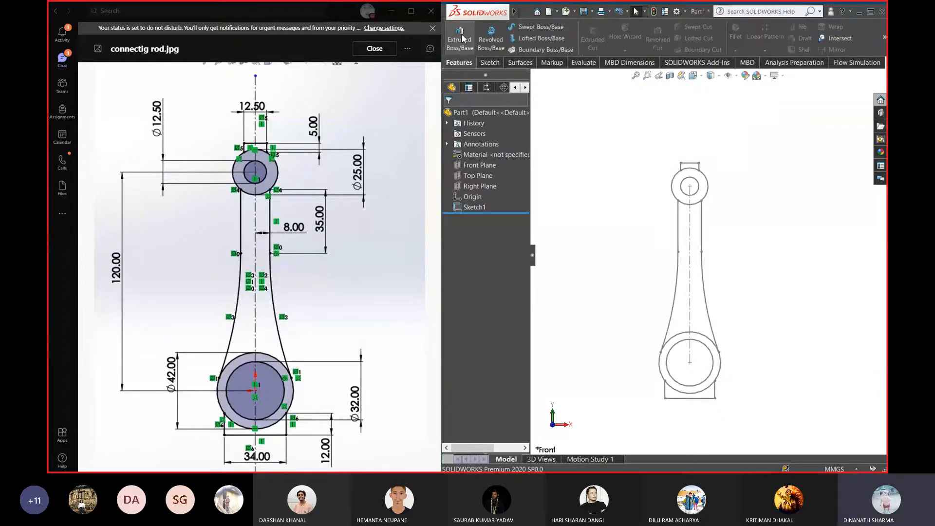
{"action": "left_click", "coordinate": [460, 39]}
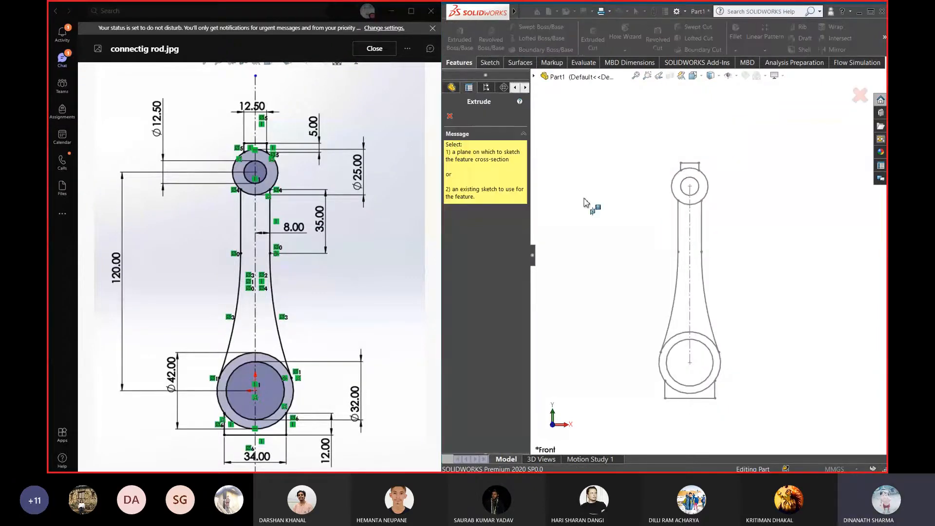
{"action": "left_click", "coordinate": [679, 291]}
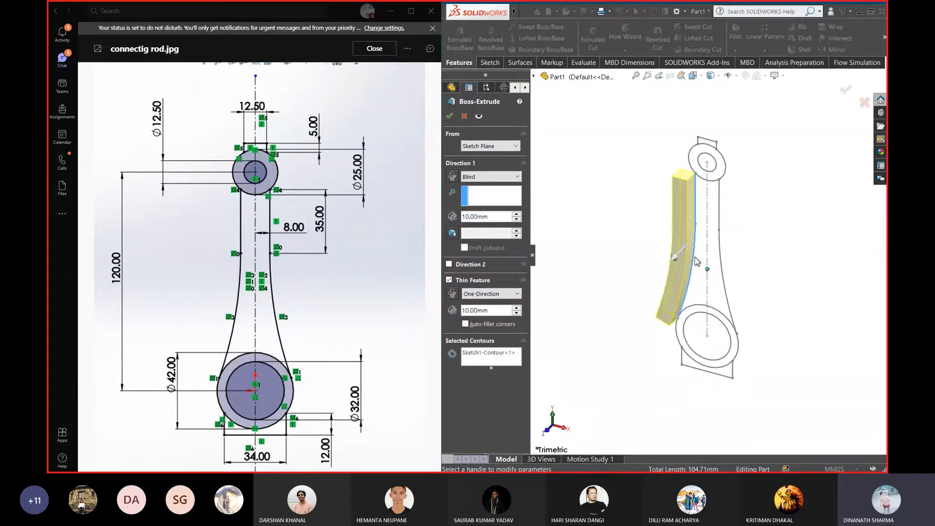
{"action": "left_click", "coordinate": [485, 353]}
{"action": "key", "text": "Delete"}
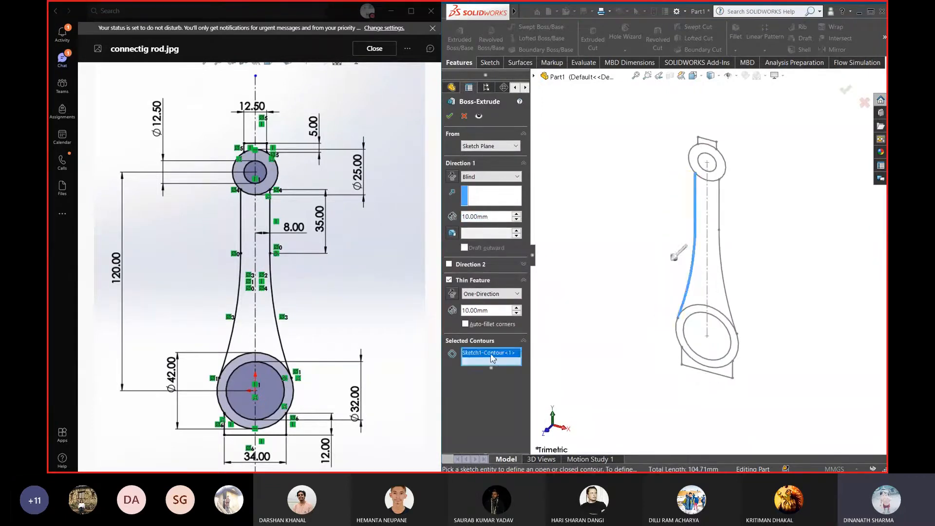
Choose both halves of the shank, the boss above the small end and the block below the big end as extrusion regions
{"action": "left_click", "coordinate": [705, 287]}
{"action": "left_click", "coordinate": [713, 229]}
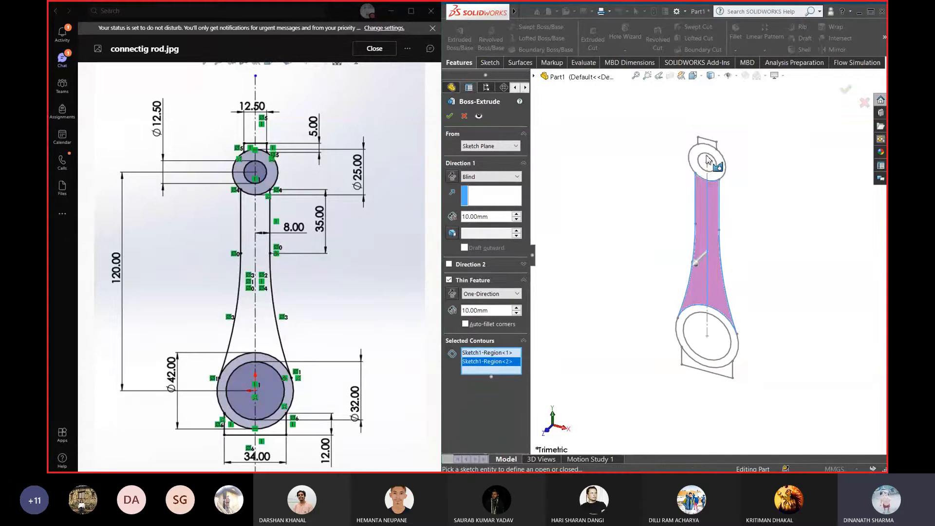
{"action": "scroll", "coordinate": [712, 152], "scroll_direction": "down", "scroll_amount": 3}
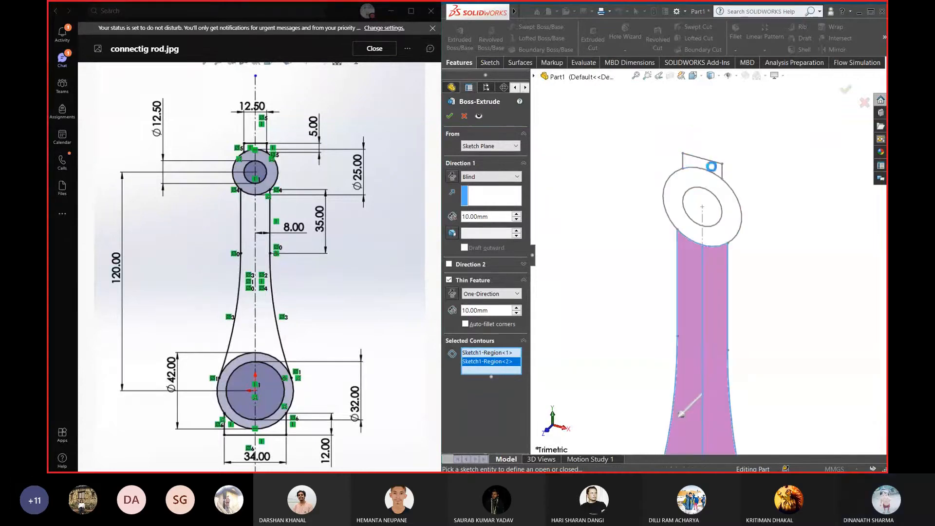
{"action": "left_click", "coordinate": [712, 166]}
{"action": "scroll", "coordinate": [720, 360], "scroll_direction": "up", "scroll_amount": 3}
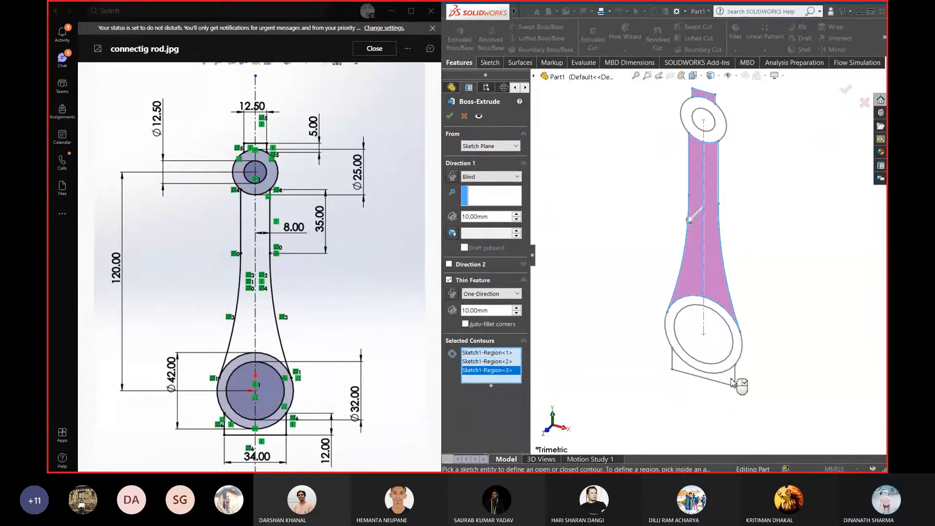
{"action": "left_click", "coordinate": [732, 383]}
{"action": "scroll", "coordinate": [738, 248], "scroll_direction": "up", "scroll_amount": 1}
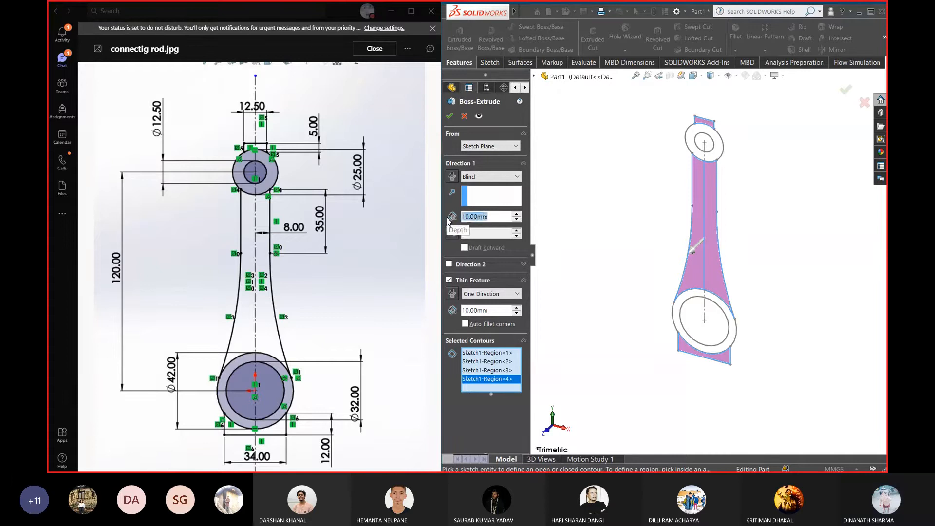
Set the extrusion depth to 12 mm and turn off the thin feature
{"action": "type", "text": "12"}
{"action": "key", "text": "Return"}
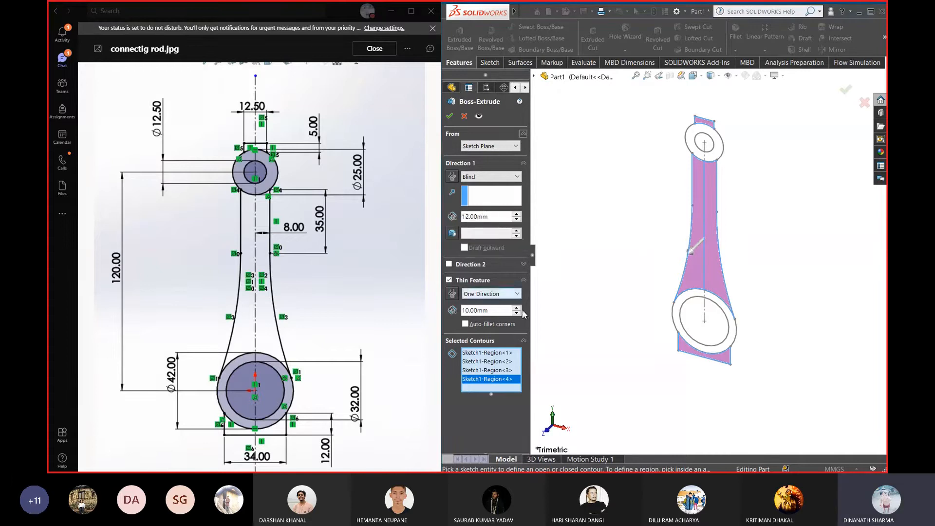
{"action": "left_click", "coordinate": [450, 280]}
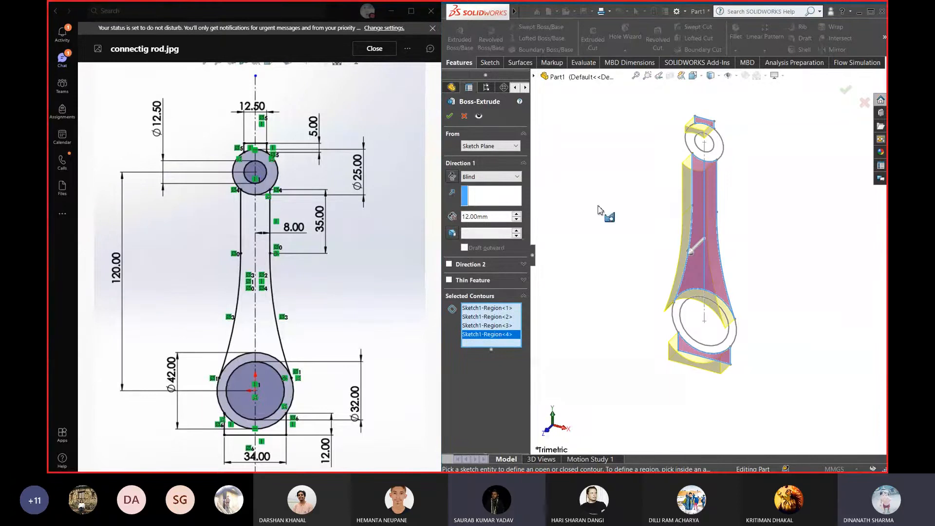
Change the extrusion's end condition to Mid Plane and create the feature
{"action": "middle_click_drag", "start_coordinate": [728, 219], "coordinate": [711, 259]}
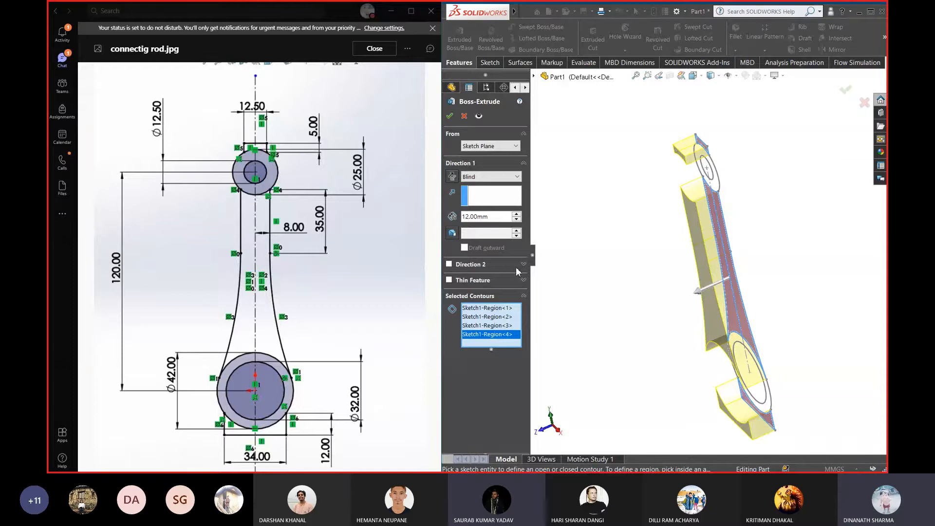
{"action": "left_click", "coordinate": [490, 177]}
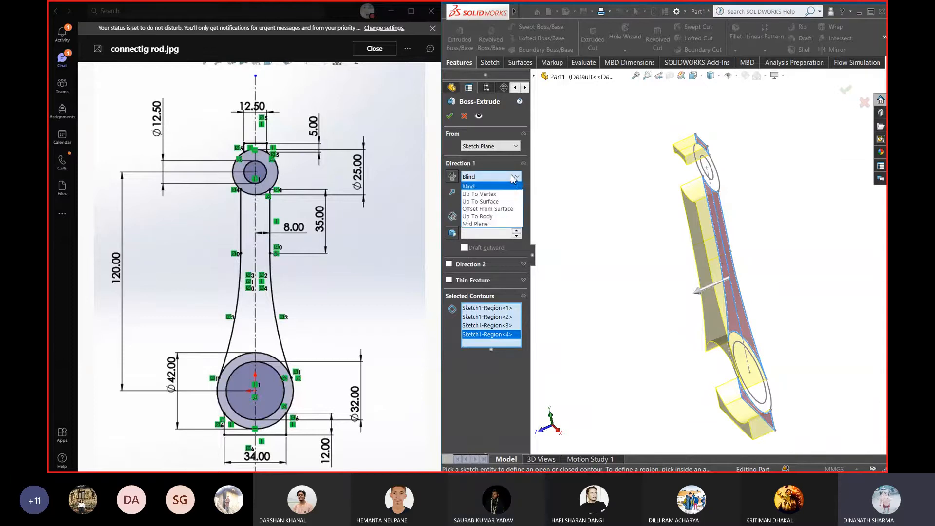
{"action": "left_click", "coordinate": [485, 224]}
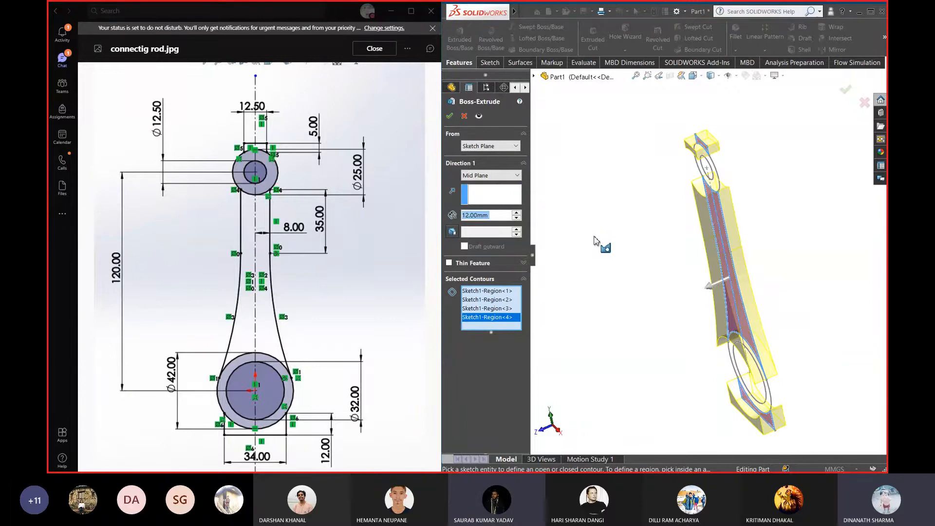
{"action": "scroll", "coordinate": [682, 290], "scroll_direction": "down", "scroll_amount": 5}
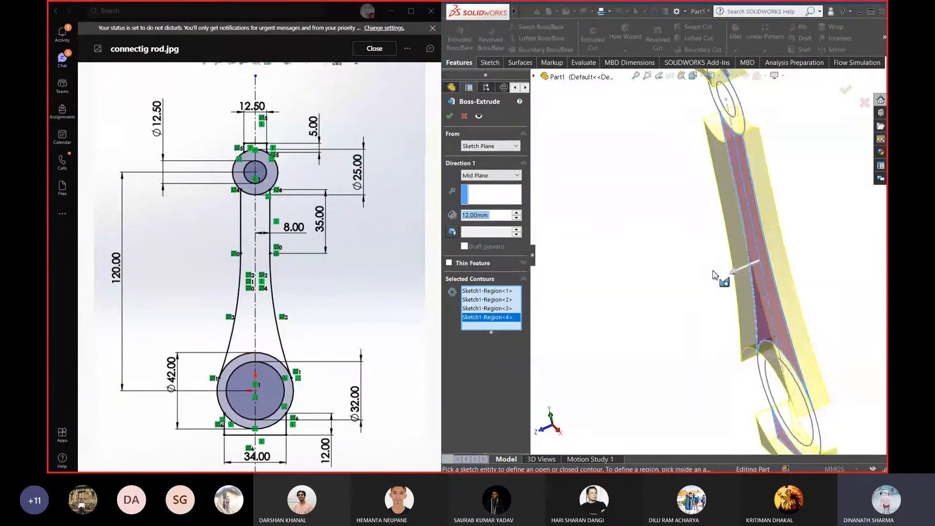
{"action": "scroll", "coordinate": [742, 278], "scroll_direction": "up", "scroll_amount": 3}
{"action": "middle_click_drag", "start_coordinate": [743, 267], "coordinate": [718, 261]}
{"action": "scroll", "coordinate": [741, 277], "scroll_direction": "down", "scroll_amount": 2}
{"action": "scroll", "coordinate": [741, 278], "scroll_direction": "up", "scroll_amount": 2}
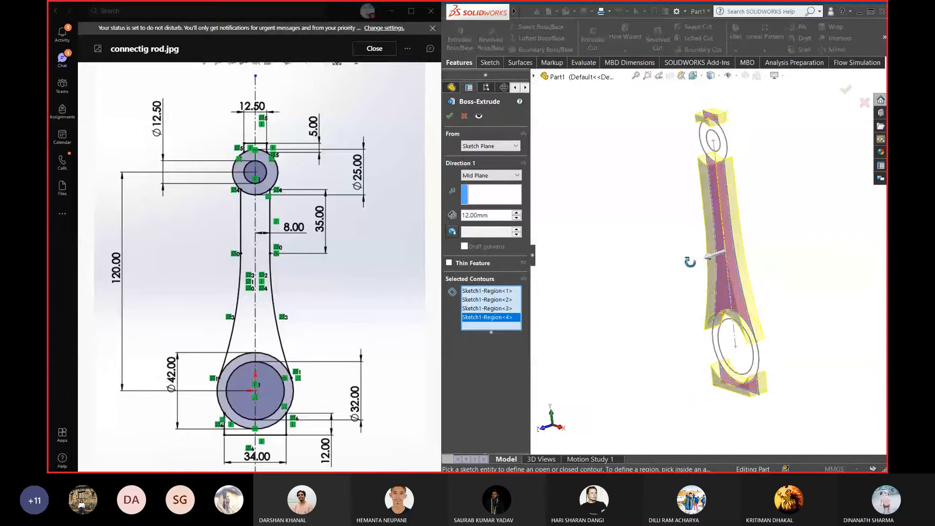
{"action": "left_click", "coordinate": [846, 90]}
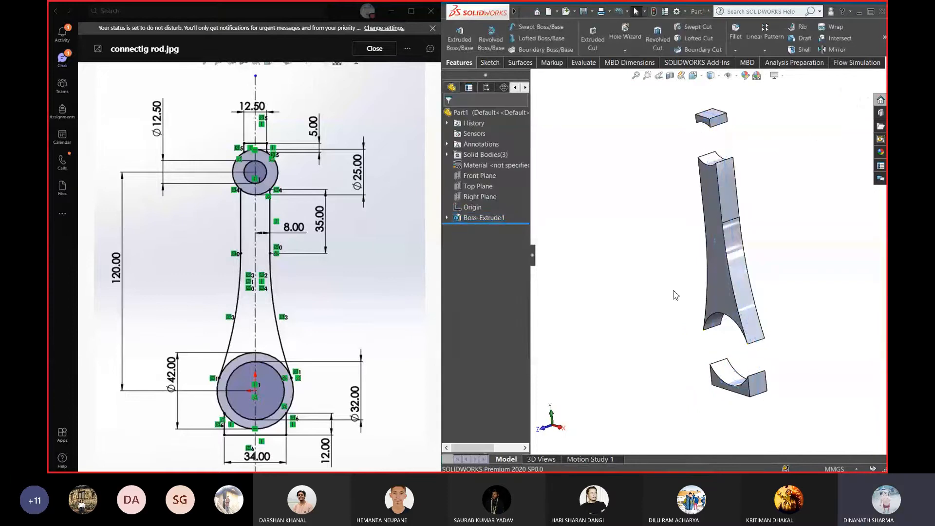
Show the sketch absorbed in the boss extrusion so its circles can be reused
{"action": "middle_click_drag", "start_coordinate": [675, 295], "coordinate": [760, 273]}
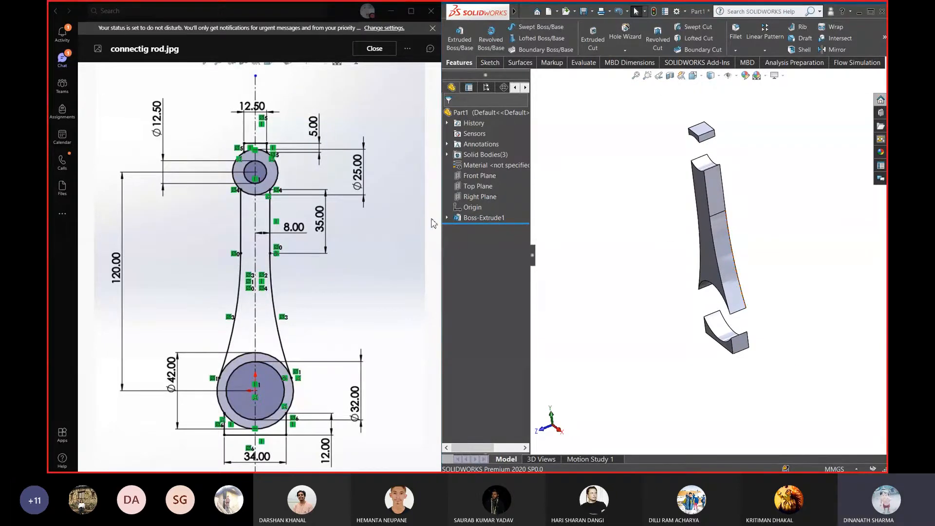
{"action": "left_click", "coordinate": [448, 219]}
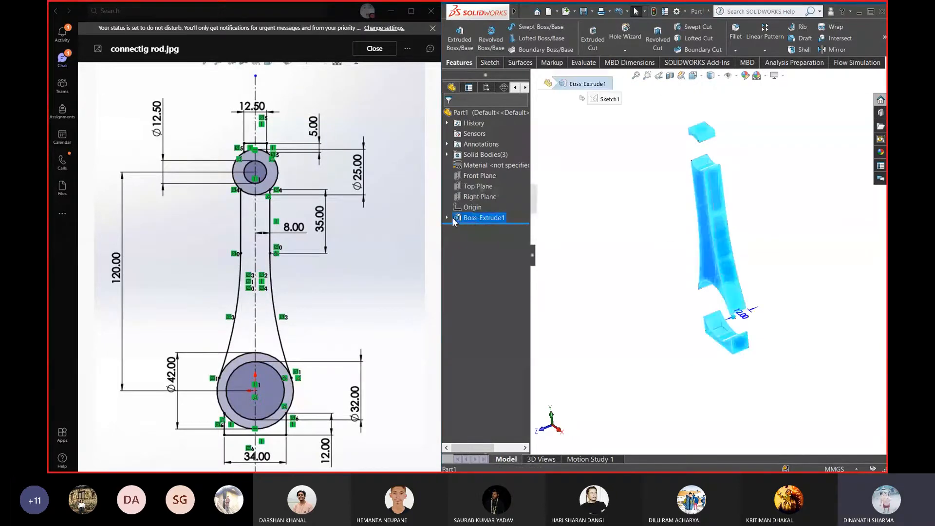
{"action": "left_click", "coordinate": [446, 218]}
{"action": "left_click", "coordinate": [482, 228]}
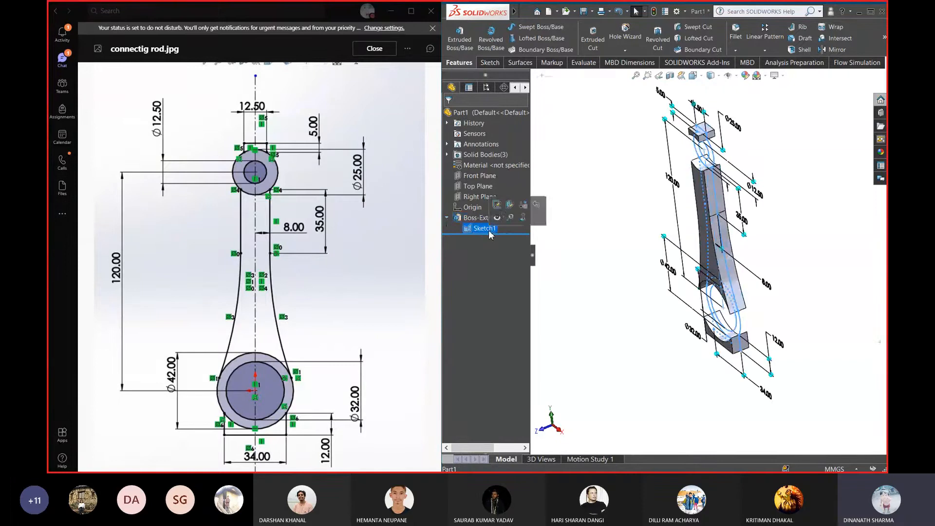
{"action": "left_click", "coordinate": [498, 219]}
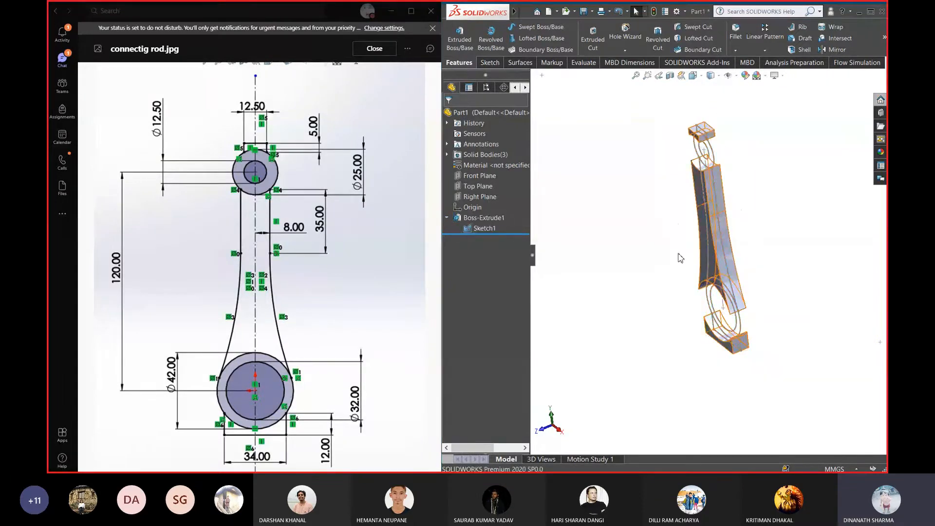
{"action": "mouse_move", "coordinate": [679, 257]}
{"action": "middle_mouse_down"}
{"action": "mouse_move", "coordinate": [674, 240]}
{"action": "mouse_move", "coordinate": [713, 175]}
{"action": "mouse_move", "coordinate": [622, 208]}
{"action": "mouse_move", "coordinate": [641, 160]}
{"action": "mouse_move", "coordinate": [724, 198]}
{"action": "mouse_move", "coordinate": [681, 224]}
{"action": "middle_mouse_up"}
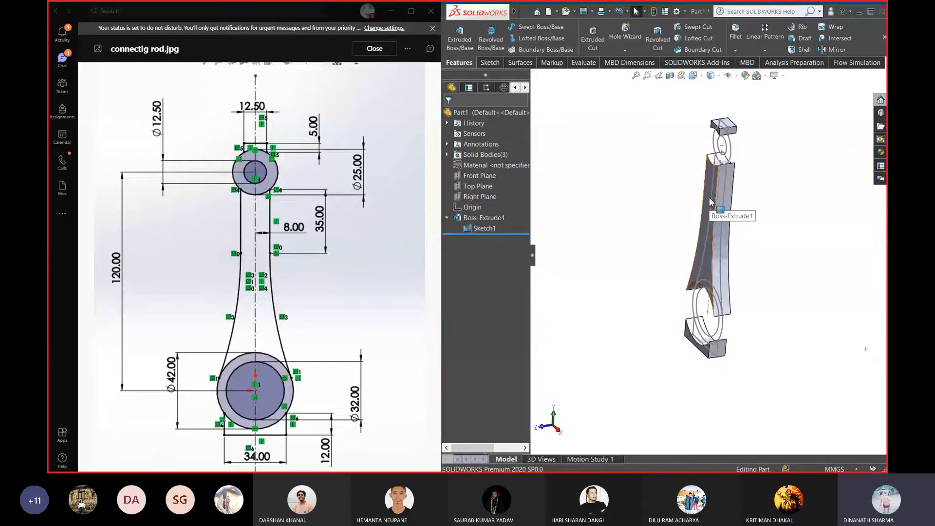
{"action": "scroll", "coordinate": [735, 201], "scroll_direction": "down", "scroll_amount": 2}
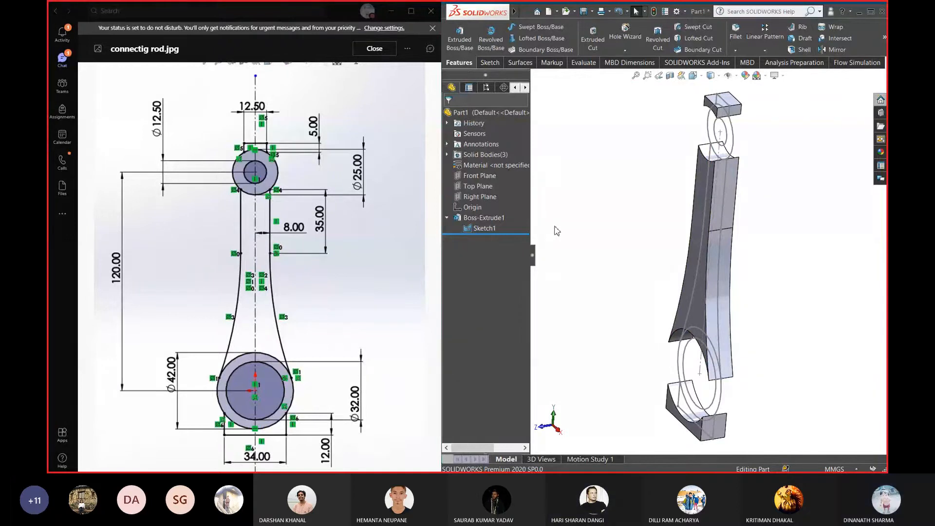
Start a second boss extrusion from the shown sketch using the small end's outer circle
{"action": "left_click", "coordinate": [485, 220]}
{"action": "left_click", "coordinate": [580, 236]}
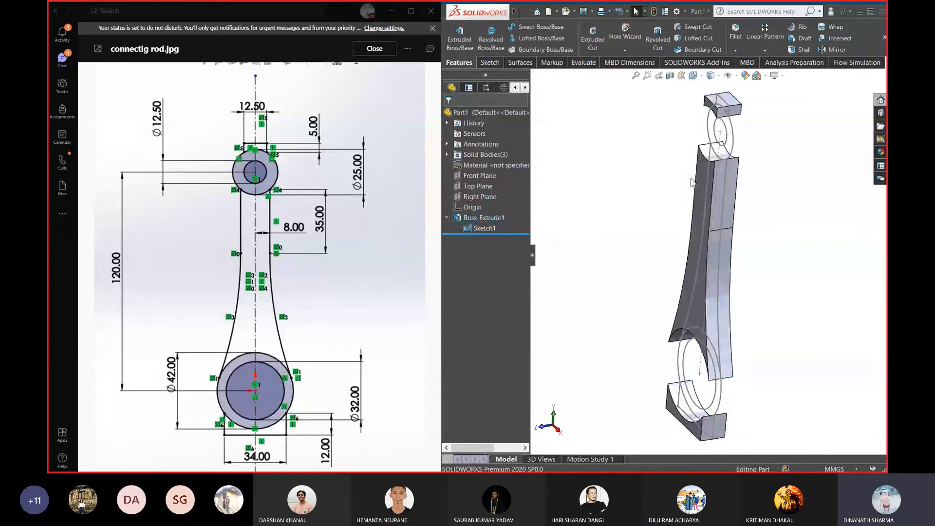
{"action": "middle_click_drag", "start_coordinate": [581, 236], "coordinate": [712, 163]}
{"action": "left_click", "coordinate": [460, 43]}
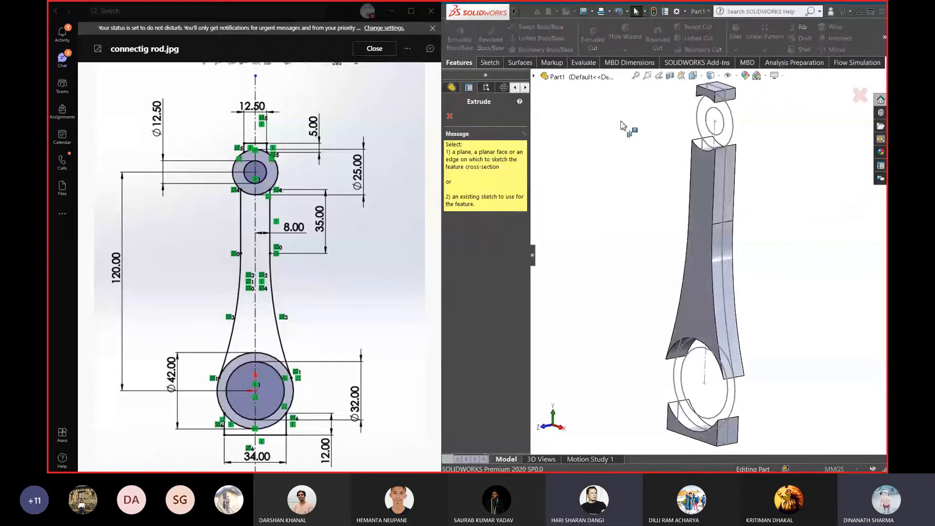
{"action": "left_click", "coordinate": [699, 127]}
Add the small end's inner circle and the ring of the big end to the extrusion's selected contours
{"action": "scroll", "coordinate": [682, 273], "scroll_direction": "up", "scroll_amount": 3}
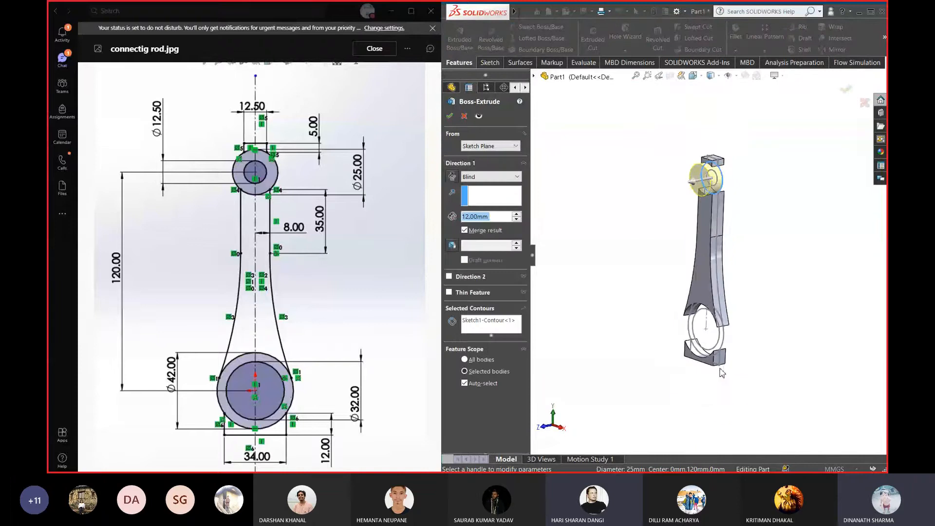
{"action": "scroll", "coordinate": [717, 370], "scroll_direction": "down", "scroll_amount": 1}
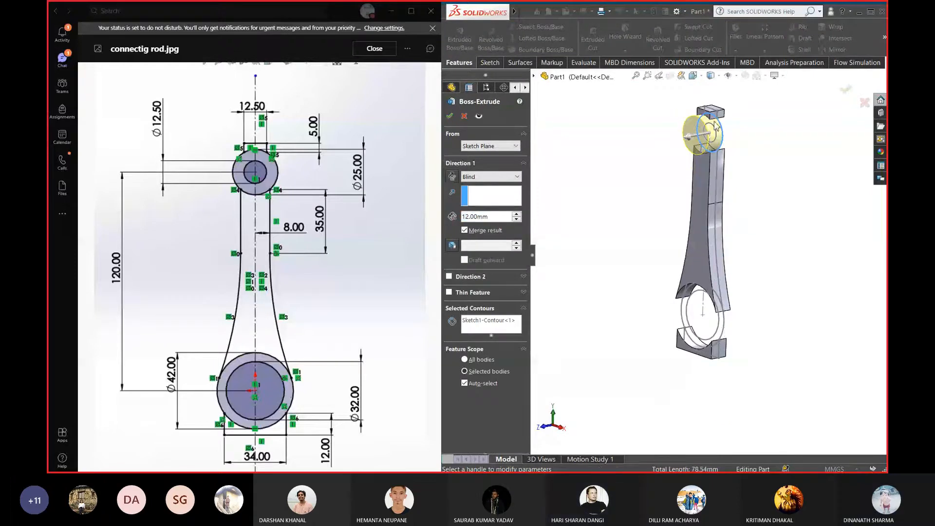
{"action": "scroll", "coordinate": [700, 152], "scroll_direction": "down", "scroll_amount": 2}
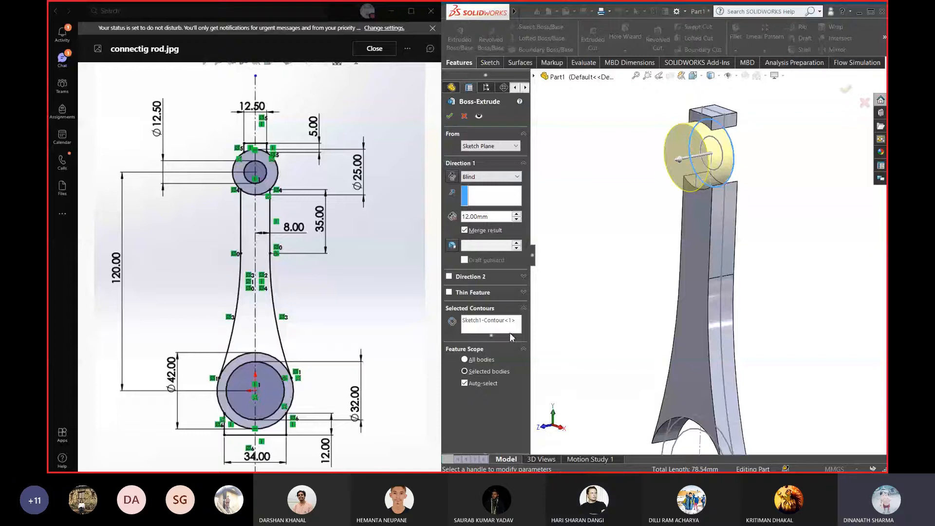
{"action": "left_click", "coordinate": [714, 142]}
{"action": "scroll", "coordinate": [731, 221], "scroll_direction": "up", "scroll_amount": 3}
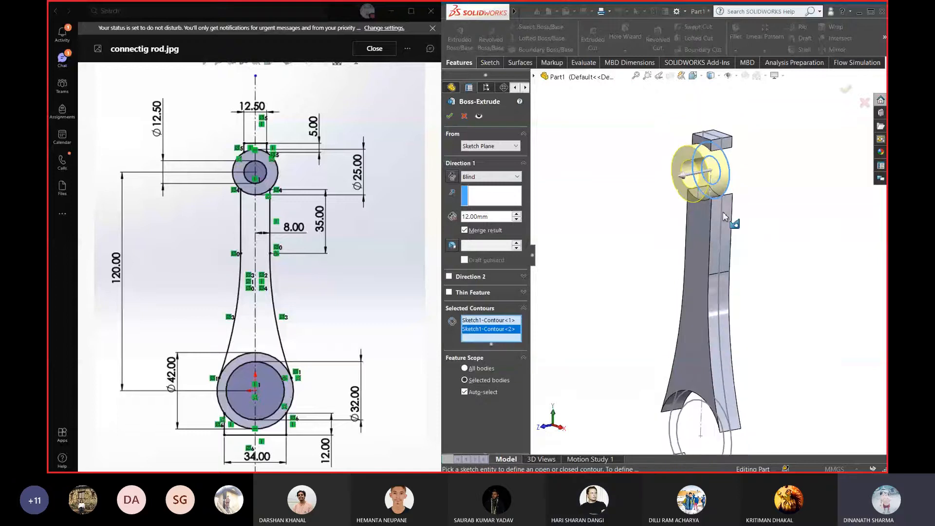
{"action": "scroll", "coordinate": [701, 372], "scroll_direction": "down", "scroll_amount": 4}
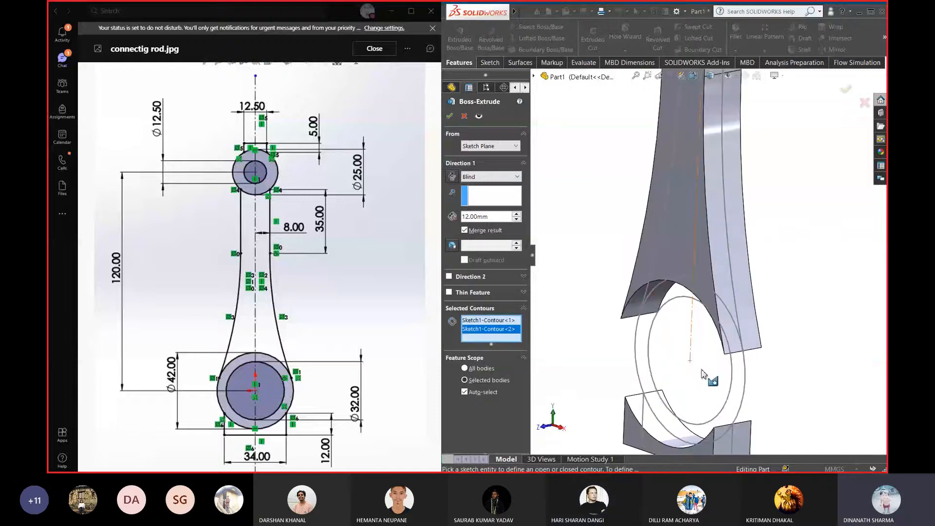
{"action": "left_click", "coordinate": [643, 336]}
Set the depth of the end rings' extrusion to 20 mm
{"action": "scroll", "coordinate": [696, 288], "scroll_direction": "up", "scroll_amount": 2}
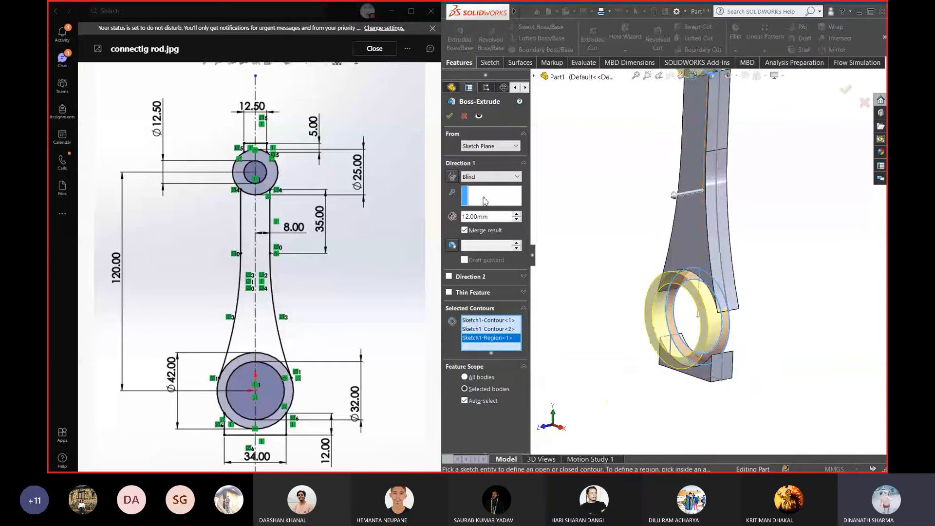
{"action": "double_click", "coordinate": [487, 216]}
{"action": "type", "text": "2"}
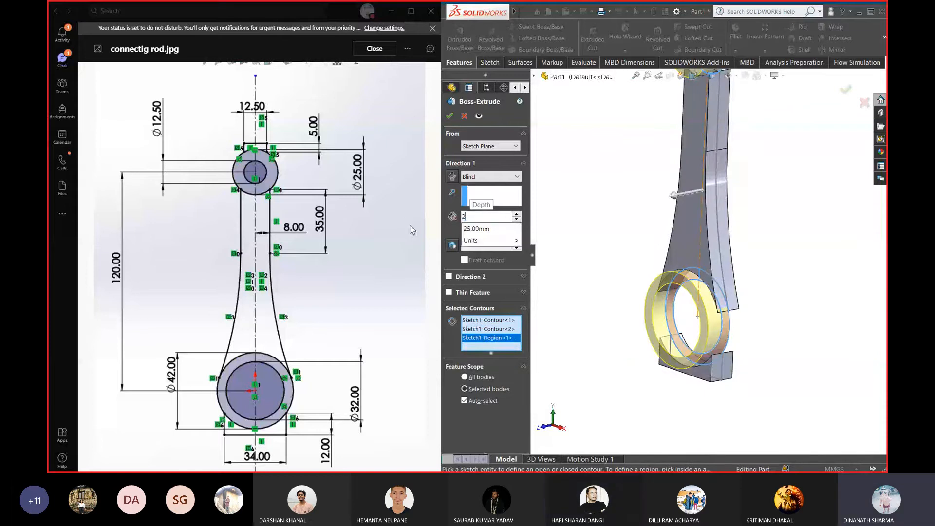
{"action": "type", "text": "0"}
{"action": "key", "text": "Return"}
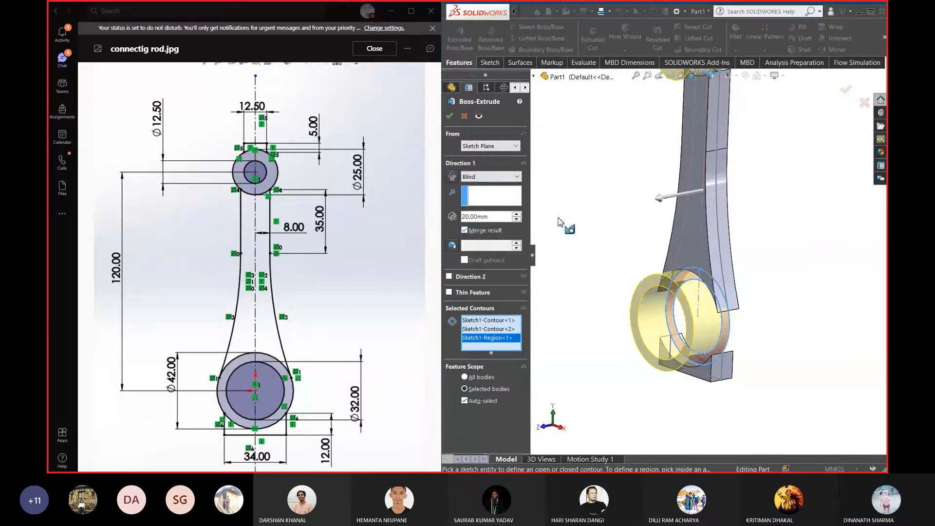
Set the end rings' extrusion to Mid Plane and create the feature
{"action": "left_click", "coordinate": [499, 177]}
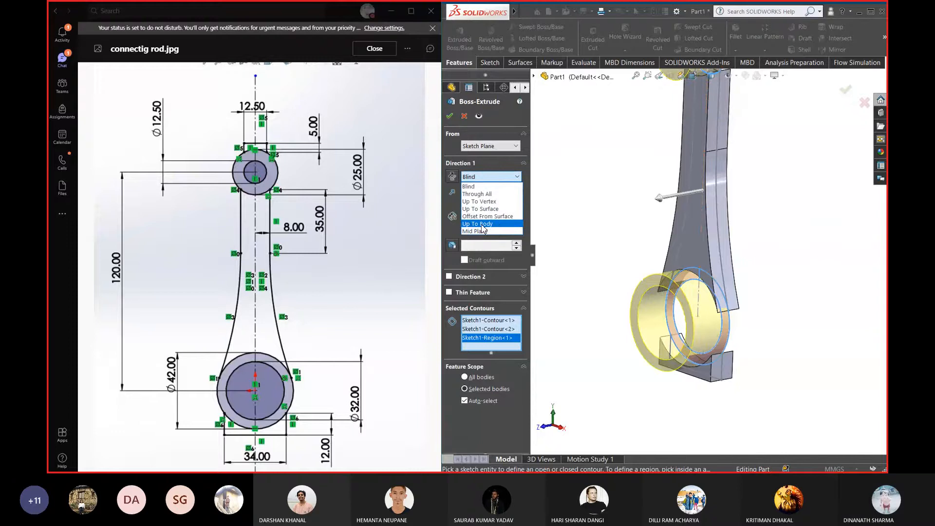
{"action": "left_click", "coordinate": [482, 231]}
{"action": "middle_click_drag", "start_coordinate": [636, 215], "coordinate": [710, 168]}
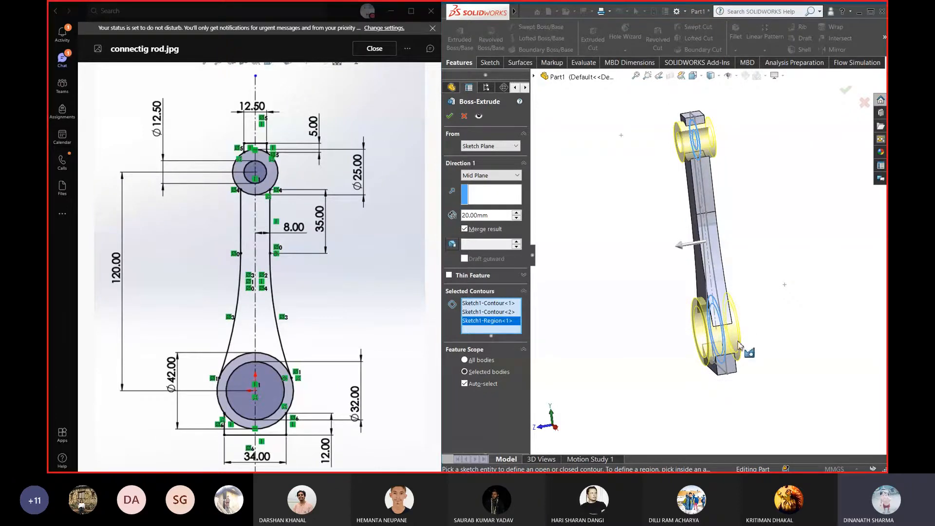
{"action": "middle_click_drag", "start_coordinate": [643, 281], "coordinate": [670, 283]}
{"action": "left_click", "coordinate": [847, 91]}
Examine the connecting rod's ends and shank from several angles and distances
{"action": "left_click", "coordinate": [767, 291]}
{"action": "scroll", "coordinate": [761, 290], "scroll_direction": "up", "scroll_amount": 3}
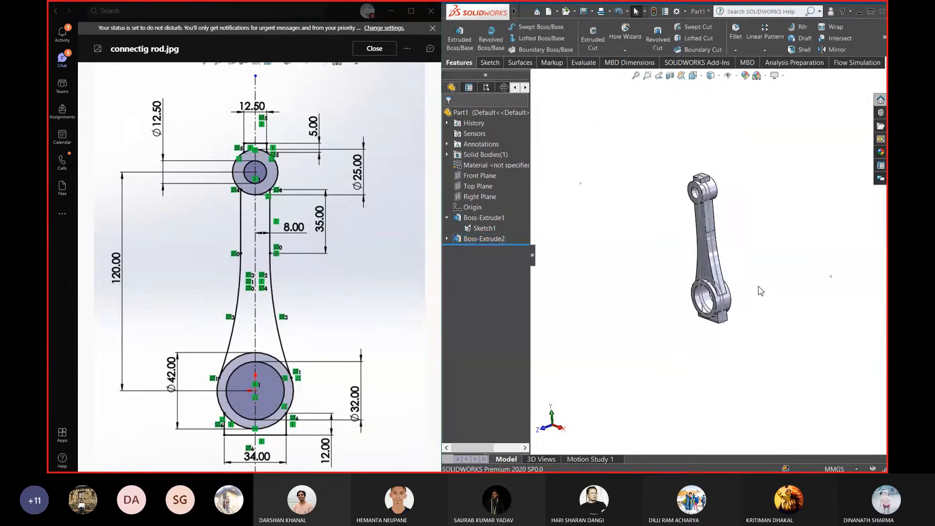
{"action": "scroll", "coordinate": [745, 287], "scroll_direction": "down", "scroll_amount": 5}
{"action": "scroll", "coordinate": [706, 244], "scroll_direction": "up", "scroll_amount": 2}
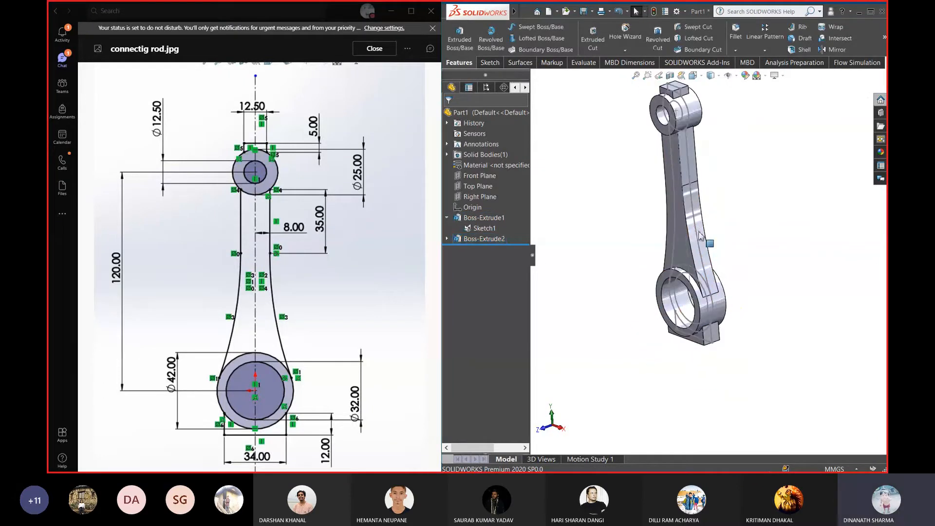
{"action": "scroll", "coordinate": [706, 242], "scroll_direction": "down", "scroll_amount": 2}
{"action": "scroll", "coordinate": [704, 238], "scroll_direction": "up", "scroll_amount": 2}
{"action": "scroll", "coordinate": [699, 214], "scroll_direction": "down", "scroll_amount": 2}
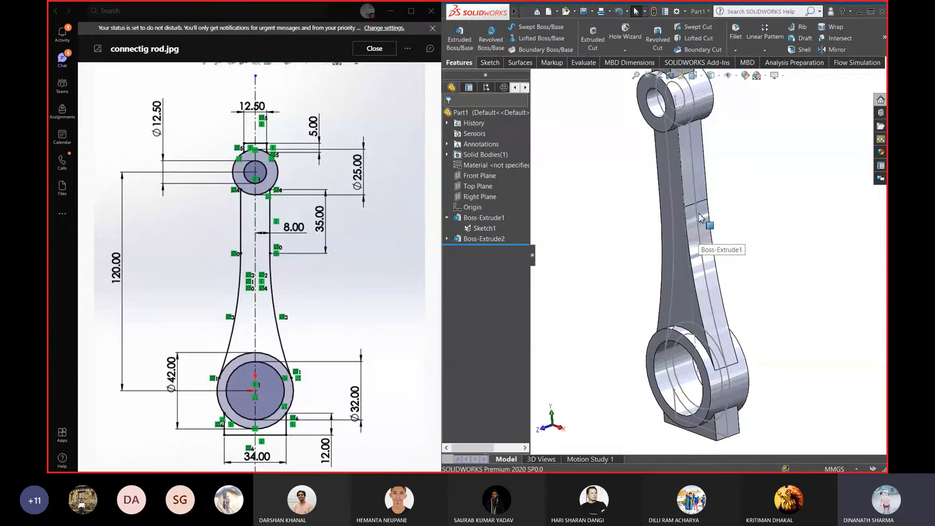
{"action": "mouse_move", "coordinate": [700, 218]}
{"action": "middle_mouse_down"}
{"action": "mouse_move", "coordinate": [595, 203]}
{"action": "mouse_move", "coordinate": [678, 229]}
{"action": "mouse_move", "coordinate": [648, 260]}
{"action": "mouse_move", "coordinate": [689, 227]}
{"action": "middle_mouse_up"}
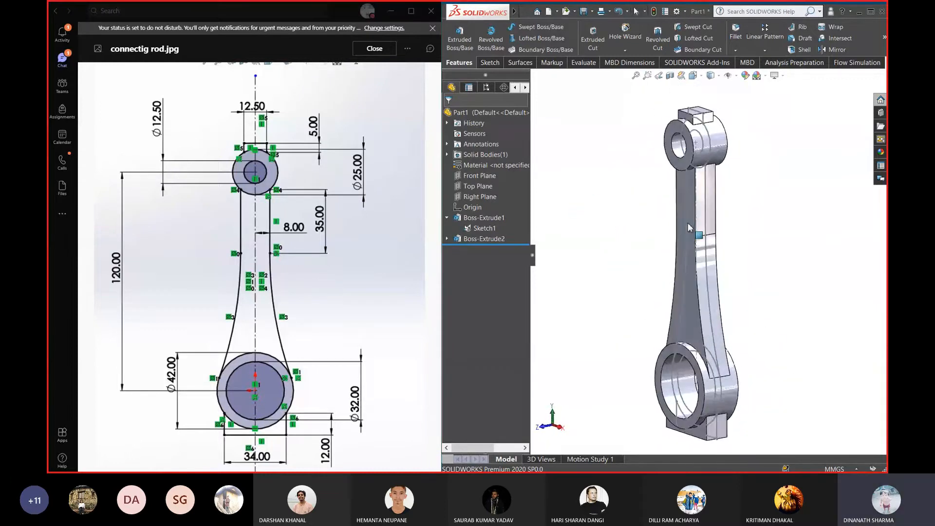
Delete both boss extrusions, Boss-Extrude2 and Boss-Extrude1, while keeping the sketch
{"action": "left_click", "coordinate": [490, 238]}
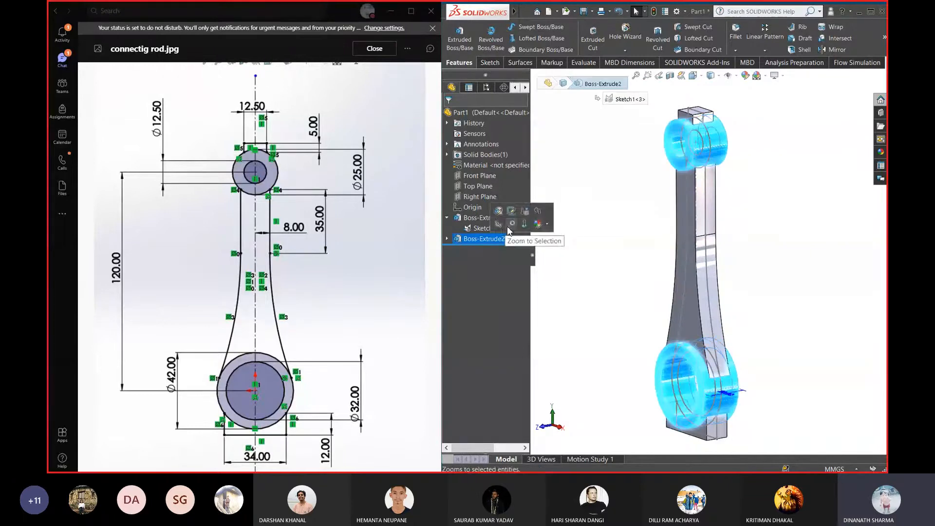
{"action": "right_click", "coordinate": [489, 236]}
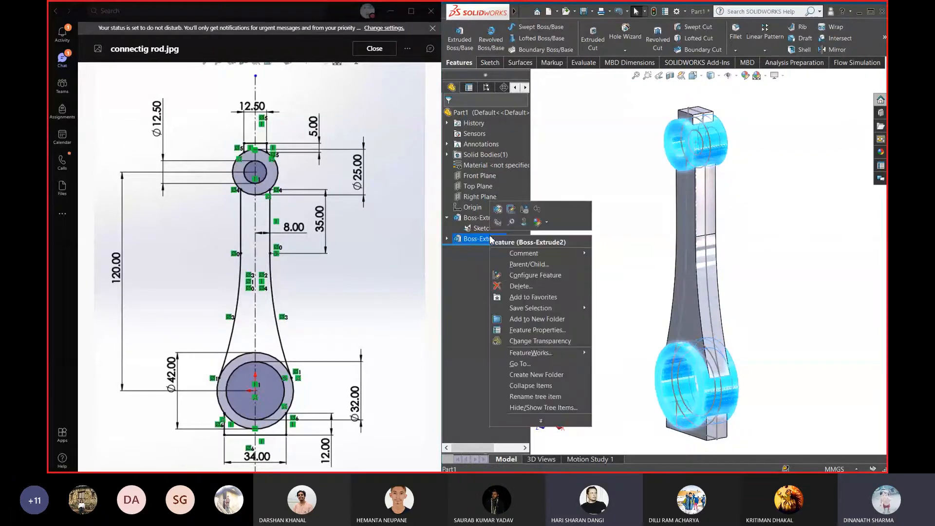
{"action": "left_click", "coordinate": [522, 286]}
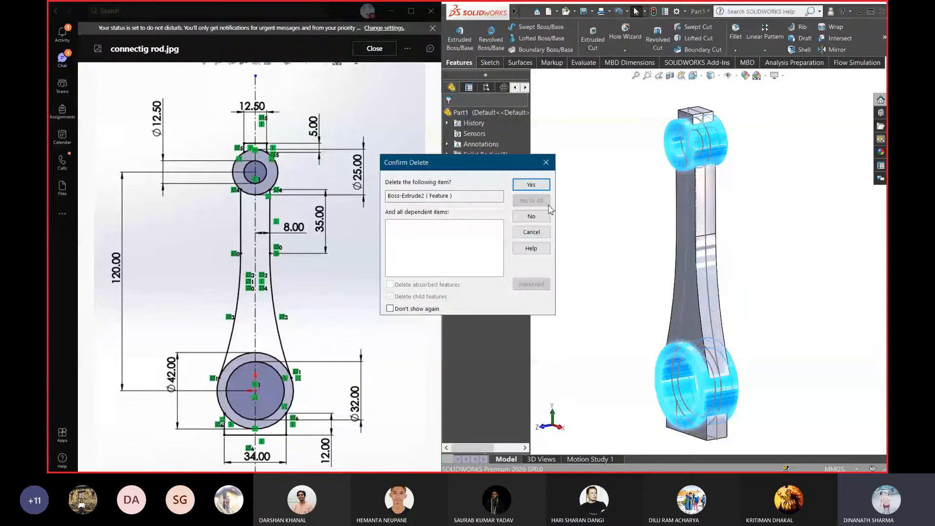
{"action": "left_click", "coordinate": [531, 185]}
{"action": "right_click", "coordinate": [492, 217]}
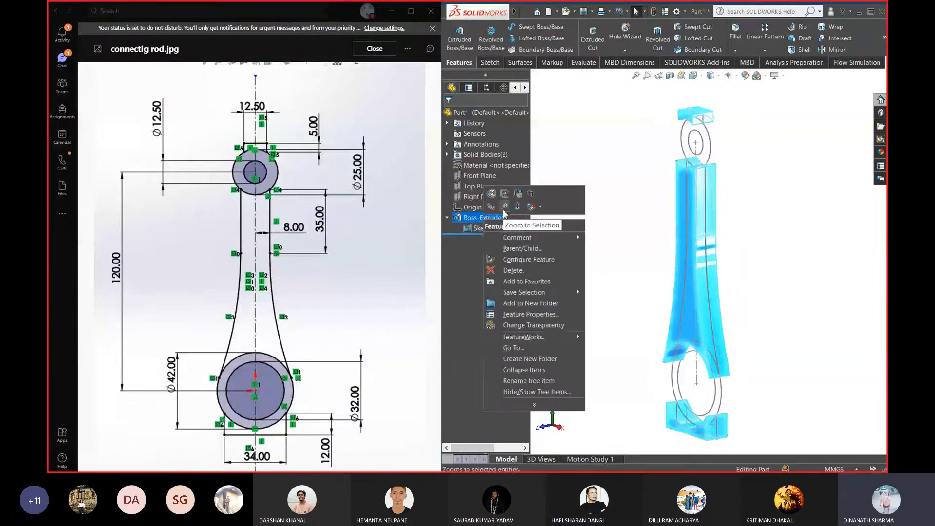
{"action": "left_click", "coordinate": [513, 270]}
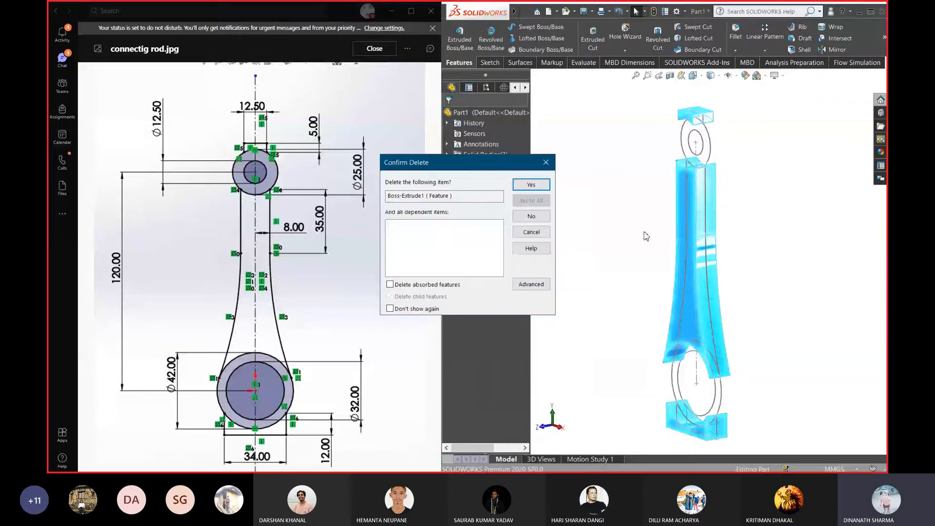
{"action": "left_click", "coordinate": [531, 184]}
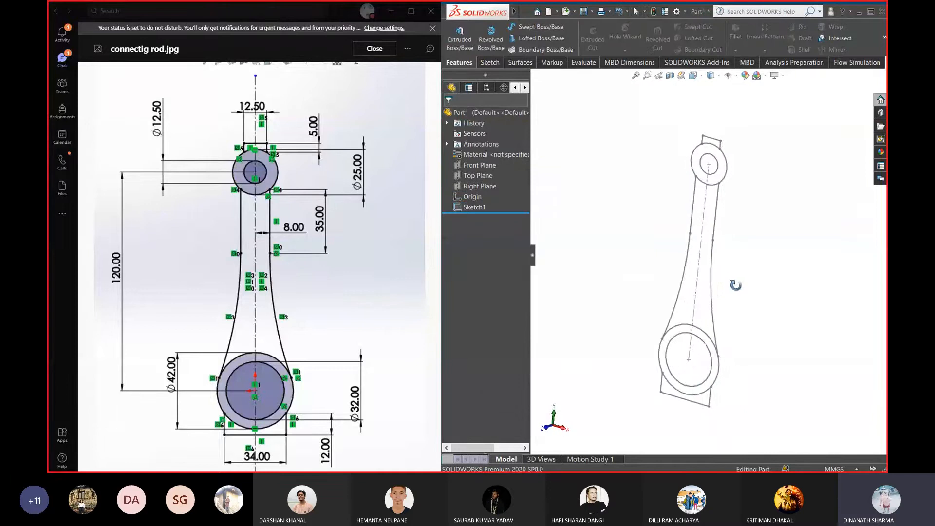
Start a new boss extrusion from the sketch using the shank's side contour and turn off the thin feature
{"action": "middle_click_drag", "start_coordinate": [736, 285], "coordinate": [635, 281]}
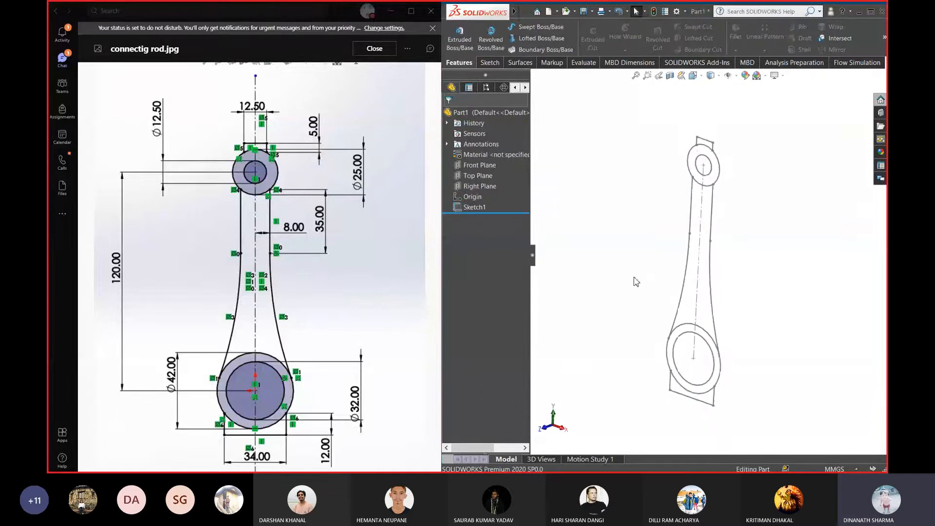
{"action": "left_click", "coordinate": [465, 39]}
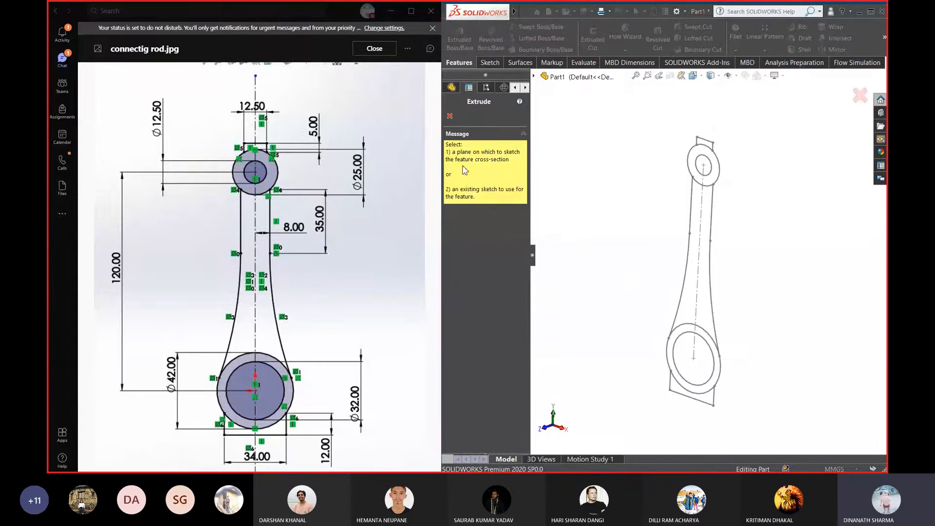
{"action": "left_click", "coordinate": [689, 265]}
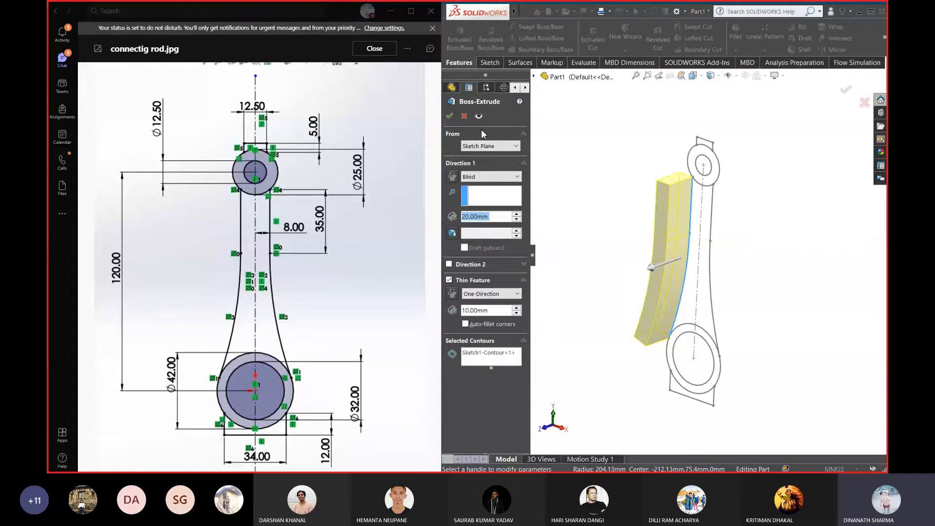
{"action": "left_click", "coordinate": [492, 357]}
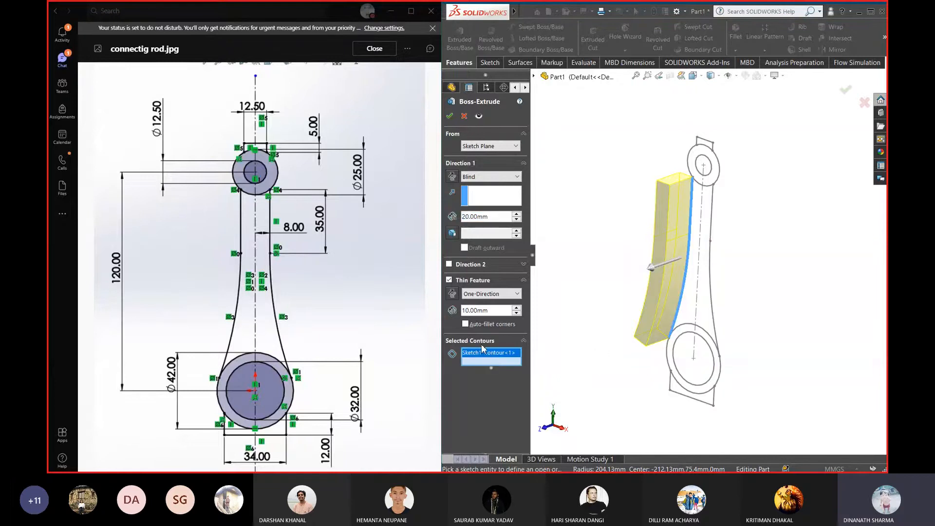
{"action": "left_click", "coordinate": [449, 281]}
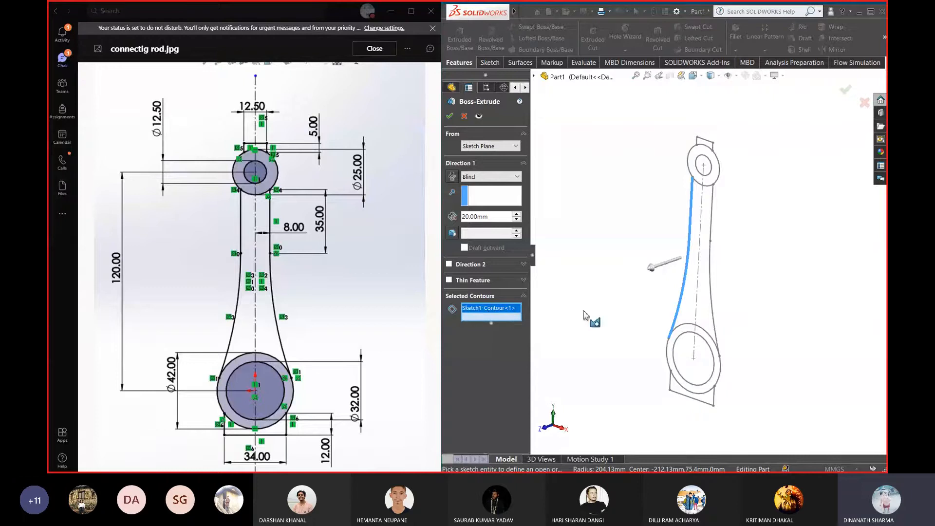
Add both shank halves and the flat end-block regions at the small and big ends to the extrusion's contours
{"action": "left_click", "coordinate": [707, 315]}
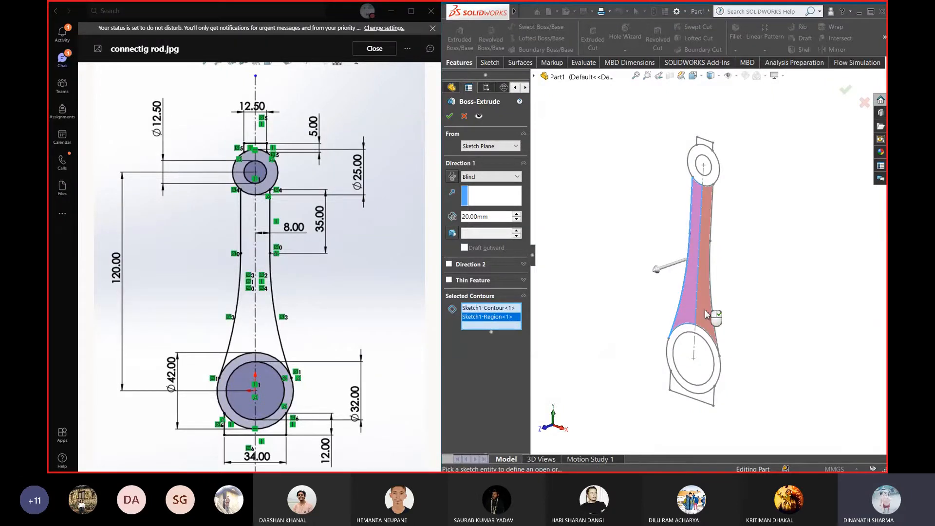
{"action": "left_click", "coordinate": [707, 314]}
{"action": "scroll", "coordinate": [707, 156], "scroll_direction": "down", "scroll_amount": 2}
{"action": "left_click", "coordinate": [704, 149]}
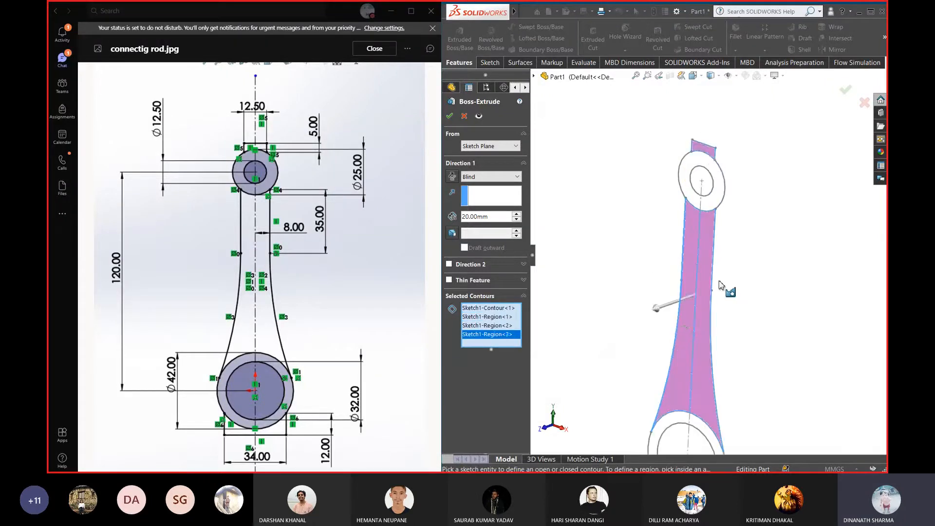
{"action": "scroll", "coordinate": [721, 434], "scroll_direction": "down", "scroll_amount": 4}
{"action": "left_click", "coordinate": [724, 429]}
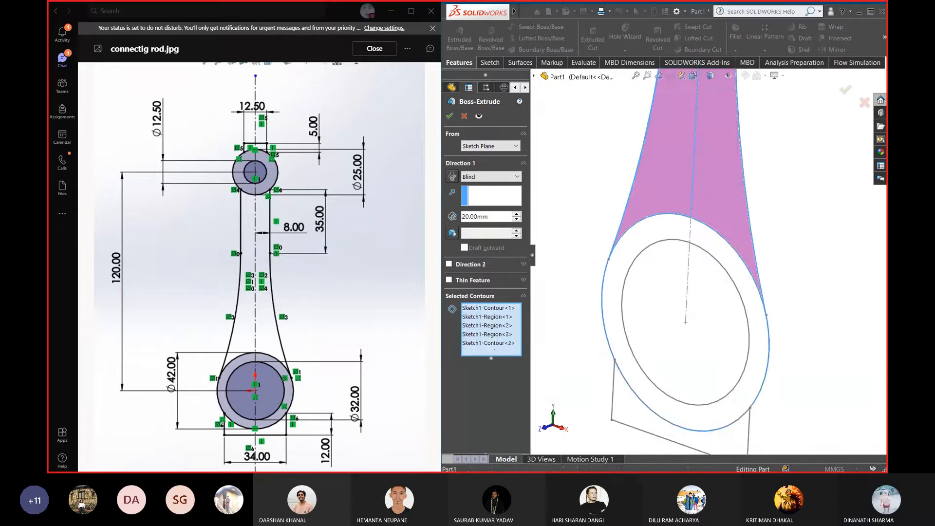
{"action": "left_click", "coordinate": [740, 445]}
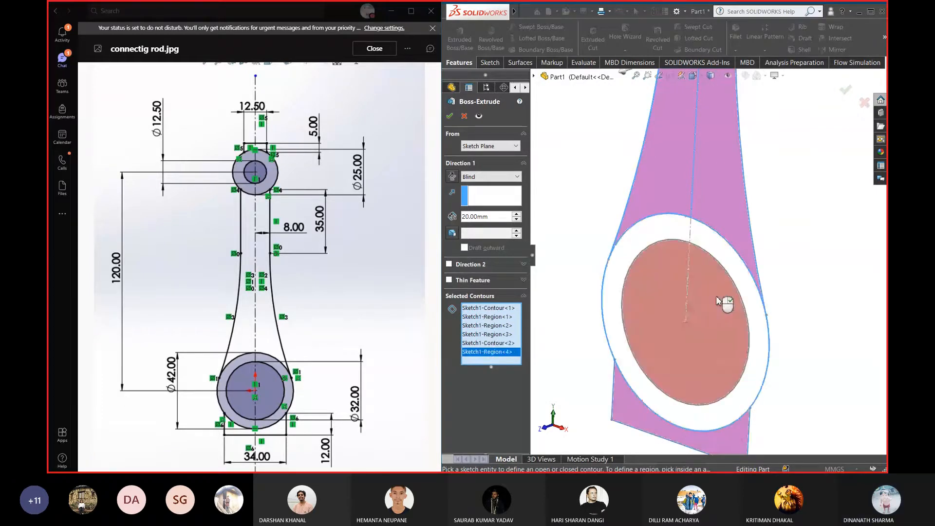
{"action": "scroll", "coordinate": [720, 300], "scroll_direction": "up", "scroll_amount": 4}
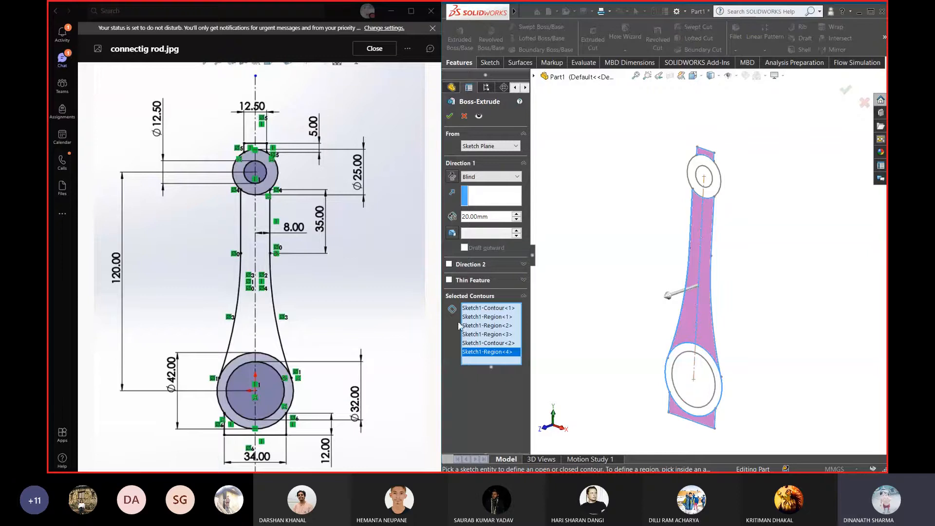
Set the shank and end-block extrusion to Mid Plane with a depth of 12 mm
{"action": "left_click", "coordinate": [489, 177]}
{"action": "left_click", "coordinate": [489, 223]}
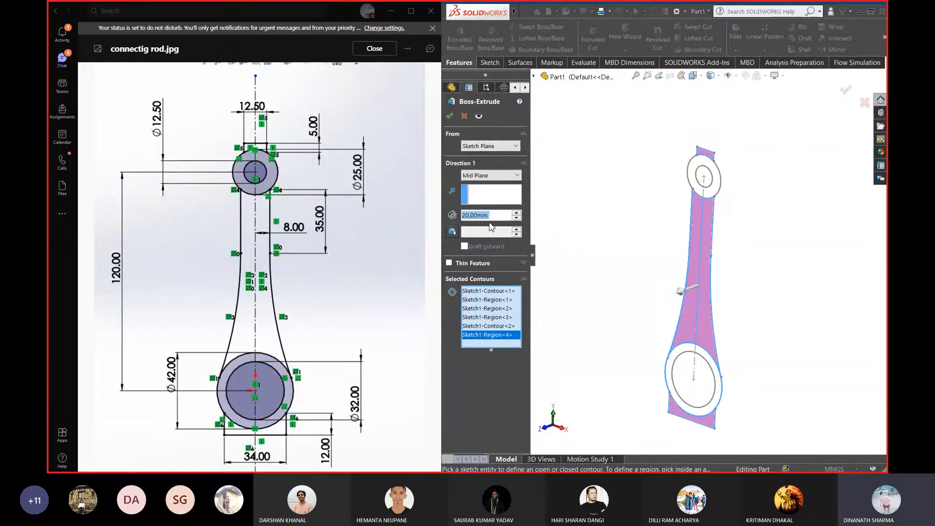
{"action": "type", "text": "12"}
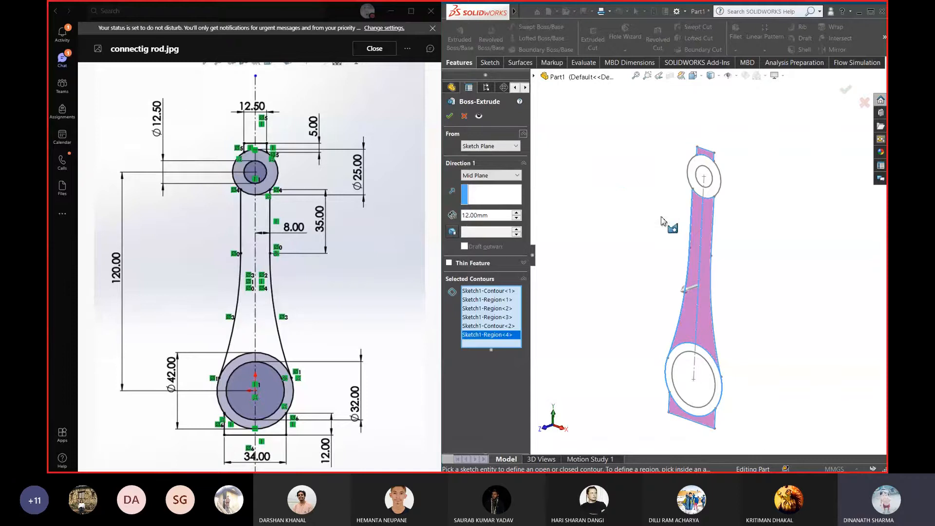
{"action": "mouse_move", "coordinate": [609, 234]}
{"action": "middle_mouse_down"}
{"action": "mouse_move", "coordinate": [591, 236]}
{"action": "mouse_move", "coordinate": [593, 224]}
{"action": "middle_mouse_up"}
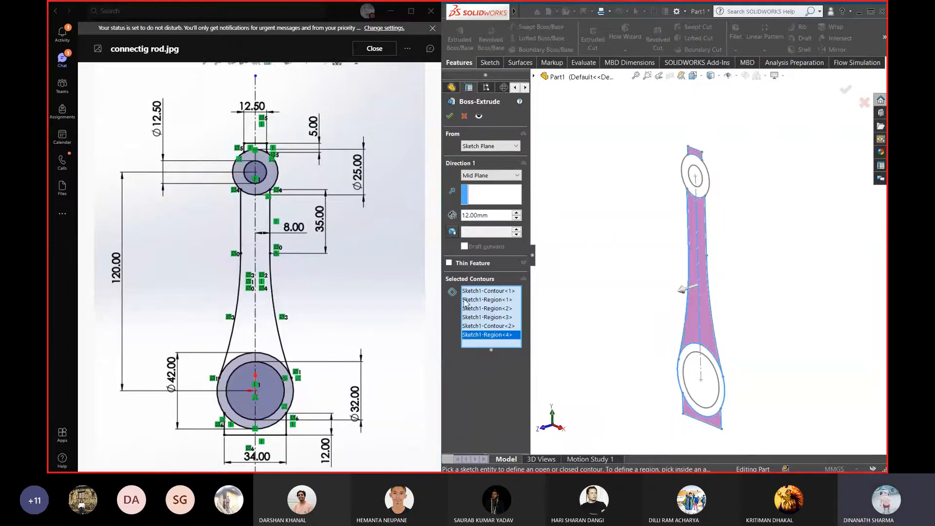
Remove the open side contour, Sketch1-Contour<1>, from the extrusion's selection and create the feature
{"action": "left_click", "coordinate": [498, 292]}
{"action": "key", "text": "Delete"}
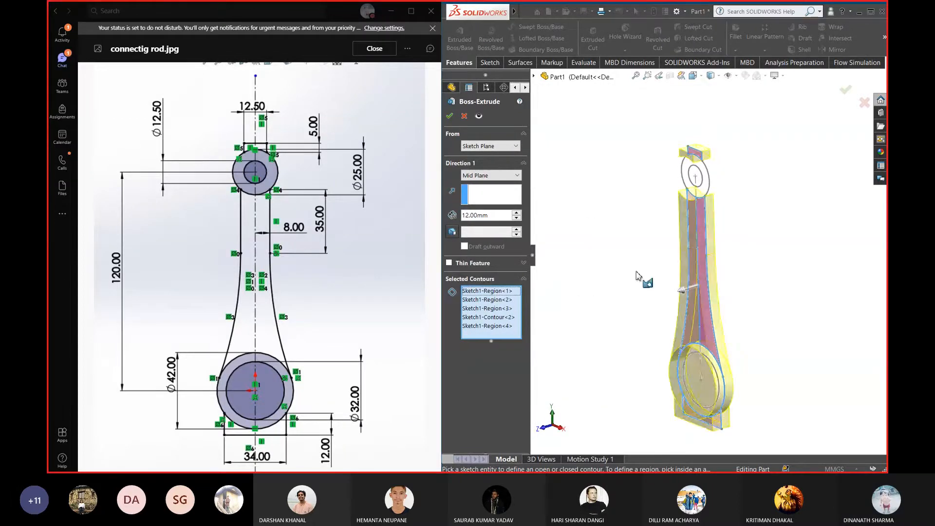
{"action": "mouse_move", "coordinate": [637, 271]}
{"action": "middle_mouse_down"}
{"action": "mouse_move", "coordinate": [616, 277]}
{"action": "mouse_move", "coordinate": [610, 255]}
{"action": "mouse_move", "coordinate": [718, 286]}
{"action": "mouse_move", "coordinate": [702, 251]}
{"action": "mouse_move", "coordinate": [745, 256]}
{"action": "middle_mouse_up"}
{"action": "left_click", "coordinate": [846, 90]}
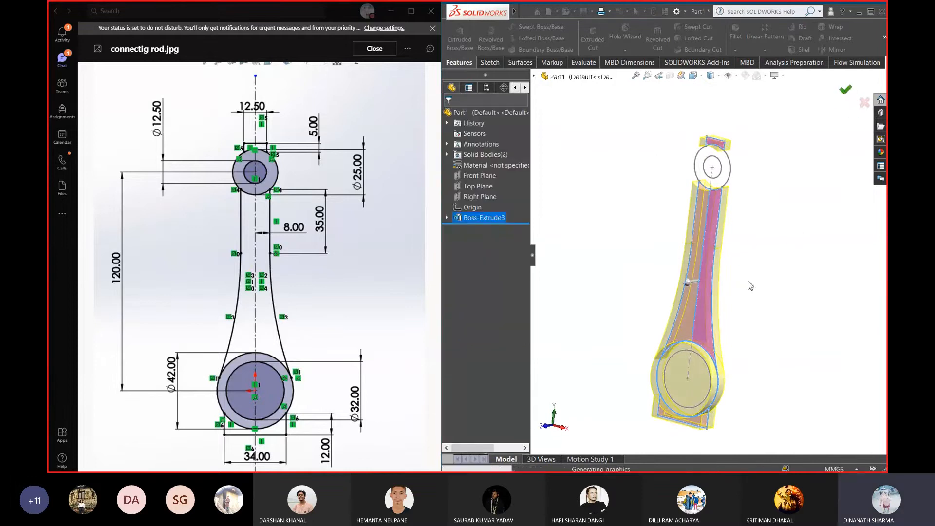
Edit Boss-Extrude3 so that the big-end circle contour is no longer included in the extrusion
{"action": "left_click", "coordinate": [446, 217]}
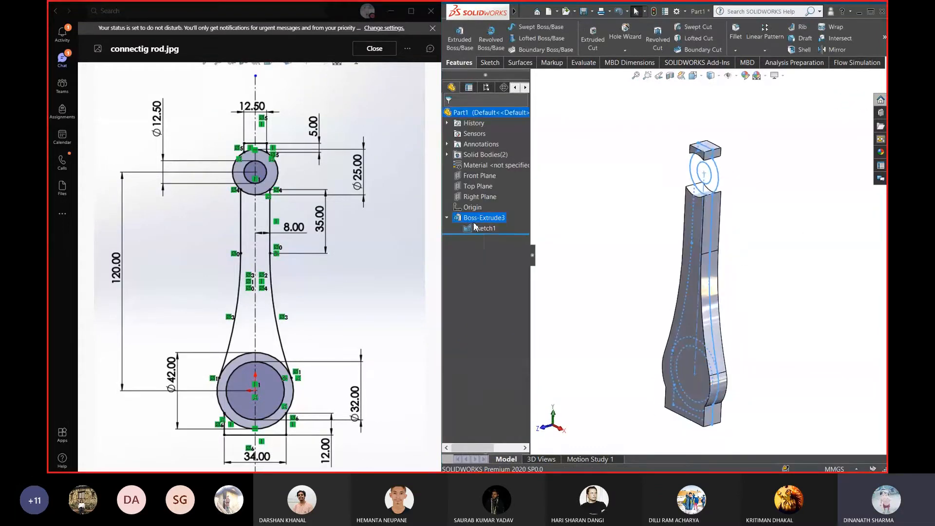
{"action": "right_click", "coordinate": [478, 227]}
{"action": "left_click", "coordinate": [487, 210]}
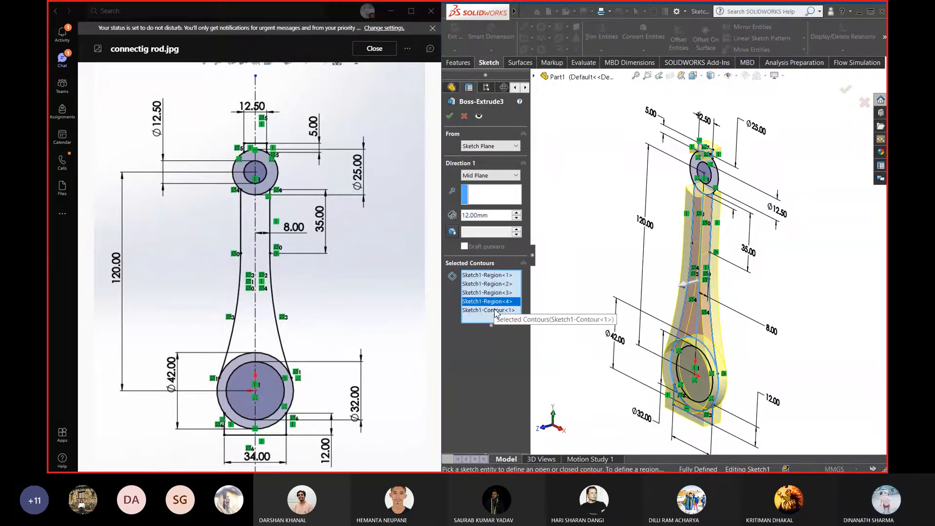
{"action": "key", "text": "Delete"}
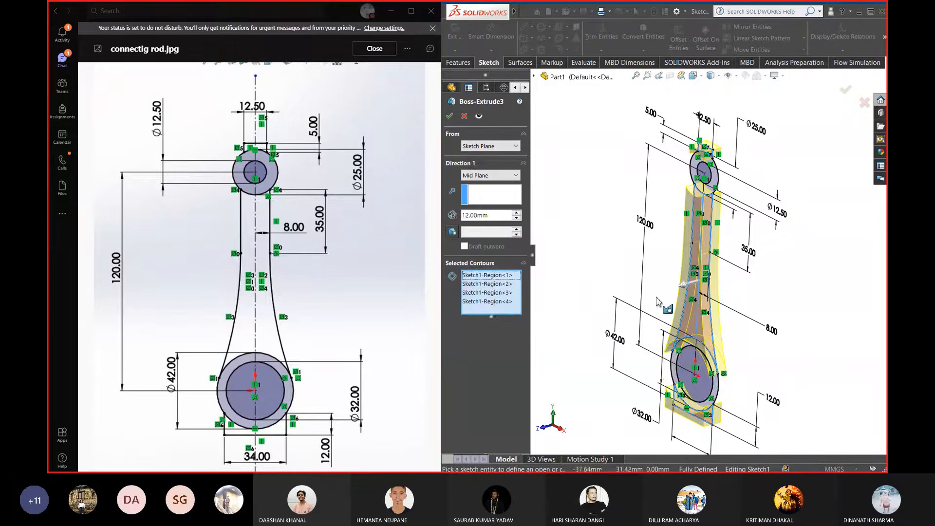
{"action": "middle_click_drag", "start_coordinate": [665, 305], "coordinate": [675, 287]}
{"action": "left_click", "coordinate": [846, 90]}
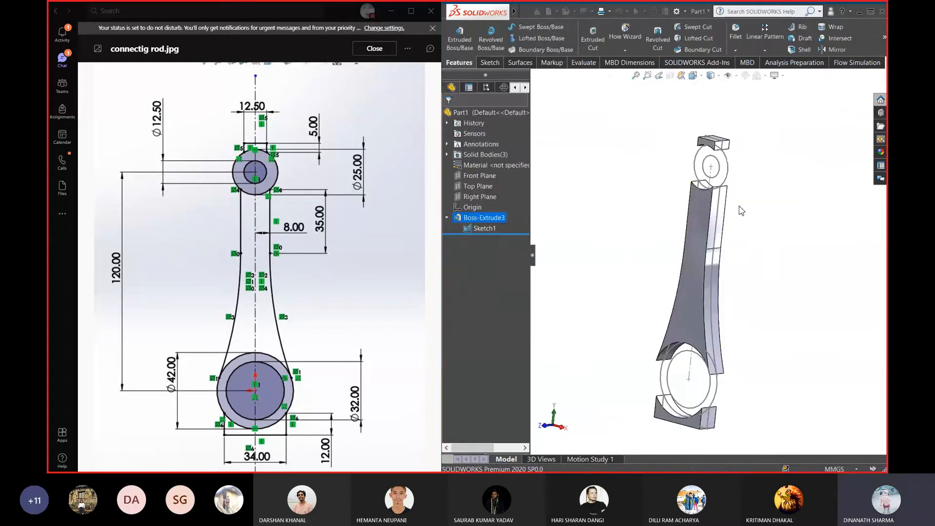
Delete the Boss-Extrude3 feature while keeping its sketch
{"action": "right_click", "coordinate": [469, 222]}
{"action": "left_click", "coordinate": [492, 274]}
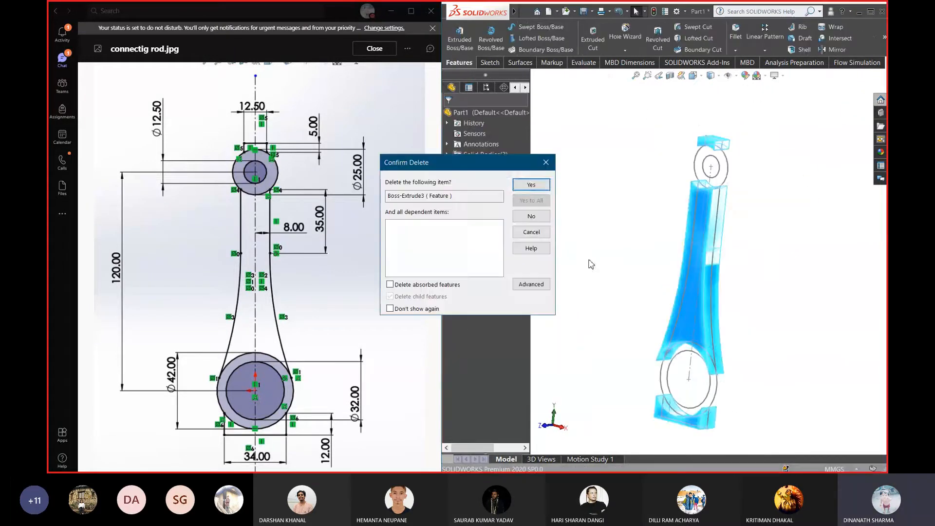
{"action": "left_click", "coordinate": [532, 184]}
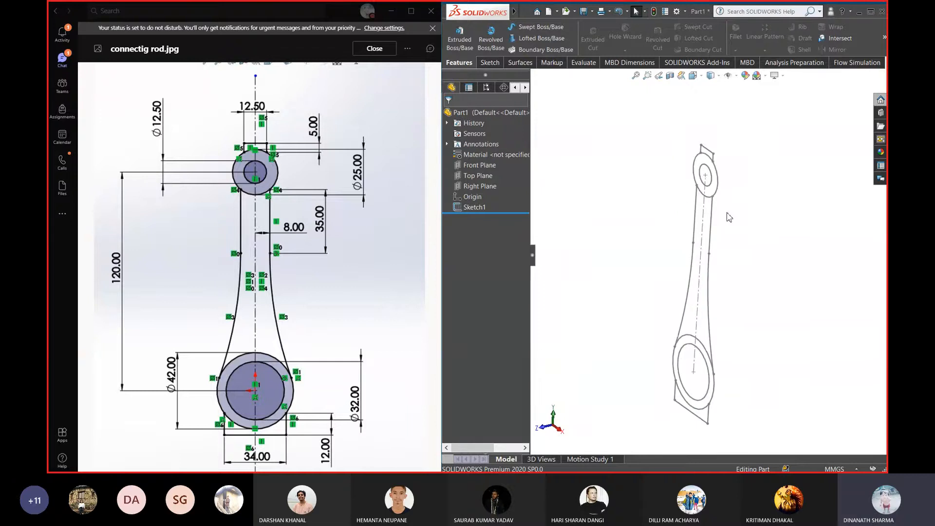
Start a new boss extrusion from the connecting rod sketch and clear its preselected side contour
{"action": "left_click", "coordinate": [459, 37]}
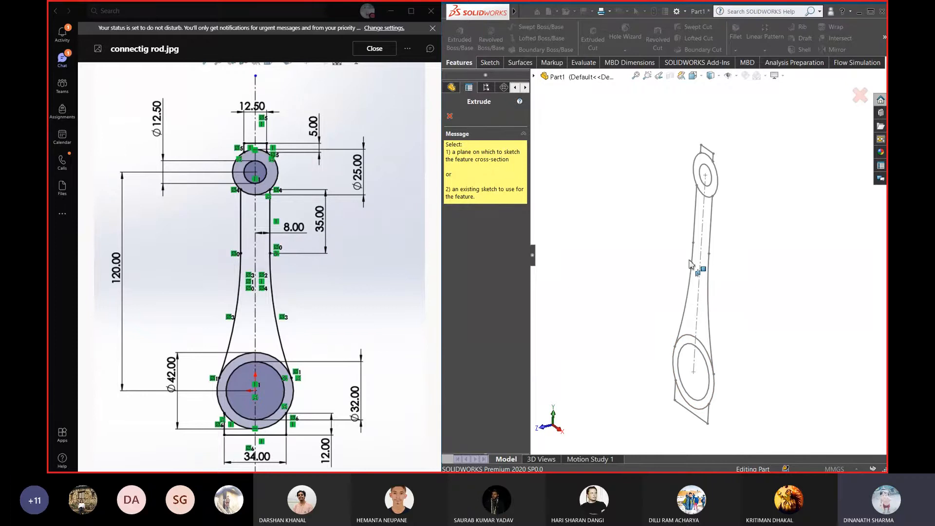
{"action": "left_click", "coordinate": [712, 228]}
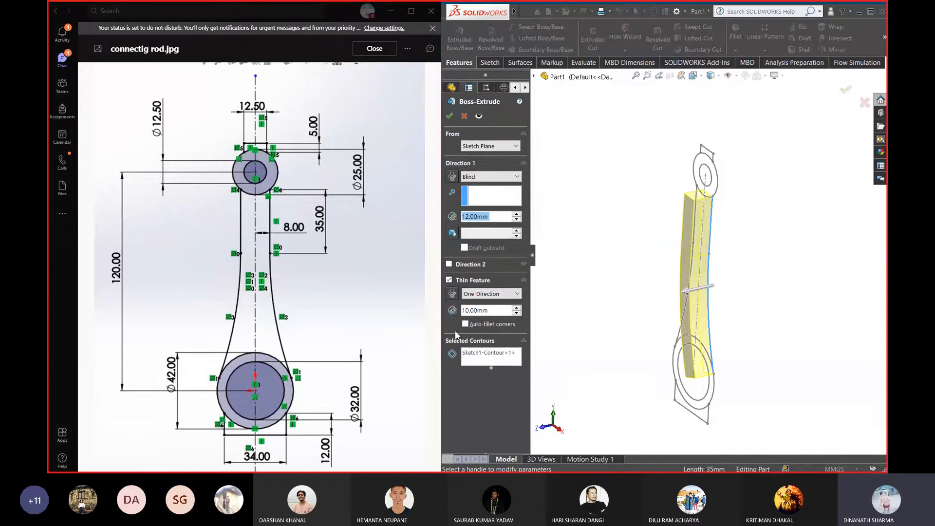
{"action": "left_click", "coordinate": [489, 354]}
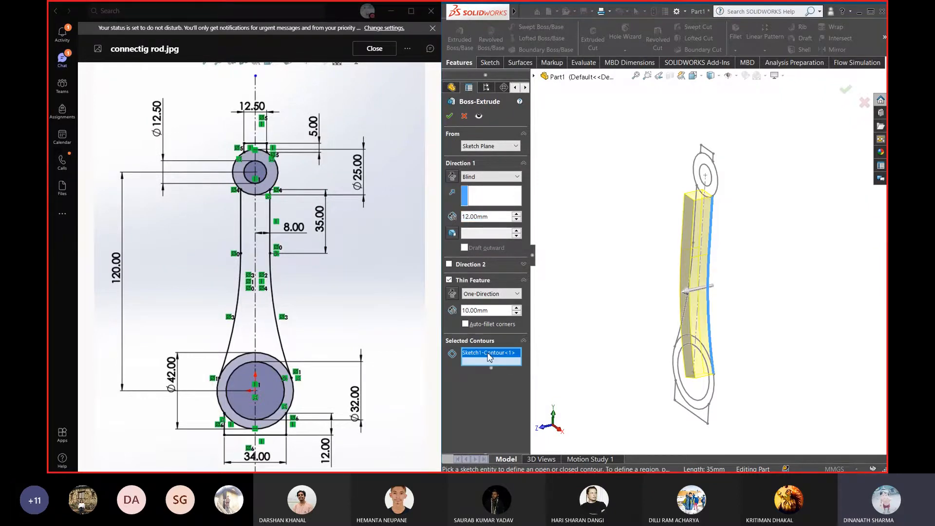
{"action": "key", "text": "Delete"}
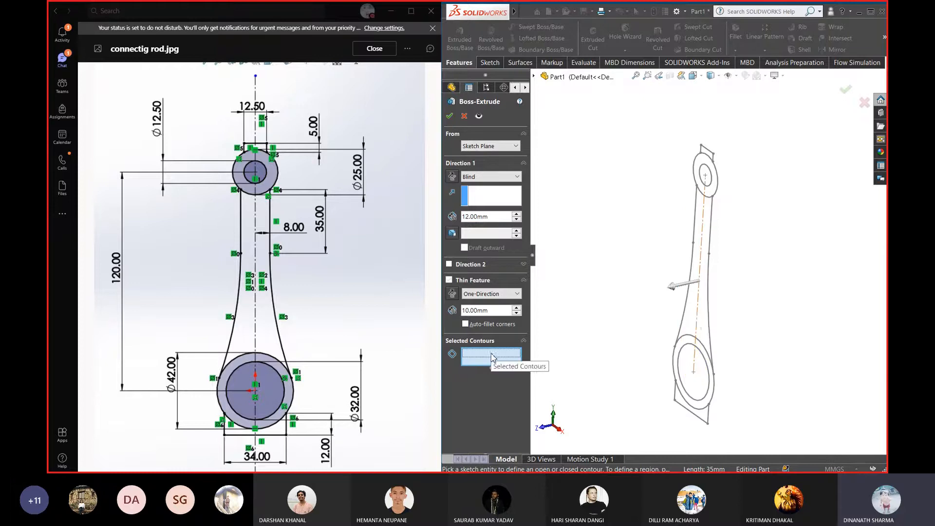
Select the two shank halves and the end-block regions beyond the small and big rings as extrusion contours
{"action": "mouse_move", "coordinate": [703, 324]}
{"action": "middle_mouse_down"}
{"action": "mouse_move", "coordinate": [672, 301]}
{"action": "mouse_move", "coordinate": [709, 298]}
{"action": "mouse_move", "coordinate": [703, 313]}
{"action": "middle_mouse_up"}
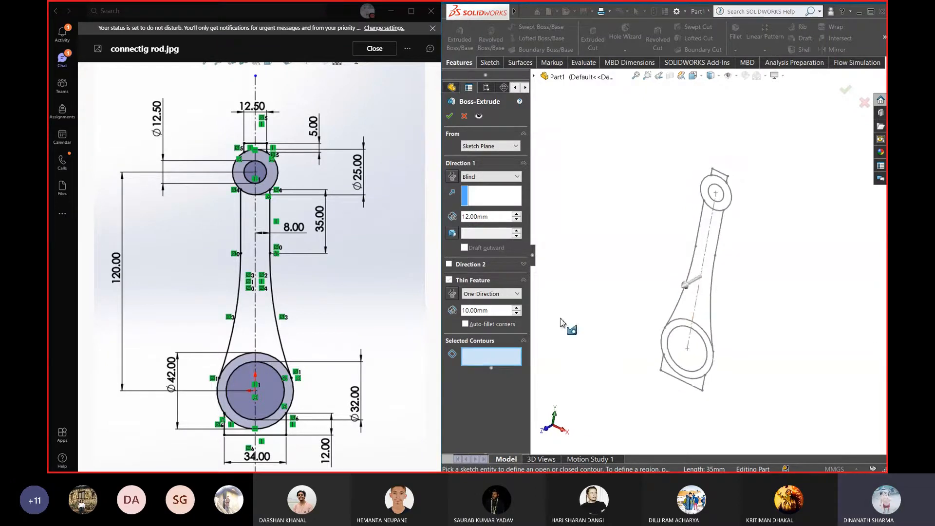
{"action": "left_click", "coordinate": [696, 312]}
{"action": "left_click", "coordinate": [707, 263]}
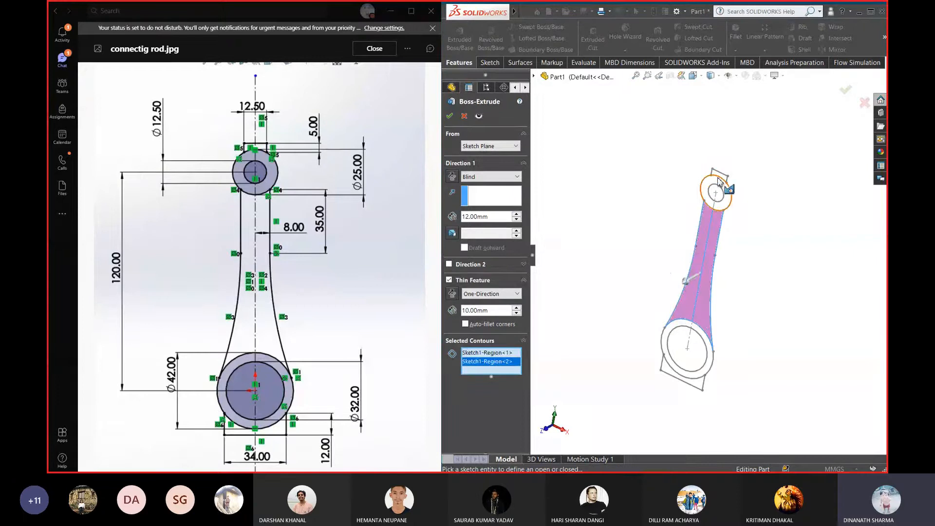
{"action": "scroll", "coordinate": [724, 179], "scroll_direction": "down", "scroll_amount": 4}
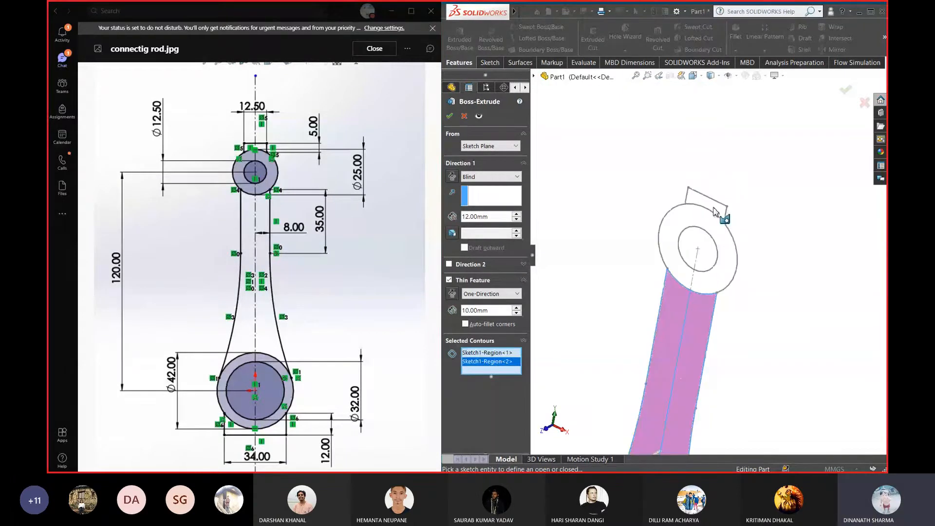
{"action": "left_click", "coordinate": [719, 211]}
{"action": "scroll", "coordinate": [718, 211], "scroll_direction": "up", "scroll_amount": 5}
{"action": "scroll", "coordinate": [702, 380], "scroll_direction": "down", "scroll_amount": 6}
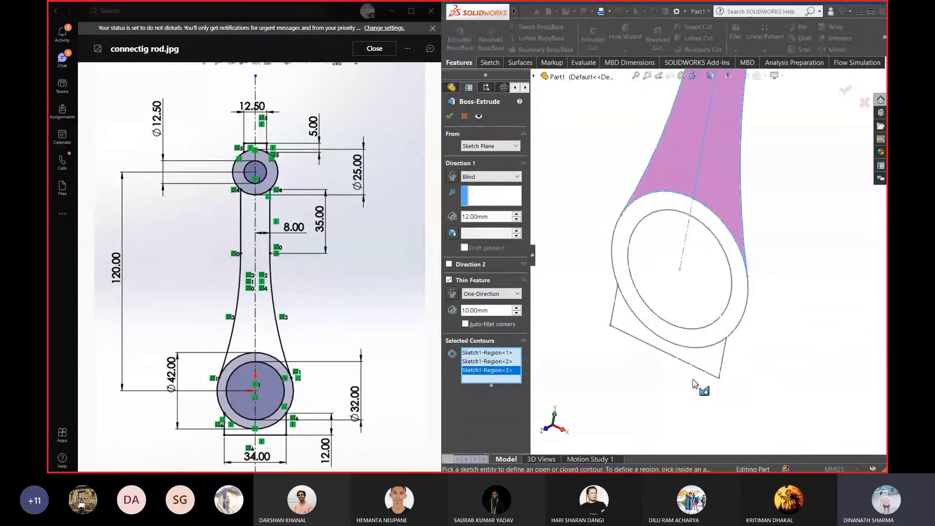
{"action": "left_click", "coordinate": [713, 365]}
{"action": "scroll", "coordinate": [716, 278], "scroll_direction": "up", "scroll_amount": 5}
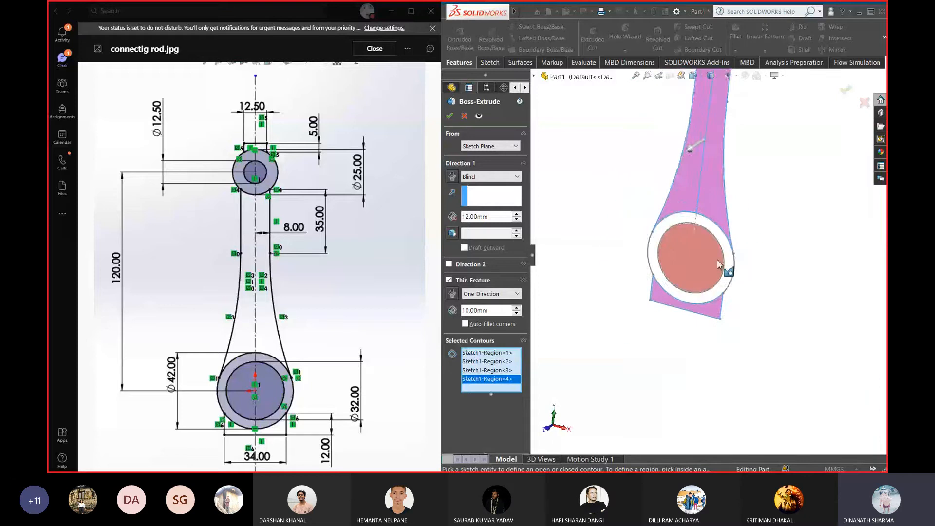
{"action": "scroll", "coordinate": [741, 167], "scroll_direction": "down", "scroll_amount": 3}
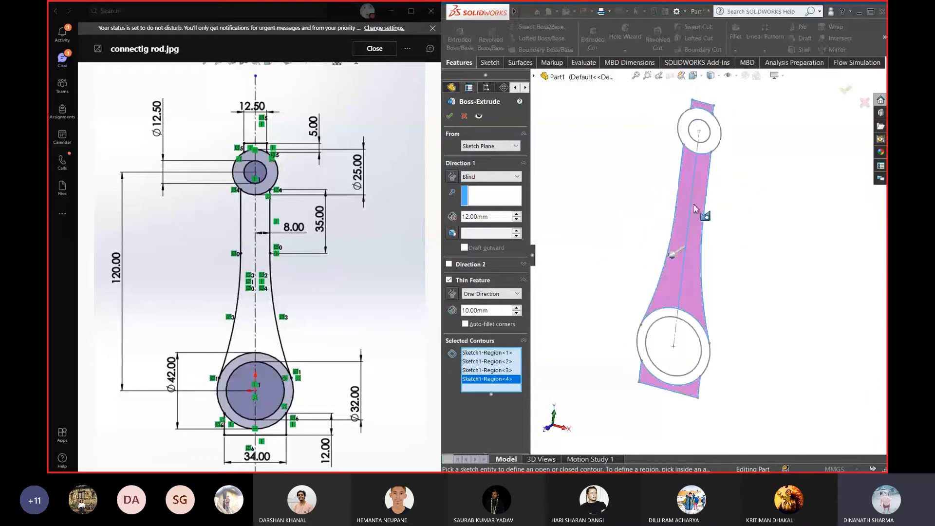
Turn off the thin feature and extrude the shank and end-block regions 12 mm with the Mid Plane condition
{"action": "left_click", "coordinate": [449, 281]}
{"action": "left_click", "coordinate": [503, 177]}
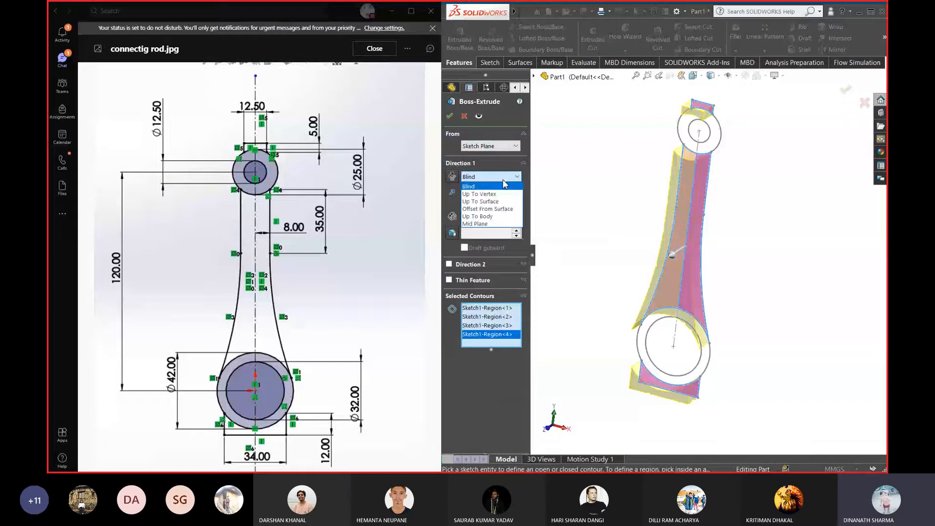
{"action": "left_click", "coordinate": [492, 224]}
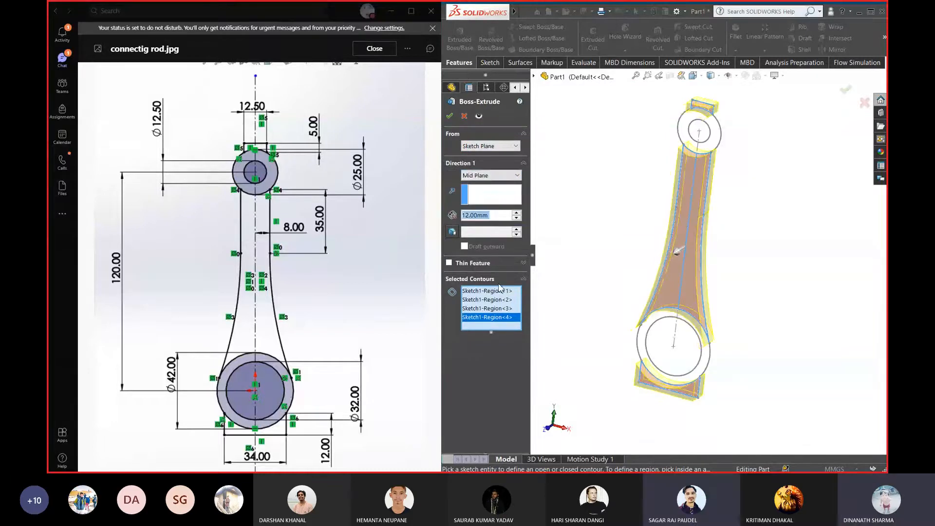
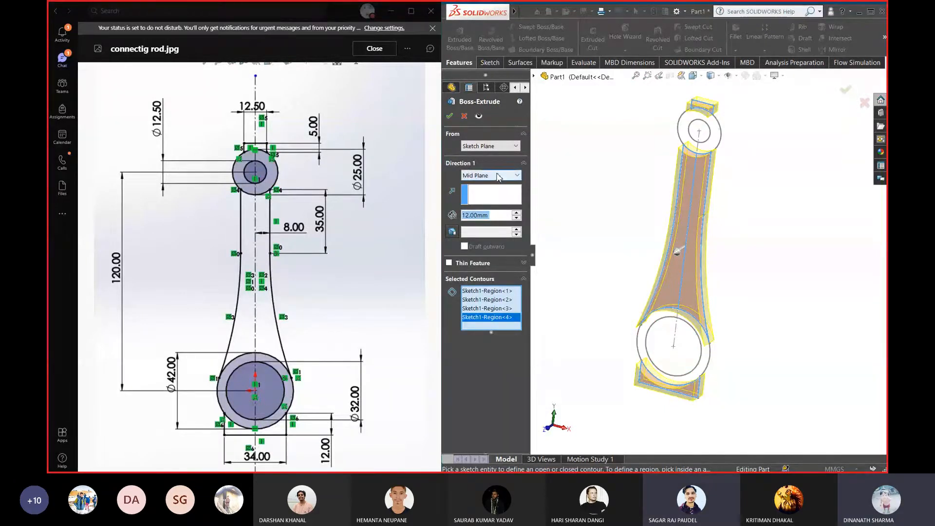
{"action": "left_click", "coordinate": [450, 115]}
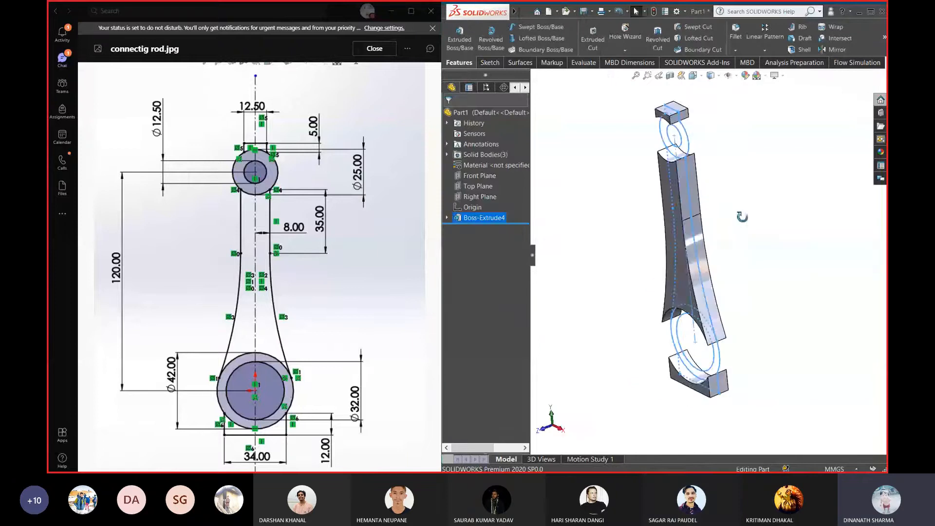
{"action": "middle_click_drag", "start_coordinate": [730, 219], "coordinate": [754, 221]}
{"action": "left_click", "coordinate": [749, 218]}
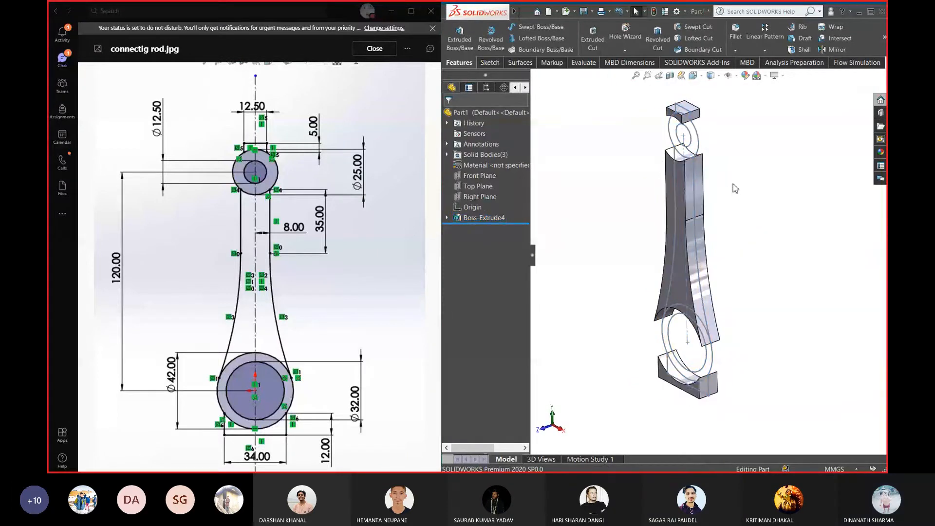
Start a boss extrusion from the connecting rod sketch, replacing its preselected contour with the small and big ring regions
{"action": "left_click", "coordinate": [460, 35]}
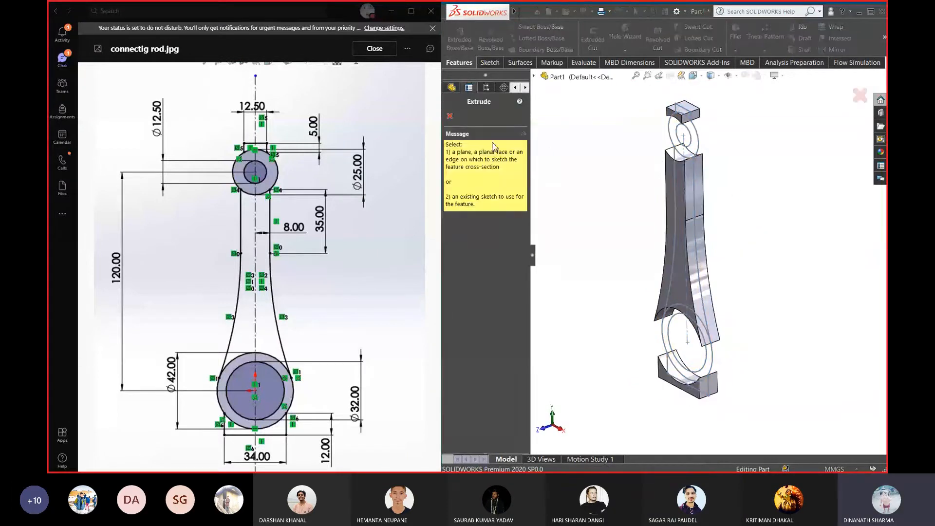
{"action": "left_click", "coordinate": [673, 137]}
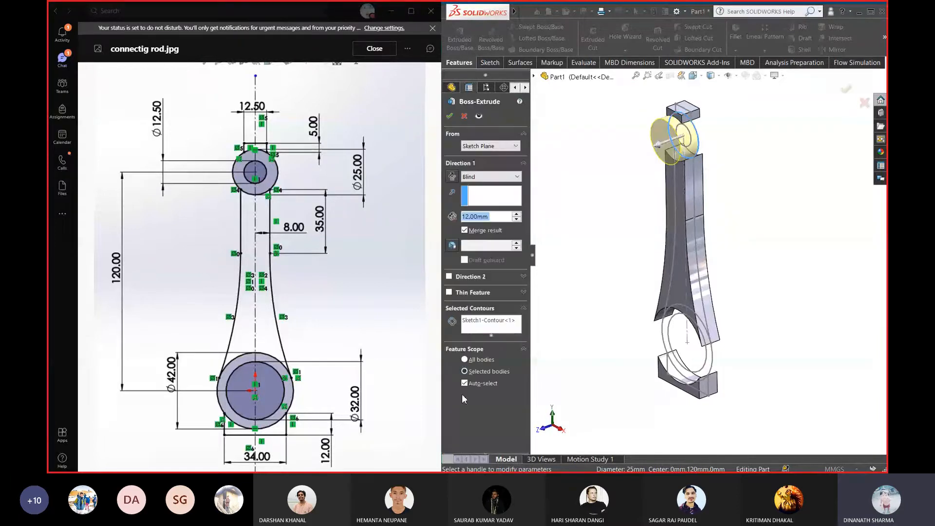
{"action": "left_click", "coordinate": [497, 322]}
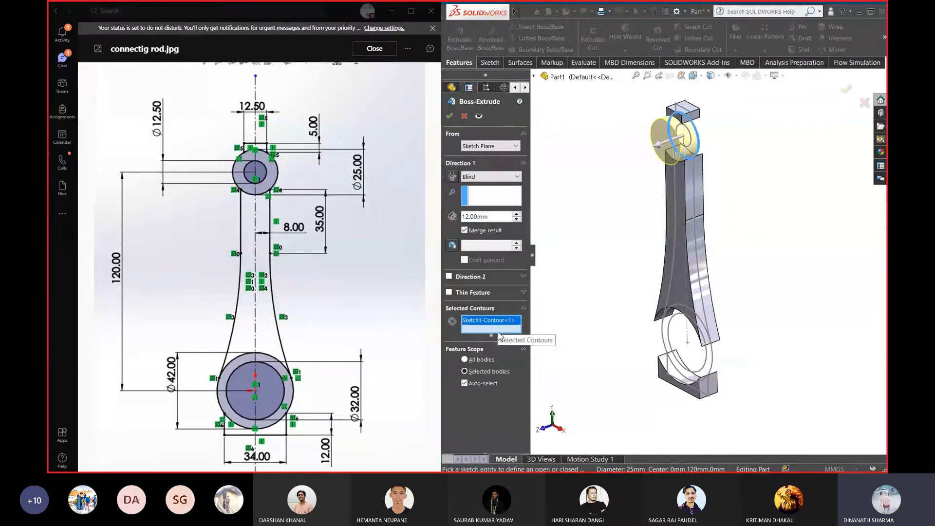
{"action": "key", "text": "Delete"}
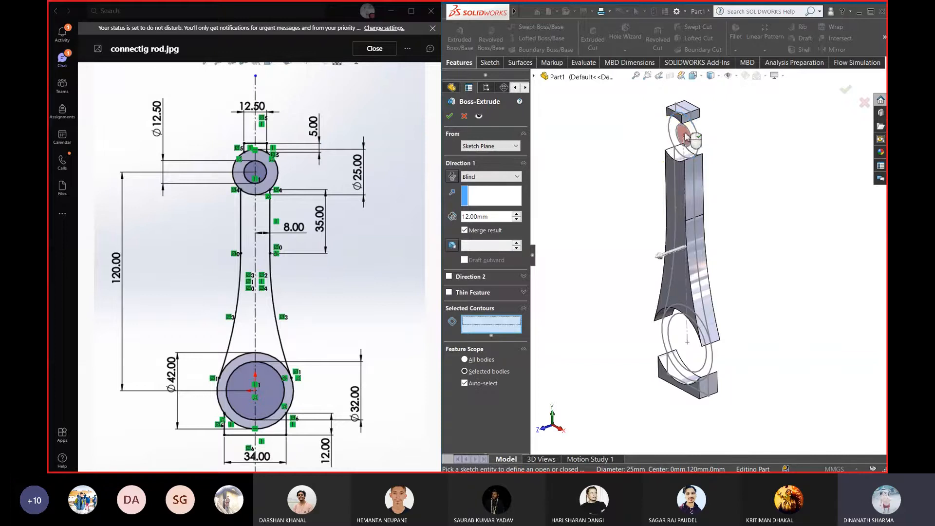
{"action": "left_click", "coordinate": [674, 151]}
{"action": "left_click", "coordinate": [666, 341]}
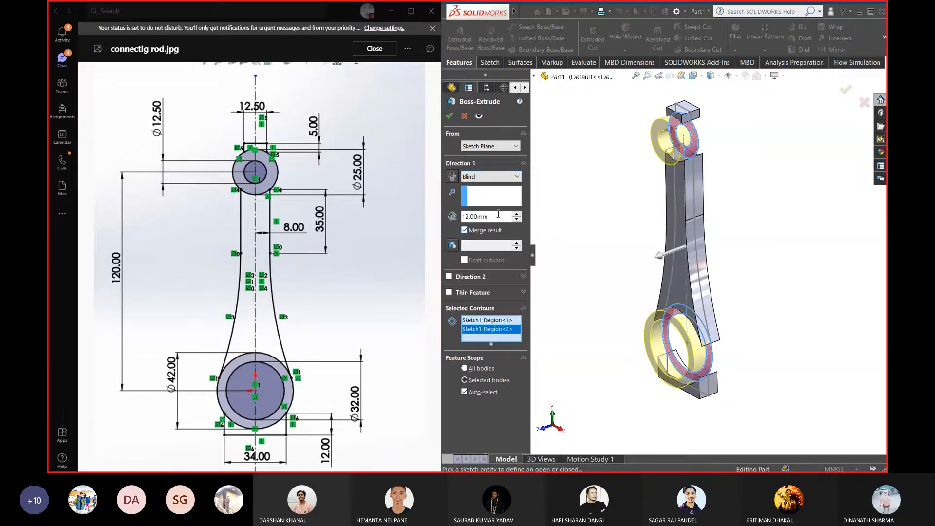
Extrude the small and big ring regions 20 mm with the Mid Plane condition
{"action": "left_click", "coordinate": [503, 177]}
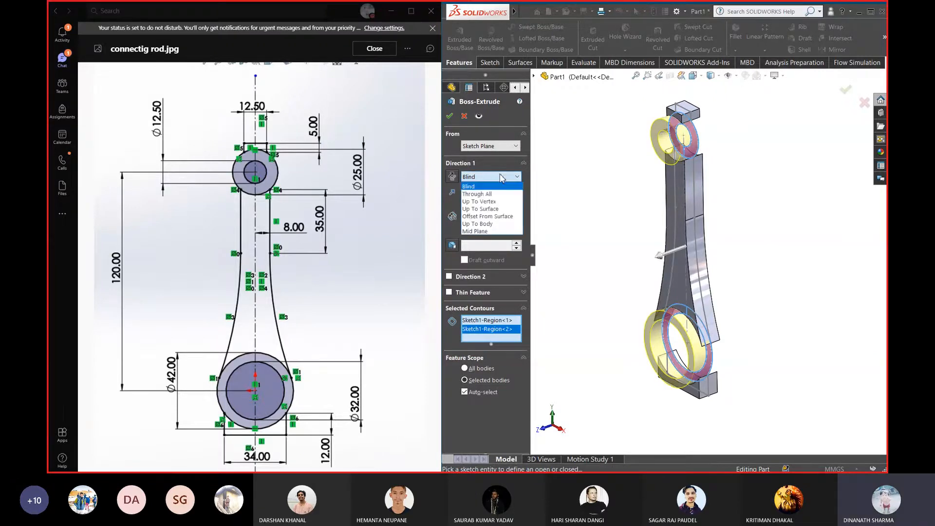
{"action": "left_click", "coordinate": [487, 231]}
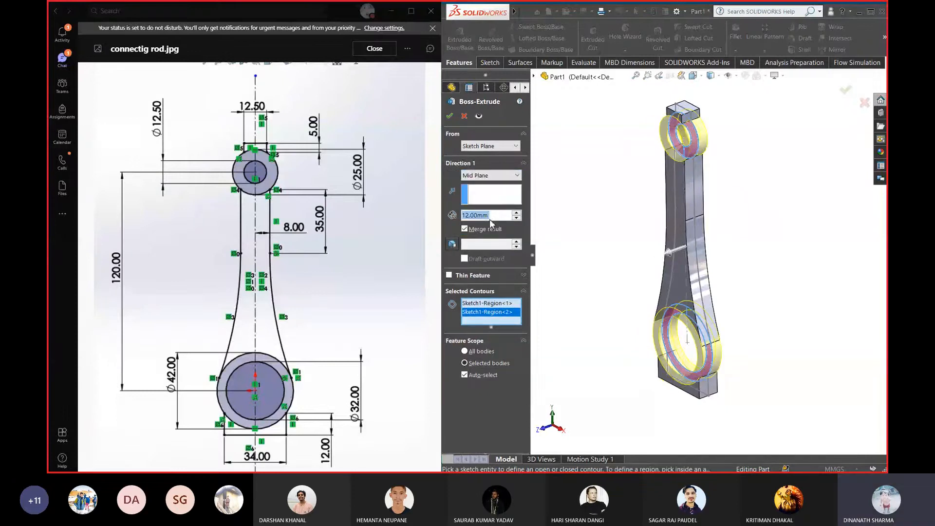
{"action": "type", "text": "20"}
{"action": "key", "text": "Return"}
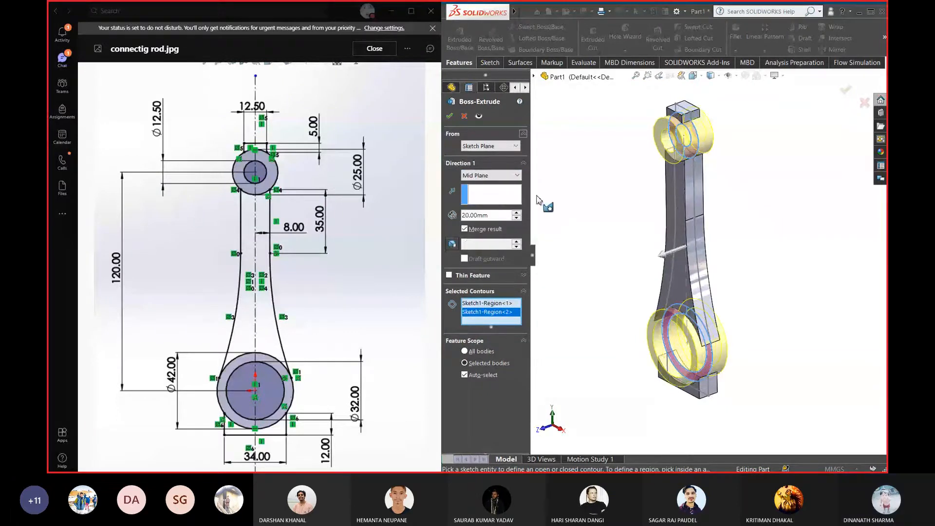
{"action": "left_click", "coordinate": [450, 116]}
{"action": "middle_click_drag", "start_coordinate": [670, 214], "coordinate": [620, 263]}
{"action": "left_click", "coordinate": [725, 246]}
{"action": "scroll", "coordinate": [724, 246], "scroll_direction": "up", "scroll_amount": 2}
{"action": "scroll", "coordinate": [712, 247], "scroll_direction": "down", "scroll_amount": 1}
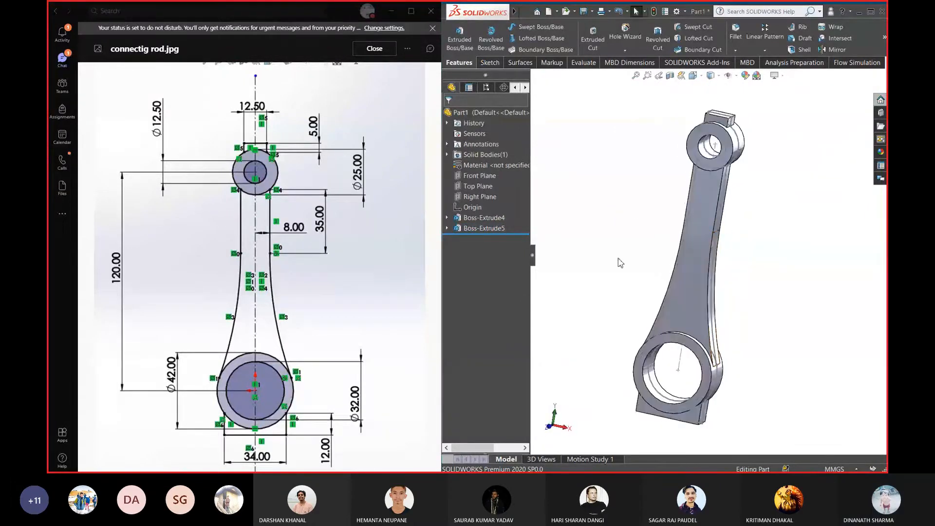
Hide Sketch1 under the Boss-Extrude4 feature
{"action": "left_click", "coordinate": [447, 218]}
{"action": "left_click", "coordinate": [476, 228]}
{"action": "left_click", "coordinate": [487, 214]}
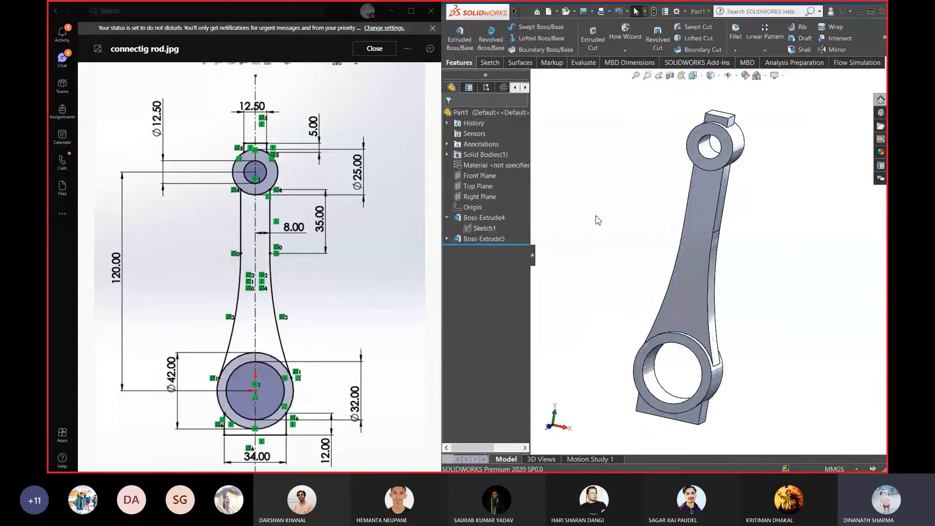
{"action": "middle_click_drag", "start_coordinate": [596, 219], "coordinate": [721, 229]}
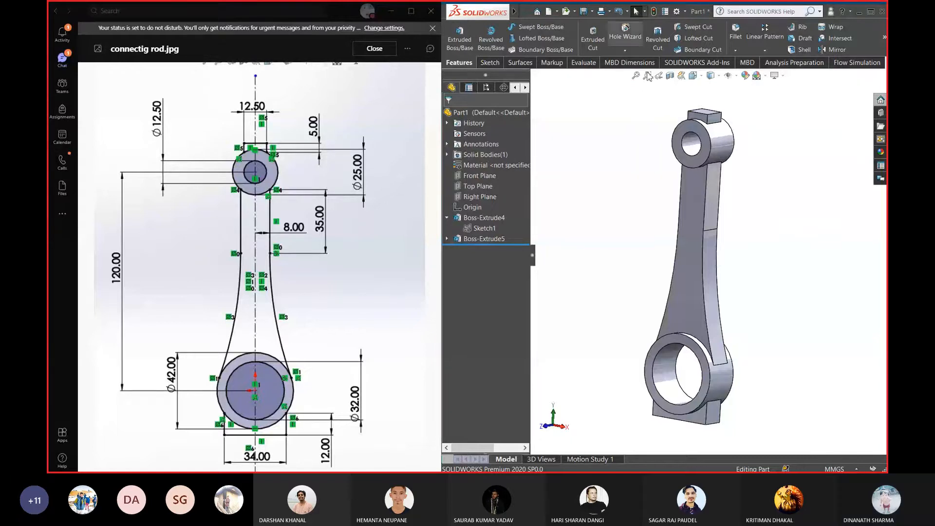
{"action": "key", "text": "super"}
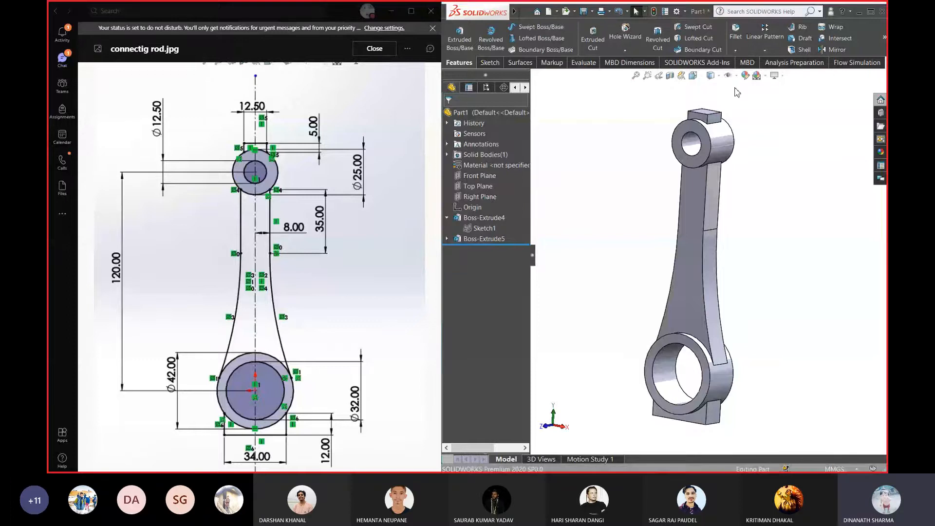
{"action": "key", "text": "super"}
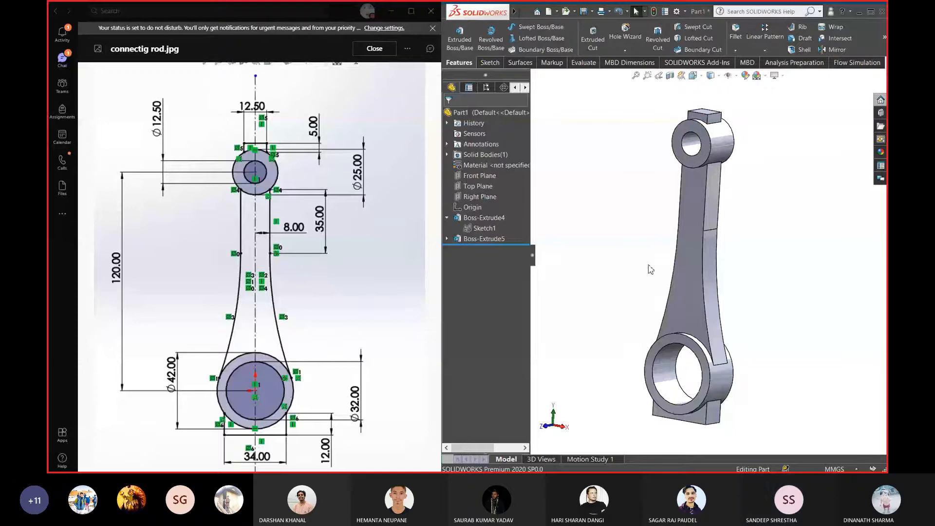
Roll the model back to before Boss-Extrude5, suppress Boss-Extrude4, and open Sketch1 for editing
{"action": "left_click_drag", "start_coordinate": [508, 246], "coordinate": [508, 234]}
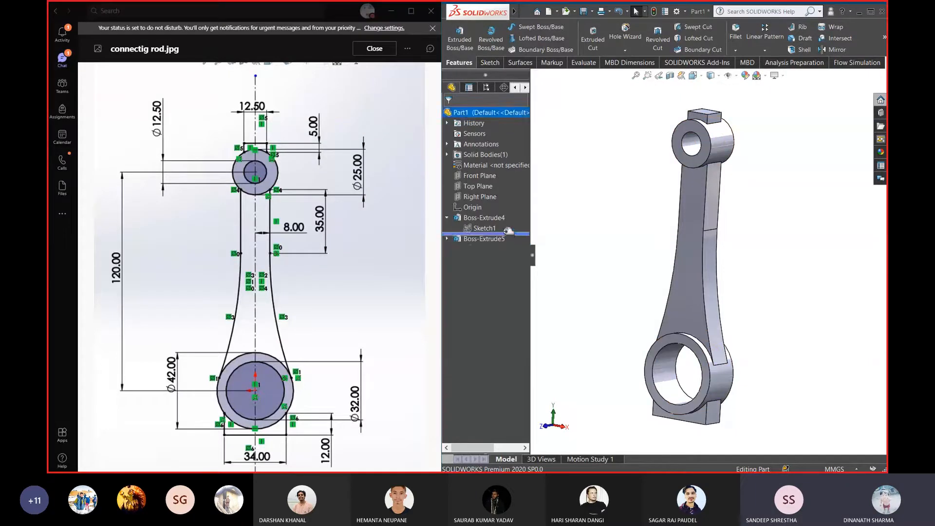
{"action": "left_click", "coordinate": [483, 218]}
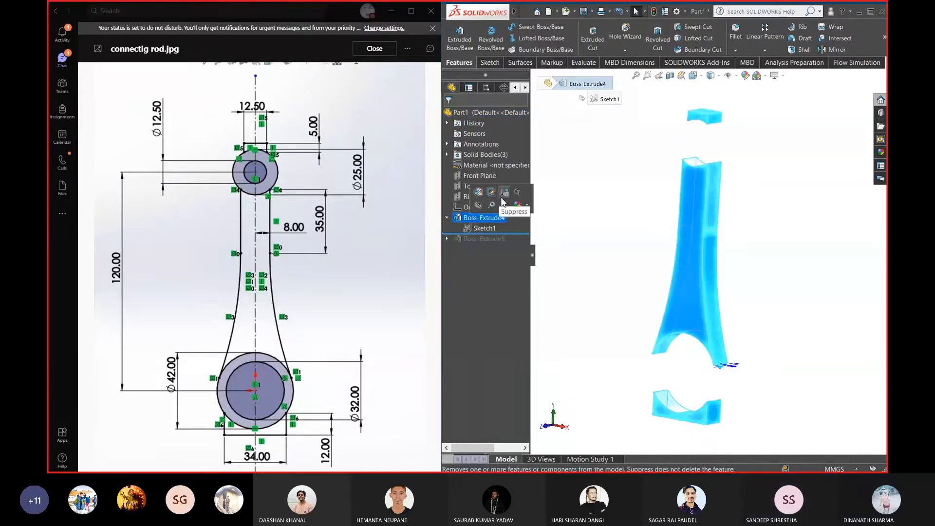
{"action": "left_click", "coordinate": [508, 192]}
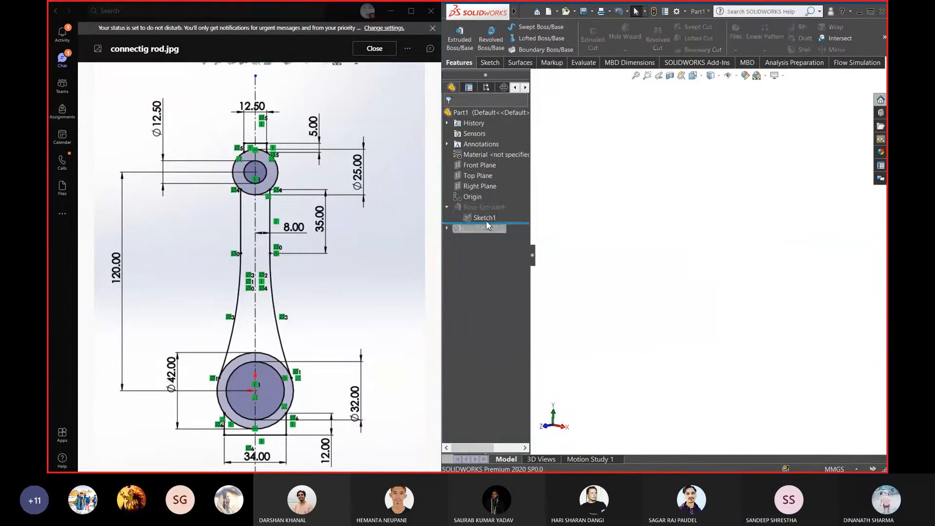
{"action": "left_click", "coordinate": [486, 219]}
{"action": "left_click", "coordinate": [493, 192]}
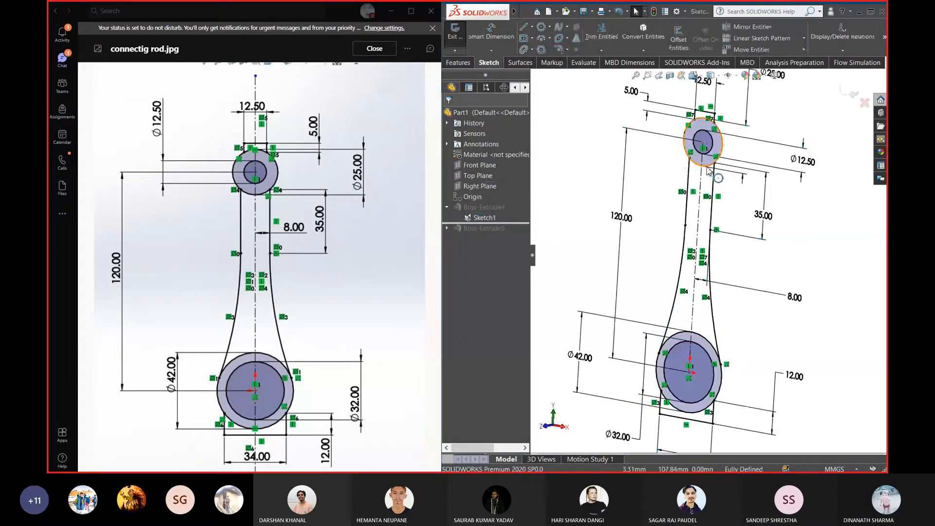
Delete the three lines of the small block outline above the 25 mm circle, including their associated dimensions
{"action": "scroll", "coordinate": [709, 146], "scroll_direction": "down", "scroll_amount": 8}
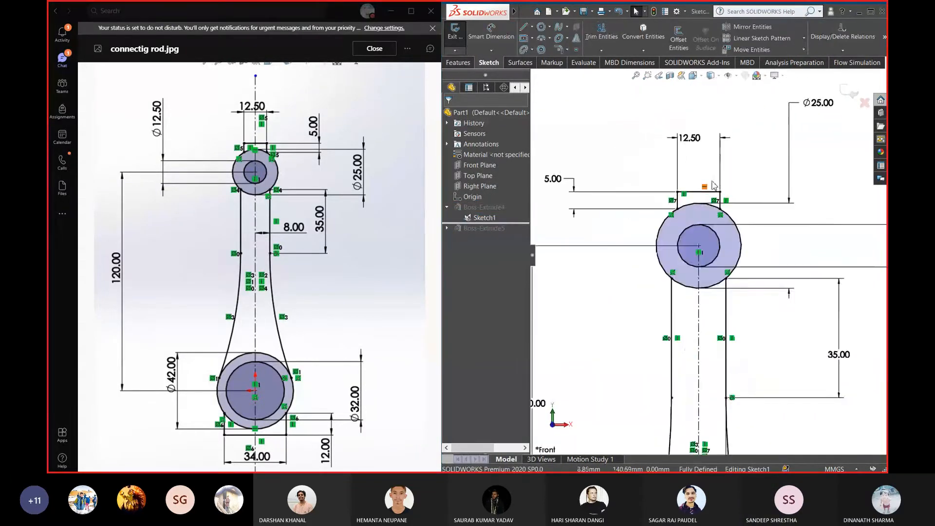
{"action": "left_click", "coordinate": [656, 205]}
{"action": "key", "text": "Delete"}
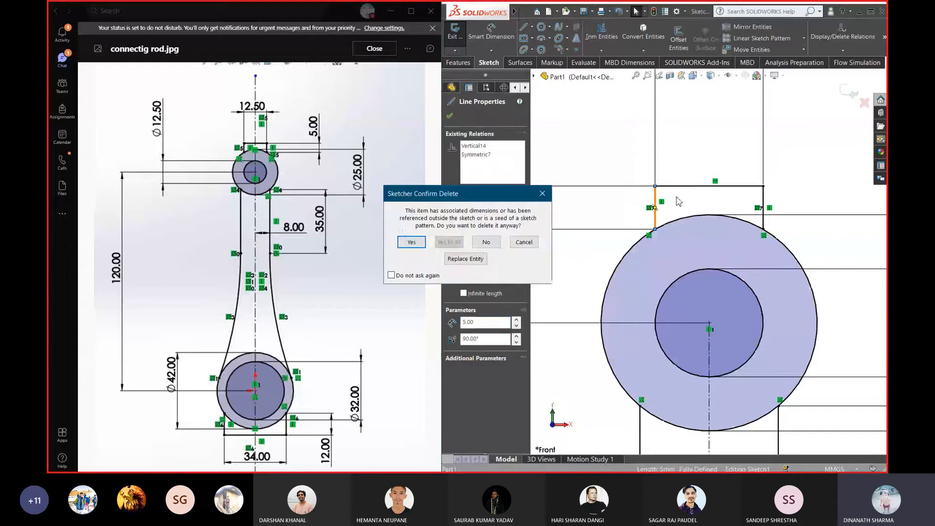
{"action": "left_click", "coordinate": [410, 241]}
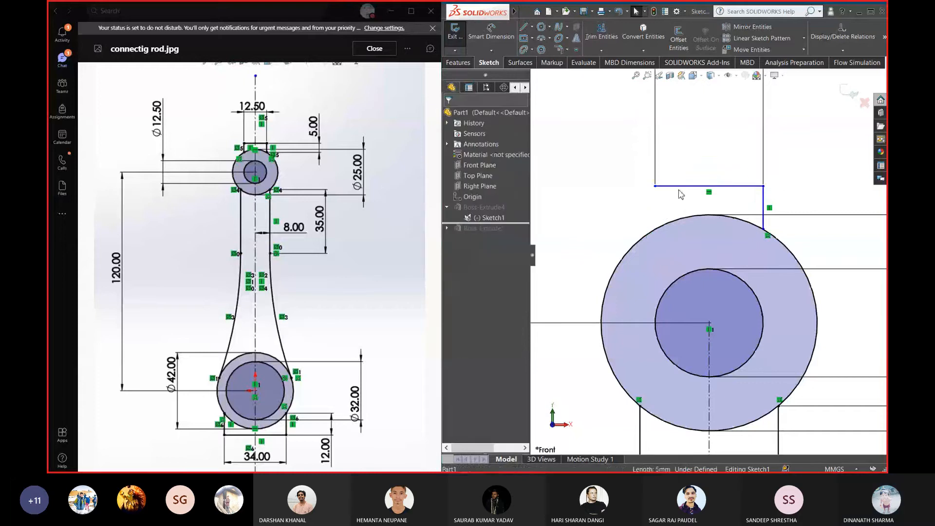
{"action": "left_click", "coordinate": [710, 186]}
{"action": "key", "text": "Delete"}
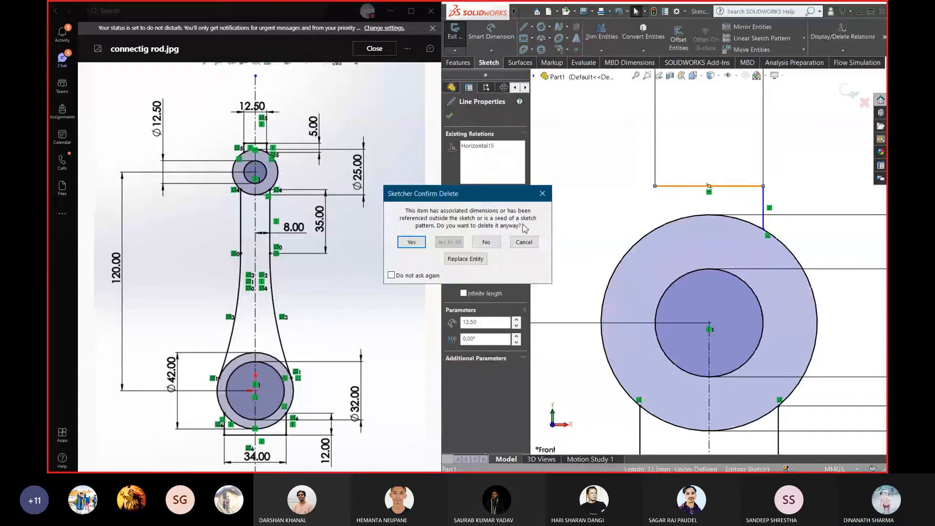
{"action": "left_click", "coordinate": [412, 242]}
{"action": "left_click", "coordinate": [763, 204]}
{"action": "key", "text": "Delete"}
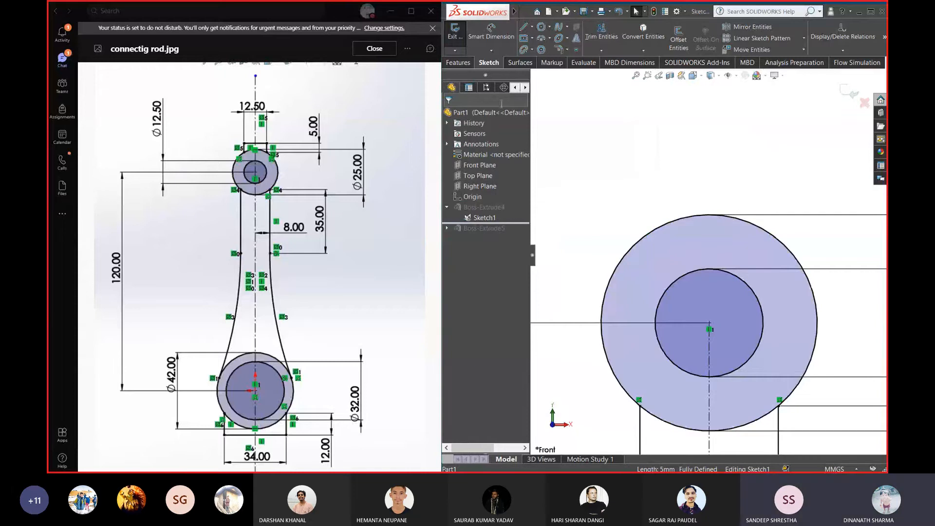
Sketch a three-line open rectangle above the 25 mm circle, about 20.5 mm wide with a left side about 23.2 mm long
{"action": "left_click", "coordinate": [523, 30]}
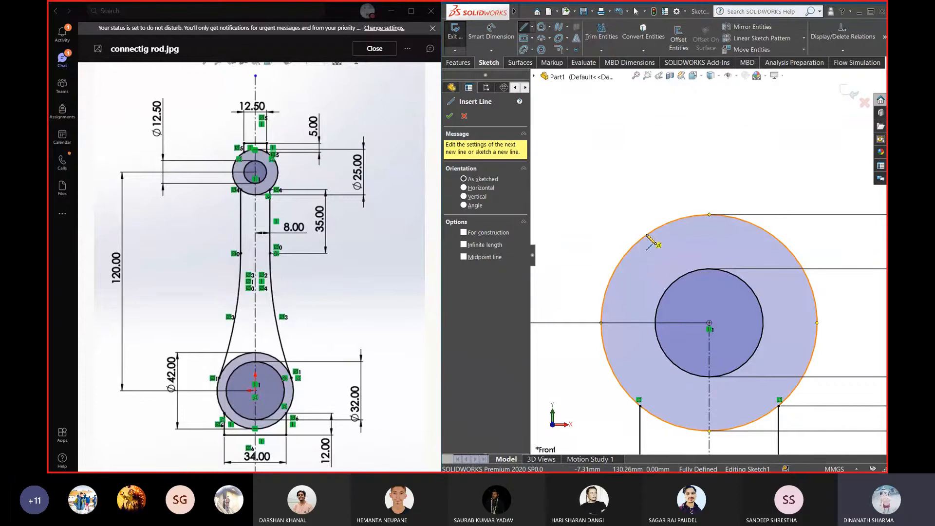
{"action": "left_click", "coordinate": [608, 283]}
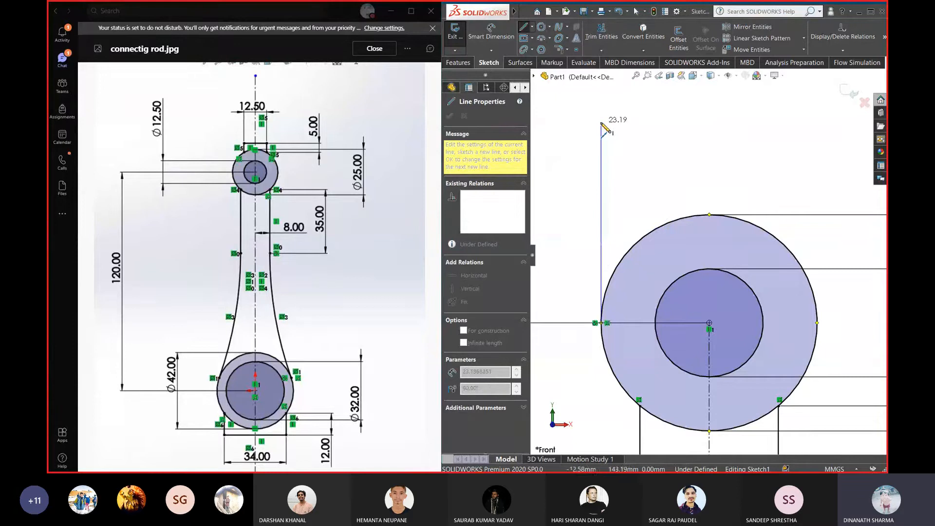
{"action": "left_click", "coordinate": [601, 122]}
{"action": "left_click", "coordinate": [779, 122]}
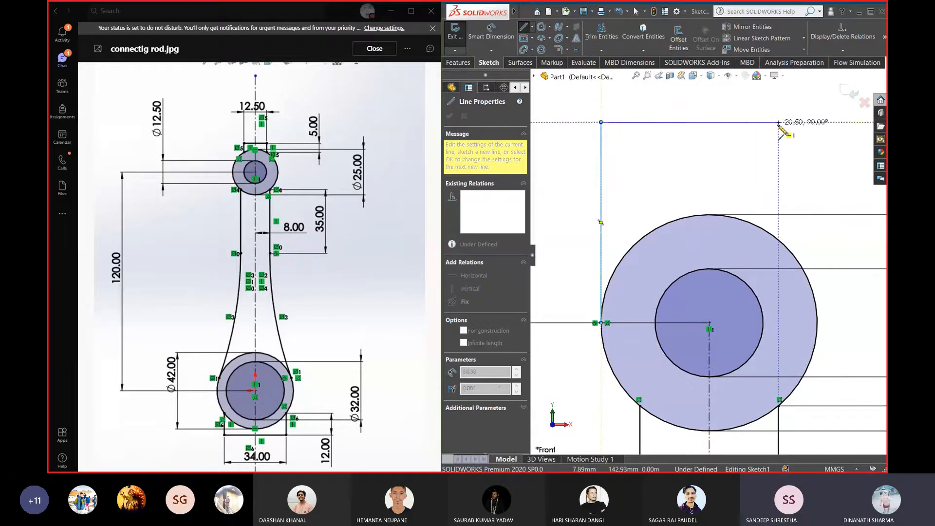
{"action": "left_click", "coordinate": [779, 239]}
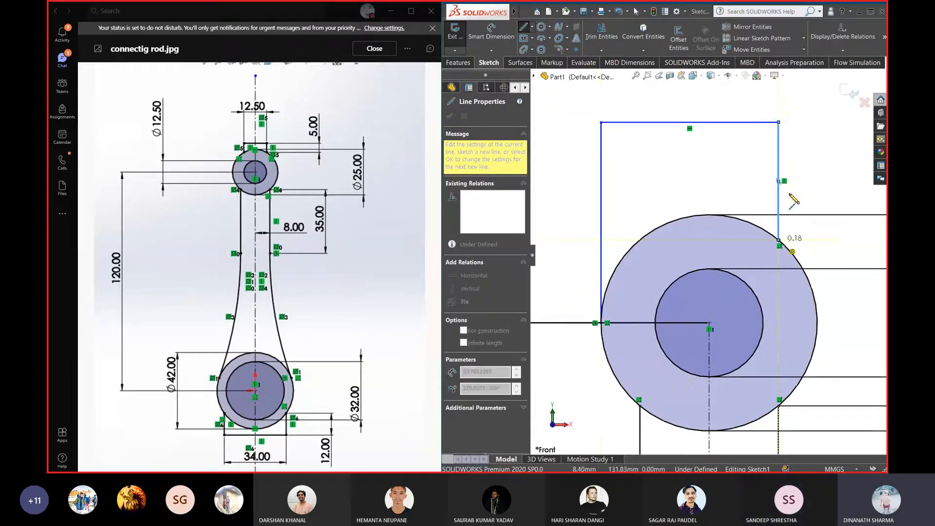
{"action": "right_click", "coordinate": [817, 133]}
{"action": "left_click", "coordinate": [828, 139]}
{"action": "scroll", "coordinate": [710, 255], "scroll_direction": "up", "scroll_amount": 3}
{"action": "scroll", "coordinate": [692, 218], "scroll_direction": "down", "scroll_amount": 3}
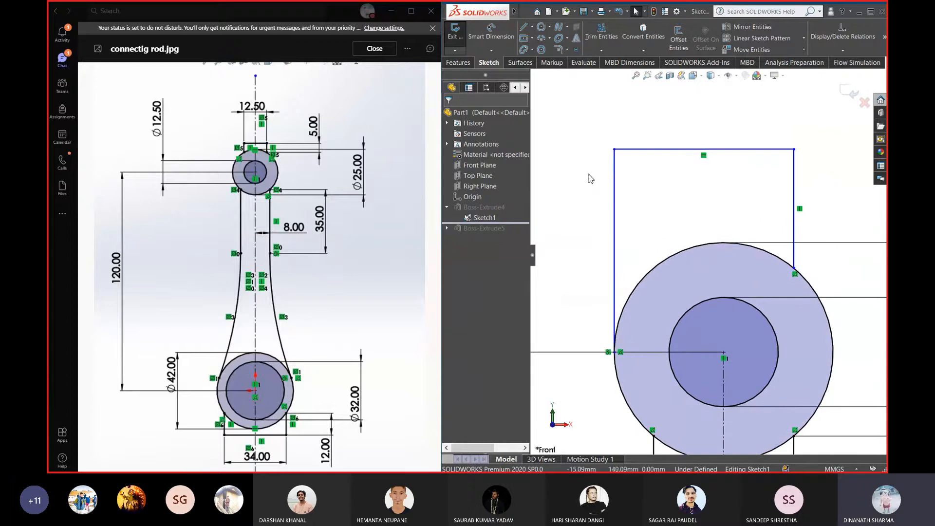
Make the rectangle's two vertical sides symmetric about the rod's vertical centerline
{"action": "left_click", "coordinate": [614, 314]}
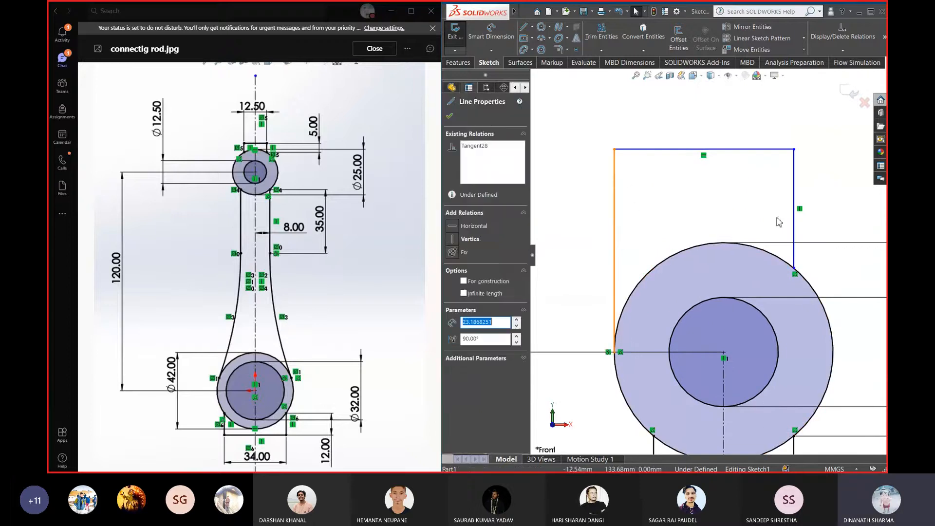
{"action": "left_click", "coordinate": [795, 197], "text": "ctrl"}
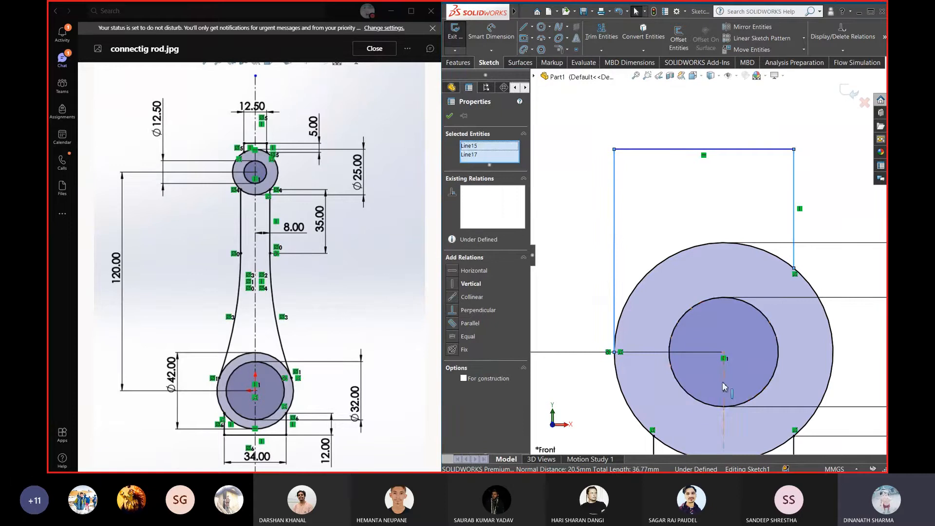
{"action": "left_click", "coordinate": [725, 387], "text": "ctrl"}
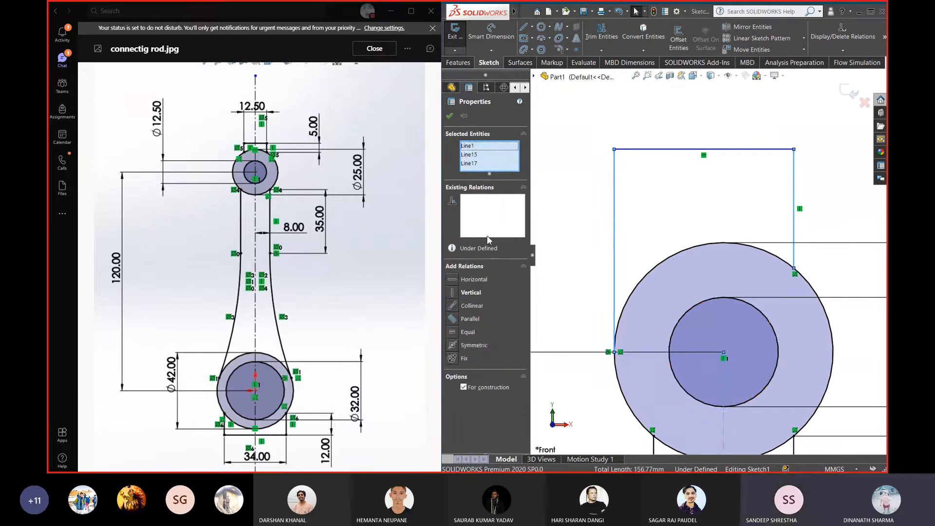
{"action": "left_click", "coordinate": [456, 347]}
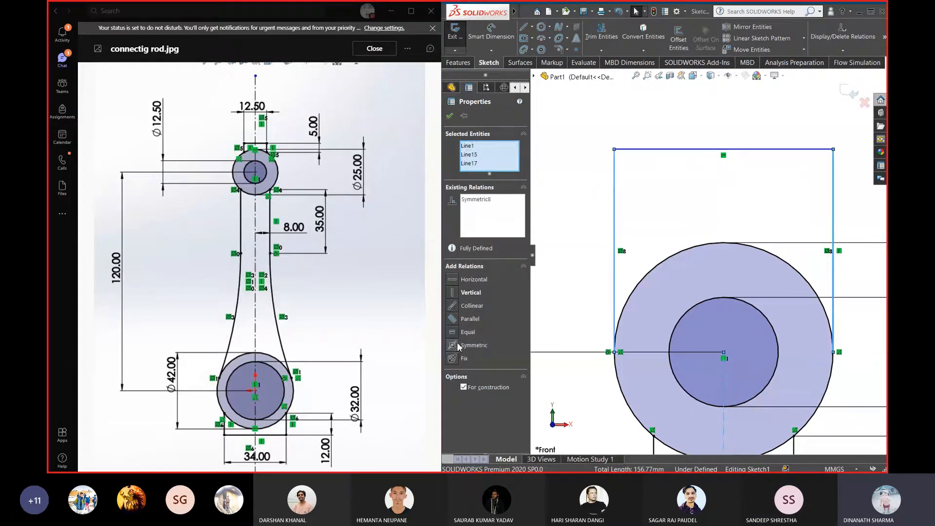
{"action": "left_click", "coordinate": [580, 316]}
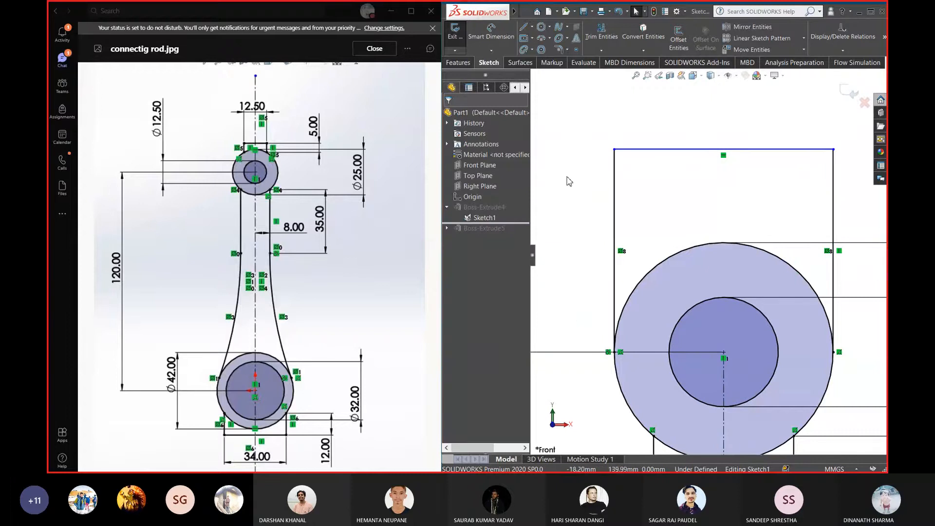
Dimension the rectangle's left side as 5 mm and place a width dimension on its upper line
{"action": "right_click_drag", "start_coordinate": [580, 168], "coordinate": [581, 146]}
{"action": "left_click", "coordinate": [614, 229]}
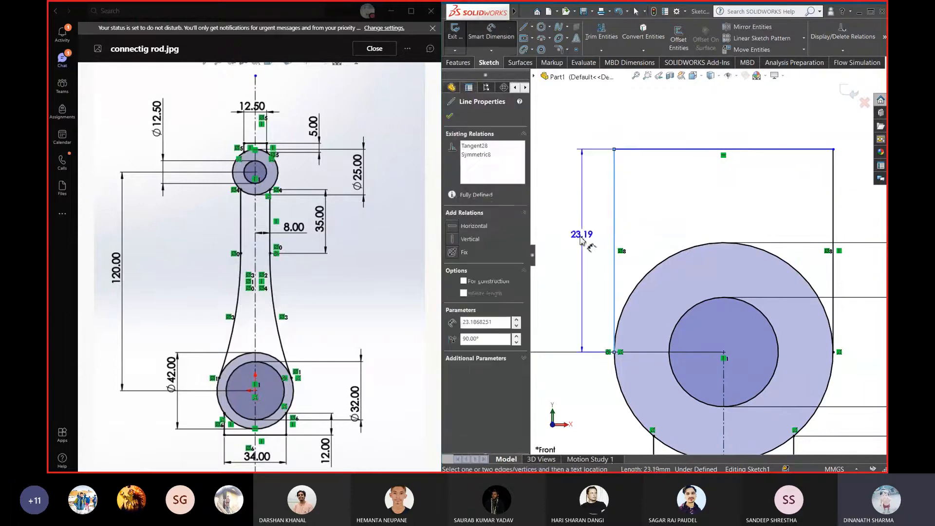
{"action": "left_click", "coordinate": [578, 239]}
{"action": "type", "text": "5"}
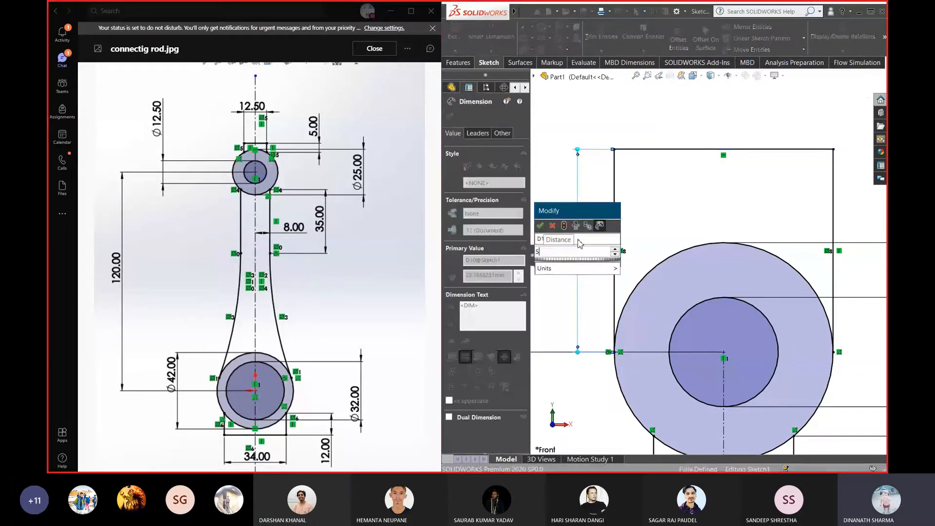
{"action": "key", "text": "Return"}
{"action": "left_click", "coordinate": [691, 308]}
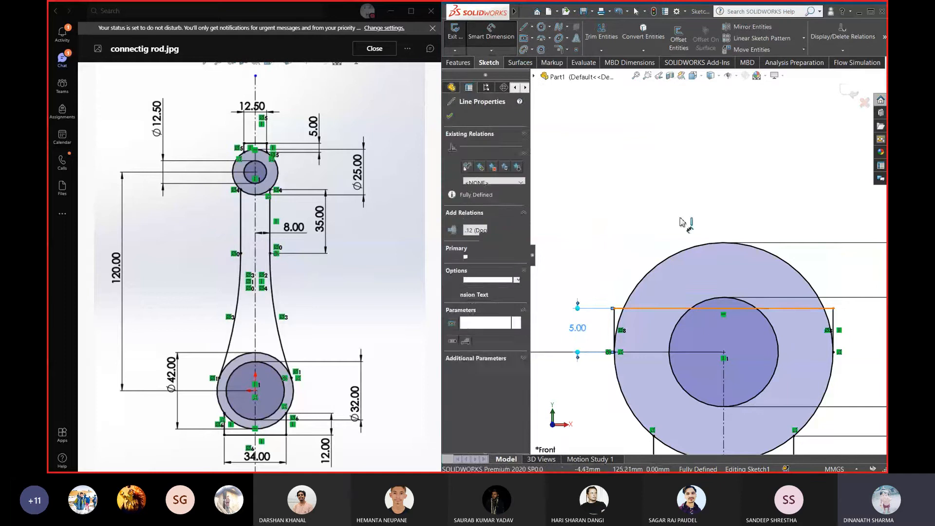
{"action": "left_click", "coordinate": [686, 169]}
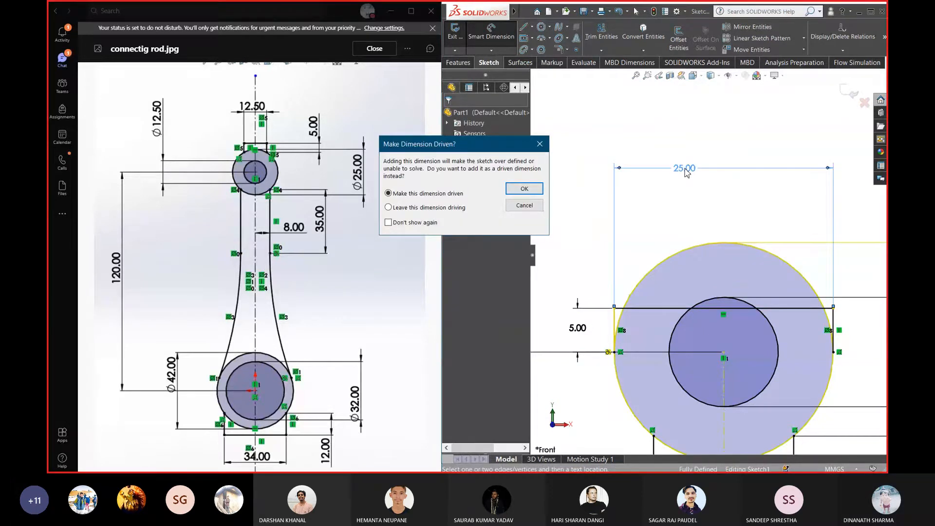
Add the width of the horizontal line across the small-end circle as a driven dimension
{"action": "left_click", "coordinate": [524, 189]}
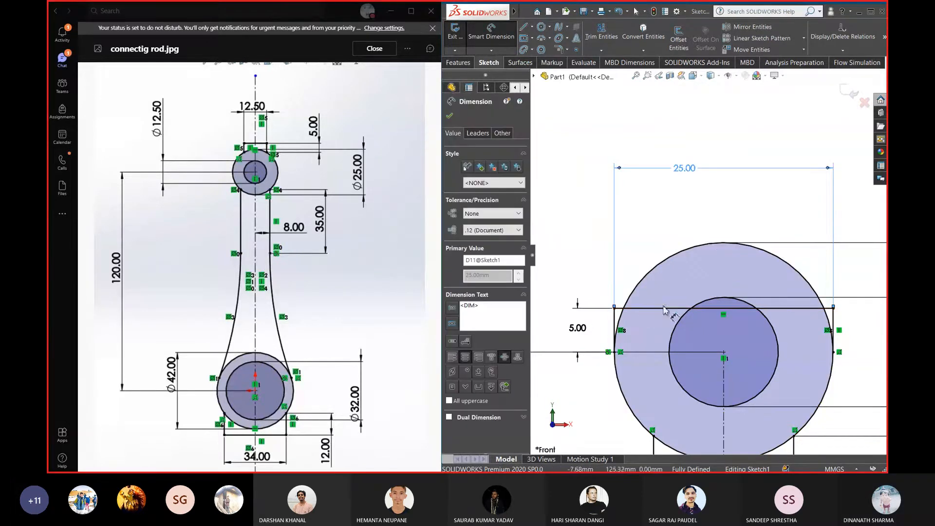
{"action": "key", "text": "Escape"}
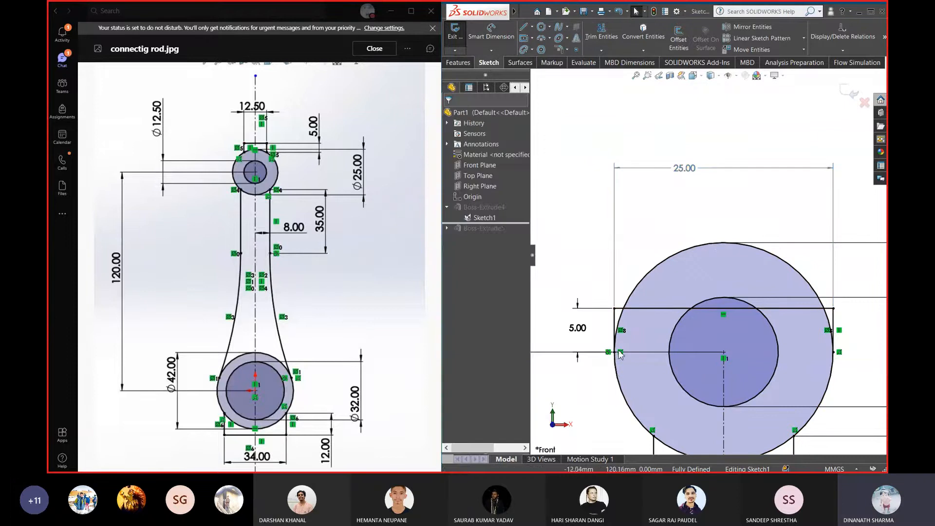
Delete the coincident relation tying the left side line to the outer small-end circle and move the horizontal line above the circle
{"action": "left_click", "coordinate": [620, 354]}
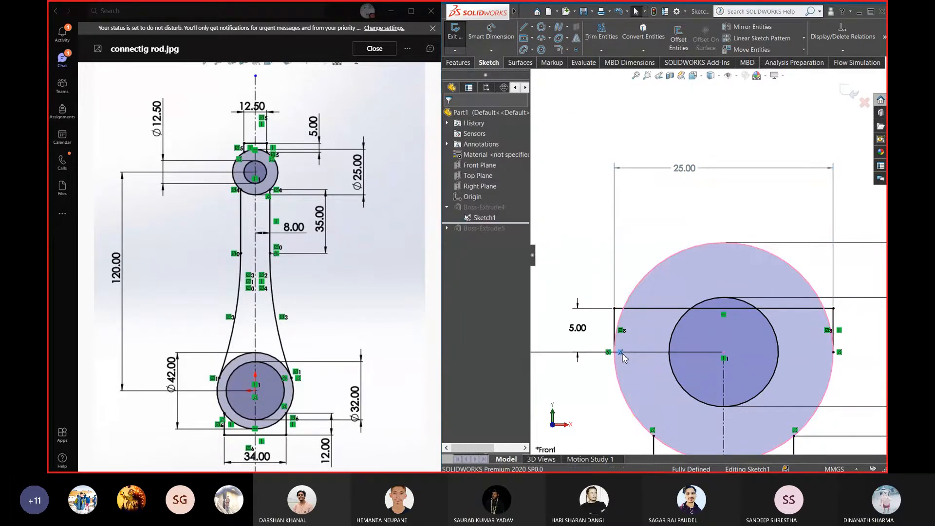
{"action": "key", "text": "Delete"}
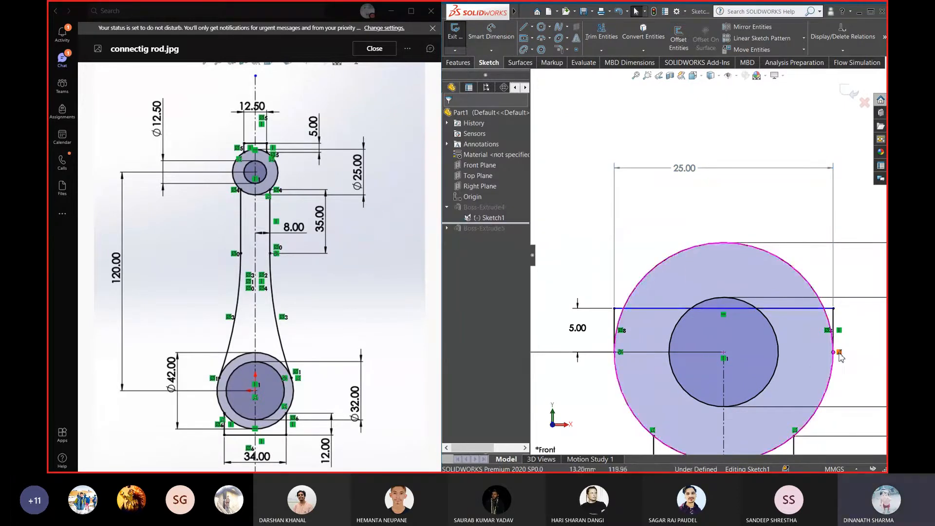
{"action": "left_click_drag", "start_coordinate": [753, 308], "coordinate": [741, 141]}
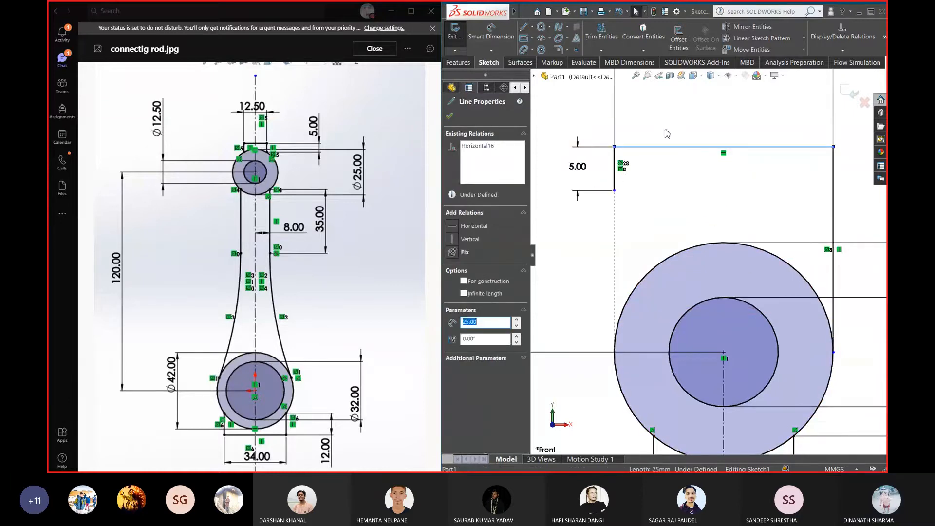
Try to dimension the width of the horizontal line above the small-end circle
{"action": "right_click_drag", "start_coordinate": [667, 133], "coordinate": [667, 100]}
{"action": "left_click", "coordinate": [720, 146]}
{"action": "left_click", "coordinate": [721, 110]}
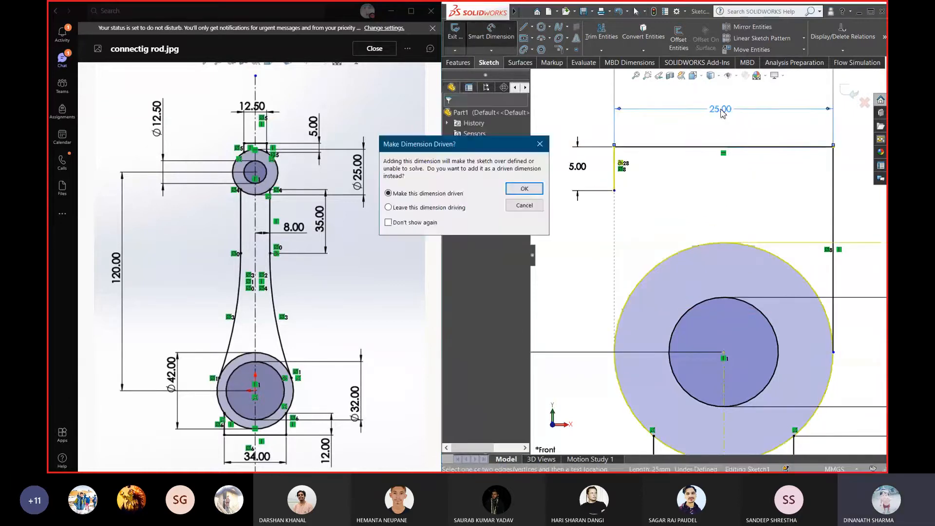
{"action": "left_click", "coordinate": [533, 210]}
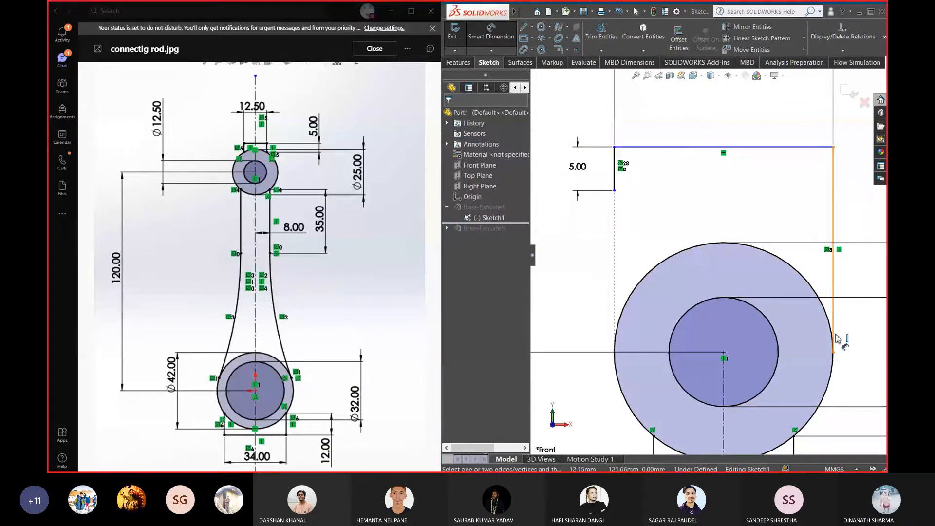
{"action": "key", "text": "Escape"}
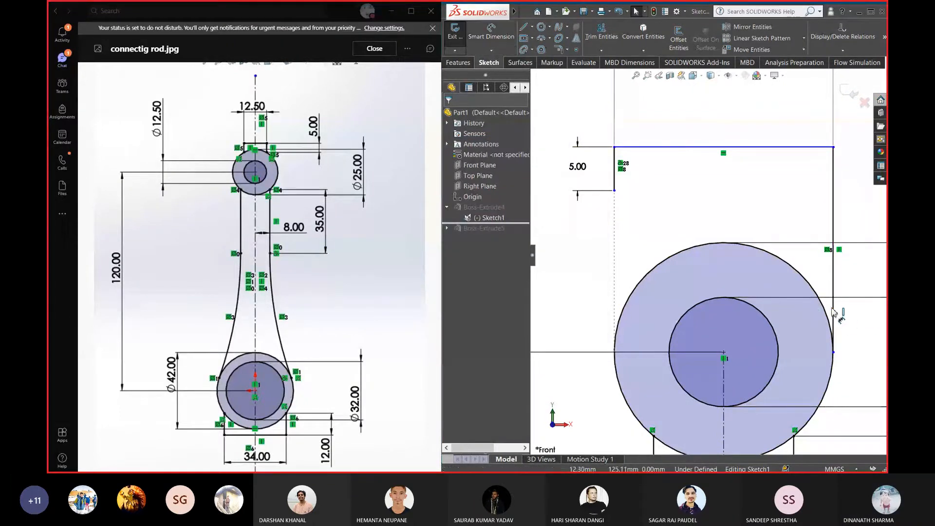
Delete the left side line, the horizontal line and the right side line above the small-end circle
{"action": "left_click", "coordinate": [616, 180]}
{"action": "key", "text": "Delete"}
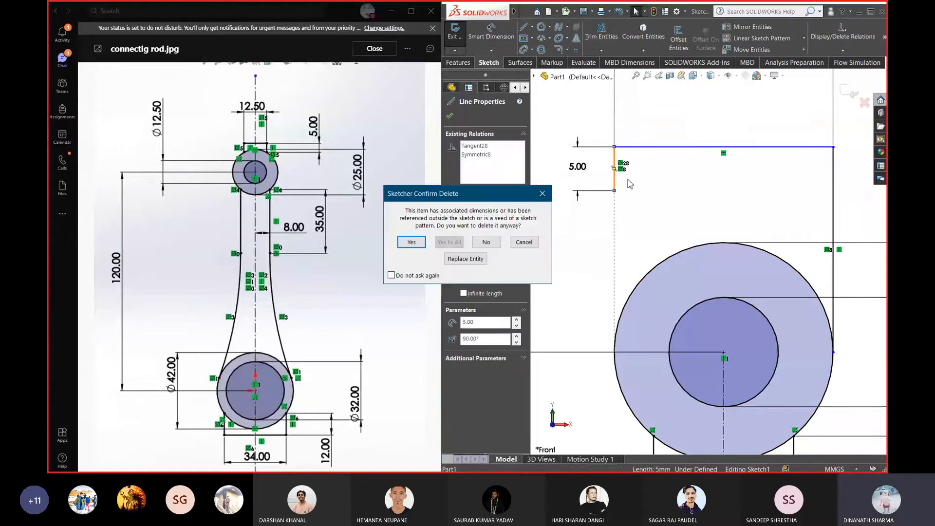
{"action": "left_click", "coordinate": [421, 246]}
{"action": "left_click", "coordinate": [689, 148]}
{"action": "key", "text": "Delete"}
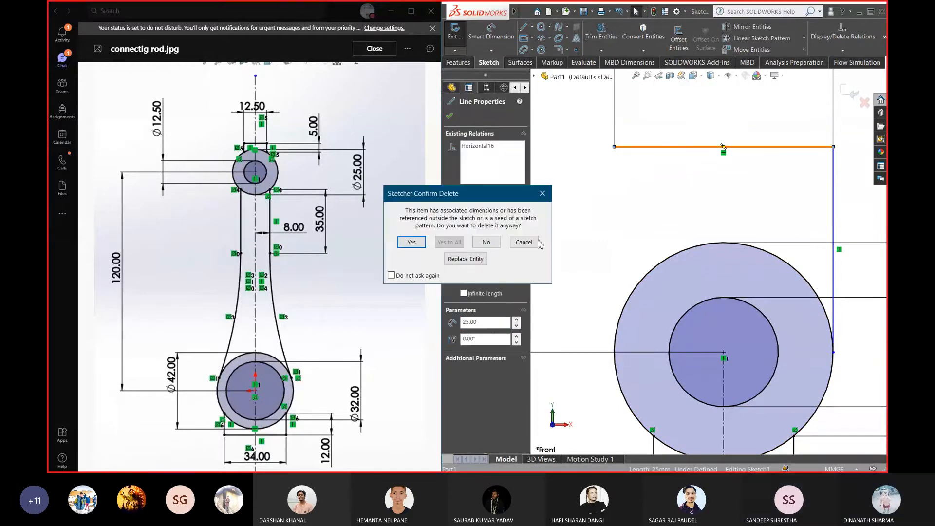
{"action": "left_click", "coordinate": [411, 242]}
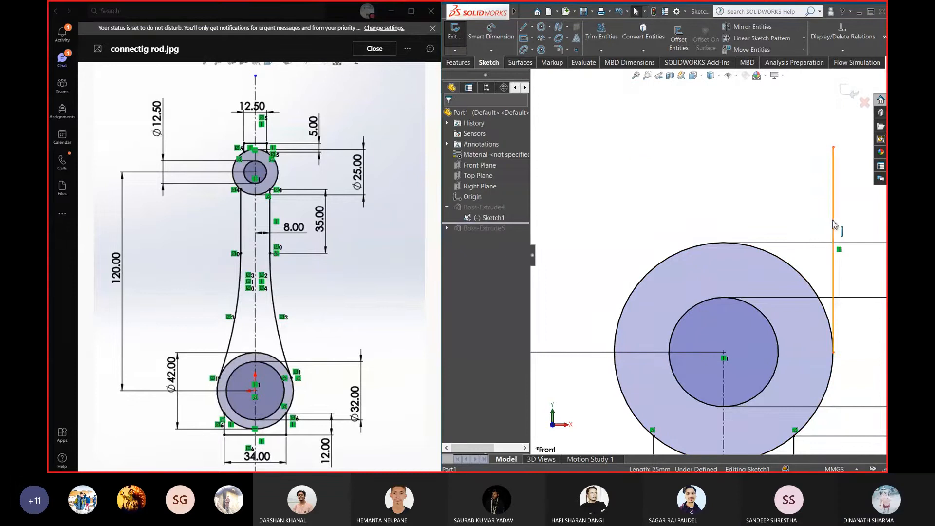
{"action": "left_click", "coordinate": [834, 224]}
{"action": "key", "text": "Delete"}
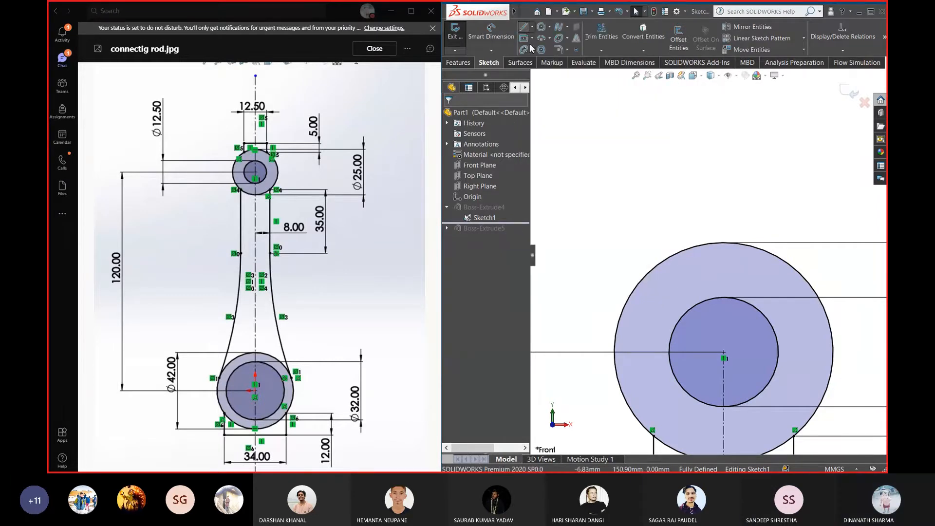
Sketch three connected lines above the small end, starting and ending on the outer circle with a horizontal line across the top
{"action": "left_click", "coordinate": [523, 27]}
{"action": "left_click", "coordinate": [622, 312]}
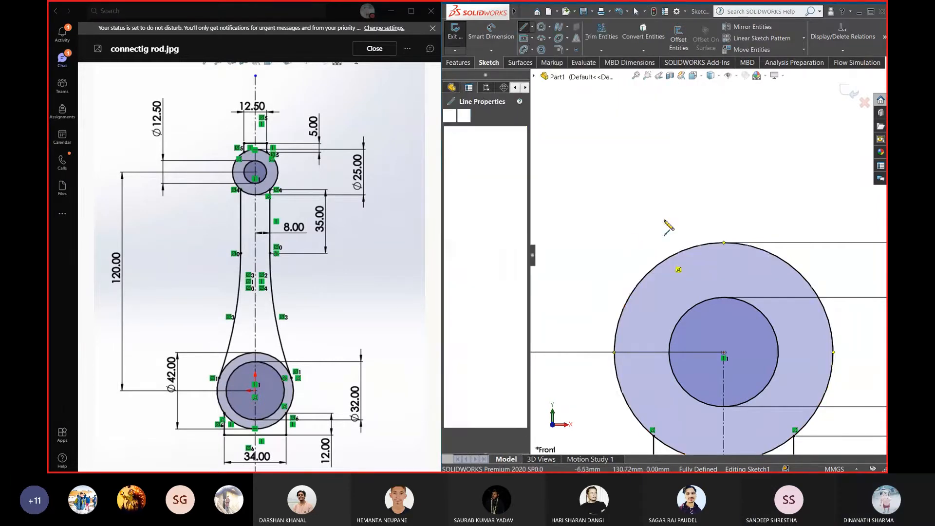
{"action": "left_click", "coordinate": [667, 195]}
{"action": "left_click", "coordinate": [783, 194]}
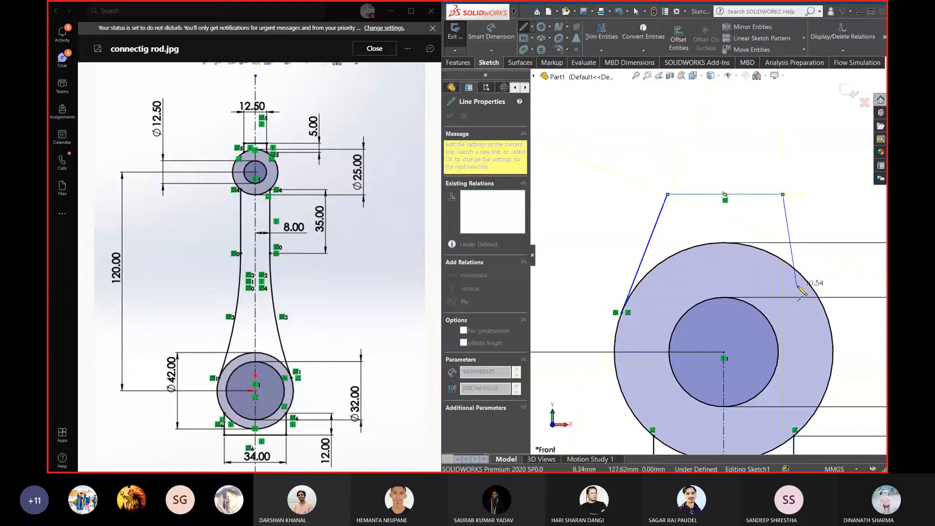
{"action": "left_click", "coordinate": [802, 277]}
{"action": "right_click", "coordinate": [735, 142]}
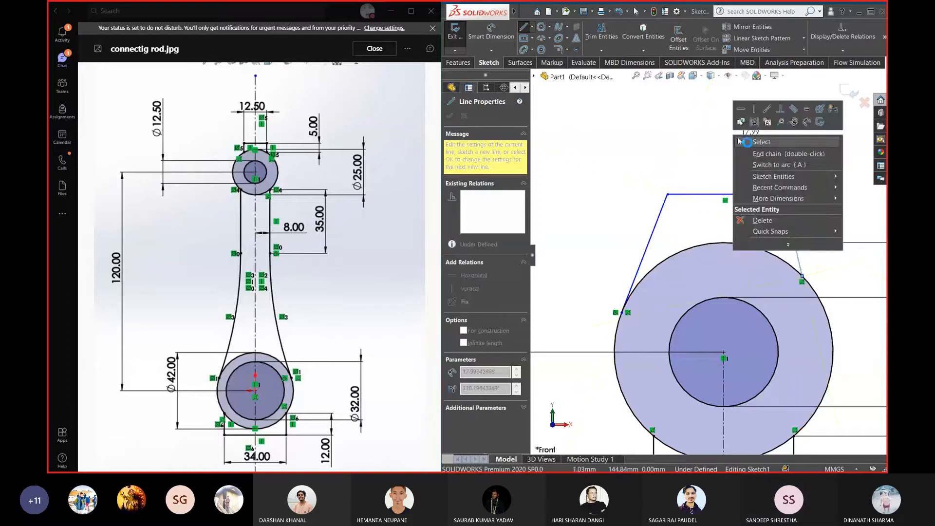
{"action": "left_click", "coordinate": [745, 142]}
{"action": "right_click_drag", "start_coordinate": [629, 238], "coordinate": [626, 212]}
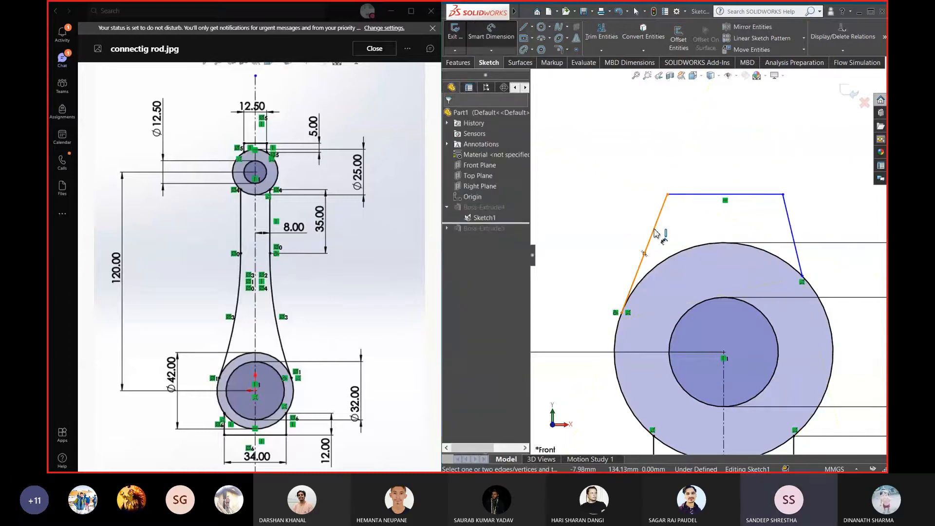
{"action": "key", "text": "Escape"}
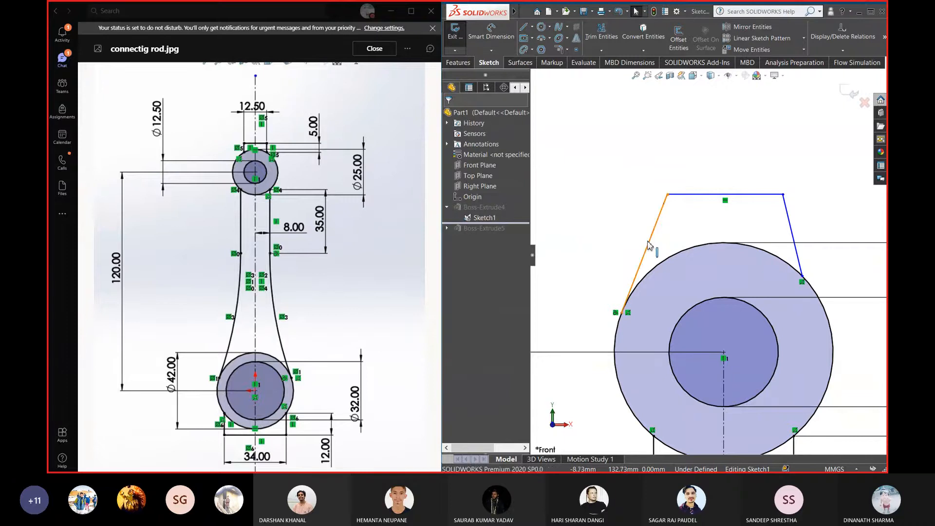
Apply a vertical relation to both slanted side lines above the small-end circle
{"action": "left_click", "coordinate": [646, 253]}
{"action": "left_click", "coordinate": [792, 224], "text": "ctrl"}
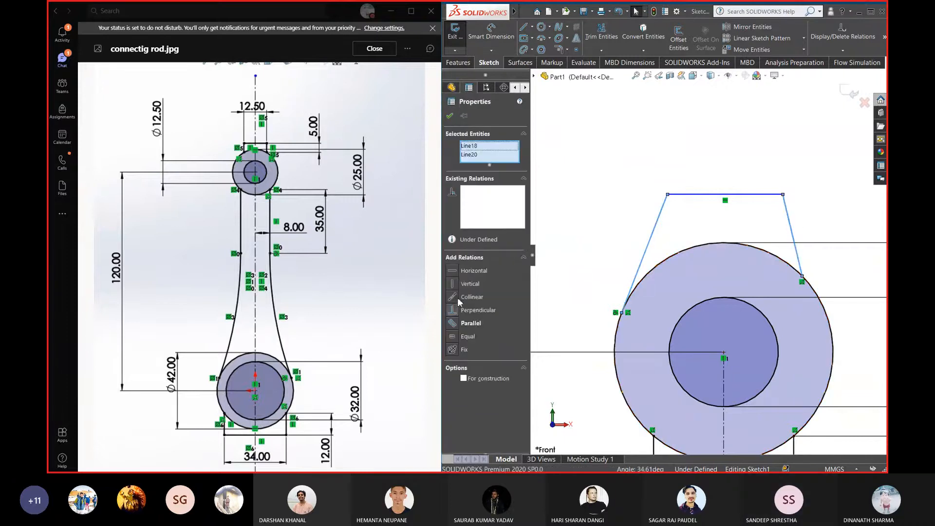
{"action": "left_click", "coordinate": [453, 284]}
{"action": "left_click", "coordinate": [595, 212]}
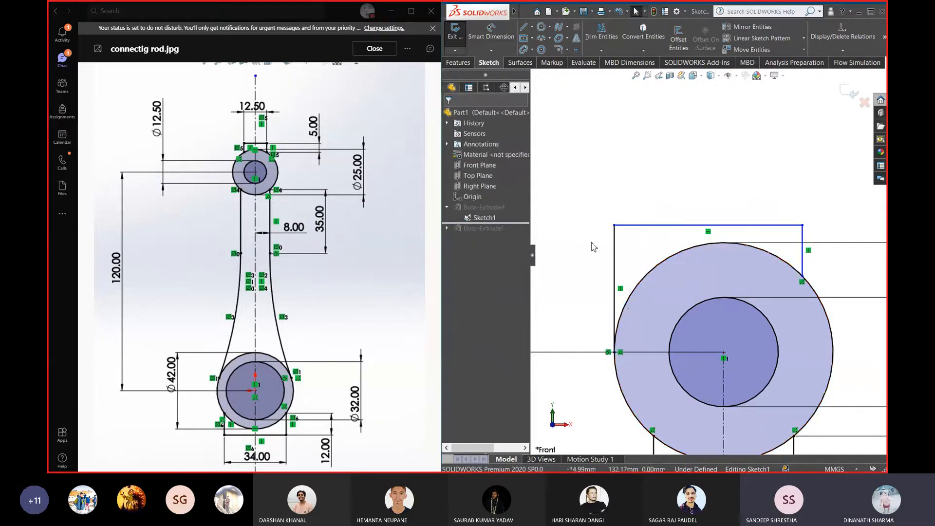
Delete the coincident relation between the left side line's lower end and the outer circle, and move that endpoint upward
{"action": "left_click_drag", "start_coordinate": [614, 353], "coordinate": [597, 326]}
{"action": "left_click", "coordinate": [587, 320]}
{"action": "left_click", "coordinate": [597, 326]}
{"action": "left_click", "coordinate": [620, 352]}
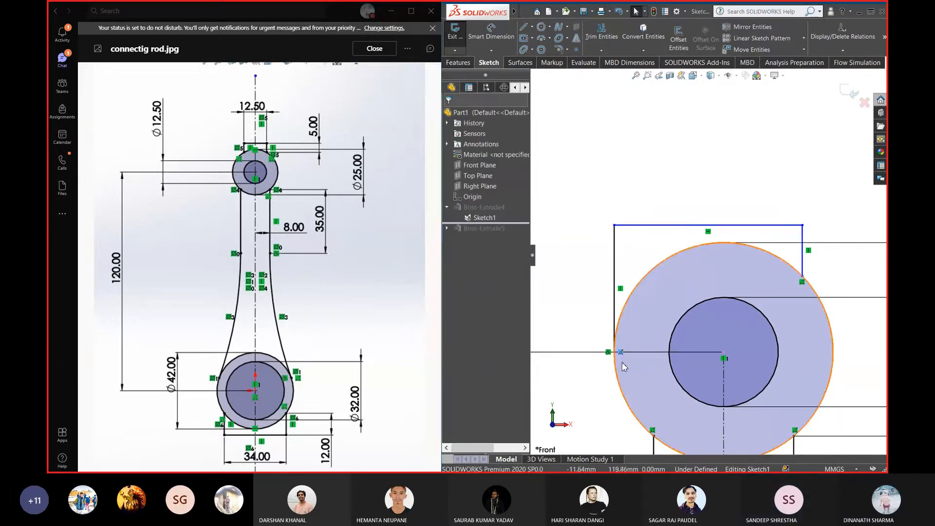
{"action": "key", "text": "Delete"}
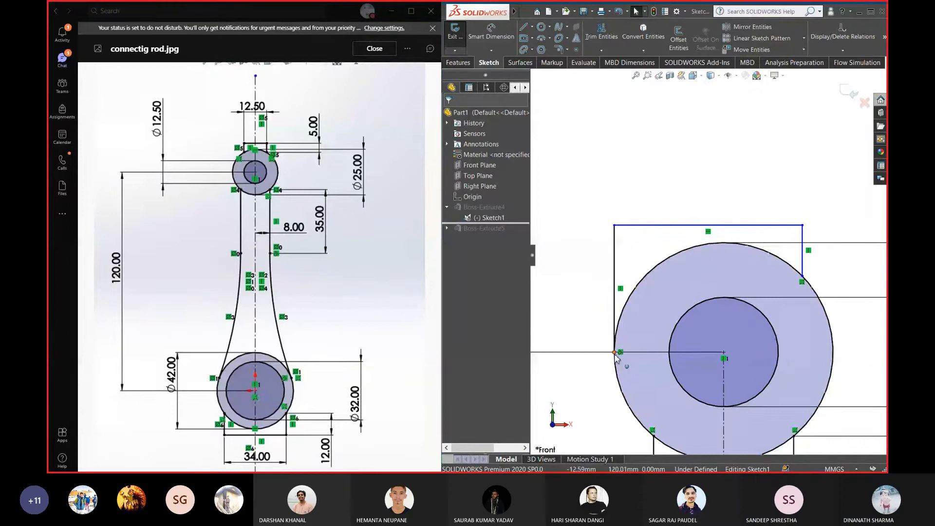
{"action": "left_click_drag", "start_coordinate": [615, 352], "coordinate": [615, 327]}
{"action": "left_click_drag", "start_coordinate": [628, 293], "coordinate": [627, 291]}
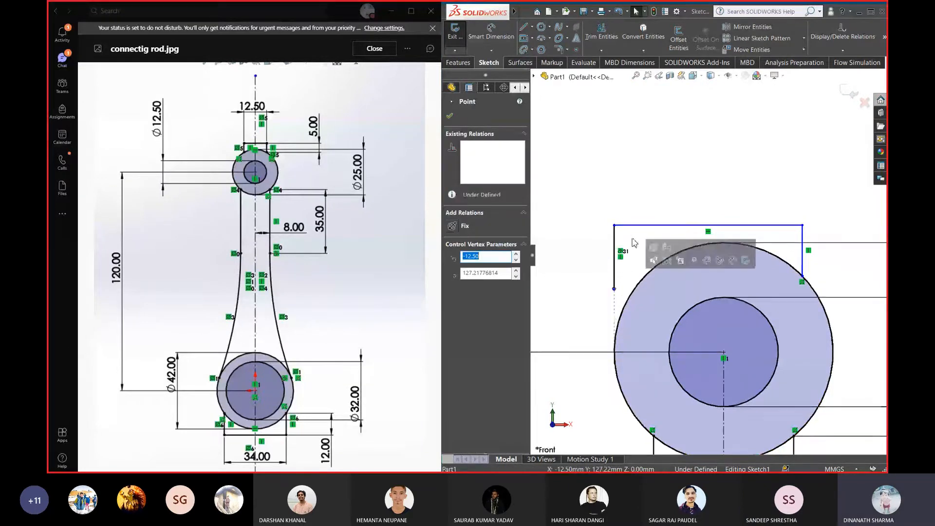
Dimension the left side line's length as 5 mm
{"action": "left_click", "coordinate": [614, 266]}
{"action": "left_click", "coordinate": [564, 265]}
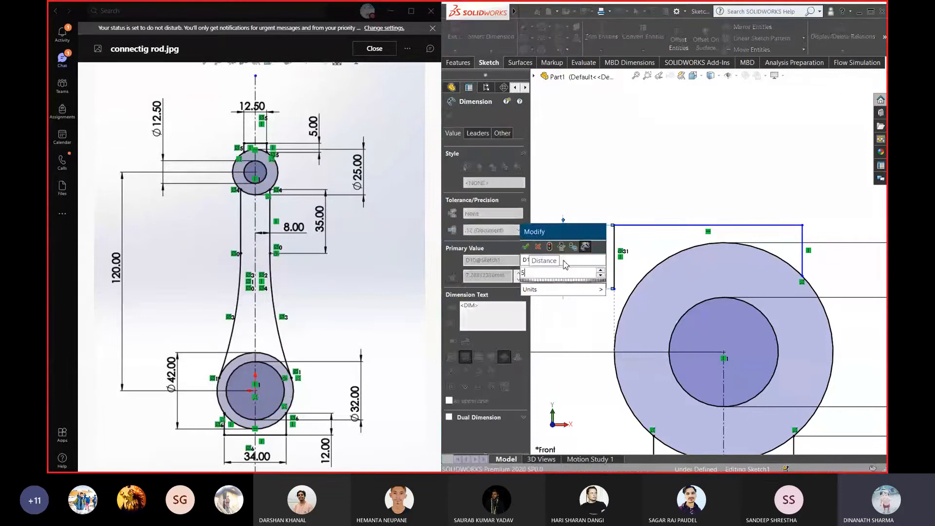
{"action": "type", "text": "5"}
{"action": "key", "text": "Return"}
Dimension the top horizontal line's width as 12.5 mm
{"action": "left_click", "coordinate": [675, 229]}
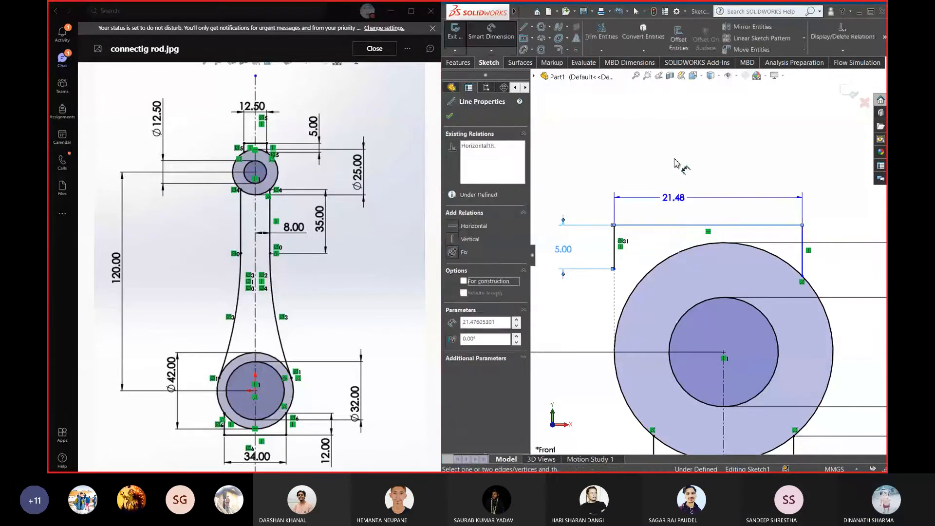
{"action": "left_click", "coordinate": [677, 159]}
{"action": "type", "text": "32"}
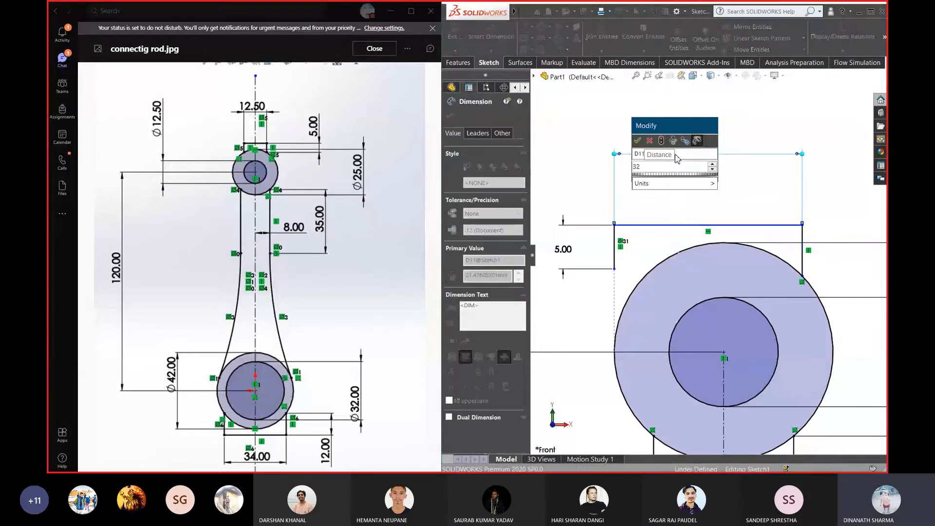
{"action": "key", "text": "BackSpace"}
{"action": "key", "text": "BackSpace"}
{"action": "type", "text": "12.5"}
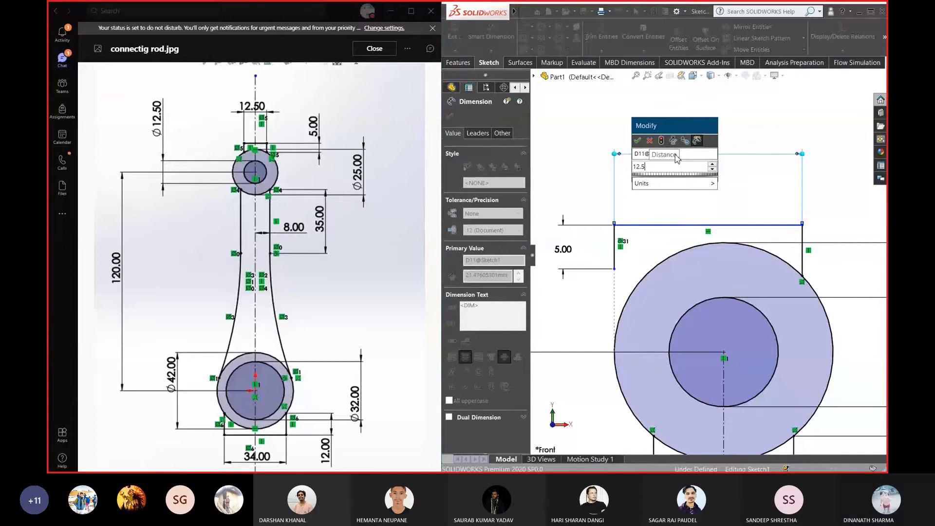
{"action": "key", "text": "Return"}
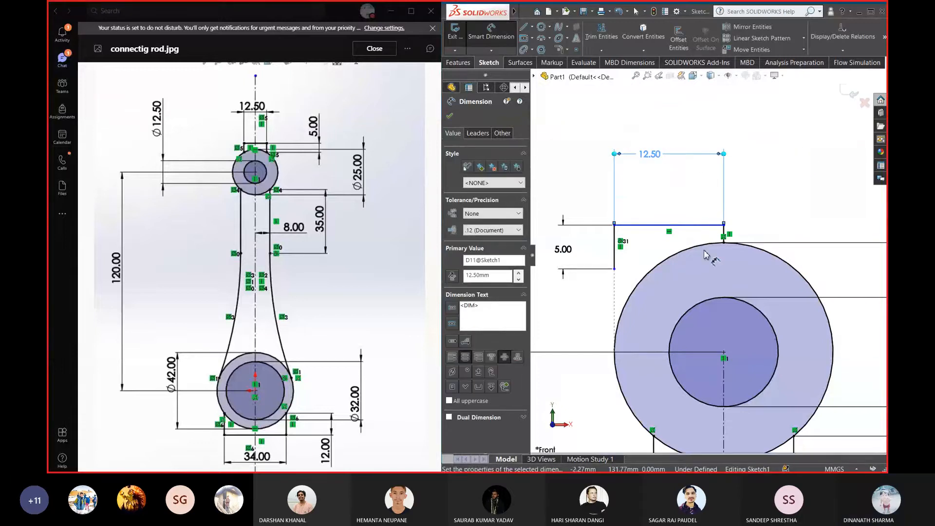
Try making the two side lines symmetric about the vertical centerline, and remove that symmetric relation
{"action": "scroll", "coordinate": [679, 267], "scroll_direction": "down", "scroll_amount": 2}
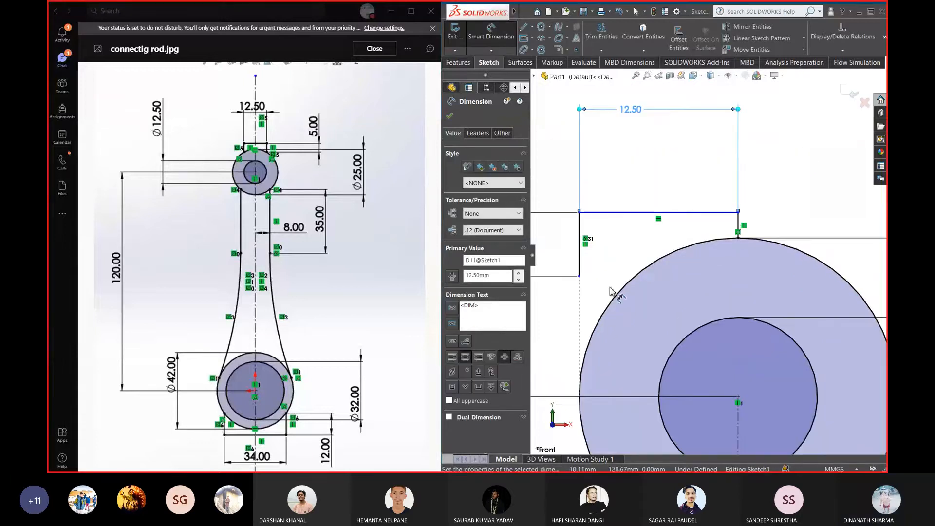
{"action": "left_click", "coordinate": [579, 263]}
{"action": "left_click", "coordinate": [738, 225], "text": "ctrl"}
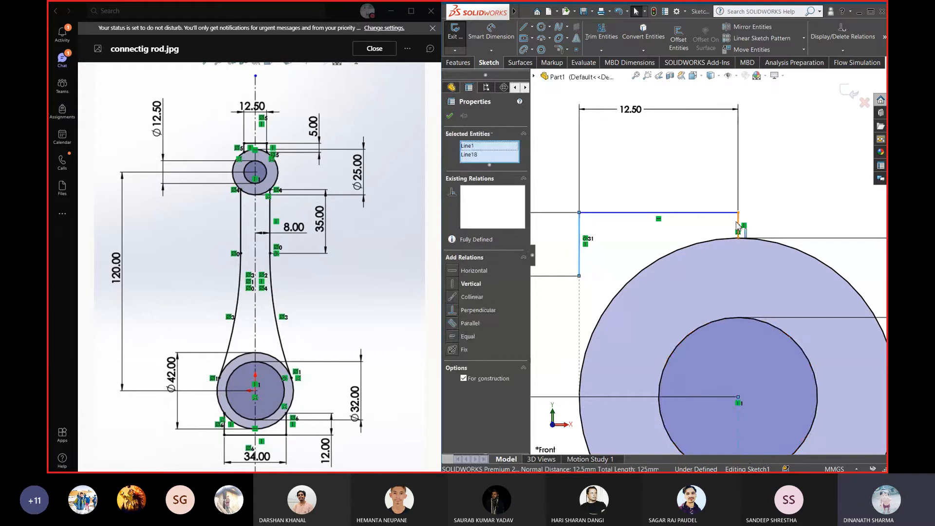
{"action": "left_click", "coordinate": [726, 244], "text": "ctrl"}
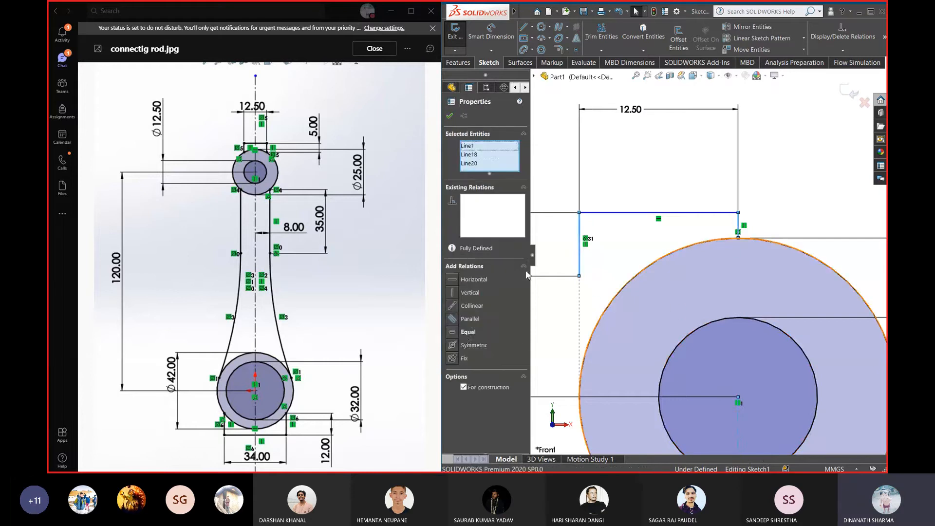
{"action": "left_click", "coordinate": [454, 346]}
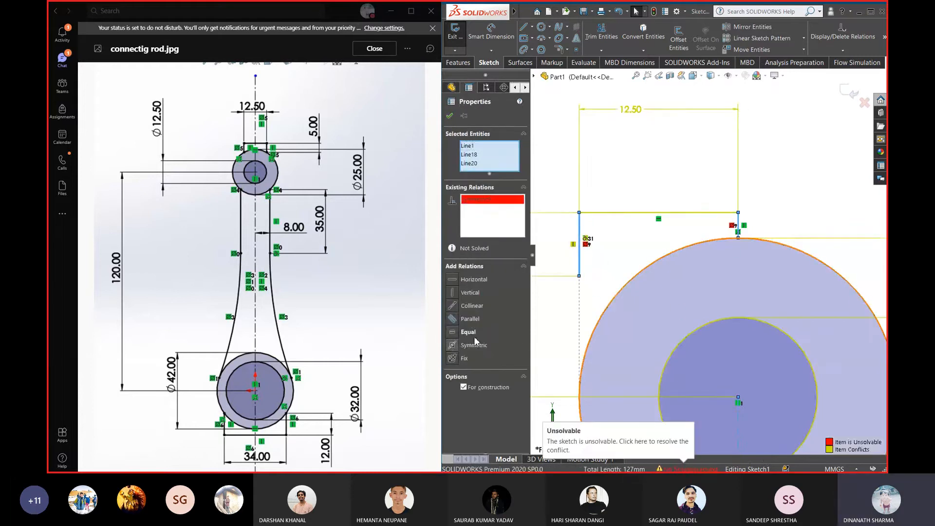
{"action": "left_click", "coordinate": [488, 199]}
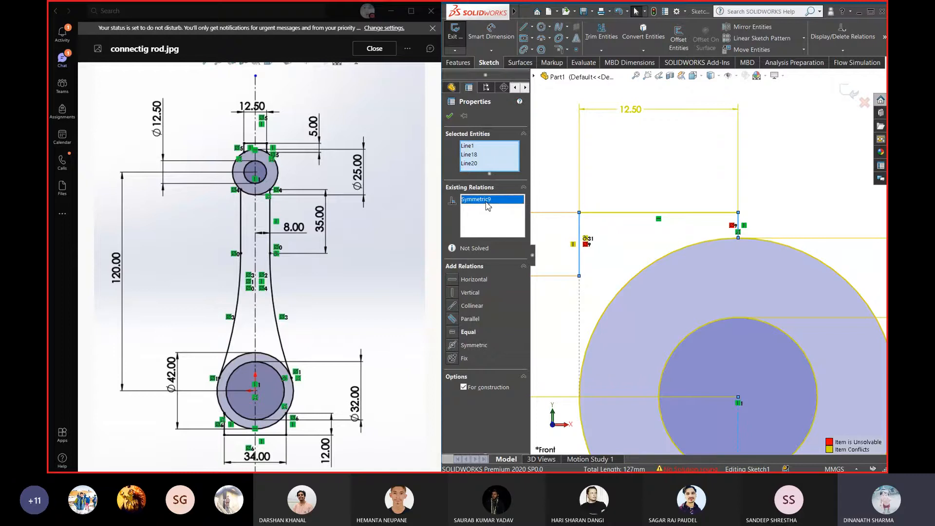
{"action": "key", "text": "Delete"}
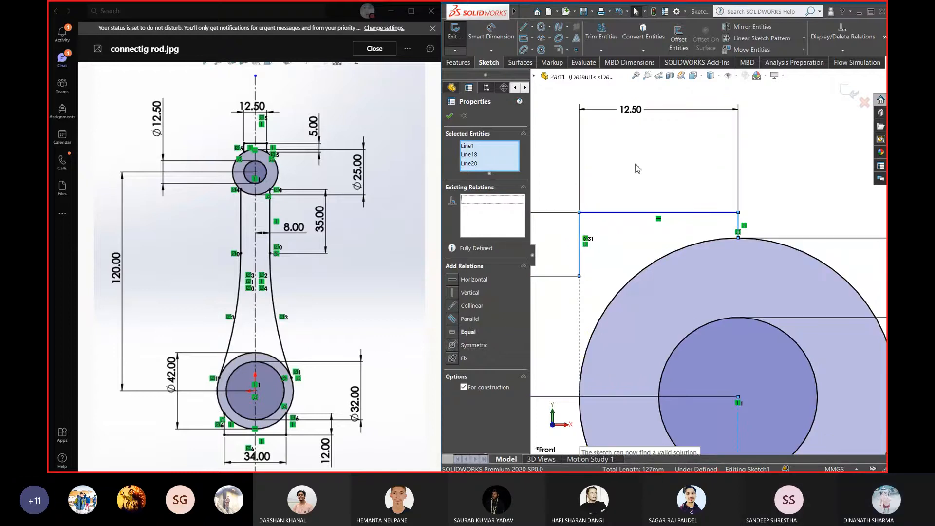
Shift the left side line's lower end and delete the coincident relation tying the right side line's end to the outer circle
{"action": "left_click", "coordinate": [571, 282]}
{"action": "left_click", "coordinate": [579, 276]}
{"action": "left_click_drag", "start_coordinate": [598, 279], "coordinate": [623, 280]}
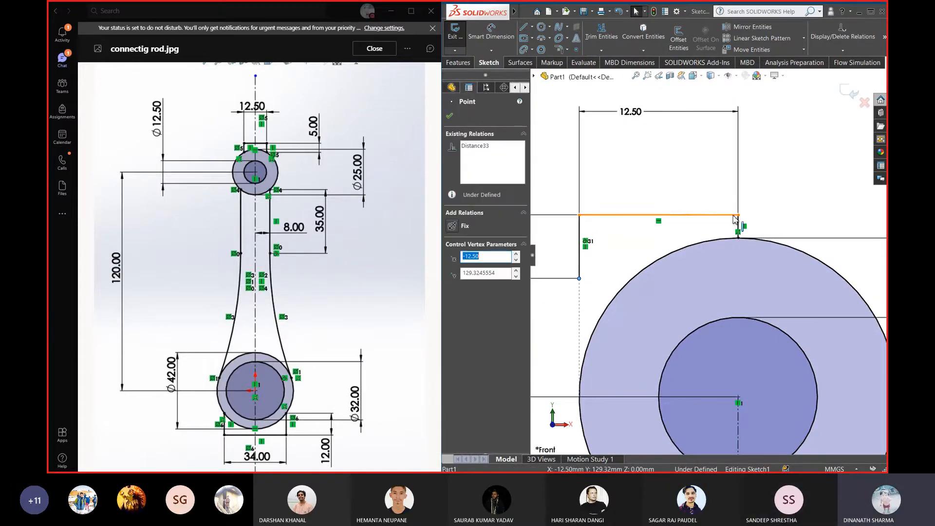
{"action": "mouse_move", "coordinate": [739, 215]}
{"action": "left_mouse_down"}
{"action": "mouse_move", "coordinate": [782, 214]}
{"action": "mouse_move", "coordinate": [739, 240]}
{"action": "mouse_move", "coordinate": [766, 229]}
{"action": "mouse_move", "coordinate": [732, 232]}
{"action": "left_mouse_up"}
{"action": "left_click", "coordinate": [737, 232]}
{"action": "key", "text": "Delete"}
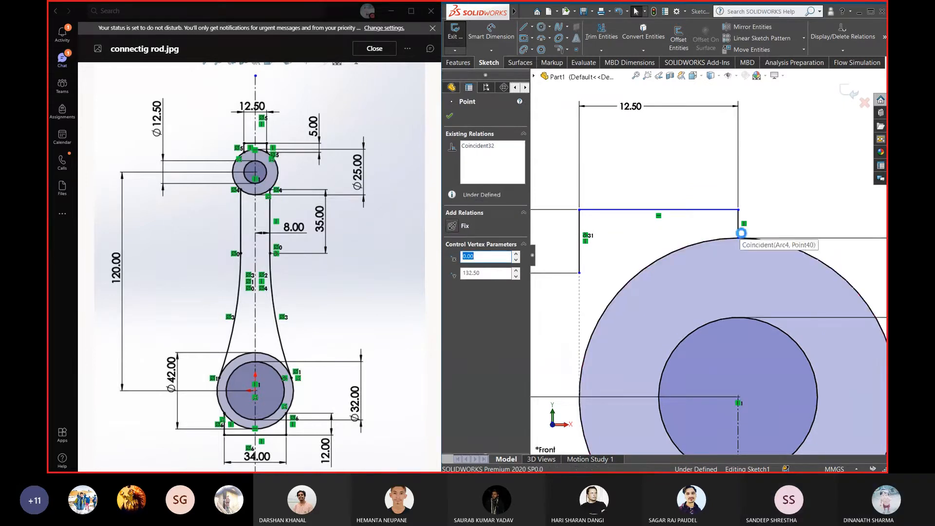
Raise the block's top line, delete the relation tying the left side line to the outer circle, and shift the block toward the centerline
{"action": "left_click_drag", "start_coordinate": [738, 209], "coordinate": [771, 198]}
{"action": "left_click", "coordinate": [740, 225]}
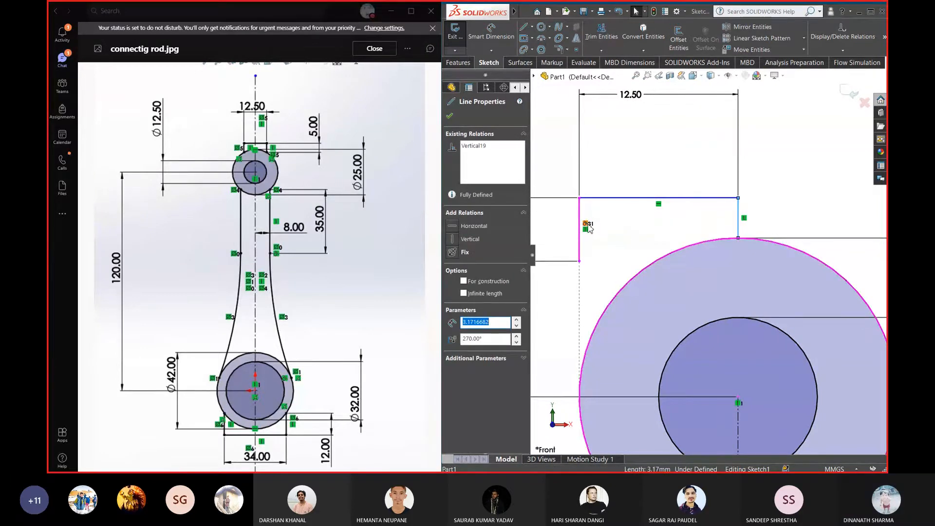
{"action": "left_click", "coordinate": [588, 225]}
{"action": "key", "text": "Delete"}
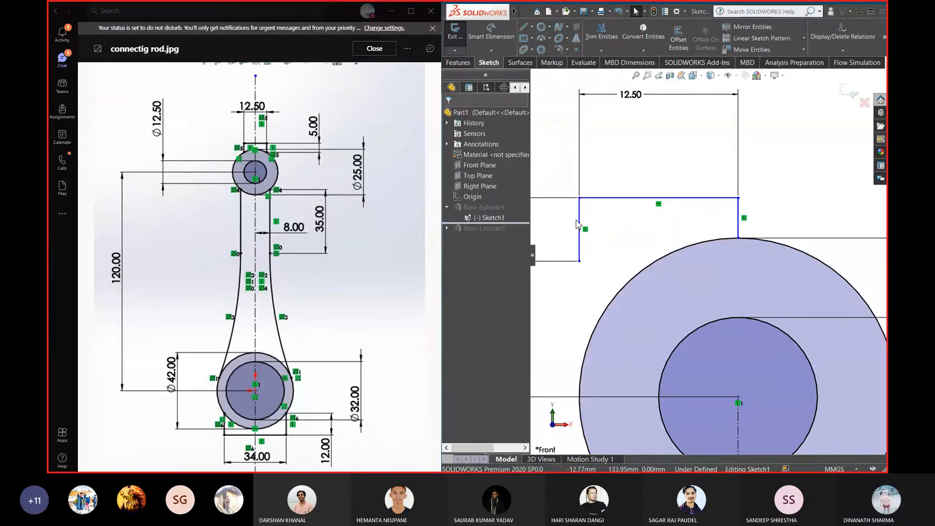
{"action": "left_click_drag", "start_coordinate": [581, 222], "coordinate": [636, 224]}
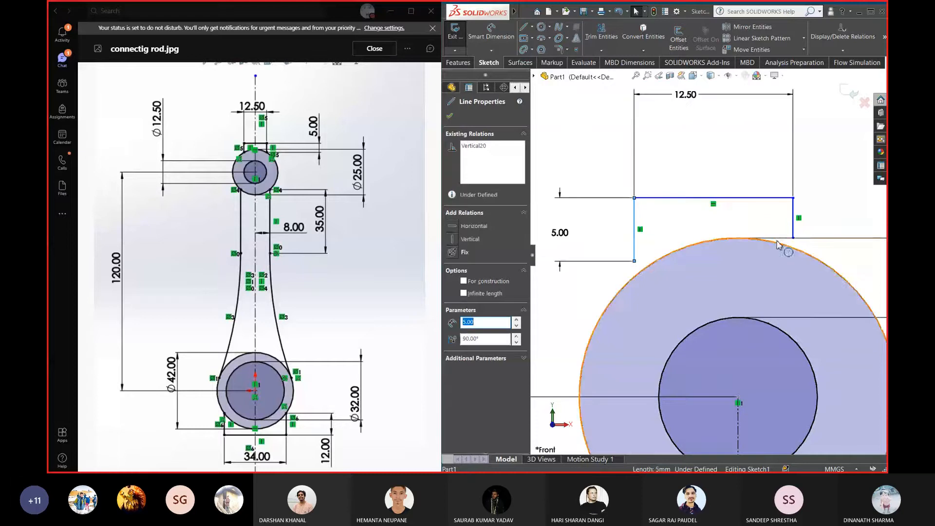
Attach the lower ends of both side lines to the small end's outer circle
{"action": "left_click_drag", "start_coordinate": [794, 239], "coordinate": [799, 250]}
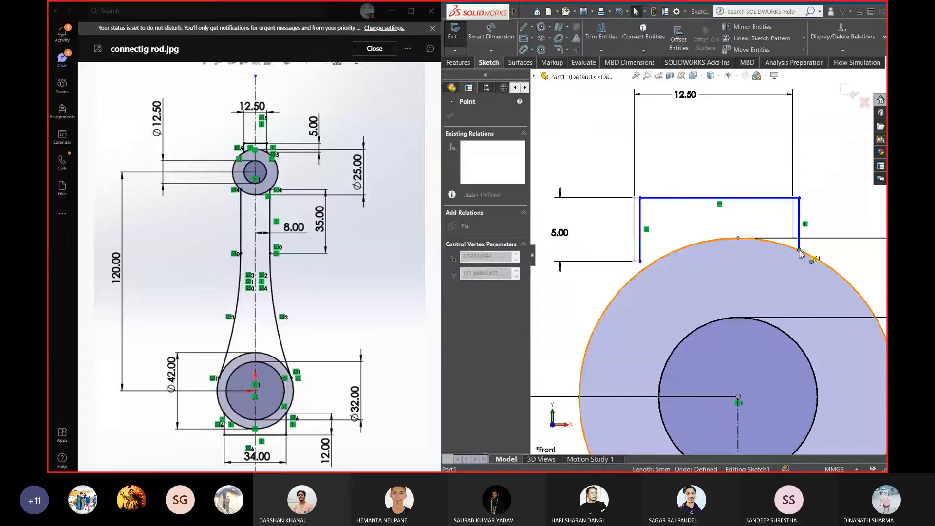
{"action": "left_click", "coordinate": [641, 262]}
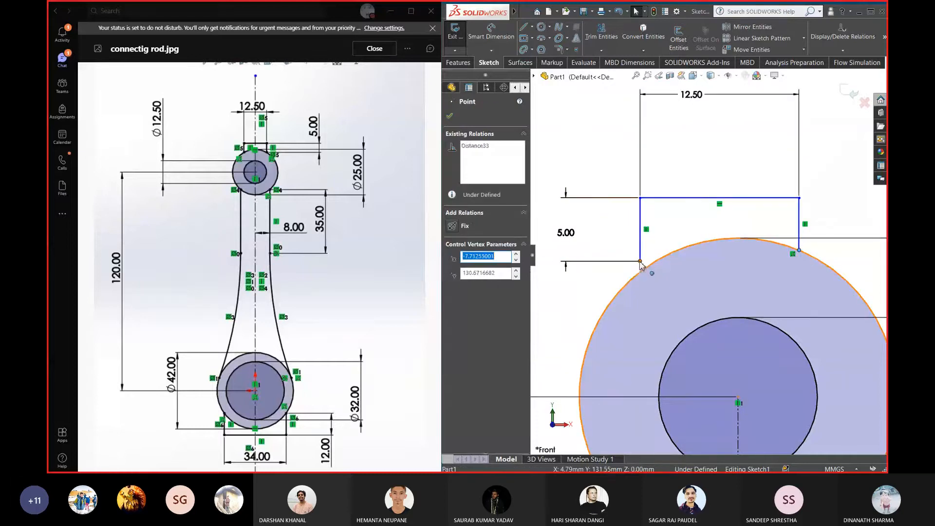
{"action": "left_click_drag", "start_coordinate": [640, 268], "coordinate": [646, 267]}
{"action": "left_click", "coordinate": [759, 152]}
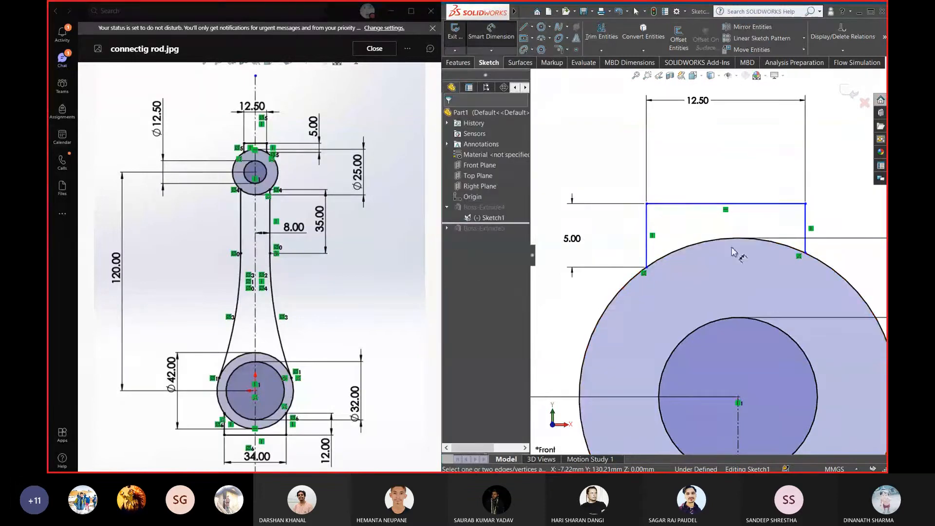
Make the block's two side lines symmetric about the vertical centerline
{"action": "scroll", "coordinate": [728, 372], "scroll_direction": "up", "scroll_amount": 3}
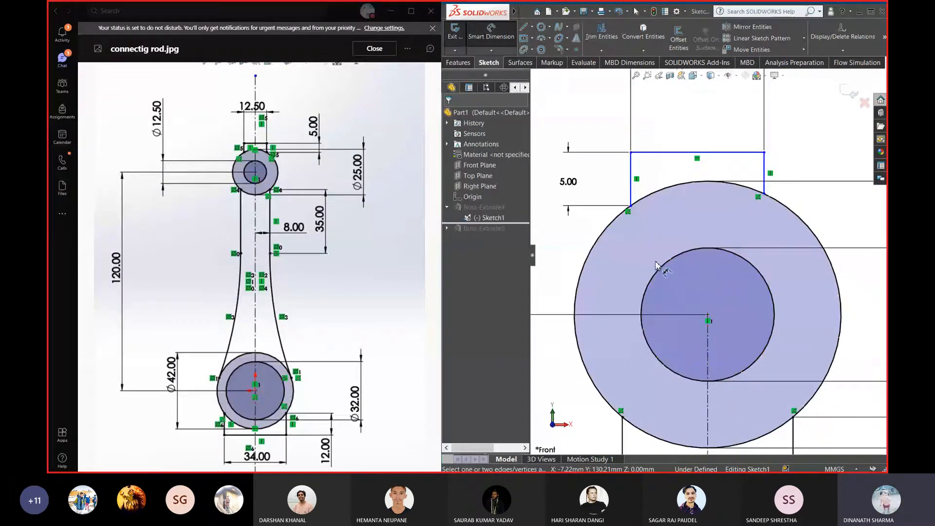
{"action": "left_click", "coordinate": [767, 170]}
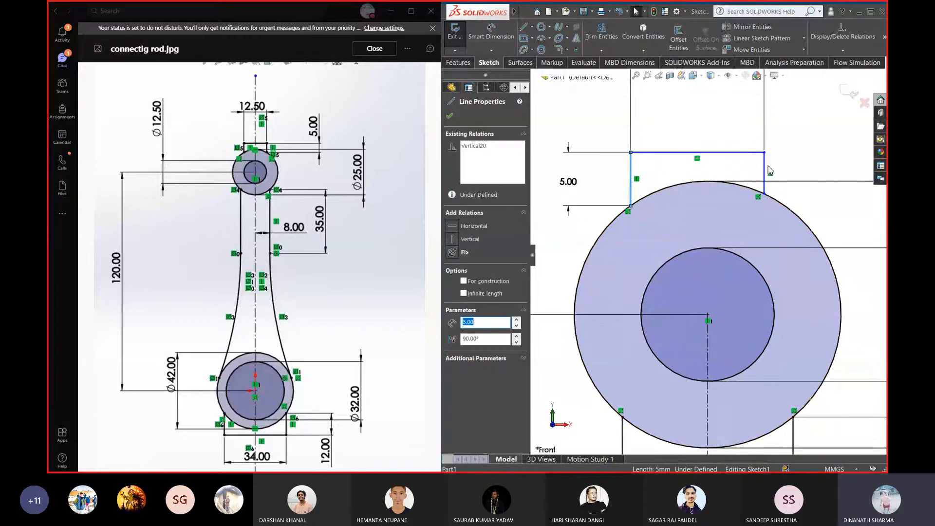
{"action": "left_click", "coordinate": [707, 354], "text": "ctrl"}
{"action": "left_click", "coordinate": [709, 355], "text": "ctrl"}
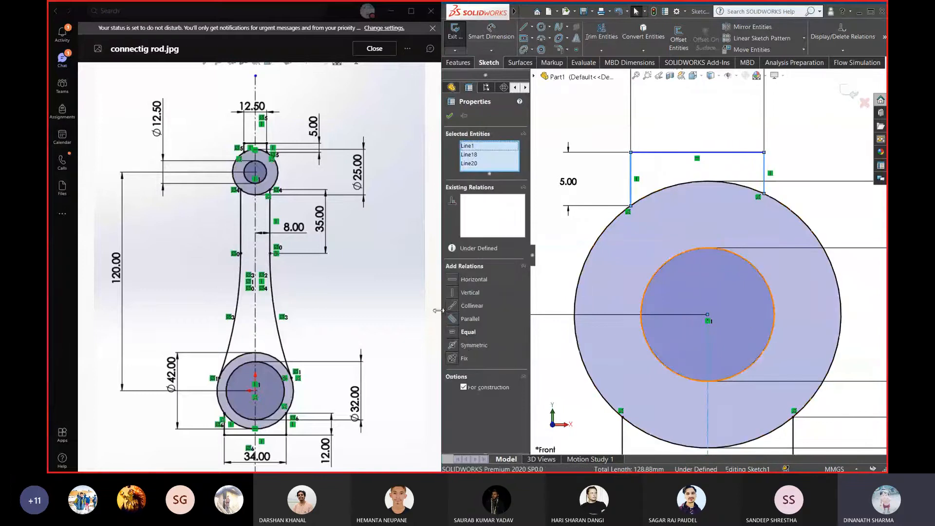
{"action": "left_click", "coordinate": [451, 345]}
{"action": "left_click", "coordinate": [762, 240]}
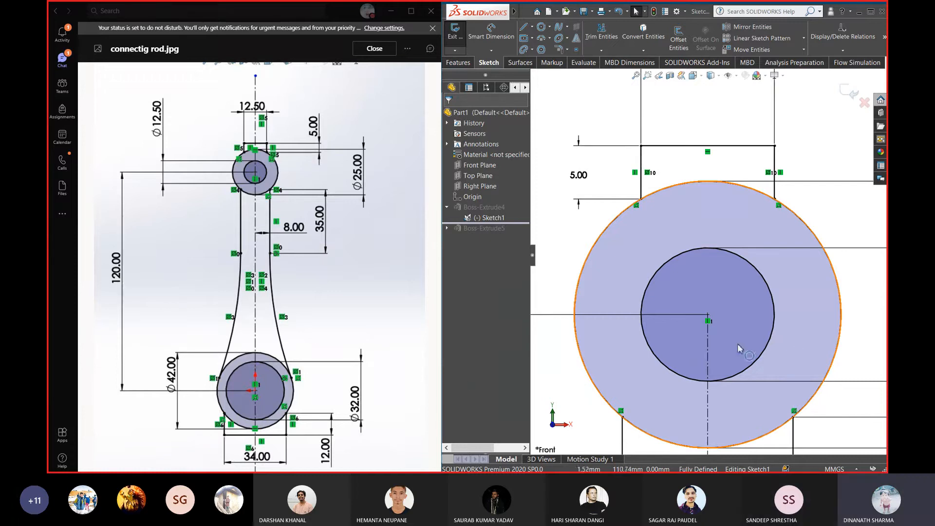
Delete all three lines of the block above the small end, along with their dimensions
{"action": "left_click", "coordinate": [642, 166]}
{"action": "key", "text": "Delete"}
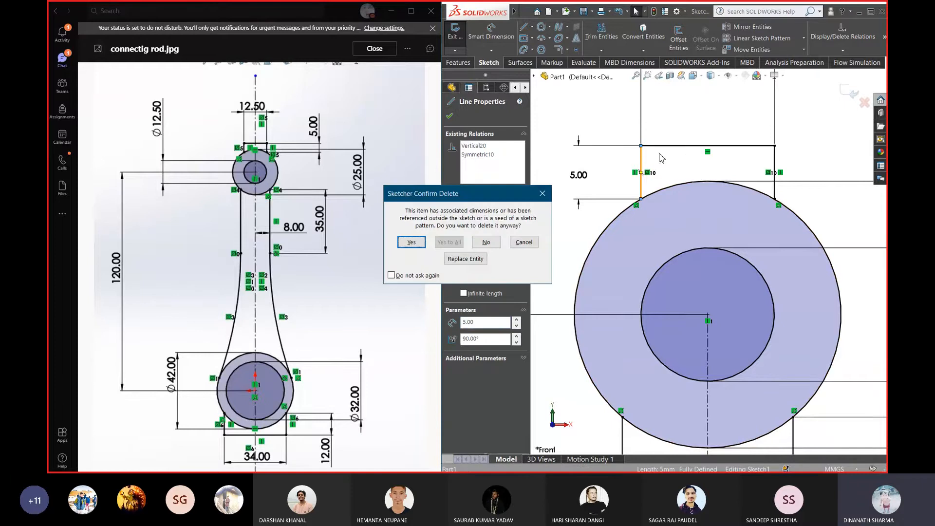
{"action": "left_click", "coordinate": [412, 244]}
{"action": "left_click", "coordinate": [675, 146]}
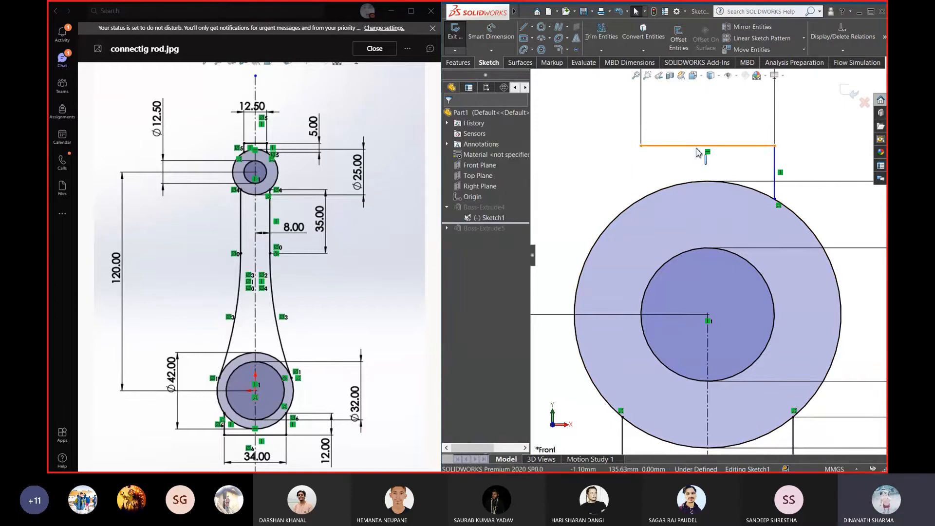
{"action": "key", "text": "Delete"}
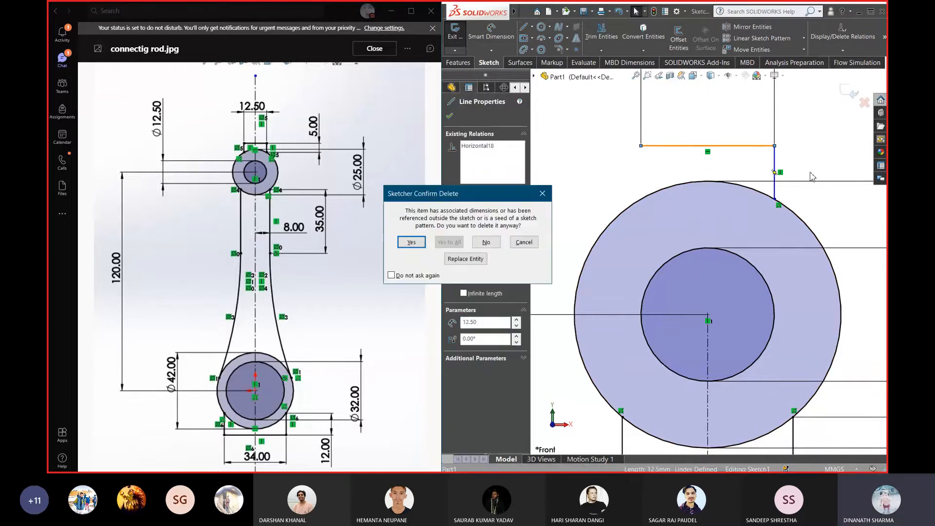
{"action": "left_click", "coordinate": [411, 242]}
{"action": "left_click", "coordinate": [774, 161]}
{"action": "key", "text": "Delete"}
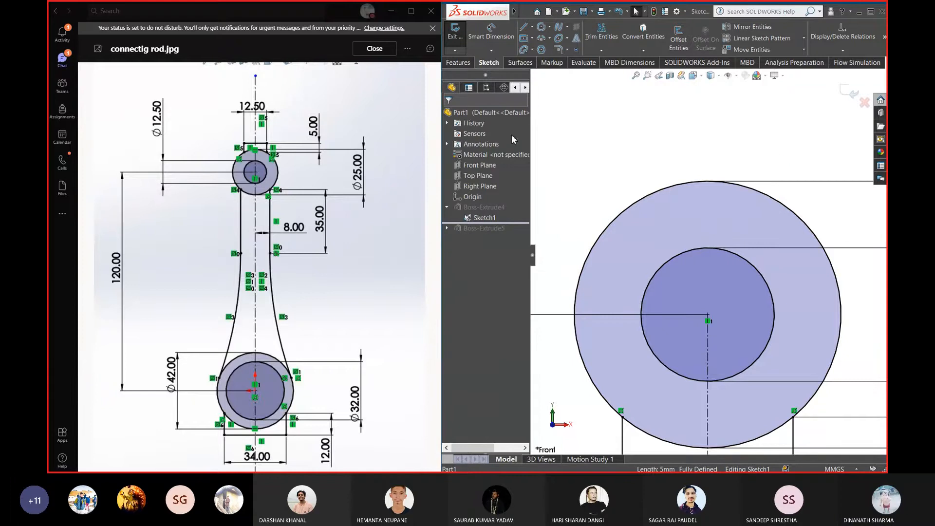
Sketch an open three-line outline above the small end, both ends on the outer circle, with a horizontal top about 12.9 mm long
{"action": "left_click", "coordinate": [524, 26]}
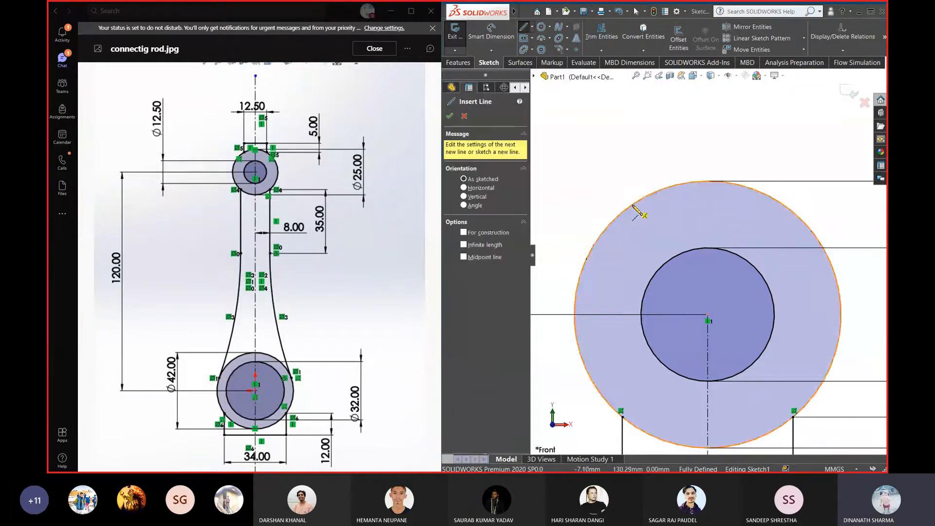
{"action": "left_click", "coordinate": [581, 270]}
{"action": "left_click", "coordinate": [630, 133]}
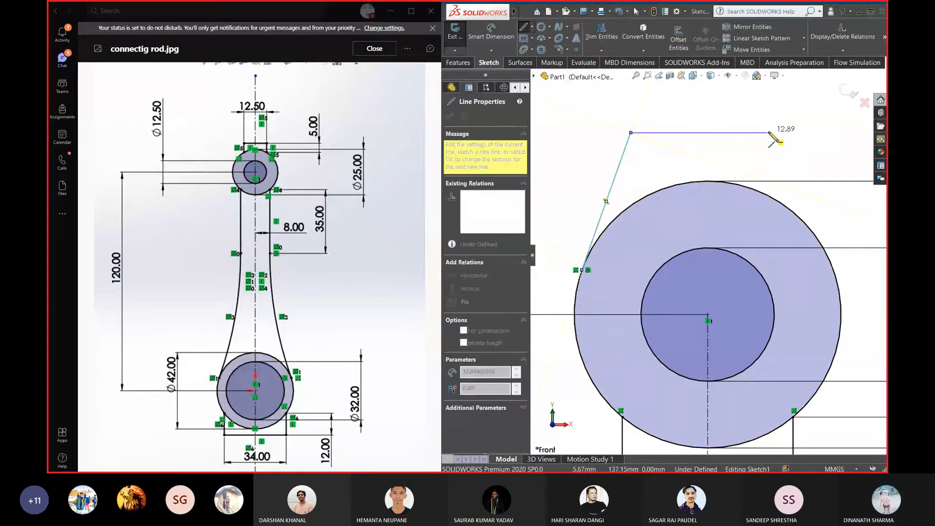
{"action": "left_click", "coordinate": [768, 133]}
{"action": "left_click", "coordinate": [801, 220]}
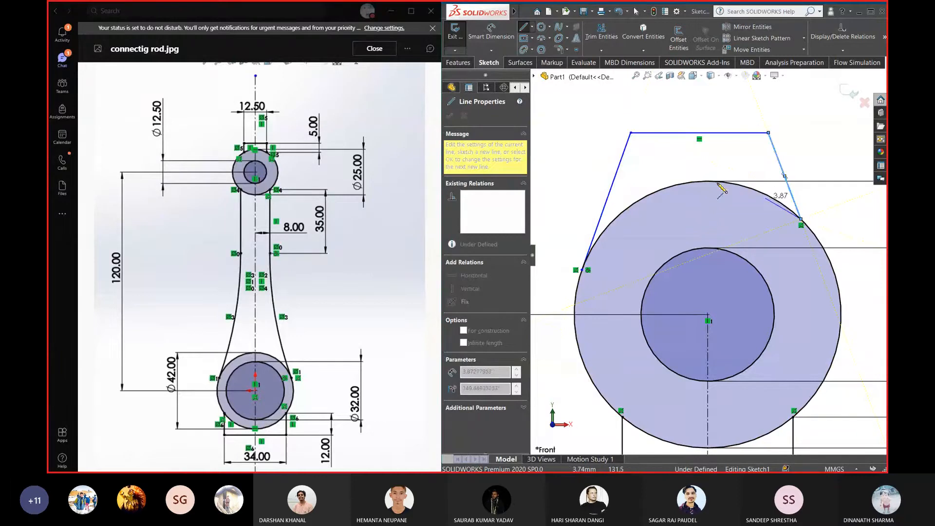
{"action": "right_click", "coordinate": [606, 155]}
{"action": "left_click", "coordinate": [594, 130]}
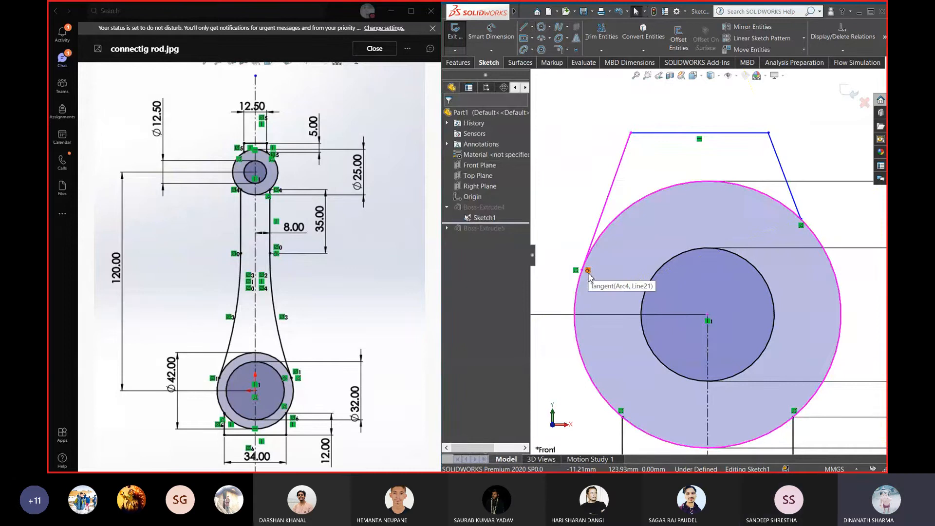
Delete the left side line's tangent relation to the outer circle and move both side lines' lower ends inward along that circle
{"action": "left_click", "coordinate": [589, 275]}
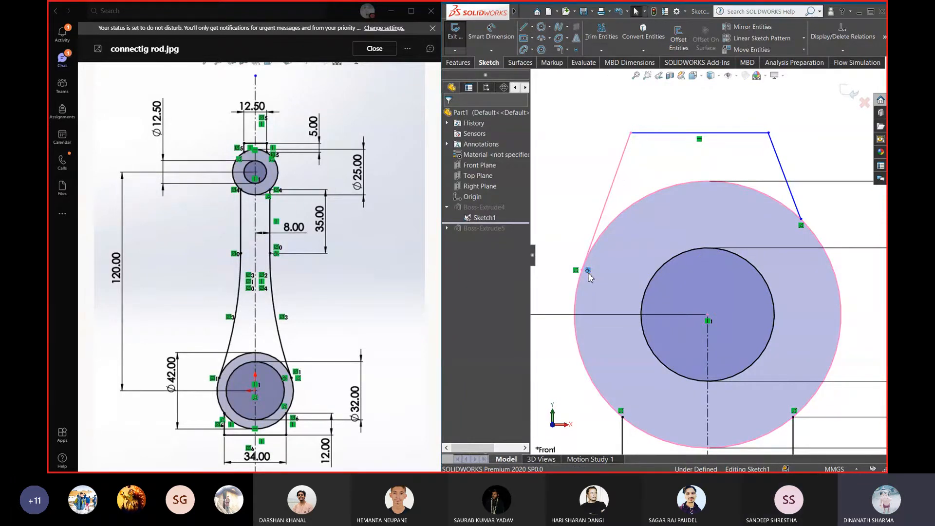
{"action": "key", "text": "Delete"}
{"action": "left_click_drag", "start_coordinate": [582, 271], "coordinate": [624, 219]}
{"action": "left_click_drag", "start_coordinate": [802, 225], "coordinate": [786, 214]}
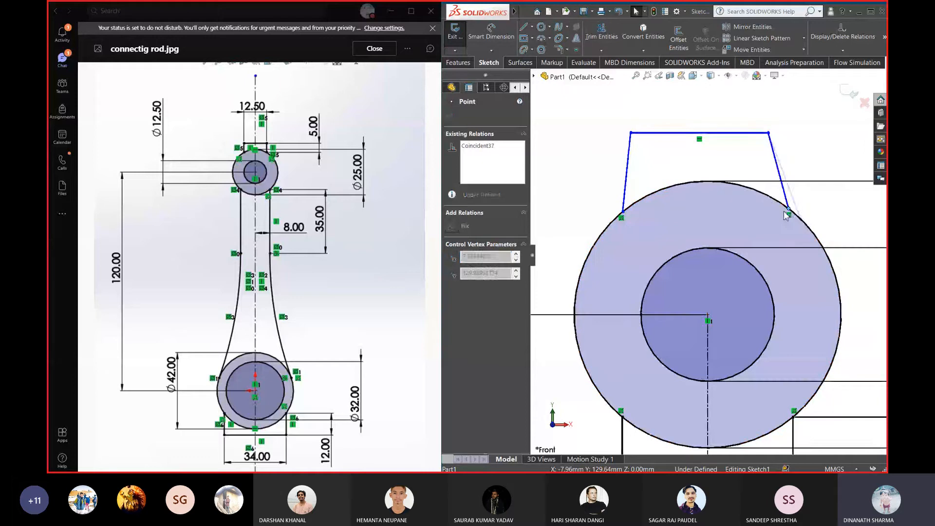
Make the new outline's two slanted side lines symmetric about the vertical centerline
{"action": "left_click", "coordinate": [770, 166]}
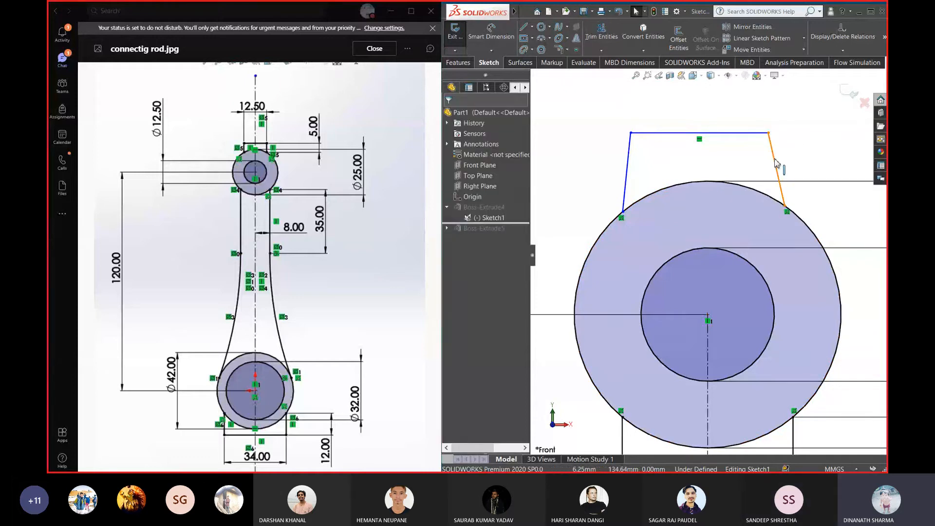
{"action": "left_click", "coordinate": [775, 163]}
{"action": "left_click", "coordinate": [628, 166], "text": "ctrl"}
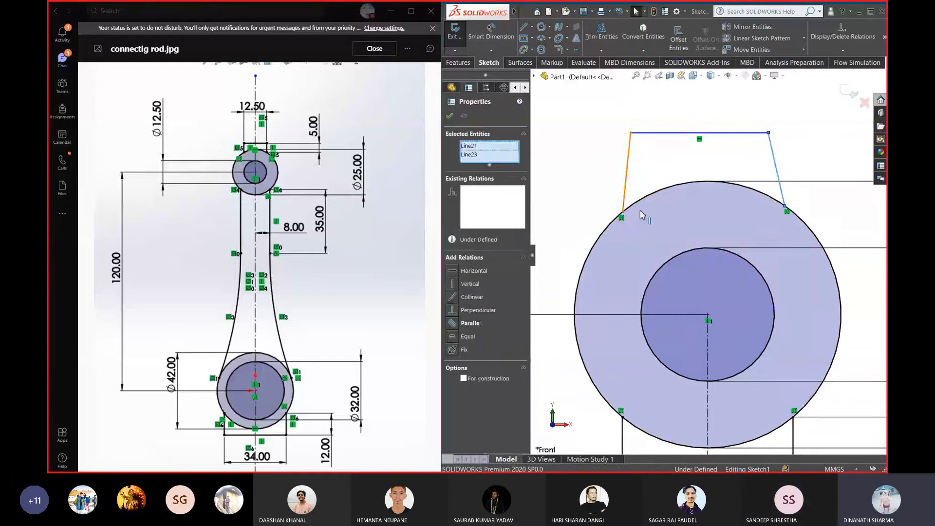
{"action": "left_click", "coordinate": [702, 366], "text": "ctrl"}
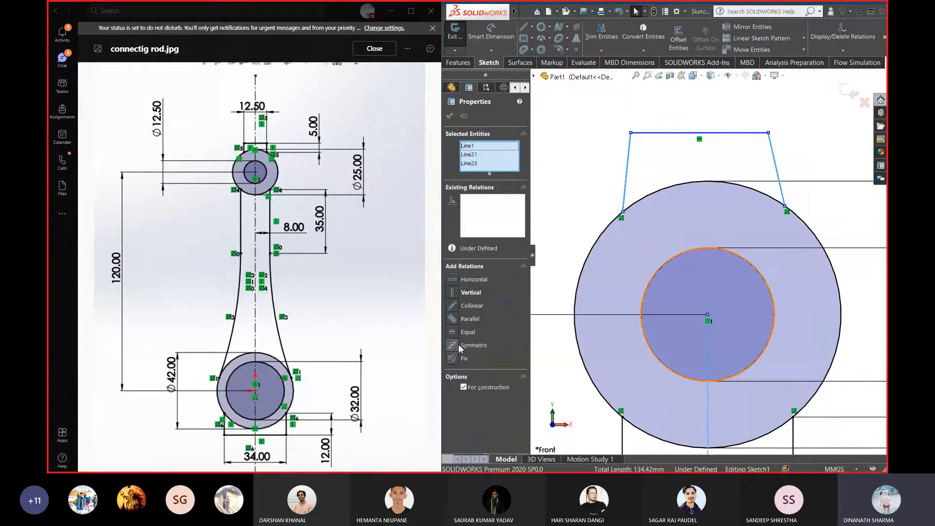
{"action": "left_click", "coordinate": [457, 344]}
{"action": "left_click", "coordinate": [587, 177]}
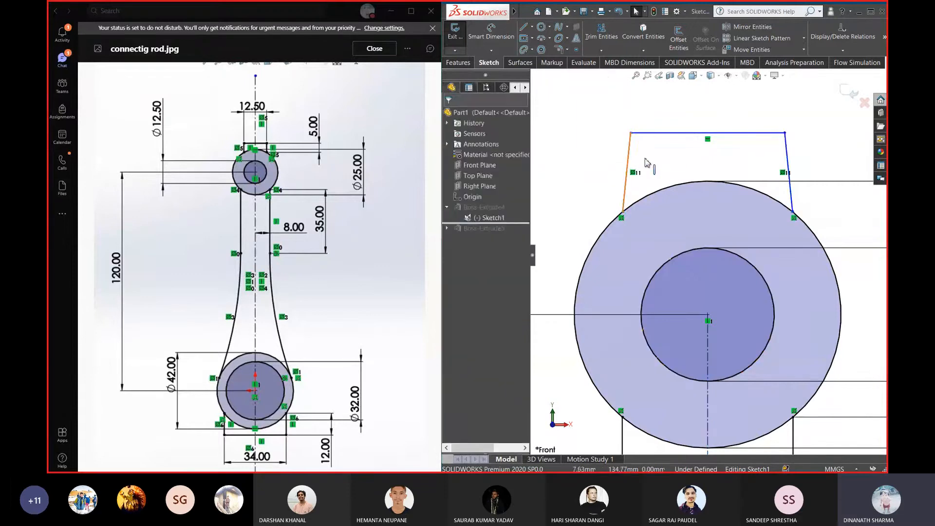
Add a vertical relation to both side lines of the block
{"action": "left_click", "coordinate": [628, 166]}
{"action": "left_click", "coordinate": [787, 166], "text": "ctrl"}
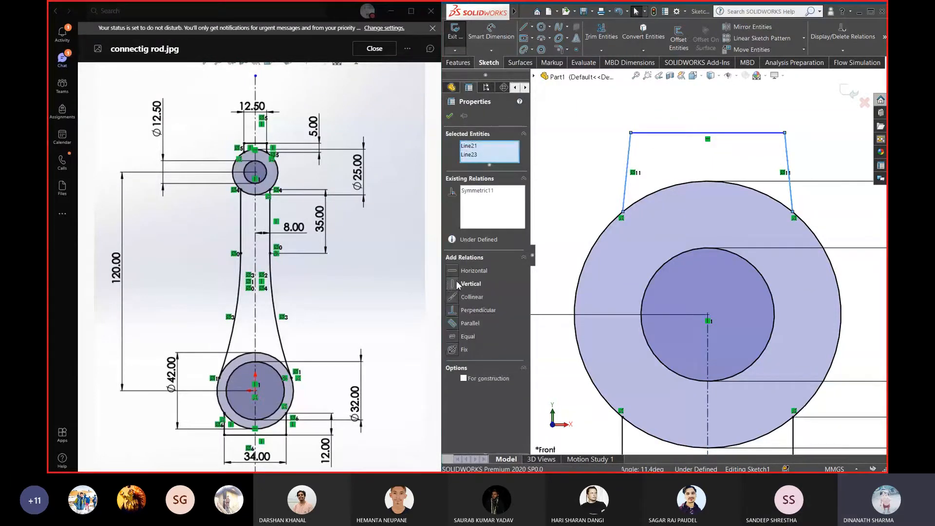
{"action": "left_click", "coordinate": [458, 285]}
{"action": "left_click", "coordinate": [584, 209]}
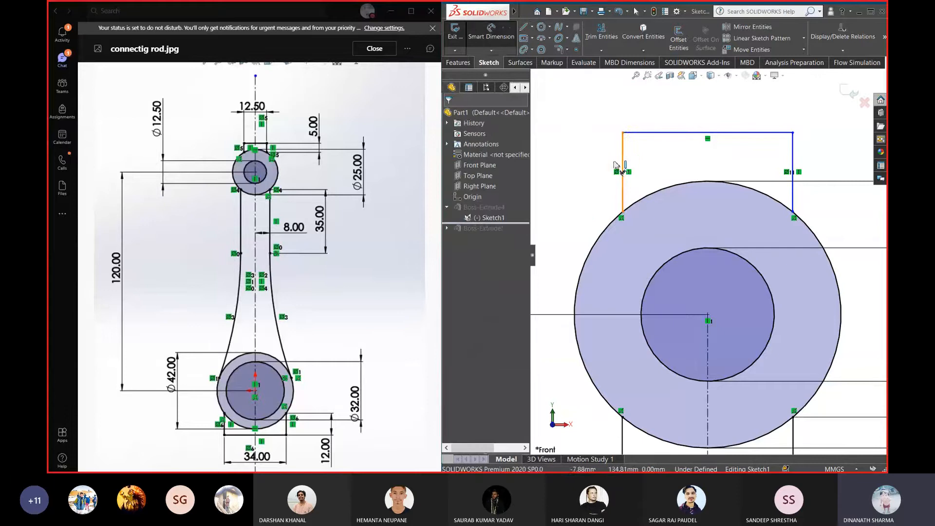
Dimension the redrawn block's left side line as 5 mm
{"action": "left_click", "coordinate": [614, 162]}
{"action": "left_click", "coordinate": [585, 181]}
{"action": "type", "text": "5"}
{"action": "key", "text": "Return"}
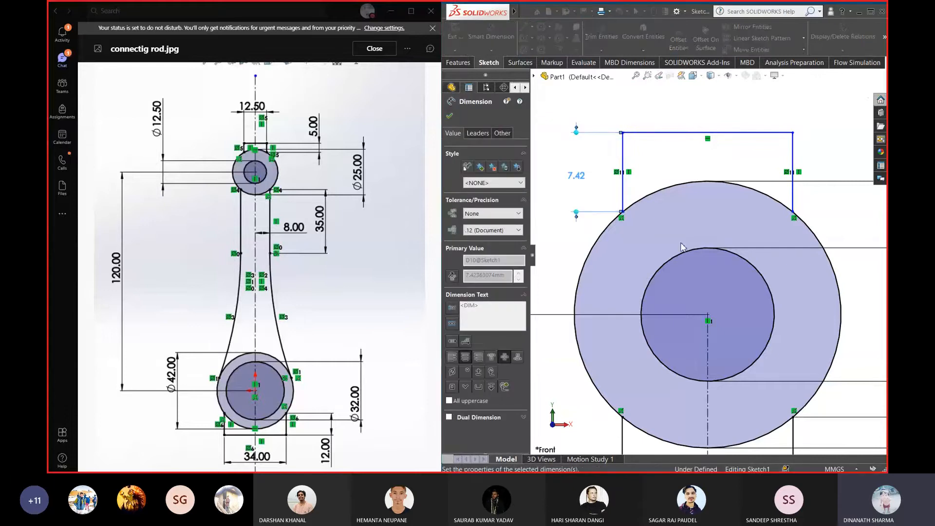
Dimension the redrawn block's top line as 12.5 mm
{"action": "left_click", "coordinate": [706, 158]}
{"action": "left_click", "coordinate": [677, 120]}
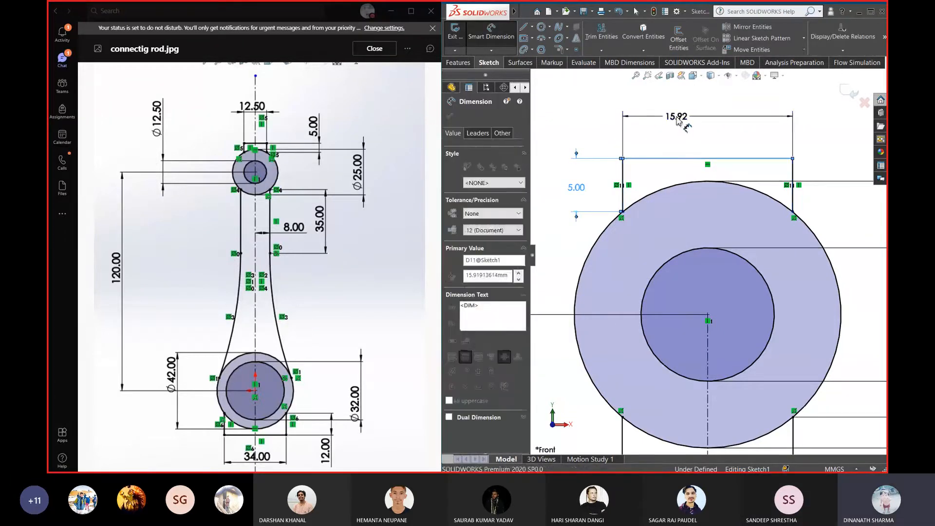
{"action": "type", "text": "12.5"}
{"action": "key", "text": "Return"}
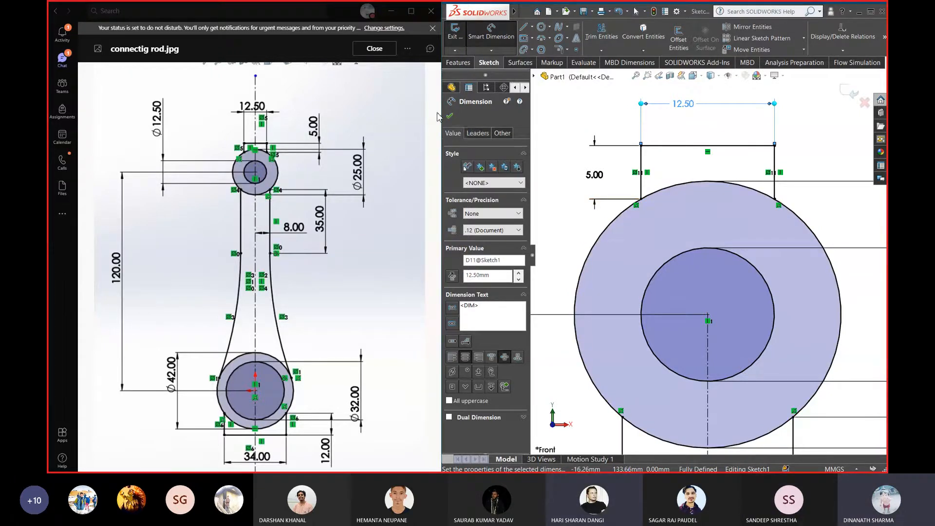
{"action": "left_click", "coordinate": [801, 140]}
Exit the sketch, roll the feature history forward past Boss-Extrude5, and unsuppress Boss-Extrude4
{"action": "left_click", "coordinate": [855, 90]}
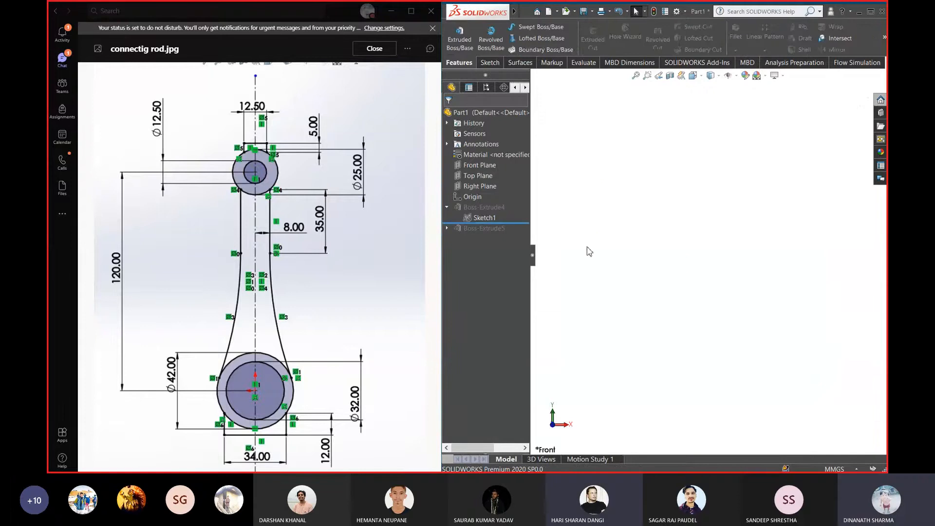
{"action": "left_click_drag", "start_coordinate": [506, 223], "coordinate": [487, 234]}
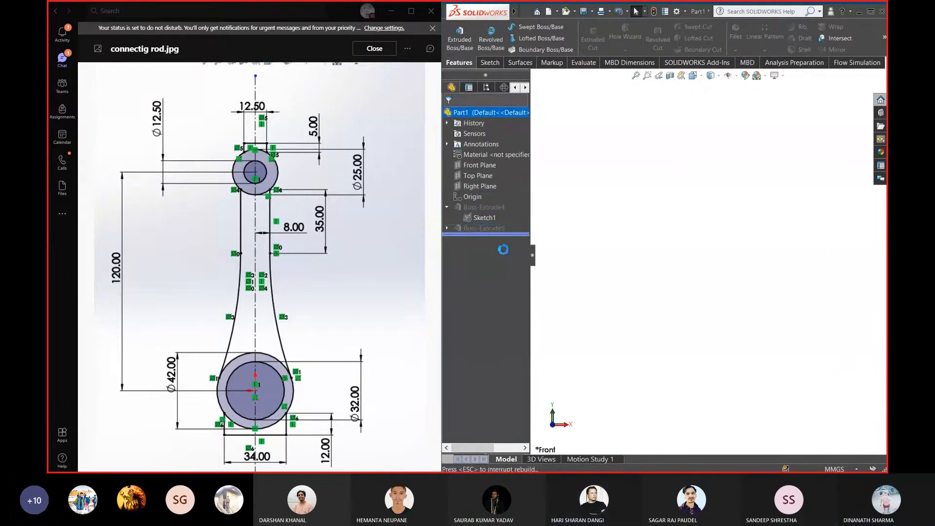
{"action": "right_click", "coordinate": [496, 208]}
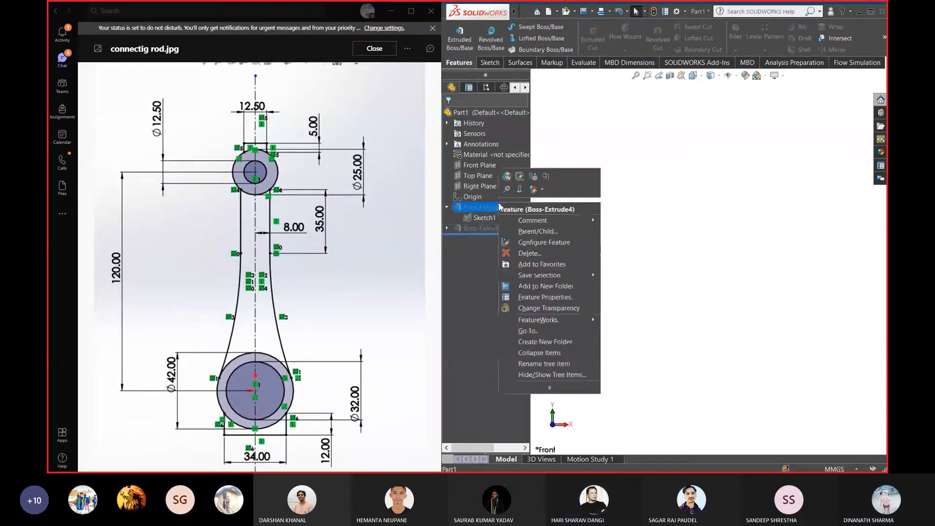
{"action": "left_click", "coordinate": [530, 189]}
{"action": "scroll", "coordinate": [735, 272], "scroll_direction": "up", "scroll_amount": 12}
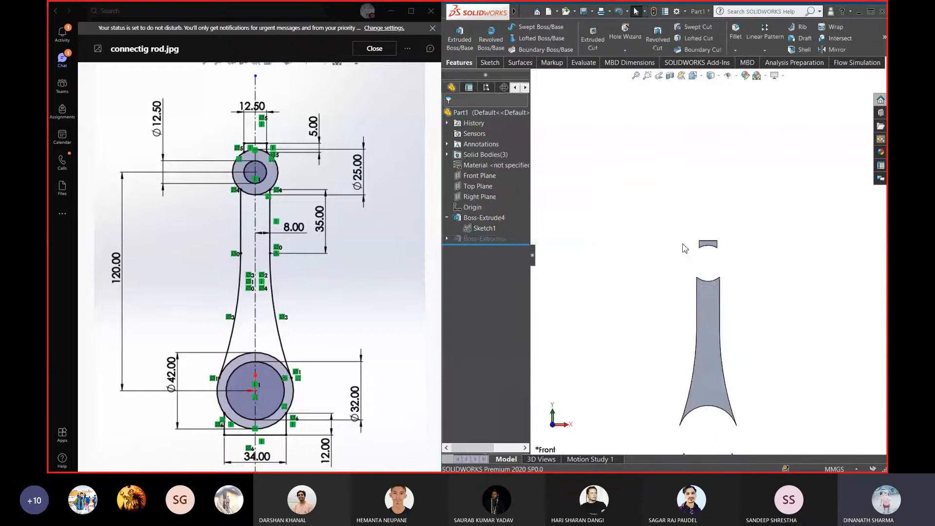
{"action": "middle_click_drag", "start_coordinate": [709, 284], "coordinate": [721, 341]}
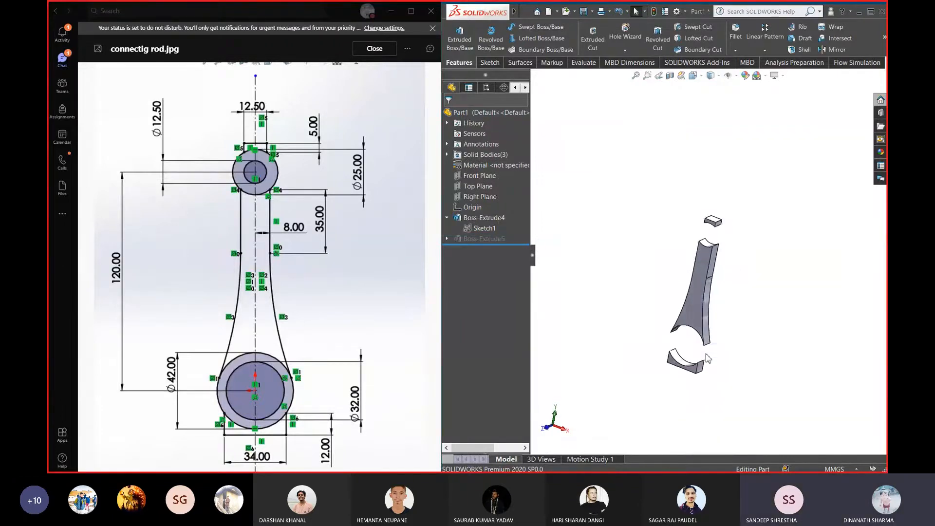
{"action": "scroll", "coordinate": [705, 349], "scroll_direction": "down", "scroll_amount": 4}
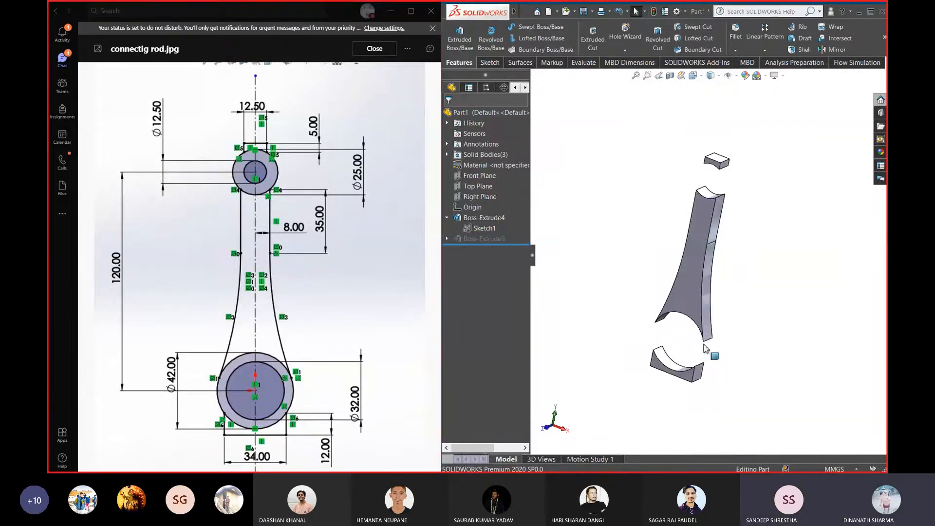
Show the profile sketch and start a boss extrusion using the ring regions at the small and big ends as contours
{"action": "left_click", "coordinate": [484, 228]}
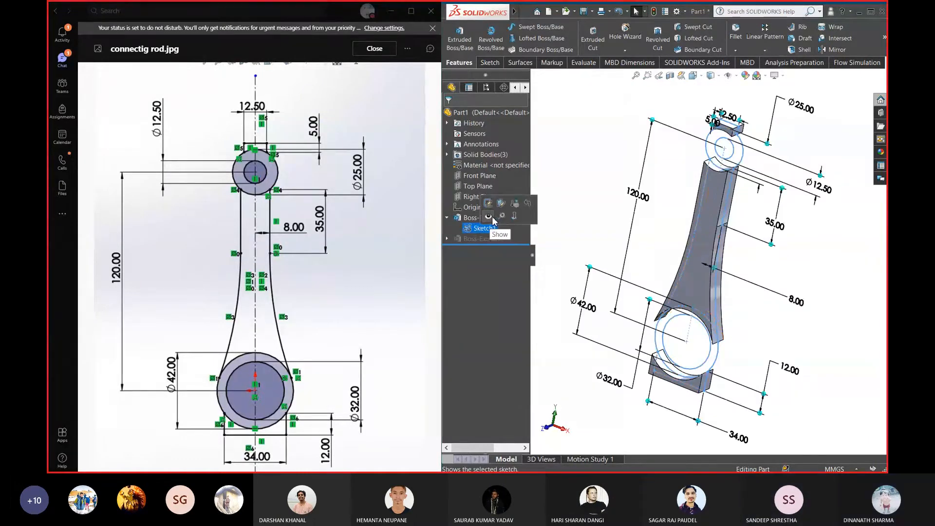
{"action": "left_click", "coordinate": [488, 216]}
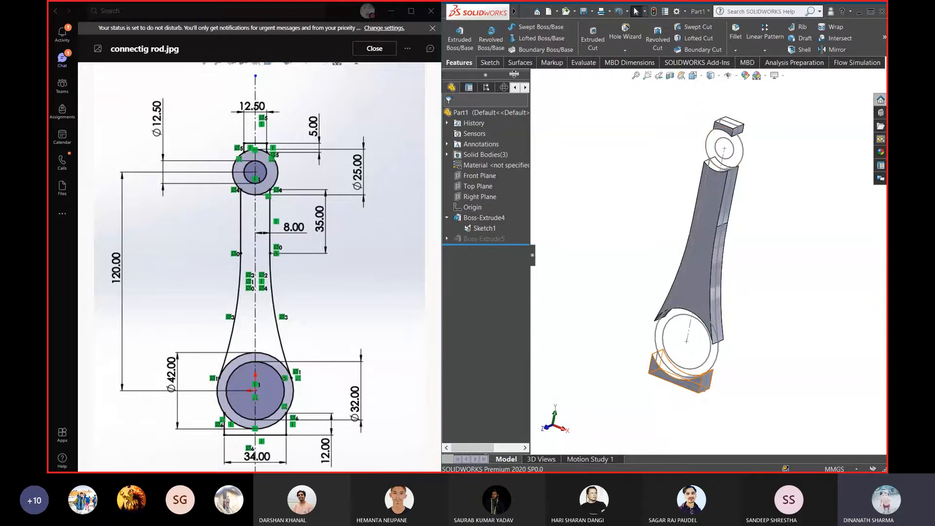
{"action": "left_click", "coordinate": [454, 42]}
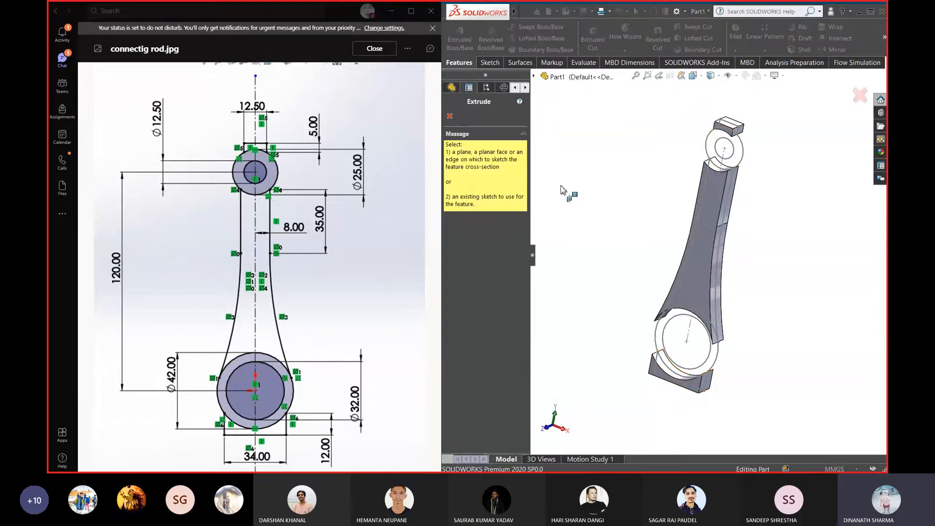
{"action": "left_click", "coordinate": [707, 151]}
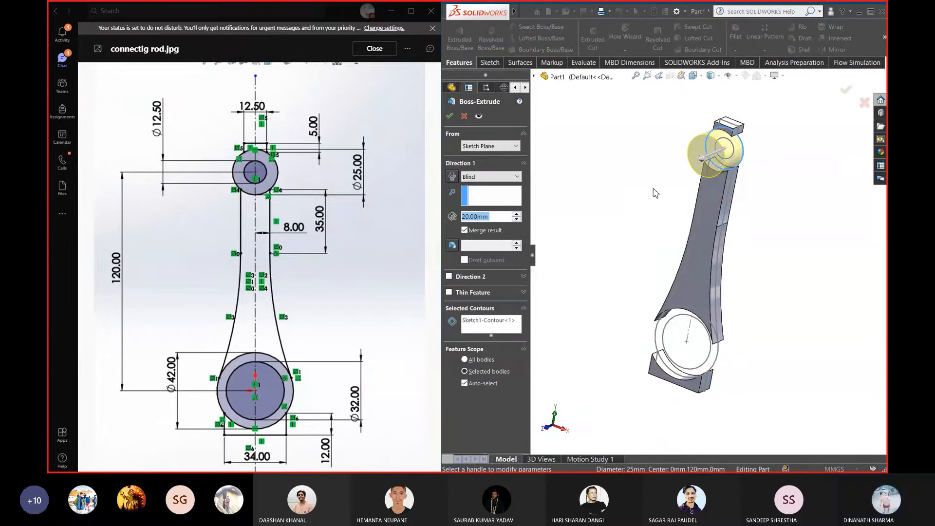
{"action": "left_click", "coordinate": [476, 324]}
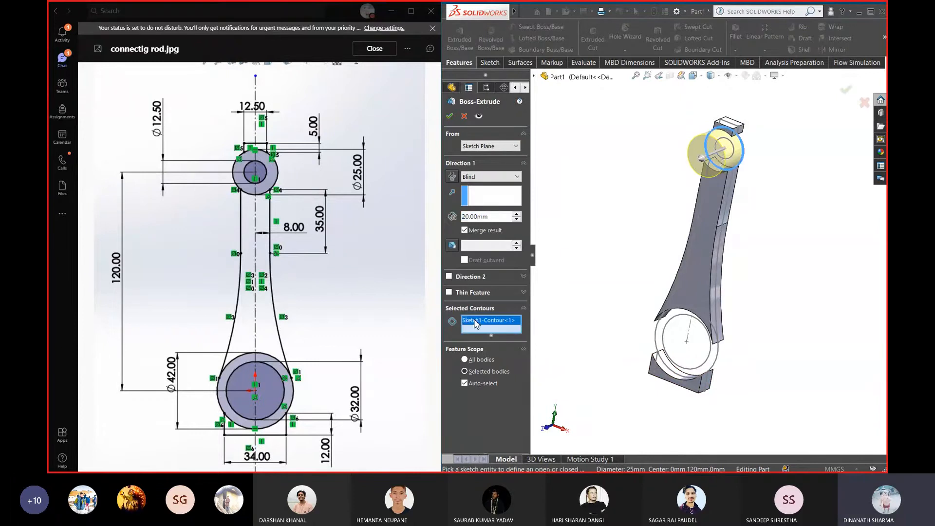
{"action": "key", "text": "Delete"}
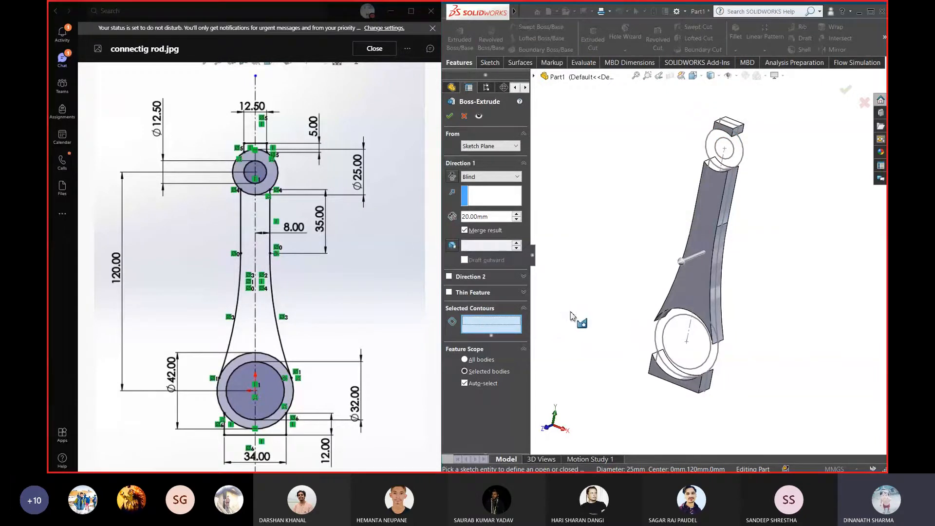
{"action": "left_click", "coordinate": [709, 151]}
{"action": "left_click", "coordinate": [663, 339]}
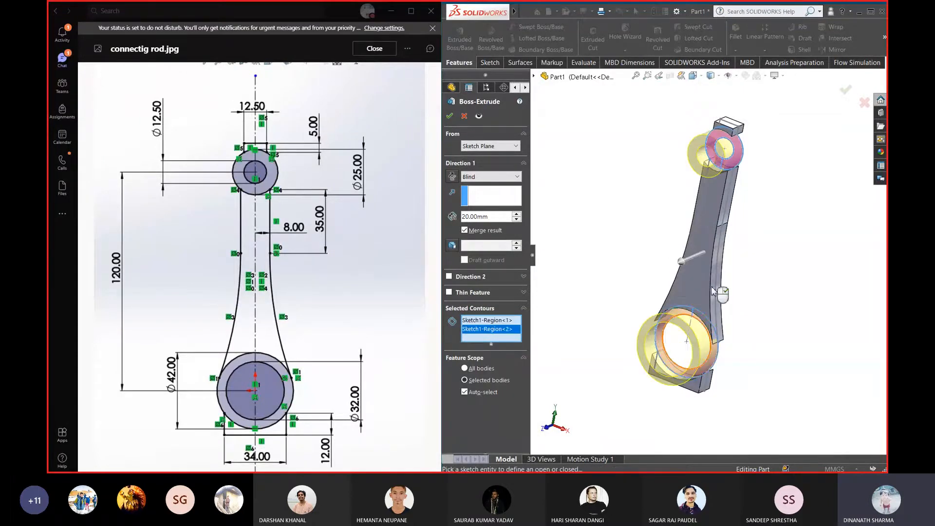
Extrude the two end rings 20 mm with the Mid Plane end condition
{"action": "middle_click_drag", "start_coordinate": [635, 229], "coordinate": [558, 215]}
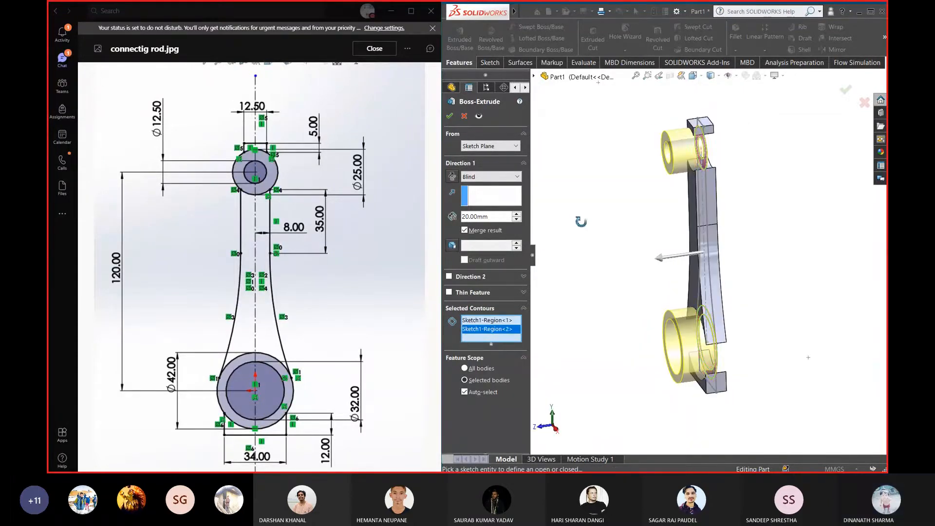
{"action": "left_click", "coordinate": [488, 179]}
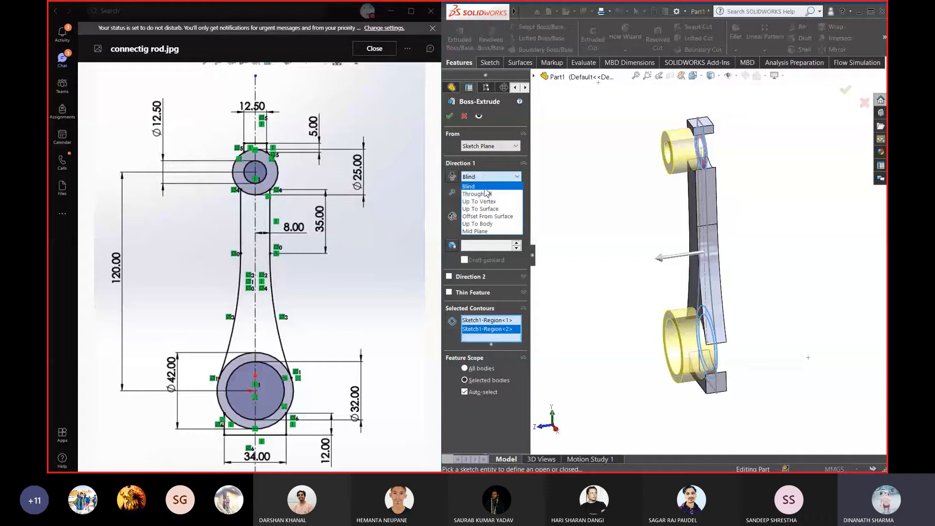
{"action": "left_click", "coordinate": [486, 225]}
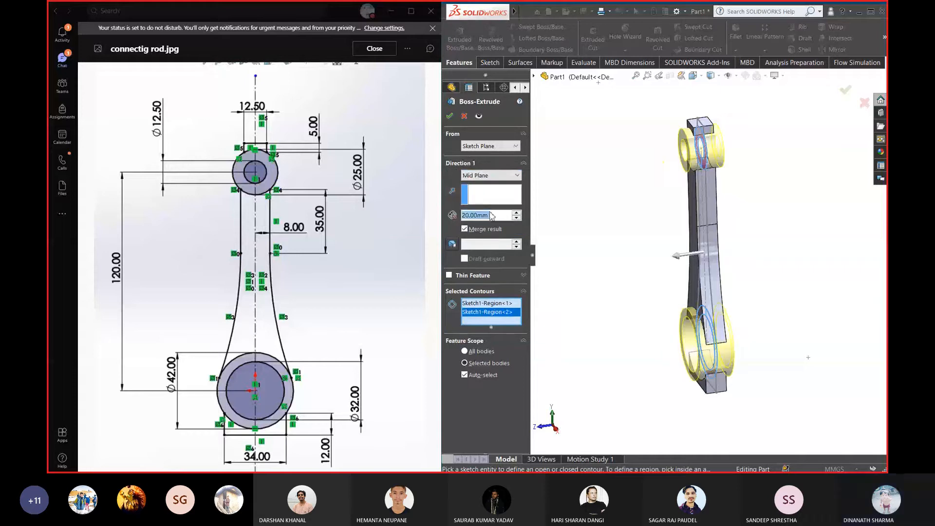
{"action": "left_click", "coordinate": [449, 116]}
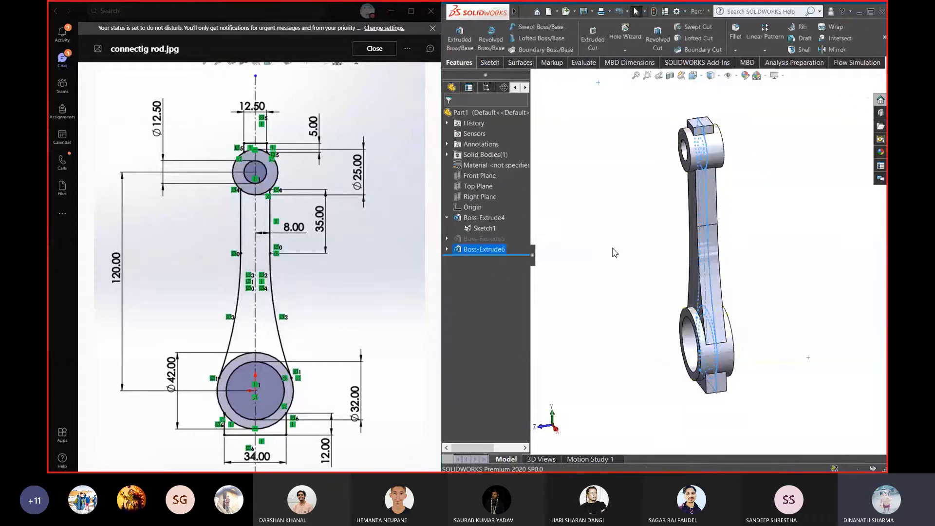
{"action": "middle_click_drag", "start_coordinate": [611, 253], "coordinate": [635, 256]}
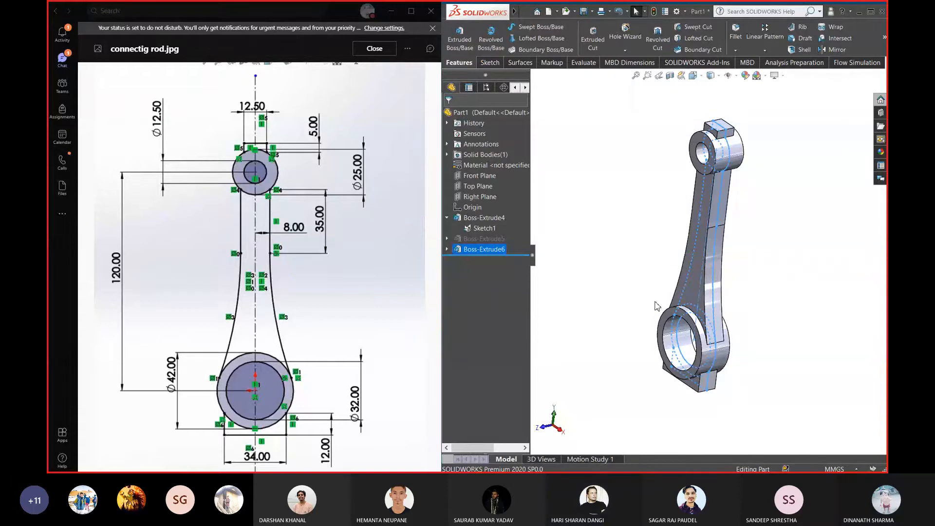
{"action": "scroll", "coordinate": [764, 203], "scroll_direction": "up", "scroll_amount": 3}
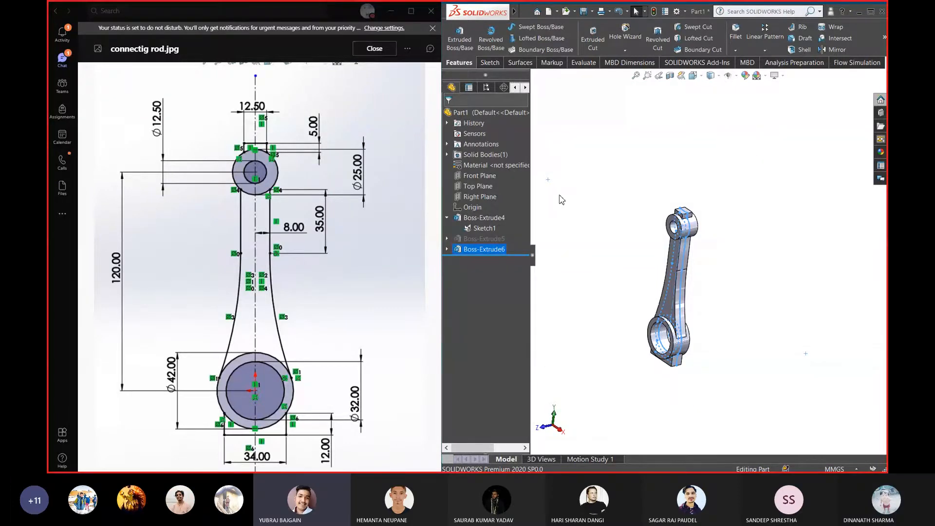
{"action": "scroll", "coordinate": [629, 293], "scroll_direction": "down", "scroll_amount": 3}
{"action": "middle_click_drag", "start_coordinate": [735, 317], "coordinate": [745, 315]}
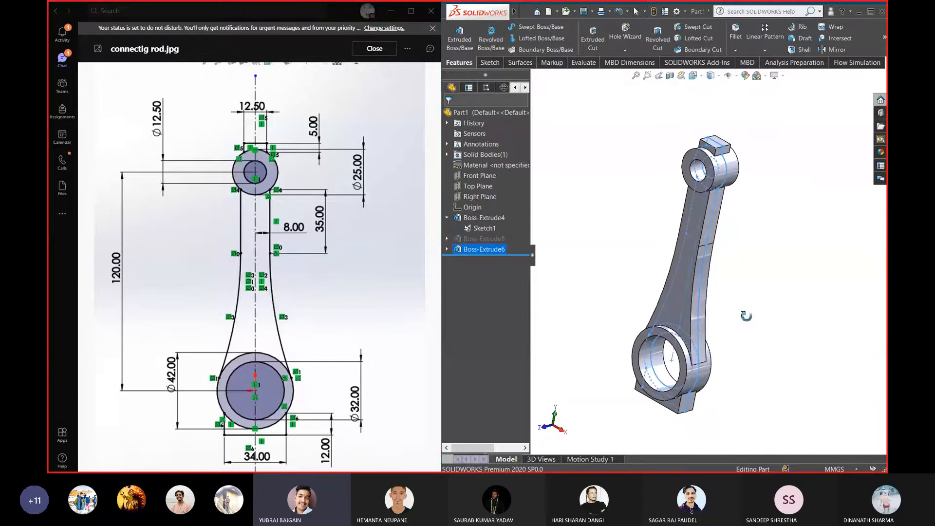
Delete the Boss-Extrude6, Boss-Extrude5 and Boss-Extrude4 features, keeping only the profile sketch
{"action": "left_click", "coordinate": [485, 249]}
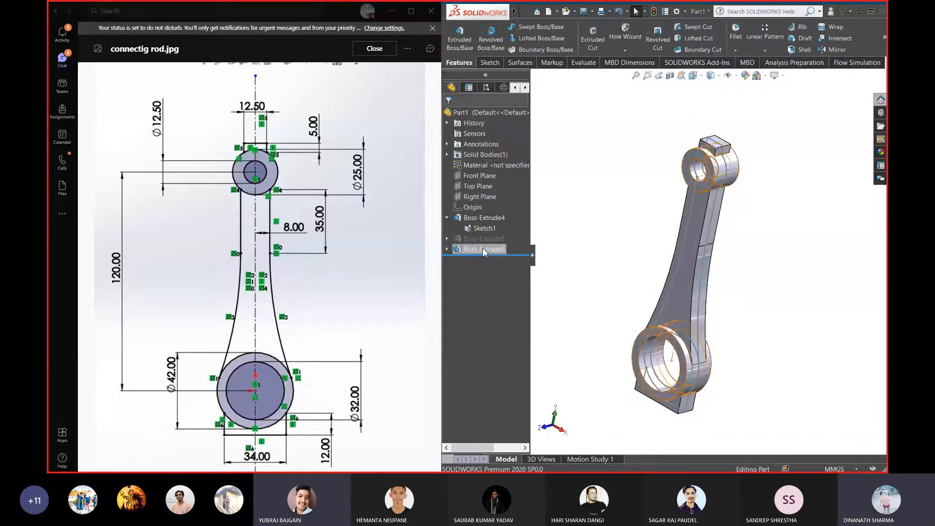
{"action": "key", "text": "Delete"}
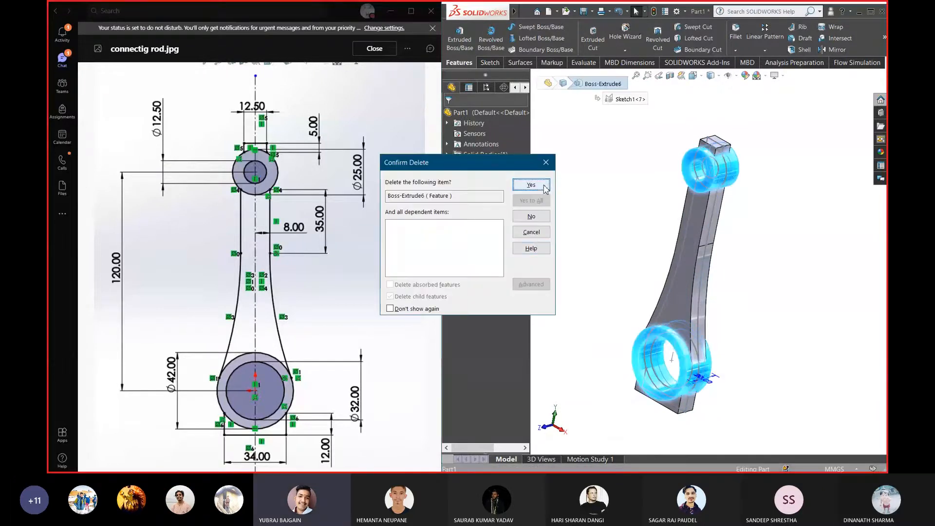
{"action": "key", "text": "Return"}
{"action": "key", "text": "Delete"}
{"action": "key", "text": "Return"}
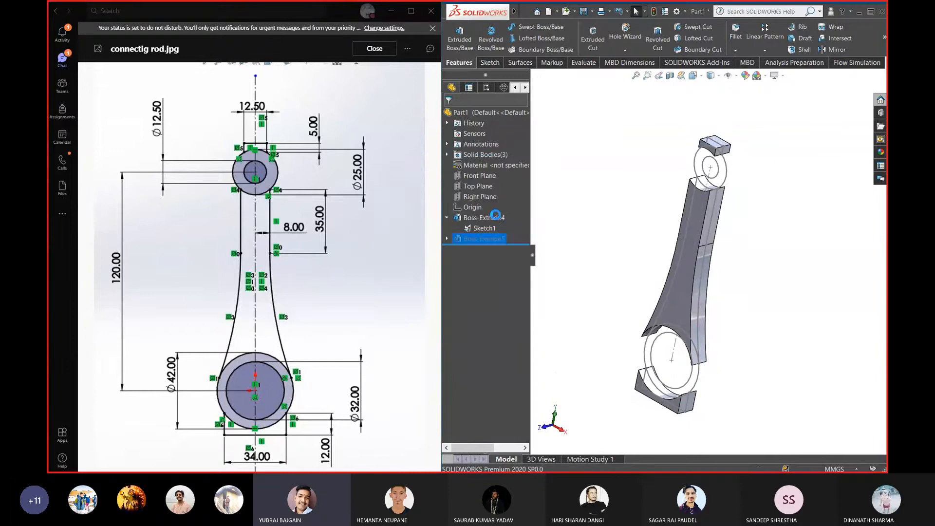
{"action": "left_click", "coordinate": [512, 217]}
{"action": "key", "text": "Delete"}
{"action": "key", "text": "Return"}
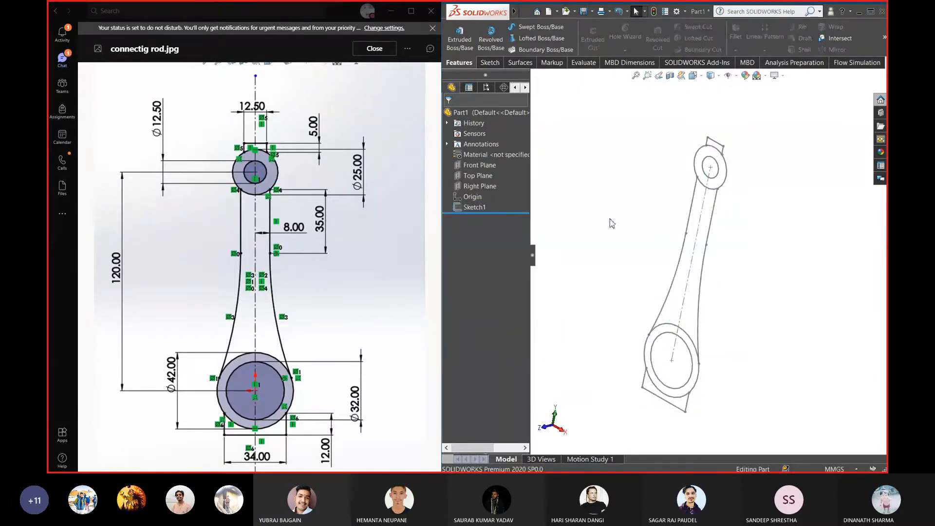
Start a boss extrusion of the profile sketch with Thin Feature off and only the two halves of the shank as contours
{"action": "mouse_move", "coordinate": [700, 247]}
{"action": "middle_mouse_down"}
{"action": "mouse_move", "coordinate": [670, 240]}
{"action": "mouse_move", "coordinate": [674, 252]}
{"action": "middle_mouse_up"}
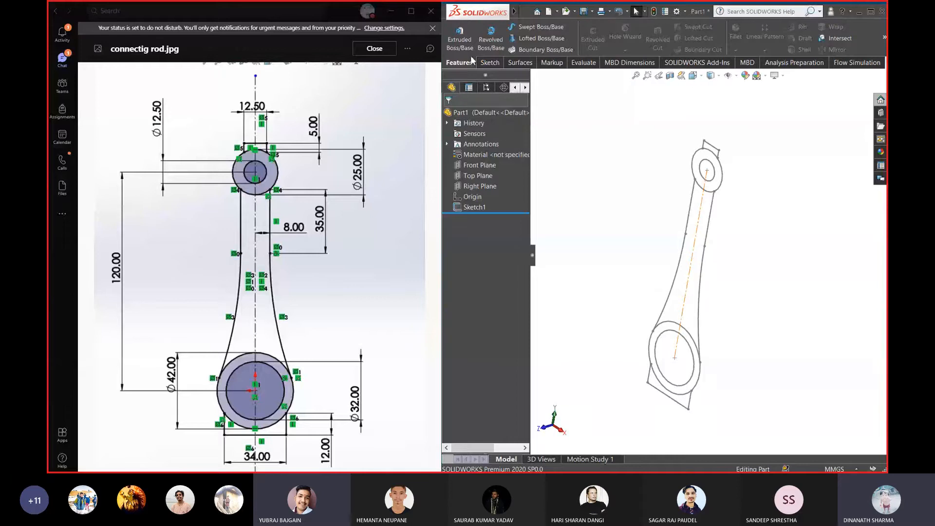
{"action": "left_click", "coordinate": [460, 41]}
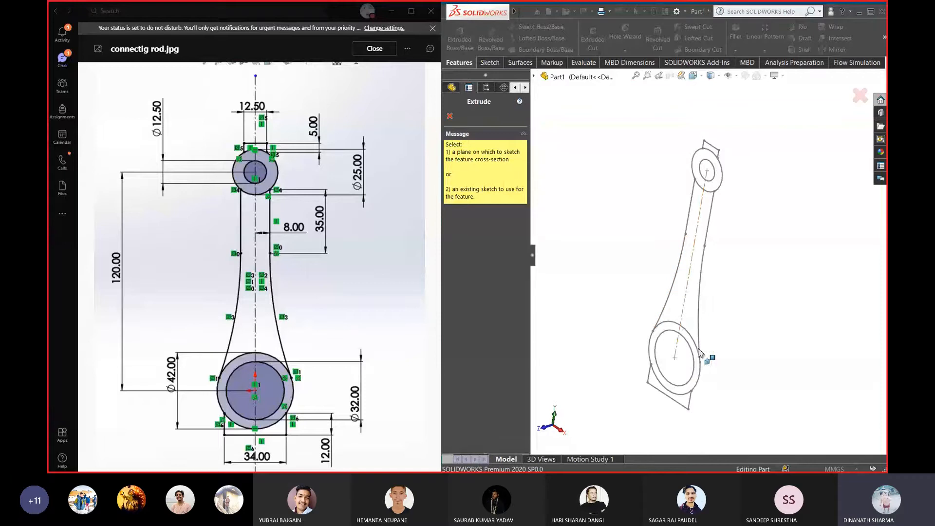
{"action": "left_click", "coordinate": [674, 290]}
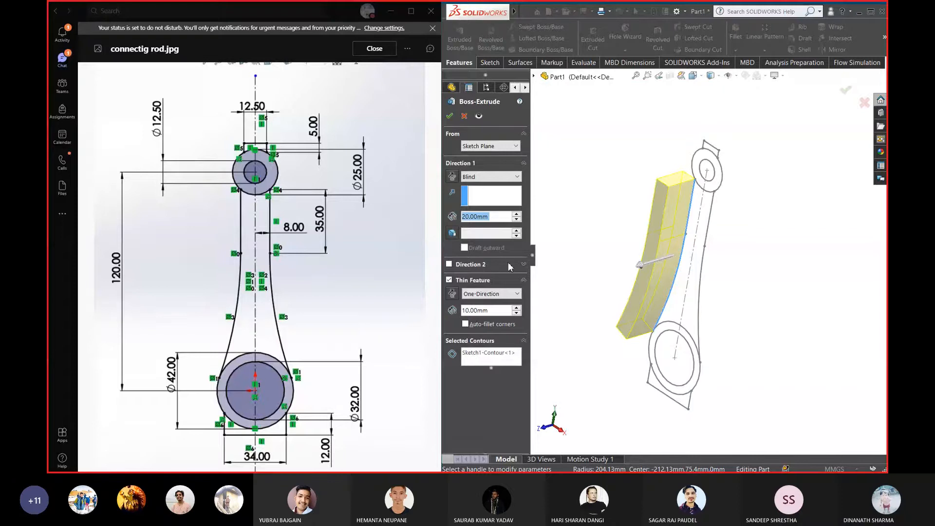
{"action": "left_click_drag", "start_coordinate": [533, 258], "coordinate": [552, 258]}
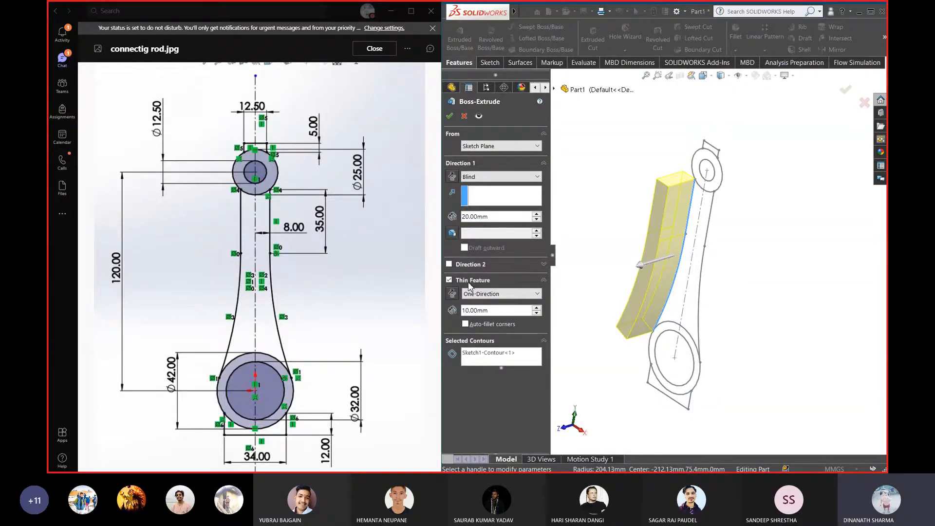
{"action": "left_click", "coordinate": [449, 281]}
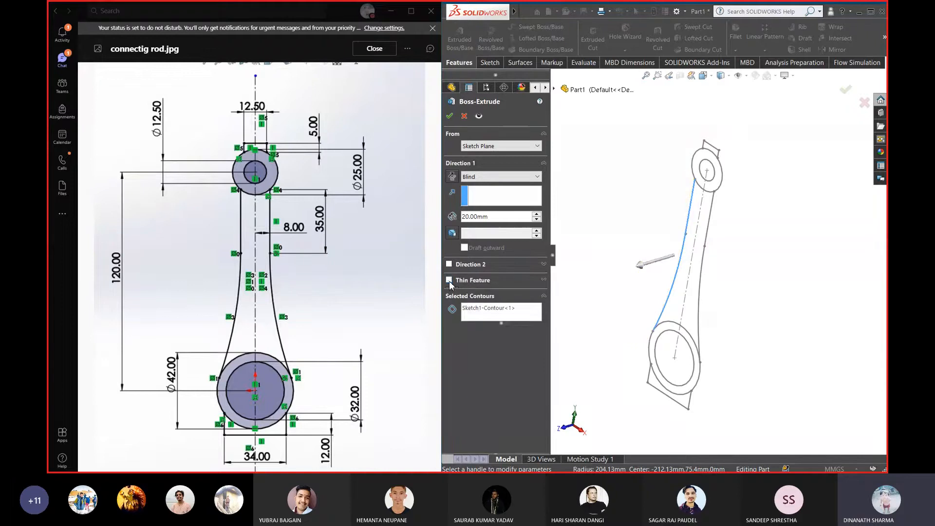
{"action": "left_click", "coordinate": [492, 313]}
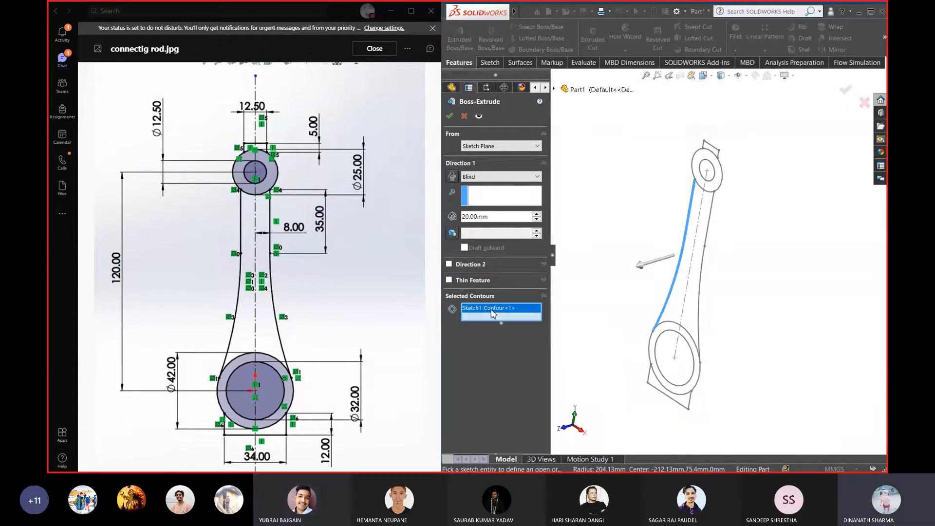
{"action": "key", "text": "Delete"}
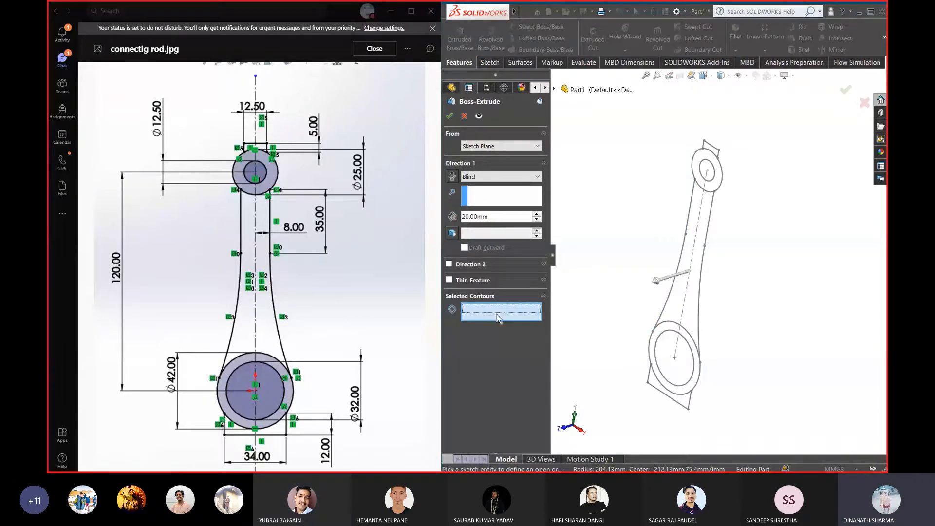
{"action": "left_click", "coordinate": [692, 248]}
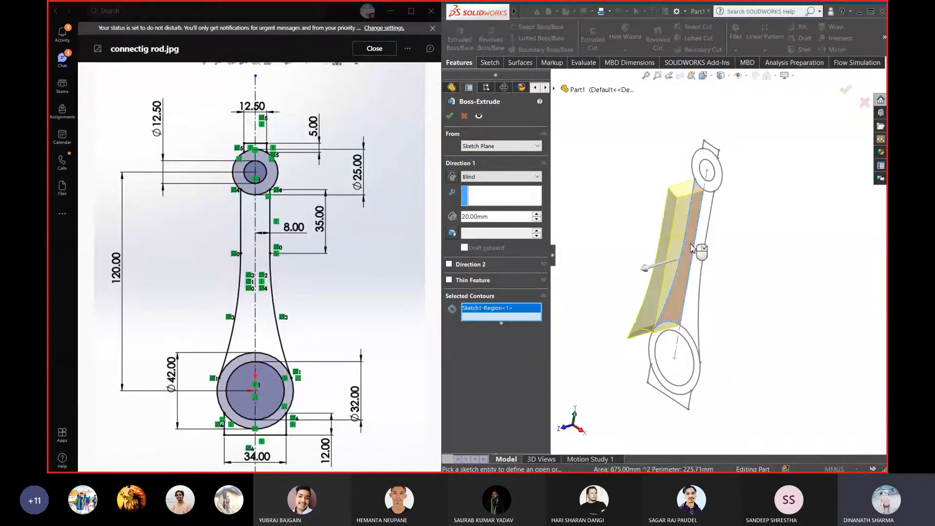
{"action": "left_click", "coordinate": [702, 308]}
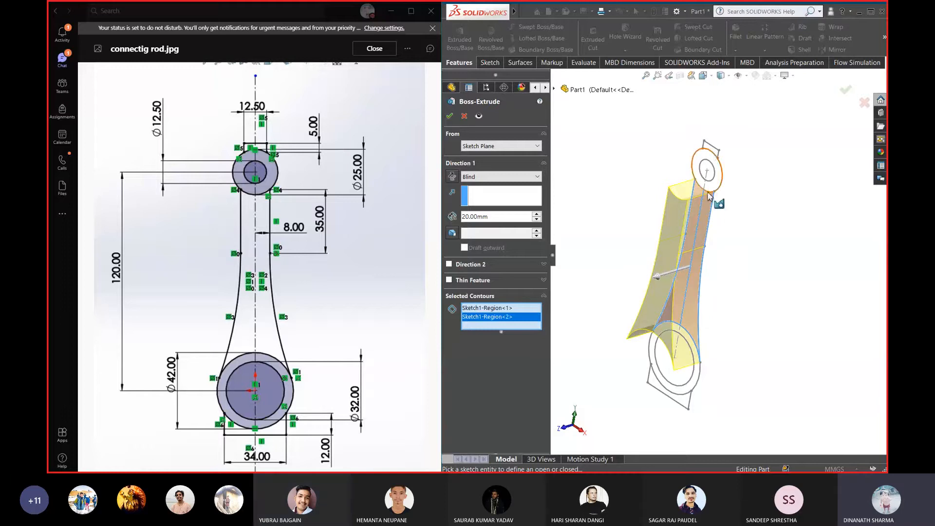
{"action": "left_click", "coordinate": [715, 155]}
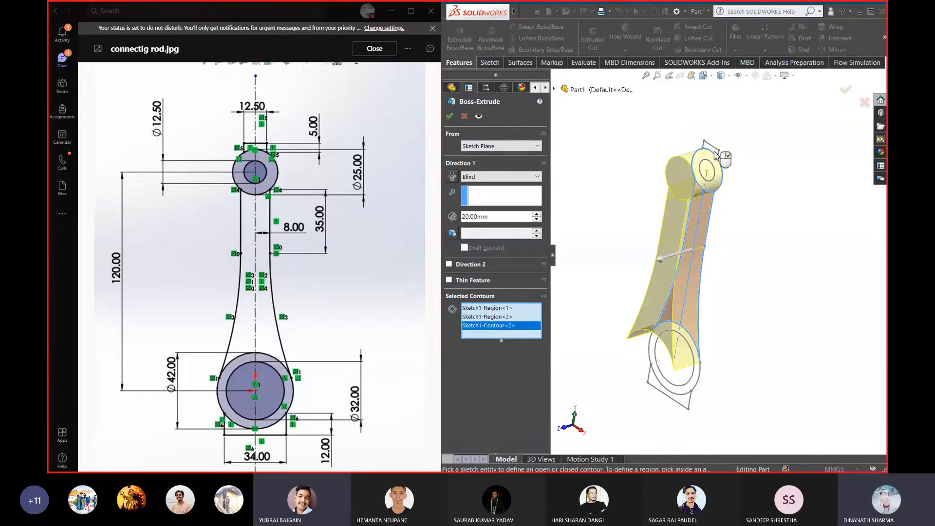
{"action": "left_click", "coordinate": [712, 174]}
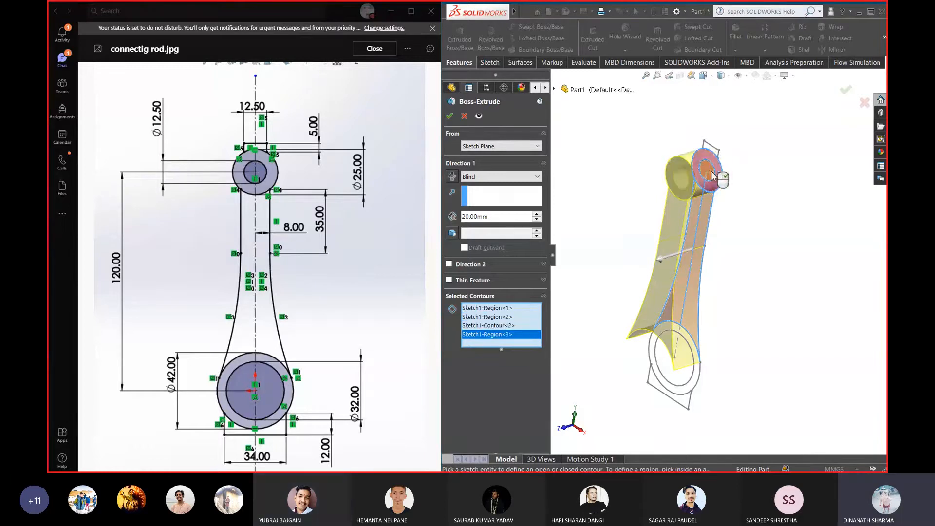
{"action": "left_click", "coordinate": [712, 174]}
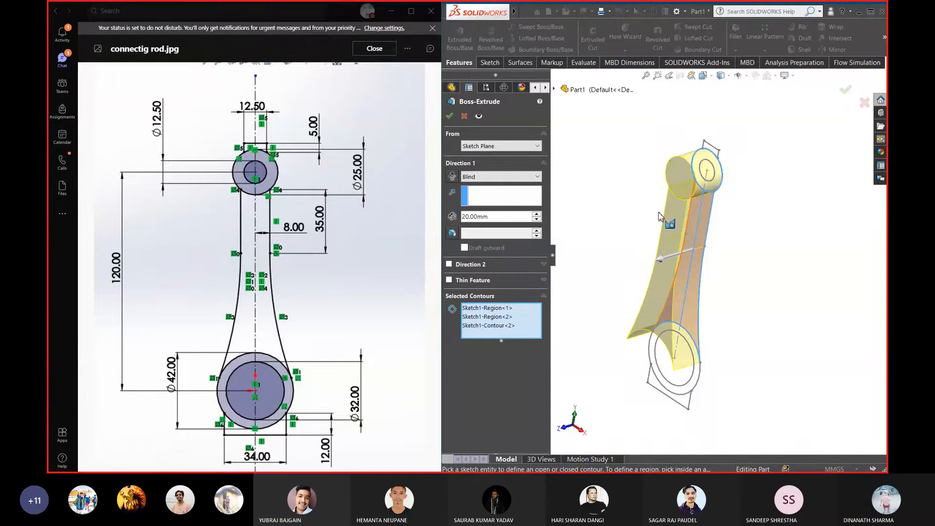
{"action": "left_click", "coordinate": [489, 326]}
{"action": "key", "text": "Delete"}
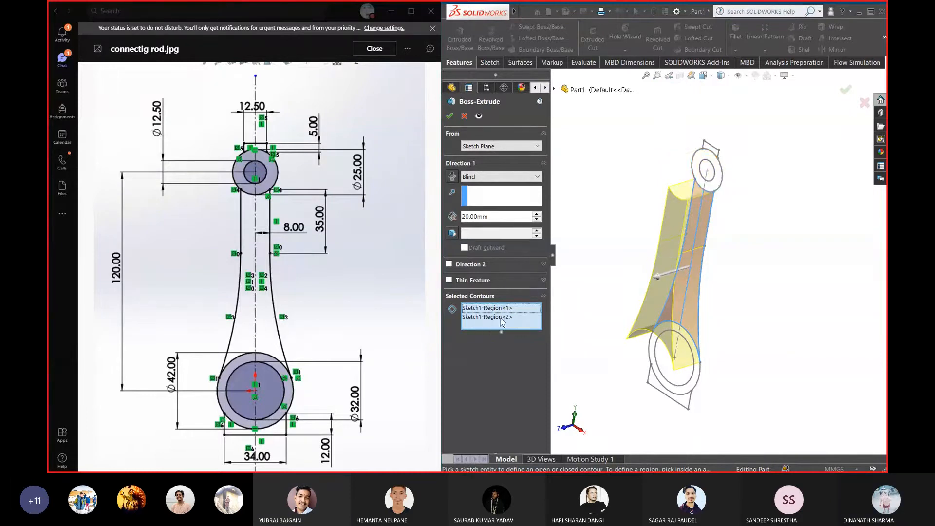
Add the block region above the small end and the block region below the big end to the extrusion's contours
{"action": "scroll", "coordinate": [721, 181], "scroll_direction": "down", "scroll_amount": 4}
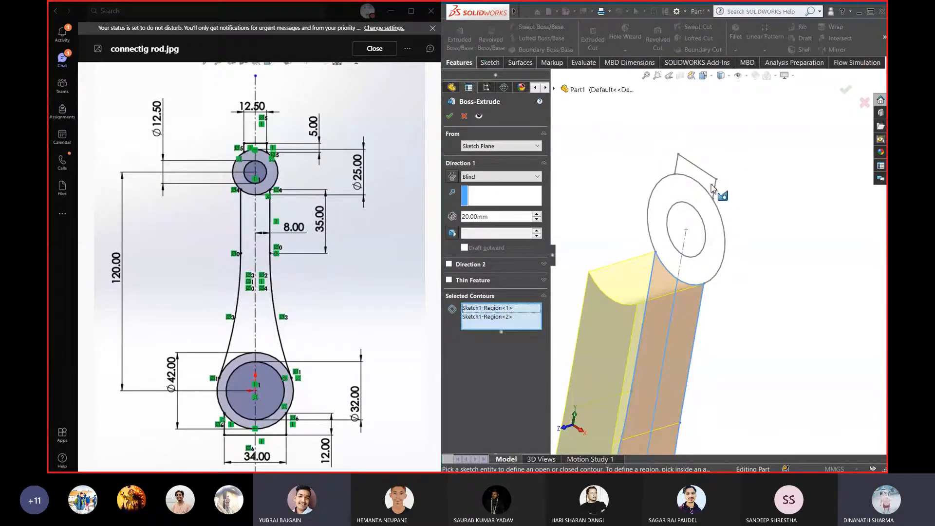
{"action": "left_click", "coordinate": [712, 185]}
{"action": "scroll", "coordinate": [739, 422], "scroll_direction": "up", "scroll_amount": 8}
{"action": "scroll", "coordinate": [716, 392], "scroll_direction": "down", "scroll_amount": 8}
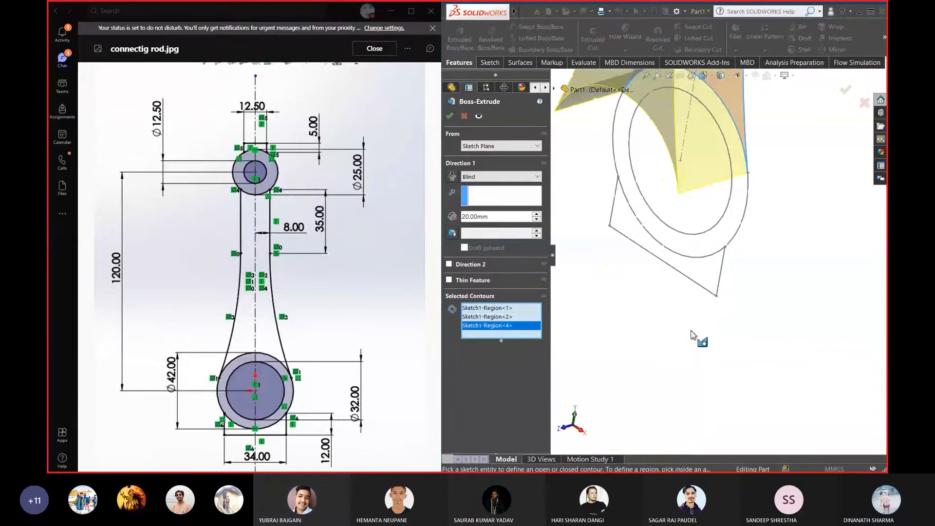
{"action": "left_click", "coordinate": [712, 278]}
{"action": "scroll", "coordinate": [724, 275], "scroll_direction": "up", "scroll_amount": 8}
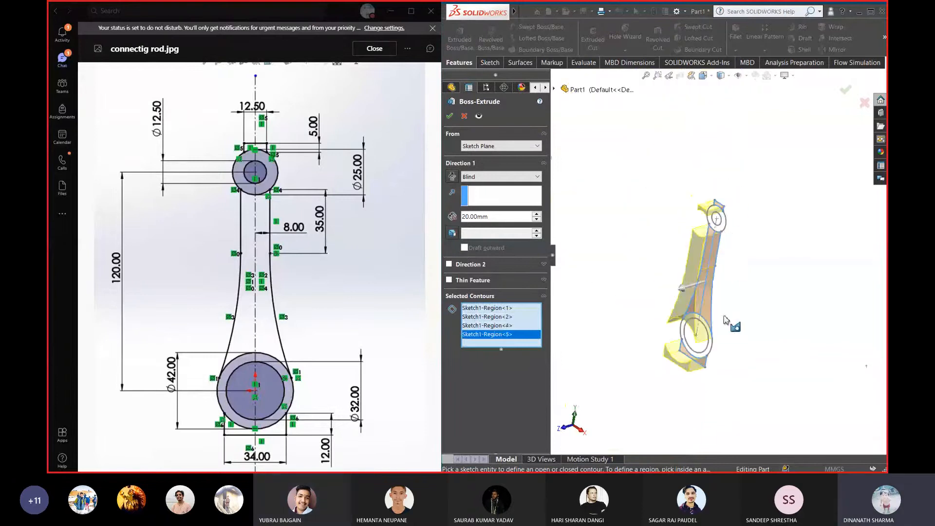
{"action": "scroll", "coordinate": [726, 321], "scroll_direction": "down", "scroll_amount": 3}
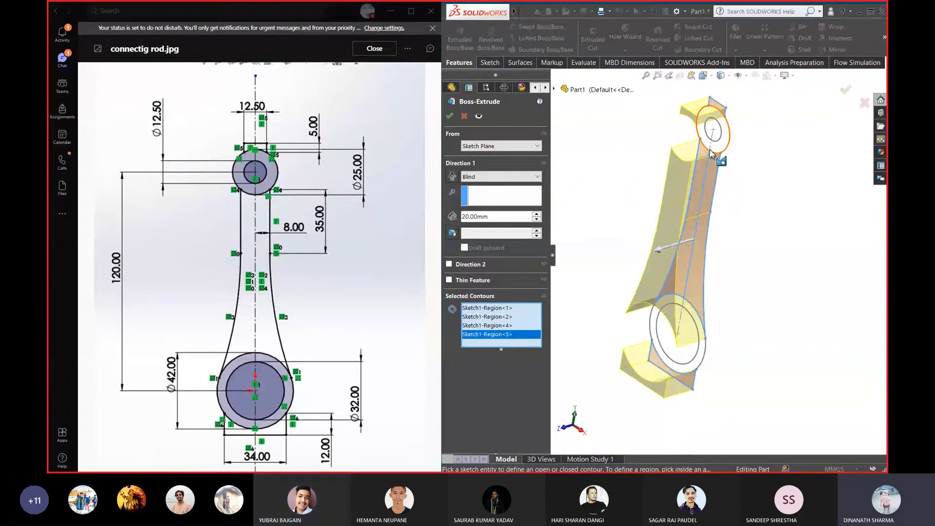
Extrude the selected shank halves and end block regions 12 mm with the Mid Plane end condition
{"action": "left_click", "coordinate": [507, 176]}
{"action": "left_click", "coordinate": [481, 223]}
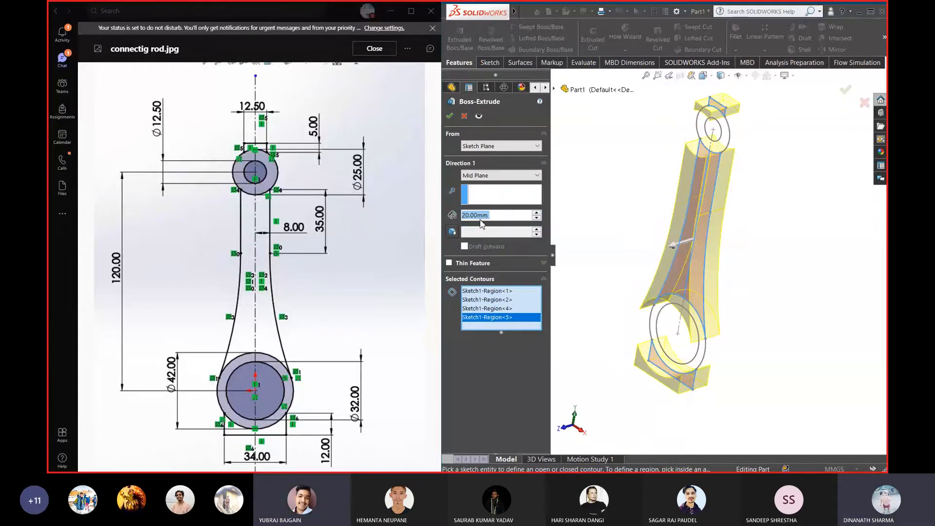
{"action": "type", "text": "12"}
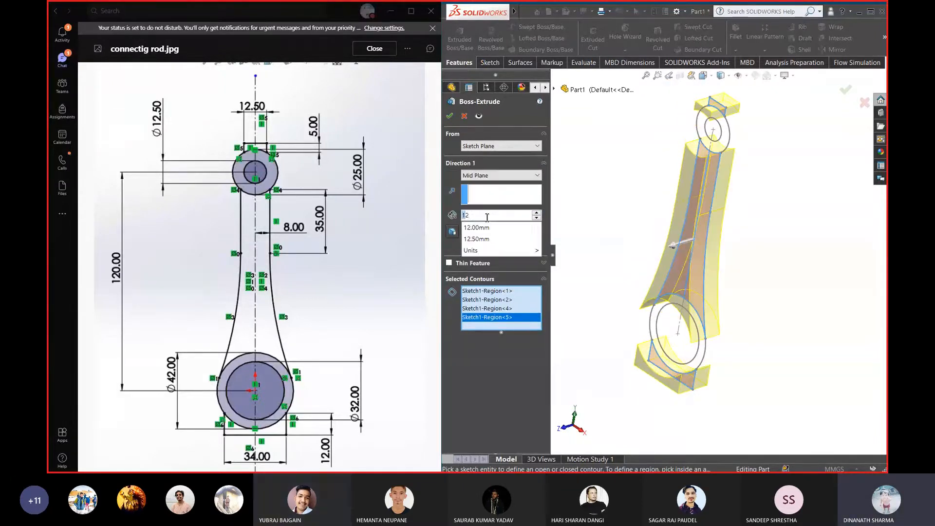
{"action": "key", "text": "Return"}
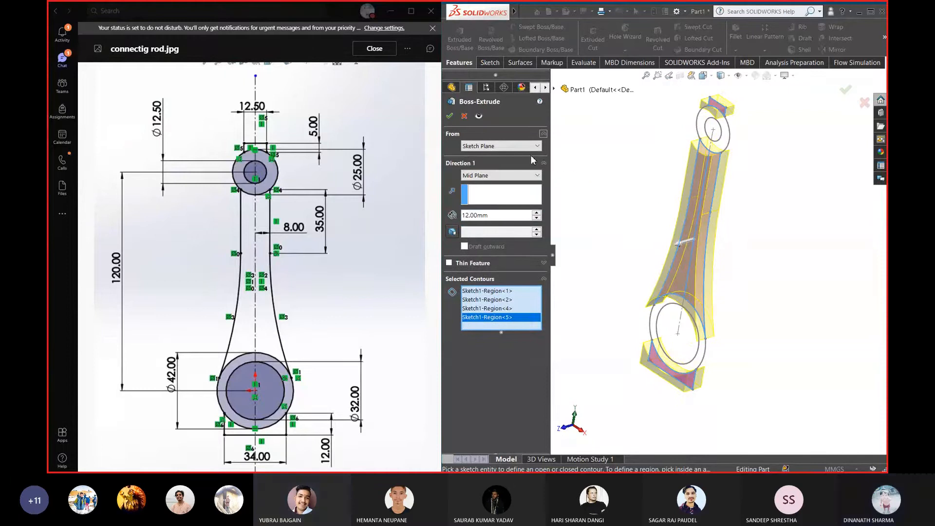
{"action": "left_click", "coordinate": [451, 117]}
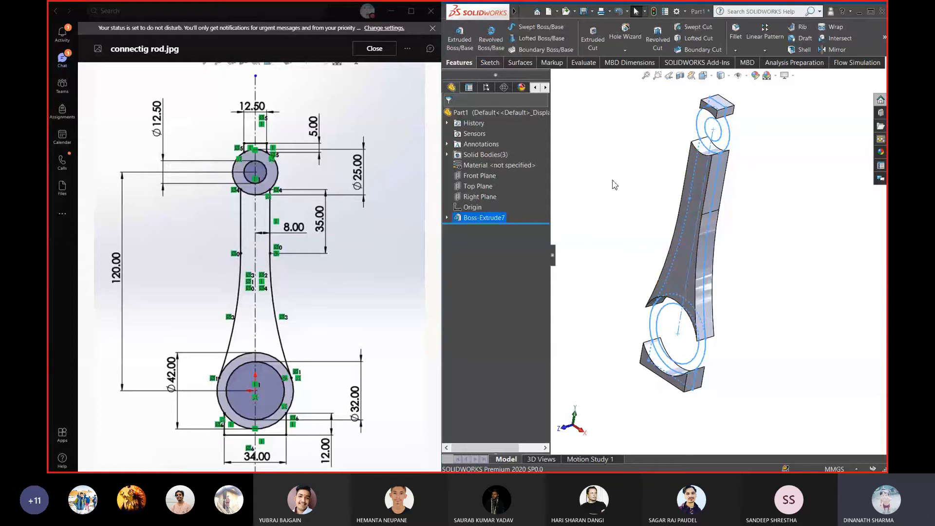
{"action": "left_click", "coordinate": [581, 208]}
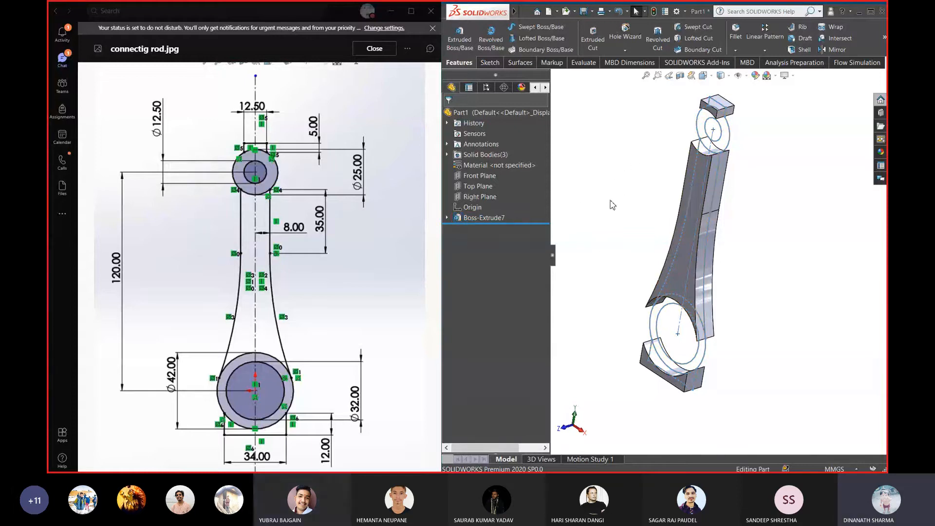
Start another boss extrusion of the profile sketch with only the small-end ring and the big-end ring as contours
{"action": "left_click", "coordinate": [460, 43]}
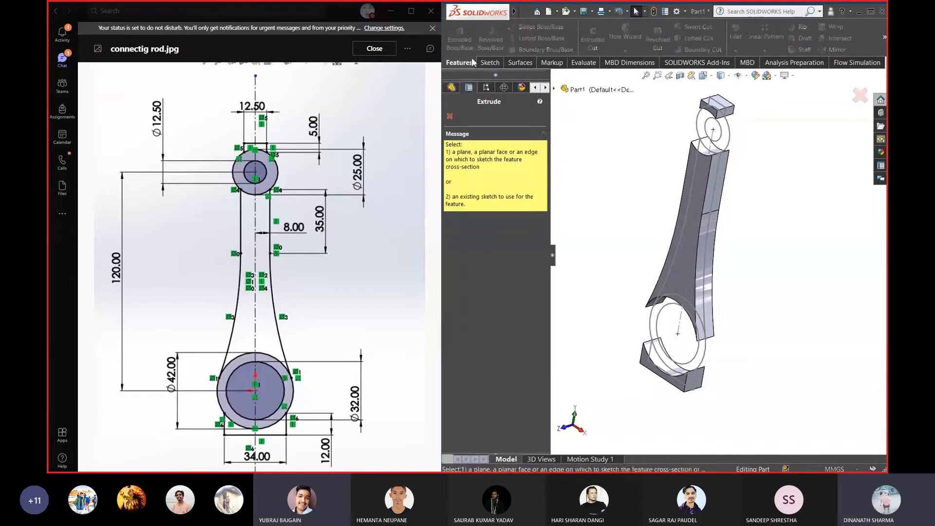
{"action": "left_click", "coordinate": [698, 130]}
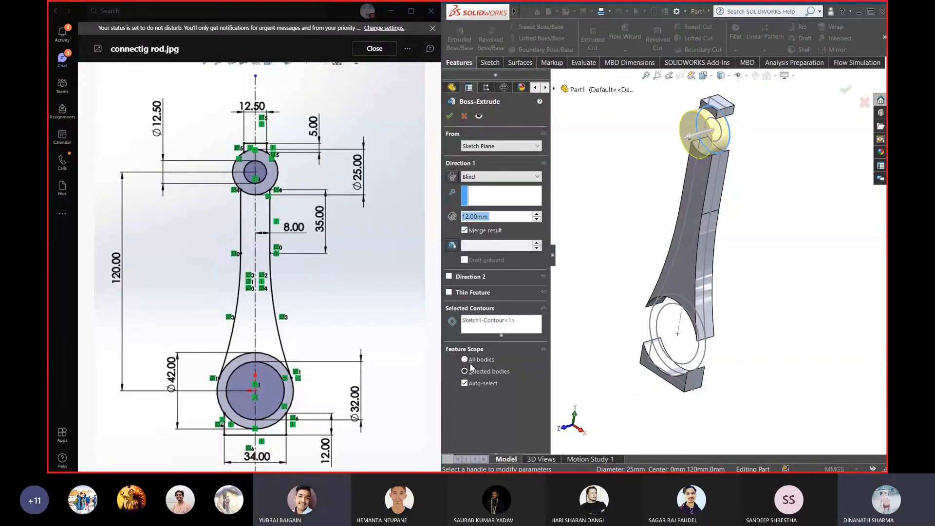
{"action": "left_click", "coordinate": [495, 325]}
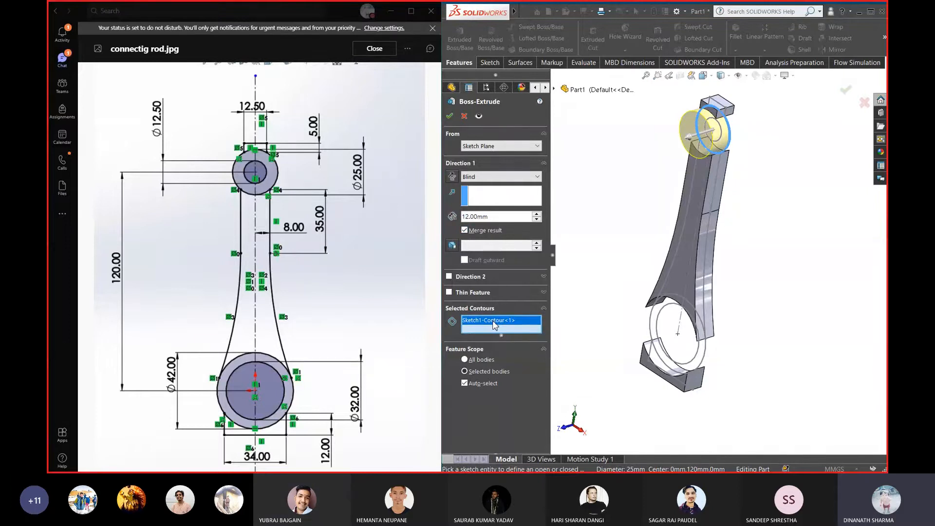
{"action": "key", "text": "Delete"}
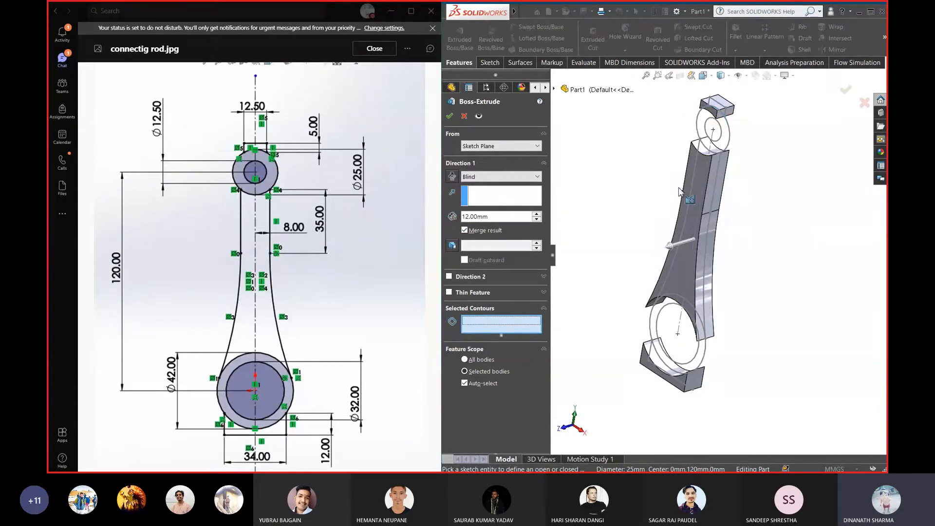
{"action": "left_click", "coordinate": [702, 128]}
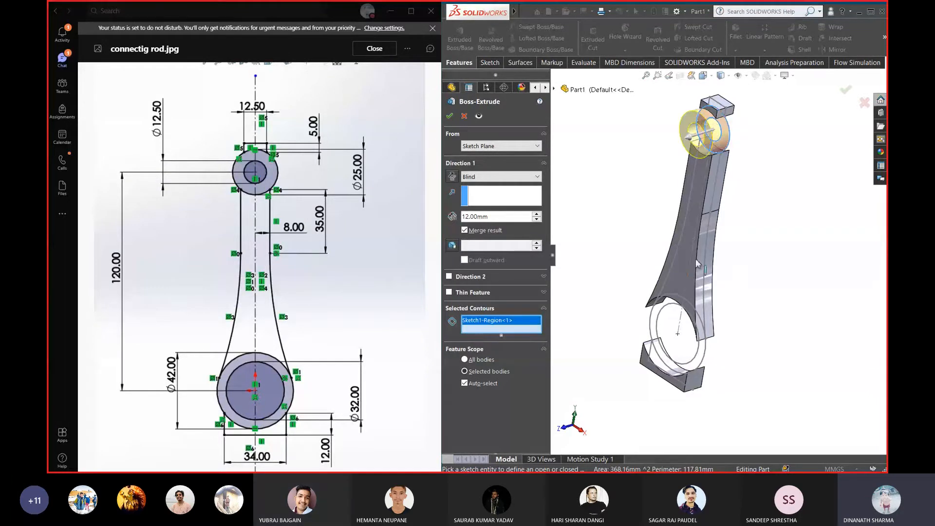
{"action": "left_click", "coordinate": [657, 325]}
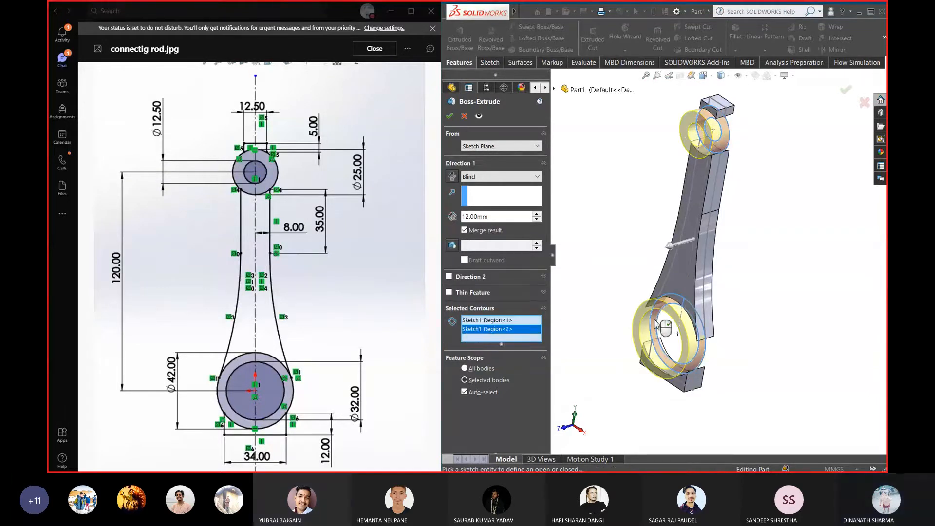
{"action": "mouse_move", "coordinate": [581, 269]}
{"action": "middle_mouse_down"}
{"action": "mouse_move", "coordinate": [629, 285]}
{"action": "mouse_move", "coordinate": [570, 265]}
{"action": "middle_mouse_up"}
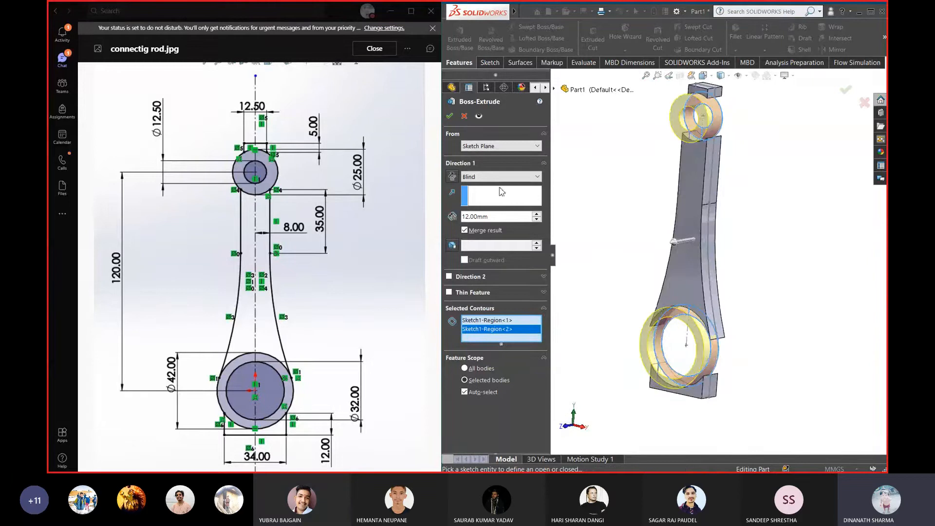
Extrude the two end rings 20 mm with the Mid Plane end condition and Merge result on
{"action": "left_click", "coordinate": [501, 177]}
{"action": "left_click", "coordinate": [487, 241]}
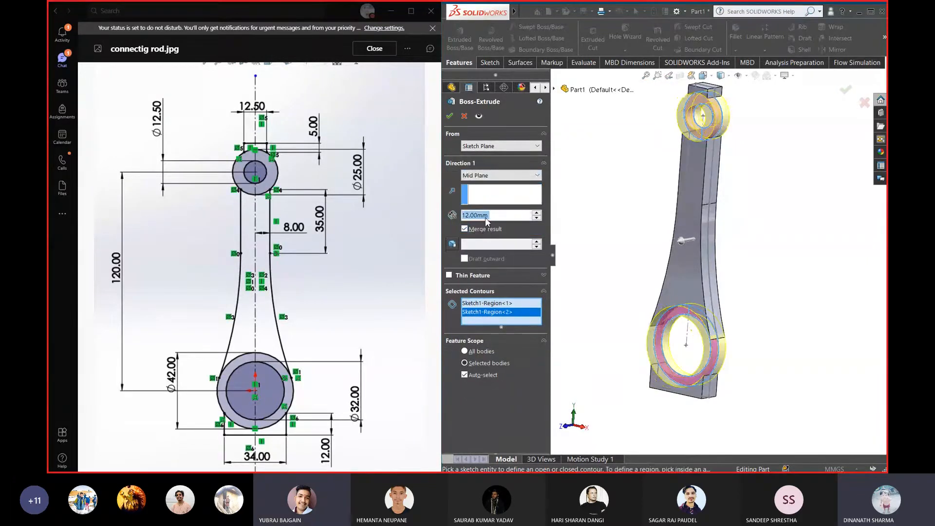
{"action": "type", "text": "20"}
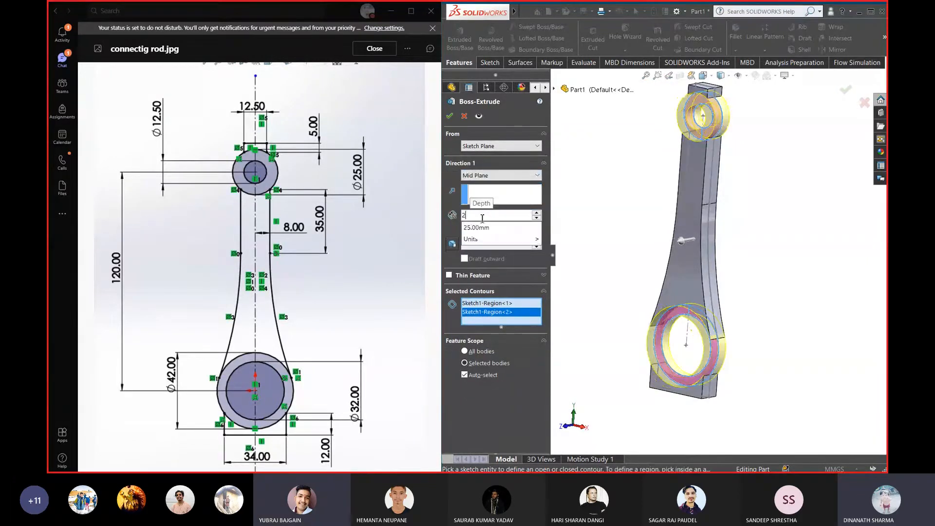
{"action": "key", "text": "Return"}
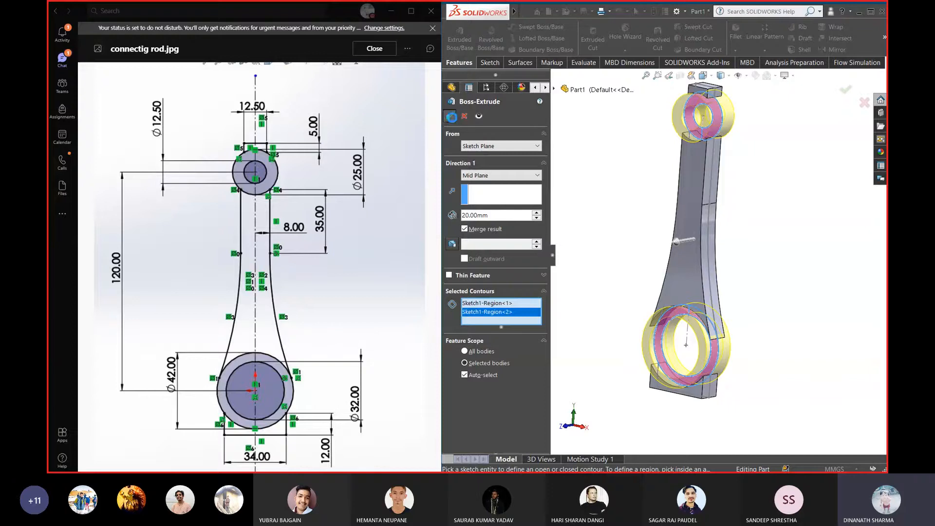
{"action": "left_click", "coordinate": [450, 116]}
{"action": "middle_click_drag", "start_coordinate": [628, 199], "coordinate": [659, 211]}
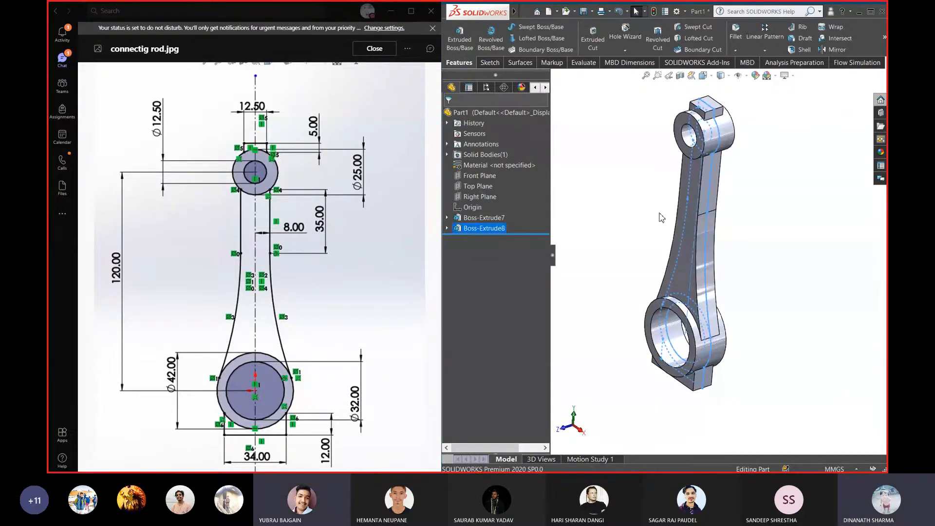
{"action": "left_click", "coordinate": [603, 138]}
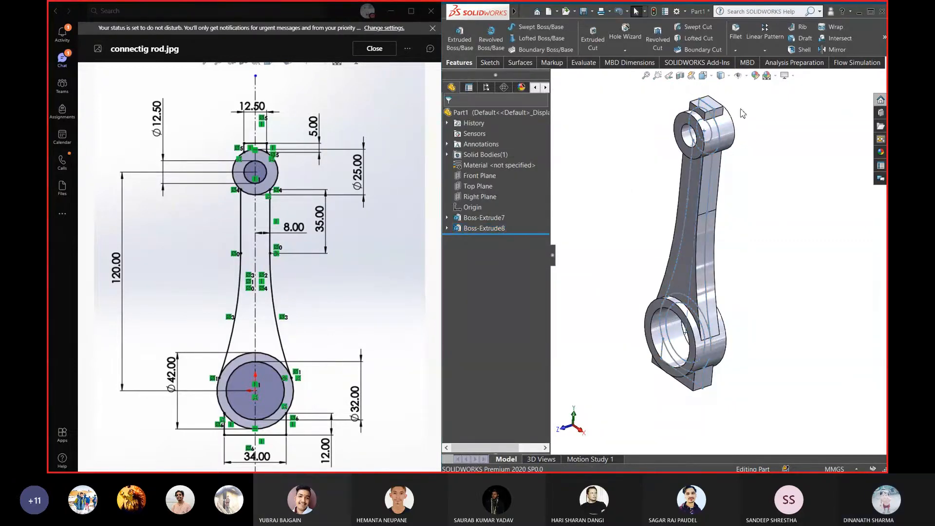
Save the part as "connecting rod" in the exercise folder on the Desktop
{"action": "left_click", "coordinate": [526, 12]}
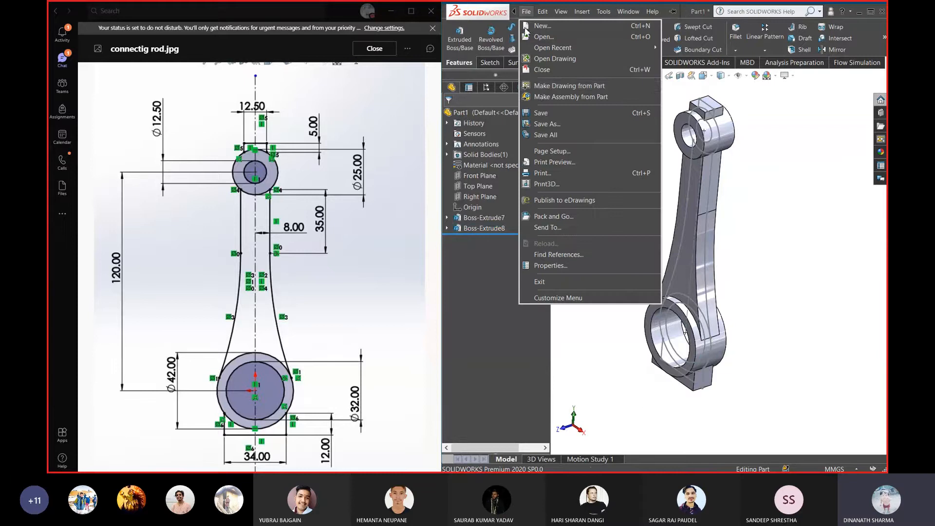
{"action": "left_click", "coordinate": [546, 122]}
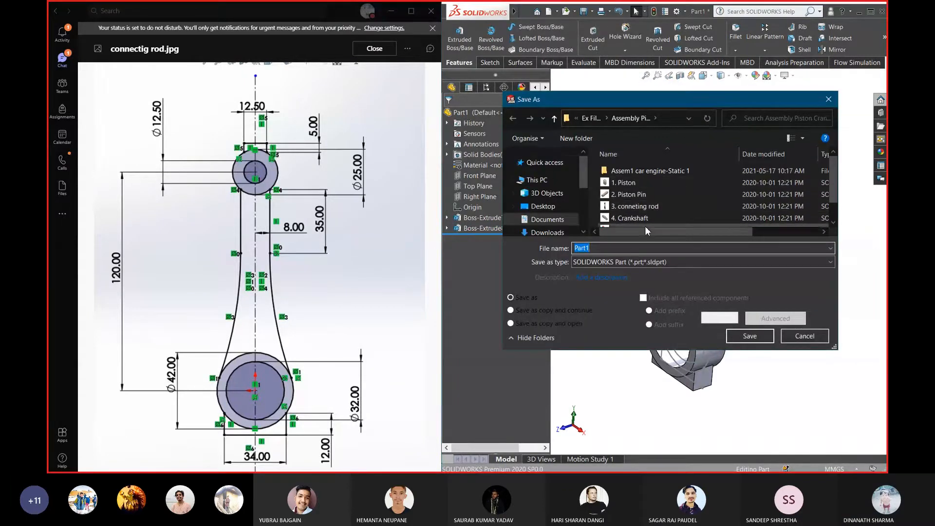
{"action": "left_click", "coordinate": [544, 208]}
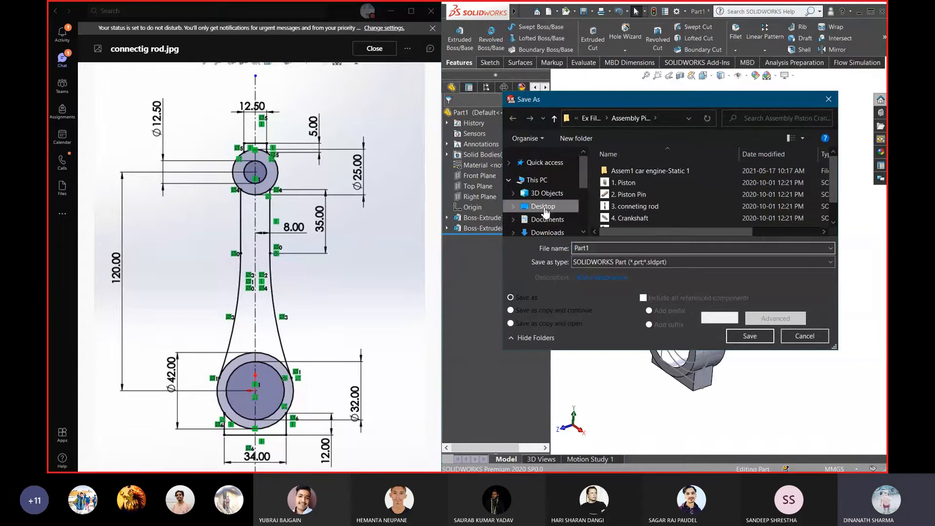
{"action": "double_click", "coordinate": [639, 206]}
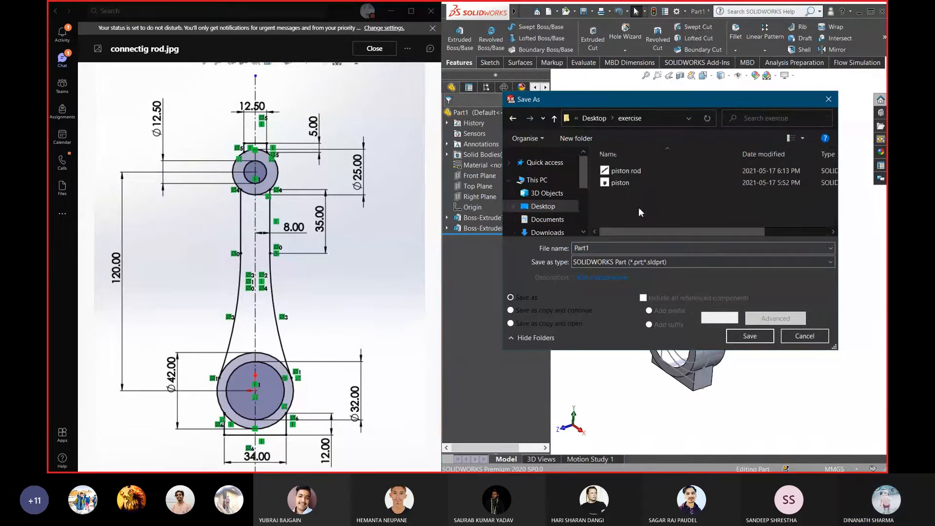
{"action": "left_click", "coordinate": [607, 247]}
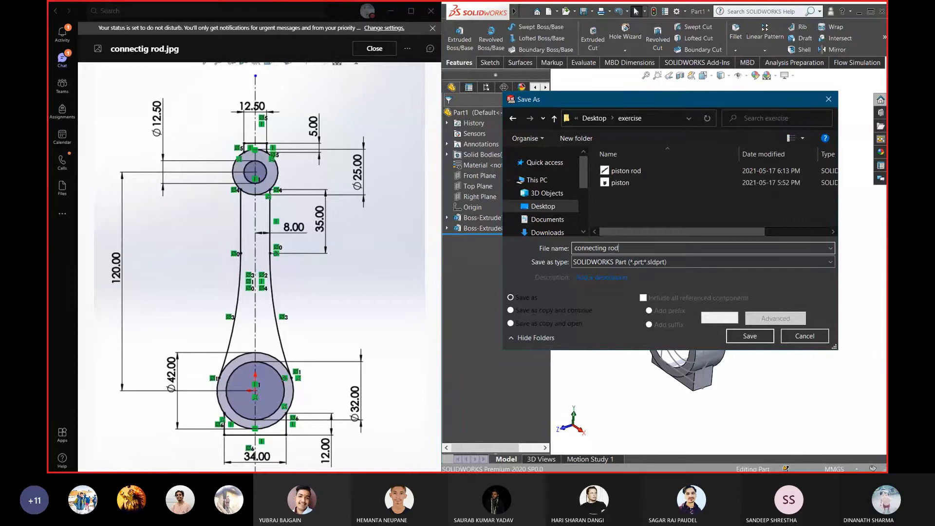
{"action": "left_click", "coordinate": [753, 336]}
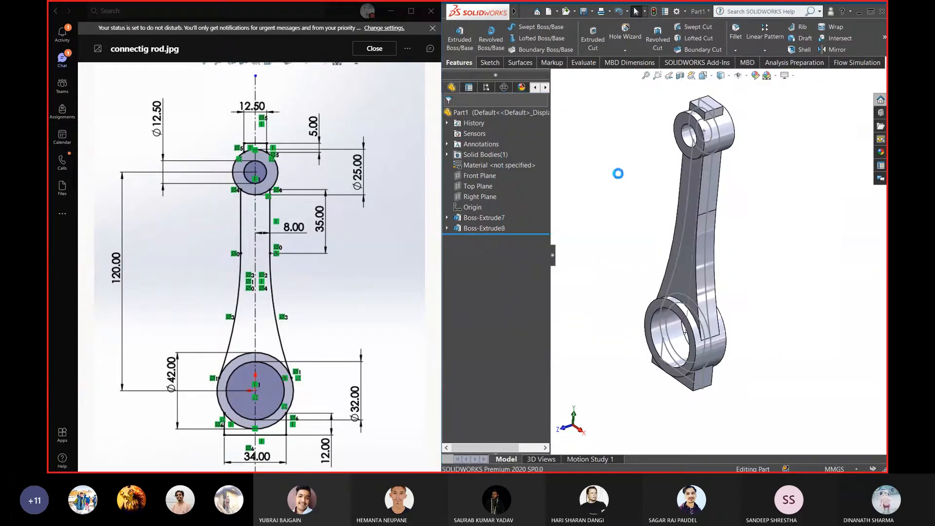
Maximize the SolidWorks window, close the connecting rod part and create a new part document
{"action": "left_click", "coordinate": [871, 11]}
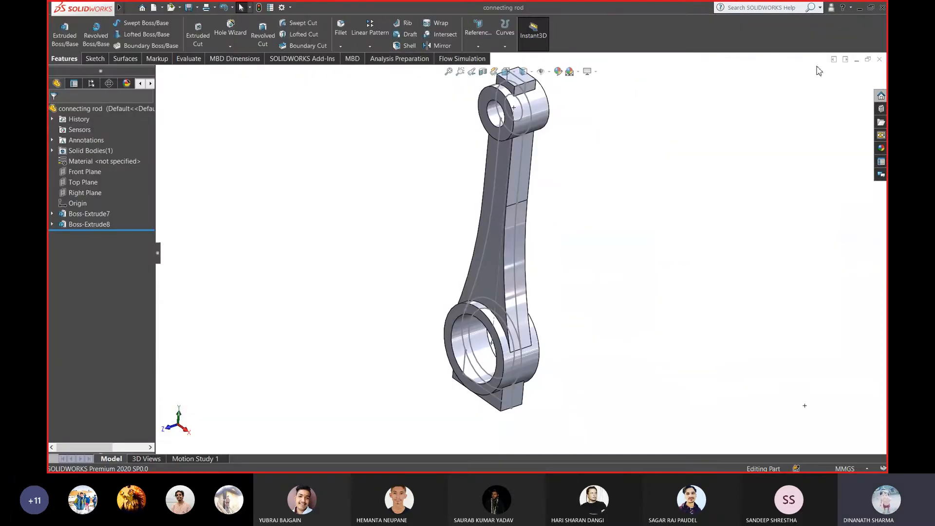
{"action": "left_click", "coordinate": [880, 59]}
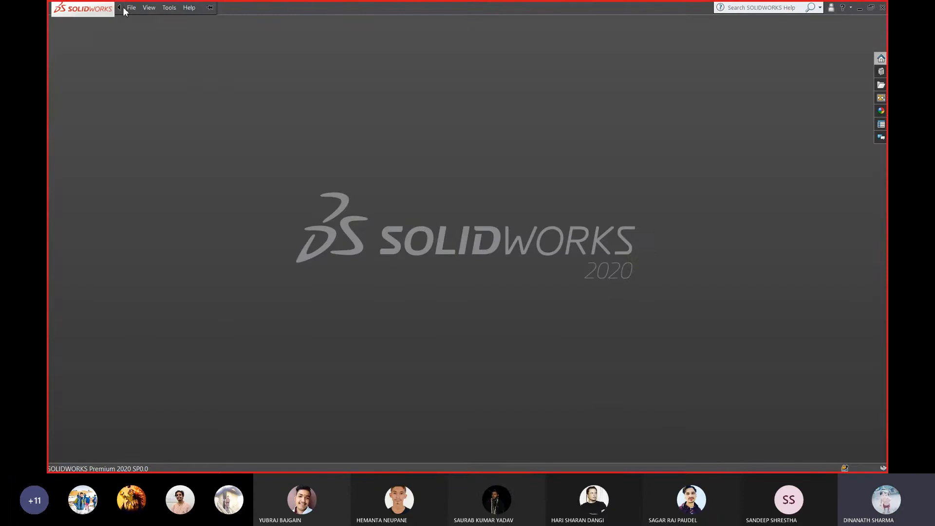
{"action": "left_click", "coordinate": [131, 8]}
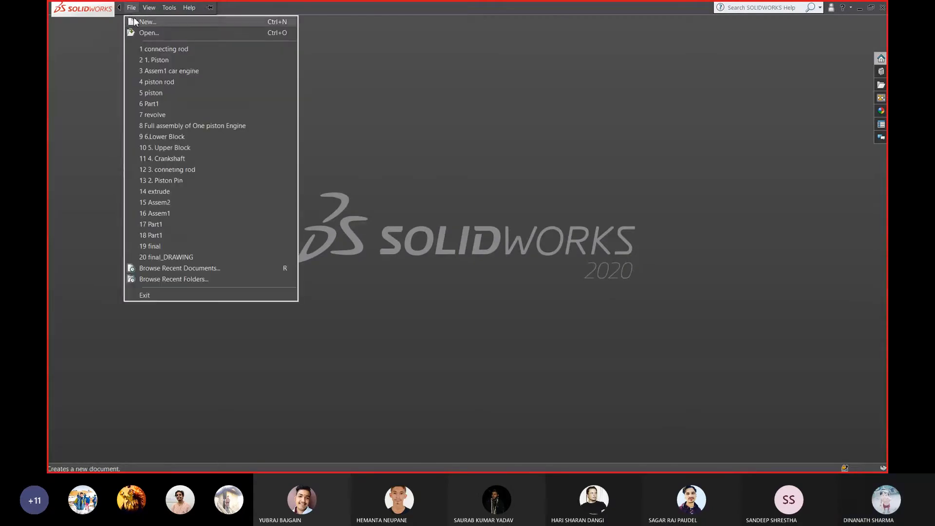
{"action": "left_click", "coordinate": [148, 21]}
{"action": "left_click", "coordinate": [487, 330]}
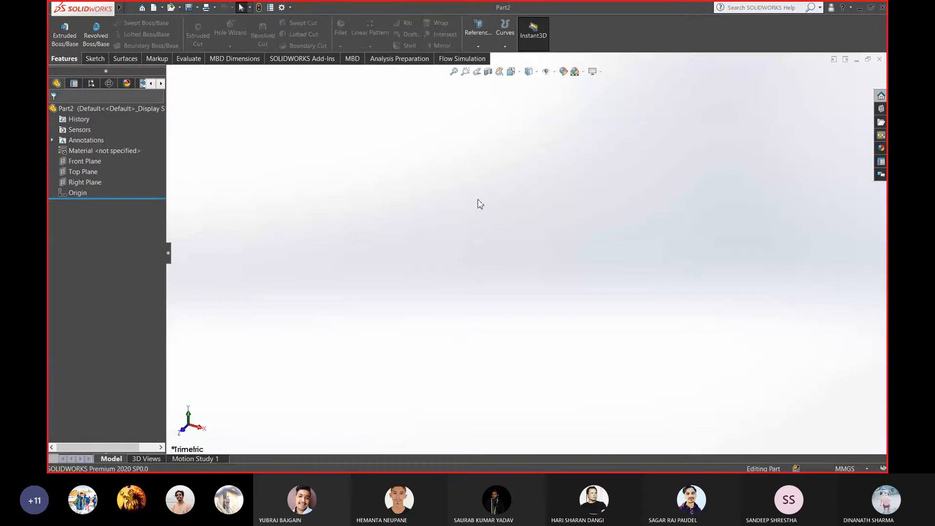
Apply the Plain White scene to the new part and set its units to MMGS (millimeter, gram, second)
{"action": "left_click", "coordinate": [576, 72]}
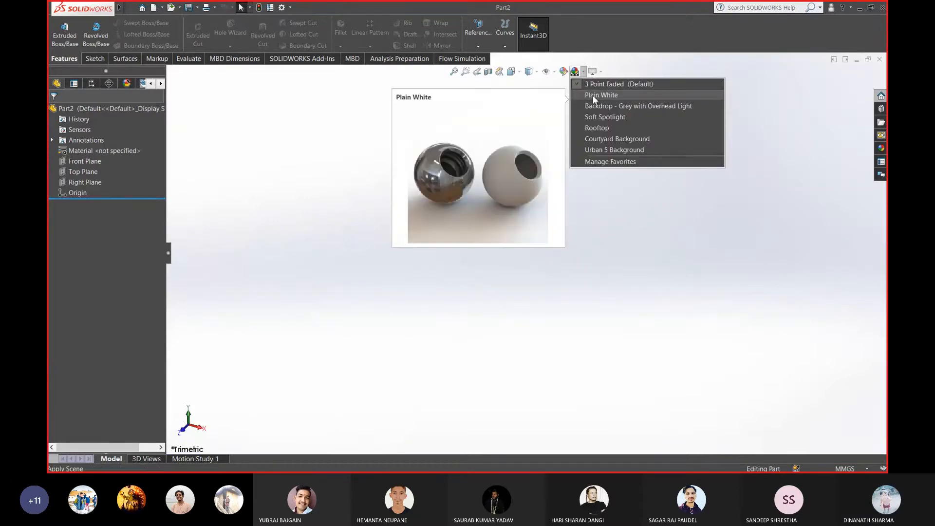
{"action": "left_click", "coordinate": [593, 95]}
{"action": "left_click", "coordinate": [863, 469]}
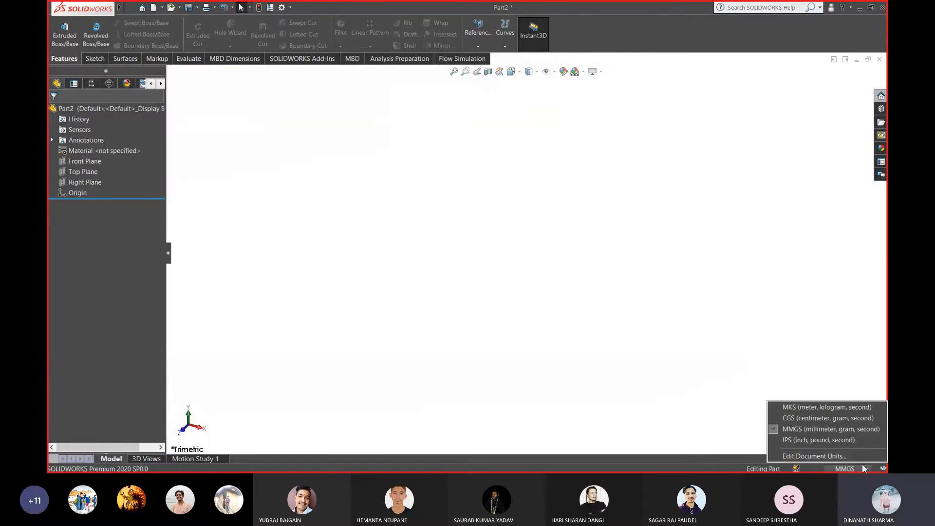
{"action": "left_click", "coordinate": [821, 428]}
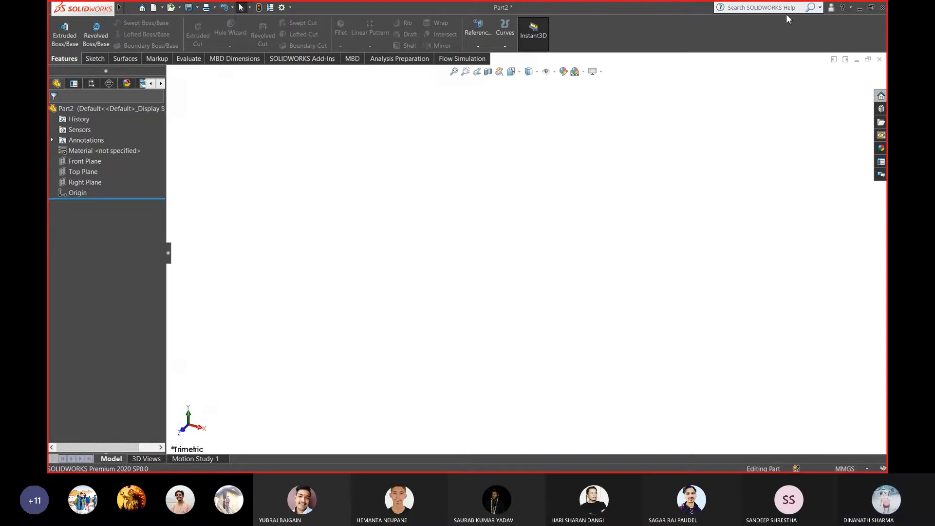
Dock the SolidWorks window beside Teams and replace the connecting rod image with the reference drawing 5. Upper Block.PNG
{"action": "mouse_move", "coordinate": [643, 9]}
{"action": "left_mouse_down"}
{"action": "mouse_move", "coordinate": [665, 40]}
{"action": "mouse_move", "coordinate": [653, 37]}
{"action": "mouse_move", "coordinate": [886, 37]}
{"action": "left_mouse_up"}
{"action": "left_click", "coordinate": [395, 48]}
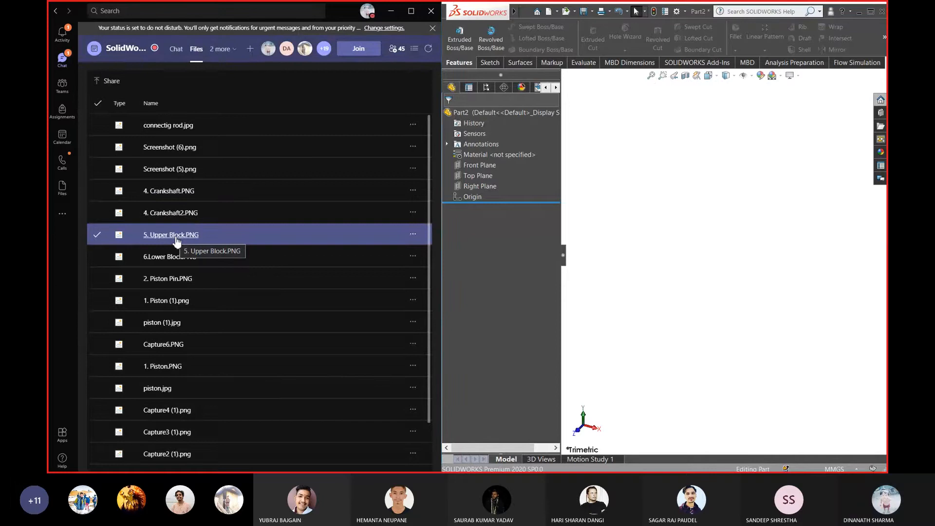
{"action": "left_click", "coordinate": [176, 238]}
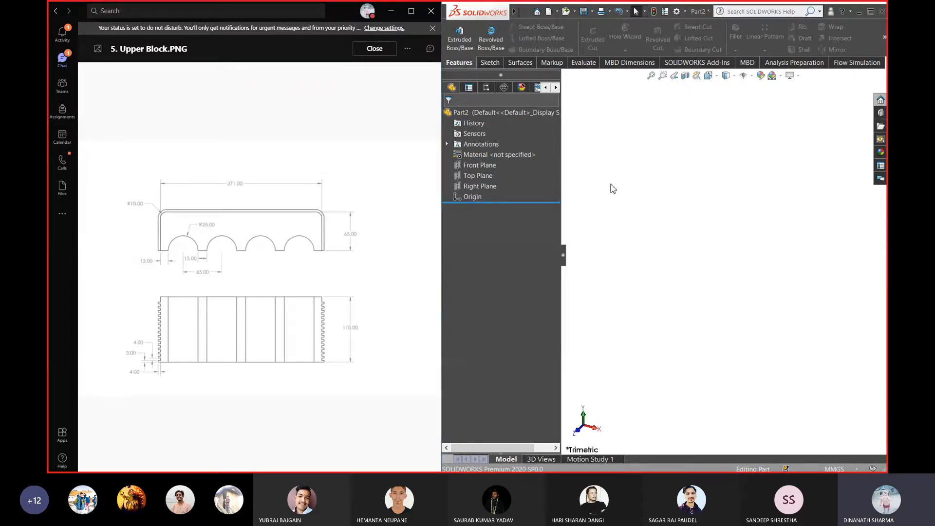
Start a sketch on the Front Plane and draw a corner rectangle from the origin, about 131 mm wide and 60 mm high
{"action": "left_click", "coordinate": [491, 165]}
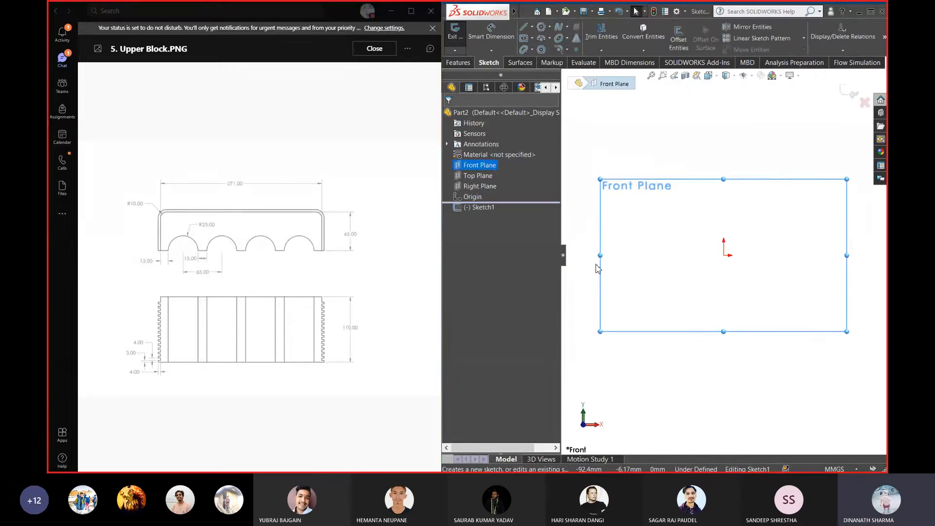
{"action": "scroll", "coordinate": [721, 263], "scroll_direction": "up", "scroll_amount": 3}
{"action": "scroll", "coordinate": [794, 258], "scroll_direction": "down", "scroll_amount": 3}
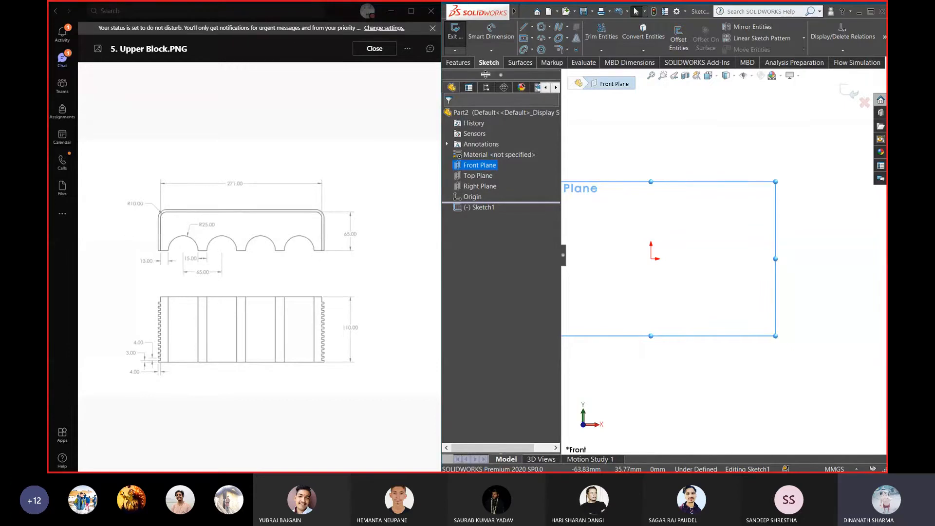
{"action": "left_click", "coordinate": [525, 39]}
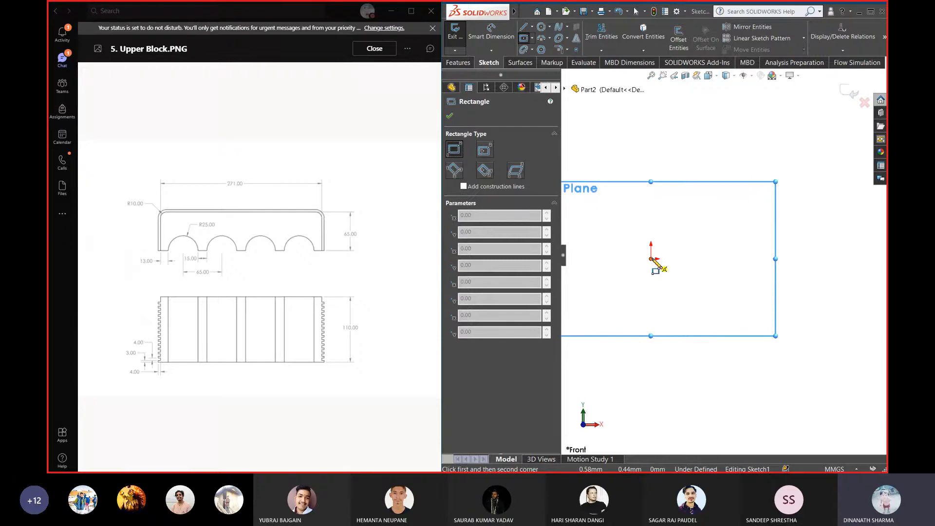
{"action": "left_click", "coordinate": [652, 259]}
{"action": "left_click", "coordinate": [835, 175]}
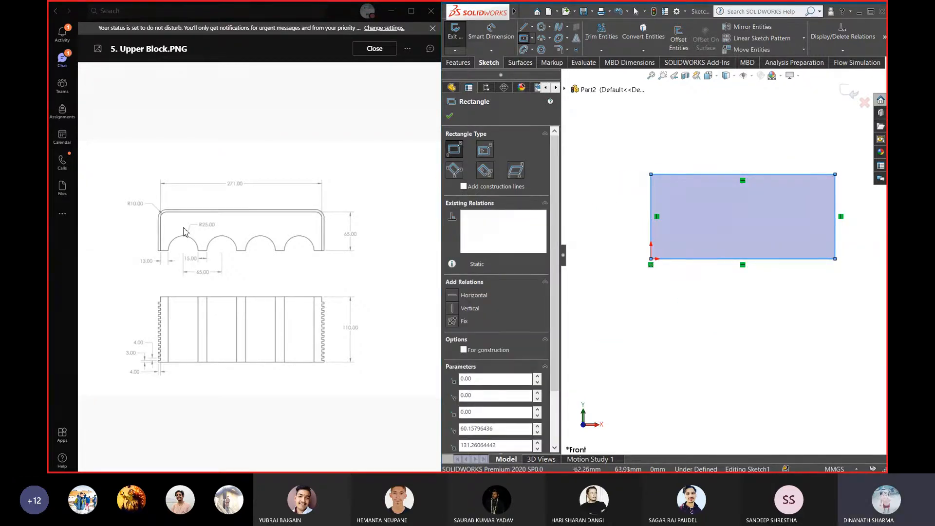
{"action": "key", "text": "Escape"}
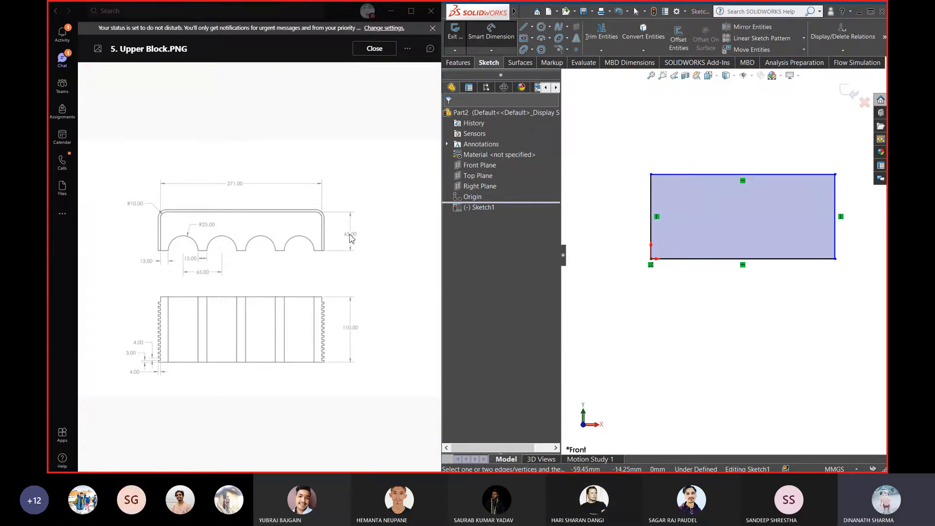
Dimension the rectangle 65 mm high and 271 mm wide
{"action": "left_click", "coordinate": [651, 216]}
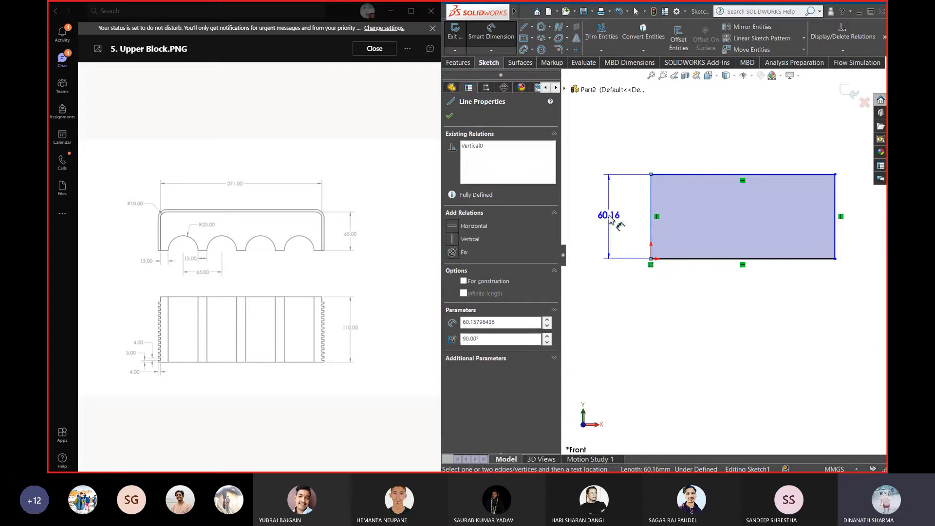
{"action": "left_click", "coordinate": [611, 220]}
{"action": "type", "text": "65"}
{"action": "key", "text": "Return"}
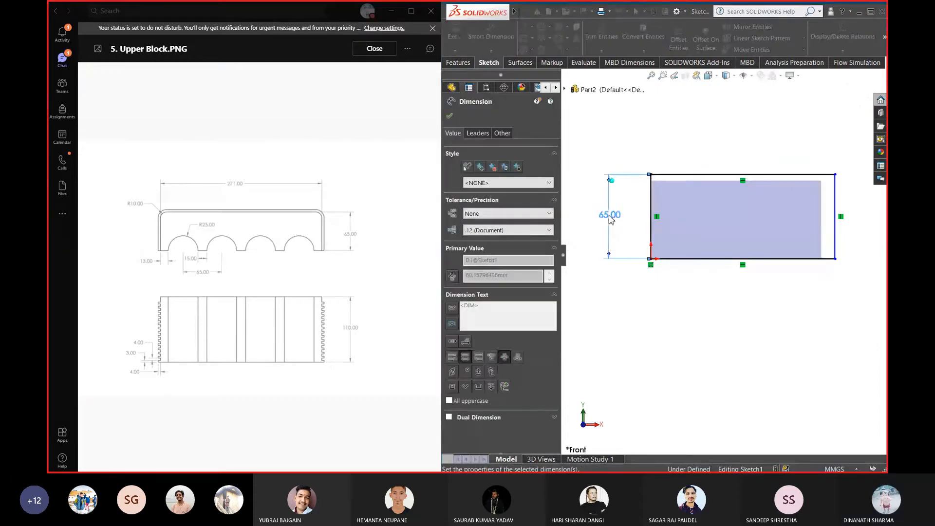
{"action": "left_click", "coordinate": [709, 175]}
{"action": "left_click", "coordinate": [707, 141]}
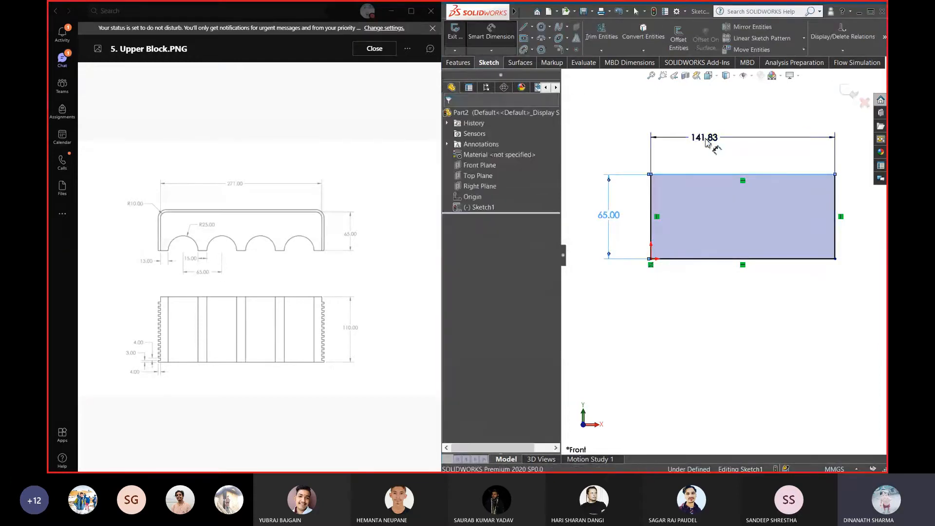
{"action": "type", "text": "271"}
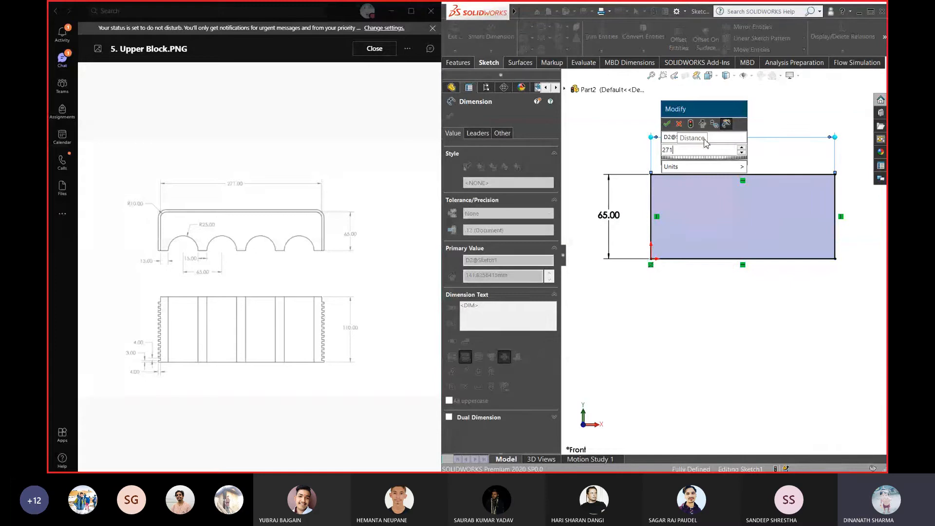
{"action": "key", "text": "Return"}
{"action": "key", "text": "f"}
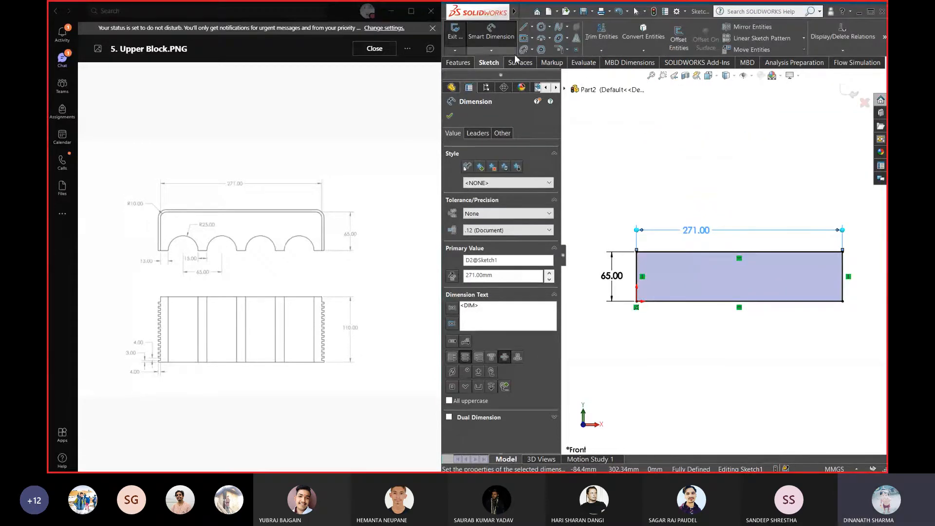
Extrude the rectangle as a blind boss to a depth of 110 mm
{"action": "left_click", "coordinate": [458, 62]}
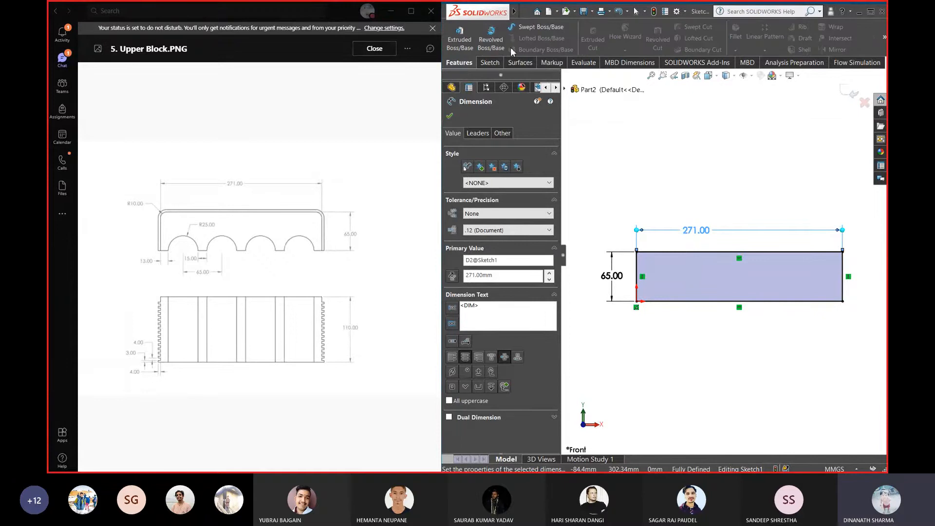
{"action": "left_click", "coordinate": [461, 47]}
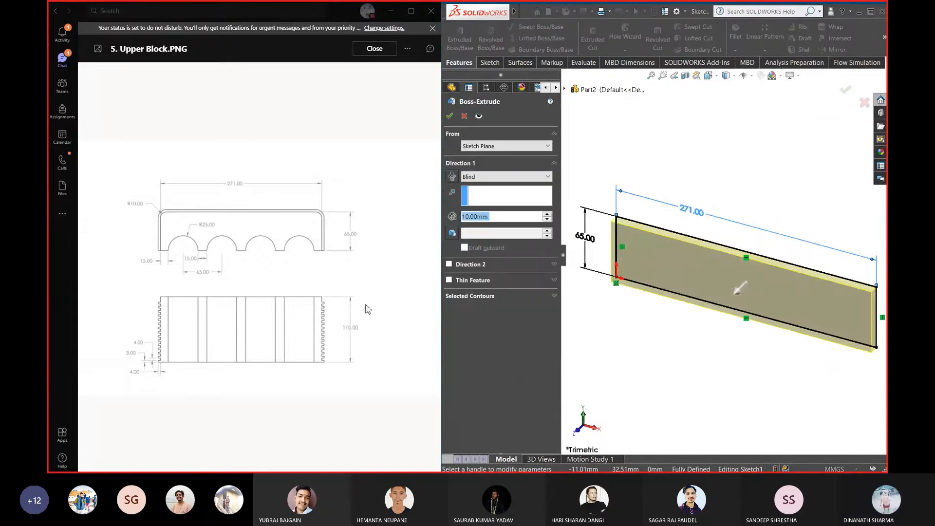
{"action": "type", "text": "110"}
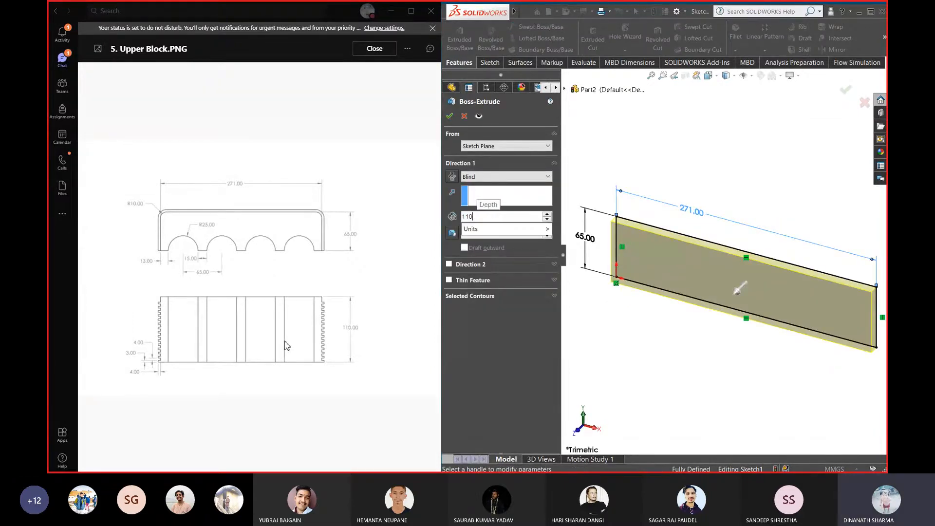
{"action": "key", "text": "Return"}
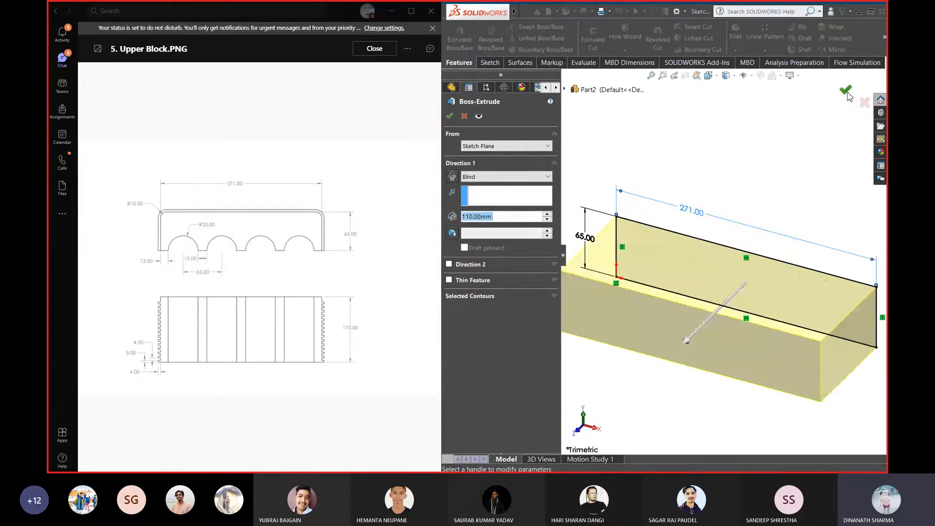
{"action": "left_click", "coordinate": [846, 89]}
{"action": "scroll", "coordinate": [744, 287], "scroll_direction": "down", "scroll_amount": 3}
{"action": "scroll", "coordinate": [741, 272], "scroll_direction": "up", "scroll_amount": 3}
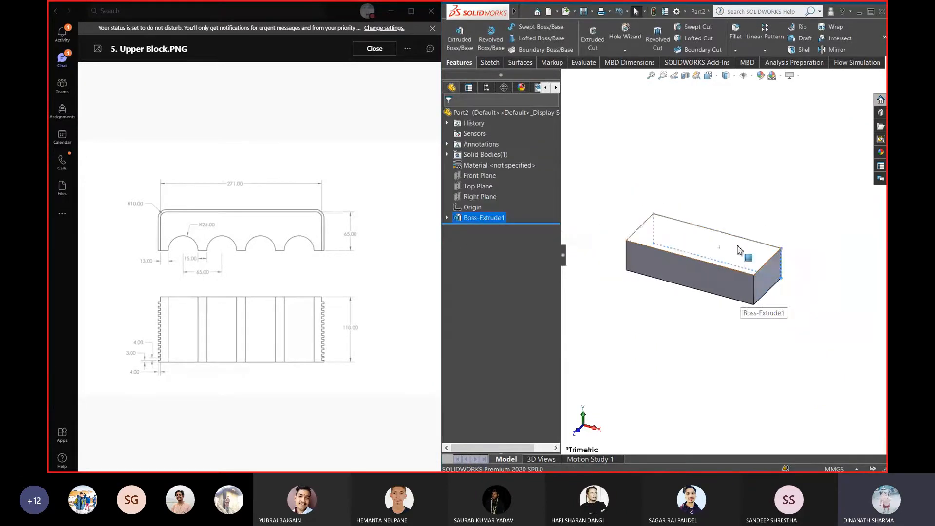
Start a sketch on the block's rear 271 by 65 mm face and draw a circle of about 26 mm radius centred on its bottom edge
{"action": "scroll", "coordinate": [733, 248], "scroll_direction": "down", "scroll_amount": 3}
{"action": "middle_click_drag", "start_coordinate": [732, 247], "coordinate": [673, 328]}
{"action": "scroll", "coordinate": [742, 285], "scroll_direction": "up", "scroll_amount": 3}
{"action": "mouse_move", "coordinate": [718, 296]}
{"action": "middle_mouse_down"}
{"action": "mouse_move", "coordinate": [631, 284]}
{"action": "mouse_move", "coordinate": [643, 336]}
{"action": "mouse_move", "coordinate": [735, 352]}
{"action": "mouse_move", "coordinate": [722, 328]}
{"action": "mouse_move", "coordinate": [695, 338]}
{"action": "mouse_move", "coordinate": [688, 265]}
{"action": "middle_mouse_up"}
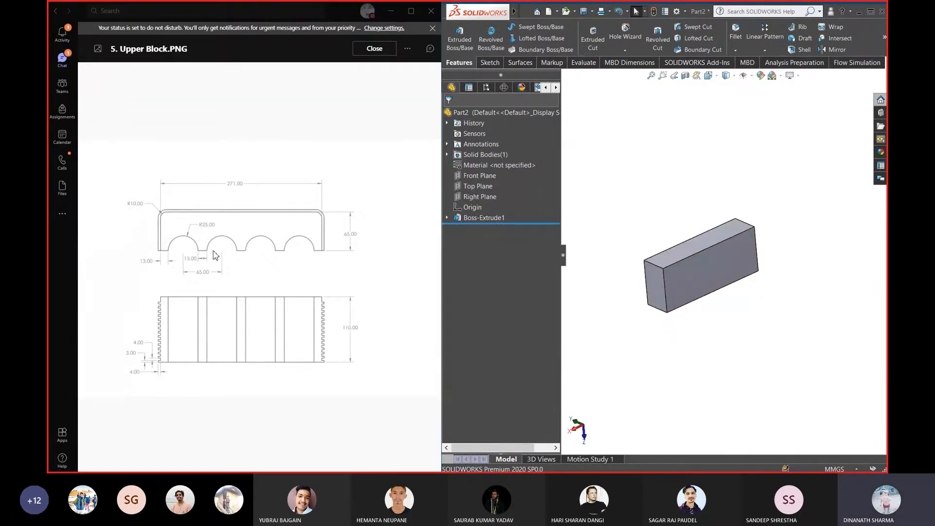
{"action": "middle_click_drag", "start_coordinate": [737, 221], "coordinate": [684, 278]}
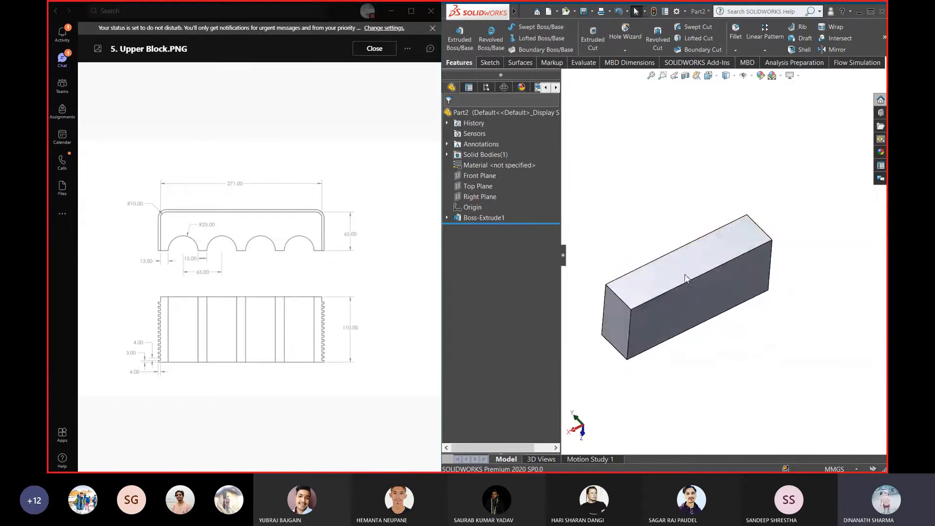
{"action": "left_click", "coordinate": [669, 283]}
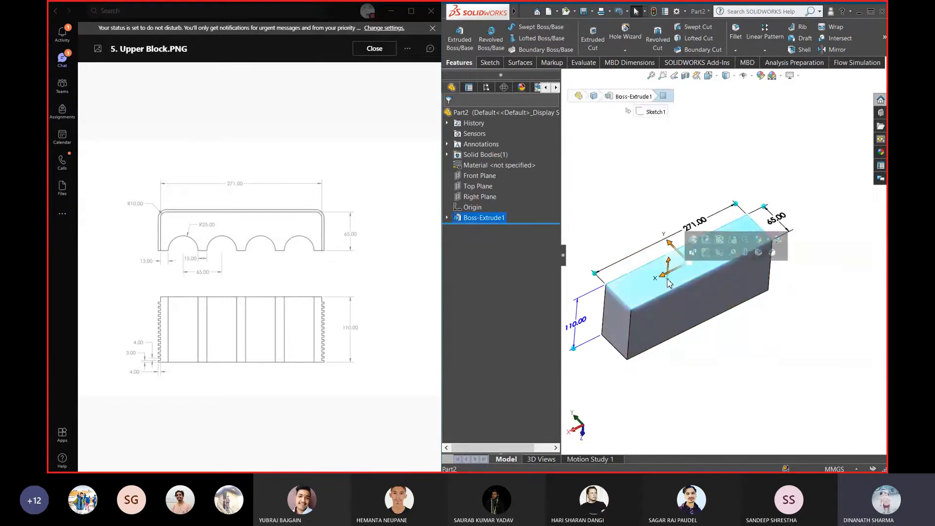
{"action": "left_click", "coordinate": [706, 253]}
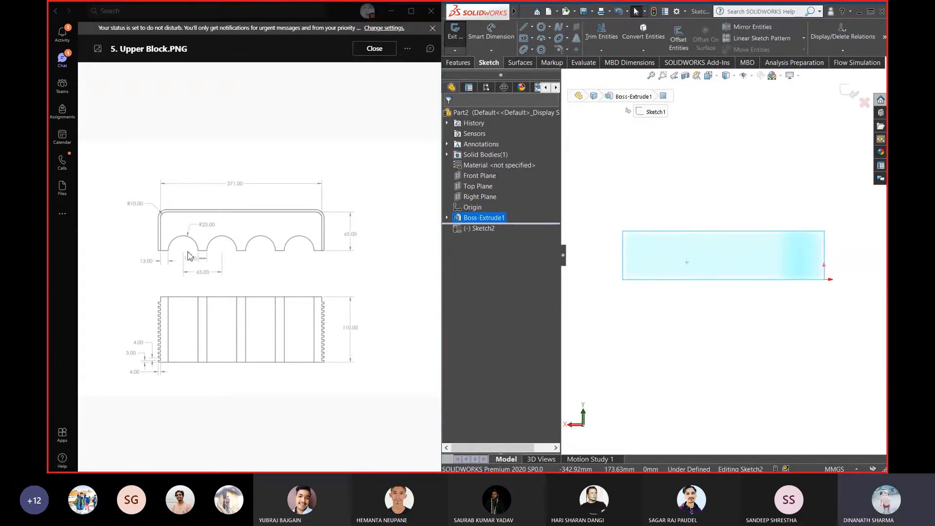
{"action": "left_click", "coordinate": [539, 28]}
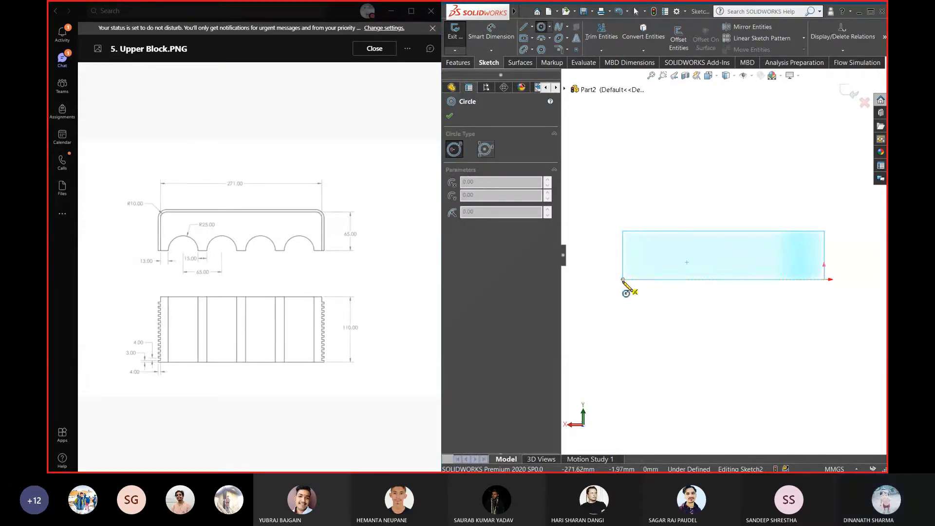
{"action": "left_click", "coordinate": [659, 281]}
{"action": "left_click", "coordinate": [650, 297]}
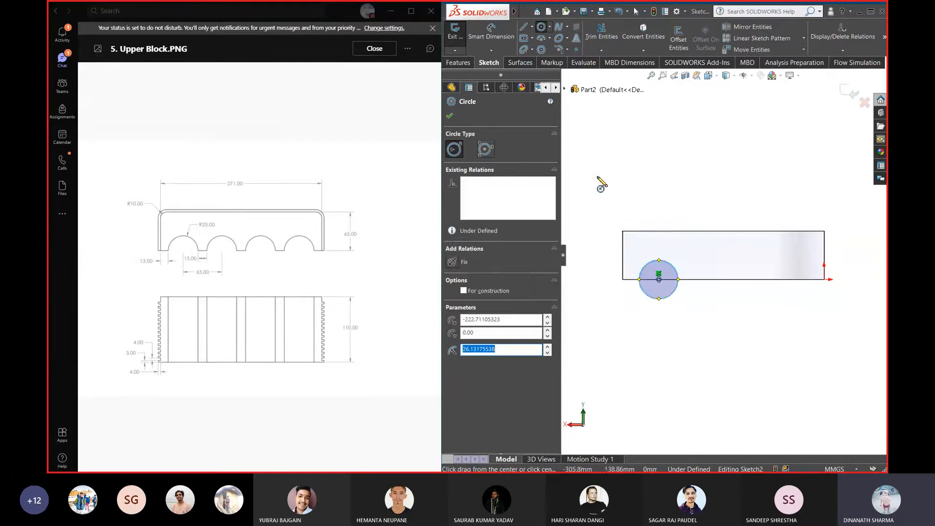
{"action": "key", "text": "Escape"}
Add a diameter dimension to the circle and set it to 25 mm
{"action": "middle_click_drag", "start_coordinate": [714, 304], "coordinate": [745, 242]}
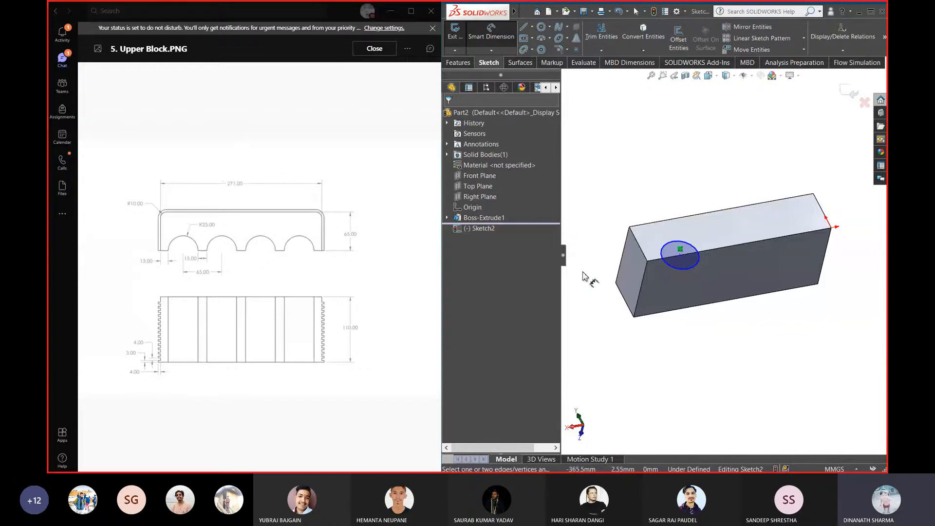
{"action": "scroll", "coordinate": [687, 251], "scroll_direction": "down", "scroll_amount": 2}
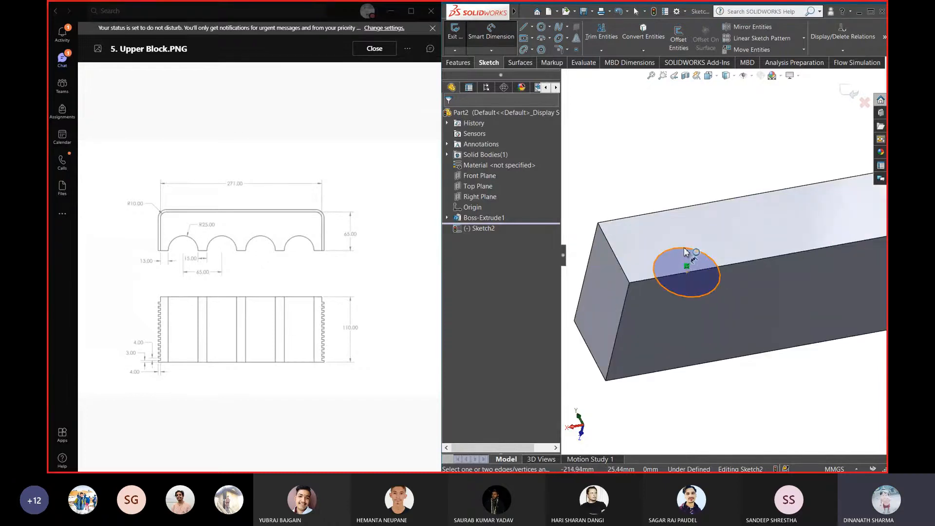
{"action": "left_click", "coordinate": [684, 251]}
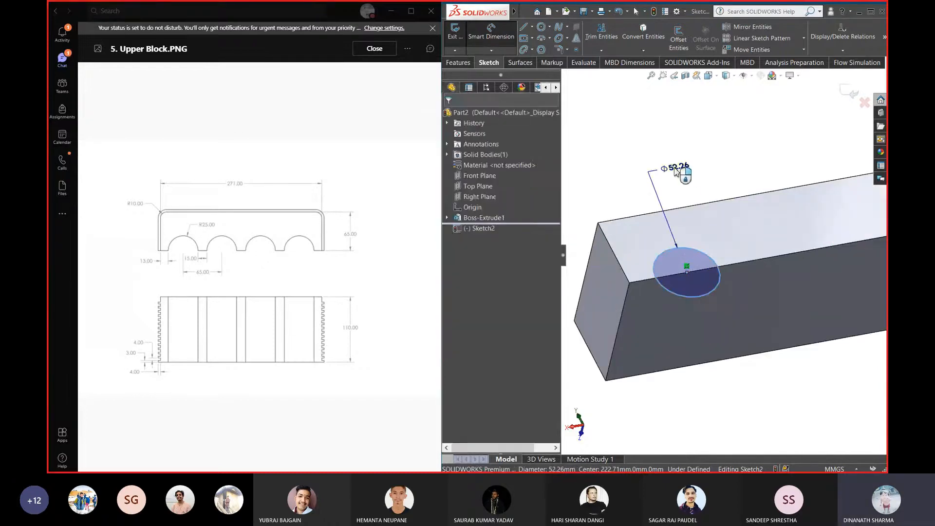
{"action": "left_click", "coordinate": [675, 170]}
{"action": "type", "text": "25"}
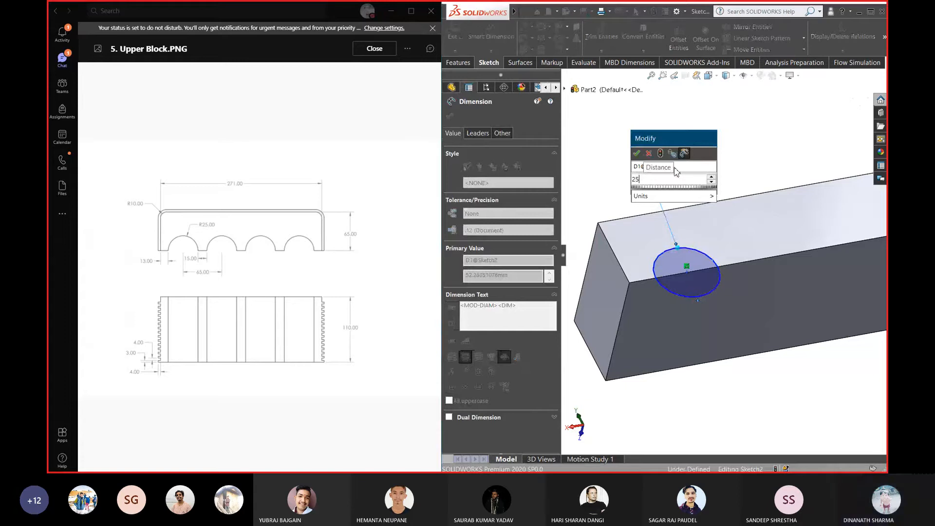
{"action": "key", "text": "Return"}
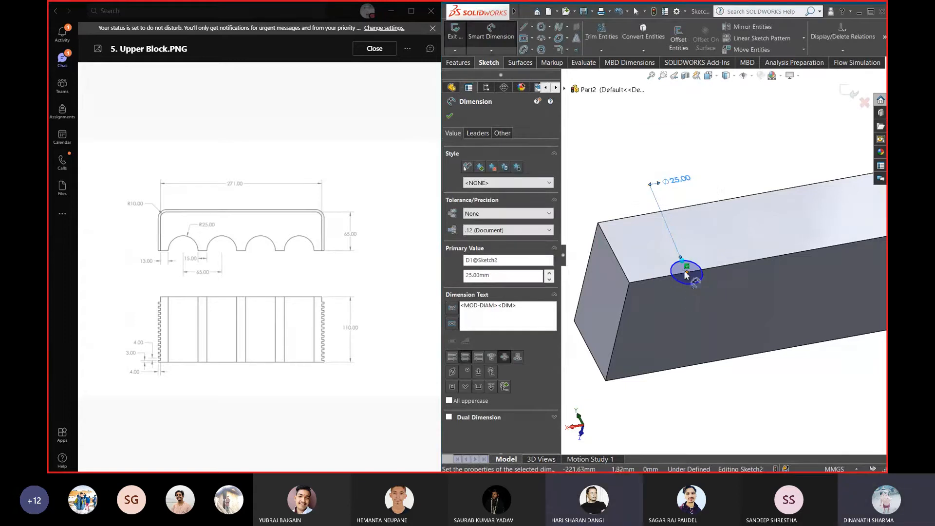
Dimension the distance from the circle's centre to the nearest end corner of the bottom edge as 13+25 mm
{"action": "scroll", "coordinate": [689, 277], "scroll_direction": "down", "scroll_amount": 1}
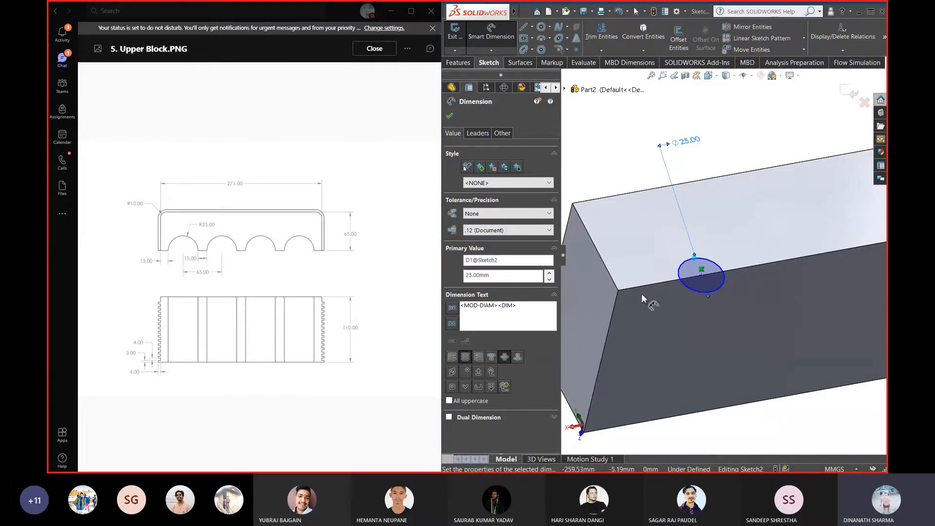
{"action": "left_click", "coordinate": [701, 275]}
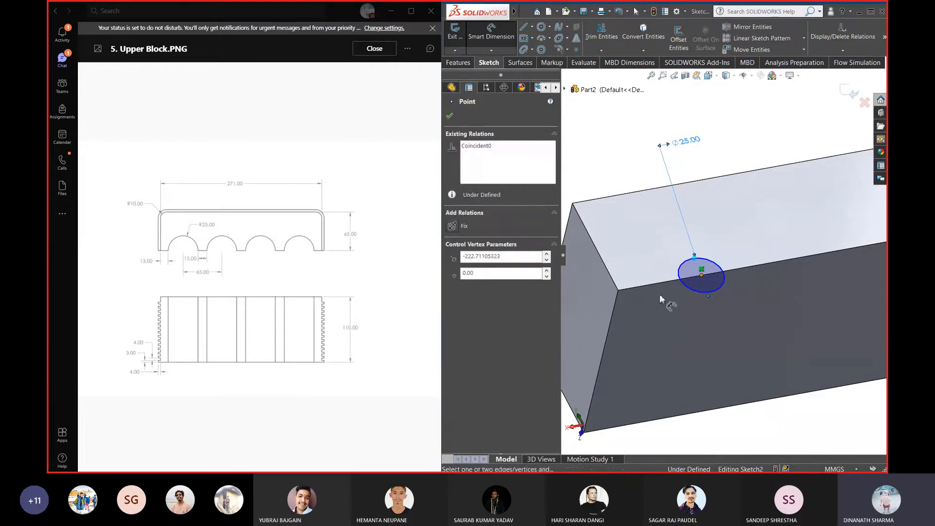
{"action": "left_click", "coordinate": [618, 291]}
{"action": "left_click", "coordinate": [689, 349]}
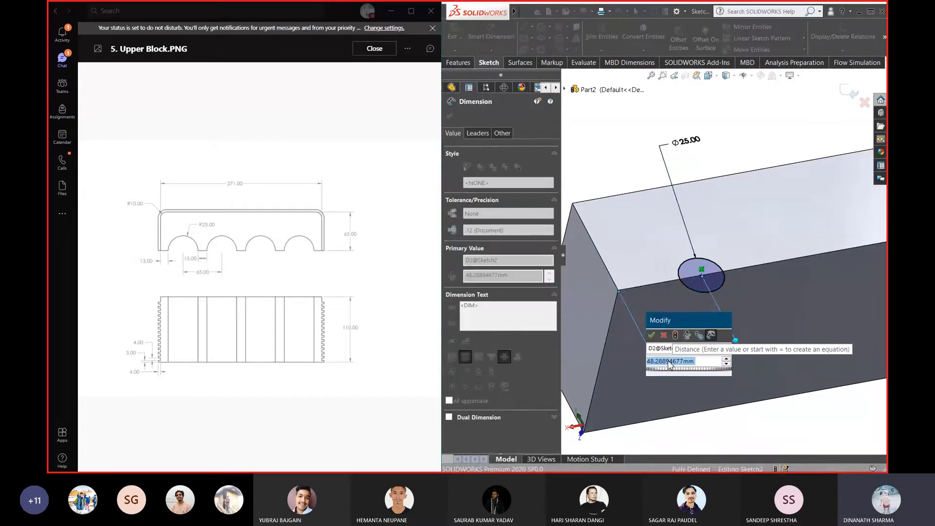
{"action": "type", "text": "13"}
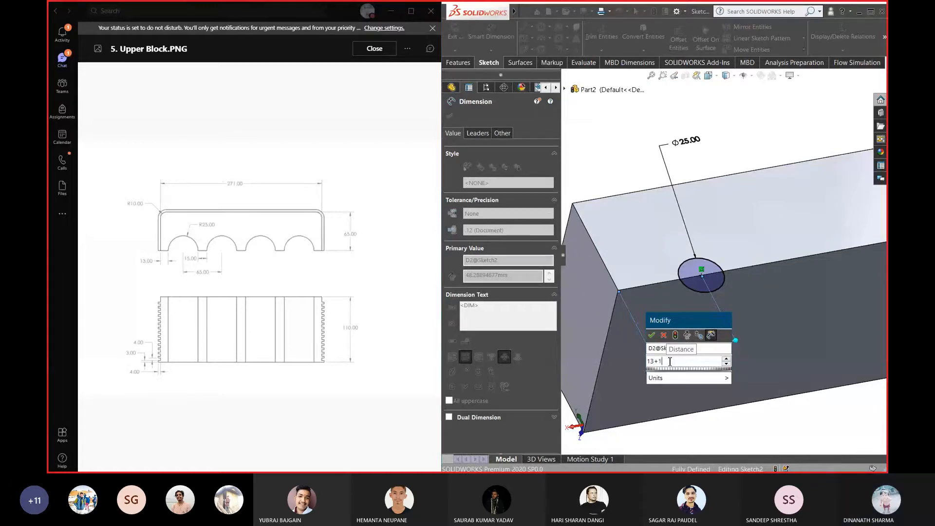
{"action": "type", "text": "+25"}
{"action": "key", "text": "Return"}
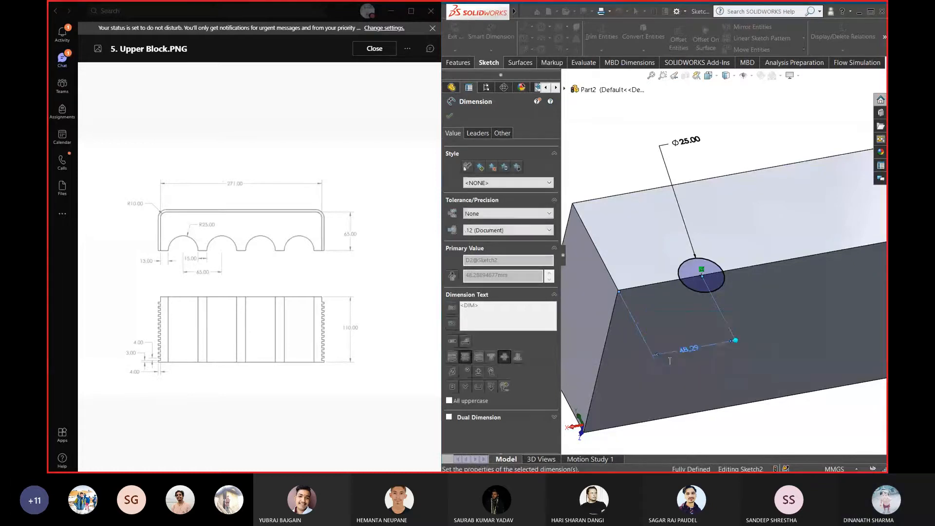
Change the circle's diameter to 50 mm
{"action": "scroll", "coordinate": [678, 281], "scroll_direction": "up", "scroll_amount": 2}
{"action": "scroll", "coordinate": [697, 323], "scroll_direction": "down", "scroll_amount": 2}
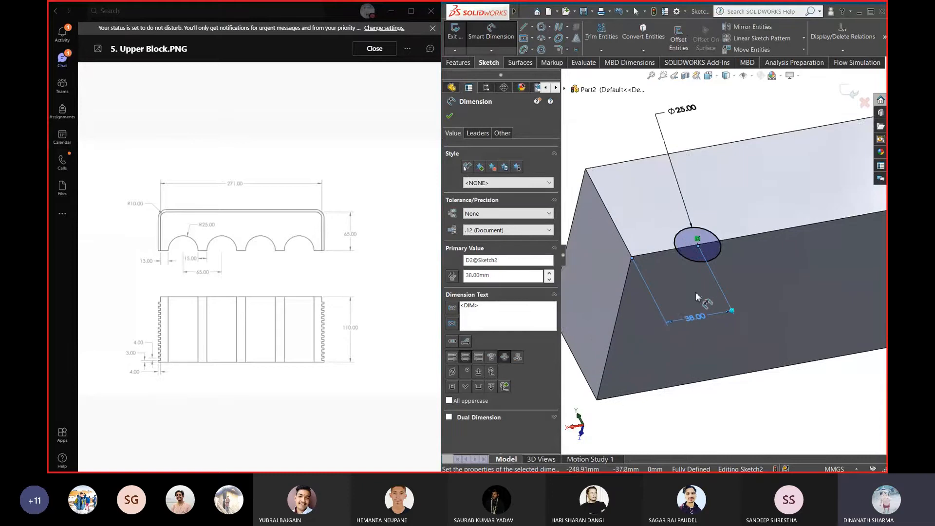
{"action": "scroll", "coordinate": [696, 263], "scroll_direction": "up", "scroll_amount": 2}
{"action": "scroll", "coordinate": [692, 239], "scroll_direction": "down", "scroll_amount": 3}
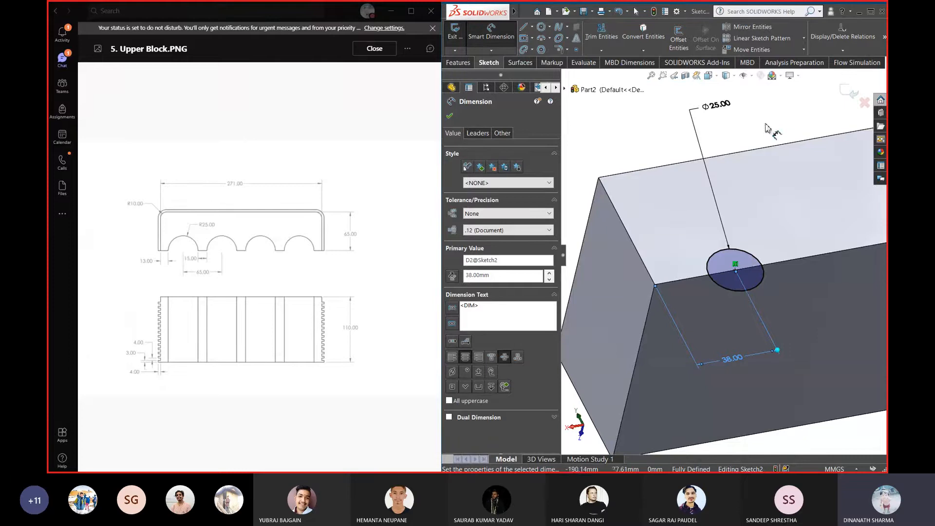
{"action": "double_click", "coordinate": [720, 104]}
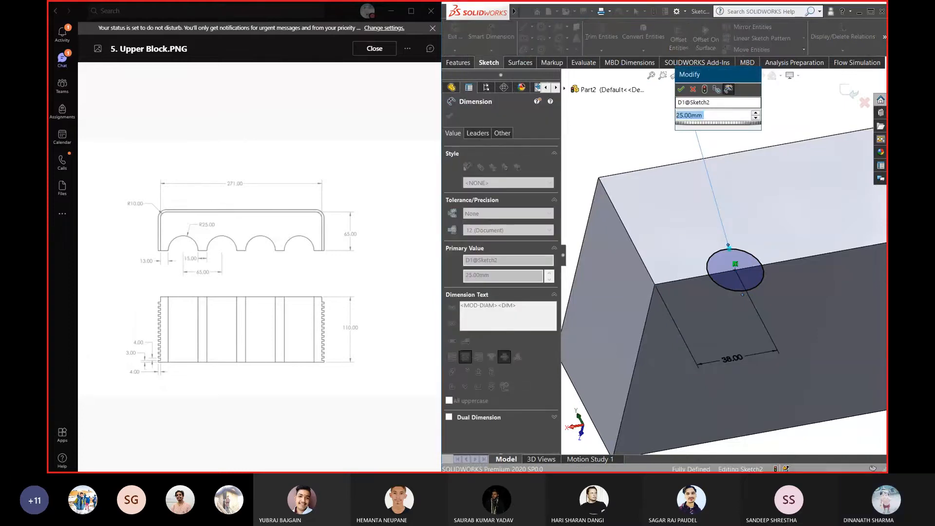
{"action": "type", "text": "50"}
{"action": "key", "text": "Return"}
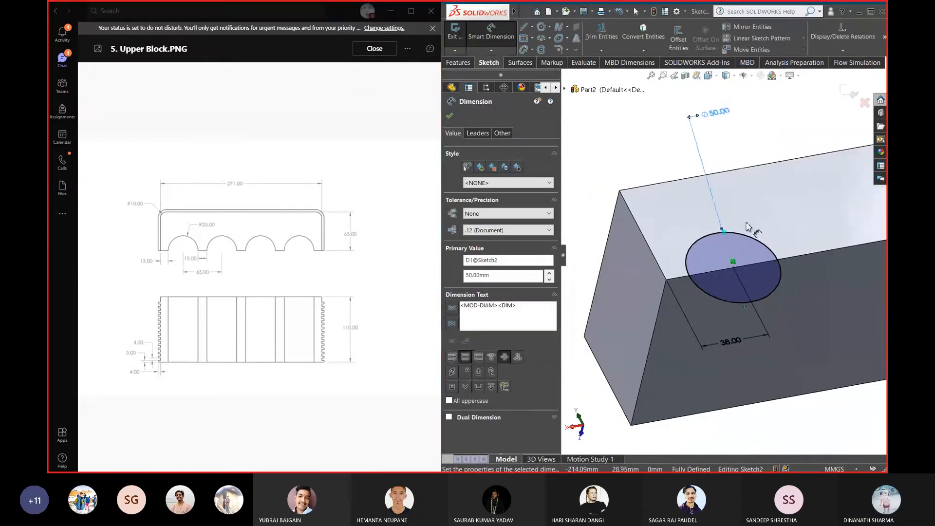
Cut the 50 mm circle through the block with an Extruded Cut set to Through All - Both
{"action": "scroll", "coordinate": [746, 226], "scroll_direction": "down", "scroll_amount": 2}
{"action": "scroll", "coordinate": [731, 206], "scroll_direction": "up", "scroll_amount": 4}
{"action": "scroll", "coordinate": [733, 214], "scroll_direction": "up", "scroll_amount": 4}
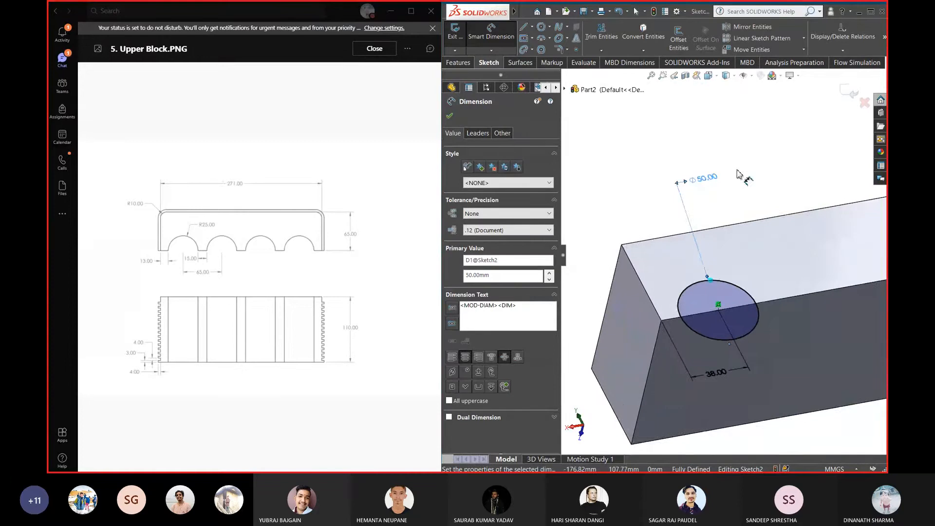
{"action": "scroll", "coordinate": [716, 222], "scroll_direction": "up", "scroll_amount": 4}
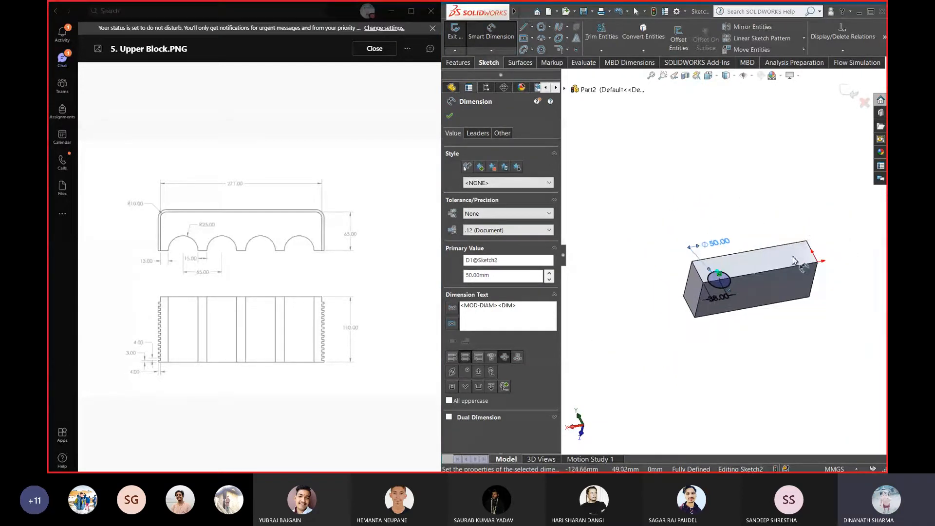
{"action": "middle_click_drag", "start_coordinate": [697, 222], "coordinate": [697, 249]}
{"action": "left_click", "coordinate": [685, 205]}
{"action": "scroll", "coordinate": [696, 303], "scroll_direction": "down", "scroll_amount": 2}
{"action": "mouse_move", "coordinate": [696, 301]}
{"action": "middle_mouse_down"}
{"action": "mouse_move", "coordinate": [689, 269]}
{"action": "mouse_move", "coordinate": [691, 300]}
{"action": "middle_mouse_up"}
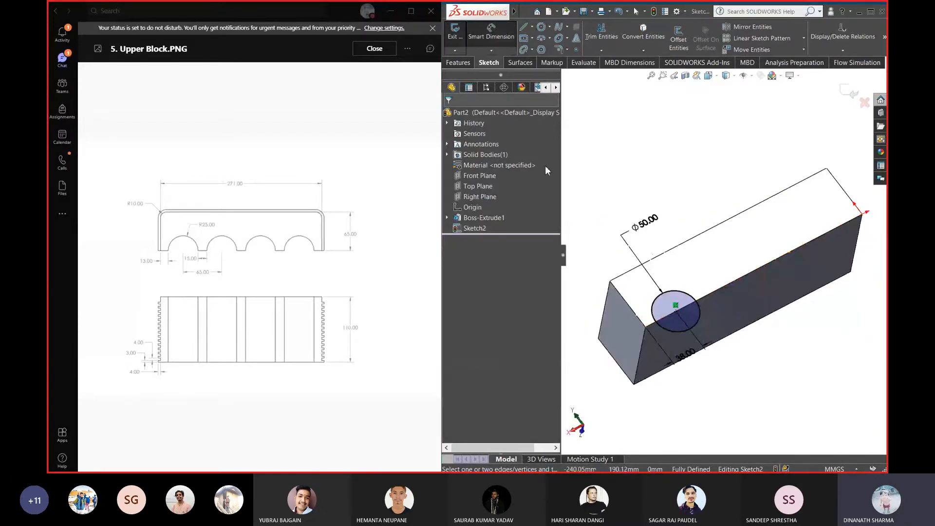
{"action": "left_click", "coordinate": [463, 63]}
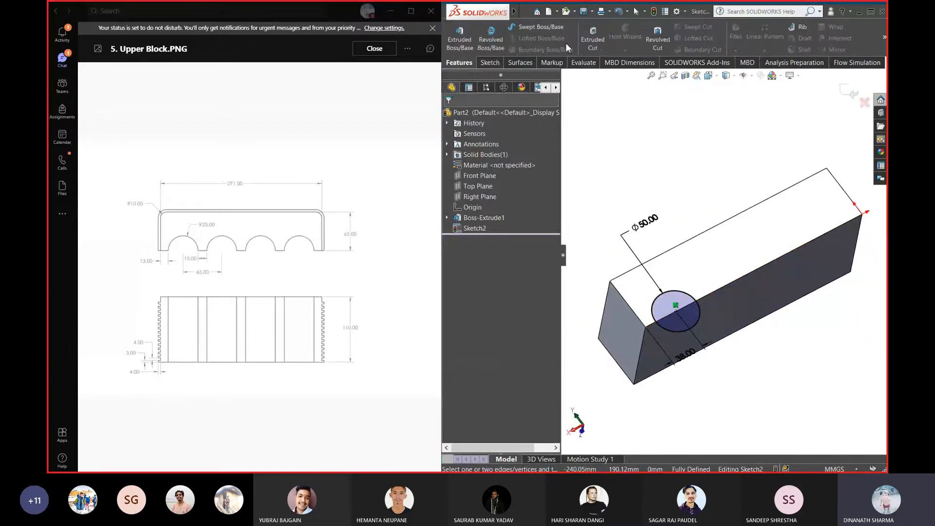
{"action": "left_click", "coordinate": [595, 41]}
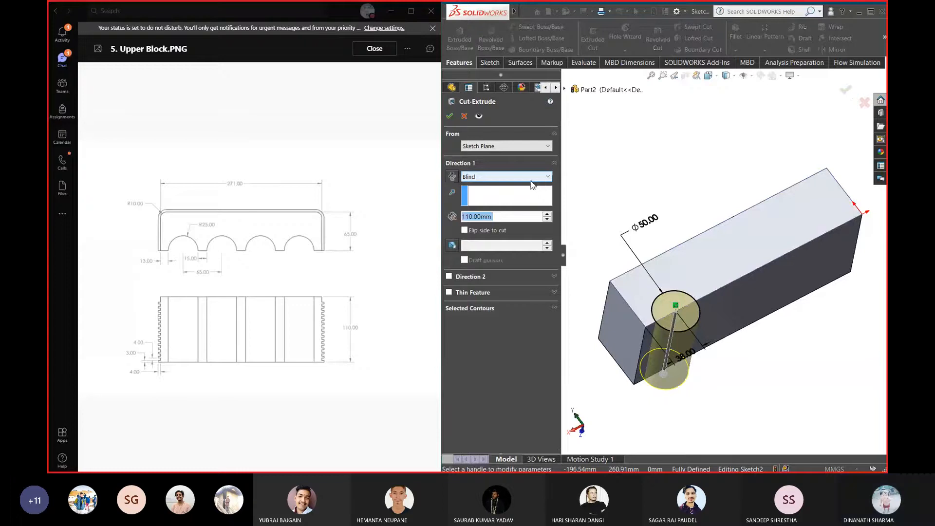
{"action": "left_click", "coordinate": [534, 177]}
{"action": "left_click", "coordinate": [513, 201]}
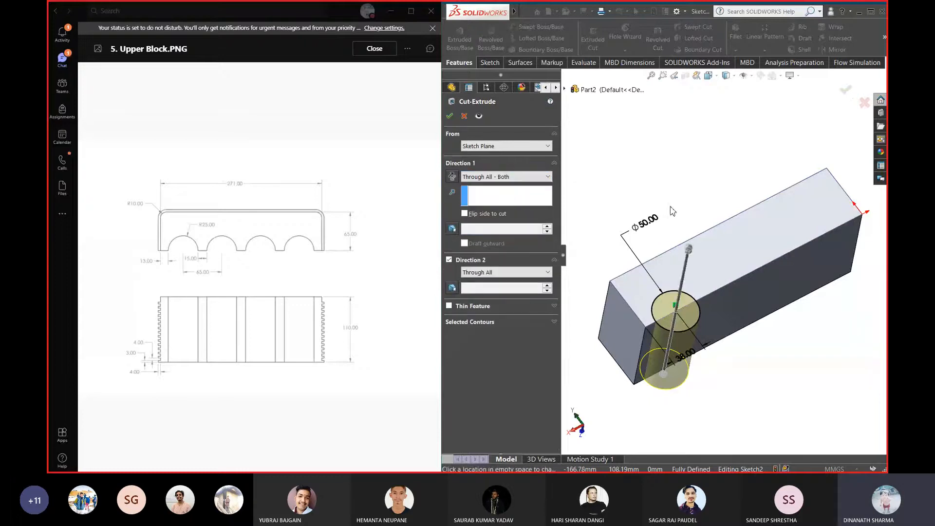
{"action": "middle_click_drag", "start_coordinate": [680, 146], "coordinate": [683, 183]}
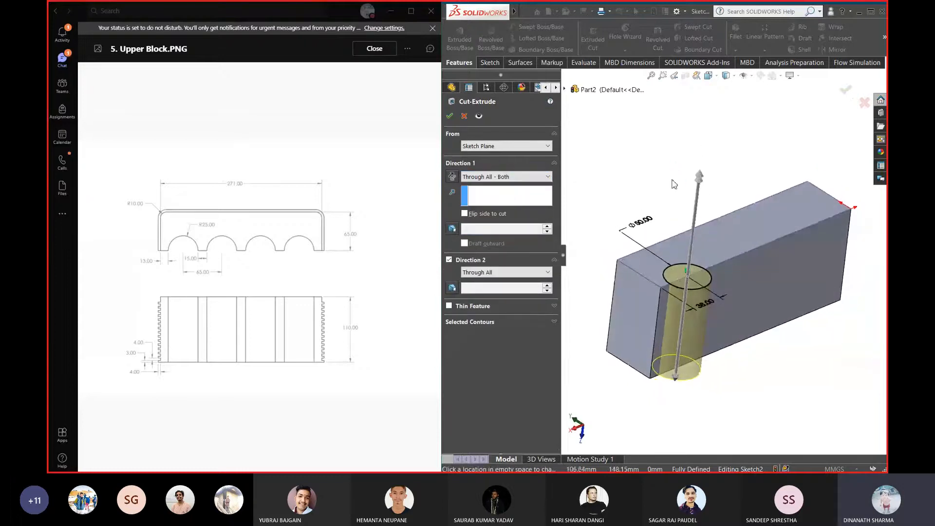
{"action": "left_click", "coordinate": [449, 116]}
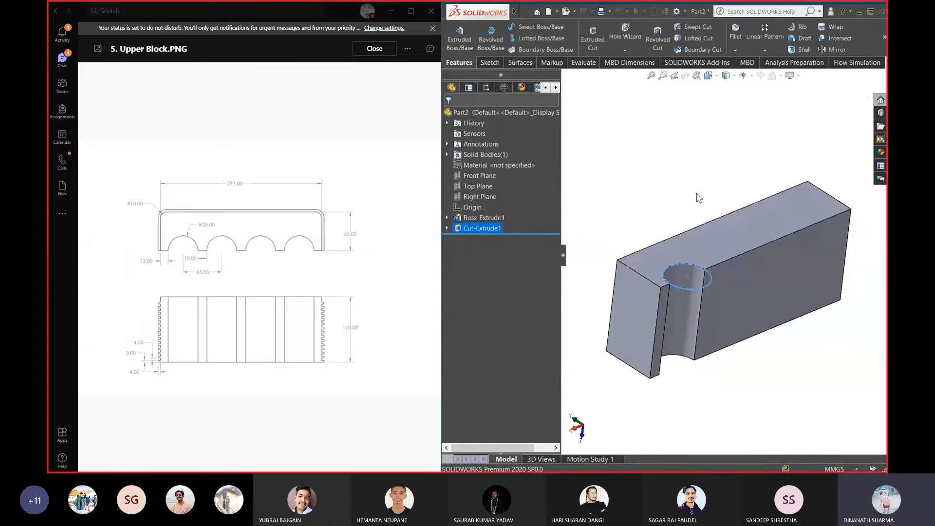
Start a Linear Pattern of the semicircular cut, using the block's long edge beside the cutout as Direction 1
{"action": "middle_click_drag", "start_coordinate": [638, 192], "coordinate": [775, 204]}
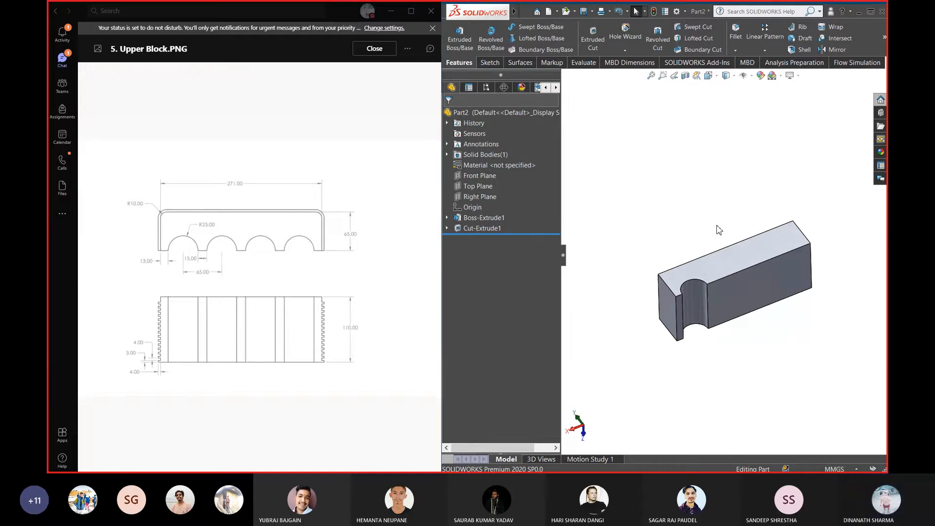
{"action": "scroll", "coordinate": [733, 267], "scroll_direction": "down", "scroll_amount": 2}
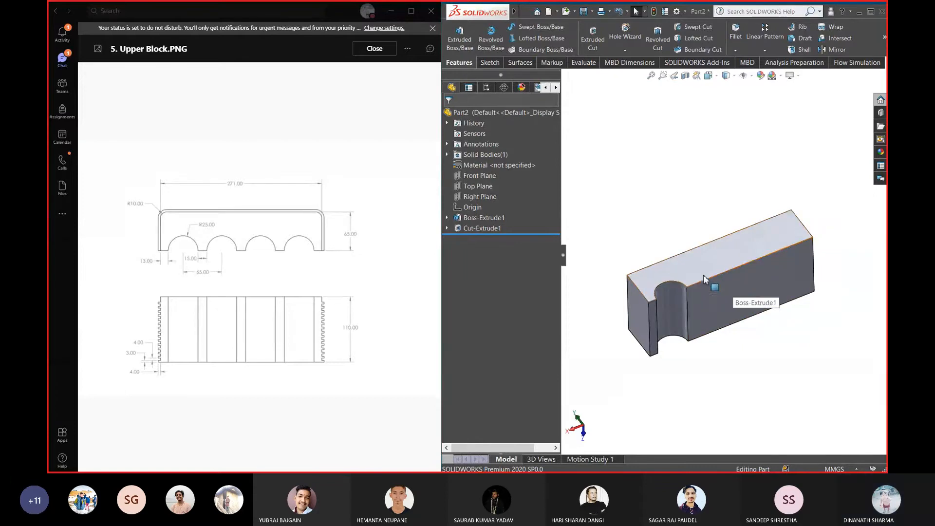
{"action": "scroll", "coordinate": [696, 276], "scroll_direction": "down", "scroll_amount": 2}
{"action": "middle_click_drag", "start_coordinate": [743, 285], "coordinate": [673, 292]}
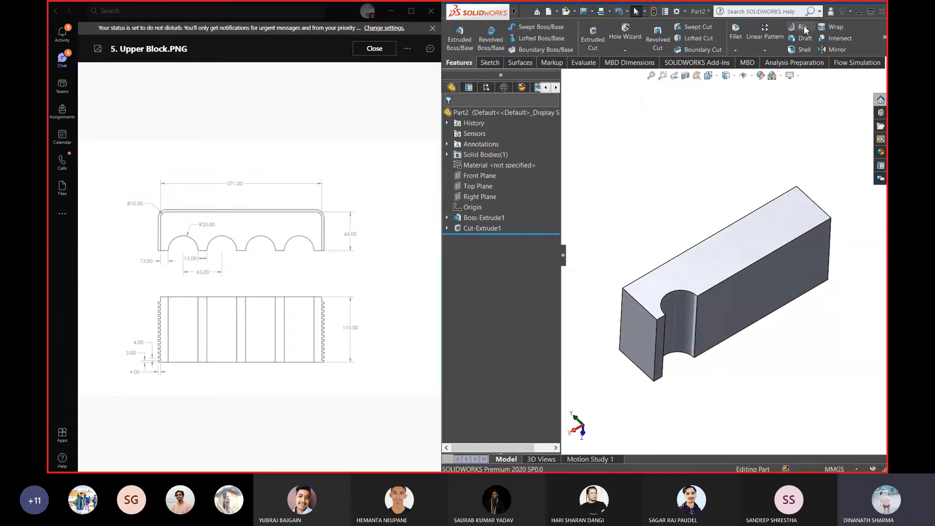
{"action": "left_click", "coordinate": [871, 11]}
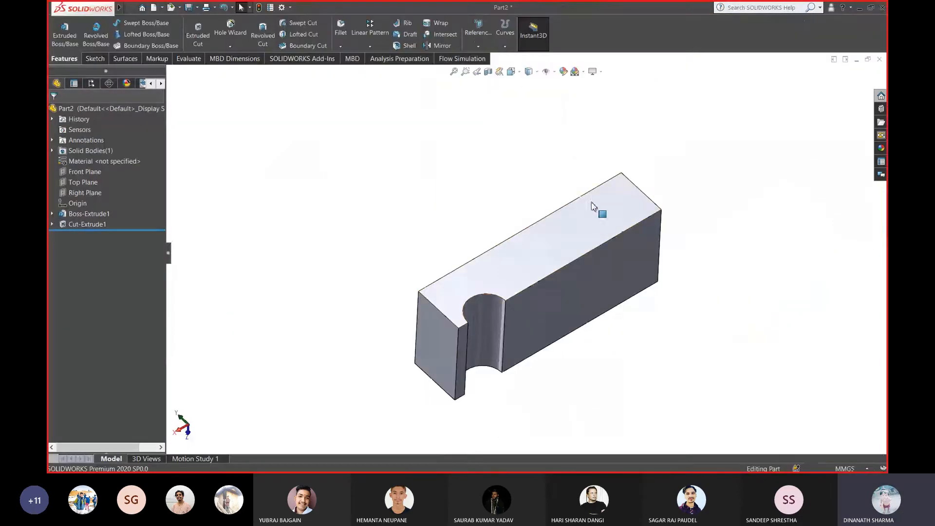
{"action": "scroll", "coordinate": [595, 275], "scroll_direction": "up", "scroll_amount": 2}
{"action": "scroll", "coordinate": [588, 275], "scroll_direction": "down", "scroll_amount": 2}
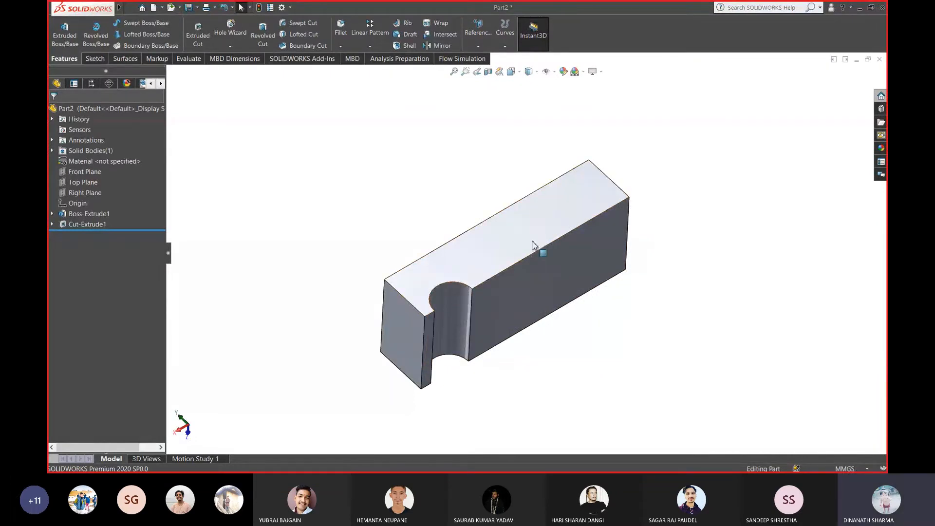
{"action": "left_click", "coordinate": [368, 35]}
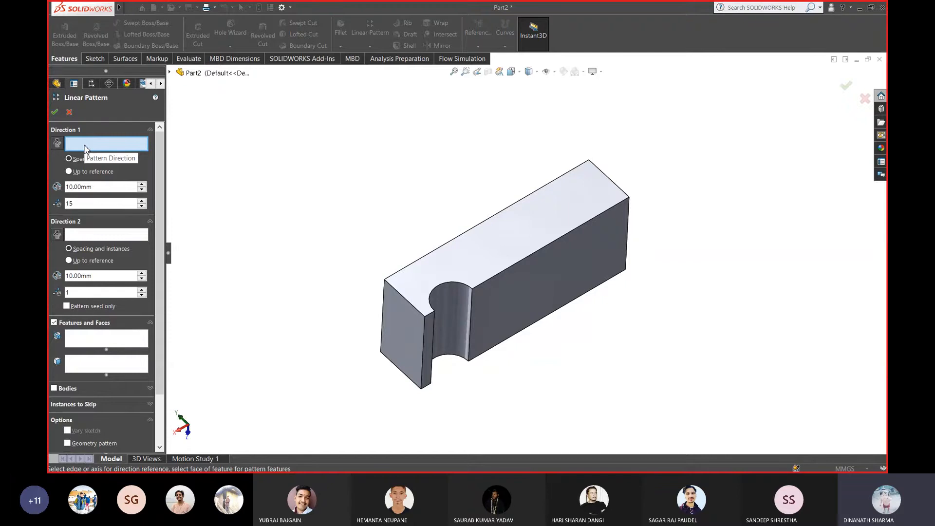
{"action": "left_click", "coordinate": [524, 258]}
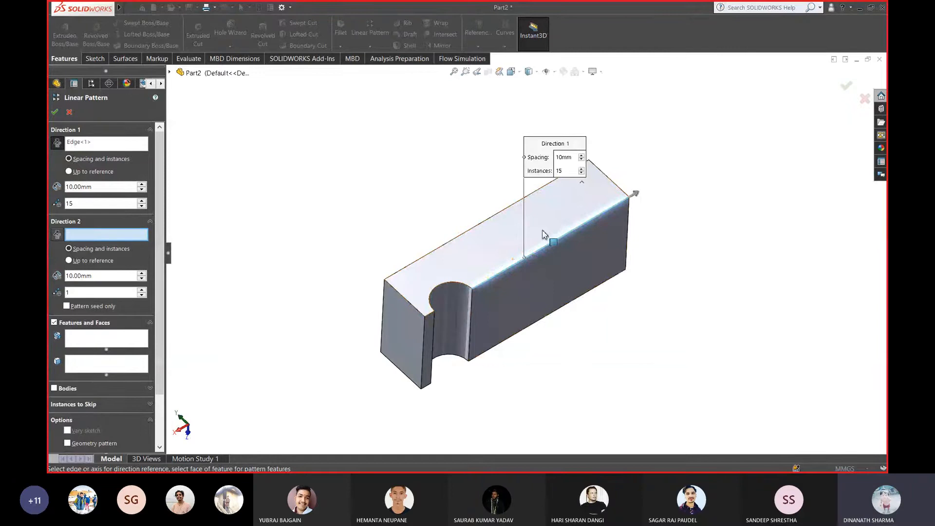
{"action": "left_click", "coordinate": [96, 341]}
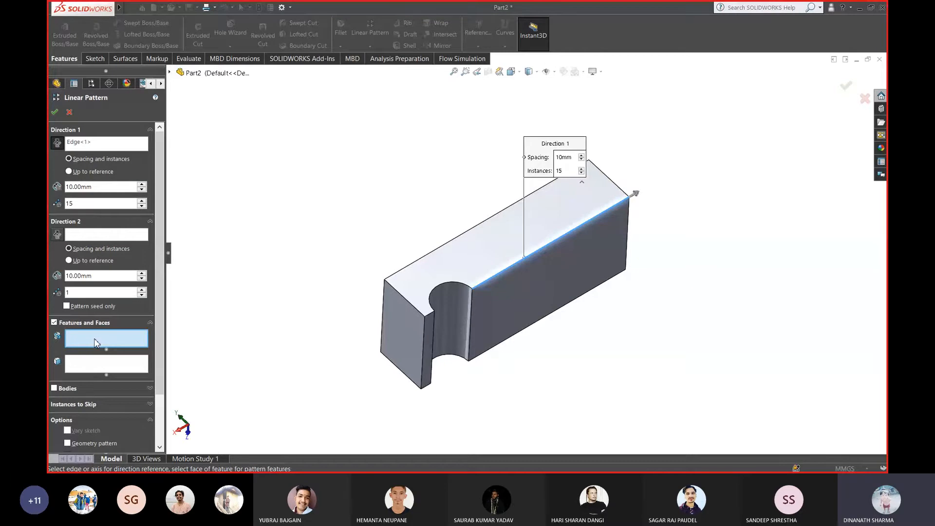
{"action": "left_click", "coordinate": [460, 322]}
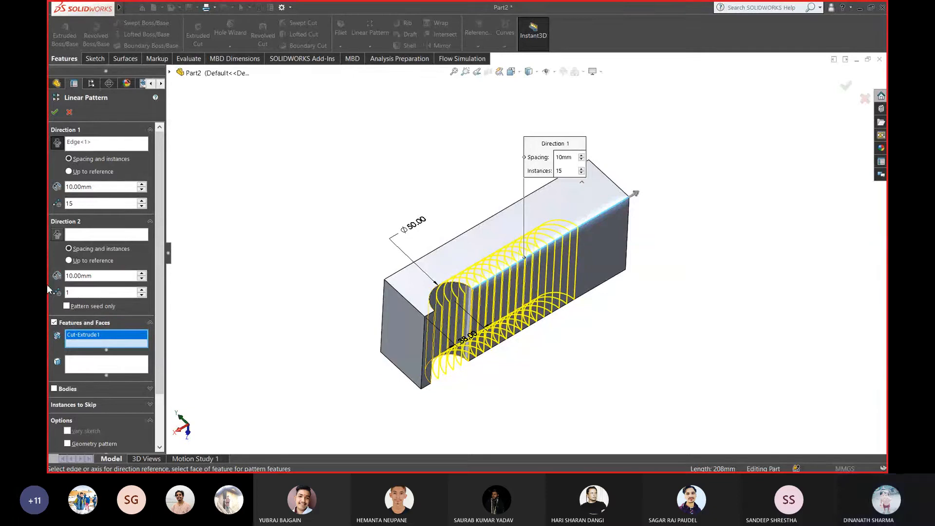
Set the pattern to 65 mm spacing and 4 instances in Direction 1 and apply it
{"action": "double_click", "coordinate": [97, 188]}
{"action": "key", "text": "BackSpace"}
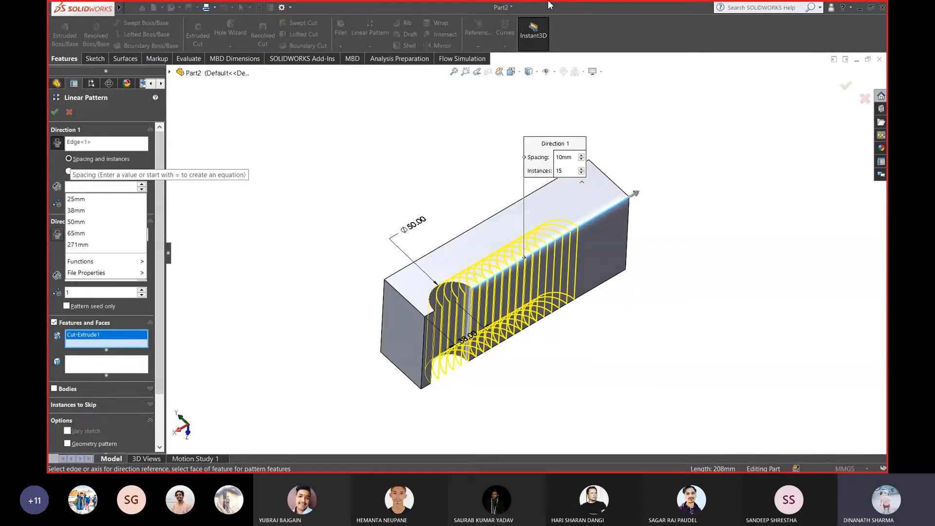
{"action": "mouse_move", "coordinate": [548, 5]}
{"action": "left_mouse_down"}
{"action": "mouse_move", "coordinate": [581, 39]}
{"action": "mouse_move", "coordinate": [587, 25]}
{"action": "mouse_move", "coordinate": [622, 15]}
{"action": "left_mouse_up"}
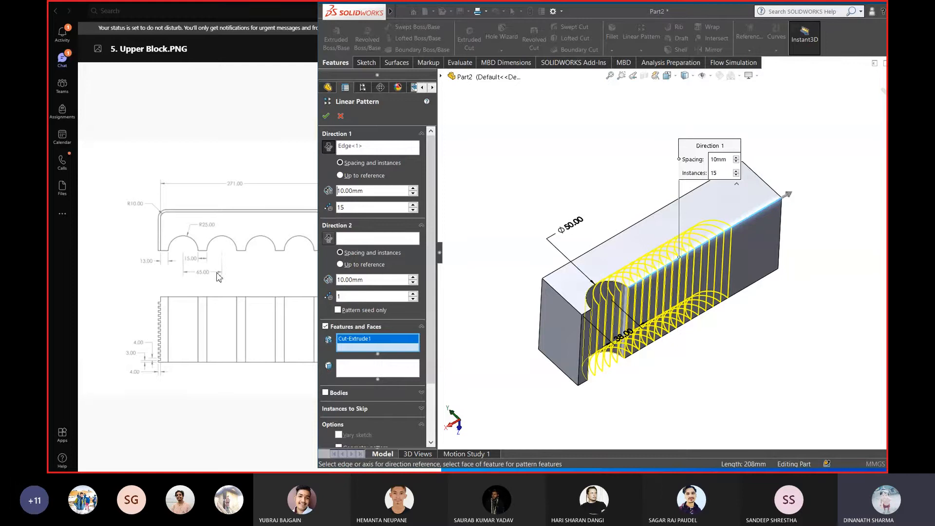
{"action": "left_click_drag", "start_coordinate": [375, 190], "coordinate": [318, 189]}
{"action": "type", "text": "65"}
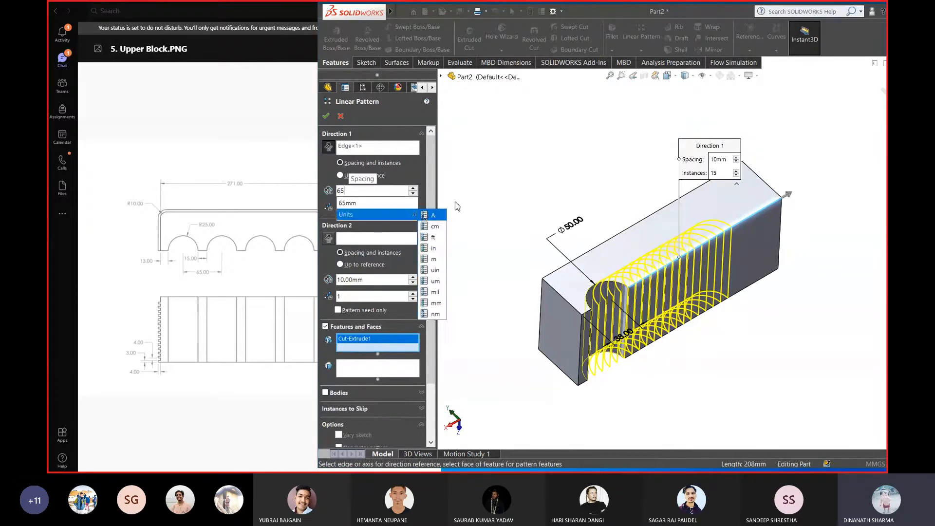
{"action": "left_click", "coordinate": [470, 199]}
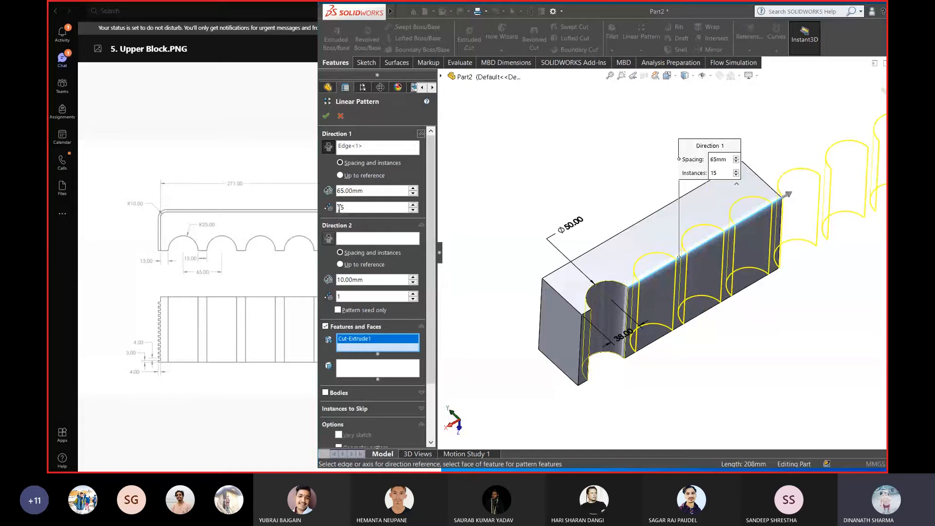
{"action": "left_click_drag", "start_coordinate": [346, 208], "coordinate": [331, 209]}
{"action": "type", "text": "4"}
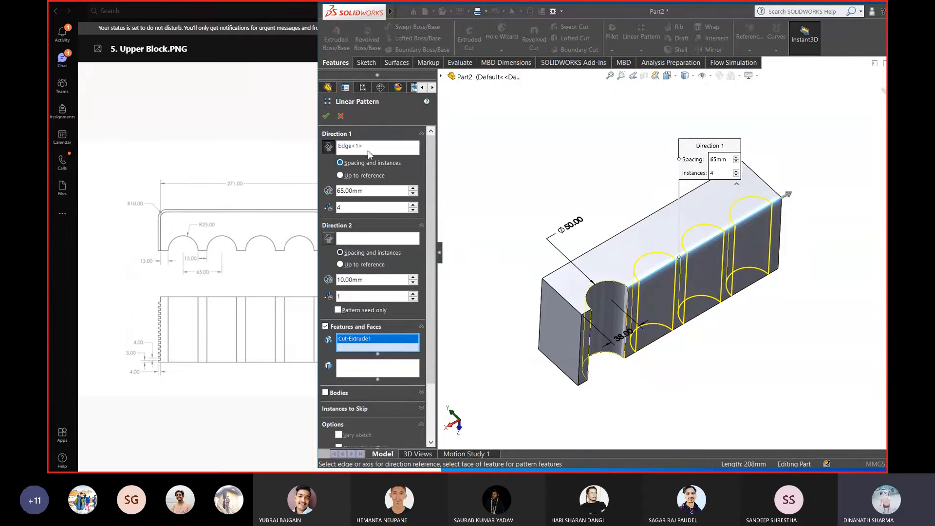
{"action": "left_click", "coordinate": [326, 117]}
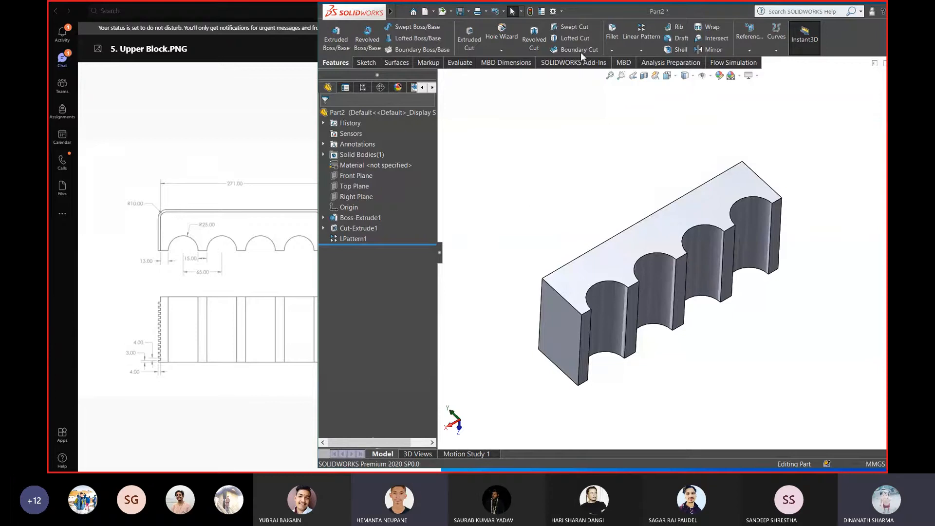
Switch to Microsoft Teams, close the drawing preview and reopen 5. Upper Block.PNG in the maximized window
{"action": "key", "text": "super+Tab"}
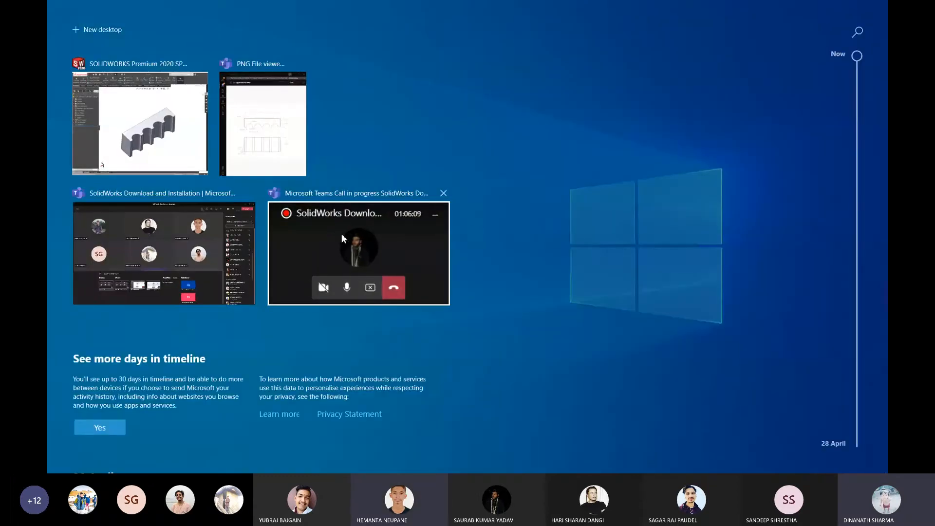
{"action": "left_click", "coordinate": [204, 116]}
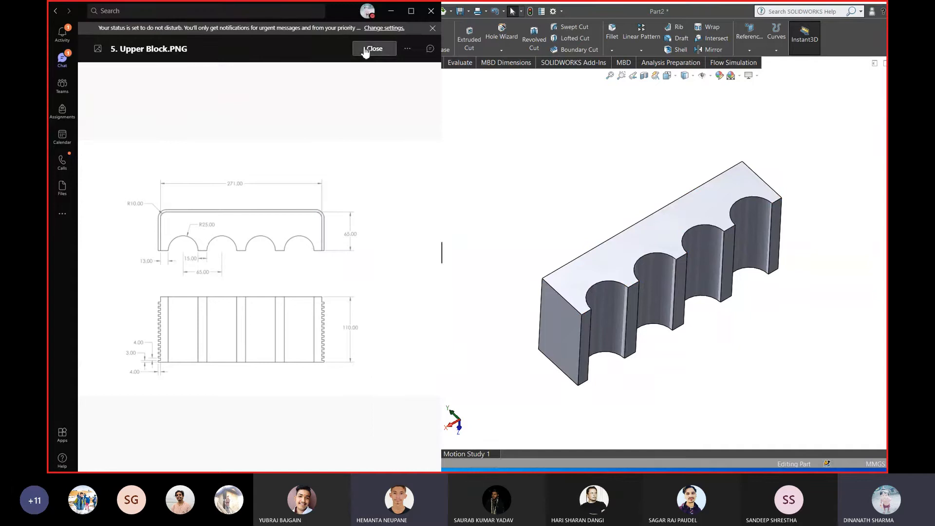
{"action": "left_click", "coordinate": [370, 50]}
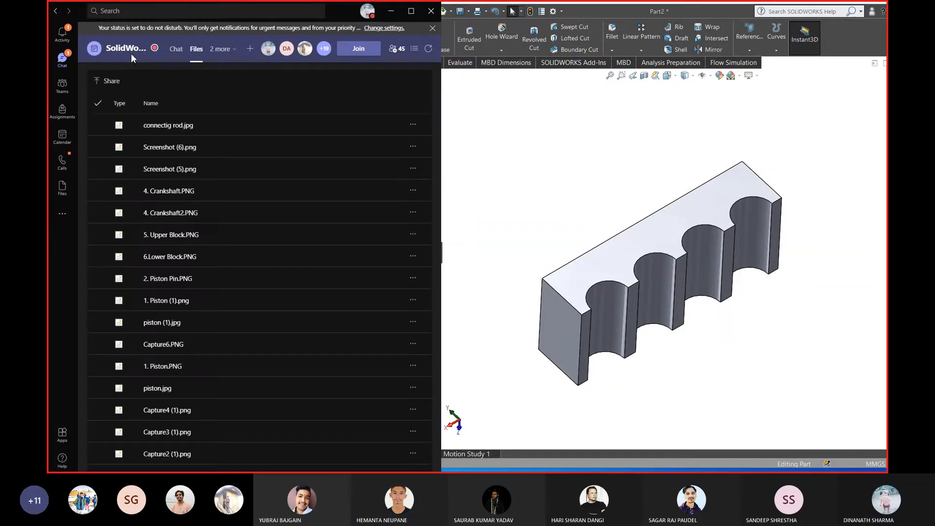
{"action": "left_click", "coordinate": [410, 15]}
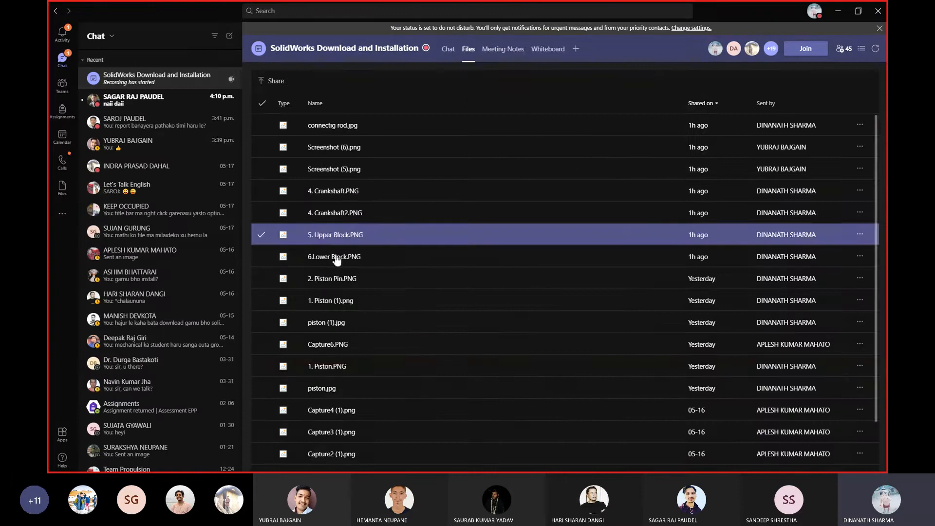
{"action": "left_click", "coordinate": [335, 235]}
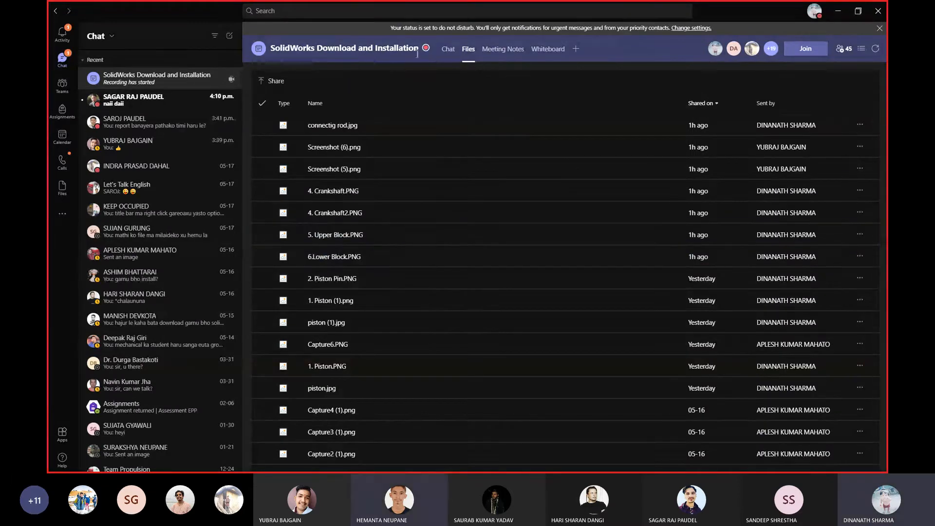
{"action": "left_click", "coordinate": [338, 236]}
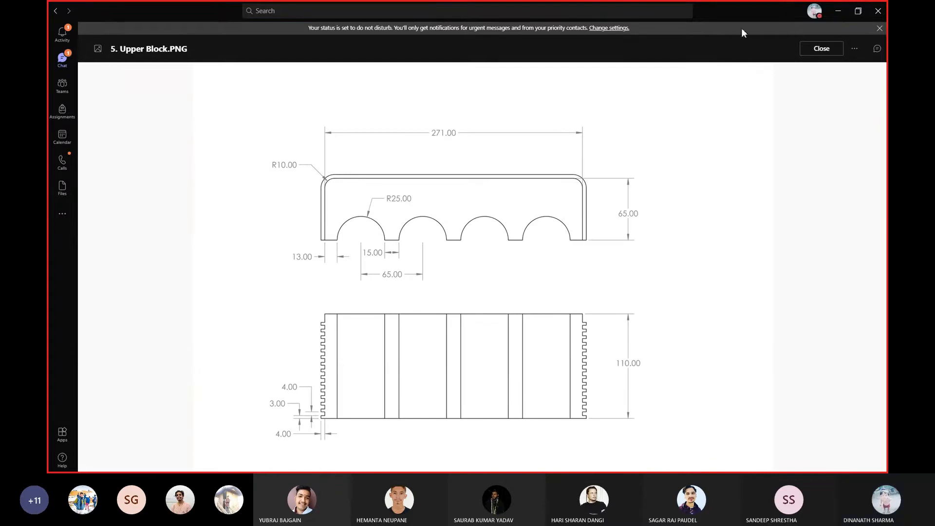
Arrange the Upper Block drawing and the SOLIDWORKS part window side by side, and bring up the floating Teams call window
{"action": "left_click_drag", "start_coordinate": [736, 13], "coordinate": [49, 126]}
{"action": "left_click", "coordinate": [570, 127]}
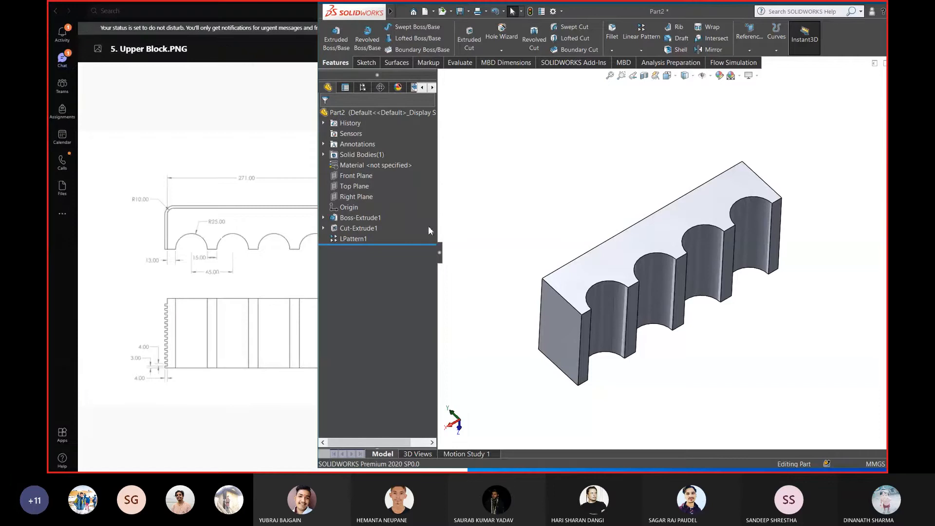
{"action": "left_click", "coordinate": [294, 182]}
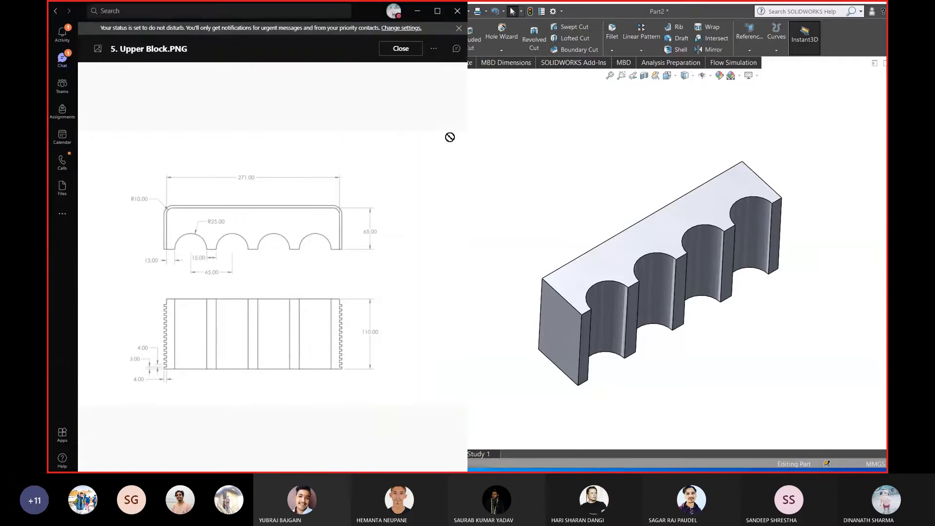
{"action": "left_click", "coordinate": [480, 197]}
{"action": "left_click", "coordinate": [300, 136]}
{"action": "left_click_drag", "start_coordinate": [467, 222], "coordinate": [365, 225]}
{"action": "left_click", "coordinate": [528, 171]}
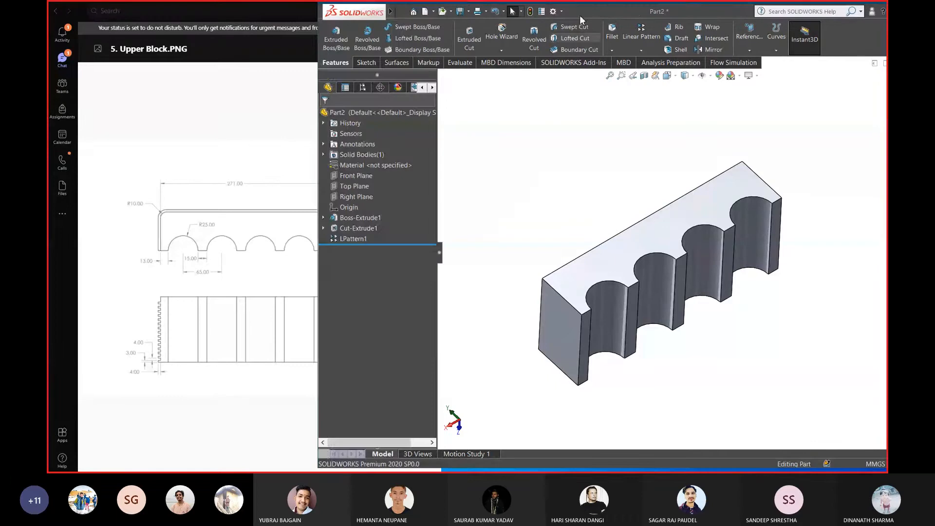
{"action": "left_click_drag", "start_coordinate": [619, 9], "coordinate": [636, 11]}
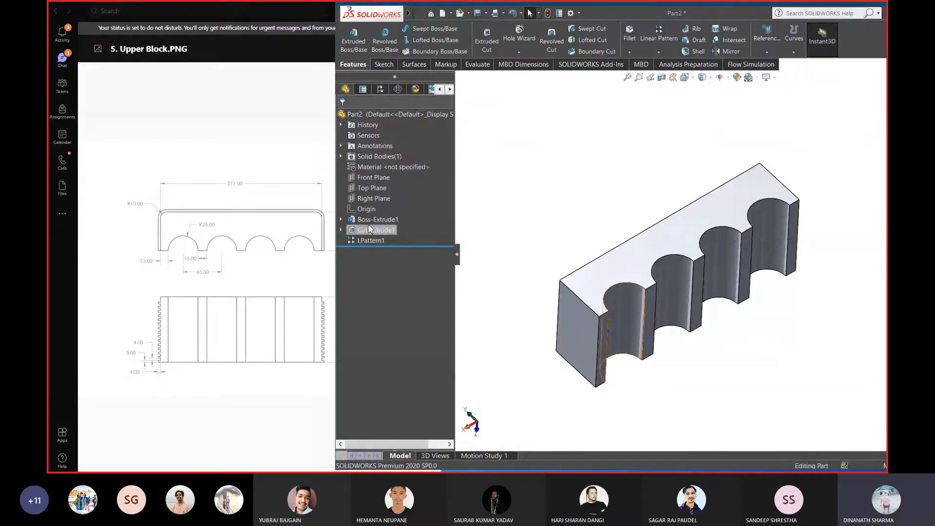
{"action": "left_click_drag", "start_coordinate": [337, 197], "coordinate": [366, 198]}
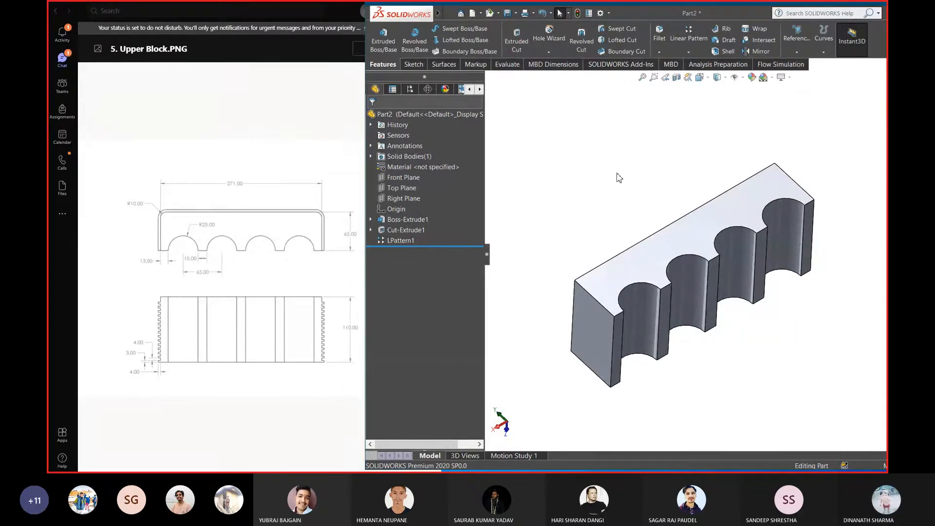
{"action": "key", "text": "super+Tab"}
{"action": "left_click", "coordinate": [390, 227]}
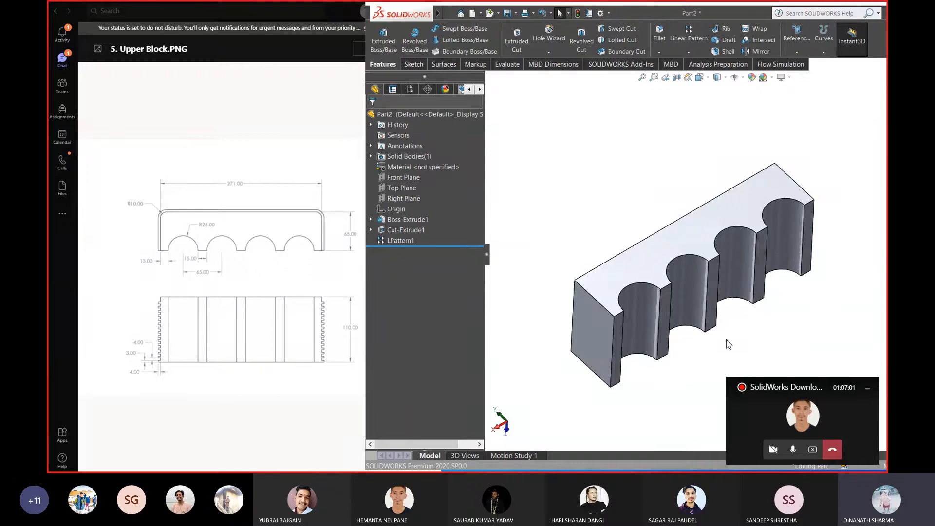
Mute the microphone in the Teams call and open the semicircular cutouts' linear pattern definition for review
{"action": "left_click", "coordinate": [792, 452]}
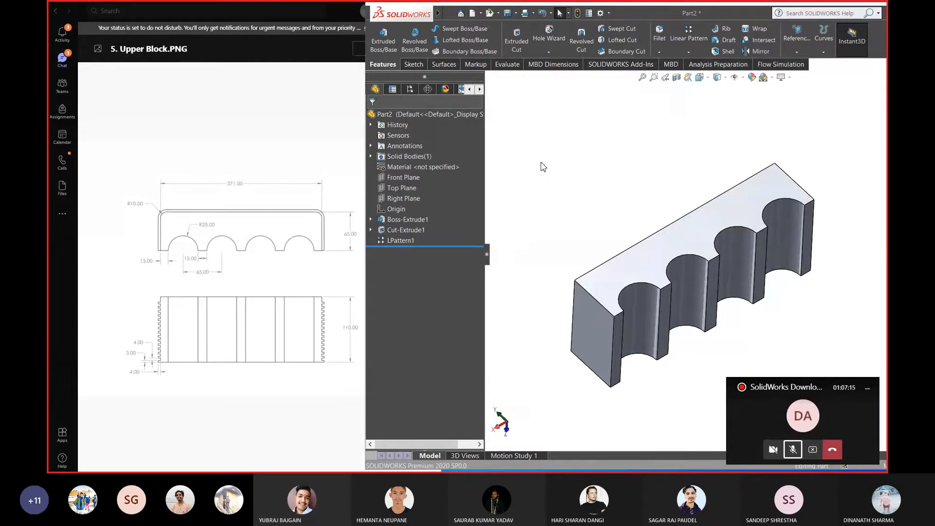
{"action": "left_click", "coordinate": [399, 241]}
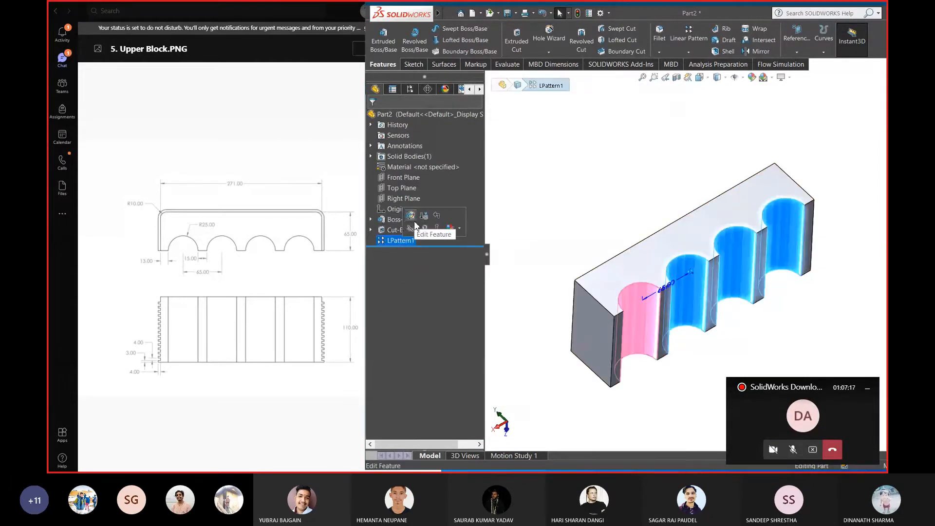
{"action": "left_click", "coordinate": [412, 218]}
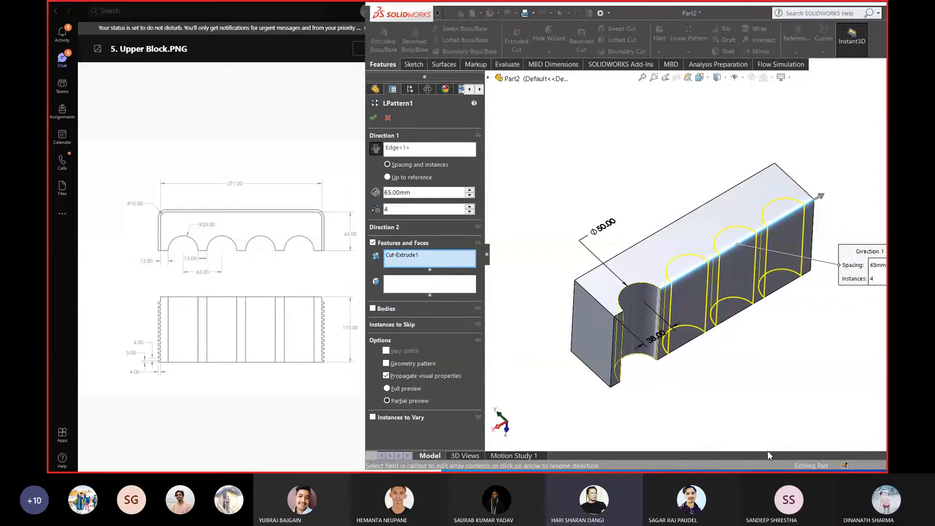
Check the Teams meeting window, return to SOLIDWORKS and accept the linear pattern with its existing settings
{"action": "key", "text": "super+Tab"}
{"action": "left_click", "coordinate": [248, 205]}
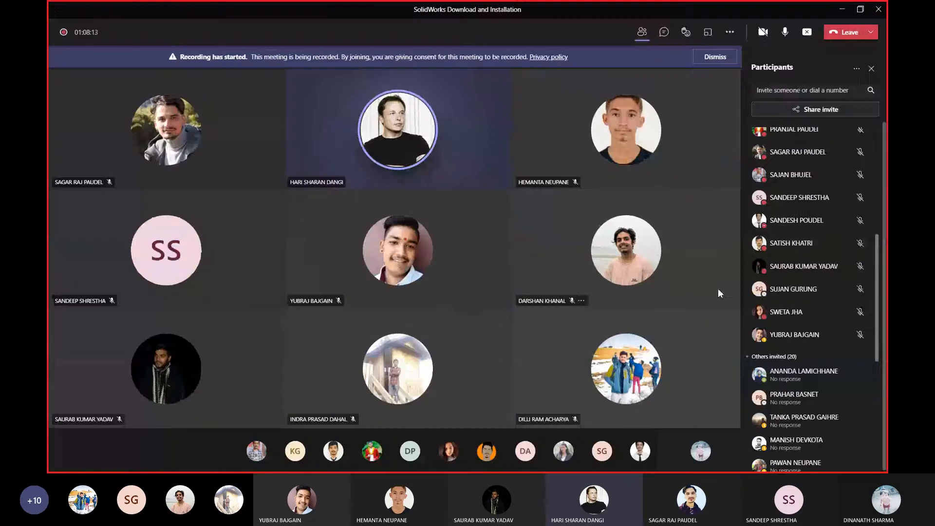
{"action": "left_click", "coordinate": [842, 8]}
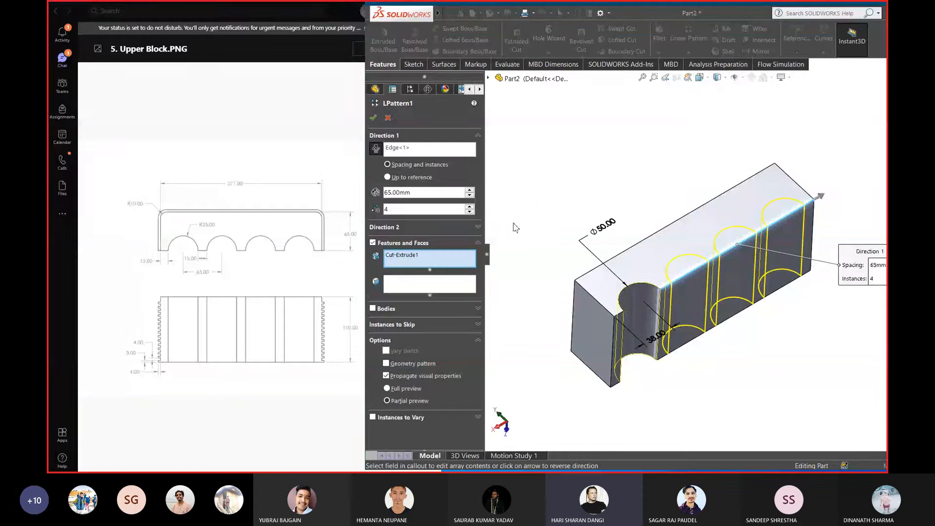
{"action": "left_click", "coordinate": [373, 118]}
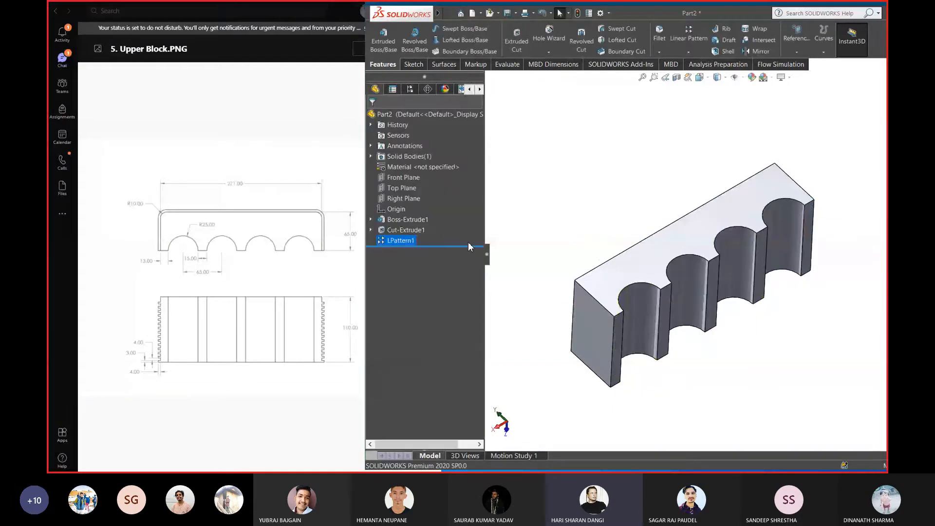
Expand the extrude and cut features and open the cutout's circle sketch to examine its dimensions
{"action": "left_click", "coordinate": [370, 219]}
{"action": "left_click", "coordinate": [370, 240]}
{"action": "left_click", "coordinate": [407, 251]}
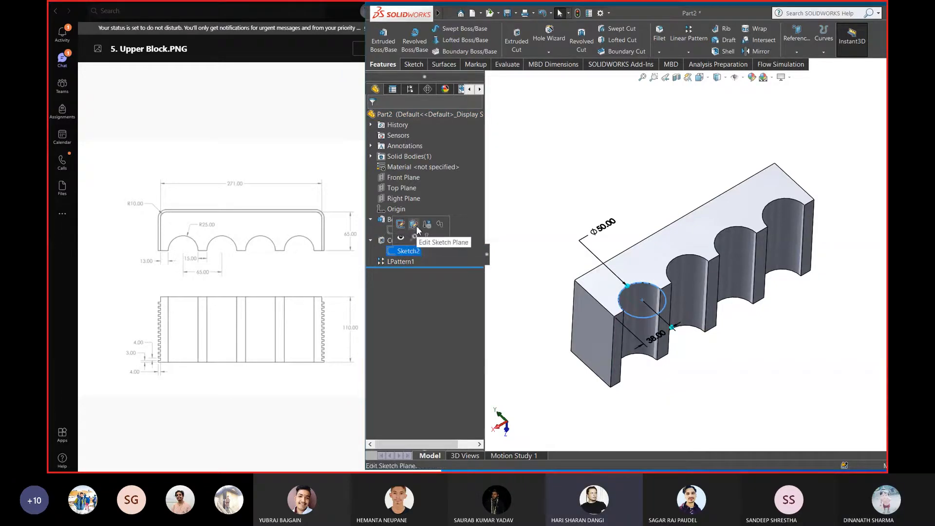
{"action": "left_click", "coordinate": [400, 224]}
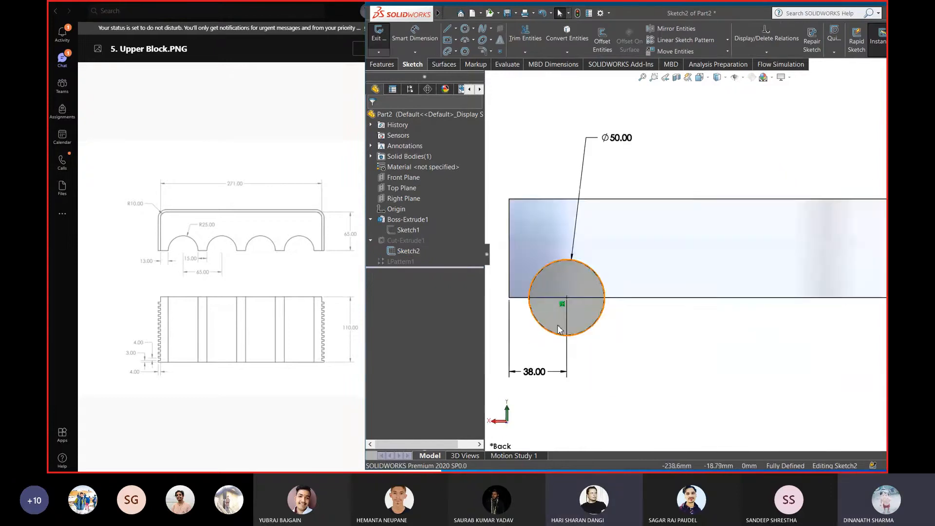
{"action": "scroll", "coordinate": [583, 311], "scroll_direction": "down", "scroll_amount": 2}
{"action": "scroll", "coordinate": [579, 298], "scroll_direction": "up", "scroll_amount": 2}
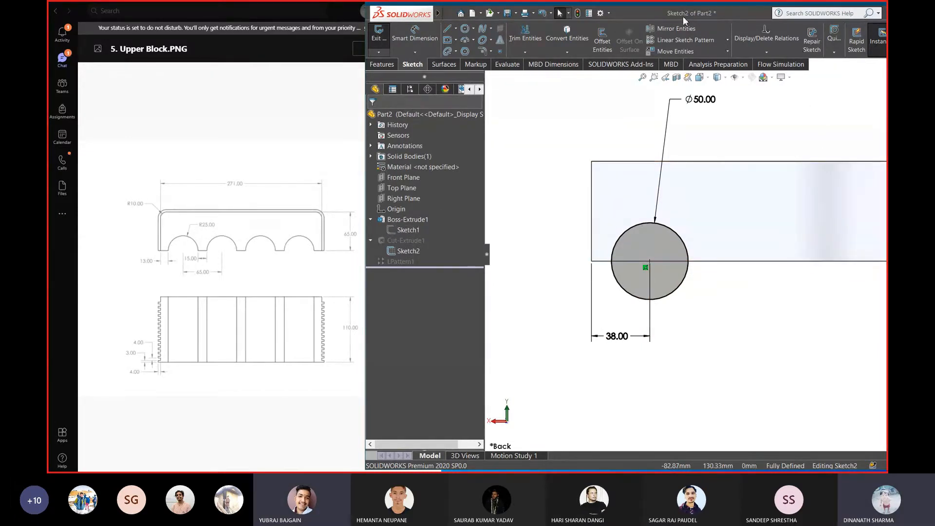
Maximize the SOLIDWORKS window, exit the cutout sketch and inspect the block with its four cutouts in 3D
{"action": "left_click_drag", "start_coordinate": [683, 18], "coordinate": [483, 26]}
{"action": "left_click", "coordinate": [725, 22]}
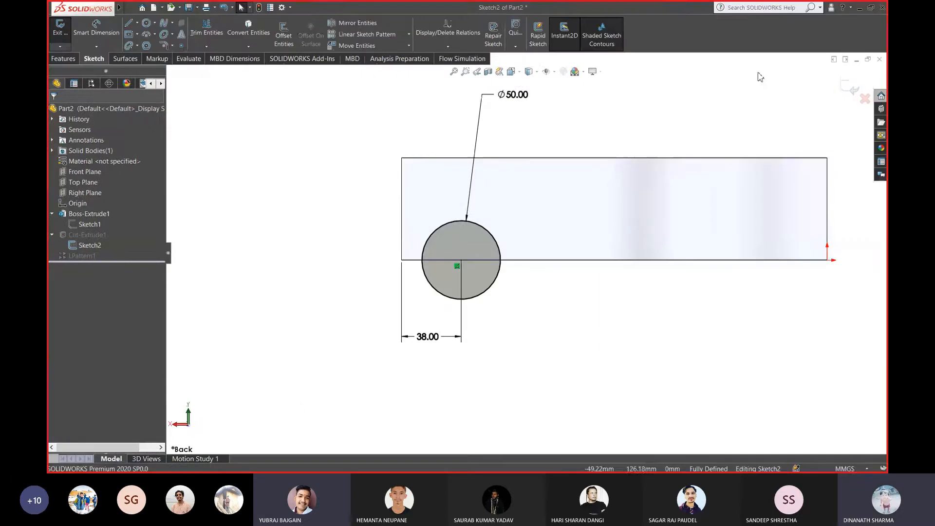
{"action": "left_click", "coordinate": [851, 89]}
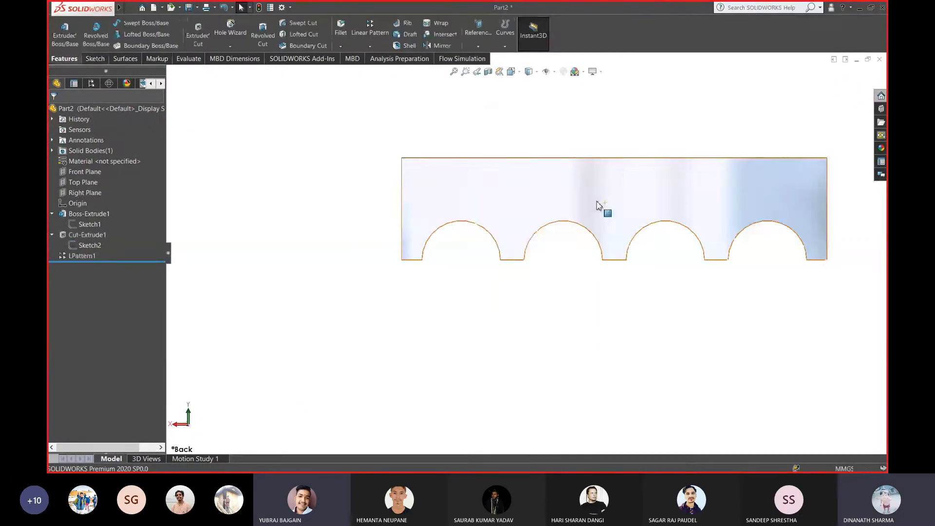
{"action": "middle_click_drag", "start_coordinate": [444, 229], "coordinate": [627, 171]}
{"action": "scroll", "coordinate": [614, 176], "scroll_direction": "up", "scroll_amount": 3}
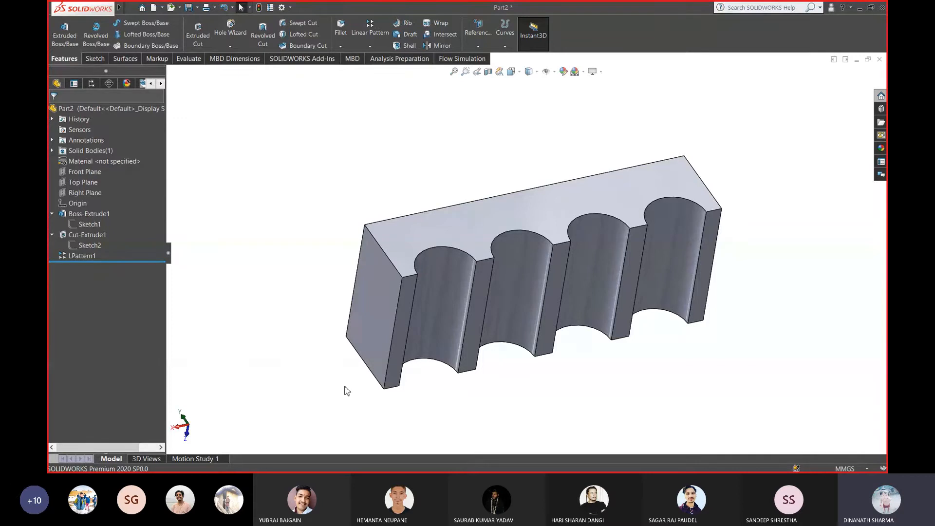
{"action": "scroll", "coordinate": [555, 275], "scroll_direction": "up", "scroll_amount": 2}
{"action": "scroll", "coordinate": [555, 277], "scroll_direction": "up", "scroll_amount": 2}
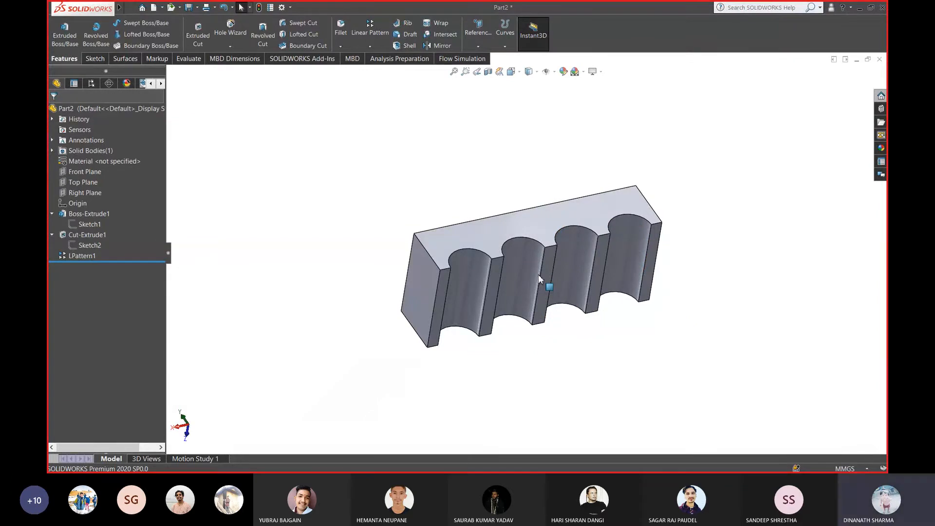
Restore the SOLIDWORKS window and place it beside the Upper Block drawing so the drawing's dimensions are uncovered
{"action": "double_click", "coordinate": [623, 11]}
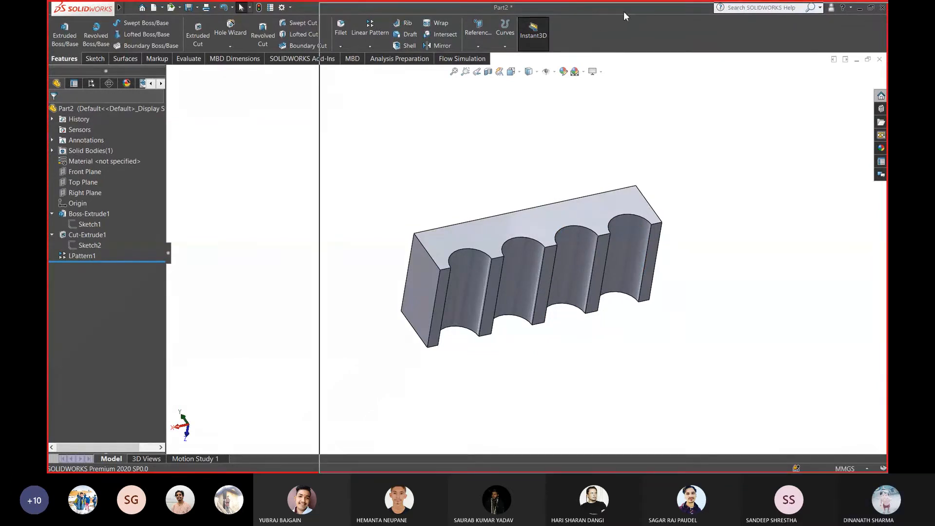
{"action": "left_click_drag", "start_coordinate": [662, 12], "coordinate": [710, 10]}
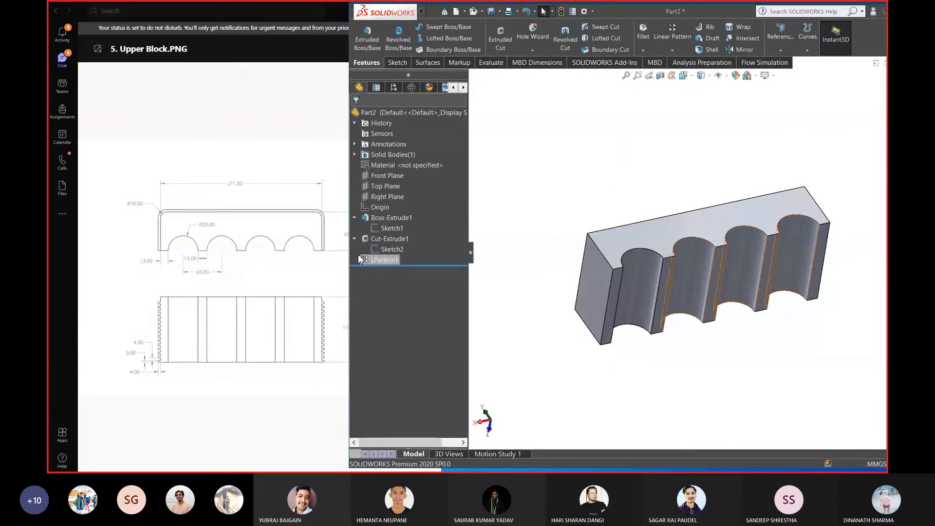
{"action": "left_click", "coordinate": [321, 194]}
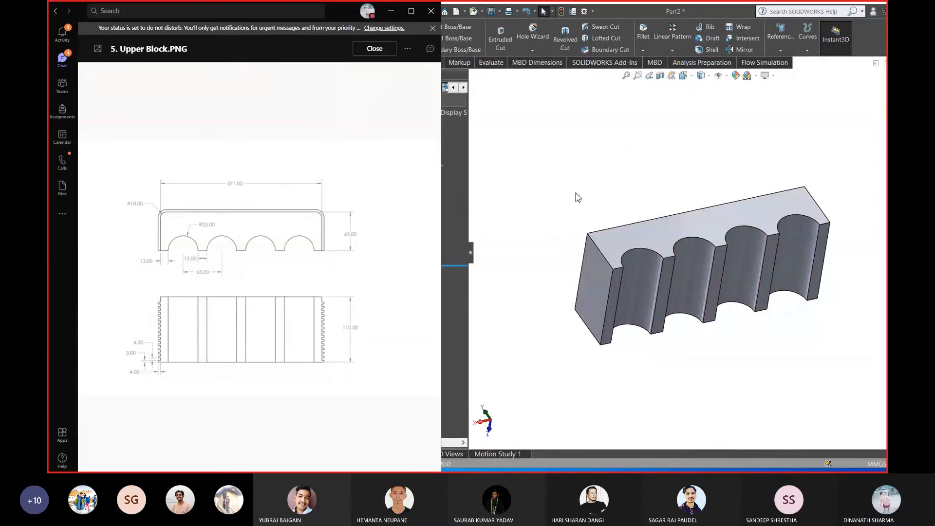
{"action": "left_click", "coordinate": [600, 168]}
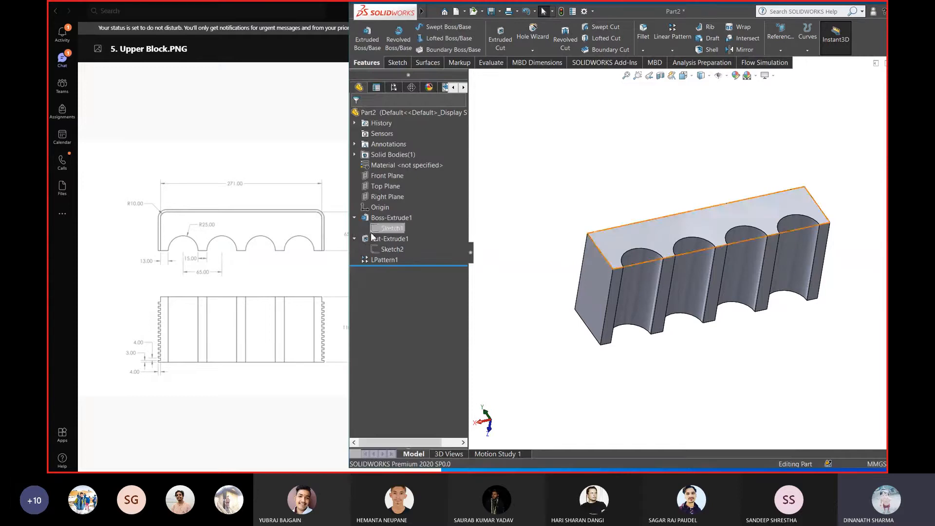
{"action": "left_click_drag", "start_coordinate": [351, 235], "coordinate": [369, 235]}
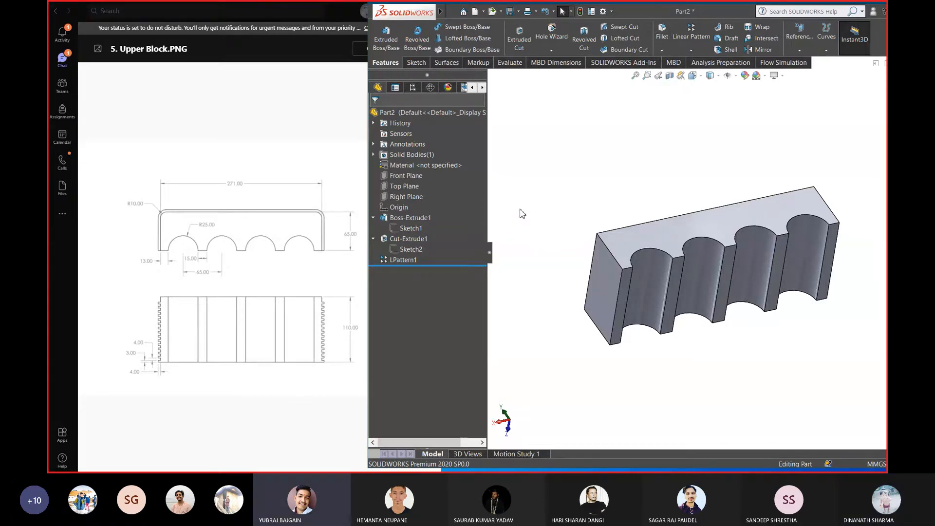
Maximize the SOLIDWORKS window, bring up the floating Teams call window and stop sharing the screen
{"action": "double_click", "coordinate": [705, 13]}
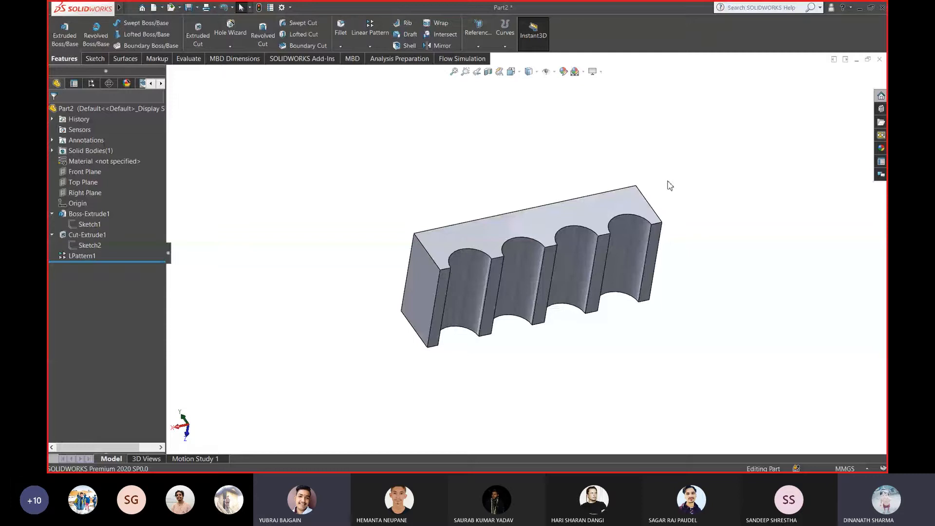
{"action": "key", "text": "super+Tab"}
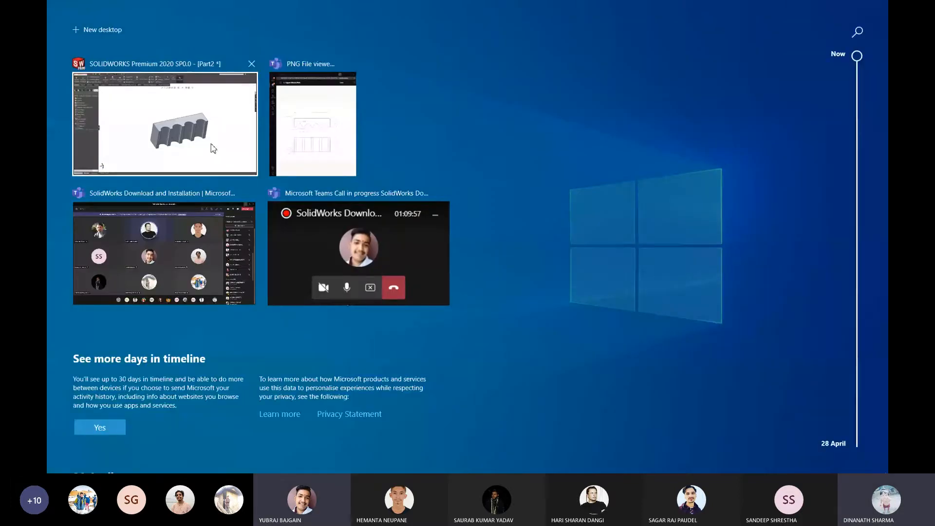
{"action": "left_click", "coordinate": [226, 172]}
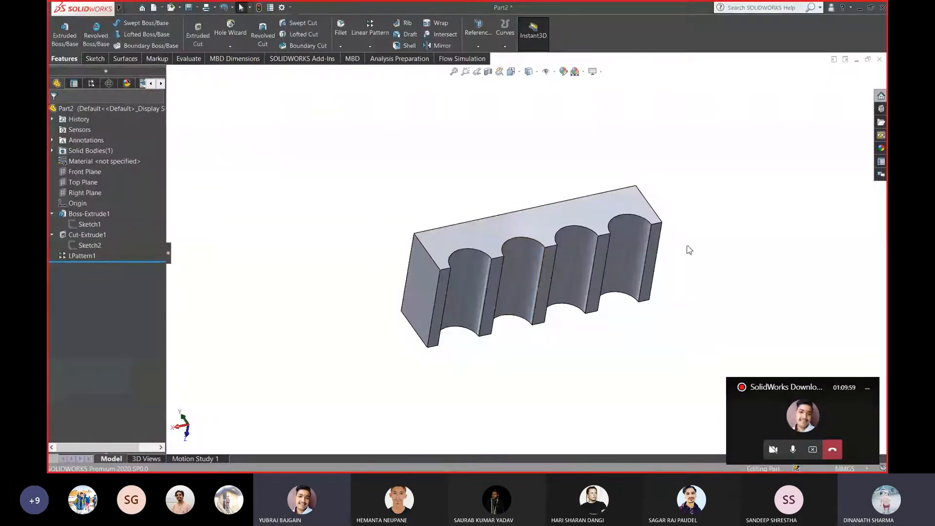
{"action": "left_click", "coordinate": [813, 449]}
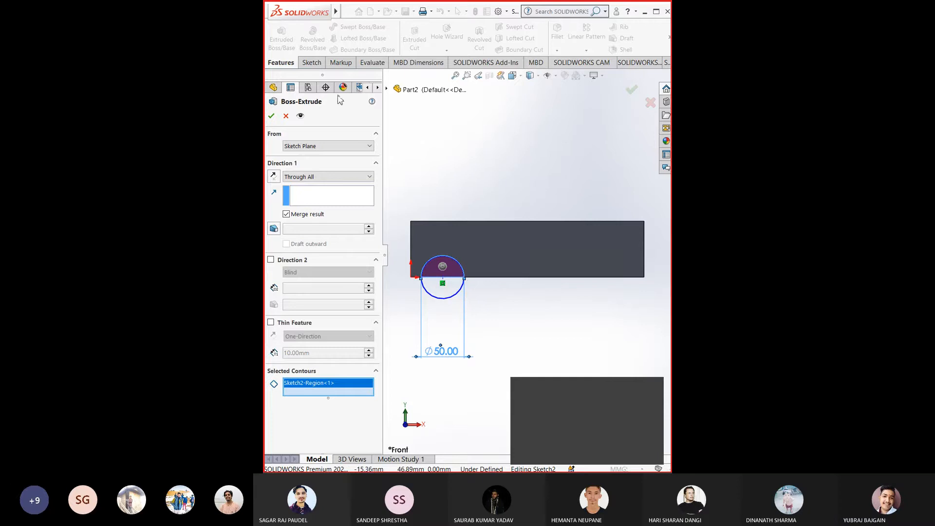
Cancel the Boss-Extrude and dimension the circle's centre 38 mm from the origin at the block's corner
{"action": "left_click", "coordinate": [311, 65]}
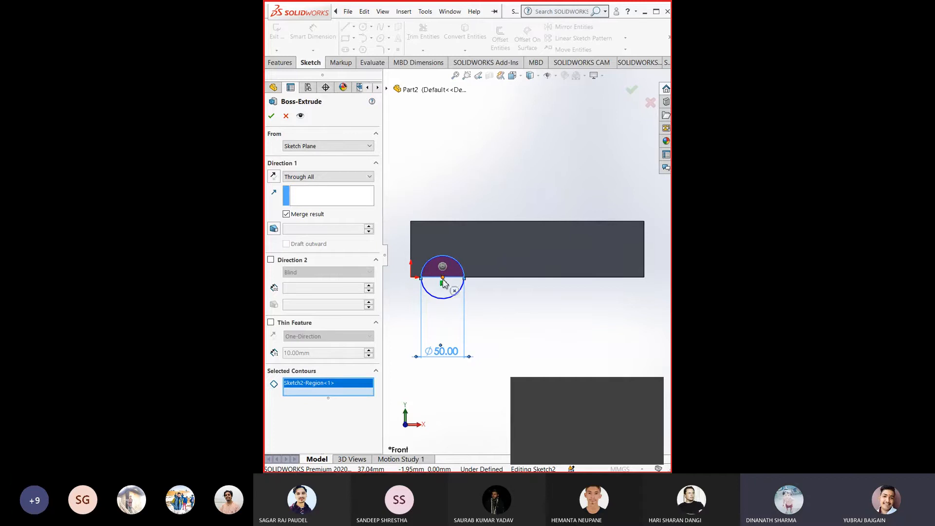
{"action": "left_click", "coordinate": [287, 120]}
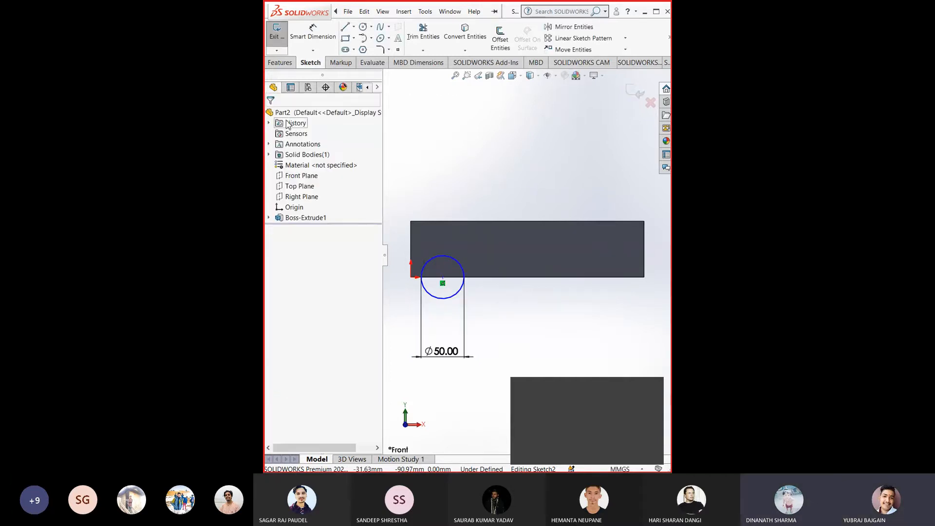
{"action": "left_click", "coordinate": [303, 37]}
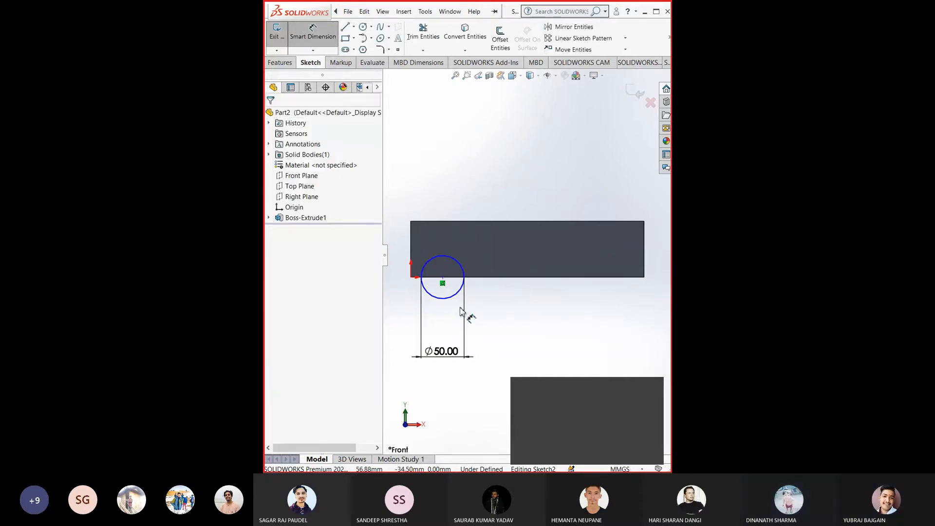
{"action": "left_click", "coordinate": [443, 278]}
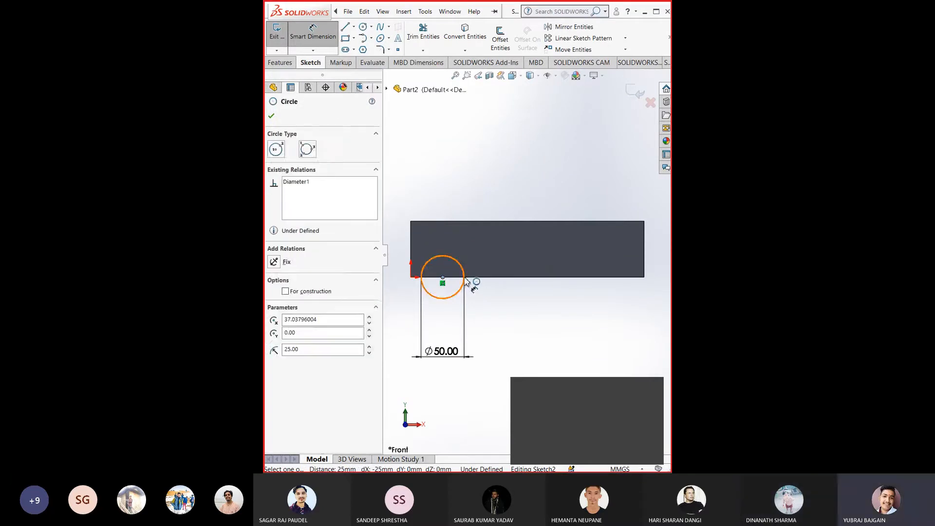
{"action": "left_click", "coordinate": [465, 282]}
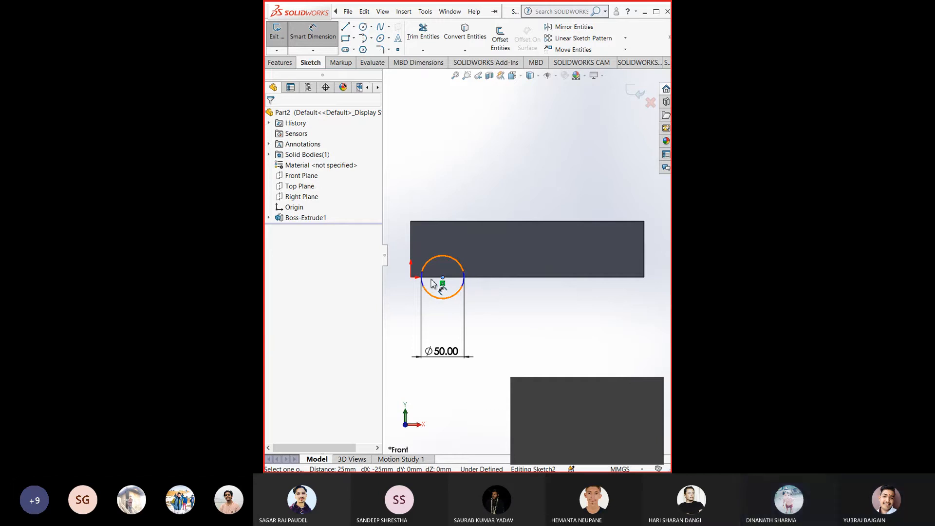
{"action": "left_click", "coordinate": [411, 277]}
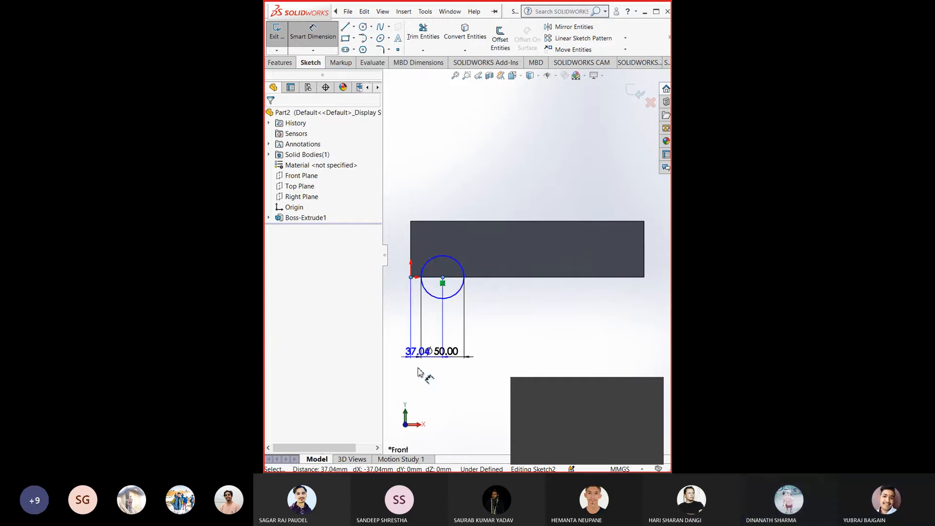
{"action": "left_click", "coordinate": [420, 398]}
{"action": "type", "text": "38"}
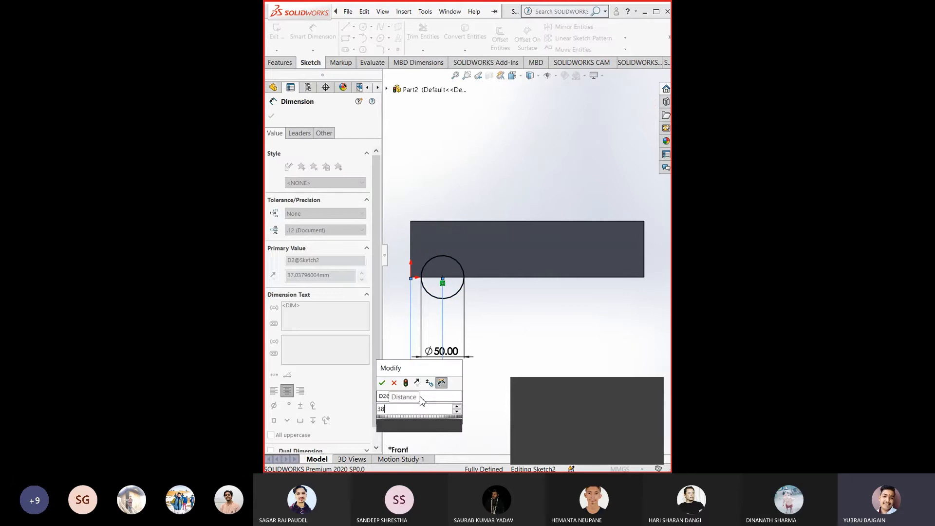
{"action": "key", "text": "Return"}
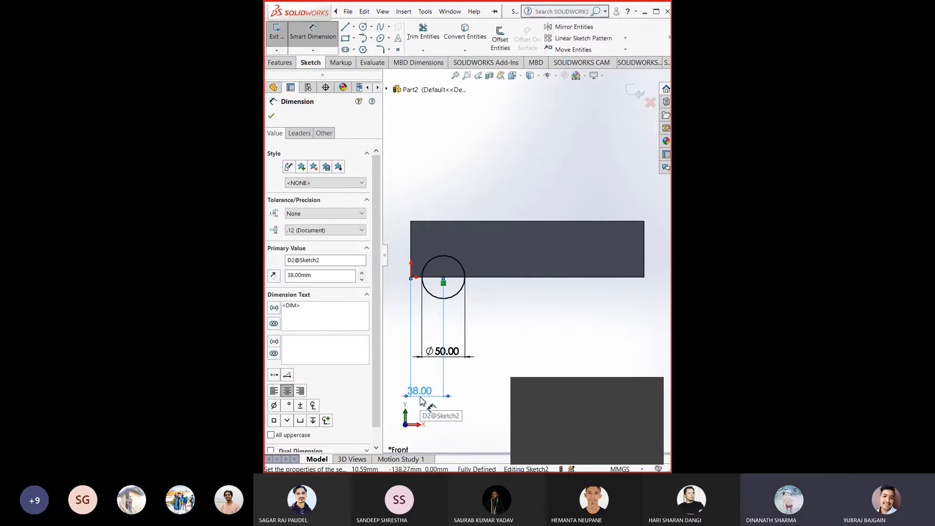
{"action": "left_click", "coordinate": [280, 63]}
{"action": "left_click", "coordinate": [271, 34]}
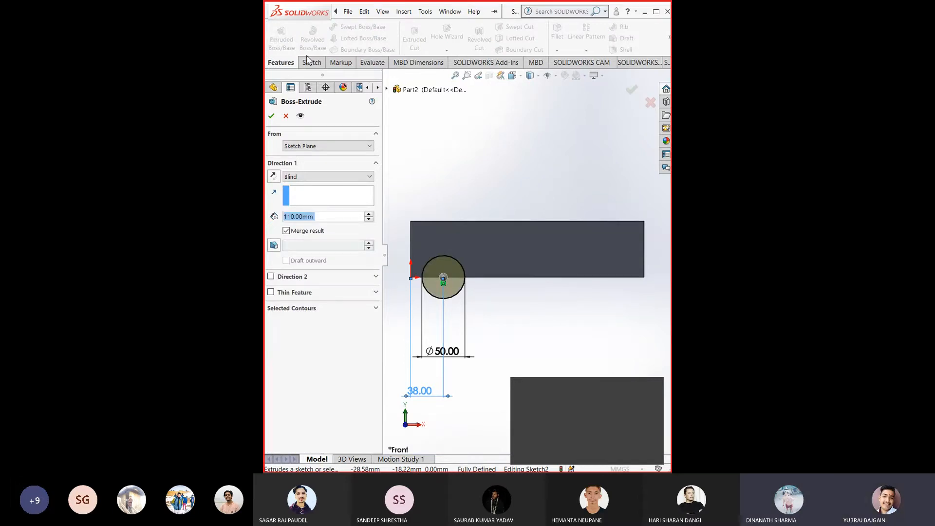
{"action": "key", "text": "Escape"}
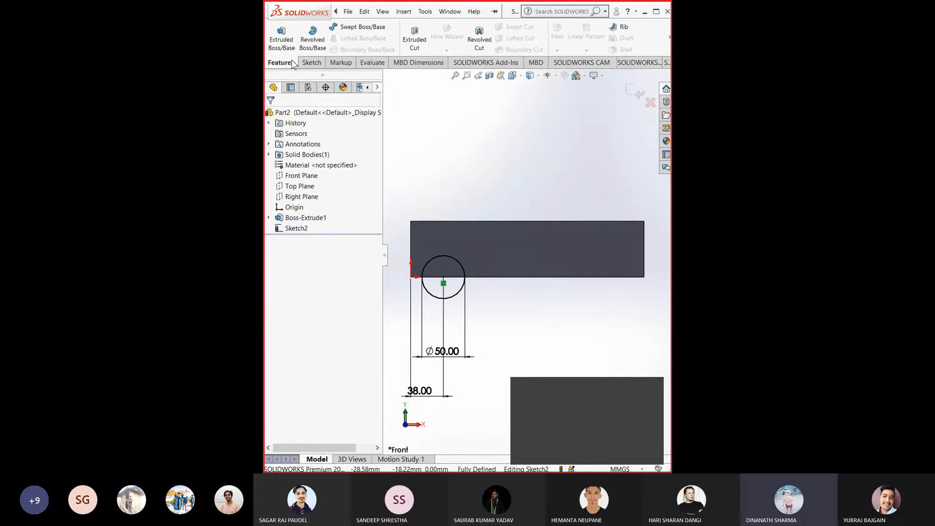
Cut the 50 mm circle through the whole block with Extruded Cut set to Through All, and inspect the cutout in 3D
{"action": "left_click", "coordinate": [408, 45]}
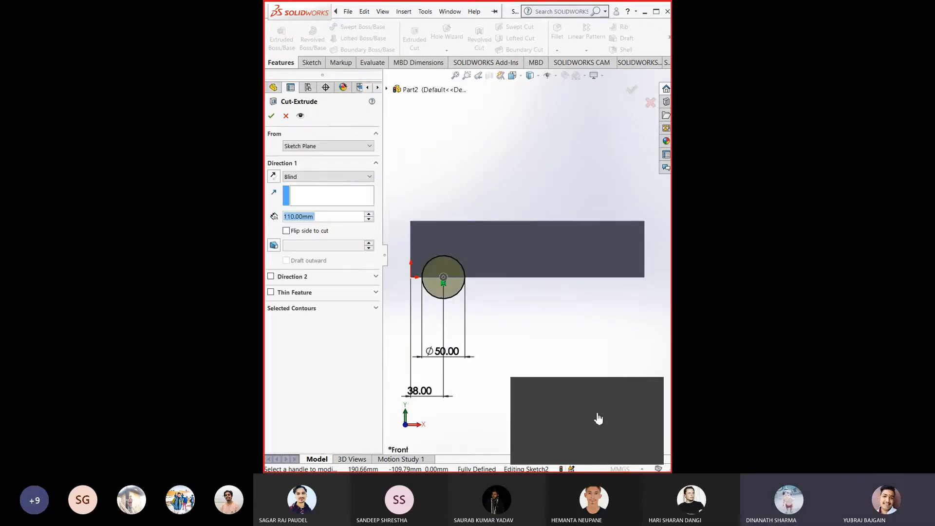
{"action": "left_click", "coordinate": [335, 177]}
{"action": "left_click", "coordinate": [328, 190]}
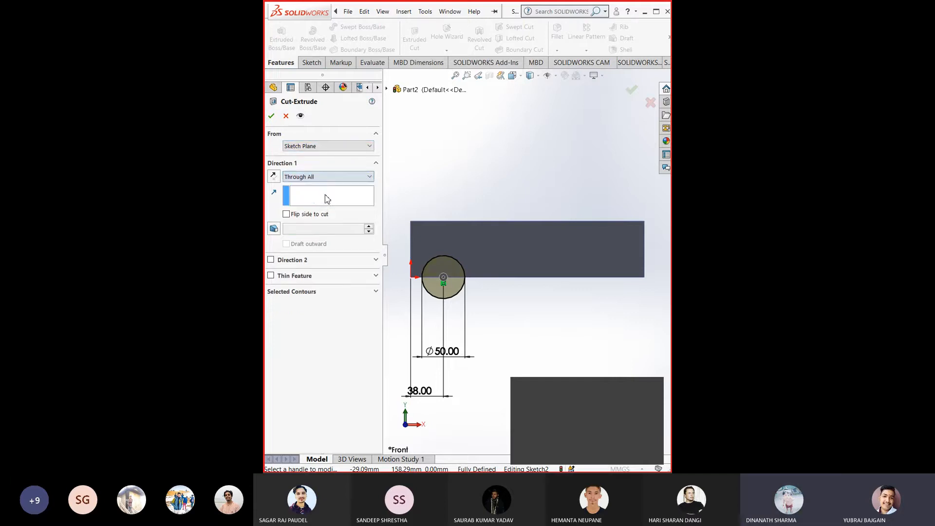
{"action": "left_click", "coordinate": [348, 11]}
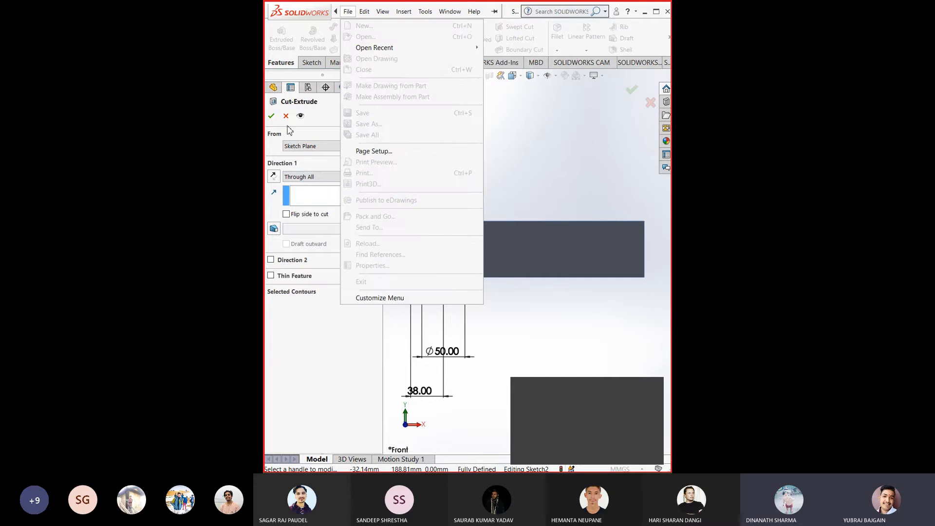
{"action": "left_click", "coordinate": [272, 122]}
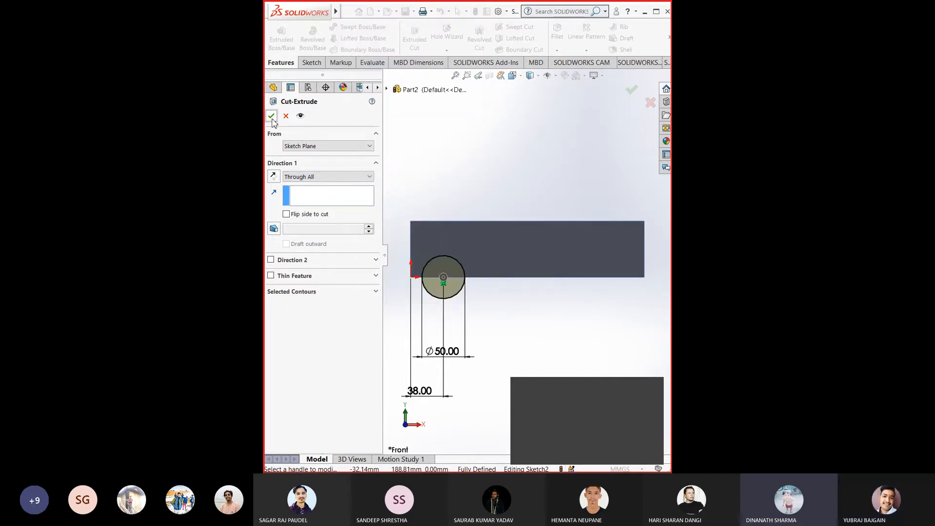
{"action": "left_click", "coordinate": [272, 116]}
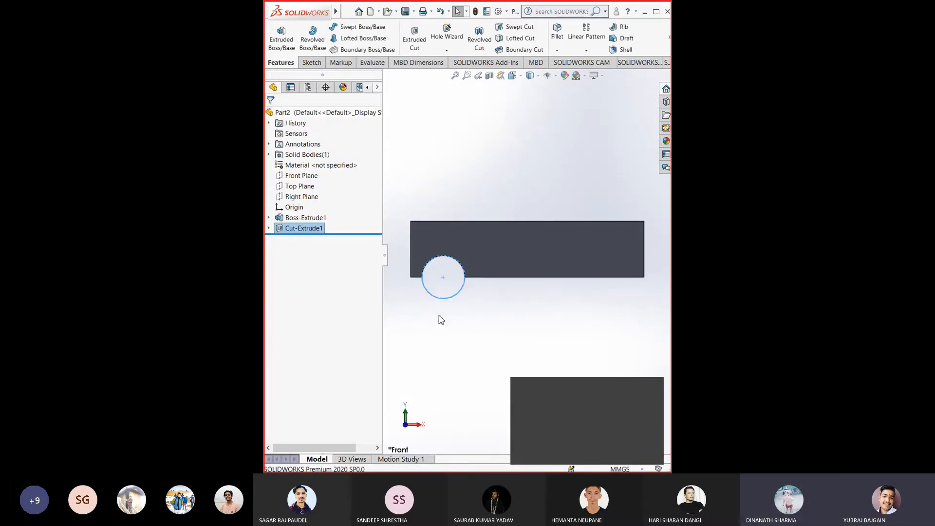
{"action": "middle_click_drag", "start_coordinate": [433, 285], "coordinate": [484, 260]}
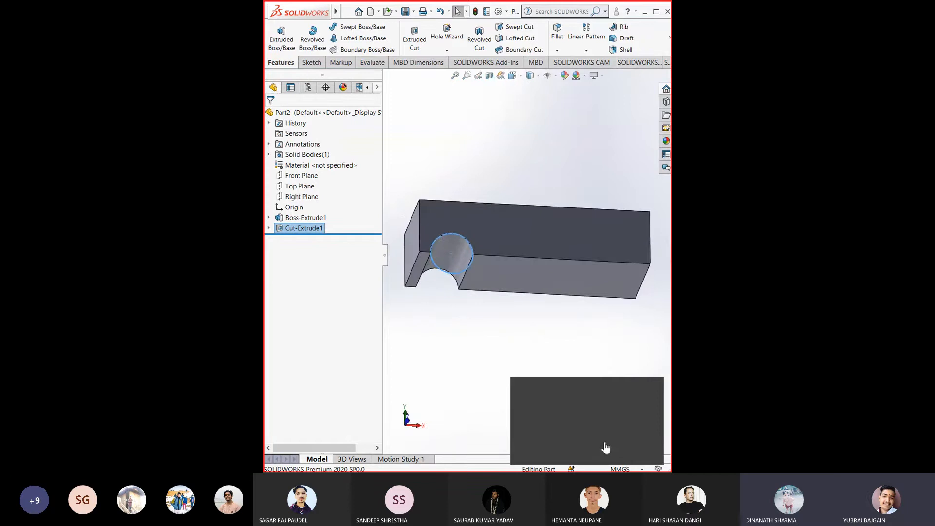
{"action": "left_click", "coordinate": [603, 446]}
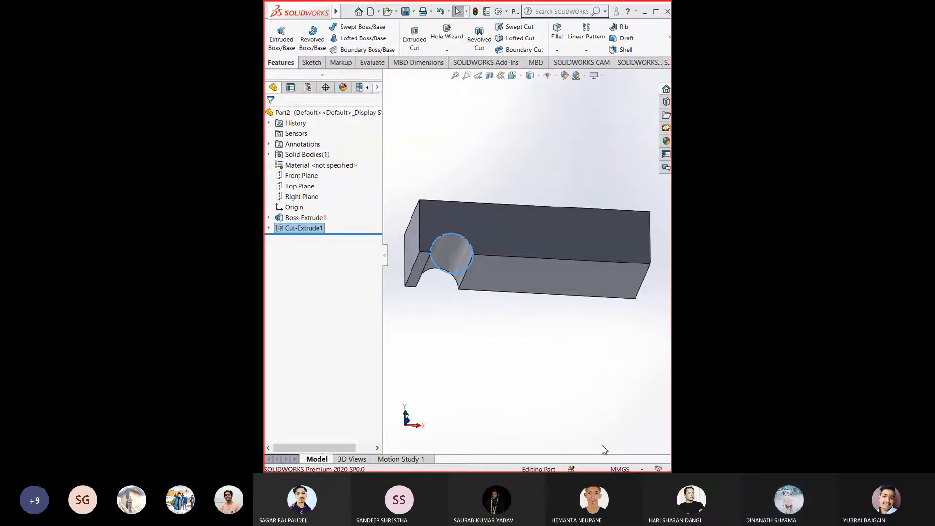
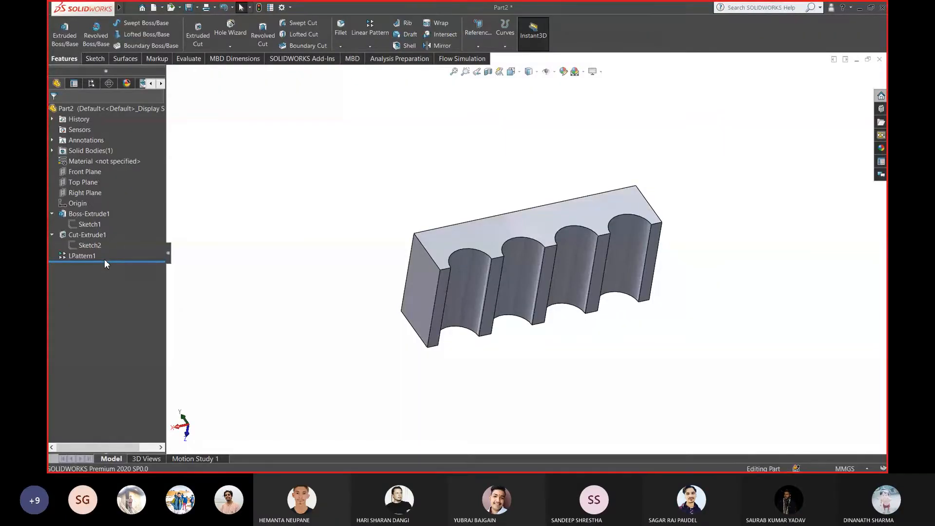
Roll the part back to just before the linear pattern so only the first semicircular cutout remains
{"action": "left_click_drag", "start_coordinate": [104, 261], "coordinate": [112, 252]}
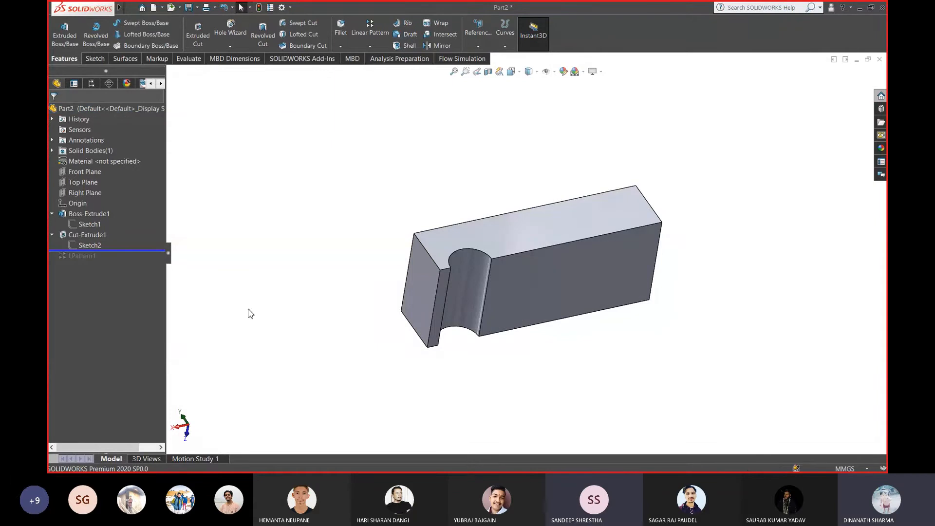
{"action": "mouse_move", "coordinate": [482, 314]}
{"action": "middle_mouse_down"}
{"action": "mouse_move", "coordinate": [420, 230]}
{"action": "mouse_move", "coordinate": [460, 219]}
{"action": "mouse_move", "coordinate": [483, 316]}
{"action": "middle_mouse_up"}
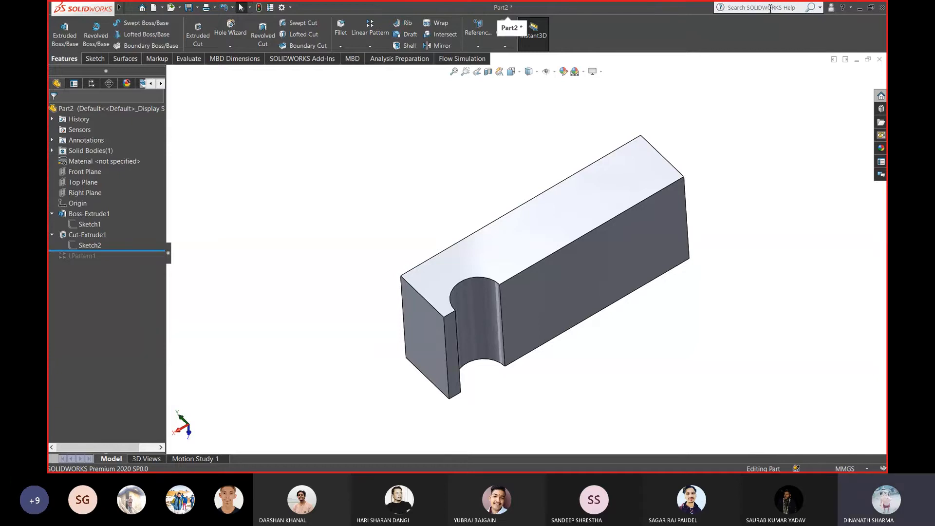
Switch to Teams and open the drawing 5. Upper Block.PNG from the meeting's shared files
{"action": "left_click", "coordinate": [859, 7]}
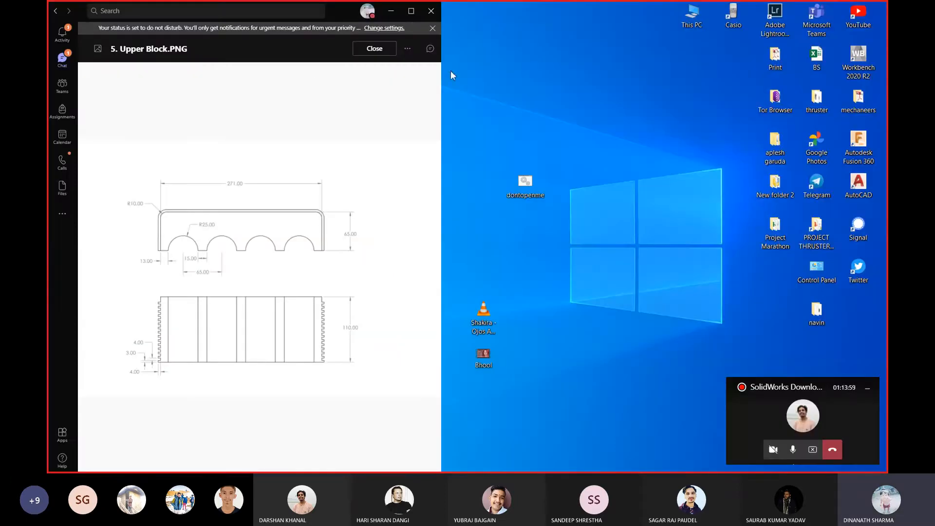
{"action": "left_click", "coordinate": [387, 51]}
{"action": "left_click", "coordinate": [412, 11]}
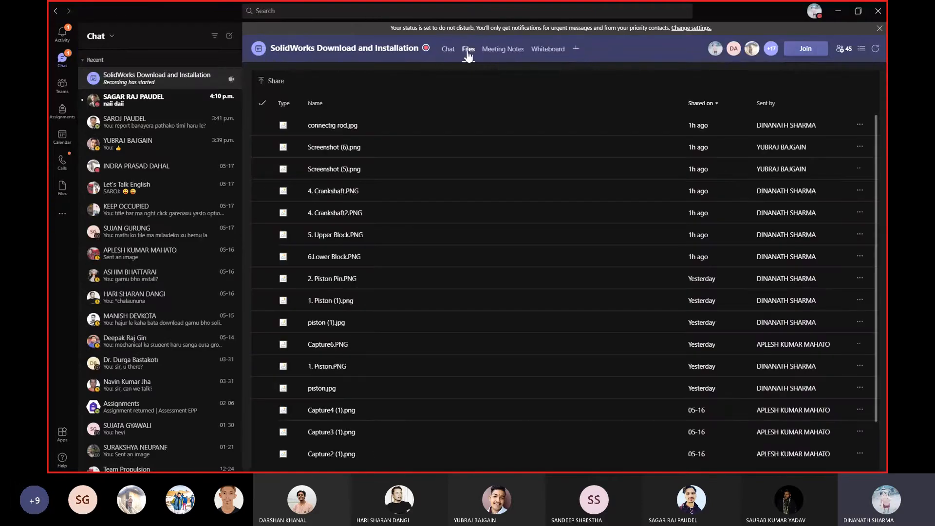
{"action": "left_click", "coordinate": [448, 49]}
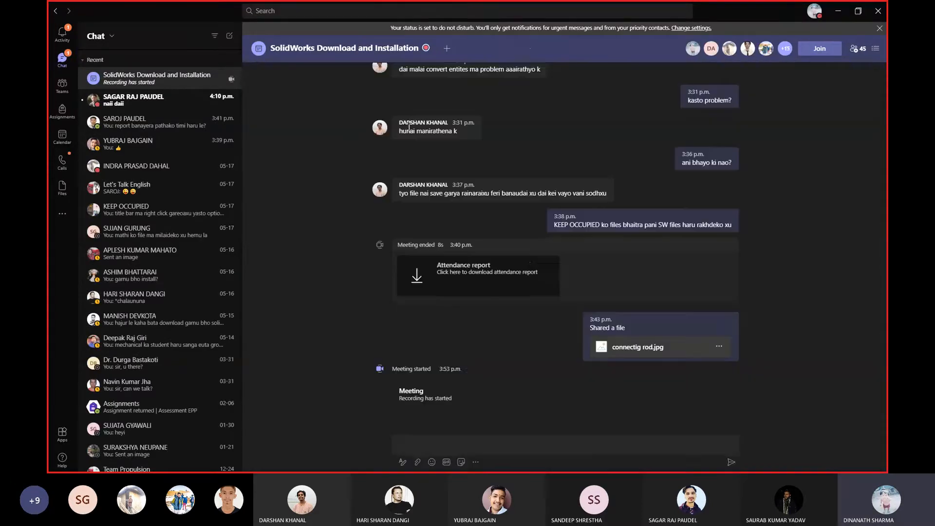
{"action": "left_click", "coordinate": [468, 49]}
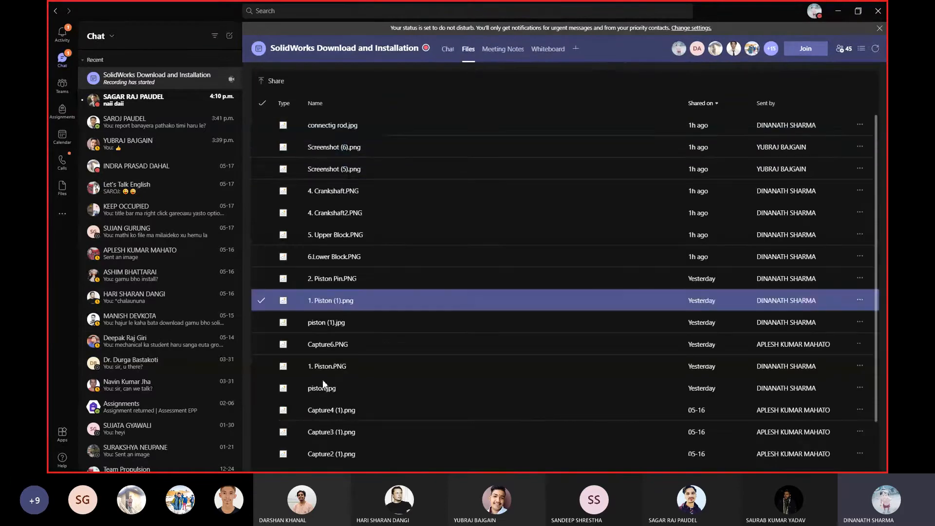
{"action": "scroll", "coordinate": [329, 435], "scroll_direction": "down", "scroll_amount": 2}
{"action": "scroll", "coordinate": [329, 435], "scroll_direction": "up", "scroll_amount": 2}
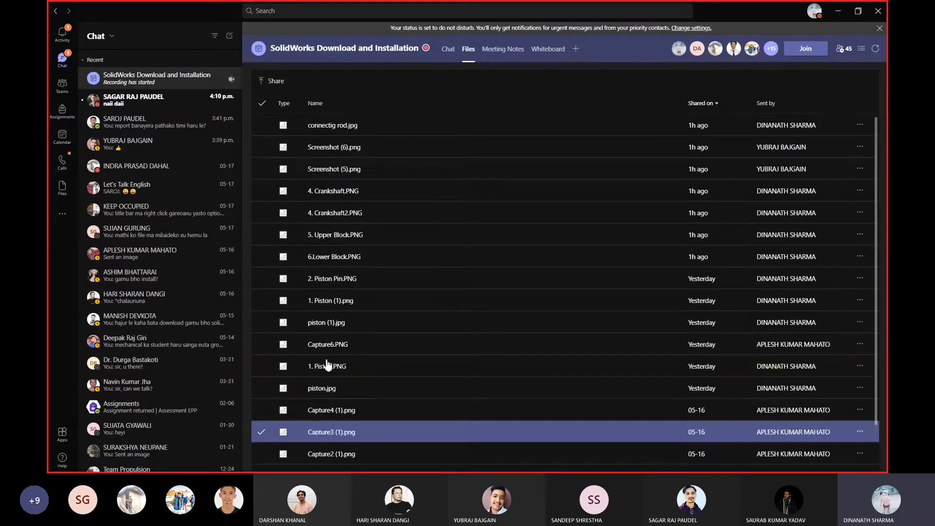
{"action": "left_click", "coordinate": [341, 235]}
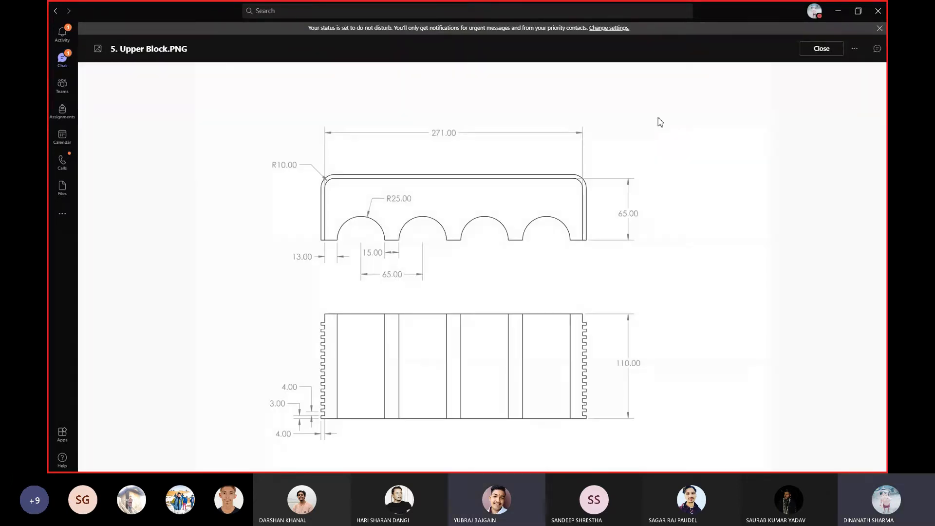
Reopen the Upper Block drawing, dock the Teams window to half the screen and switch back to SOLIDWORKS
{"action": "left_click", "coordinate": [828, 48]}
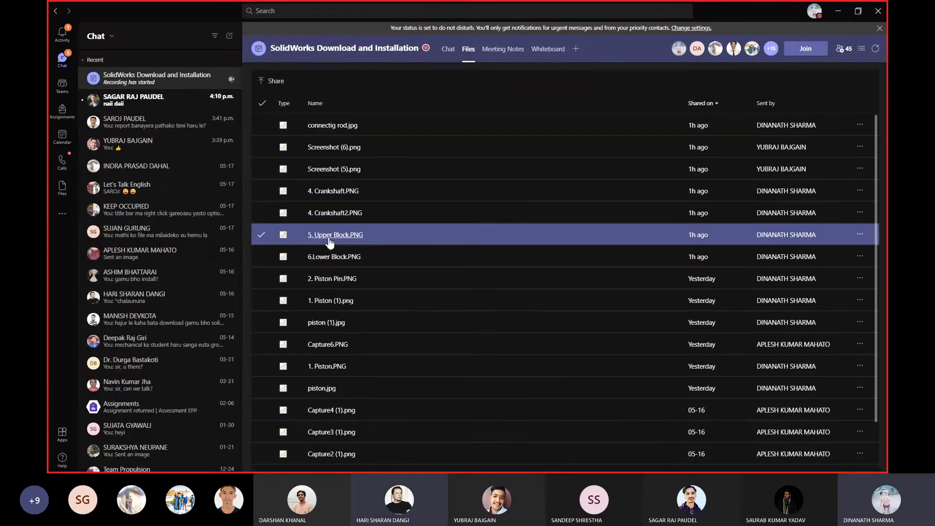
{"action": "left_click", "coordinate": [330, 238]}
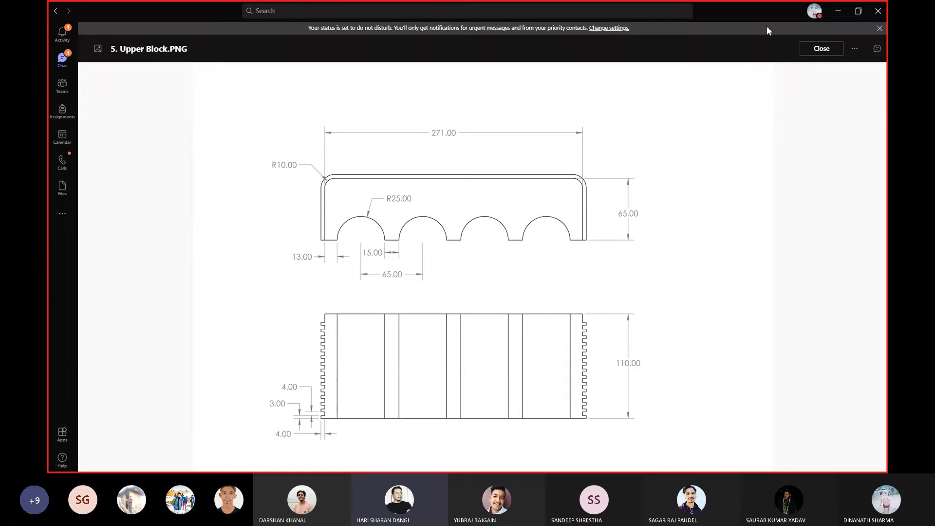
{"action": "left_click_drag", "start_coordinate": [756, 8], "coordinate": [48, 149]}
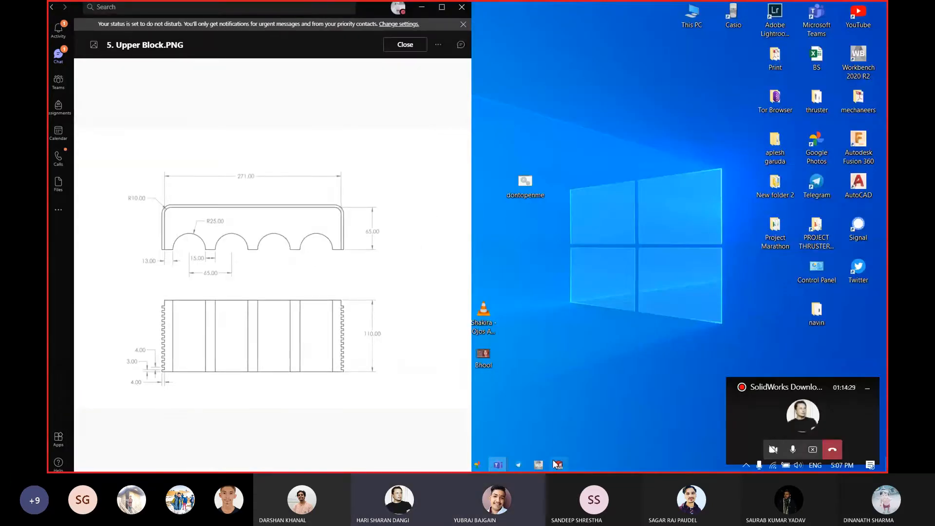
{"action": "left_click", "coordinate": [557, 465]}
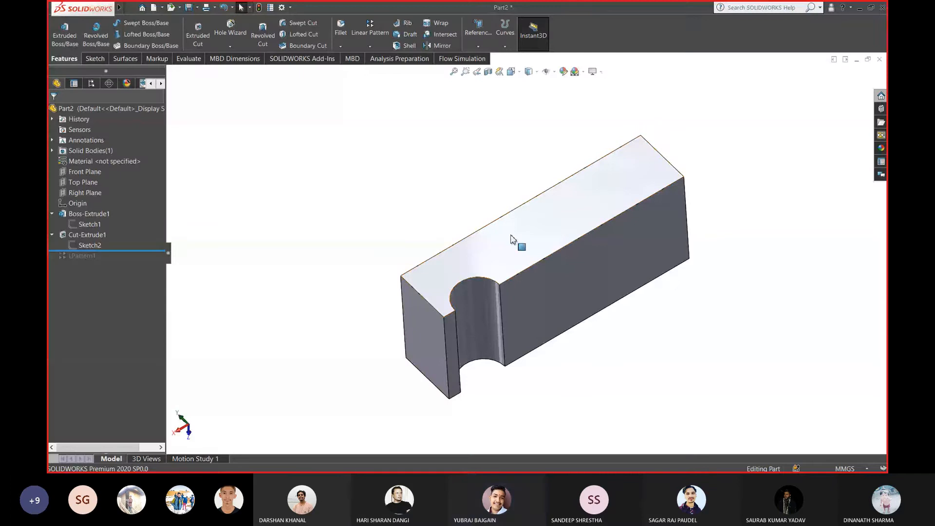
Create a linear pattern of the semicircular cutout along the block's long edge with 65 mm spacing and 4 instances
{"action": "scroll", "coordinate": [349, 196], "scroll_direction": "up", "scroll_amount": 1}
{"action": "middle_click_drag", "start_coordinate": [349, 196], "coordinate": [350, 190]}
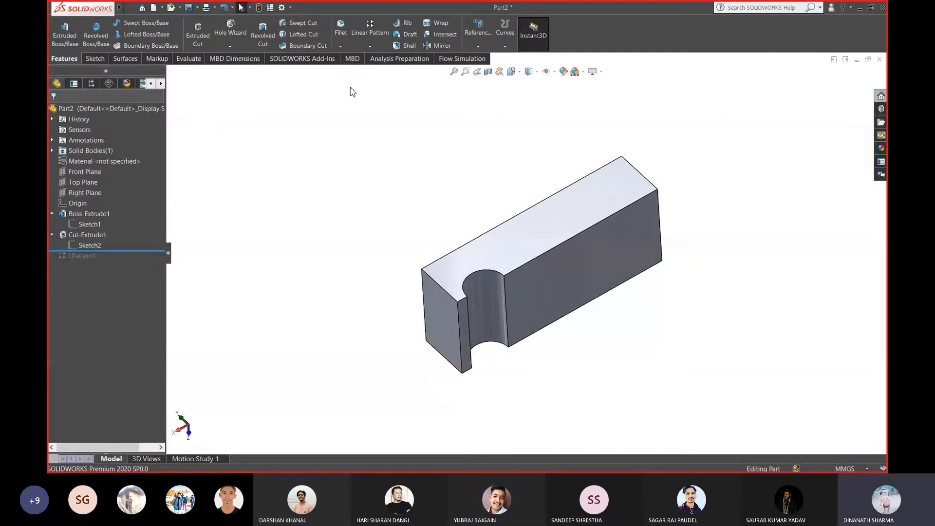
{"action": "left_click", "coordinate": [373, 31]}
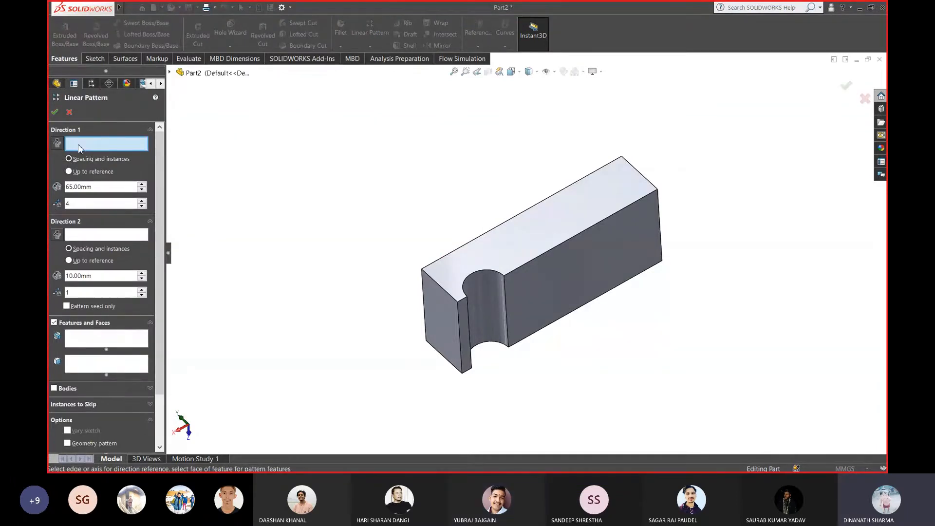
{"action": "left_click", "coordinate": [552, 253]}
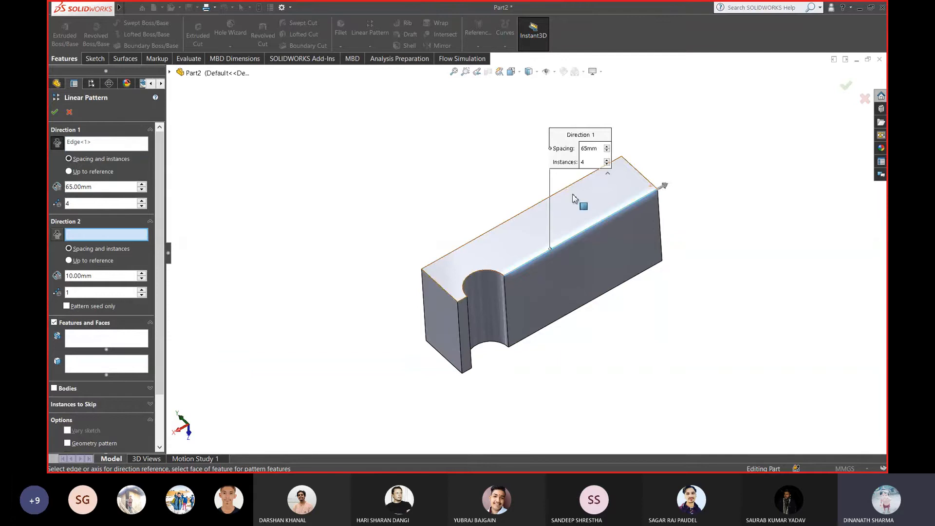
{"action": "left_click", "coordinate": [57, 146]}
{"action": "left_click", "coordinate": [93, 341]}
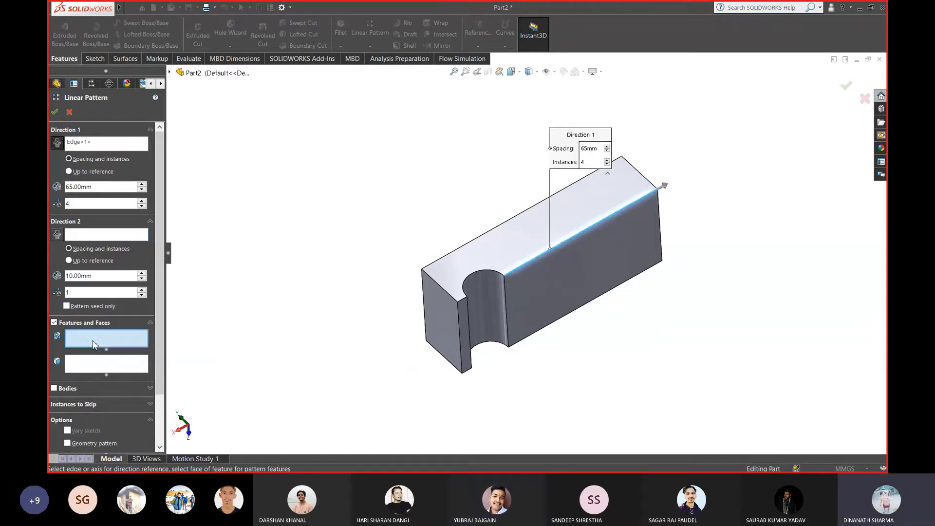
{"action": "left_click", "coordinate": [484, 321]}
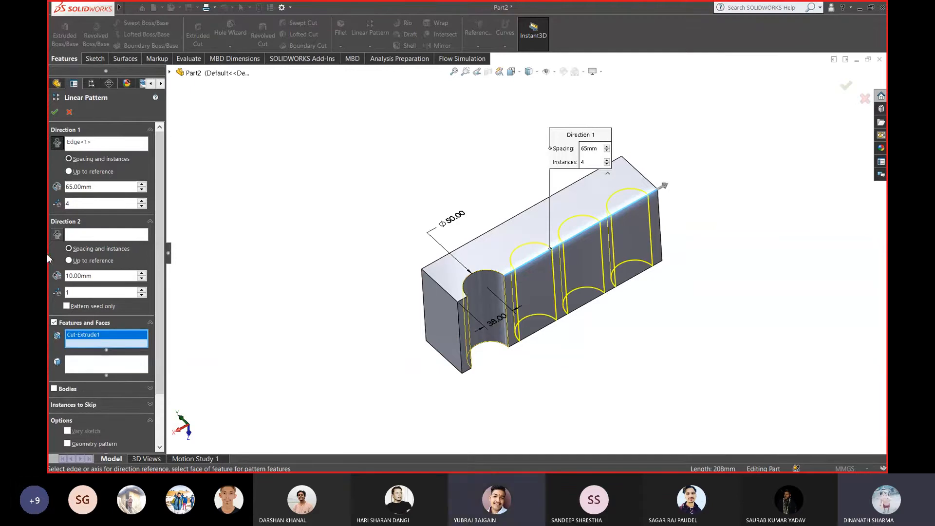
{"action": "left_click_drag", "start_coordinate": [91, 189], "coordinate": [49, 188]}
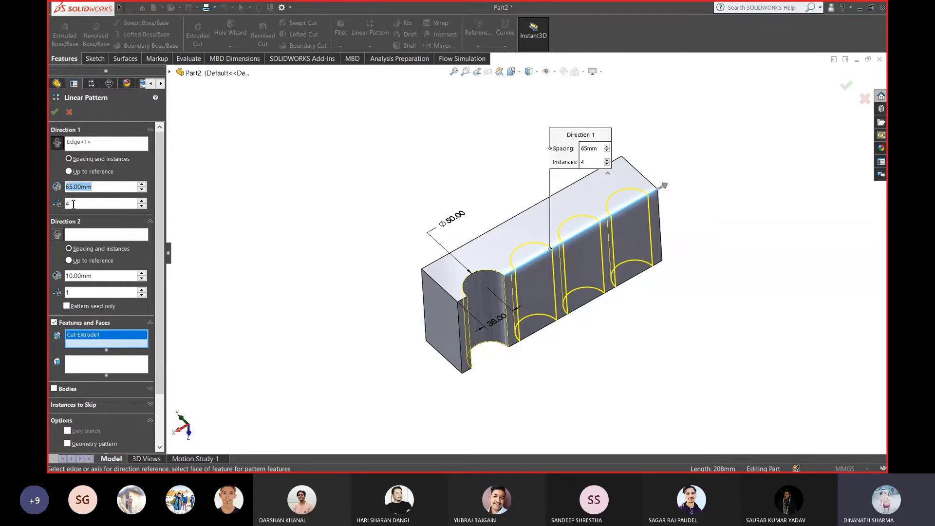
{"action": "double_click", "coordinate": [73, 204]}
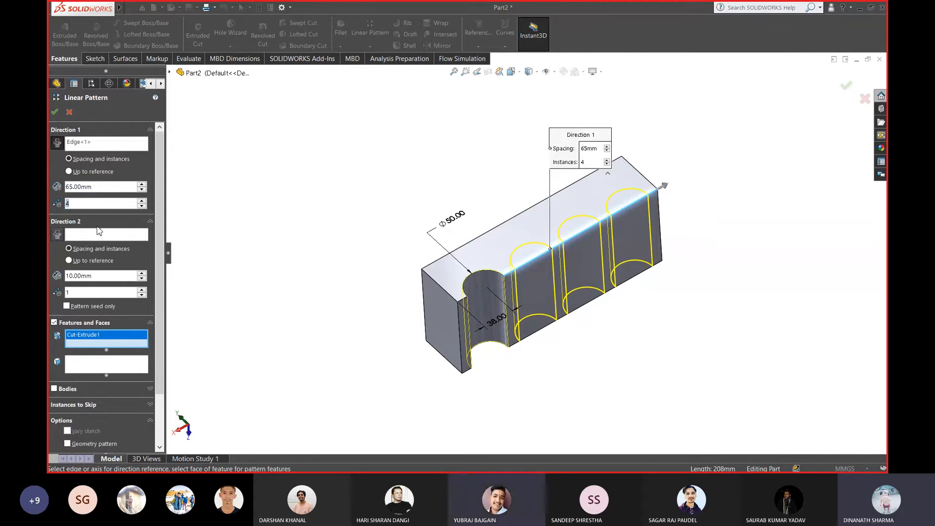
{"action": "left_click", "coordinate": [54, 113]}
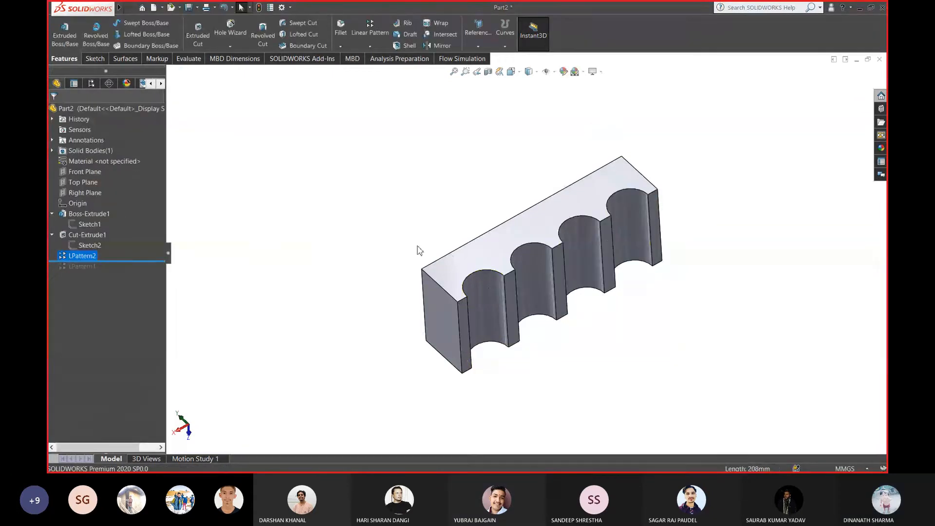
Reopen the new linear pattern's definition to review its direction, spacing and instances, and accept it
{"action": "right_click", "coordinate": [86, 255]}
{"action": "left_click", "coordinate": [95, 233]}
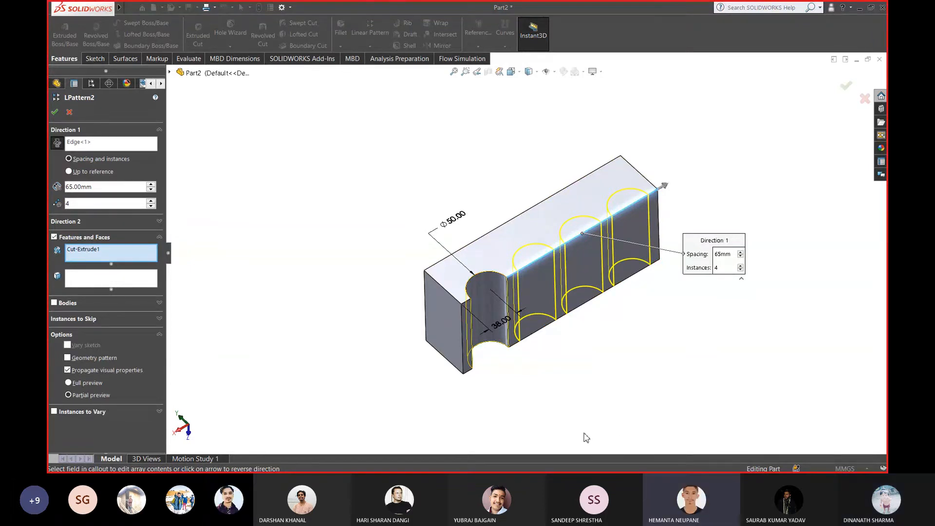
{"action": "left_click", "coordinate": [55, 112]}
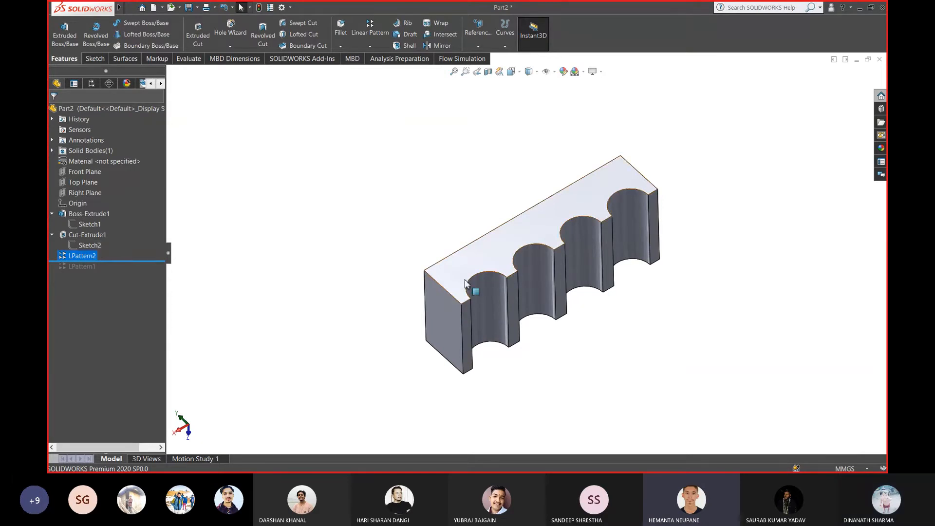
Examine the patterned block from several angles and select the cutout faces to compare the original cut with its copies
{"action": "scroll", "coordinate": [534, 303], "scroll_direction": "down", "scroll_amount": 5}
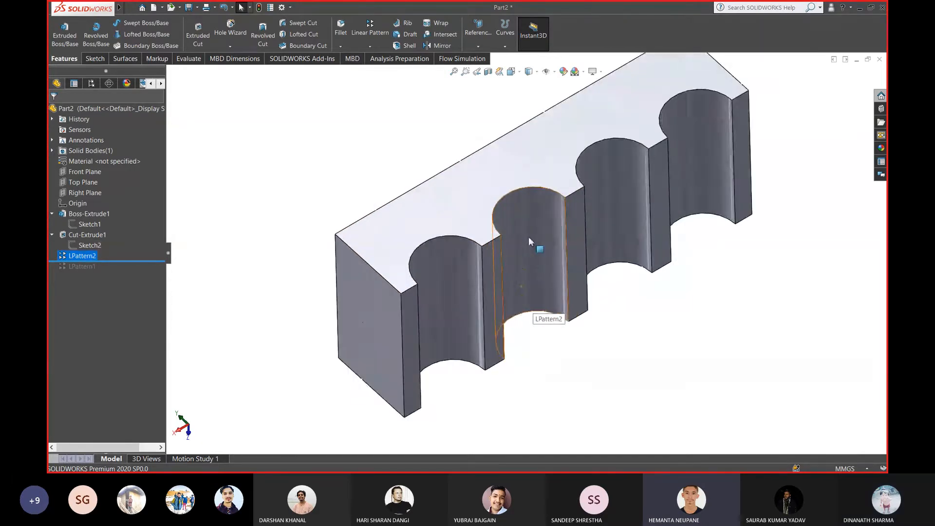
{"action": "scroll", "coordinate": [522, 237], "scroll_direction": "up", "scroll_amount": 3}
{"action": "middle_click_drag", "start_coordinate": [515, 236], "coordinate": [451, 232]}
{"action": "left_click", "coordinate": [407, 316]}
{"action": "left_click", "coordinate": [505, 252]}
{"action": "scroll", "coordinate": [502, 249], "scroll_direction": "up", "scroll_amount": 1}
{"action": "left_click", "coordinate": [363, 296]}
{"action": "middle_click_drag", "start_coordinate": [389, 356], "coordinate": [480, 330]}
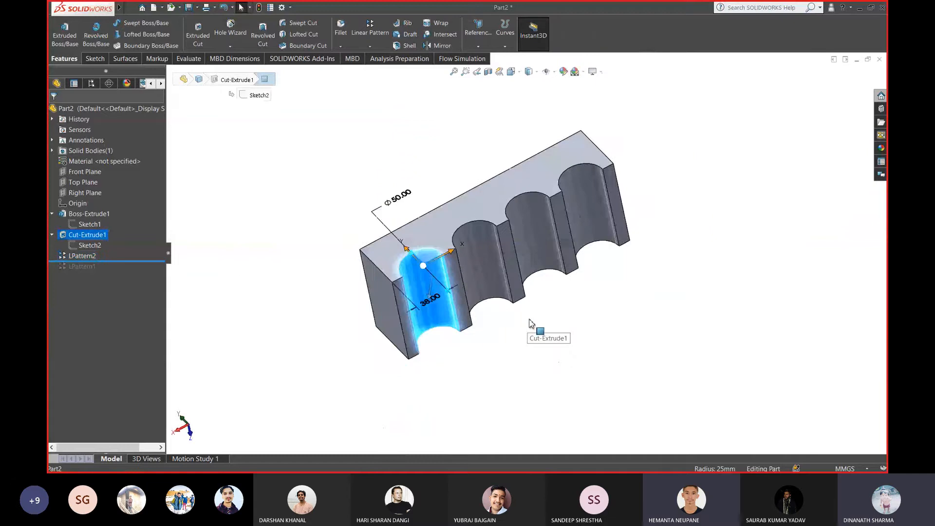
{"action": "left_click", "coordinate": [480, 330]}
{"action": "left_click", "coordinate": [370, 248]}
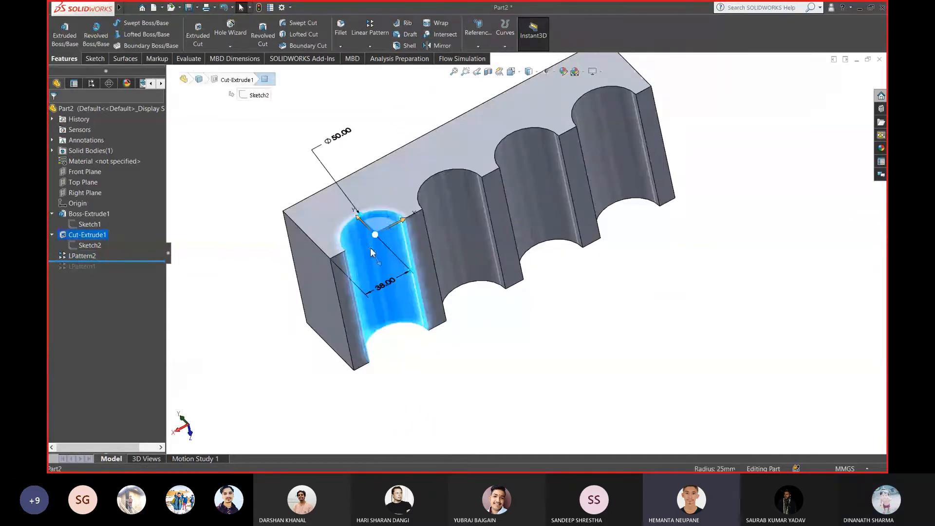
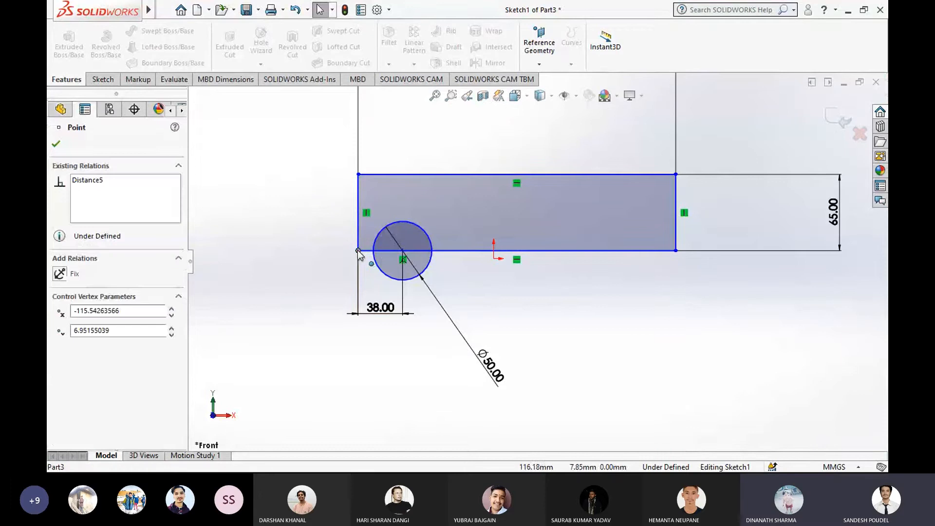
Move the rectangle's lower corner nearest the circle onto the origin so the sketch is fully defined
{"action": "mouse_move", "coordinate": [366, 252]}
{"action": "left_mouse_down"}
{"action": "mouse_move", "coordinate": [439, 269]}
{"action": "mouse_move", "coordinate": [366, 252]}
{"action": "mouse_move", "coordinate": [573, 234]}
{"action": "mouse_move", "coordinate": [441, 263]}
{"action": "mouse_move", "coordinate": [376, 255]}
{"action": "mouse_move", "coordinate": [509, 263]}
{"action": "mouse_move", "coordinate": [493, 258]}
{"action": "left_mouse_up"}
{"action": "scroll", "coordinate": [439, 295], "scroll_direction": "down", "scroll_amount": 2}
{"action": "scroll", "coordinate": [549, 258], "scroll_direction": "up", "scroll_amount": 5}
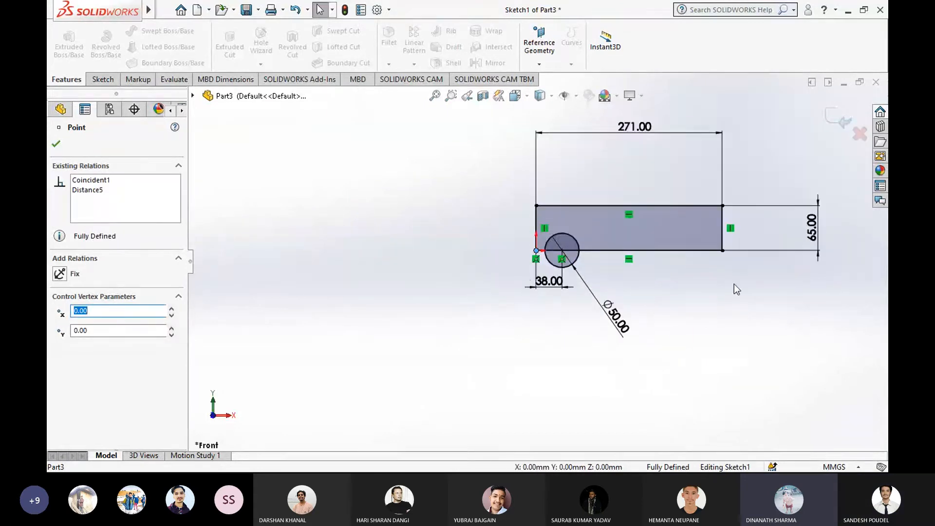
Examine the rectangle and circle sketch with its dimensions, selecting the circle and changing the view orientation to check the profile
{"action": "scroll", "coordinate": [518, 253], "scroll_direction": "down", "scroll_amount": 3}
{"action": "scroll", "coordinate": [522, 247], "scroll_direction": "up", "scroll_amount": 1}
{"action": "scroll", "coordinate": [534, 222], "scroll_direction": "down", "scroll_amount": 3}
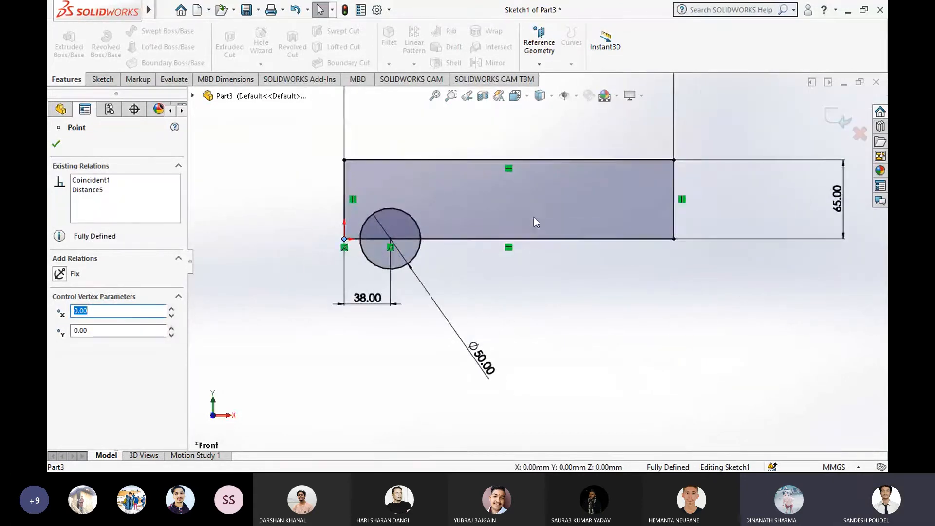
{"action": "left_click", "coordinate": [531, 310]}
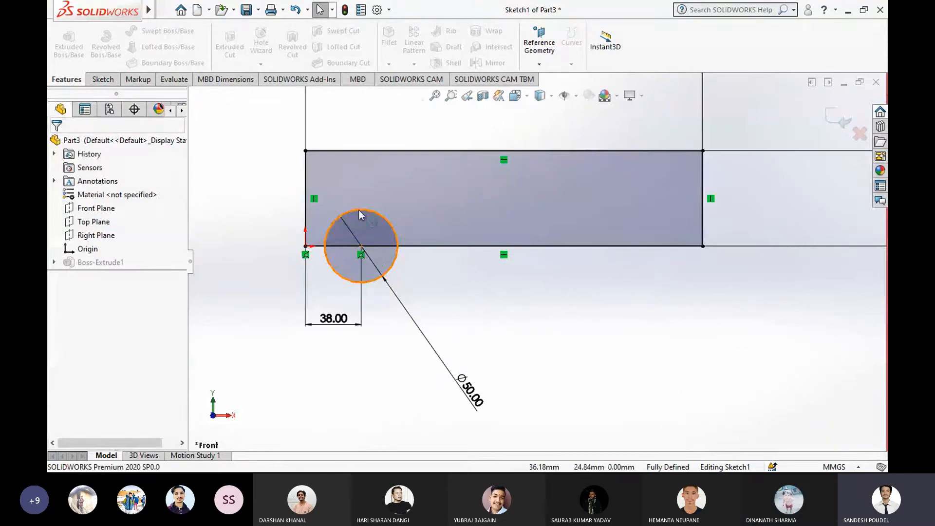
{"action": "left_click", "coordinate": [358, 209]}
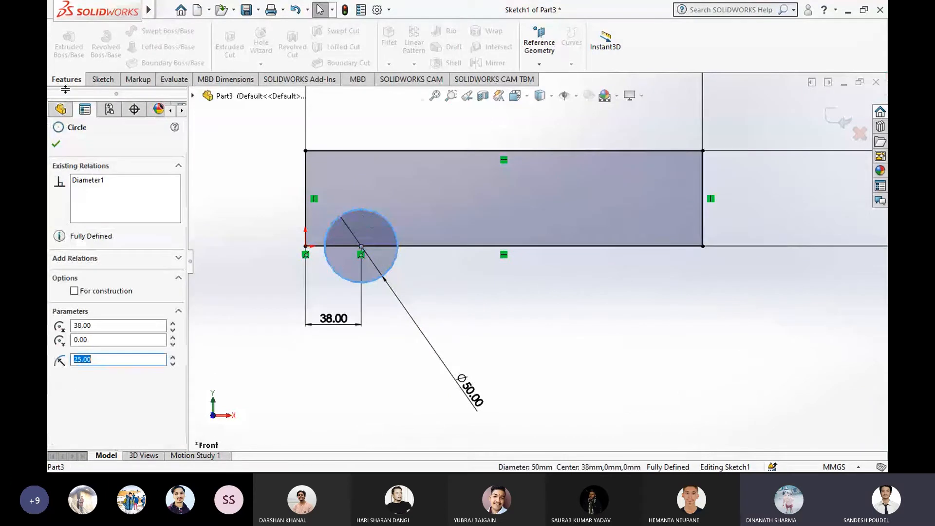
{"action": "left_click", "coordinate": [102, 79]}
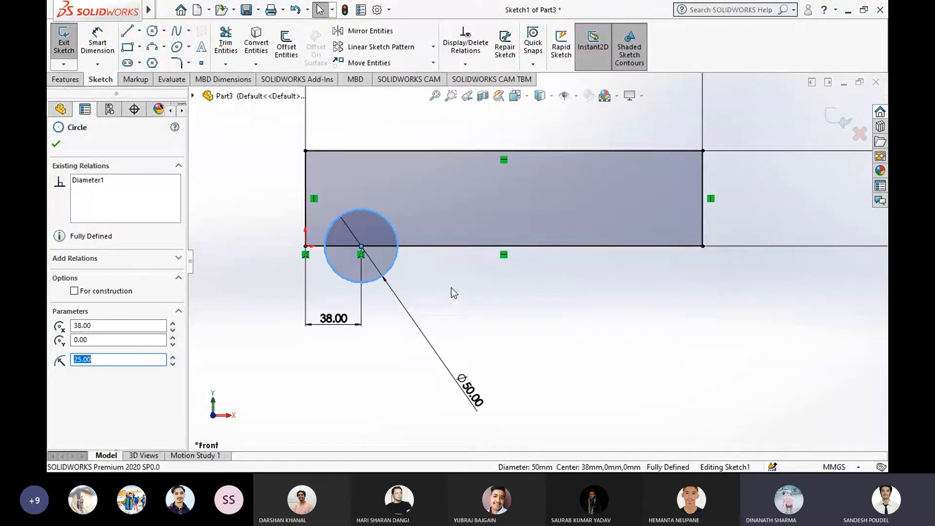
{"action": "left_click", "coordinate": [473, 297]}
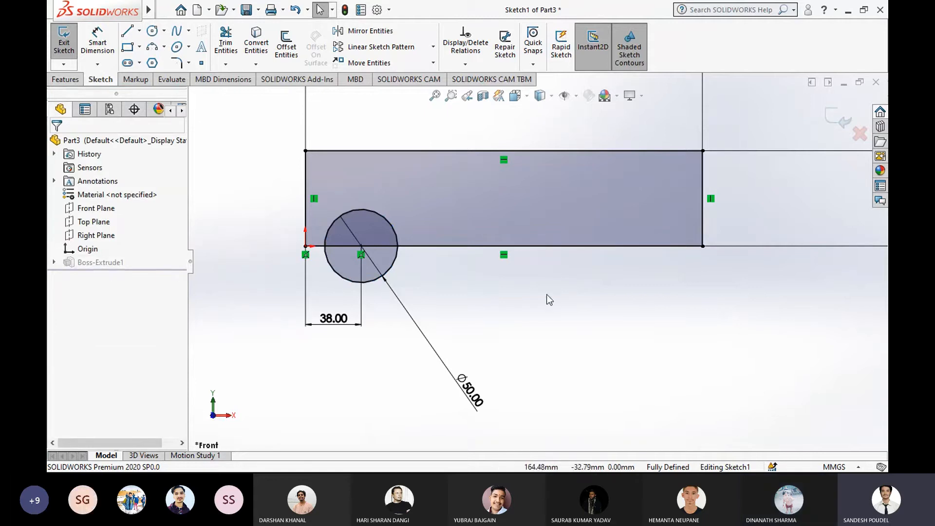
{"action": "mouse_move", "coordinate": [547, 294]}
{"action": "middle_mouse_down"}
{"action": "mouse_move", "coordinate": [534, 301]}
{"action": "mouse_move", "coordinate": [409, 286]}
{"action": "mouse_move", "coordinate": [503, 307]}
{"action": "mouse_move", "coordinate": [525, 282]}
{"action": "mouse_move", "coordinate": [549, 294]}
{"action": "middle_mouse_up"}
{"action": "left_click", "coordinate": [515, 96]}
{"action": "left_click", "coordinate": [588, 165]}
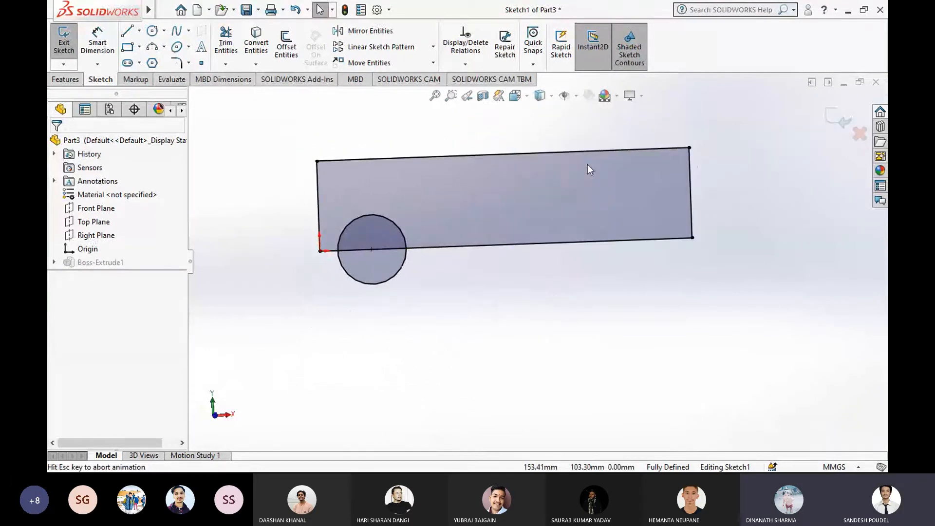
{"action": "scroll", "coordinate": [537, 275], "scroll_direction": "down", "scroll_amount": 5}
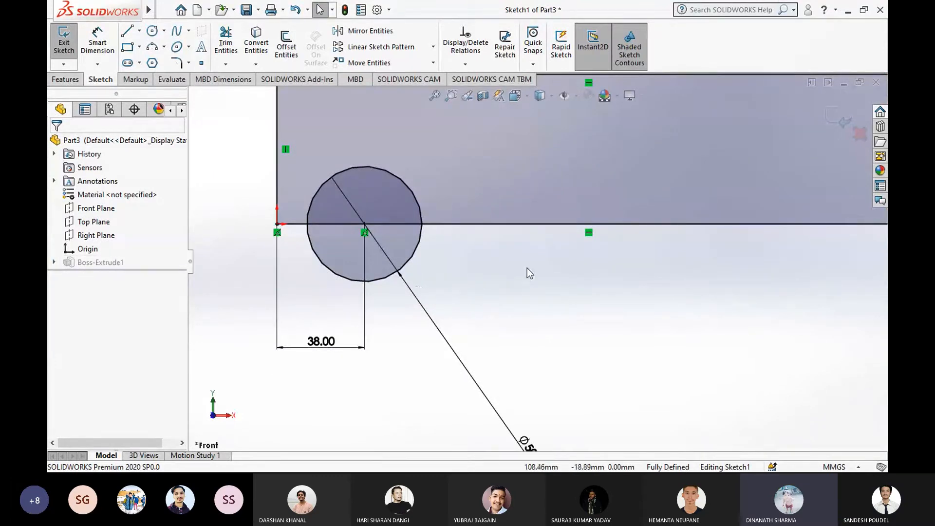
{"action": "scroll", "coordinate": [527, 268], "scroll_direction": "up", "scroll_amount": 2}
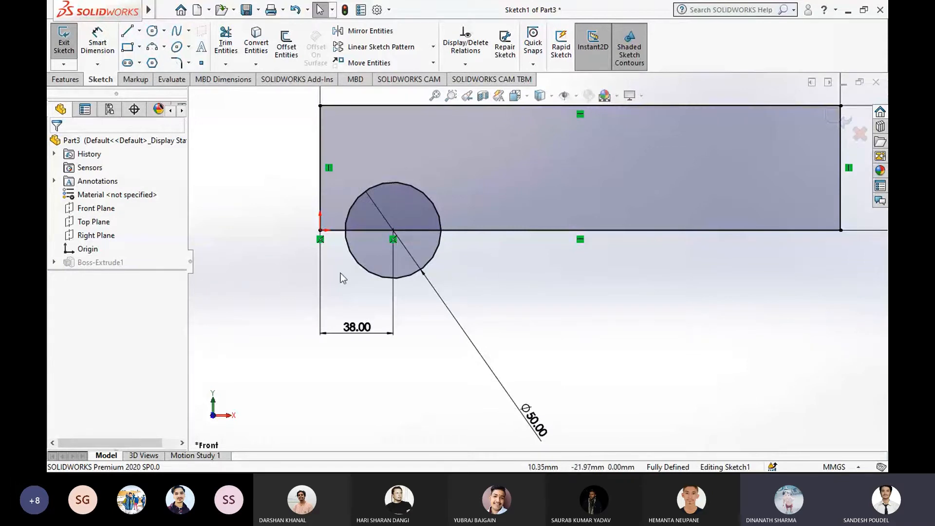
Undo the sketch edits successively until the circle is removed and the part returns to the plain rectangular block
{"action": "key", "text": "ctrl+z"}
{"action": "key", "text": "ctrl+z"}
{"action": "key", "text": "ctrl+z"}
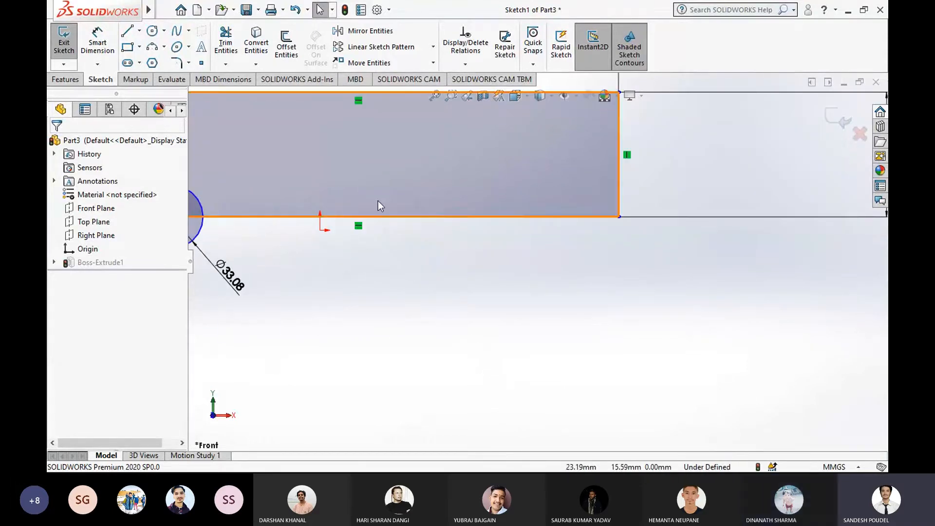
{"action": "scroll", "coordinate": [371, 238], "scroll_direction": "down", "scroll_amount": 1}
{"action": "scroll", "coordinate": [317, 208], "scroll_direction": "up", "scroll_amount": 8}
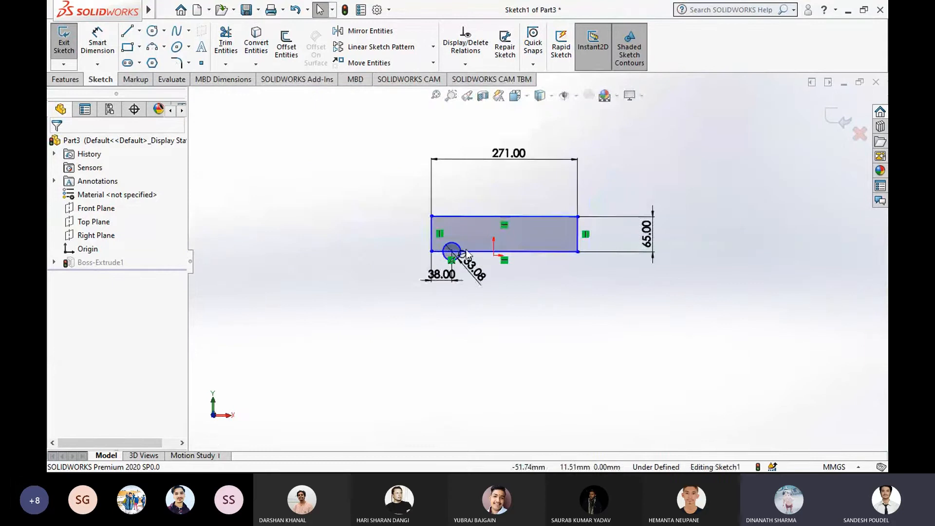
{"action": "key", "text": "ctrl+z"}
{"action": "key", "text": "ctrl+z"}
{"action": "key", "text": "ctrl+z"}
{"action": "key", "text": "ctrl+z"}
{"action": "key", "text": "ctrl+z"}
{"action": "key", "text": "ctrl+z"}
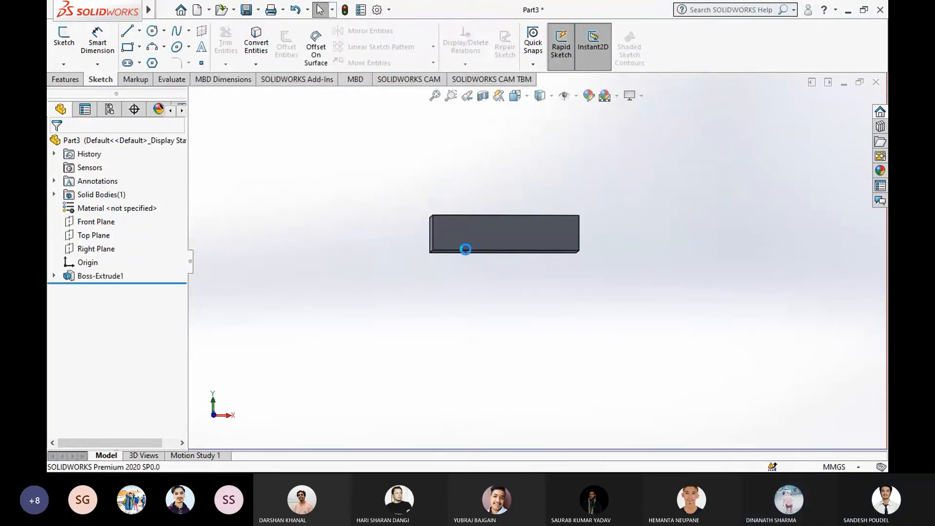
Start a boss extrusion of the 271 by 65 mm rectangle and set its end condition to Mid Plane
{"action": "left_click", "coordinate": [66, 79]}
{"action": "left_click", "coordinate": [69, 51]}
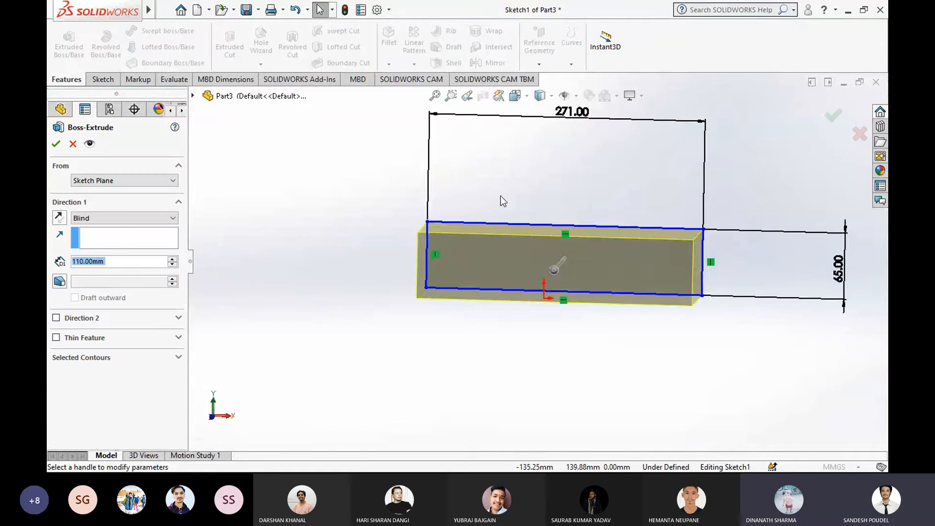
{"action": "left_click", "coordinate": [165, 219]}
{"action": "left_click", "coordinate": [129, 266]}
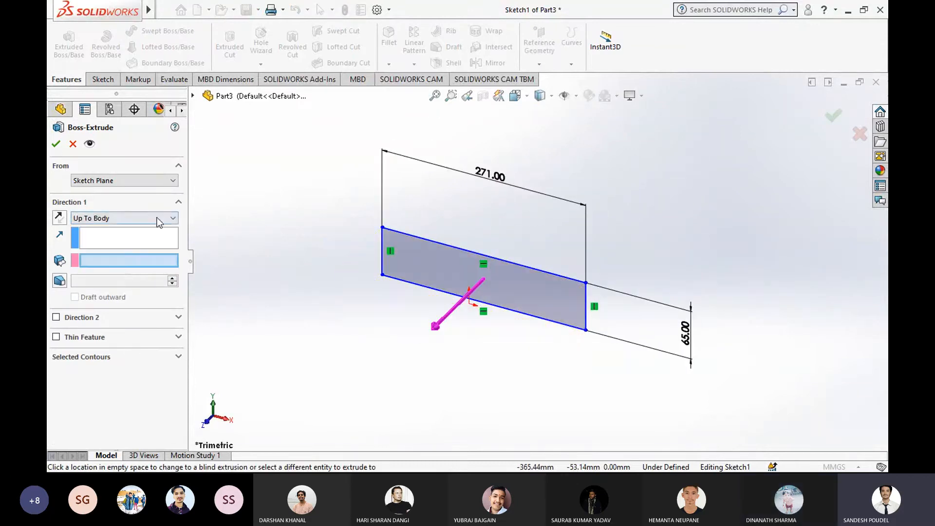
{"action": "left_click", "coordinate": [156, 217]}
{"action": "left_click", "coordinate": [110, 266]}
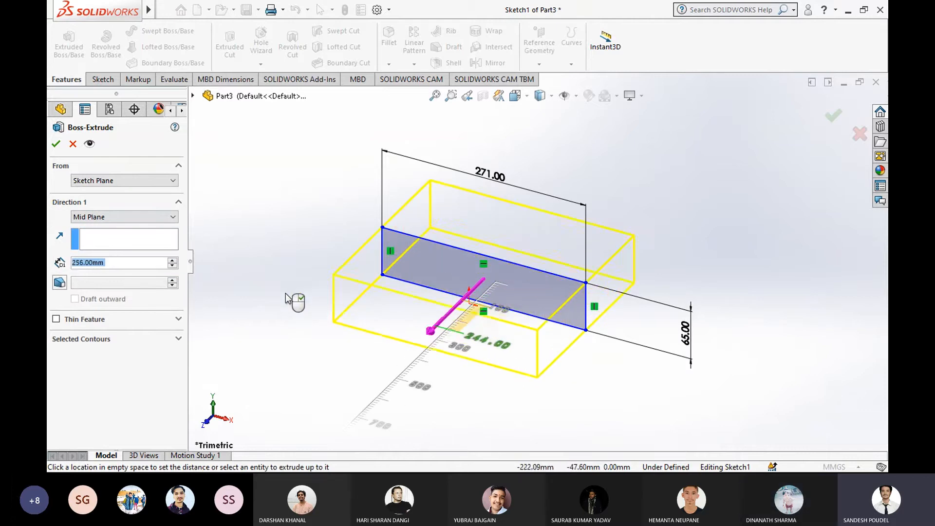
Set the mid-plane extrusion depth to 110 mm and accept the block
{"action": "left_click", "coordinate": [146, 263]}
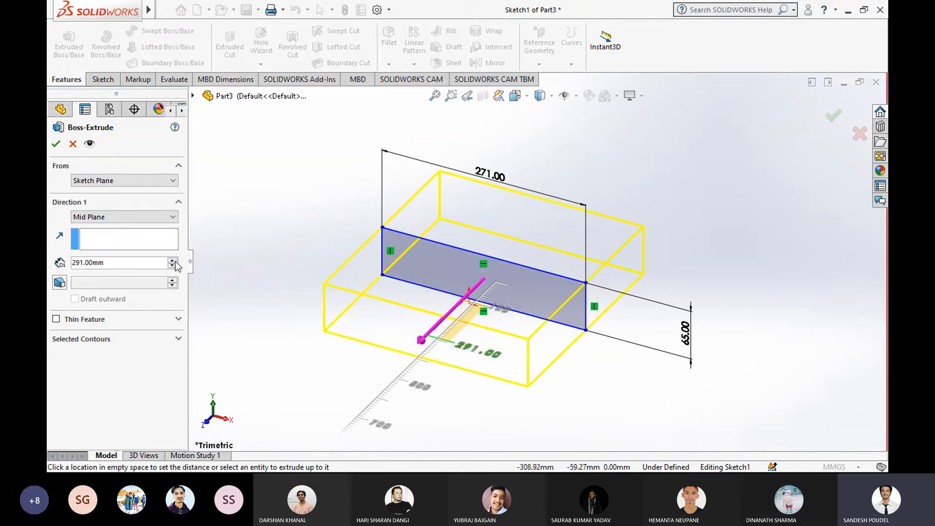
{"action": "key", "text": "BackSpace"}
{"action": "key", "text": "BackSpace"}
{"action": "key", "text": "BackSpace"}
{"action": "key", "text": "BackSpace"}
{"action": "key", "text": "BackSpace"}
{"action": "key", "text": "BackSpace"}
{"action": "key", "text": "BackSpace"}
{"action": "type", "text": "110"}
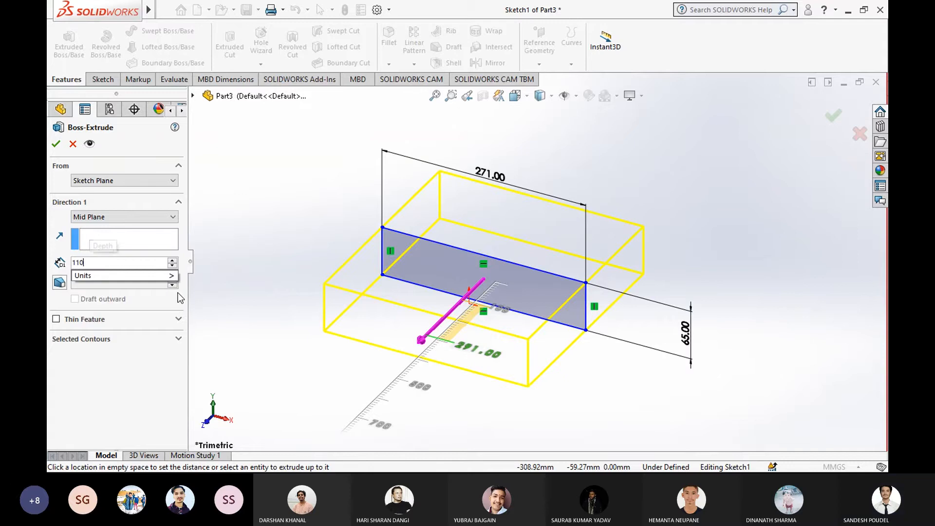
{"action": "key", "text": "Return"}
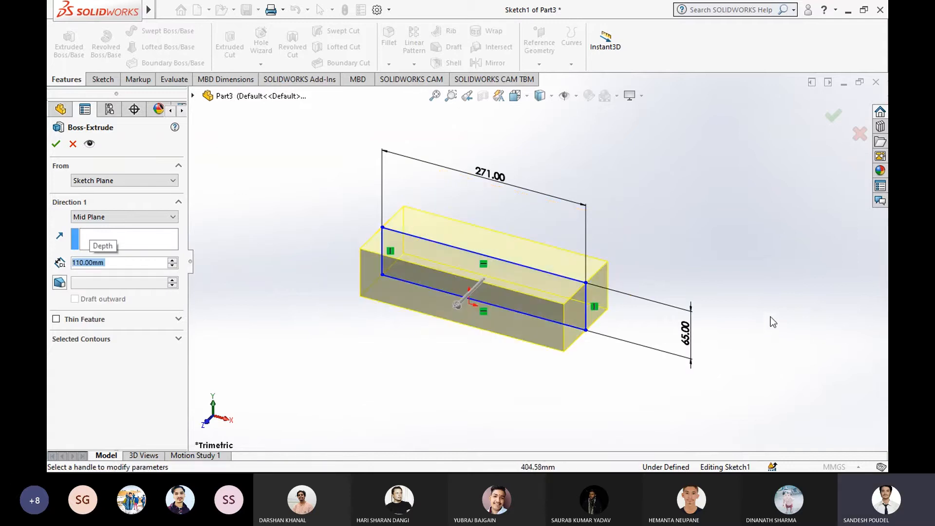
{"action": "key", "text": "Return"}
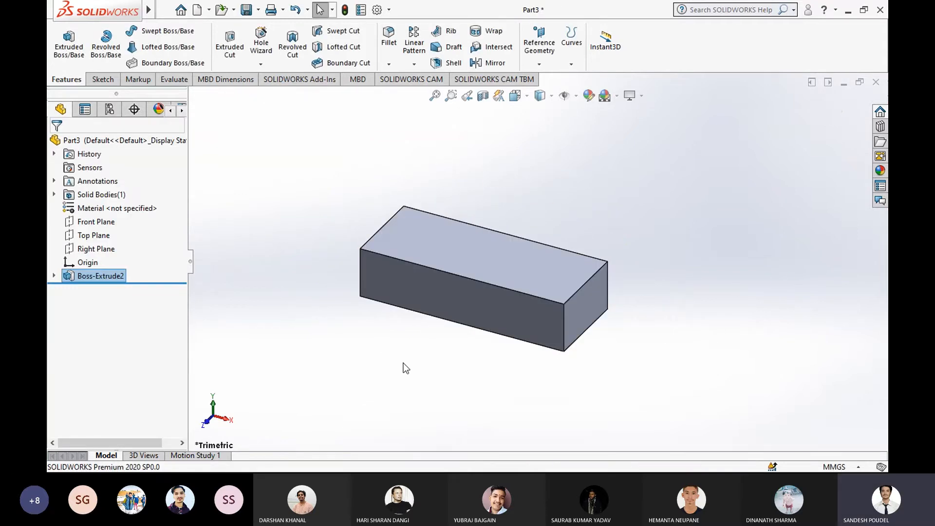
{"action": "left_click", "coordinate": [434, 293]}
{"action": "right_click", "coordinate": [446, 288]}
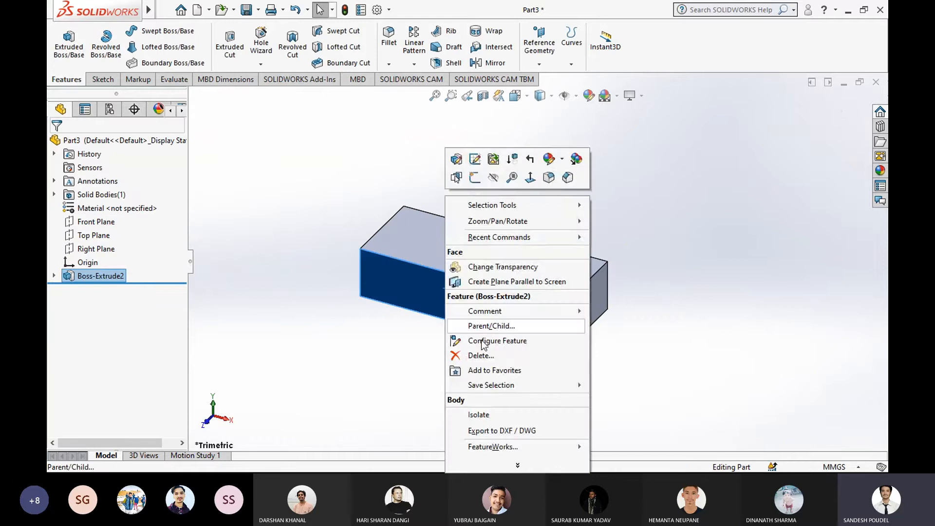
{"action": "middle_click_drag", "start_coordinate": [347, 334], "coordinate": [390, 323]}
{"action": "right_click", "coordinate": [462, 198]}
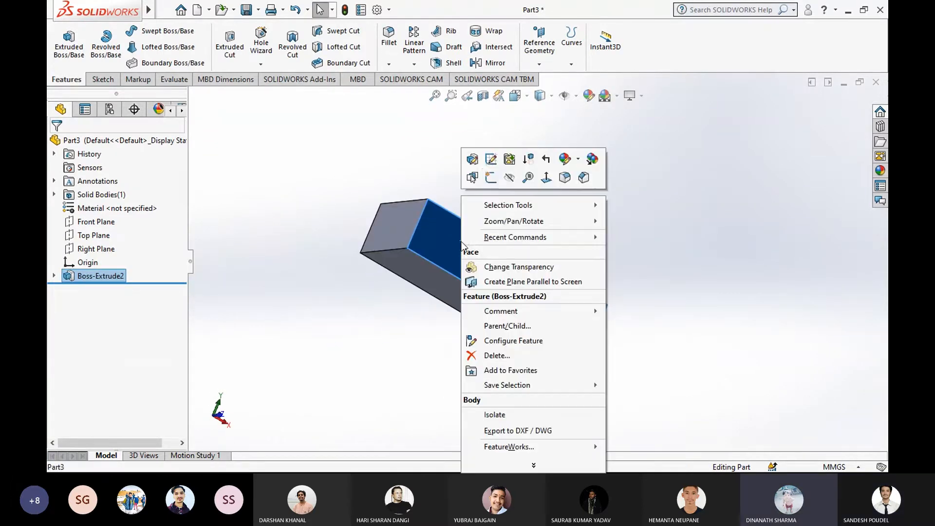
{"action": "left_click", "coordinate": [489, 170]}
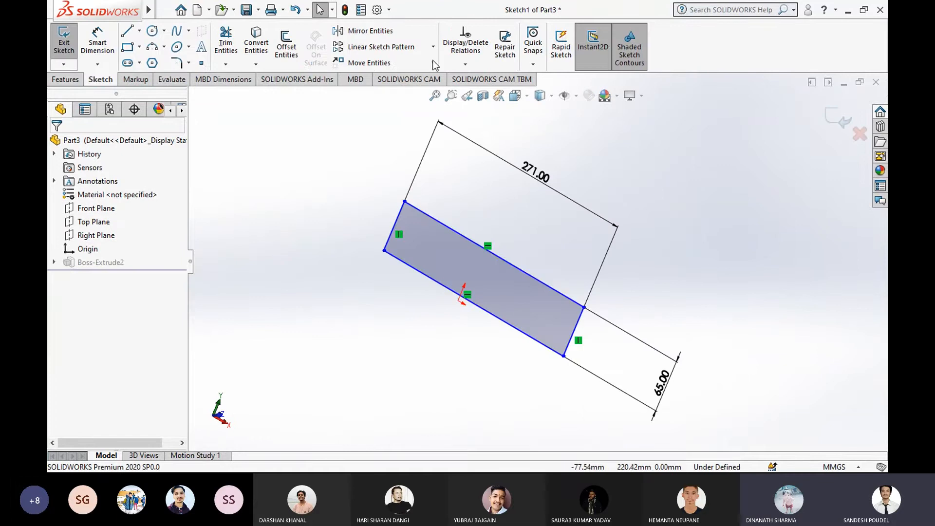
{"action": "right_click", "coordinate": [454, 249]}
{"action": "left_click", "coordinate": [390, 277]}
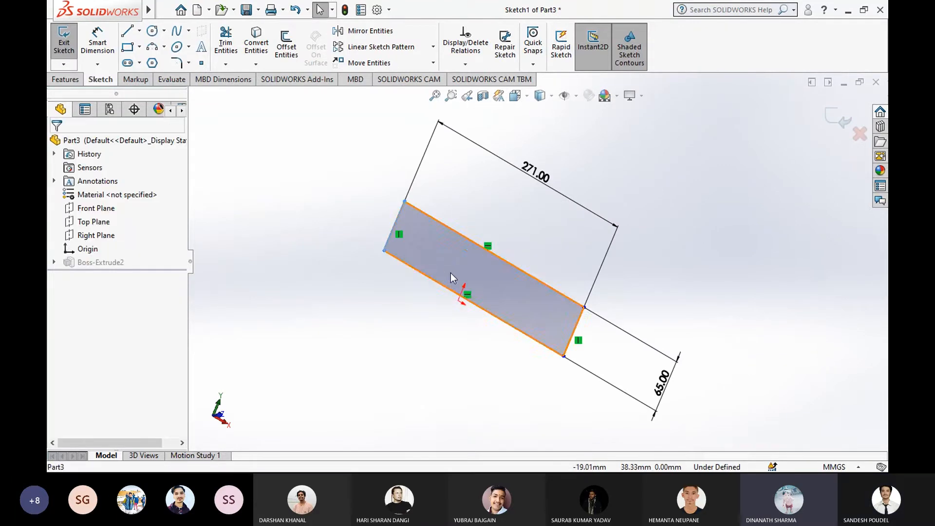
{"action": "mouse_move", "coordinate": [460, 264]}
{"action": "left_mouse_down"}
{"action": "mouse_move", "coordinate": [380, 290]}
{"action": "mouse_move", "coordinate": [450, 244]}
{"action": "left_mouse_up"}
{"action": "key", "text": "ctrl+z"}
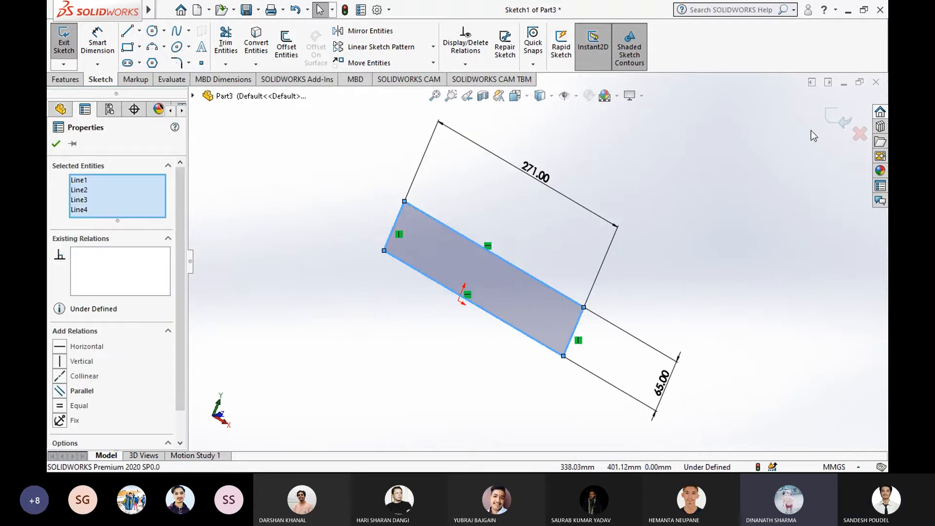
{"action": "left_click", "coordinate": [858, 133]}
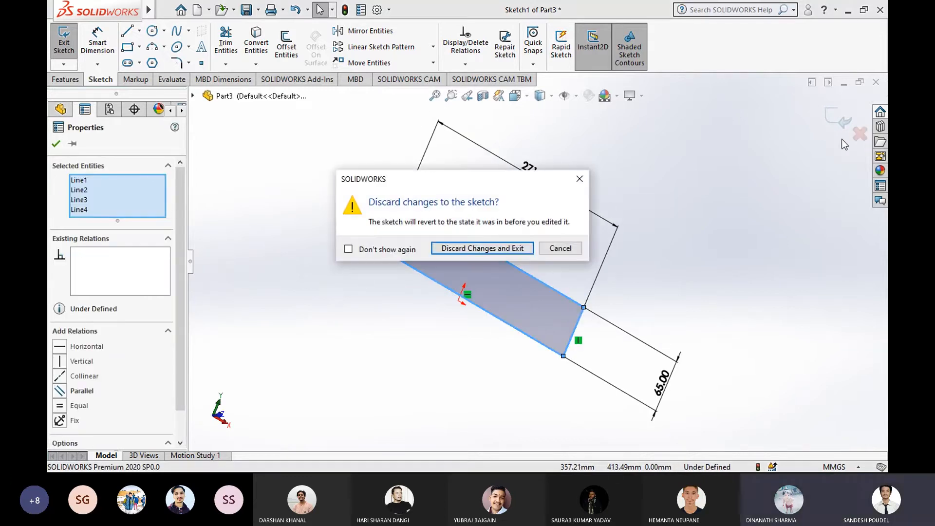
{"action": "left_click", "coordinate": [482, 249]}
Start a new sketch on the block's long side face and clear the face selection
{"action": "left_click", "coordinate": [515, 285]}
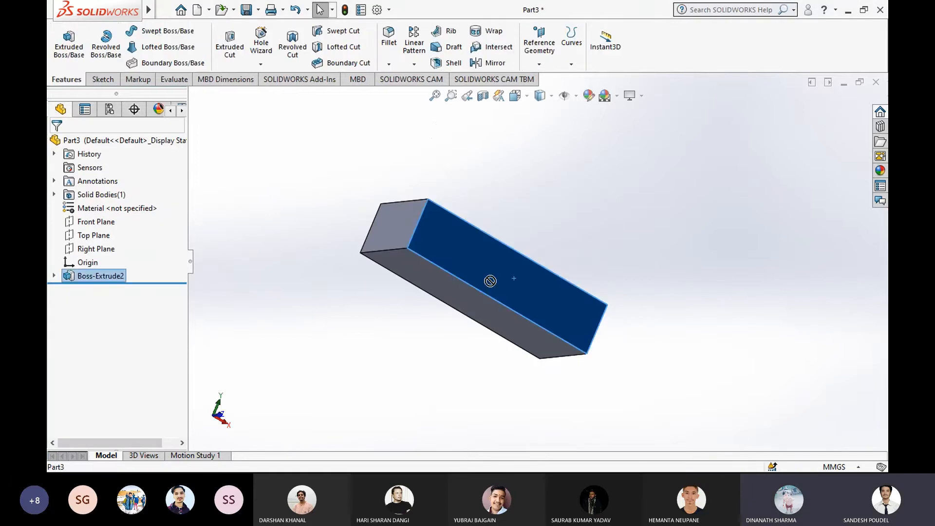
{"action": "right_click", "coordinate": [475, 253]}
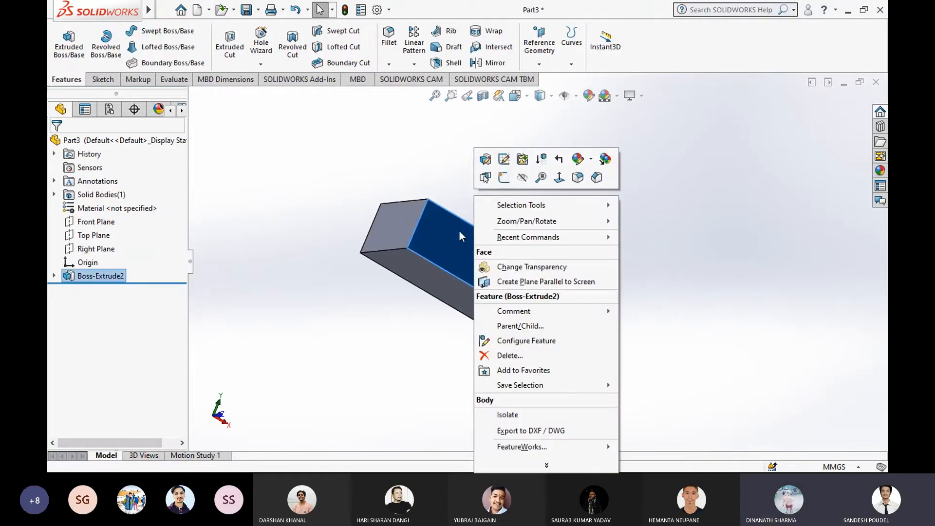
{"action": "left_click", "coordinate": [505, 177]}
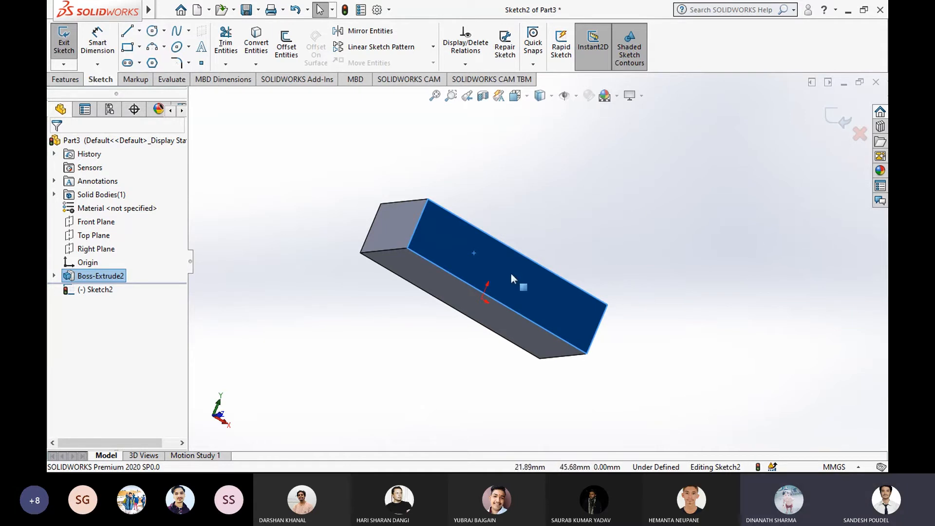
{"action": "key", "text": "Escape"}
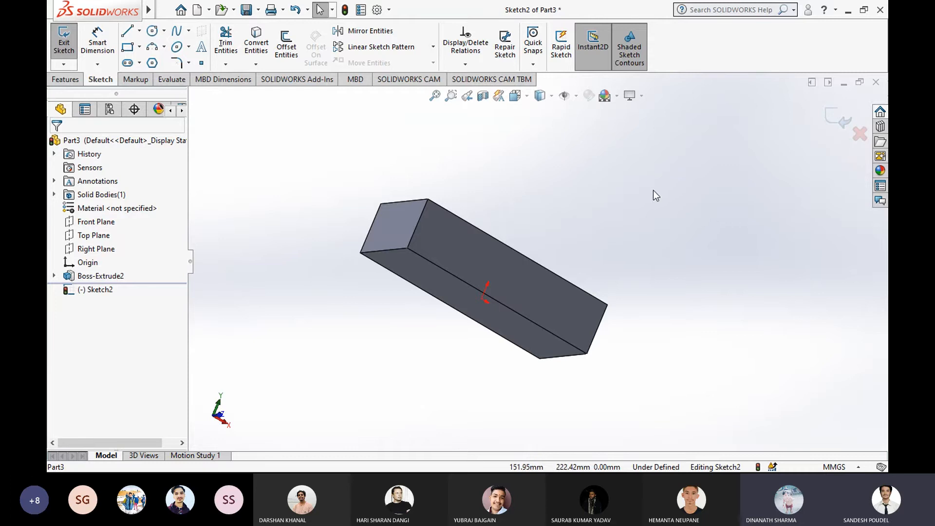
Switch to the Microsoft Teams meeting window and stop the current screen share
{"action": "key", "text": "alt+Tab"}
{"action": "key", "text": "Tab"}
{"action": "key", "text": "Tab"}
{"action": "key", "text": "Tab"}
{"action": "key", "text": "Tab"}
{"action": "key", "text": "Tab"}
{"action": "key", "text": "Tab"}
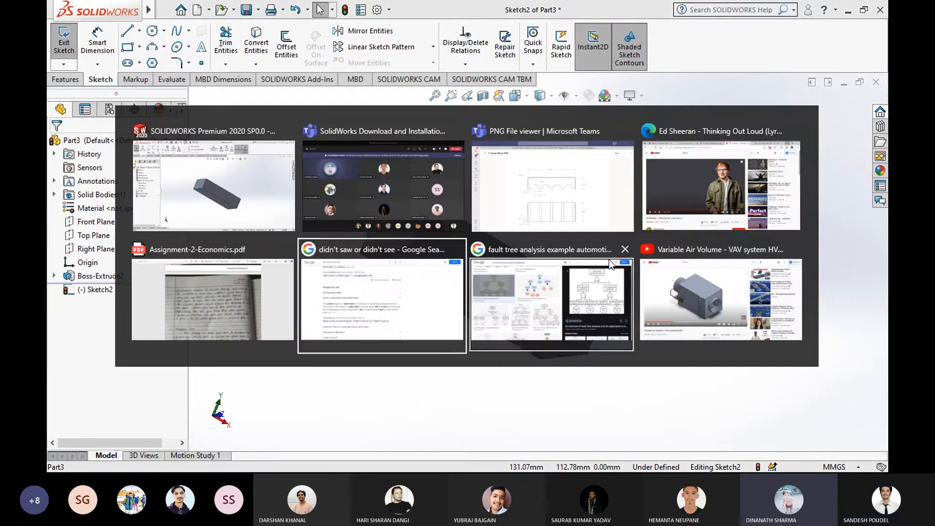
{"action": "key", "text": "Tab"}
{"action": "key", "text": "Tab"}
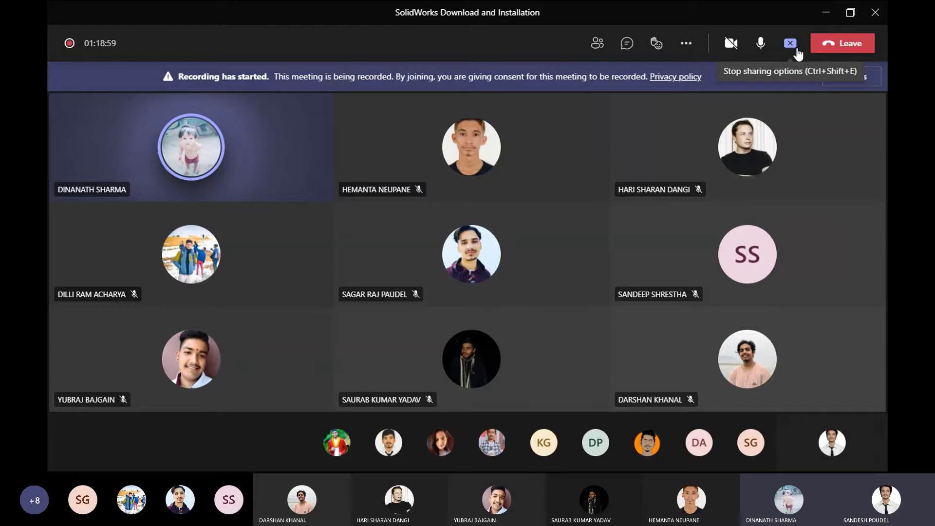
{"action": "left_click", "coordinate": [797, 49]}
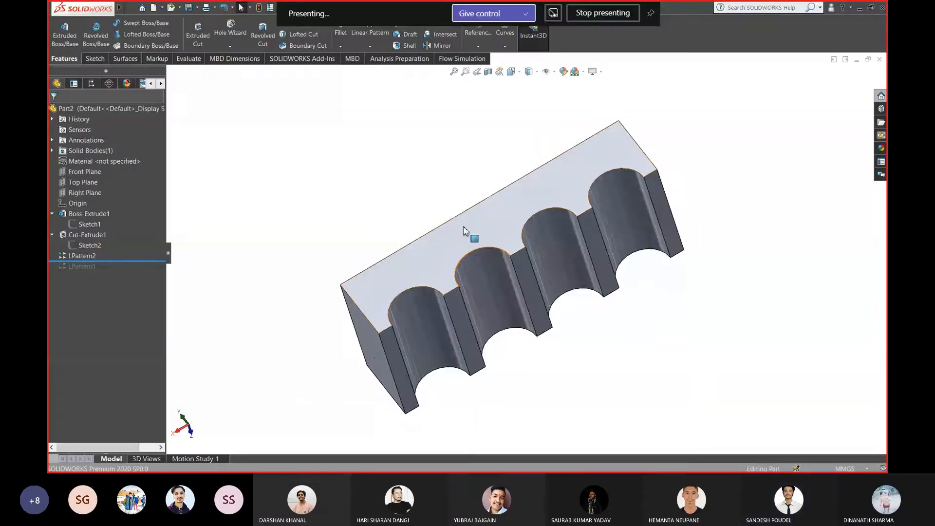
Place the patterned block's part window beside the Upper Block reference drawing so its dimensions stay readable
{"action": "middle_click_drag", "start_coordinate": [523, 234], "coordinate": [386, 112]}
{"action": "left_click", "coordinate": [341, 46]}
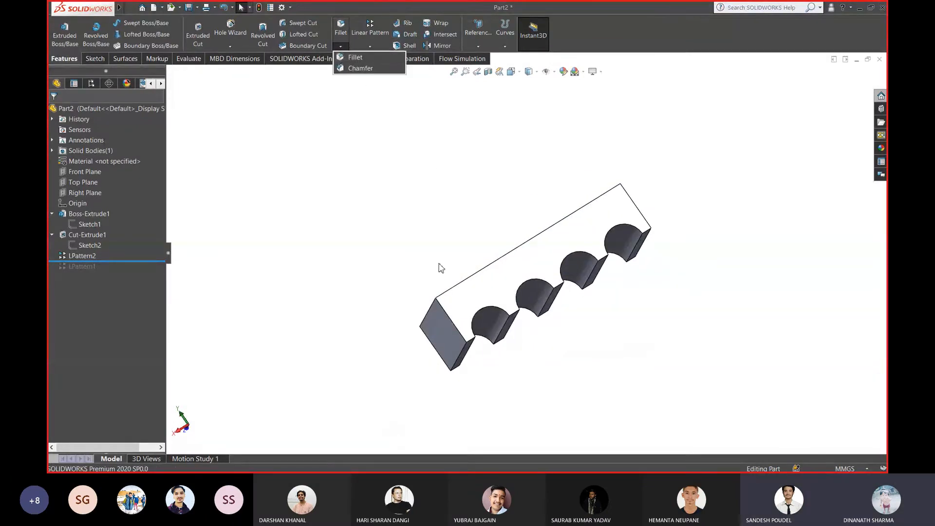
{"action": "left_click_drag", "start_coordinate": [605, 4], "coordinate": [640, 18]}
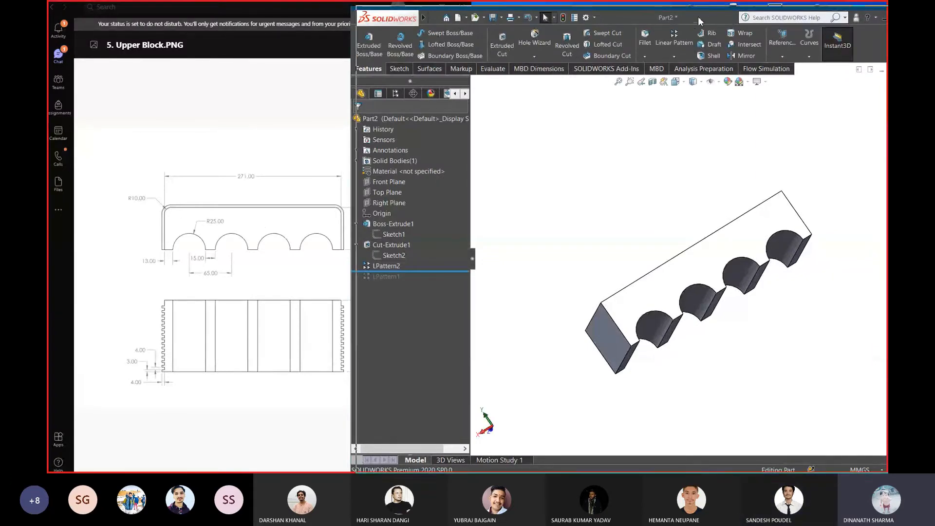
{"action": "left_click_drag", "start_coordinate": [600, 19], "coordinate": [647, 13]}
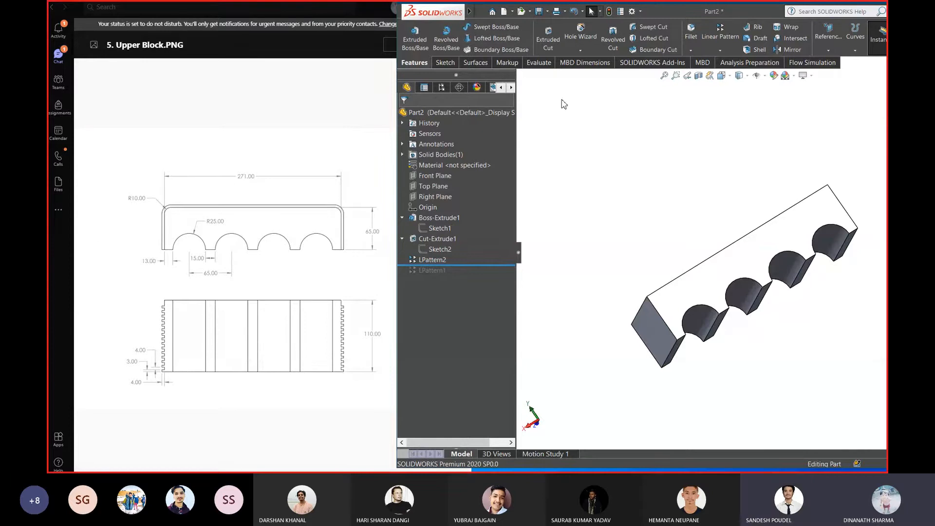
Start a 10 mm symmetric fillet on the block's corner edge at one end, opposite the cutout side
{"action": "left_click", "coordinate": [691, 48]}
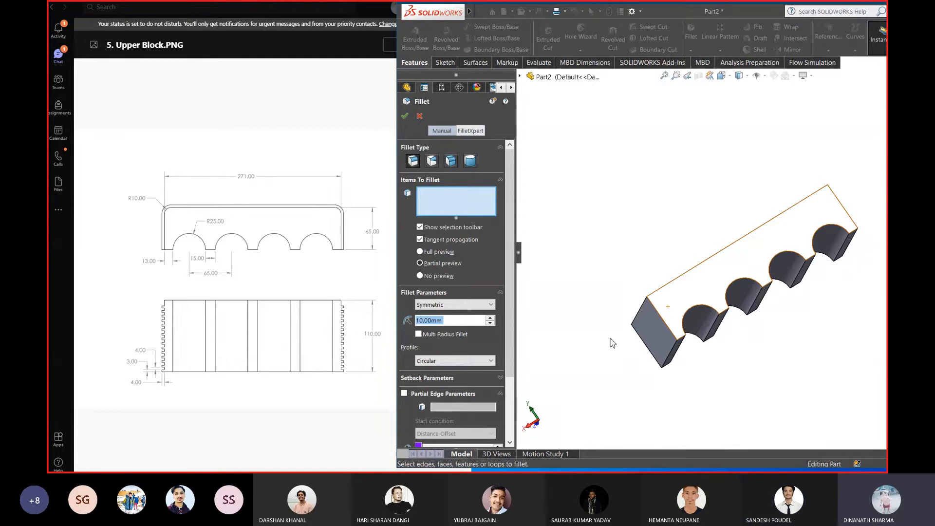
{"action": "left_click", "coordinate": [638, 316]}
{"action": "scroll", "coordinate": [685, 262], "scroll_direction": "down", "scroll_amount": 3}
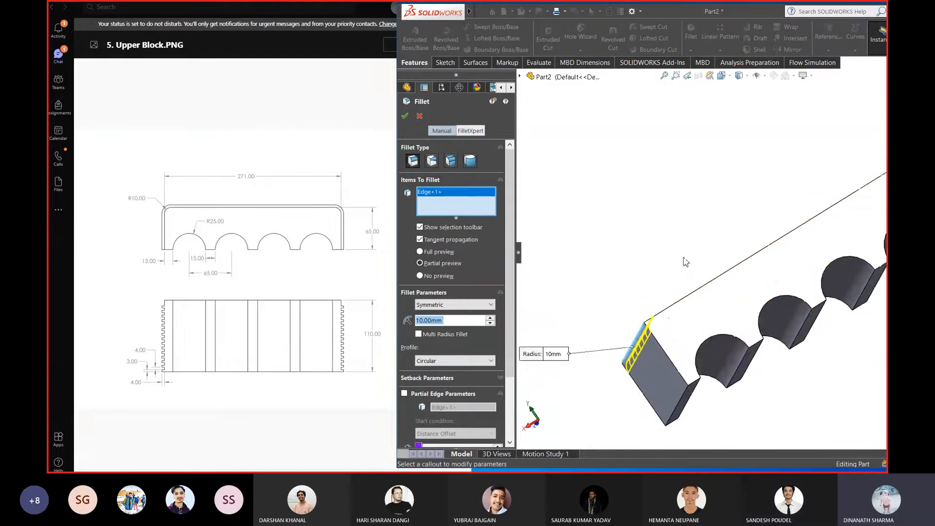
Fillet both 110 mm end edges of the block's flat face opposite the semicircular cutouts with a 10 mm radius
{"action": "middle_click_drag", "start_coordinate": [684, 257], "coordinate": [790, 243]}
{"action": "left_click", "coordinate": [790, 300]}
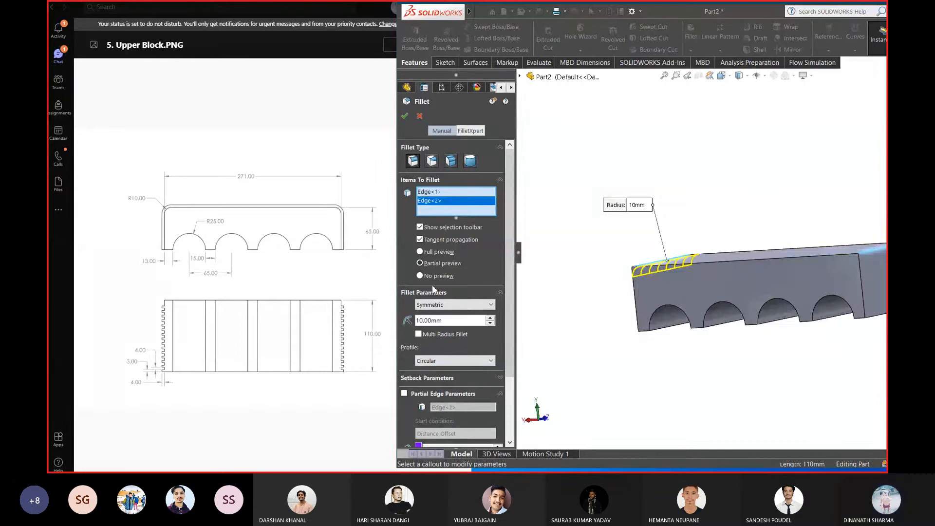
{"action": "left_click", "coordinate": [390, 323]}
{"action": "left_click", "coordinate": [554, 258]}
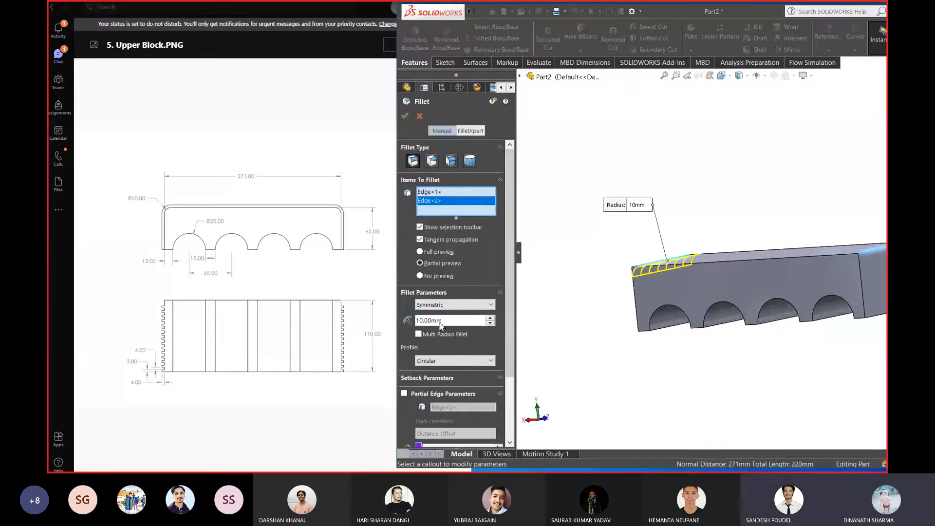
{"action": "left_click", "coordinate": [405, 115]}
{"action": "middle_click_drag", "start_coordinate": [770, 275], "coordinate": [633, 255]}
{"action": "left_click", "coordinate": [634, 207]}
{"action": "middle_click_drag", "start_coordinate": [683, 285], "coordinate": [744, 272]}
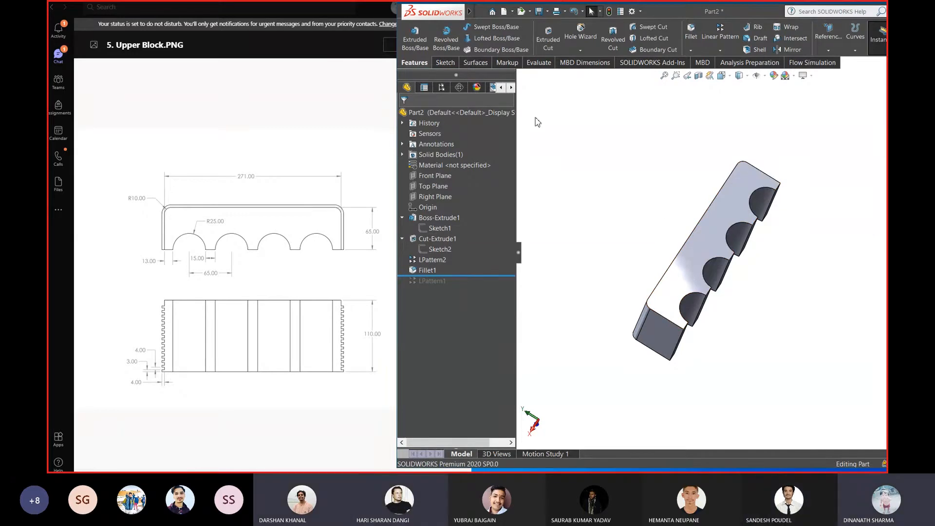
{"action": "middle_click_drag", "start_coordinate": [625, 303], "coordinate": [550, 263]}
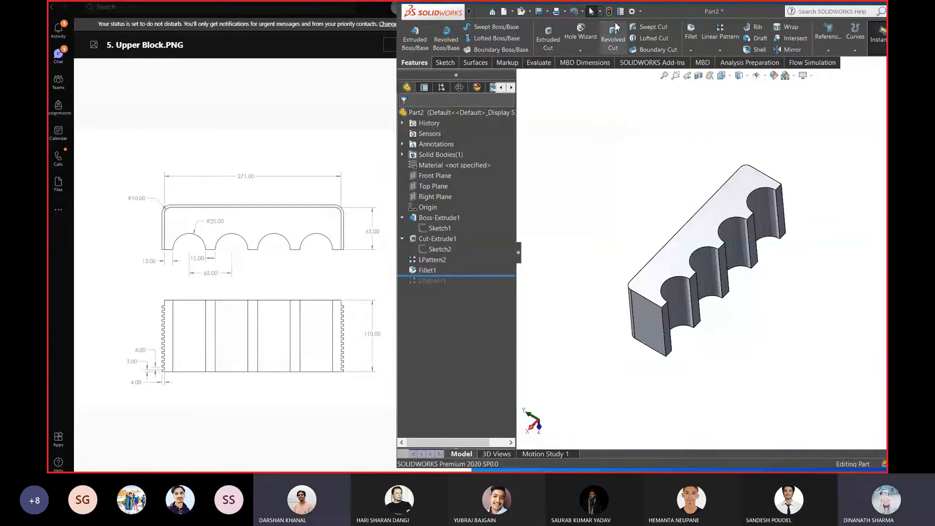
Delete the fillet and the rolled-back linear pattern at the end of the feature history
{"action": "left_click", "coordinate": [431, 269]}
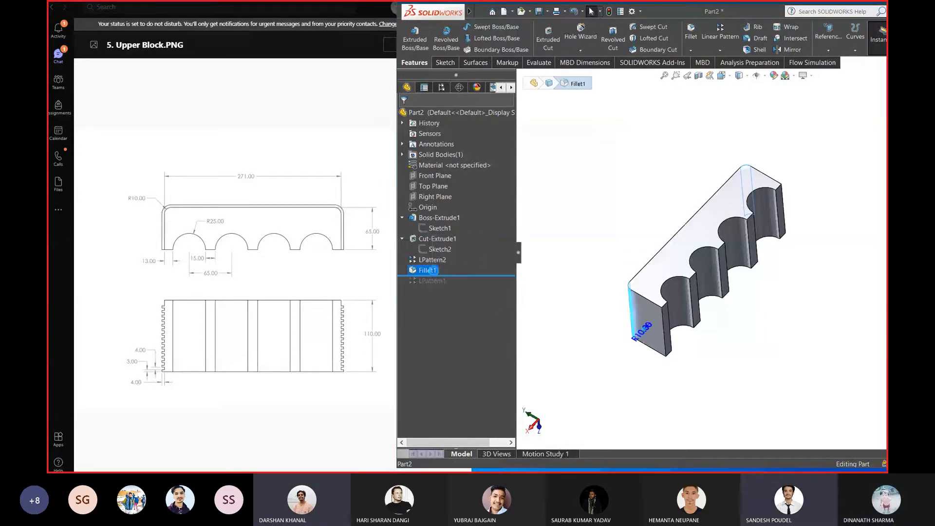
{"action": "key", "text": "Delete"}
{"action": "left_click", "coordinate": [533, 184]}
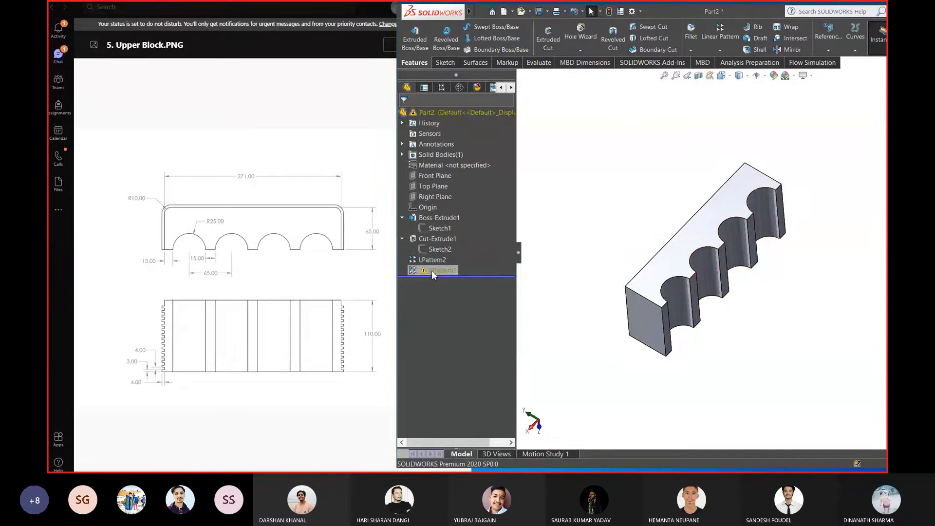
{"action": "left_click", "coordinate": [432, 270]}
{"action": "key", "text": "Delete"}
{"action": "left_click", "coordinate": [533, 183]}
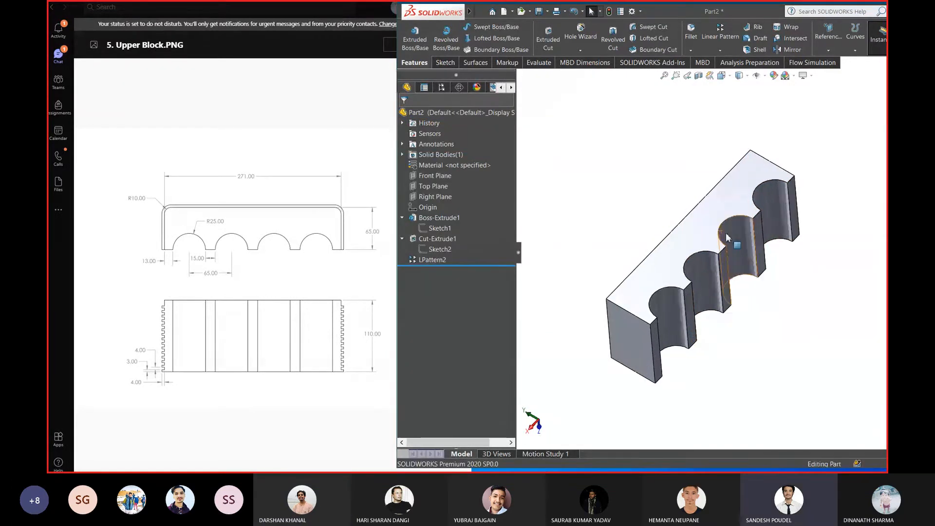
Apply a symmetric 10 mm fillet again to the two outer edges of the block's plain long face
{"action": "mouse_move", "coordinate": [726, 237]}
{"action": "middle_mouse_down"}
{"action": "mouse_move", "coordinate": [718, 209]}
{"action": "mouse_move", "coordinate": [739, 240]}
{"action": "middle_mouse_up"}
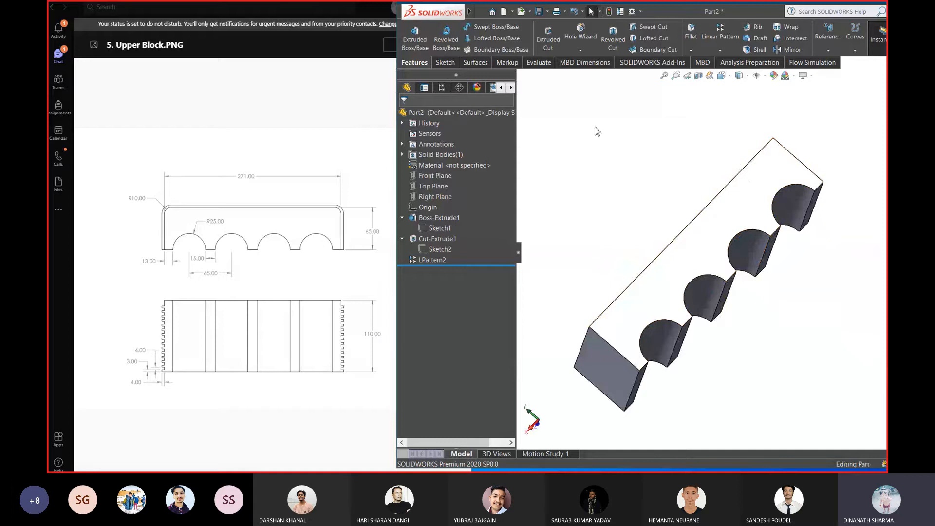
{"action": "left_click", "coordinate": [692, 37]}
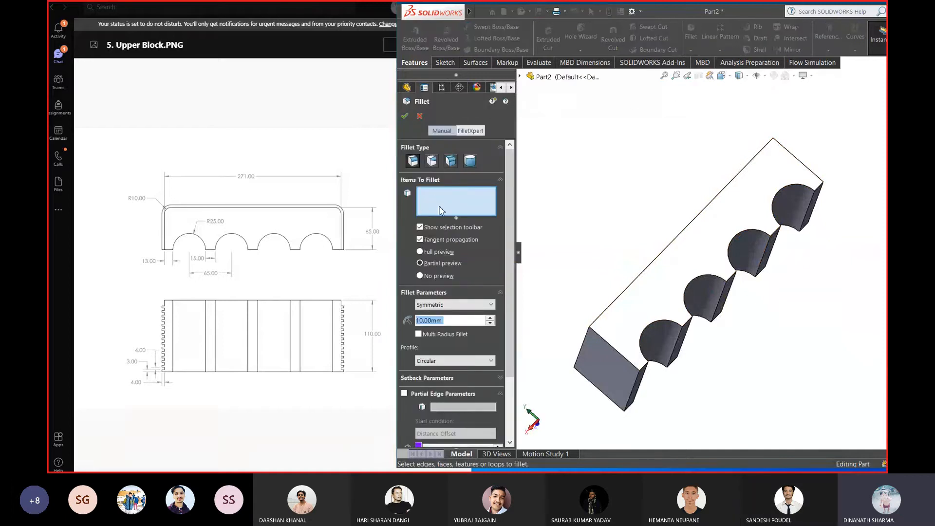
{"action": "mouse_move", "coordinate": [656, 203]}
{"action": "middle_mouse_down"}
{"action": "mouse_move", "coordinate": [691, 181]}
{"action": "mouse_move", "coordinate": [653, 199]}
{"action": "middle_mouse_up"}
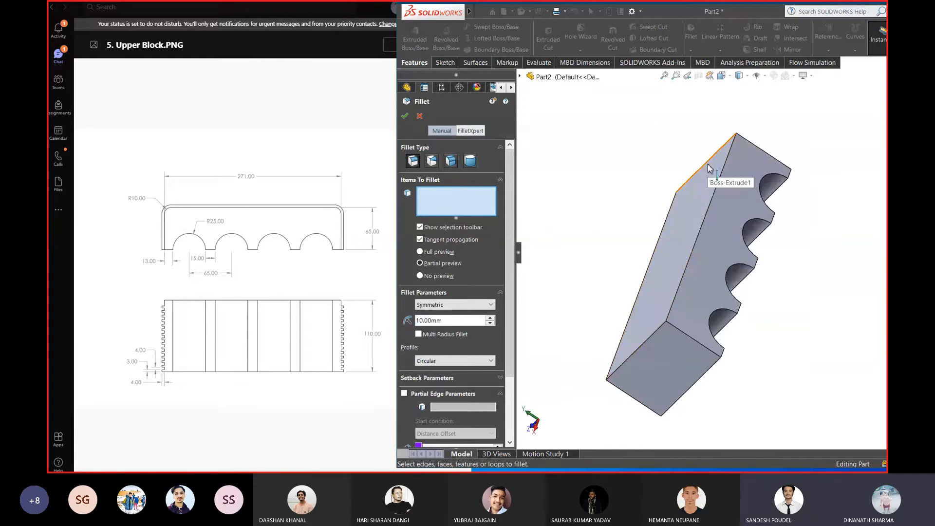
{"action": "middle_click_drag", "start_coordinate": [709, 166], "coordinate": [675, 303]}
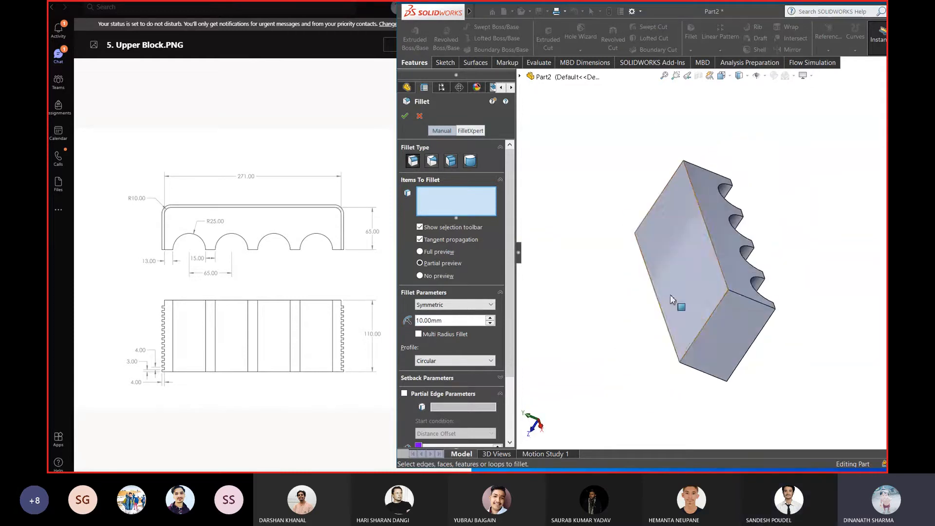
{"action": "left_click", "coordinate": [707, 320]}
{"action": "middle_click_drag", "start_coordinate": [707, 319], "coordinate": [765, 253]}
{"action": "left_click", "coordinate": [826, 269]}
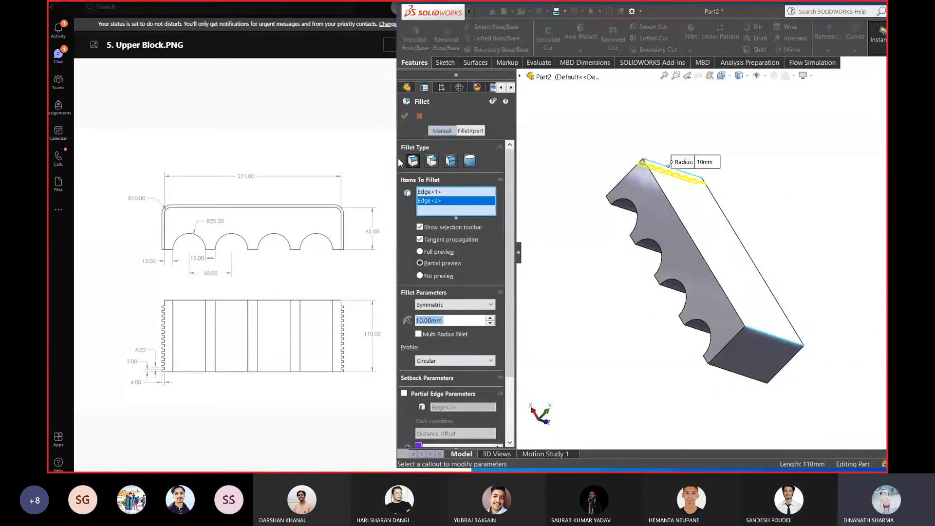
{"action": "left_click", "coordinate": [404, 117]}
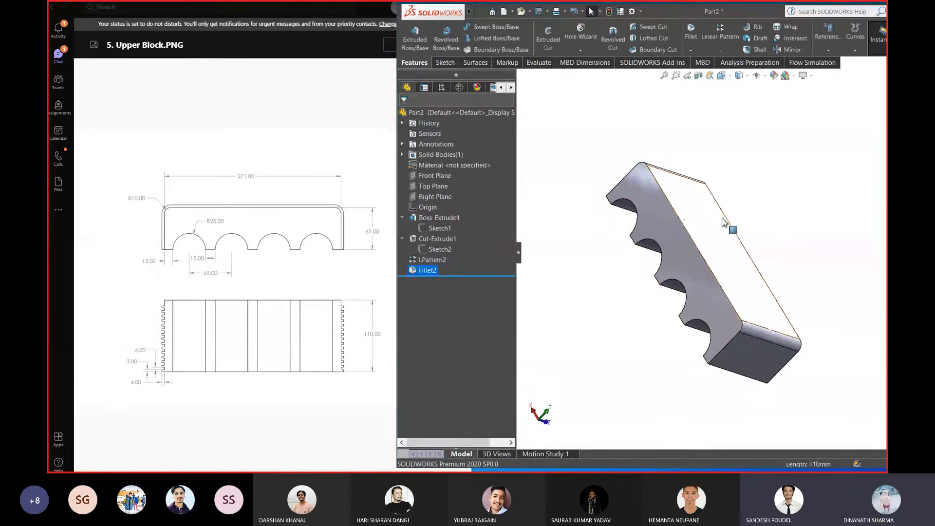
{"action": "middle_click_drag", "start_coordinate": [791, 265], "coordinate": [743, 236]}
{"action": "scroll", "coordinate": [704, 279], "scroll_direction": "down", "scroll_amount": 3}
{"action": "scroll", "coordinate": [574, 293], "scroll_direction": "up", "scroll_amount": 2}
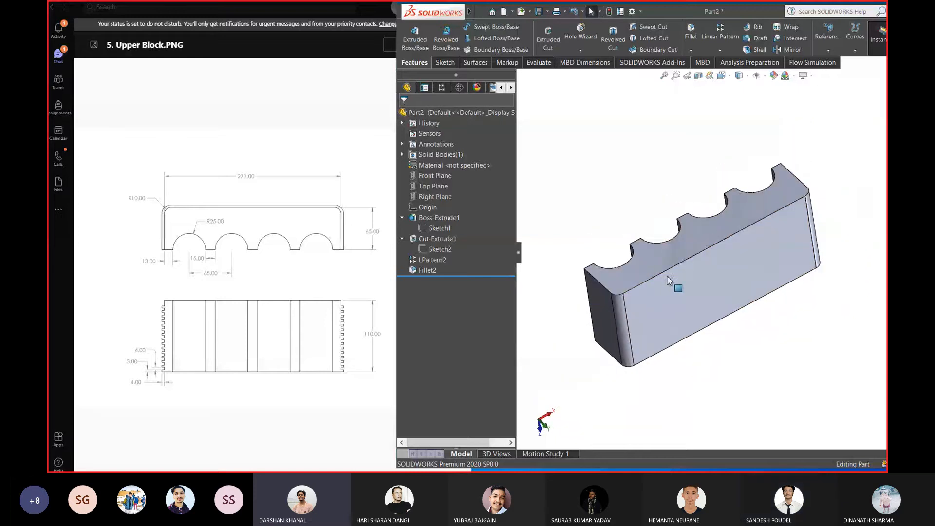
{"action": "scroll", "coordinate": [667, 279], "scroll_direction": "down", "scroll_amount": 1}
Delete the fillet feature from the block's two outer edges
{"action": "left_click", "coordinate": [424, 271]}
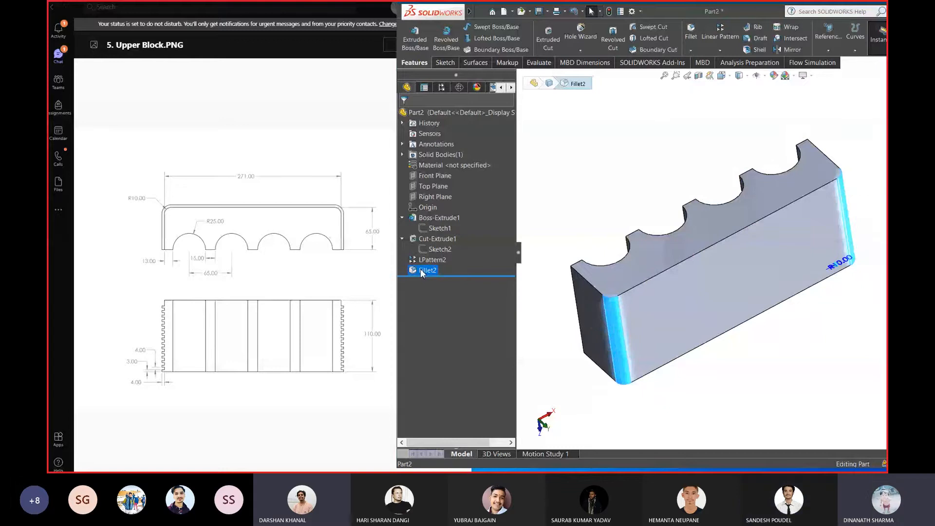
{"action": "key", "text": "Delete"}
{"action": "left_click", "coordinate": [531, 185]}
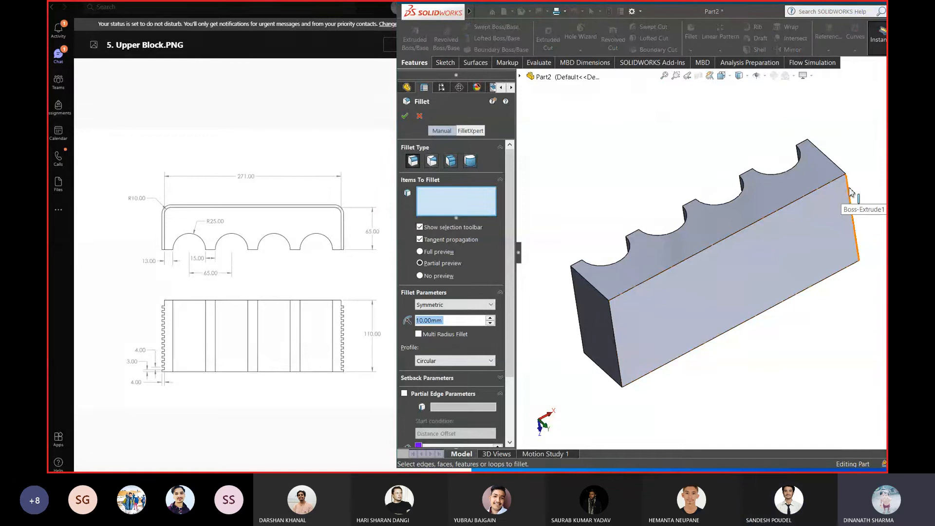
Round the two end edges of the large flat face opposite the cutouts with a symmetric 10 mm fillet
{"action": "left_click", "coordinate": [857, 241]}
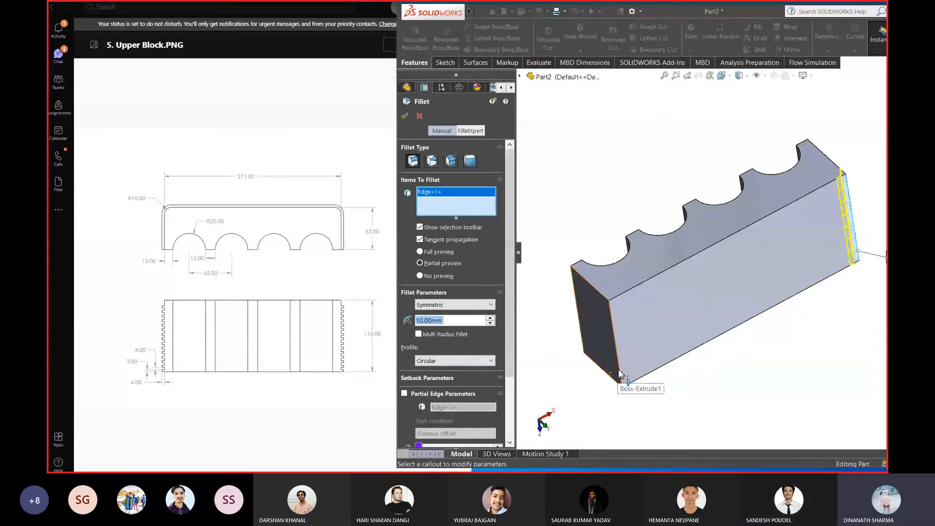
{"action": "left_click", "coordinate": [585, 278]}
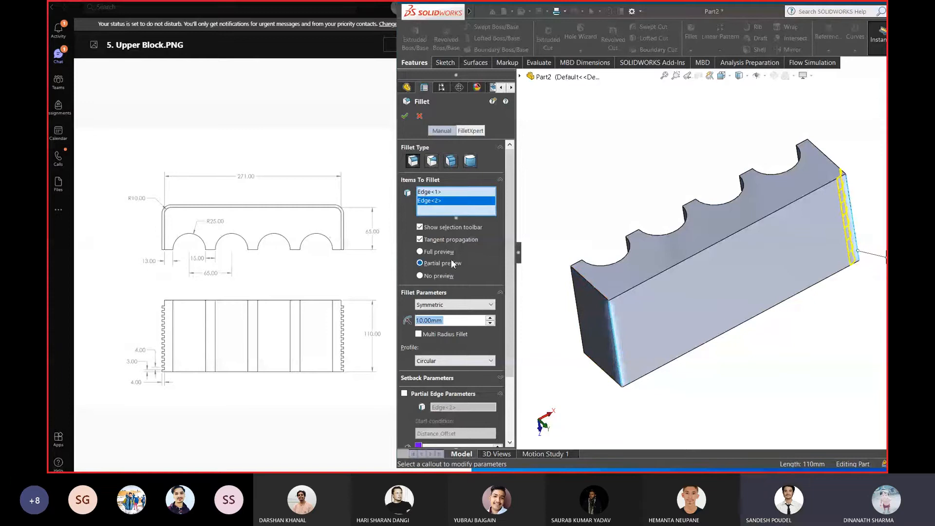
{"action": "middle_click_drag", "start_coordinate": [535, 216], "coordinate": [603, 215]}
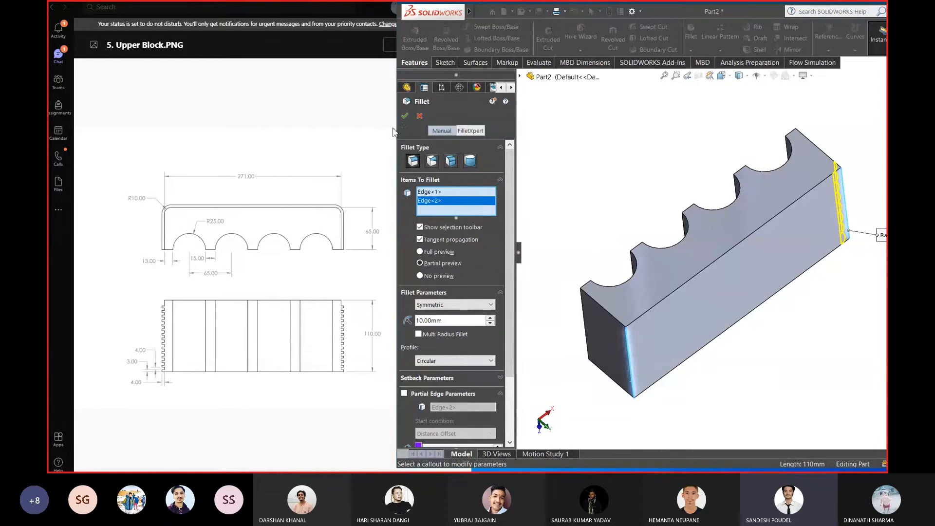
{"action": "left_click", "coordinate": [404, 118]}
{"action": "left_click", "coordinate": [602, 179]}
{"action": "scroll", "coordinate": [650, 191], "scroll_direction": "up", "scroll_amount": 3}
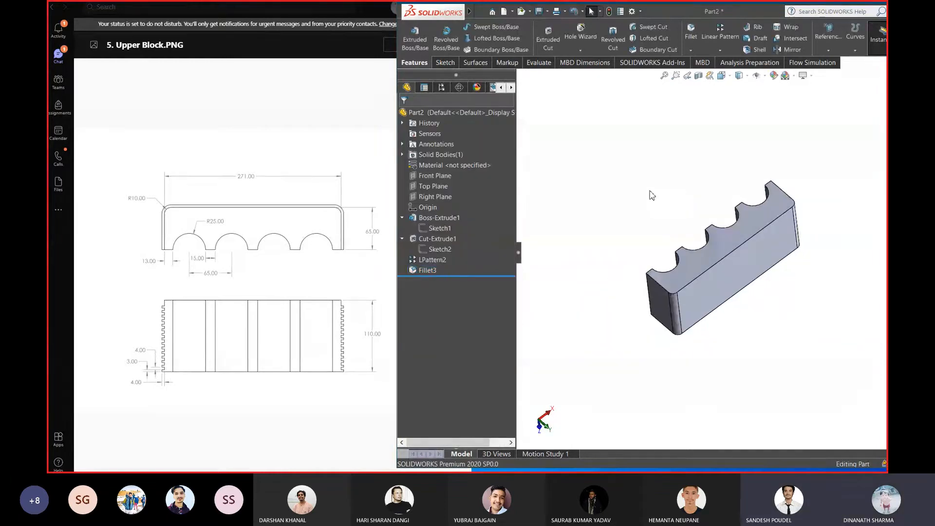
{"action": "scroll", "coordinate": [729, 251], "scroll_direction": "down", "scroll_amount": 3}
{"action": "middle_click_drag", "start_coordinate": [729, 250], "coordinate": [653, 222]}
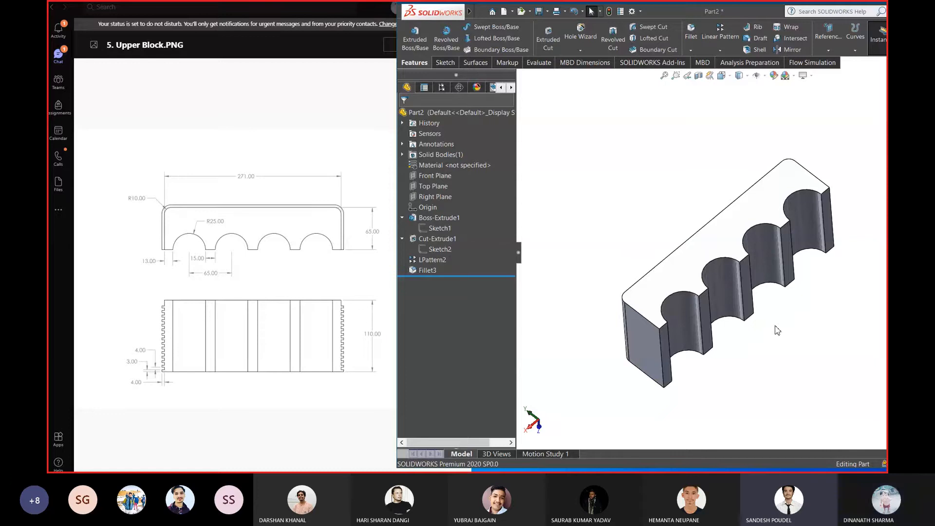
{"action": "left_click", "coordinate": [149, 369]}
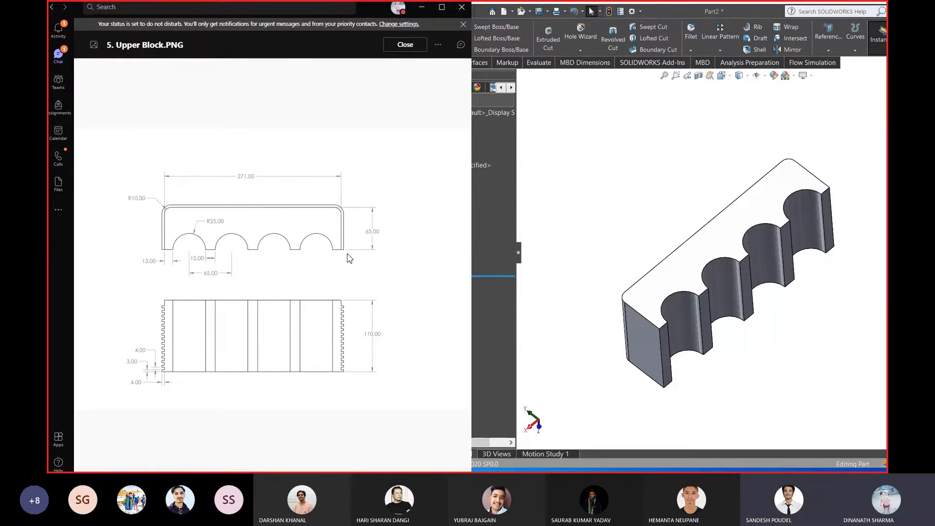
{"action": "left_click", "coordinate": [649, 327]}
{"action": "scroll", "coordinate": [671, 296], "scroll_direction": "down", "scroll_amount": 2}
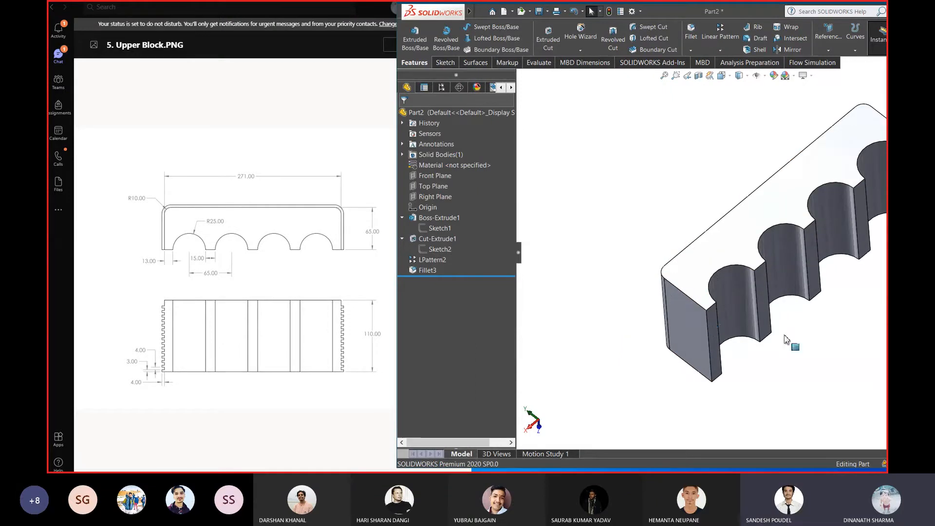
{"action": "scroll", "coordinate": [785, 339], "scroll_direction": "down", "scroll_amount": 2}
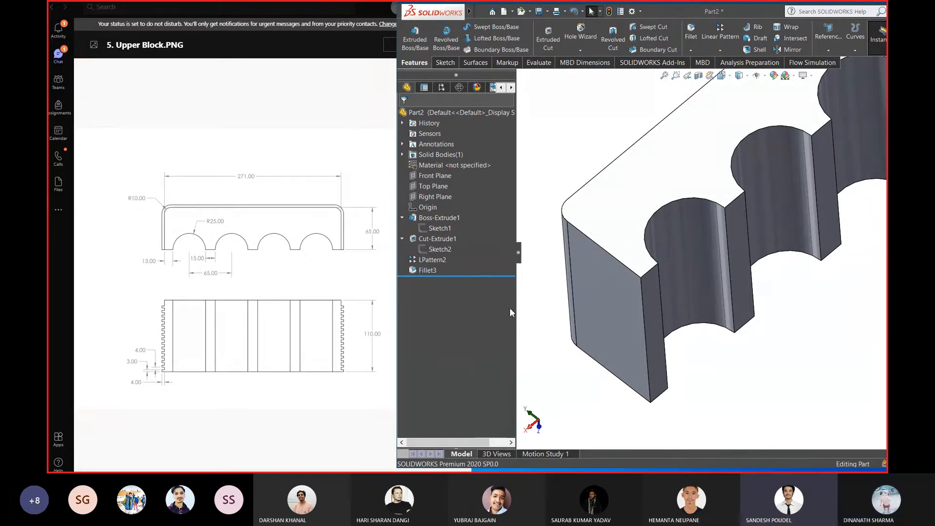
{"action": "scroll", "coordinate": [737, 339], "scroll_direction": "up", "scroll_amount": 2}
{"action": "left_click", "coordinate": [692, 308]}
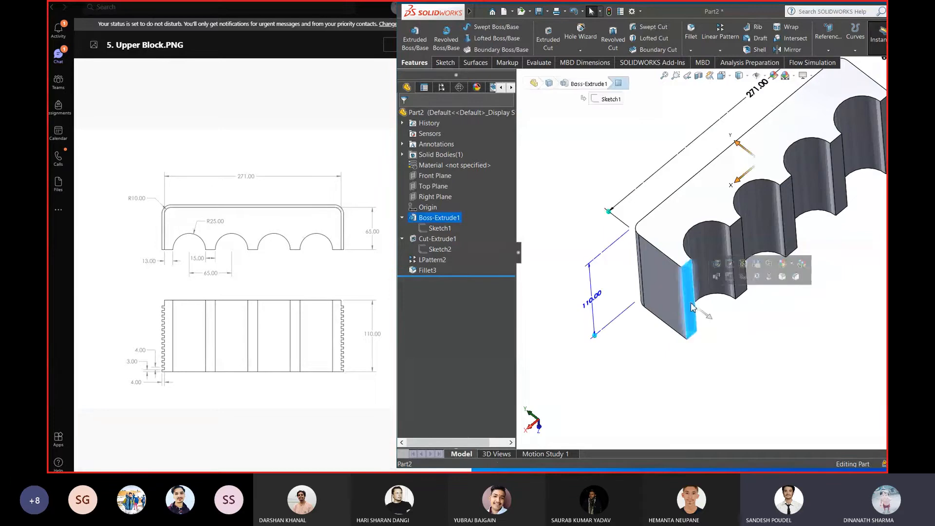
{"action": "left_click", "coordinate": [730, 277]}
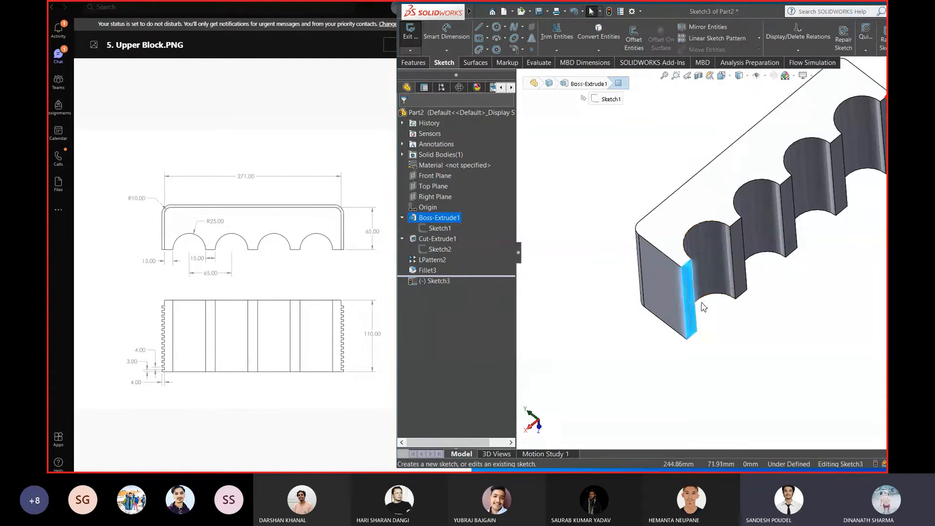
{"action": "right_click_drag", "start_coordinate": [672, 369], "coordinate": [675, 311]}
{"action": "scroll", "coordinate": [739, 336], "scroll_direction": "up", "scroll_amount": 6}
{"action": "middle_click_drag", "start_coordinate": [719, 319], "coordinate": [648, 351]}
{"action": "key", "text": "ctrl+8"}
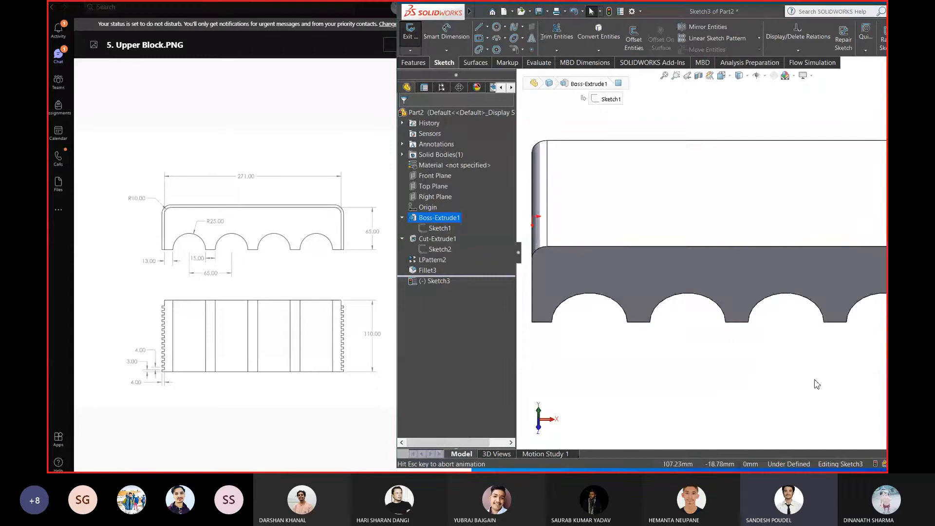
{"action": "middle_click_drag", "start_coordinate": [727, 365], "coordinate": [583, 262]}
{"action": "scroll", "coordinate": [583, 262], "scroll_direction": "up", "scroll_amount": 1}
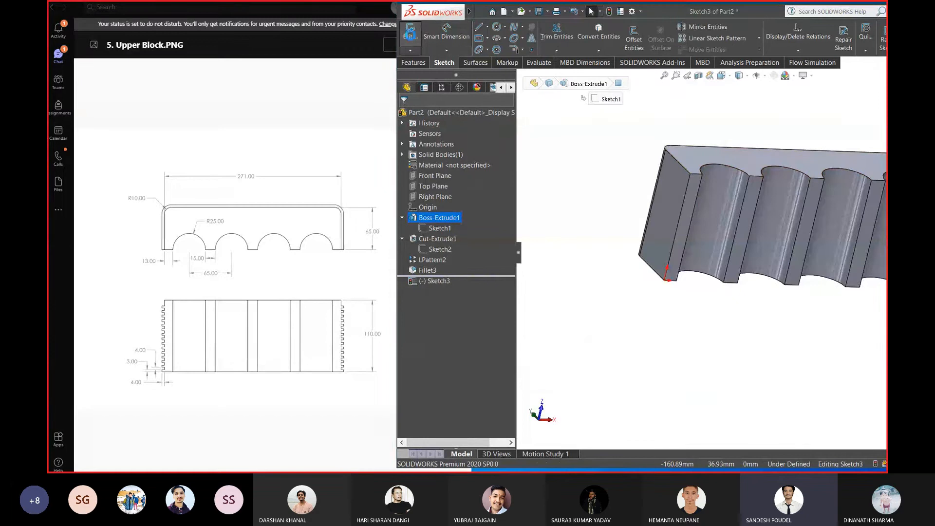
{"action": "left_click", "coordinate": [413, 36]}
Open a new sketch on the narrow flat face between the block's end wall and the first semicircular cutout
{"action": "scroll", "coordinate": [710, 174], "scroll_direction": "down", "scroll_amount": 4}
{"action": "left_click", "coordinate": [647, 298]}
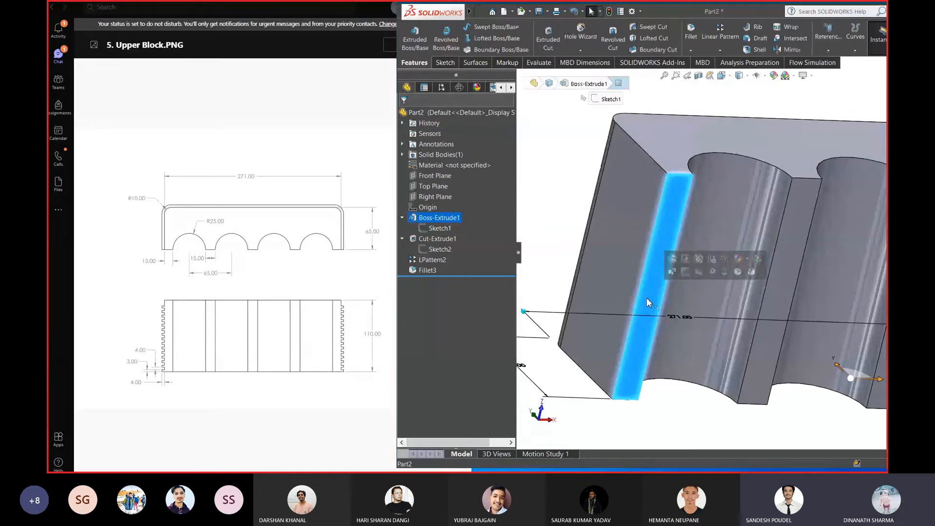
{"action": "right_click", "coordinate": [663, 241]}
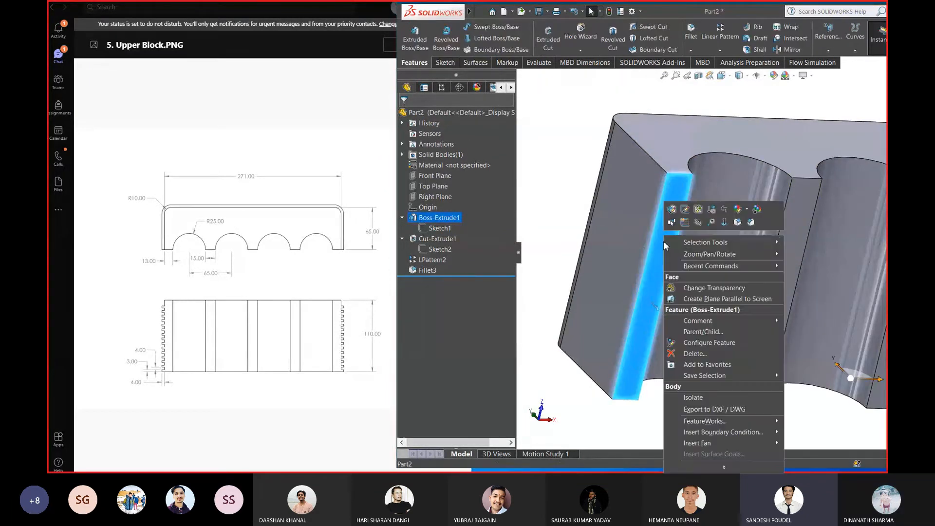
{"action": "left_click", "coordinate": [688, 231]}
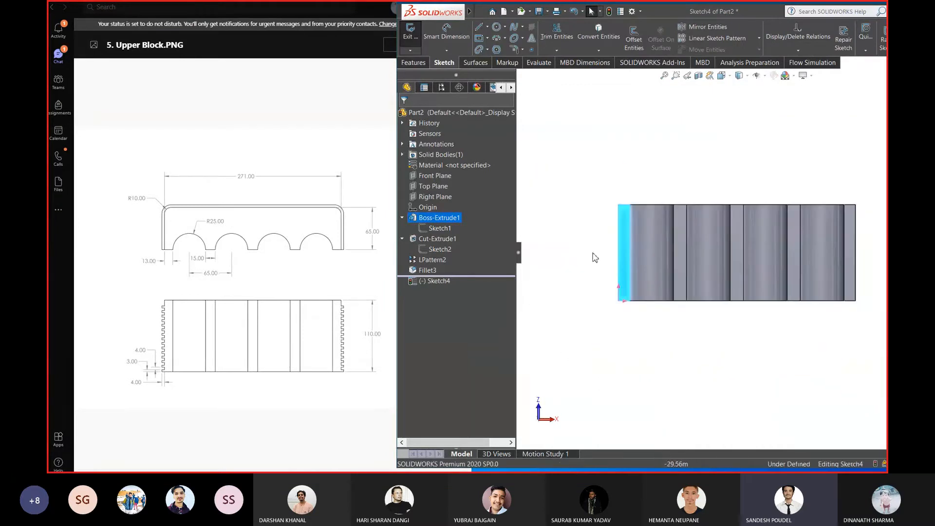
{"action": "middle_click_drag", "start_coordinate": [596, 258], "coordinate": [663, 296]}
{"action": "scroll", "coordinate": [634, 300], "scroll_direction": "down", "scroll_amount": 3}
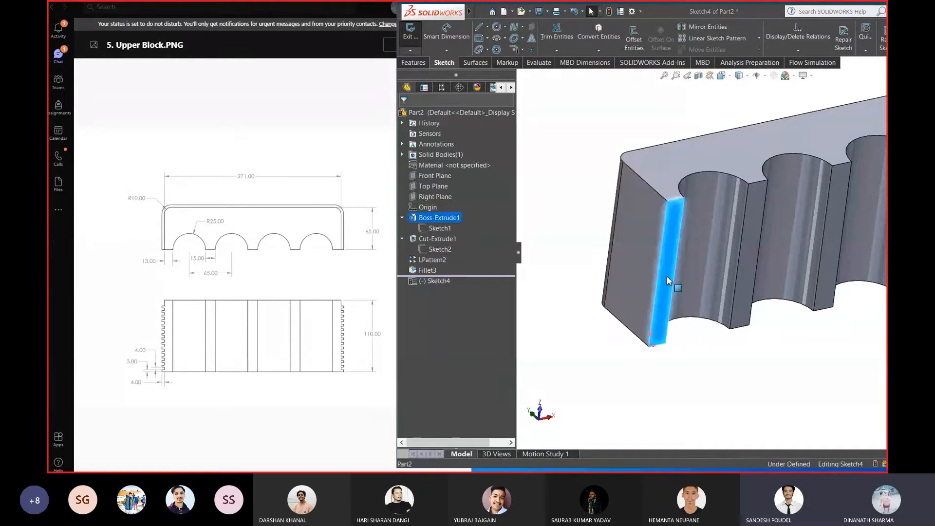
{"action": "left_click", "coordinate": [669, 292]}
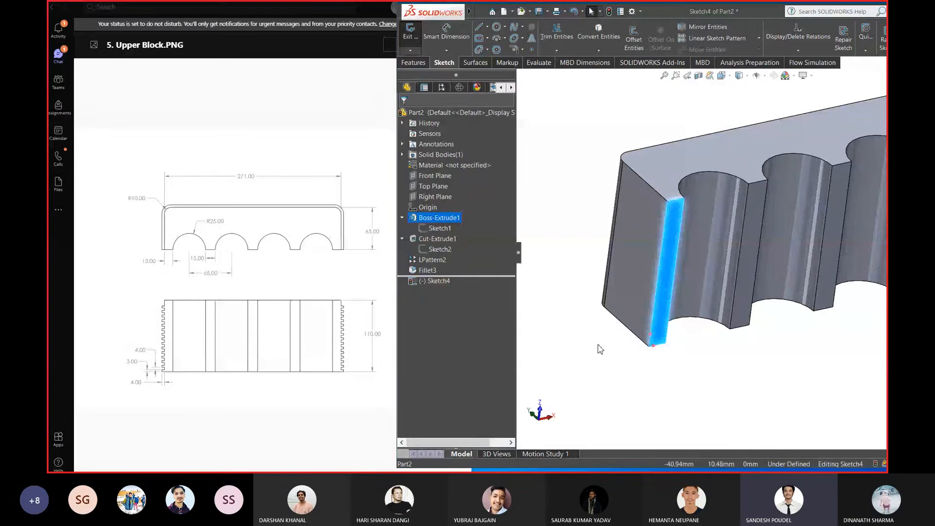
{"action": "left_click", "coordinate": [598, 350]}
{"action": "left_click", "coordinate": [671, 303]}
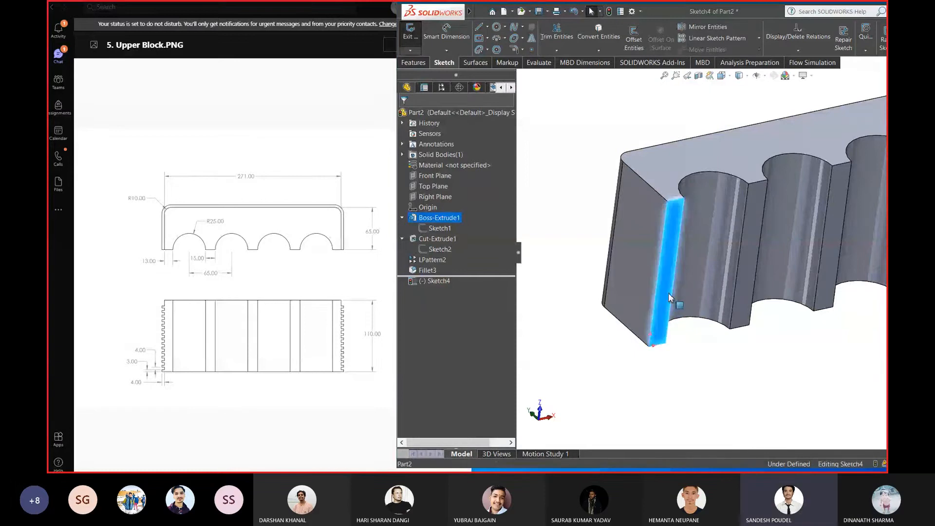
{"action": "left_click", "coordinate": [522, 179]}
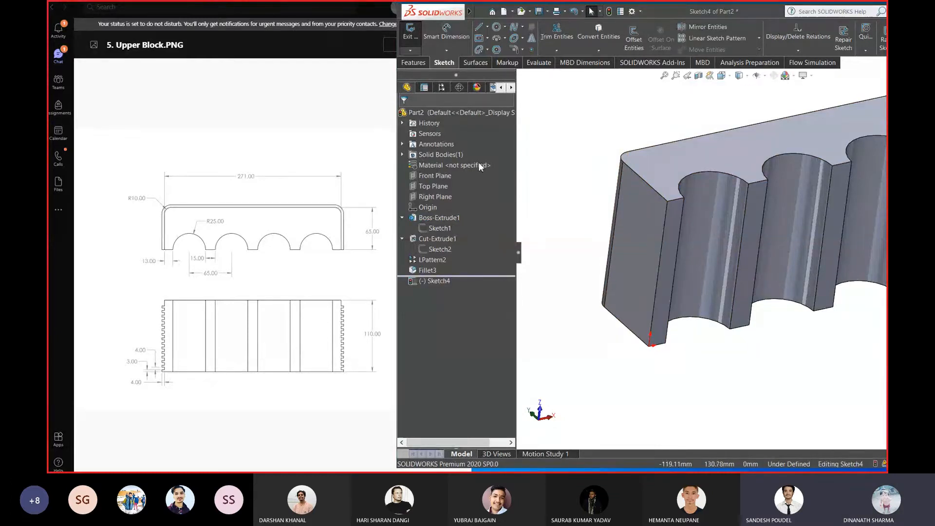
Leave the empty sketch and start a fresh one on the narrow flat face beside the first semicircular cutout
{"action": "left_click", "coordinate": [412, 42]}
{"action": "left_click", "coordinate": [665, 276]}
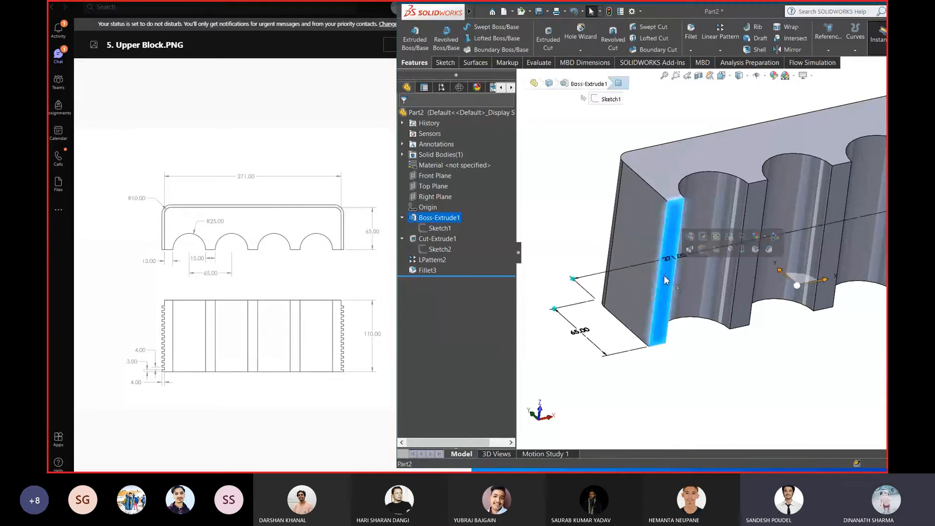
{"action": "left_click", "coordinate": [702, 250]}
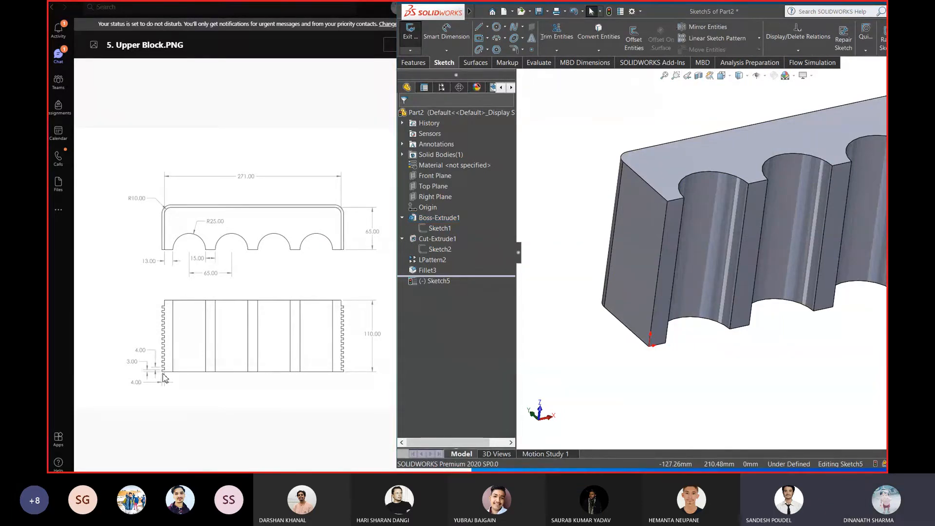
{"action": "left_click", "coordinate": [165, 377]}
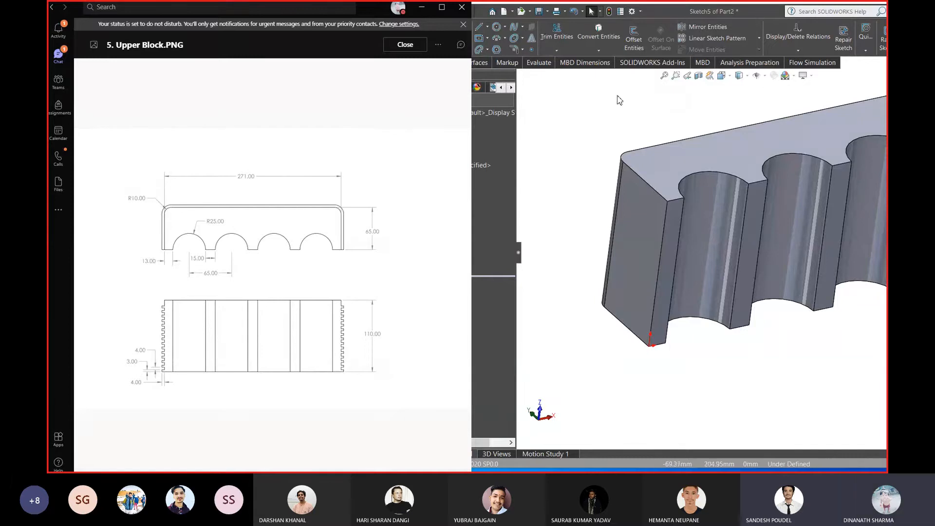
{"action": "left_click", "coordinate": [614, 127]}
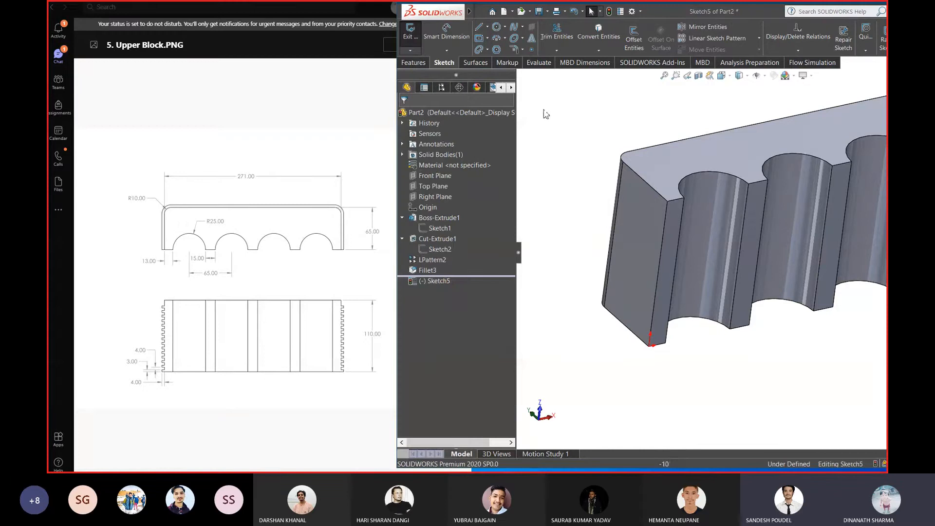
Sketch a corner rectangle about 35 mm wide and 21 mm high, outward from the lower end corner of the narrow face
{"action": "left_click", "coordinate": [479, 38]}
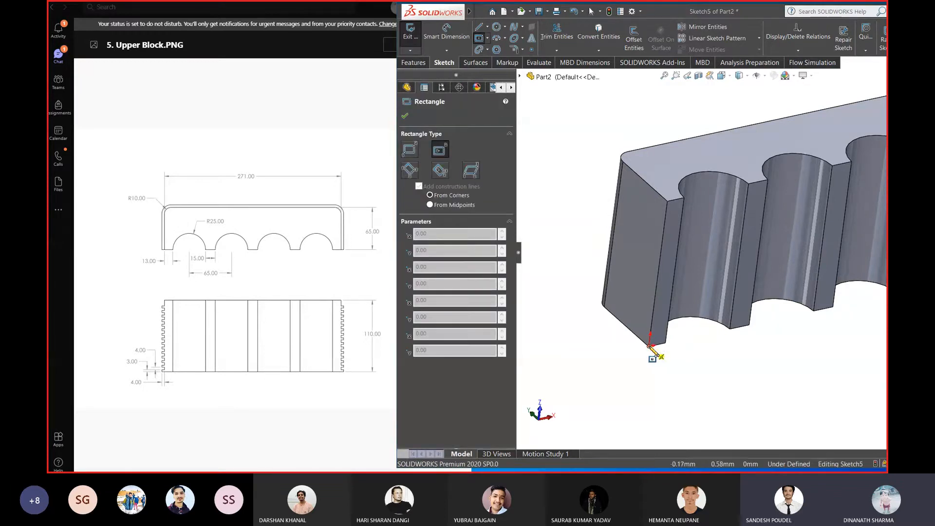
{"action": "left_click", "coordinate": [651, 347]}
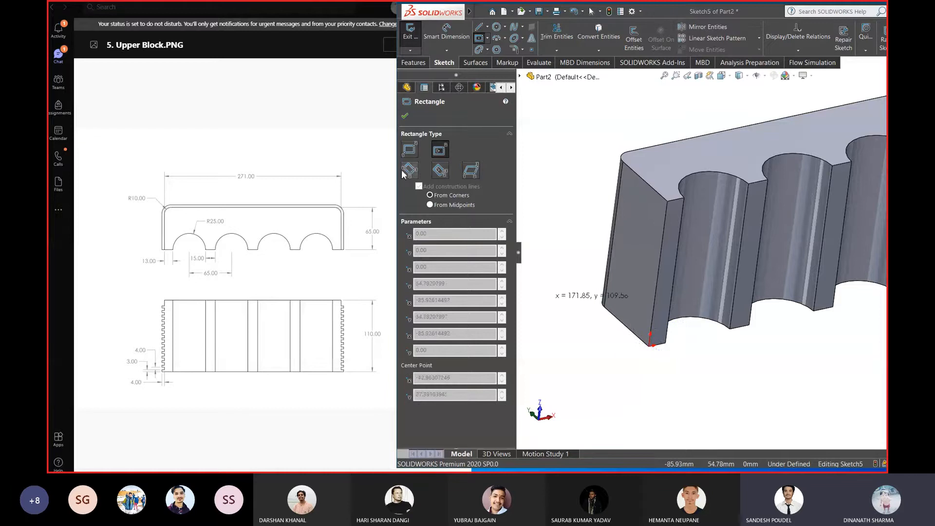
{"action": "left_click", "coordinate": [410, 149]}
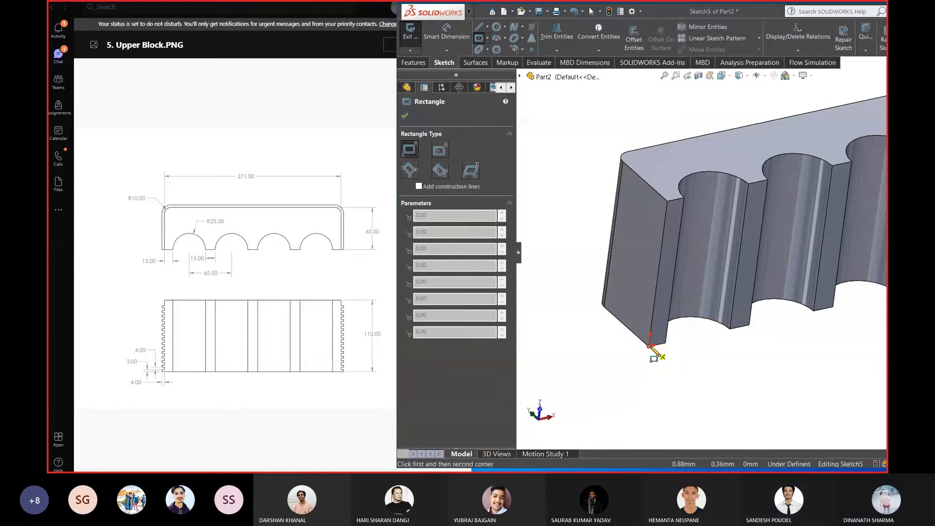
{"action": "left_click", "coordinate": [650, 346]}
{"action": "left_click", "coordinate": [606, 324]}
Examine the sketched rectangle at the block's lower corner from several angles and compare it with the tooth dimensions in the drawing
{"action": "scroll", "coordinate": [675, 335], "scroll_direction": "down", "scroll_amount": 3}
{"action": "middle_click_drag", "start_coordinate": [660, 294], "coordinate": [638, 282]}
{"action": "scroll", "coordinate": [729, 264], "scroll_direction": "up", "scroll_amount": 5}
{"action": "scroll", "coordinate": [724, 266], "scroll_direction": "down", "scroll_amount": 3}
{"action": "scroll", "coordinate": [724, 265], "scroll_direction": "up", "scroll_amount": 3}
{"action": "scroll", "coordinate": [702, 264], "scroll_direction": "down", "scroll_amount": 4}
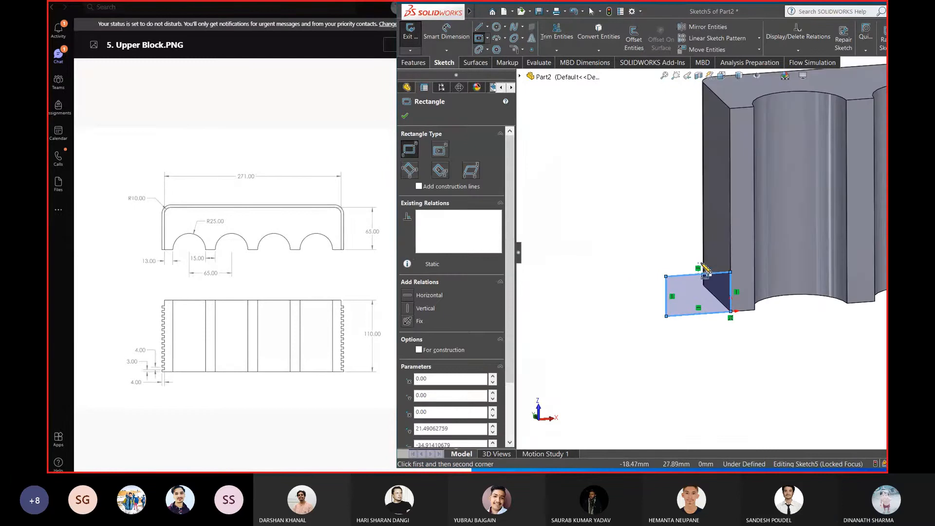
{"action": "scroll", "coordinate": [769, 244], "scroll_direction": "up", "scroll_amount": 1}
{"action": "scroll", "coordinate": [760, 229], "scroll_direction": "down", "scroll_amount": 3}
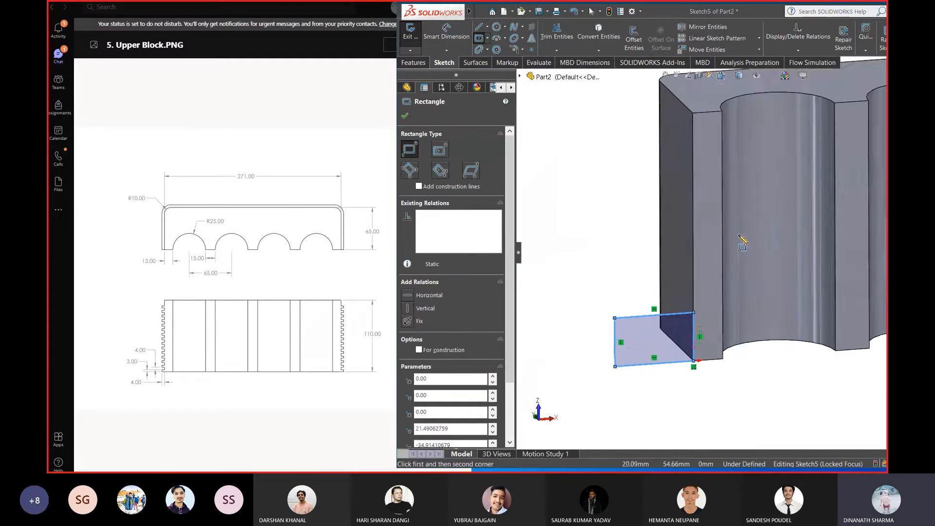
{"action": "scroll", "coordinate": [741, 232], "scroll_direction": "up", "scroll_amount": 4}
{"action": "middle_click_drag", "start_coordinate": [749, 237], "coordinate": [755, 311]}
{"action": "scroll", "coordinate": [757, 308], "scroll_direction": "down", "scroll_amount": 1}
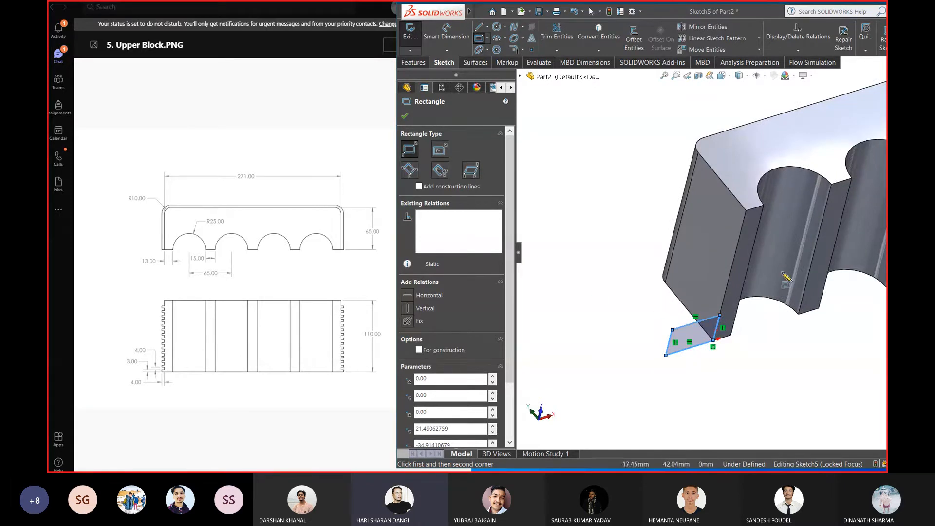
{"action": "scroll", "coordinate": [786, 279], "scroll_direction": "up", "scroll_amount": 1}
{"action": "scroll", "coordinate": [799, 249], "scroll_direction": "up", "scroll_amount": 1}
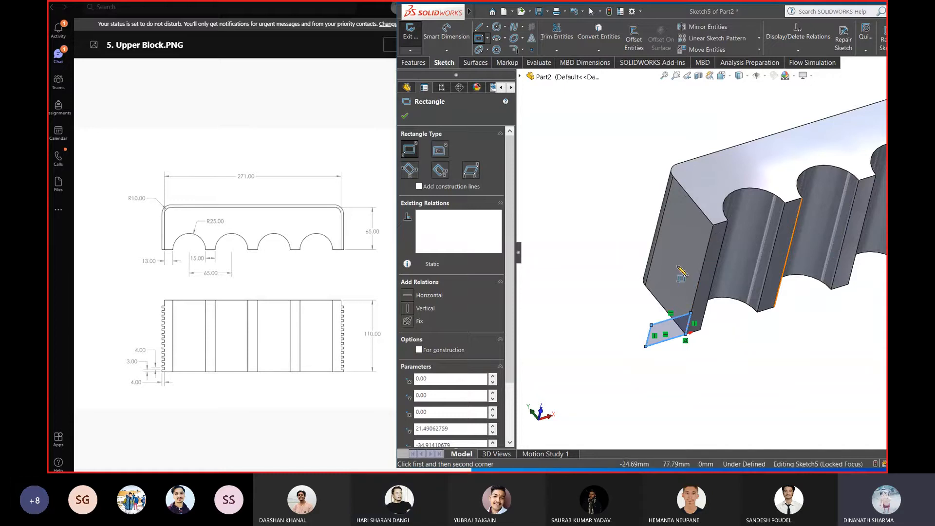
{"action": "scroll", "coordinate": [694, 319], "scroll_direction": "down", "scroll_amount": 2}
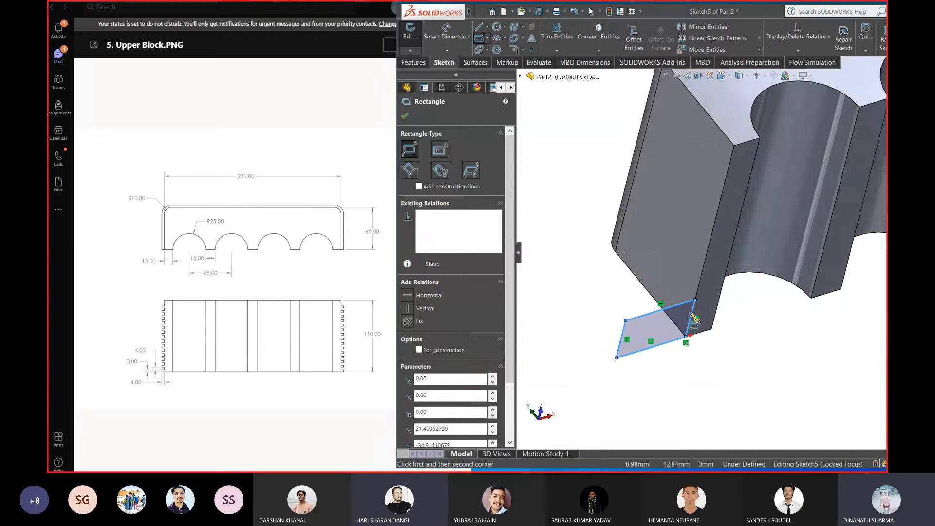
{"action": "scroll", "coordinate": [728, 255], "scroll_direction": "up", "scroll_amount": 2}
{"action": "scroll", "coordinate": [737, 221], "scroll_direction": "down", "scroll_amount": 1}
{"action": "scroll", "coordinate": [737, 222], "scroll_direction": "up", "scroll_amount": 2}
{"action": "scroll", "coordinate": [743, 188], "scroll_direction": "down", "scroll_amount": 3}
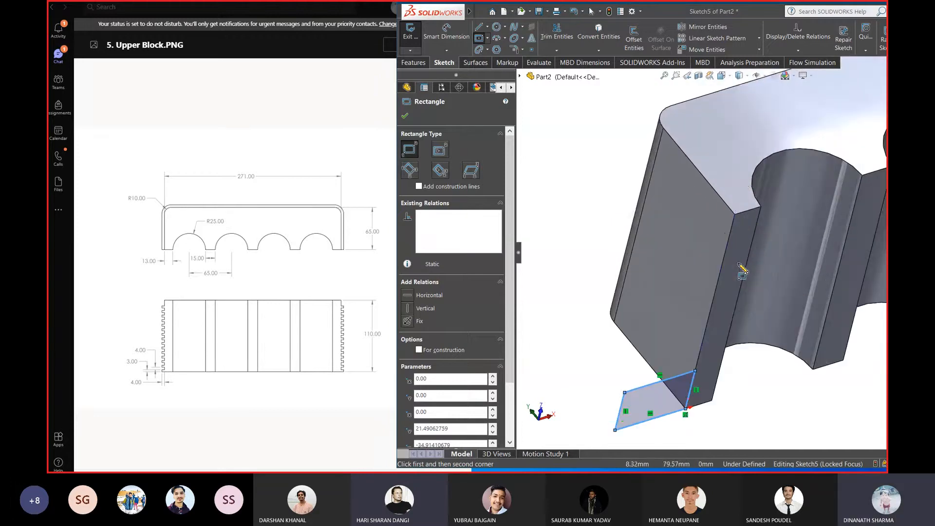
{"action": "scroll", "coordinate": [742, 271], "scroll_direction": "up", "scroll_amount": 4}
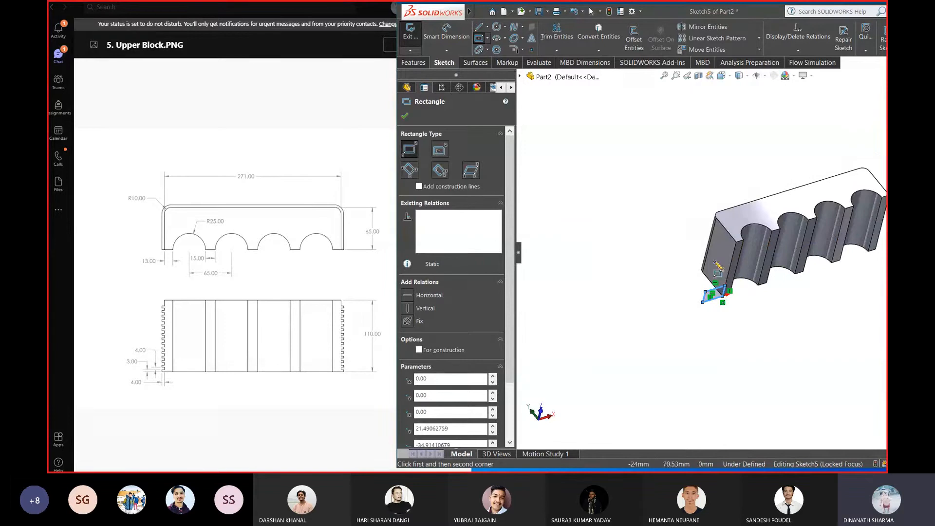
{"action": "scroll", "coordinate": [711, 292], "scroll_direction": "down", "scroll_amount": 5}
{"action": "scroll", "coordinate": [694, 303], "scroll_direction": "up", "scroll_amount": 3}
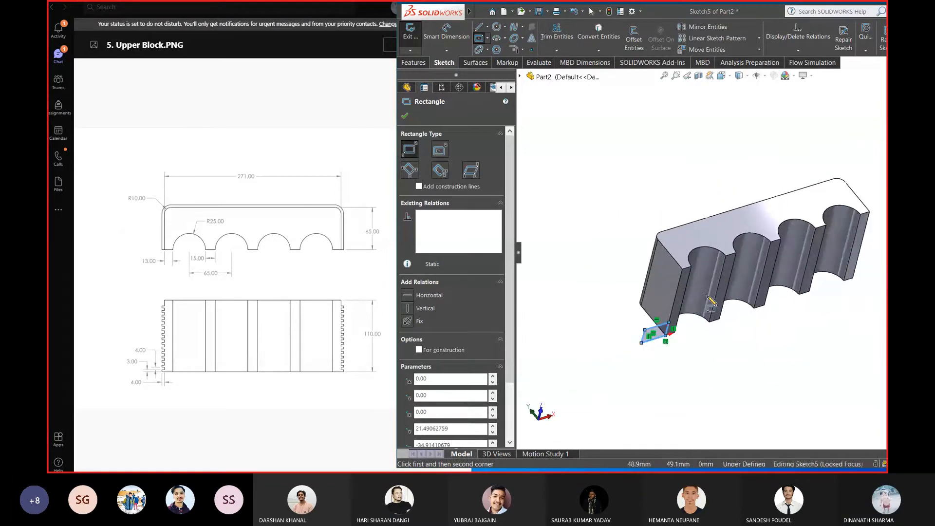
{"action": "scroll", "coordinate": [706, 296], "scroll_direction": "up", "scroll_amount": 3}
{"action": "scroll", "coordinate": [717, 277], "scroll_direction": "down", "scroll_amount": 3}
{"action": "mouse_move", "coordinate": [706, 264]}
{"action": "middle_mouse_down"}
{"action": "mouse_move", "coordinate": [712, 226]}
{"action": "mouse_move", "coordinate": [727, 280]}
{"action": "mouse_move", "coordinate": [688, 312]}
{"action": "middle_mouse_up"}
{"action": "scroll", "coordinate": [720, 312], "scroll_direction": "down", "scroll_amount": 4}
{"action": "scroll", "coordinate": [721, 317], "scroll_direction": "up", "scroll_amount": 2}
{"action": "scroll", "coordinate": [708, 308], "scroll_direction": "down", "scroll_amount": 3}
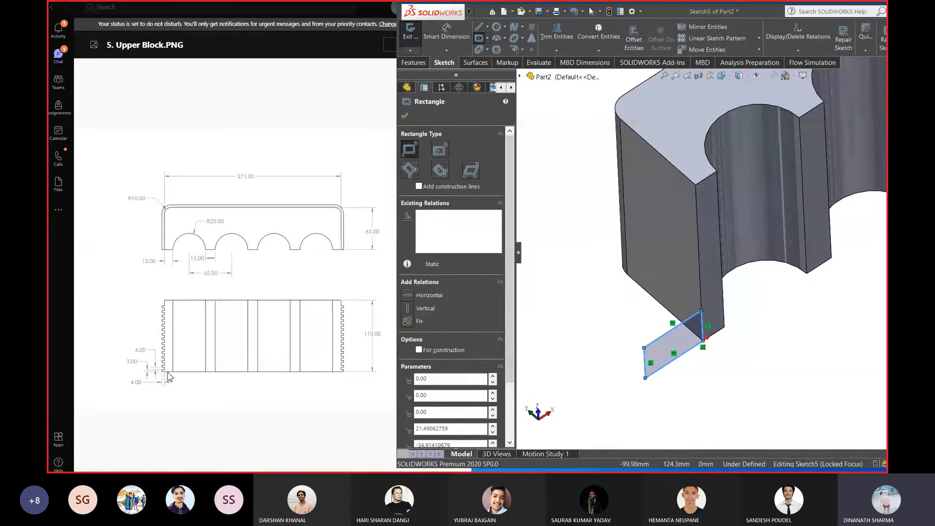
Dimension the rectangle's lower edge and set its width to 4 mm
{"action": "right_click_drag", "start_coordinate": [561, 200], "coordinate": [560, 161]}
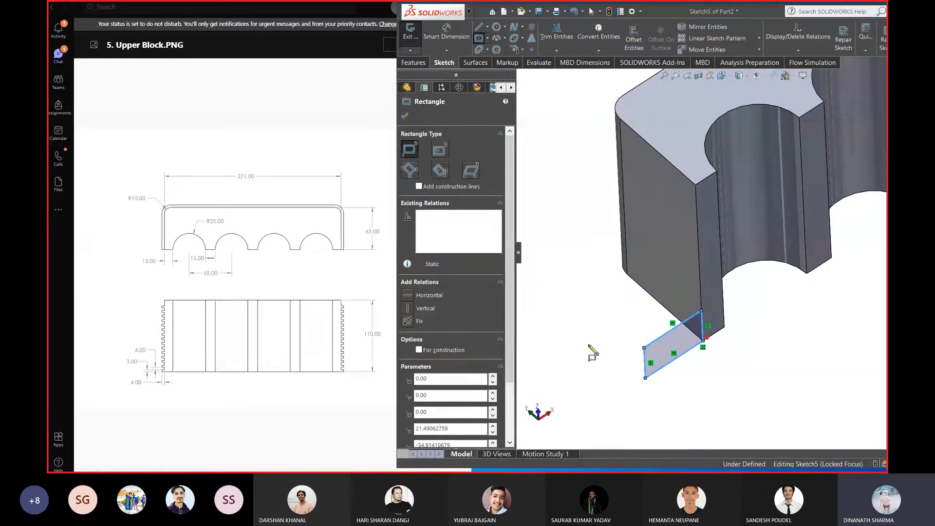
{"action": "left_click", "coordinate": [688, 356]}
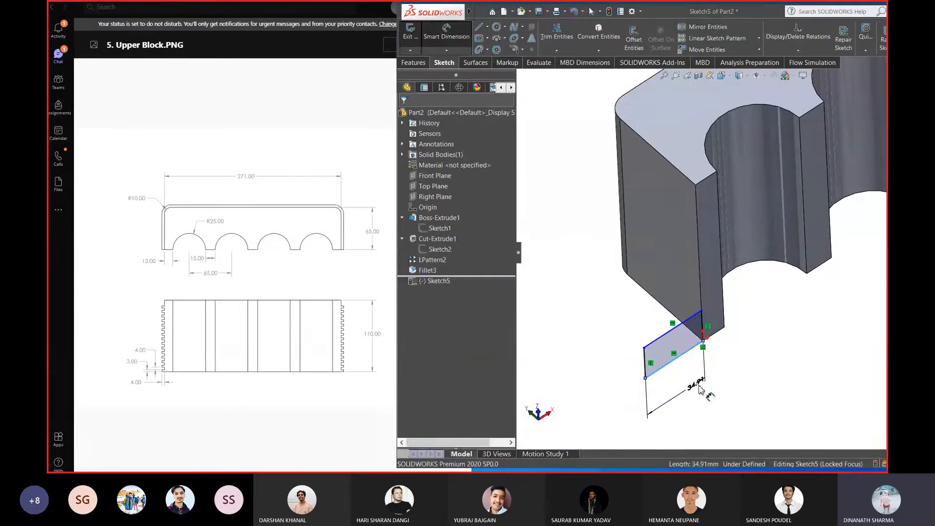
{"action": "left_click", "coordinate": [707, 392]}
{"action": "type", "text": "4"}
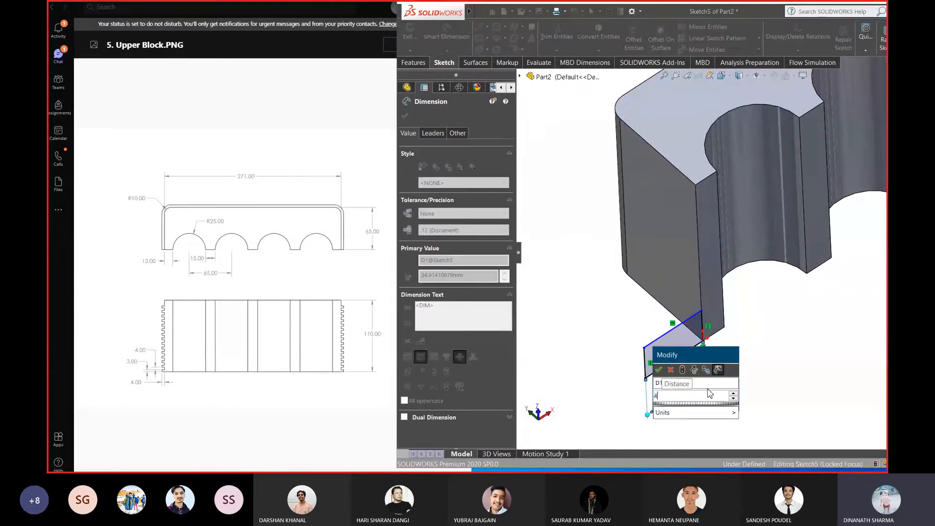
{"action": "key", "text": "Return"}
{"action": "scroll", "coordinate": [717, 337], "scroll_direction": "down", "scroll_amount": 3}
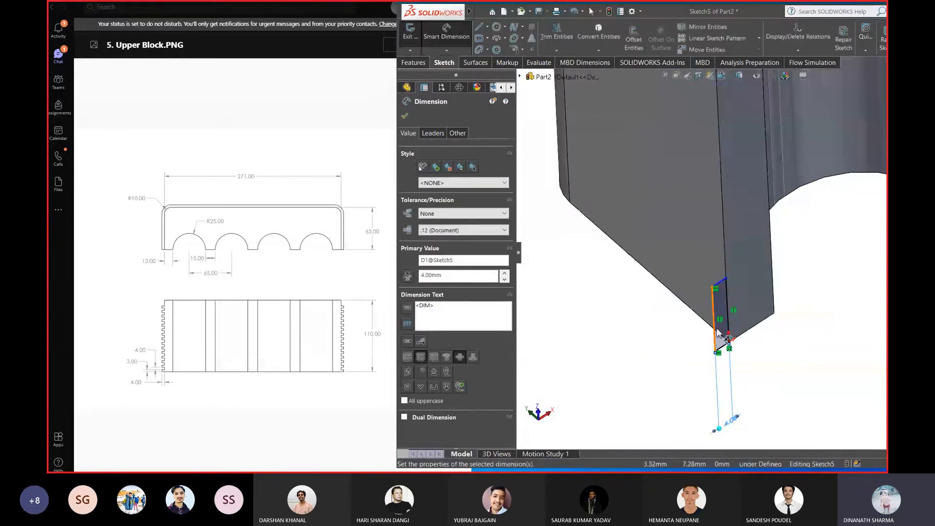
{"action": "key", "text": "Escape"}
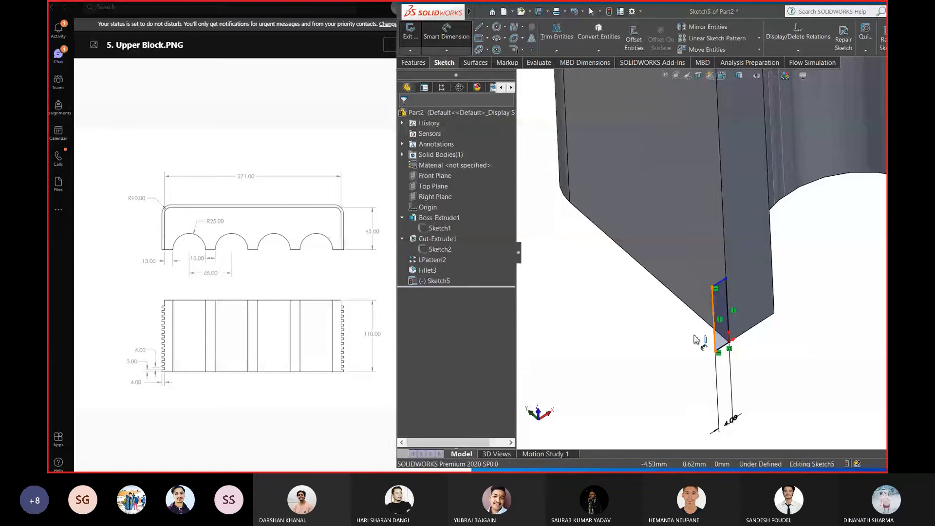
Dimension the rectangle's outer vertical edge and set its height to 3 mm
{"action": "left_click", "coordinate": [714, 335]}
{"action": "left_click", "coordinate": [594, 397]}
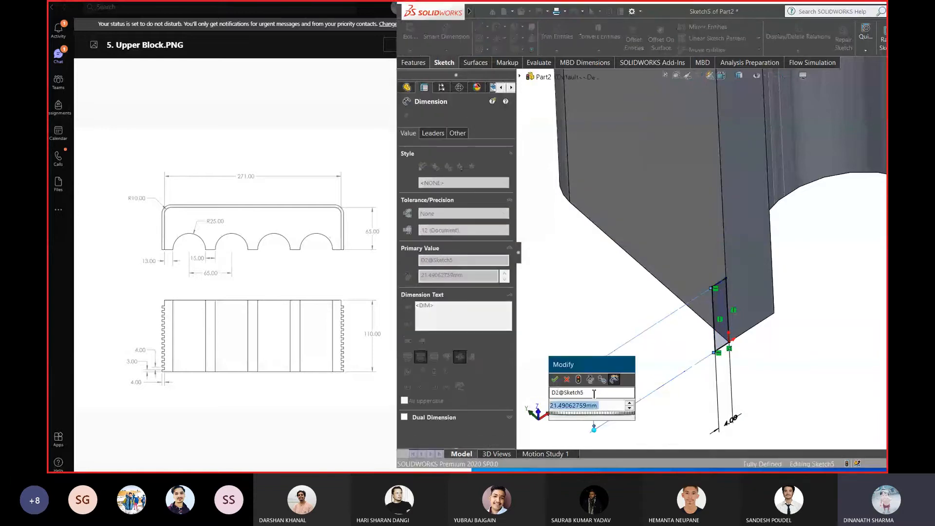
{"action": "type", "text": "3"}
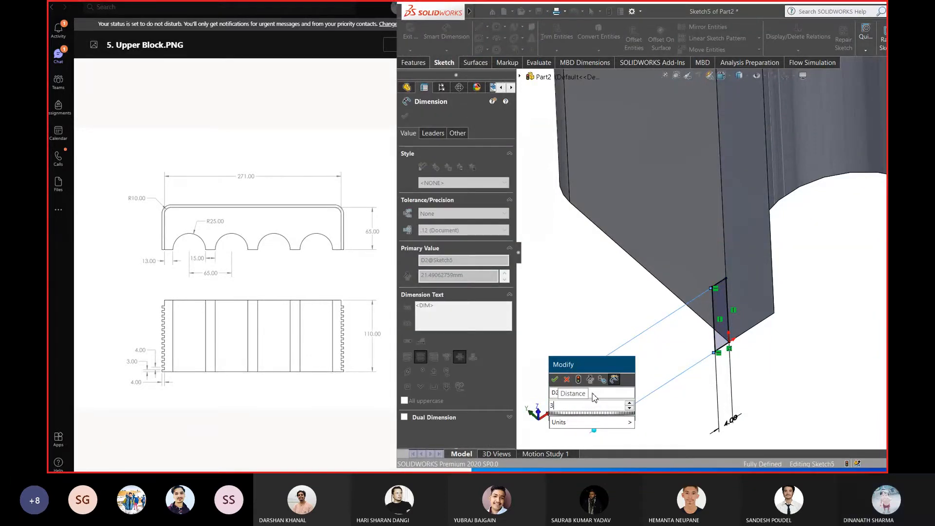
{"action": "key", "text": "Return"}
{"action": "scroll", "coordinate": [665, 326], "scroll_direction": "down", "scroll_amount": 1}
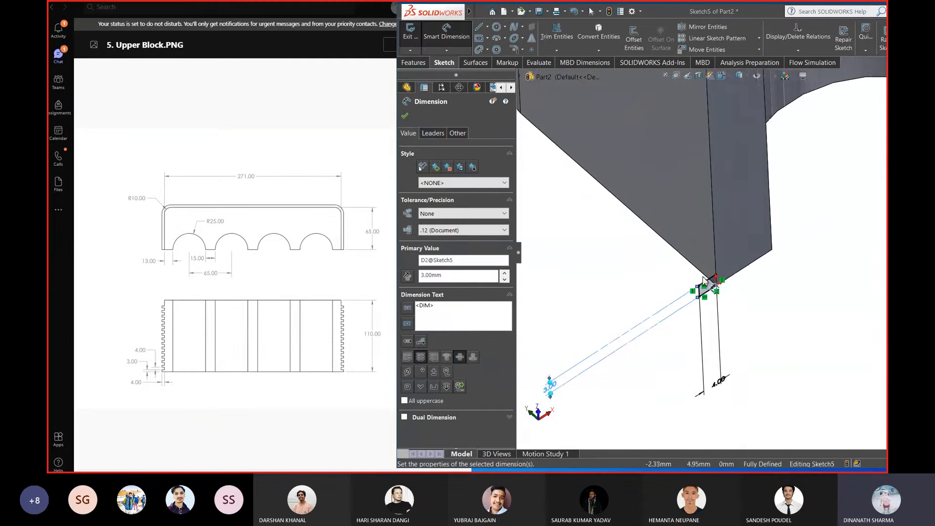
{"action": "mouse_move", "coordinate": [701, 234]}
{"action": "middle_mouse_down"}
{"action": "mouse_move", "coordinate": [653, 258]}
{"action": "mouse_move", "coordinate": [674, 231]}
{"action": "mouse_move", "coordinate": [647, 198]}
{"action": "mouse_move", "coordinate": [647, 223]}
{"action": "mouse_move", "coordinate": [633, 203]}
{"action": "mouse_move", "coordinate": [723, 226]}
{"action": "mouse_move", "coordinate": [757, 253]}
{"action": "middle_mouse_up"}
{"action": "middle_click_drag", "start_coordinate": [742, 212], "coordinate": [767, 194]}
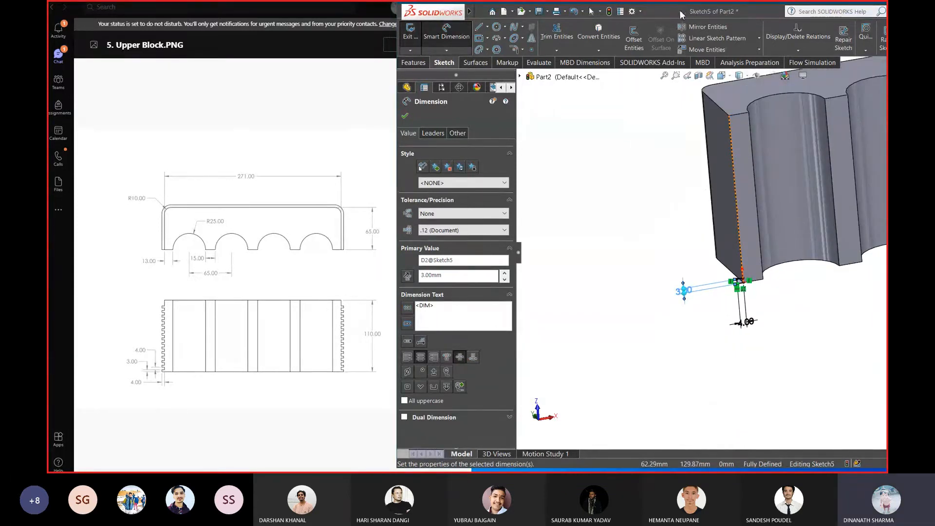
Maximize the modelling window and exit the dimensioned rectangle sketch
{"action": "left_click_drag", "start_coordinate": [700, 16], "coordinate": [617, 25]}
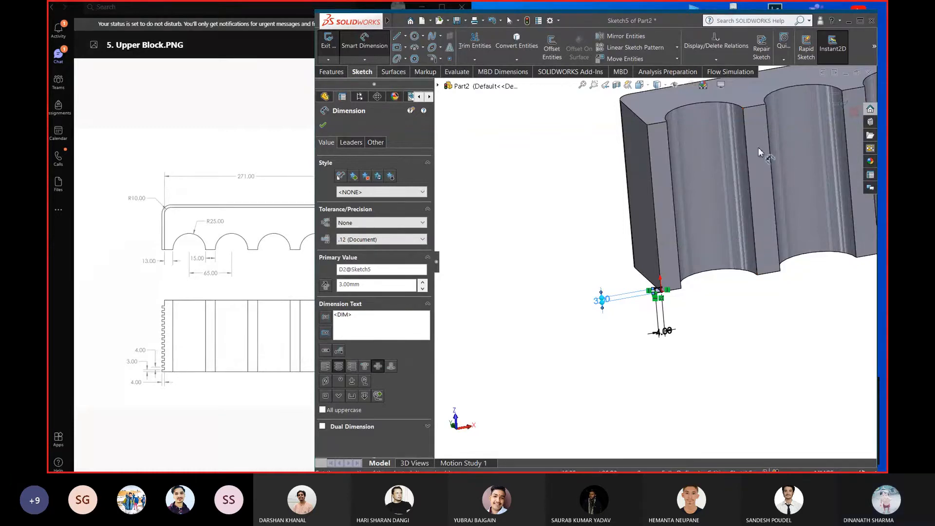
{"action": "left_click", "coordinate": [859, 21]}
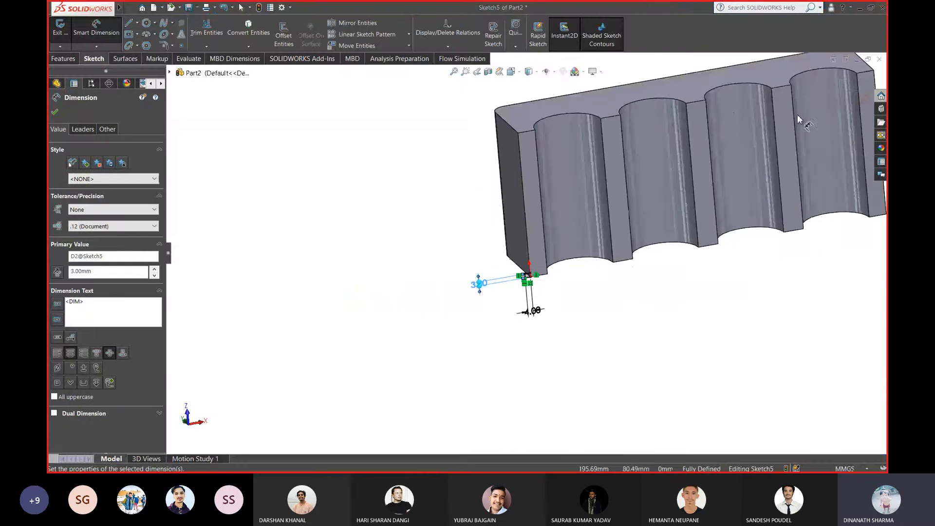
{"action": "scroll", "coordinate": [850, 93], "scroll_direction": "up", "scroll_amount": 3}
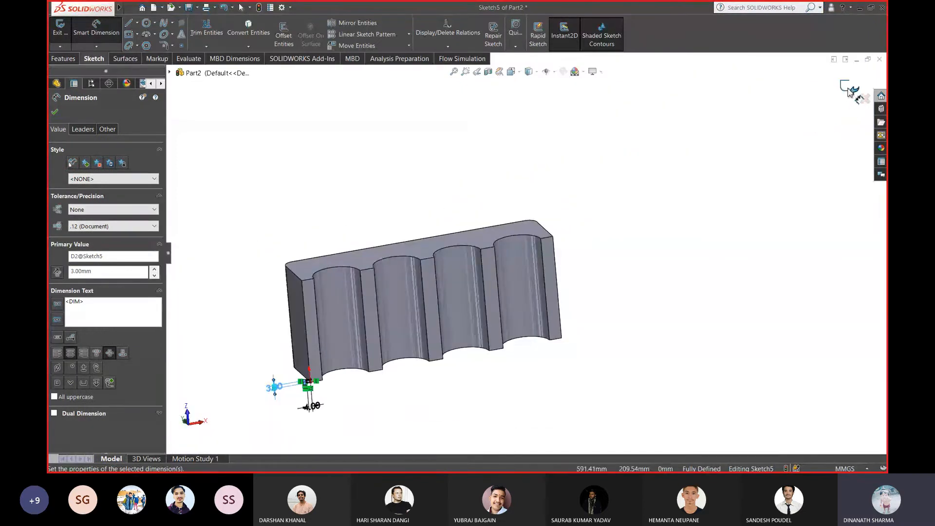
{"action": "left_click", "coordinate": [850, 93]}
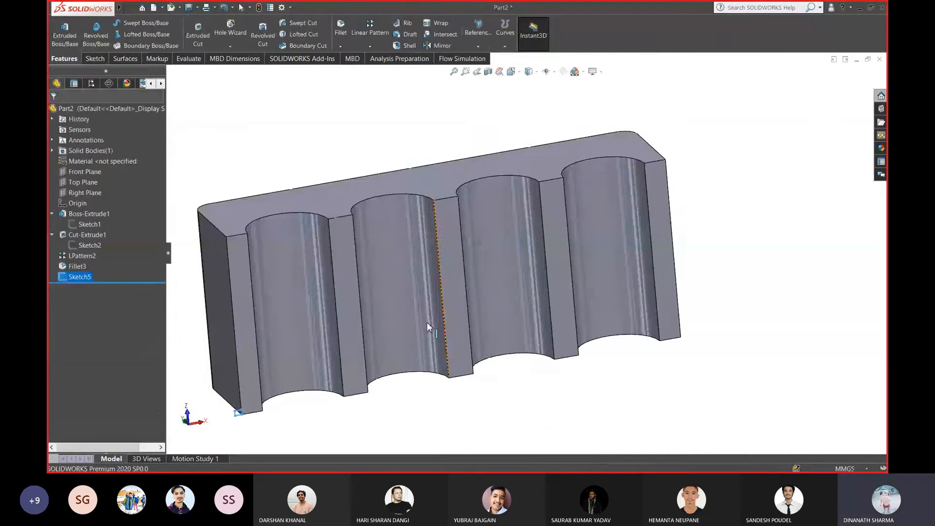
Open a new sketch on the block's lower profile face, the one outlined by the four semicircular cutouts
{"action": "scroll", "coordinate": [427, 322], "scroll_direction": "down", "scroll_amount": 3}
{"action": "scroll", "coordinate": [372, 306], "scroll_direction": "up", "scroll_amount": 2}
{"action": "scroll", "coordinate": [411, 307], "scroll_direction": "down", "scroll_amount": 6}
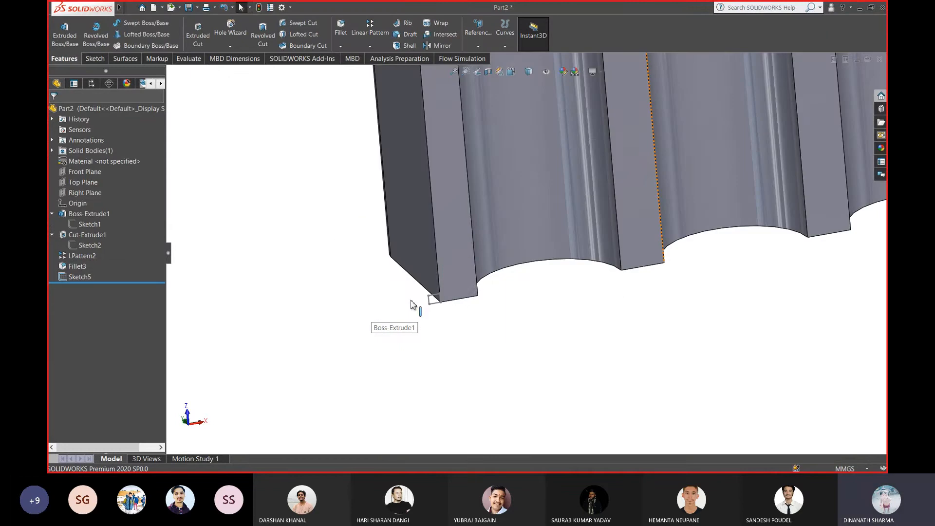
{"action": "scroll", "coordinate": [453, 298], "scroll_direction": "down", "scroll_amount": 2}
{"action": "middle_click_drag", "start_coordinate": [433, 280], "coordinate": [476, 250]}
{"action": "scroll", "coordinate": [575, 219], "scroll_direction": "up", "scroll_amount": 8}
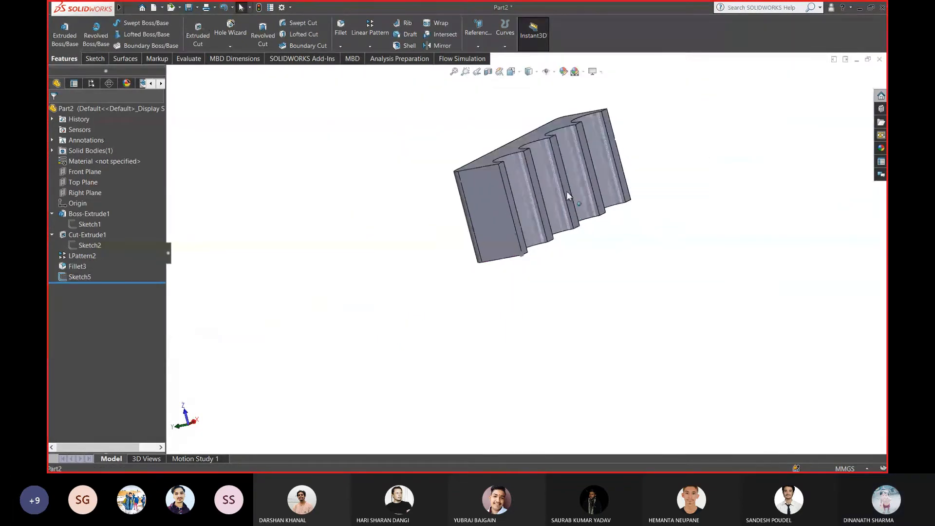
{"action": "scroll", "coordinate": [535, 222], "scroll_direction": "down", "scroll_amount": 2}
{"action": "middle_click_drag", "start_coordinate": [532, 220], "coordinate": [424, 316]}
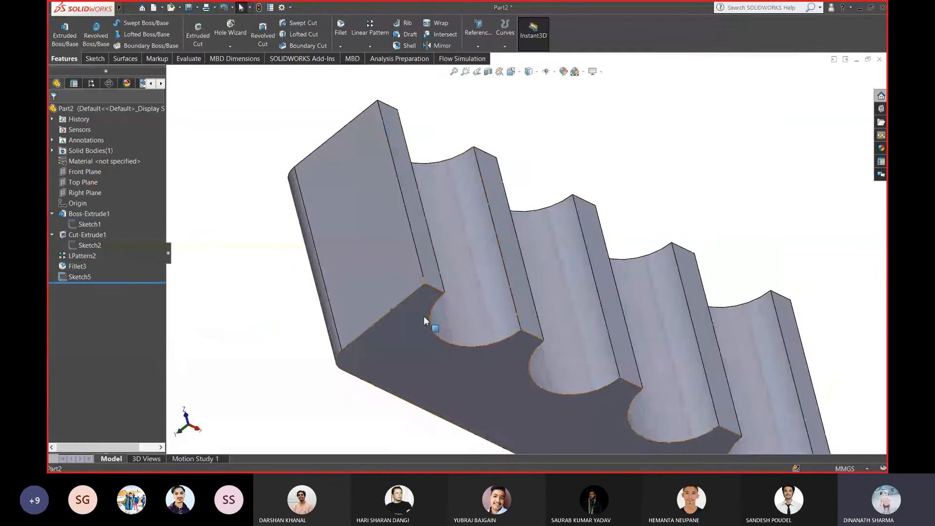
{"action": "left_click", "coordinate": [423, 337]}
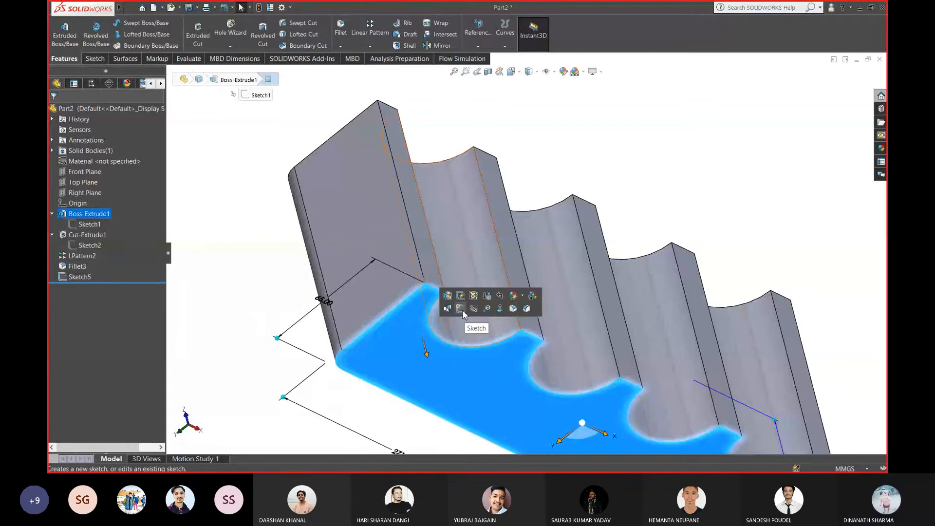
{"action": "right_click", "coordinate": [422, 203]}
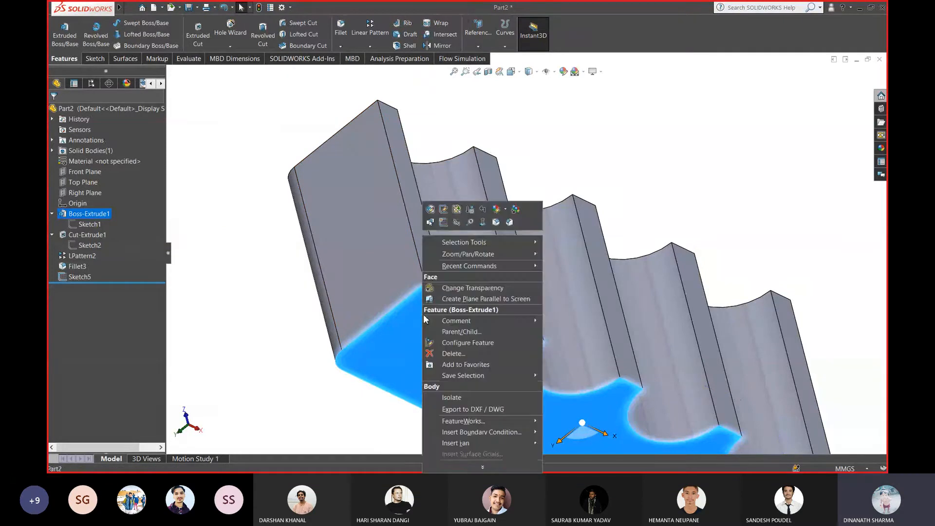
{"action": "left_click", "coordinate": [444, 210]}
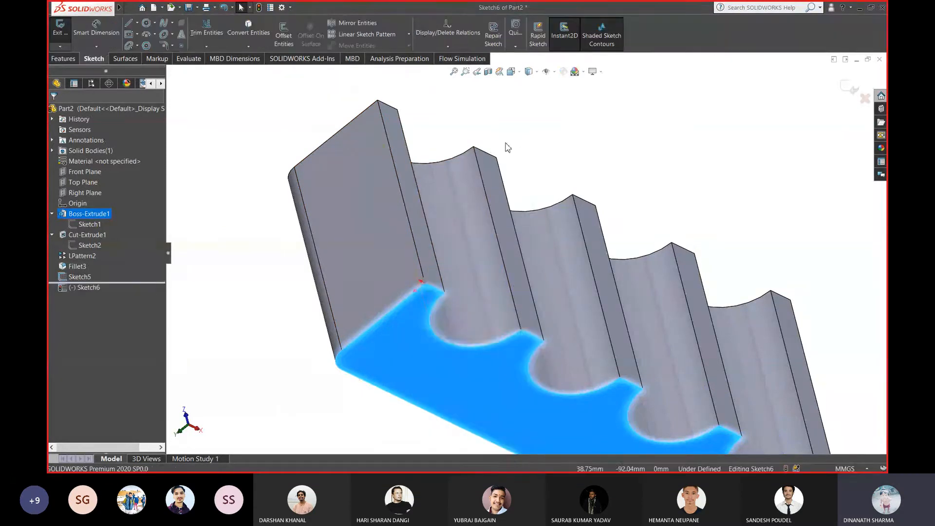
Convert the lower face's two short end edges, rounded corners and long back edge into sketch entities as an open path
{"action": "key", "text": "ctrl+8"}
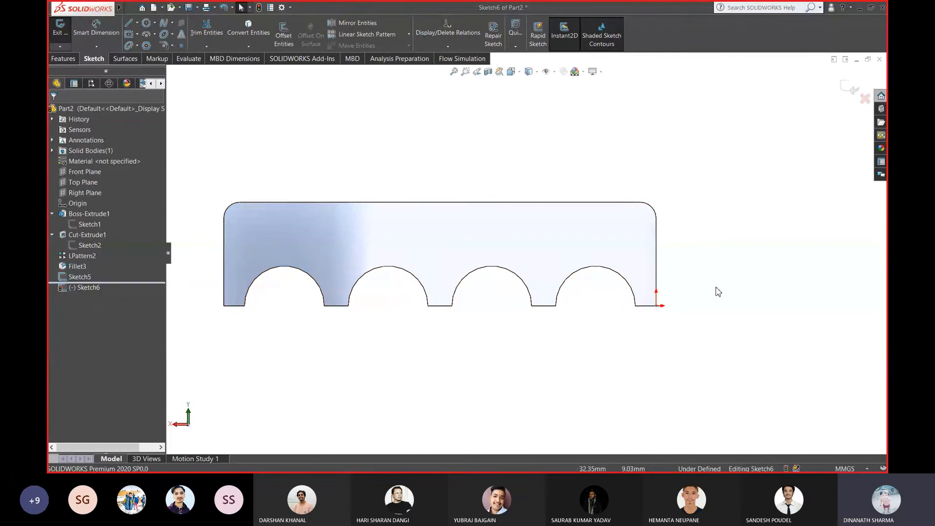
{"action": "left_click", "coordinate": [656, 251]}
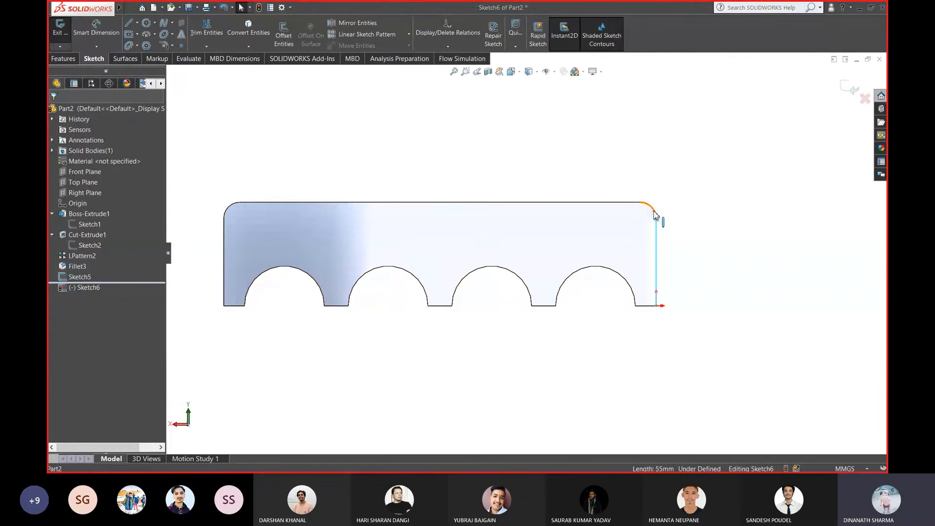
{"action": "left_click", "coordinate": [558, 204], "text": "ctrl"}
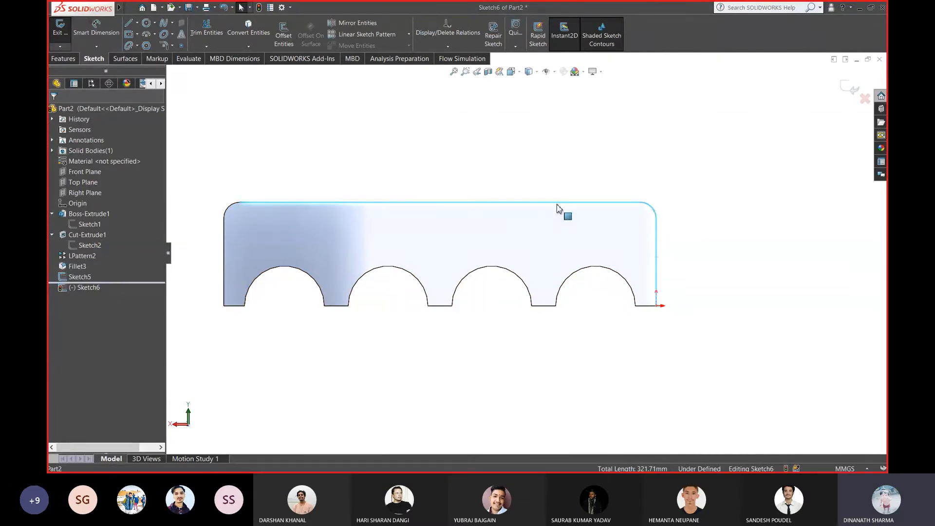
{"action": "left_click", "coordinate": [228, 211], "text": "ctrl"}
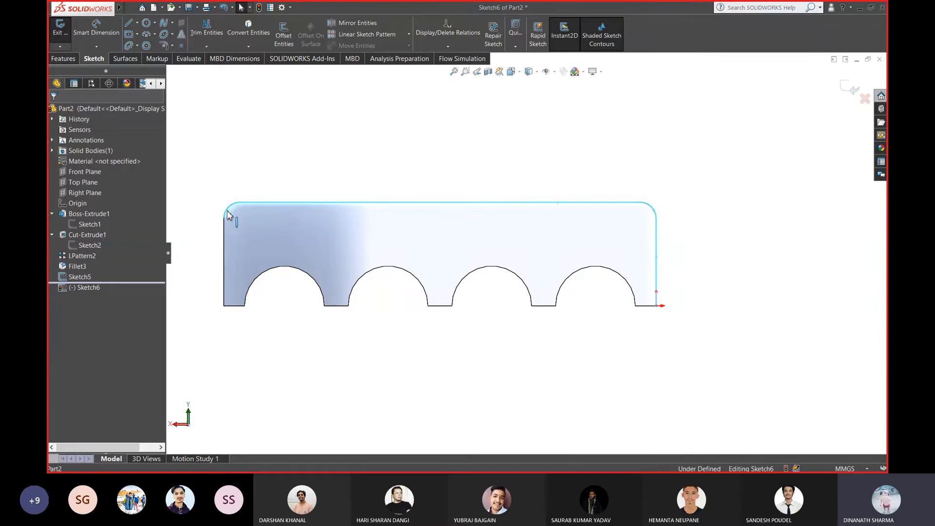
{"action": "left_click", "coordinate": [224, 265], "text": "ctrl"}
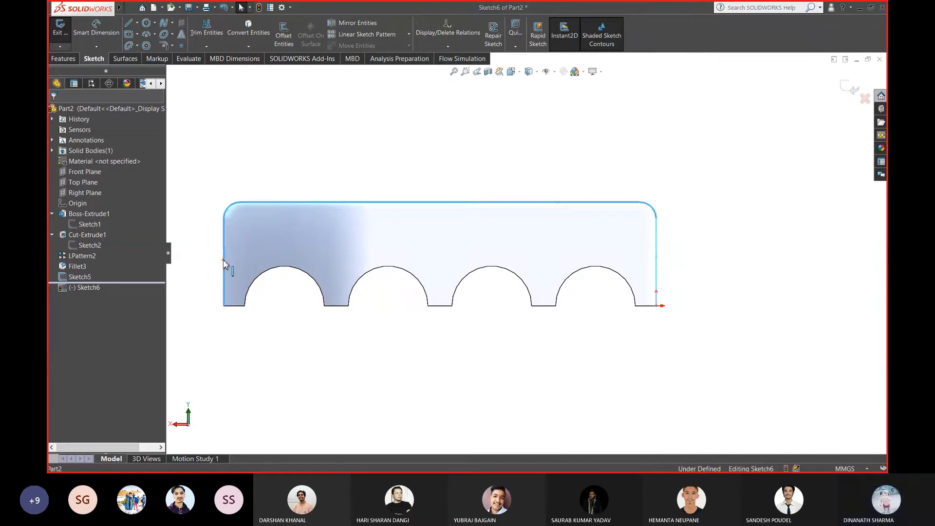
{"action": "left_click", "coordinate": [256, 34]}
Sweep the 4 mm by 3 mm rectangle sketch along the converted edge path as a solid lip around the block's outer walls
{"action": "mouse_move", "coordinate": [506, 174]}
{"action": "middle_mouse_down"}
{"action": "mouse_move", "coordinate": [414, 241]}
{"action": "mouse_move", "coordinate": [408, 198]}
{"action": "mouse_move", "coordinate": [340, 166]}
{"action": "mouse_move", "coordinate": [402, 194]}
{"action": "mouse_move", "coordinate": [393, 217]}
{"action": "middle_mouse_up"}
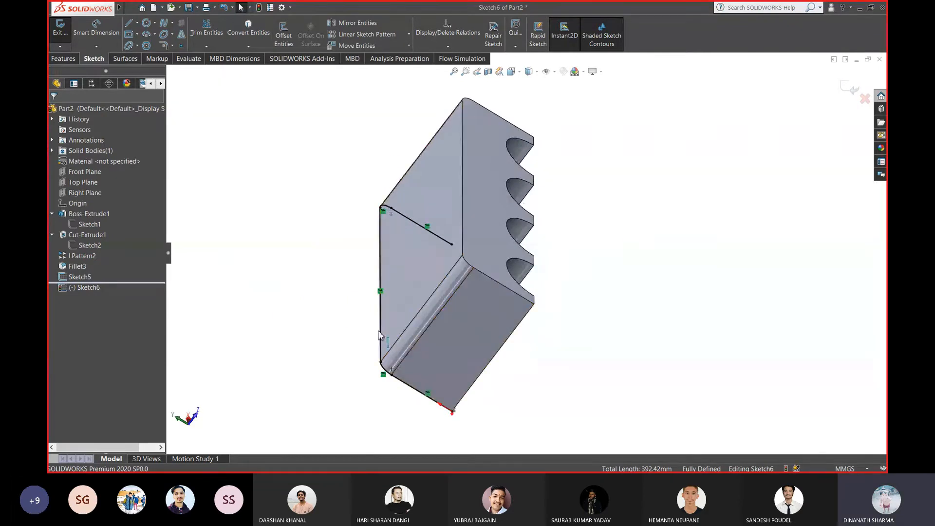
{"action": "scroll", "coordinate": [432, 357], "scroll_direction": "down", "scroll_amount": 2}
{"action": "scroll", "coordinate": [461, 393], "scroll_direction": "down", "scroll_amount": 3}
{"action": "scroll", "coordinate": [472, 339], "scroll_direction": "up", "scroll_amount": 4}
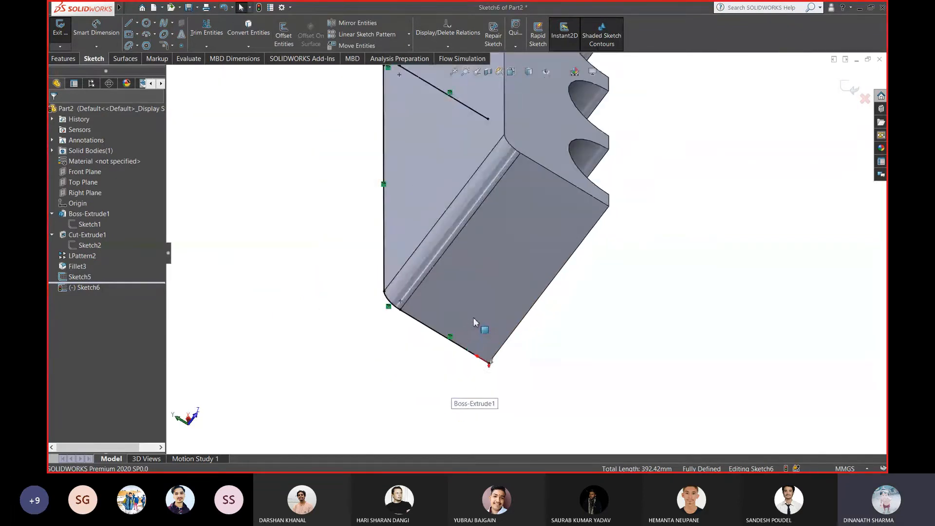
{"action": "scroll", "coordinate": [517, 317], "scroll_direction": "down", "scroll_amount": 3}
{"action": "middle_click_drag", "start_coordinate": [481, 291], "coordinate": [430, 268]}
{"action": "scroll", "coordinate": [453, 273], "scroll_direction": "up", "scroll_amount": 1}
{"action": "scroll", "coordinate": [453, 278], "scroll_direction": "up", "scroll_amount": 1}
{"action": "scroll", "coordinate": [458, 293], "scroll_direction": "down", "scroll_amount": 1}
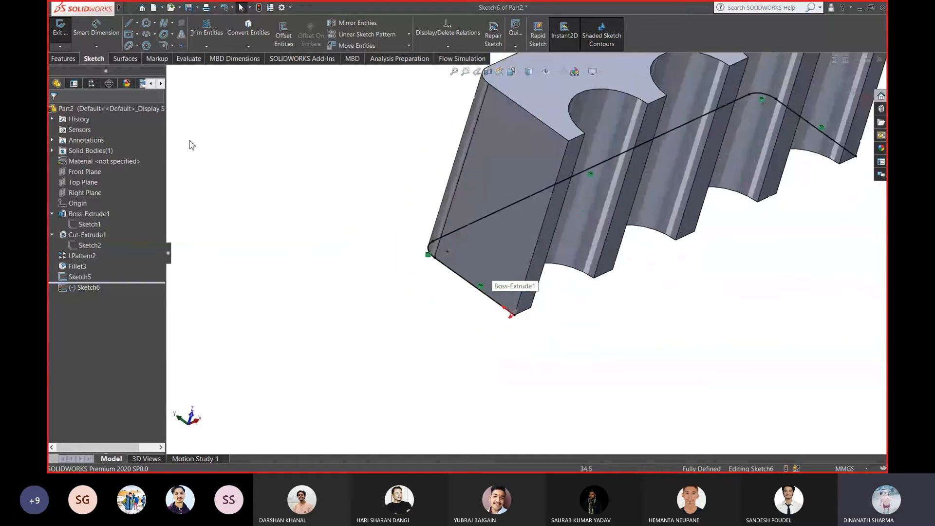
{"action": "left_click", "coordinate": [63, 59]}
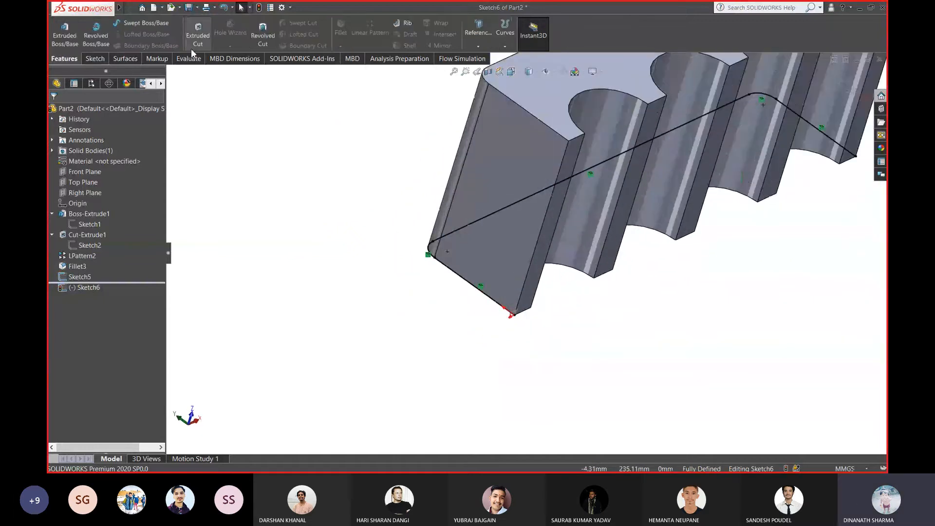
{"action": "left_click", "coordinate": [145, 22]}
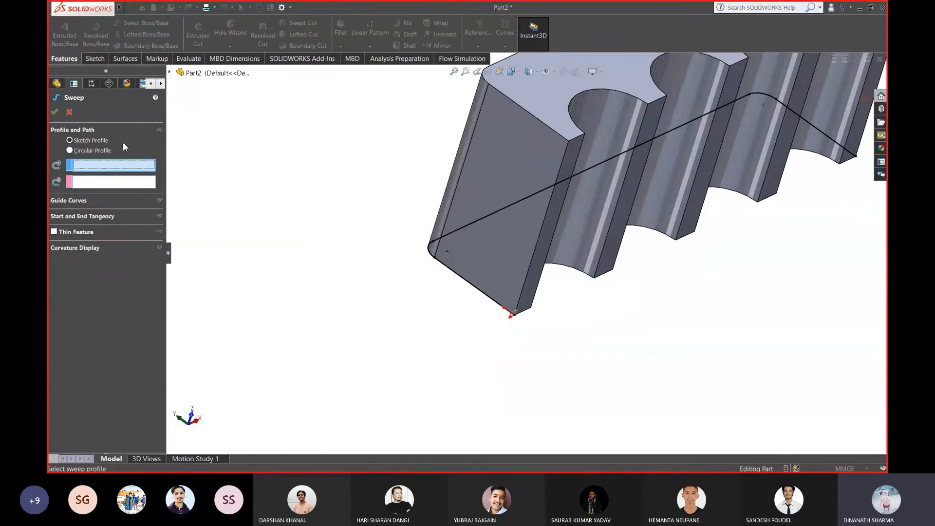
{"action": "left_click", "coordinate": [170, 72]}
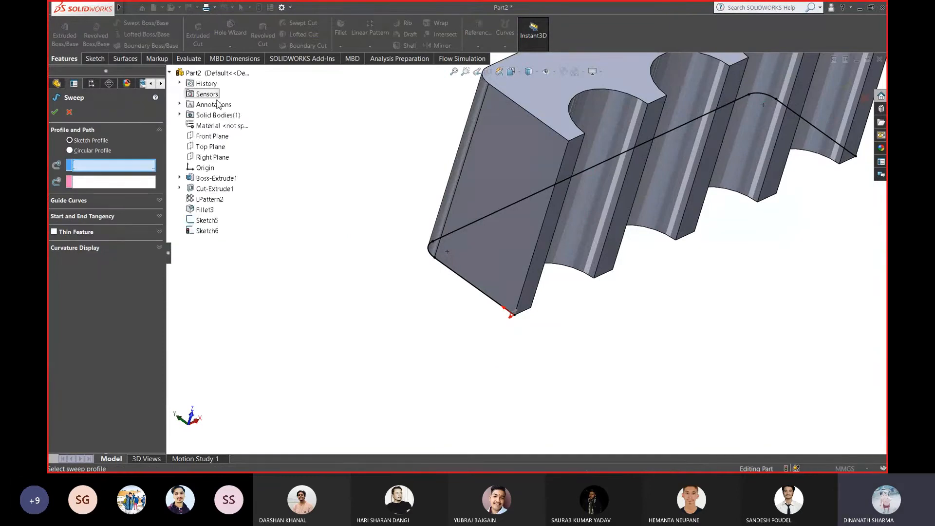
{"action": "left_click", "coordinate": [207, 220]}
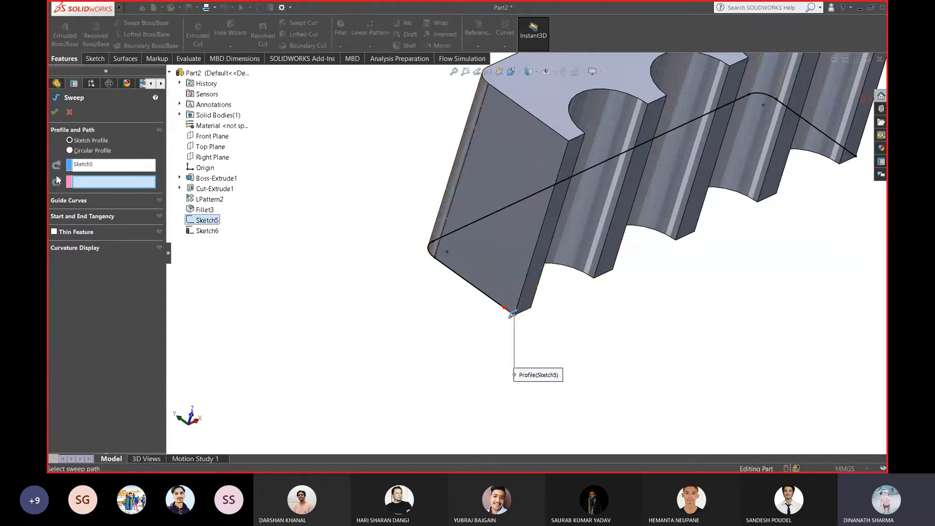
{"action": "left_click", "coordinate": [209, 230]}
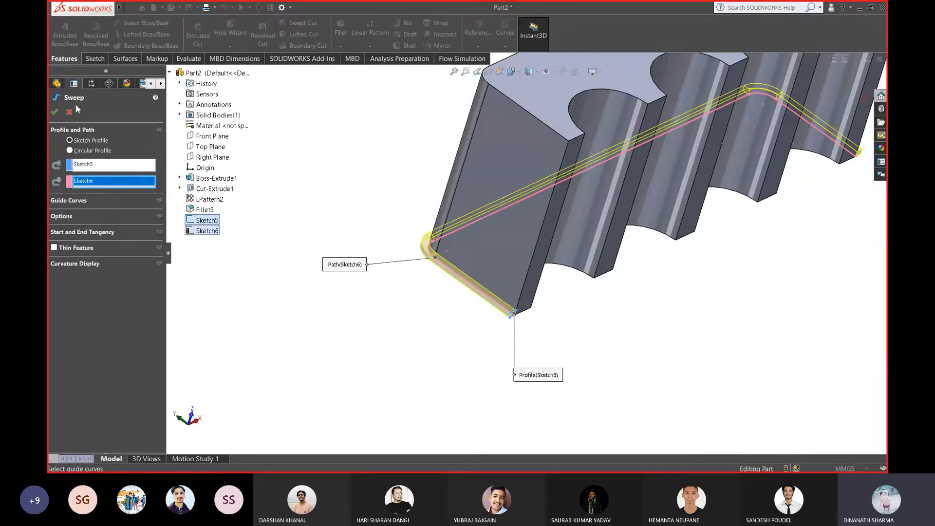
{"action": "left_click", "coordinate": [55, 112]}
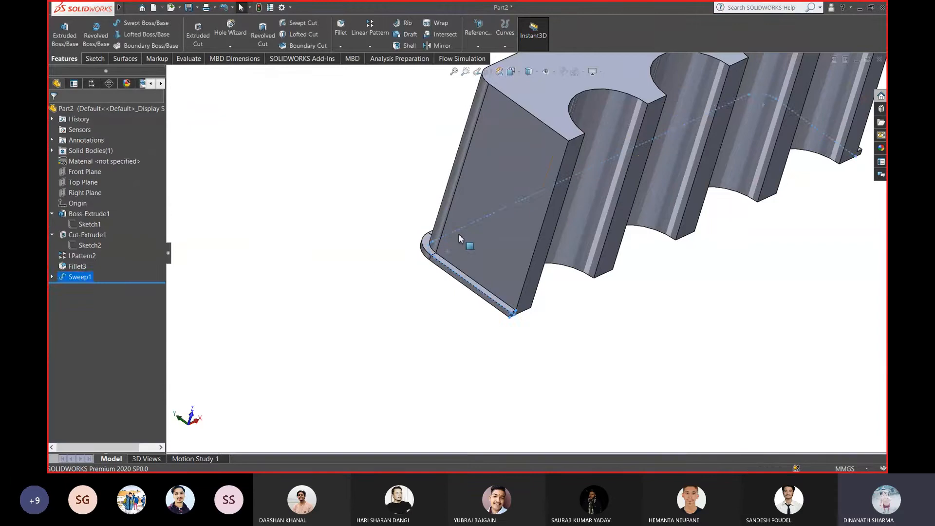
{"action": "left_click", "coordinate": [629, 311]}
{"action": "scroll", "coordinate": [559, 273], "scroll_direction": "down", "scroll_amount": 2}
{"action": "middle_click_drag", "start_coordinate": [555, 251], "coordinate": [434, 247]}
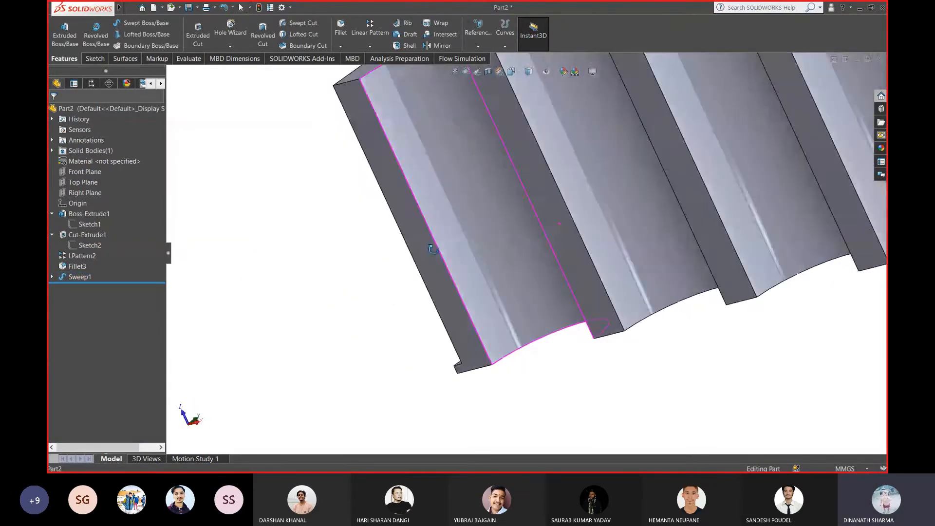
{"action": "scroll", "coordinate": [592, 242], "scroll_direction": "up", "scroll_amount": 4}
{"action": "middle_click_drag", "start_coordinate": [593, 240], "coordinate": [684, 233]}
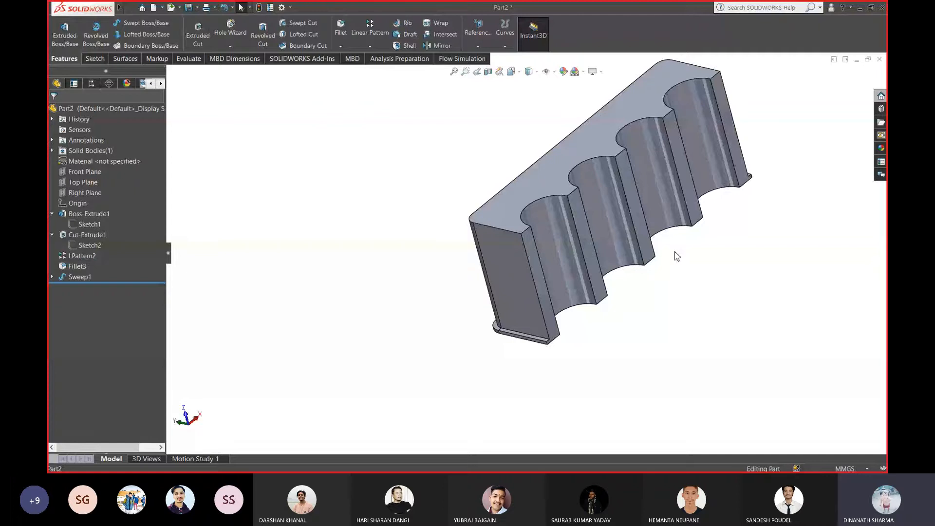
{"action": "key", "text": "super+Tab"}
{"action": "left_click", "coordinate": [387, 258]}
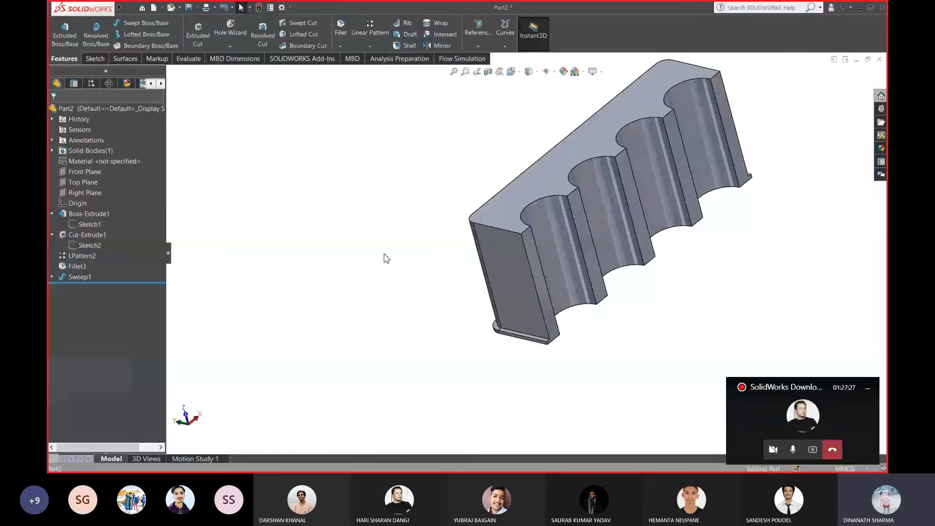
{"action": "left_click", "coordinate": [793, 450]}
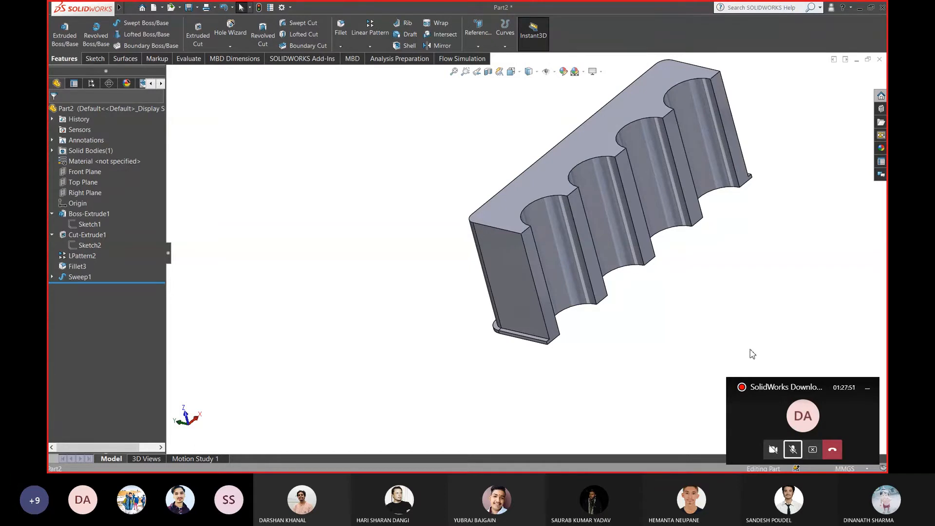
{"action": "left_click", "coordinate": [793, 449]}
Delete the swept lip feature from the block while keeping its absorbed sketches
{"action": "left_click", "coordinate": [72, 275]}
{"action": "right_click", "coordinate": [75, 280]}
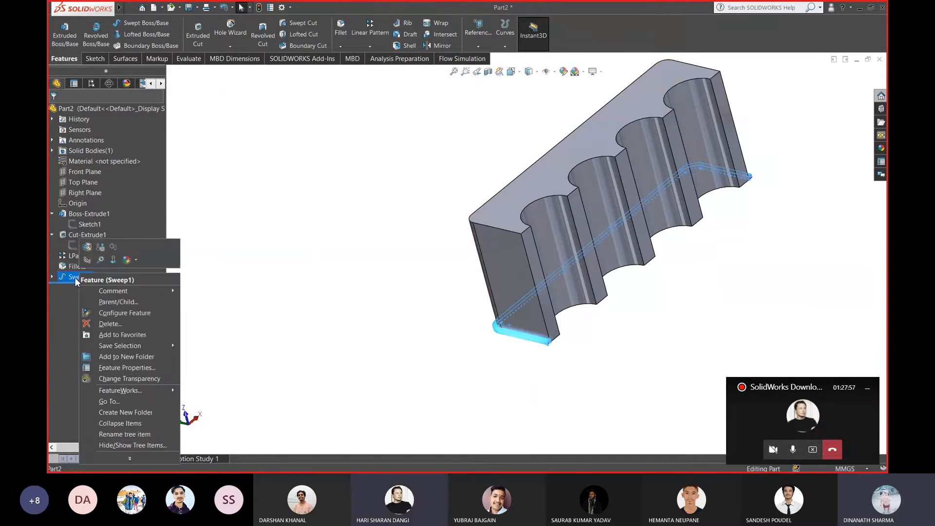
{"action": "left_click", "coordinate": [102, 324]}
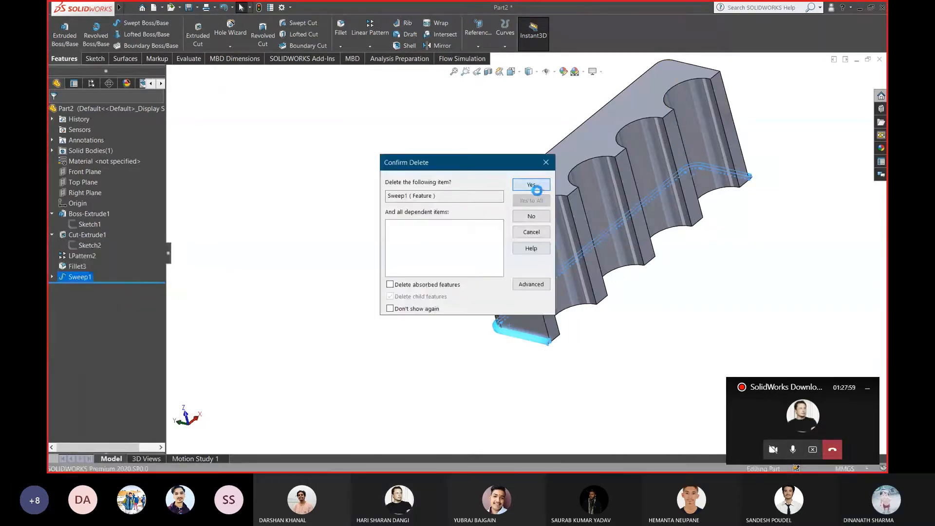
{"action": "left_click", "coordinate": [531, 185]}
Select the narrow flat face between the block's end corner and the first semicircular cutout
{"action": "scroll", "coordinate": [580, 309], "scroll_direction": "down", "scroll_amount": 10}
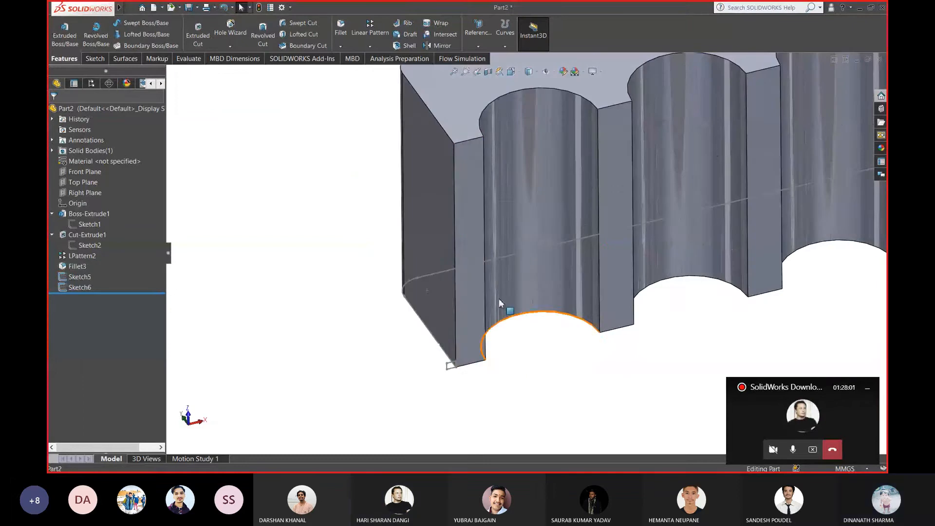
{"action": "left_click", "coordinate": [468, 249]}
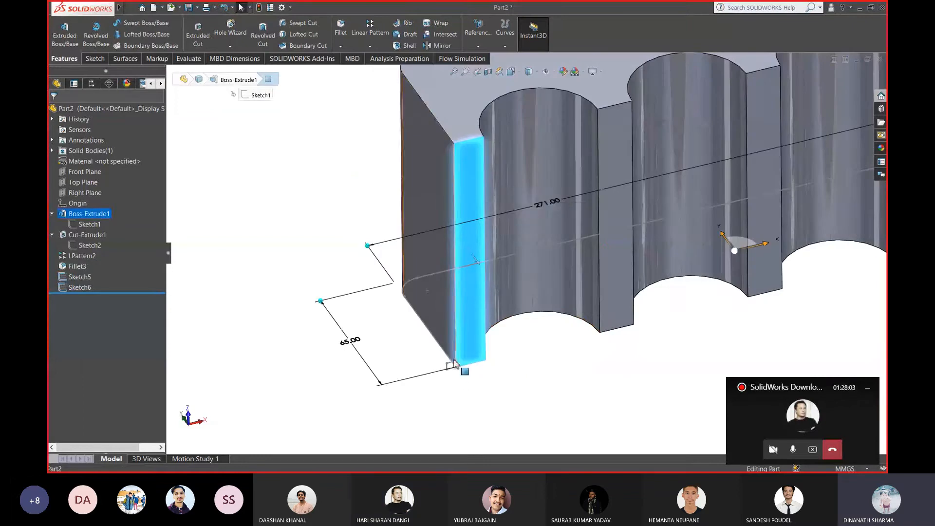
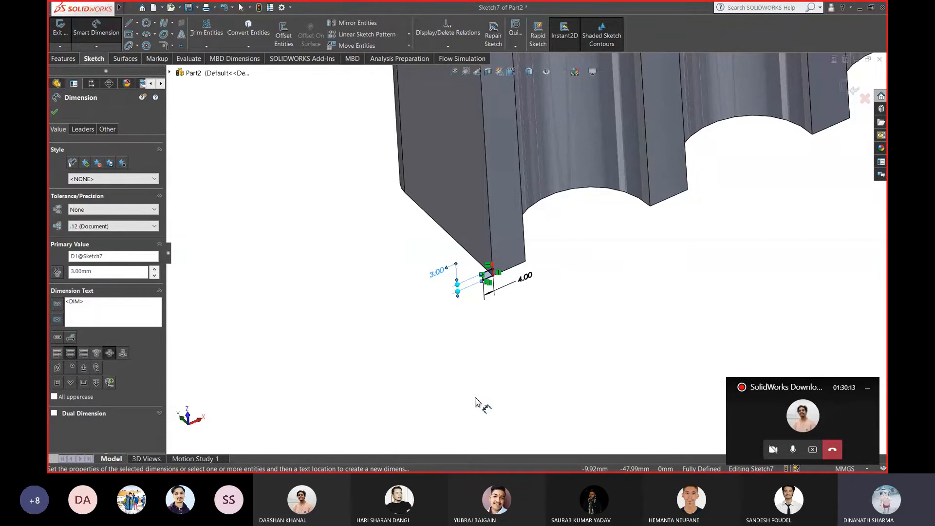
Move the 4 mm and 3 mm dimensions closer to the small corner rectangle and exit the sketch
{"action": "scroll", "coordinate": [480, 274], "scroll_direction": "down", "scroll_amount": 5}
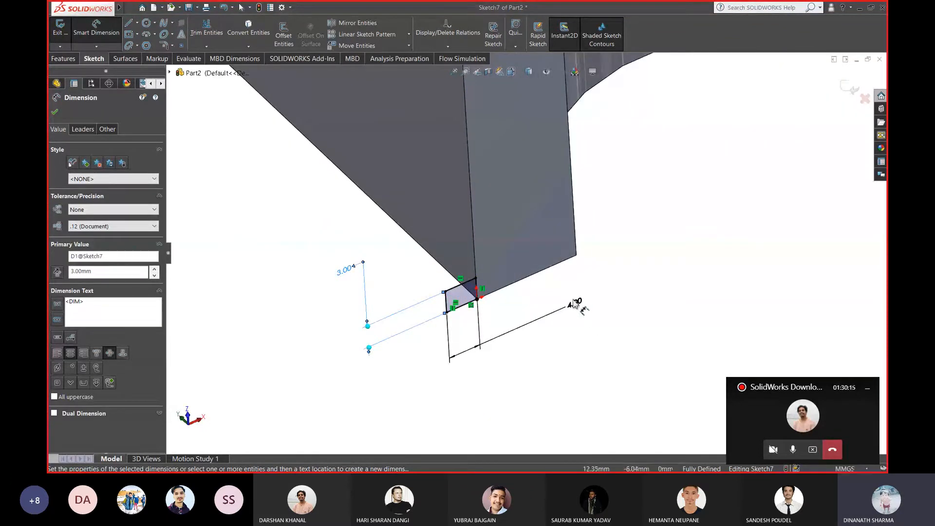
{"action": "left_click", "coordinate": [536, 316]}
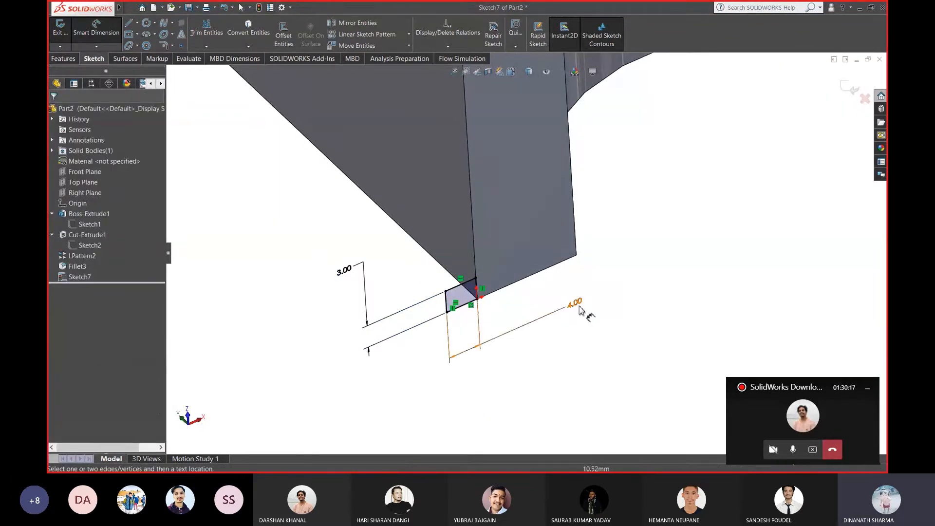
{"action": "left_click_drag", "start_coordinate": [580, 310], "coordinate": [534, 323]}
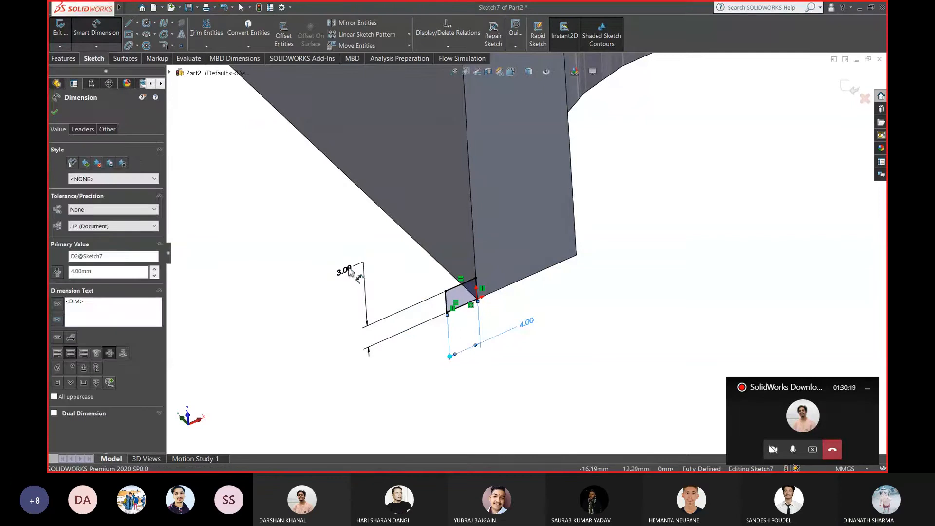
{"action": "left_click", "coordinate": [368, 257]}
{"action": "left_click", "coordinate": [336, 269]}
{"action": "left_click_drag", "start_coordinate": [336, 270], "coordinate": [375, 262]}
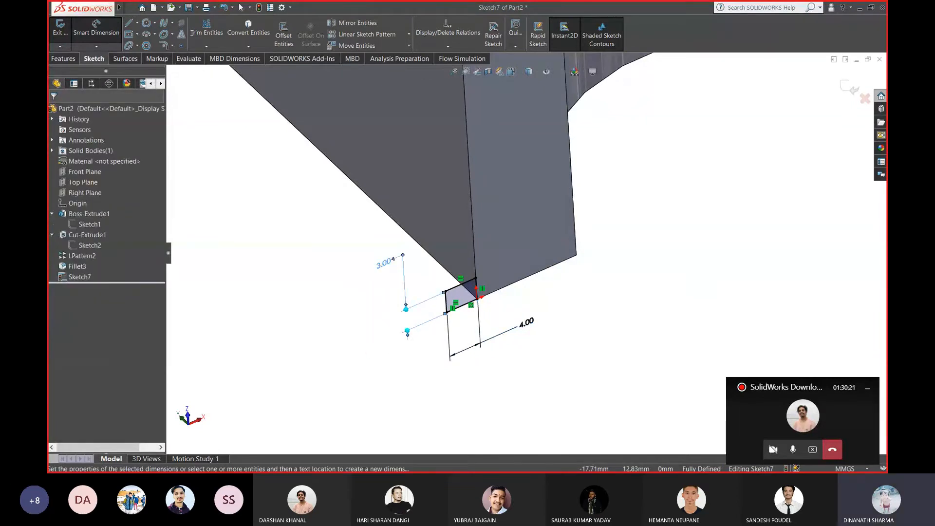
{"action": "left_click", "coordinate": [538, 362]}
{"action": "scroll", "coordinate": [538, 351], "scroll_direction": "up", "scroll_amount": 3}
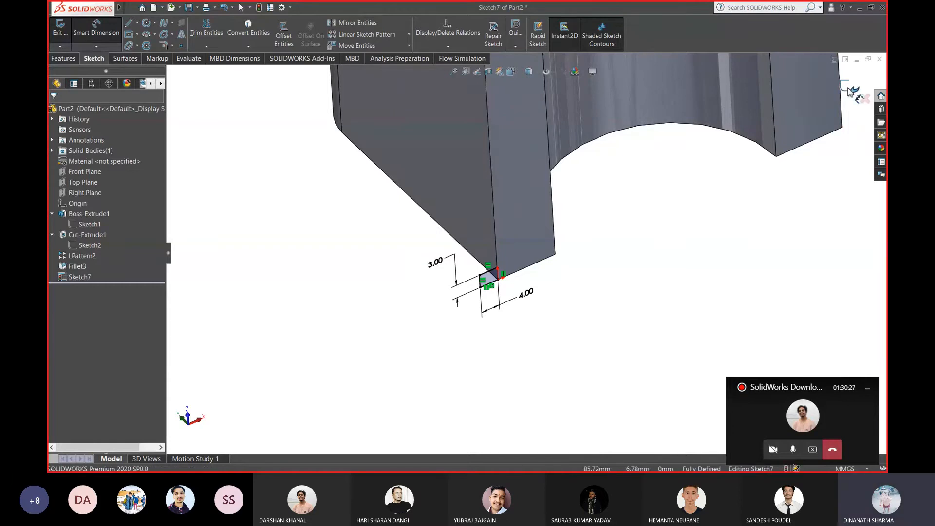
{"action": "left_click", "coordinate": [850, 90]}
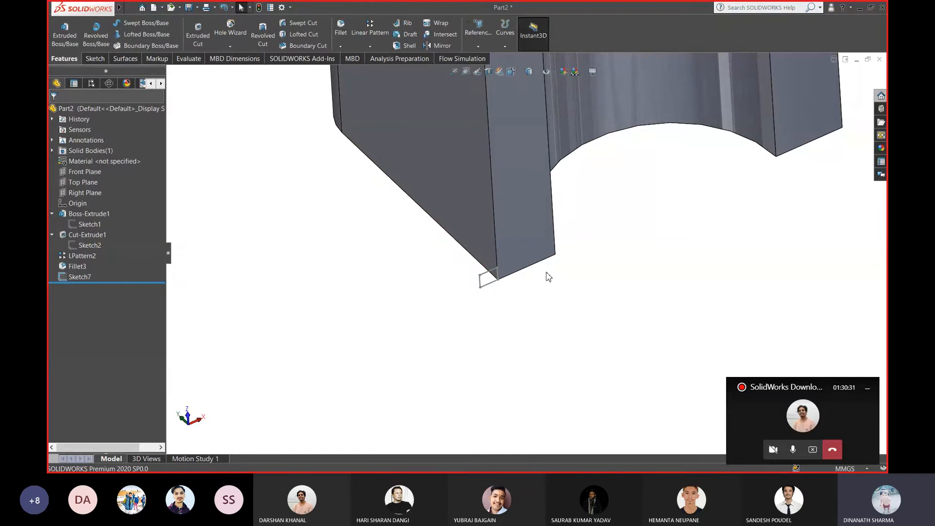
Open a new sketch on the block's lower profile face outlined by the semicircular cutouts
{"action": "middle_click_drag", "start_coordinate": [544, 251], "coordinate": [510, 65]}
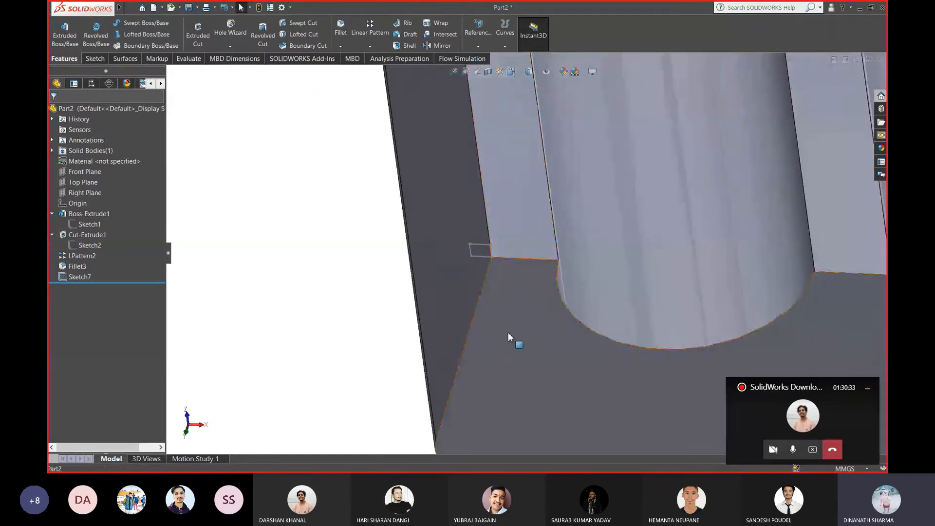
{"action": "left_click", "coordinate": [509, 334]}
{"action": "scroll", "coordinate": [570, 341], "scroll_direction": "up", "scroll_amount": 9}
{"action": "scroll", "coordinate": [603, 288], "scroll_direction": "down", "scroll_amount": 6}
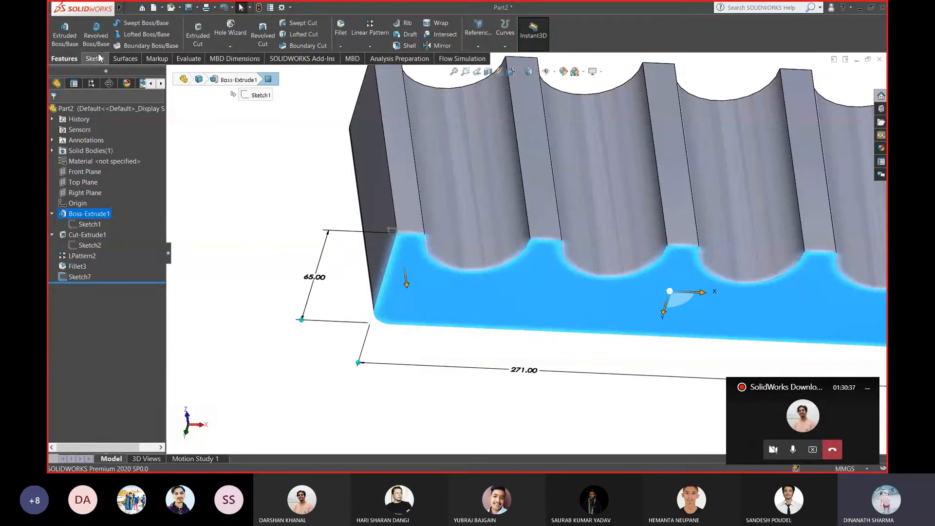
{"action": "right_click", "coordinate": [552, 296]}
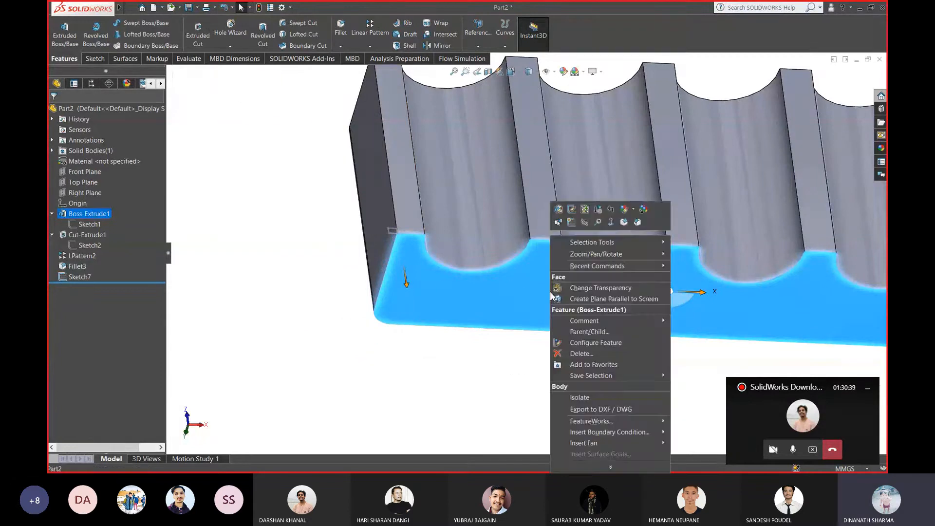
{"action": "left_click", "coordinate": [572, 223]}
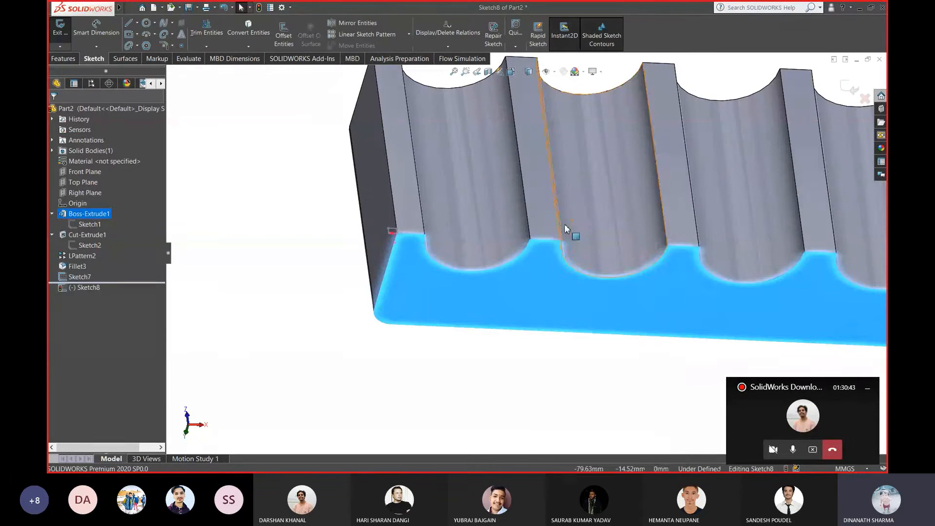
Convert the lower face's two end edges, rounded corners and long outer edge into sketch entities, then exit the sketch
{"action": "left_click", "coordinate": [311, 293]}
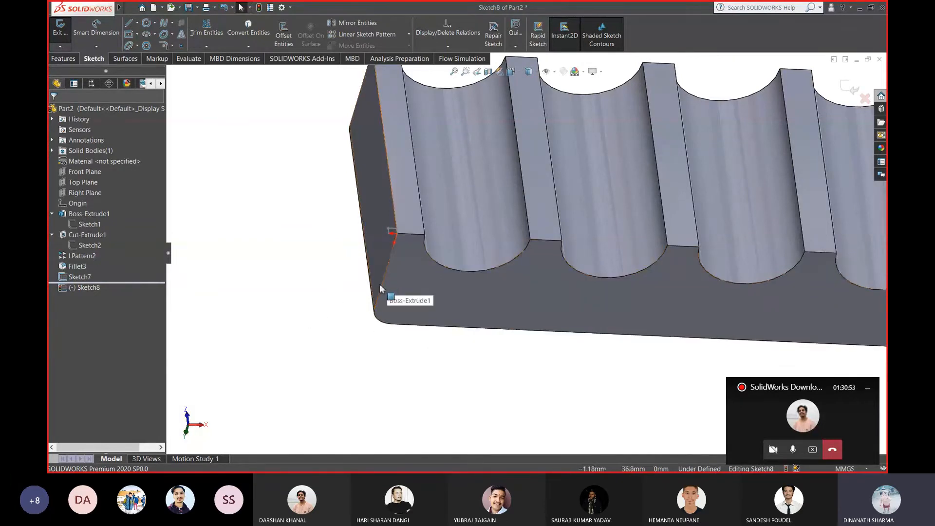
{"action": "left_click", "coordinate": [384, 273]}
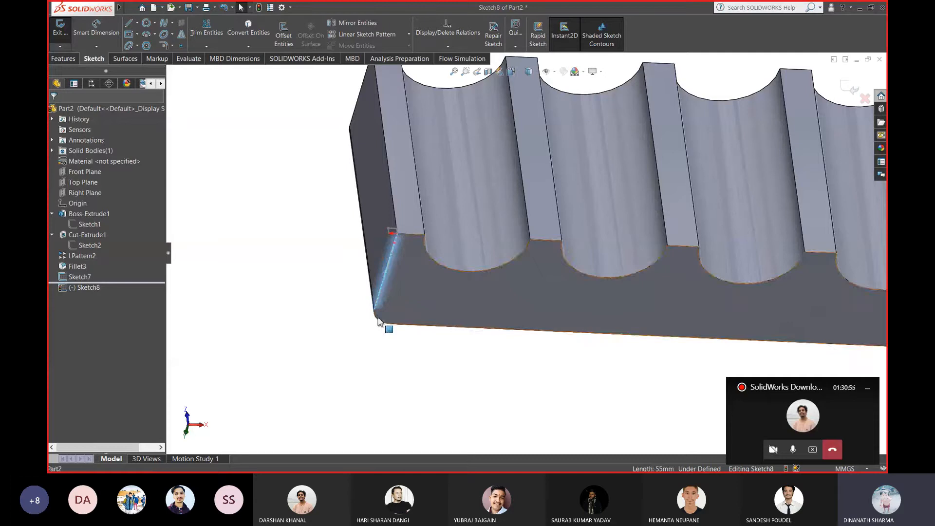
{"action": "left_click", "coordinate": [416, 325], "text": "ctrl"}
{"action": "scroll", "coordinate": [790, 326], "scroll_direction": "up", "scroll_amount": 5}
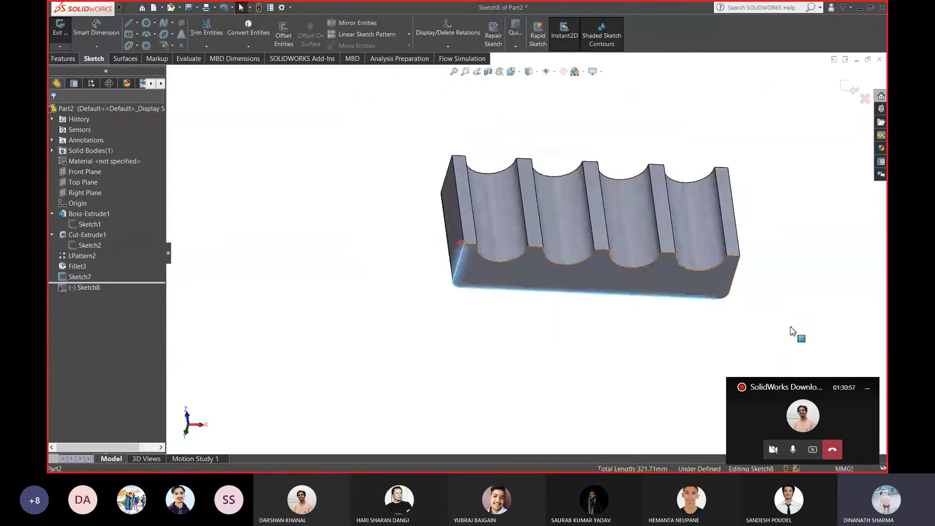
{"action": "scroll", "coordinate": [640, 280], "scroll_direction": "down", "scroll_amount": 3}
{"action": "scroll", "coordinate": [642, 284], "scroll_direction": "down", "scroll_amount": 4}
{"action": "left_click", "coordinate": [599, 302], "text": "ctrl"}
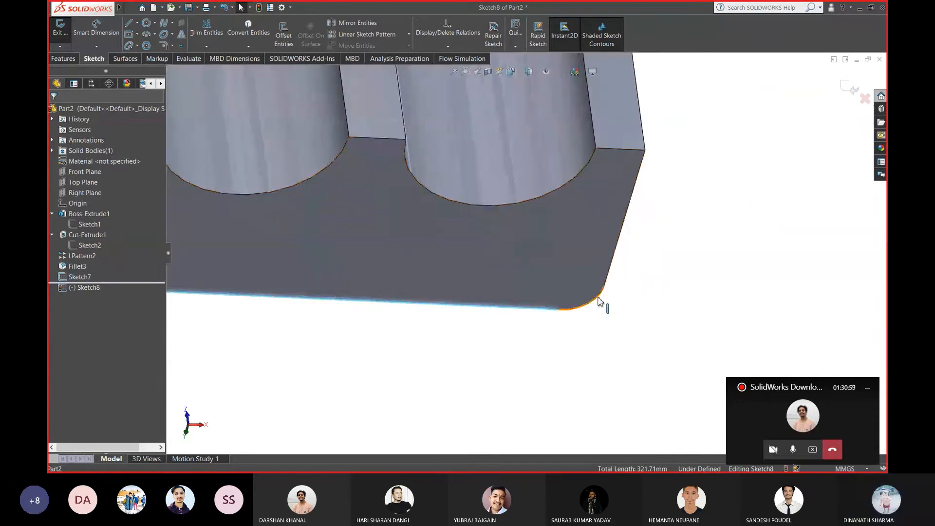
{"action": "left_click", "coordinate": [612, 265], "text": "ctrl"}
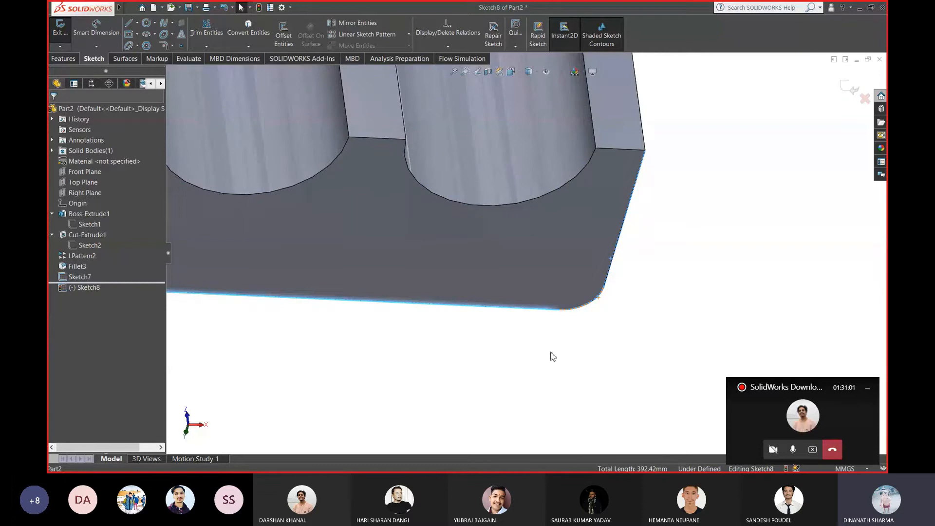
{"action": "scroll", "coordinate": [553, 355], "scroll_direction": "up", "scroll_amount": 5}
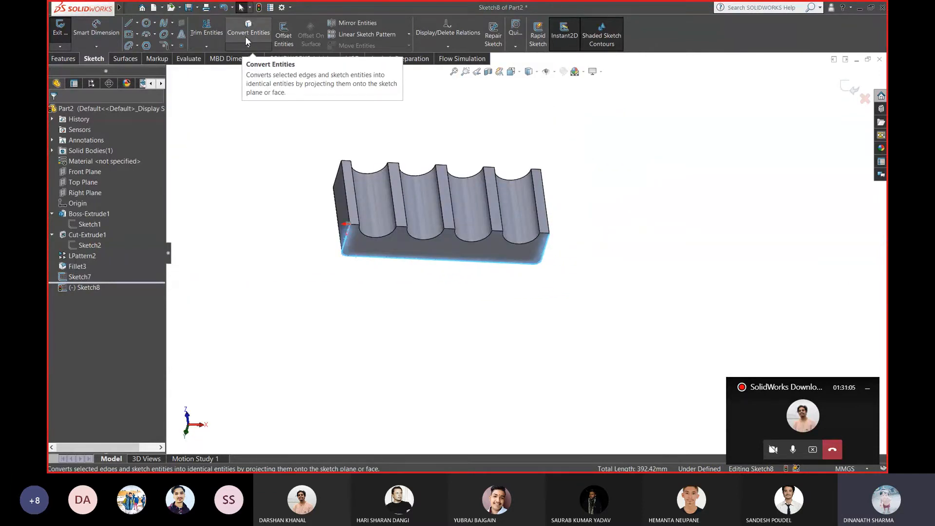
{"action": "left_click", "coordinate": [247, 34]}
{"action": "mouse_move", "coordinate": [263, 242]}
{"action": "middle_mouse_down"}
{"action": "mouse_move", "coordinate": [417, 313]}
{"action": "mouse_move", "coordinate": [441, 274]}
{"action": "mouse_move", "coordinate": [428, 285]}
{"action": "middle_mouse_up"}
{"action": "scroll", "coordinate": [434, 284], "scroll_direction": "down", "scroll_amount": 3}
{"action": "scroll", "coordinate": [495, 280], "scroll_direction": "down", "scroll_amount": 3}
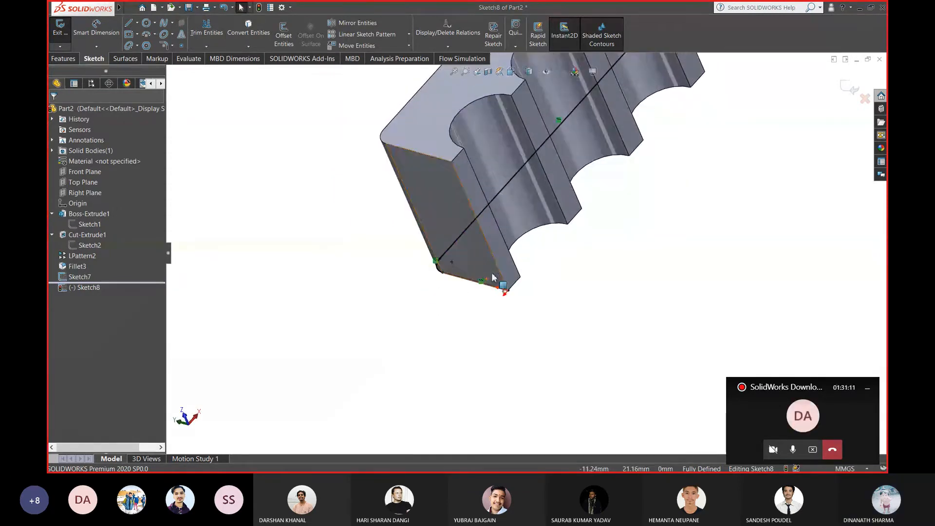
{"action": "scroll", "coordinate": [527, 243], "scroll_direction": "up", "scroll_amount": 6}
{"action": "scroll", "coordinate": [604, 137], "scroll_direction": "down", "scroll_amount": 4}
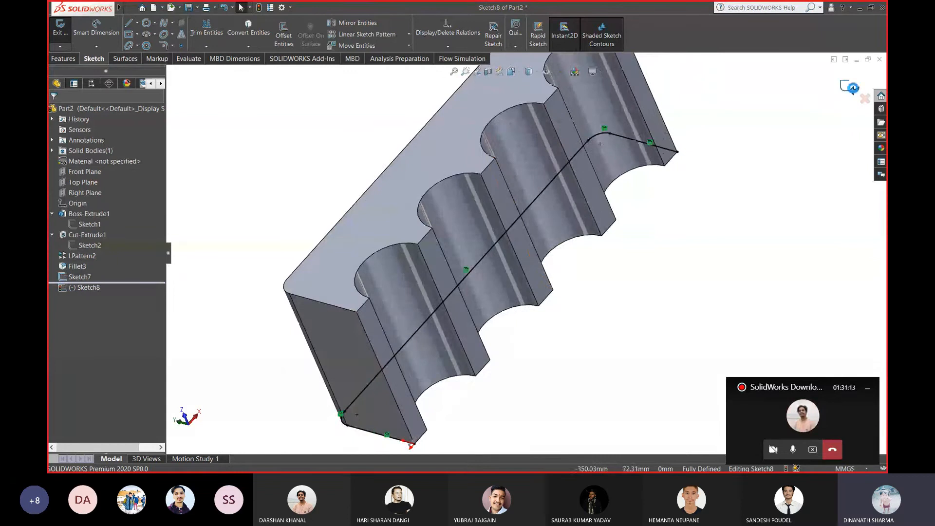
{"action": "left_click", "coordinate": [850, 88]}
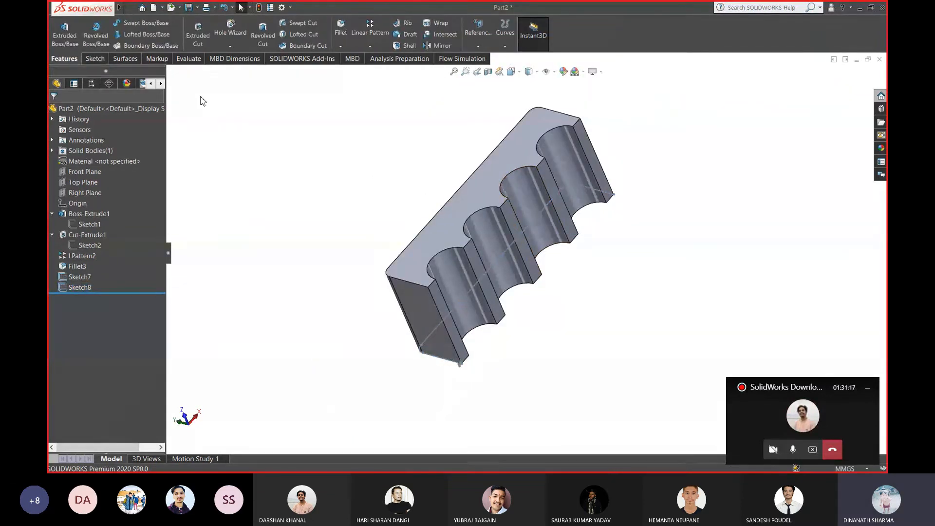
{"action": "left_click", "coordinate": [140, 26]}
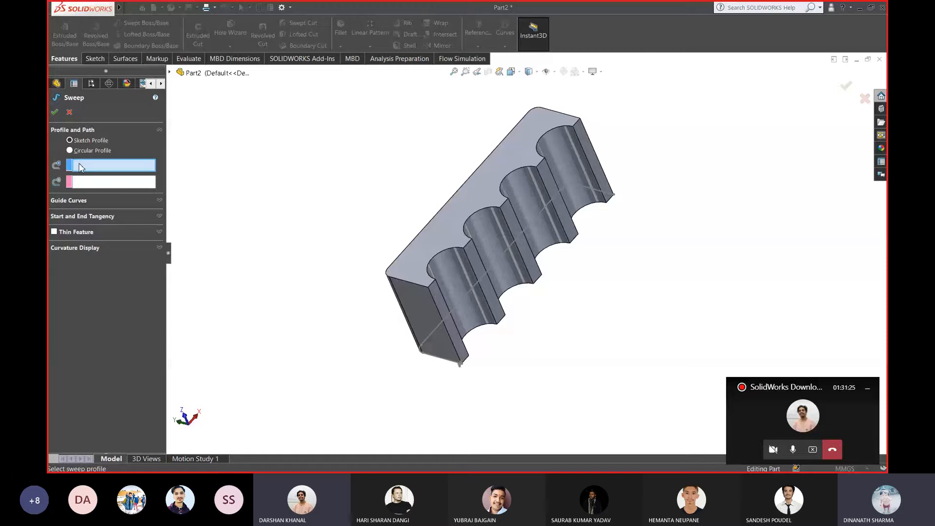
{"action": "scroll", "coordinate": [459, 349], "scroll_direction": "down", "scroll_amount": 4}
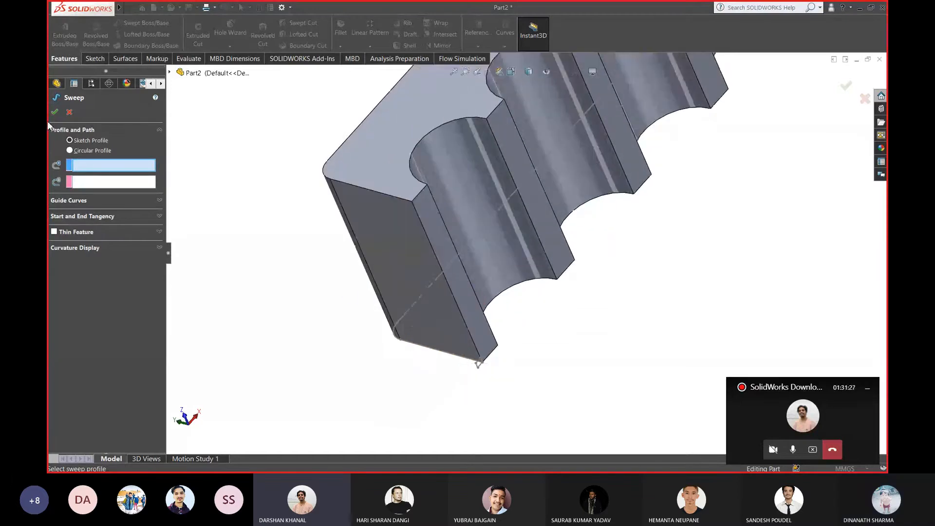
{"action": "left_click", "coordinate": [69, 112]}
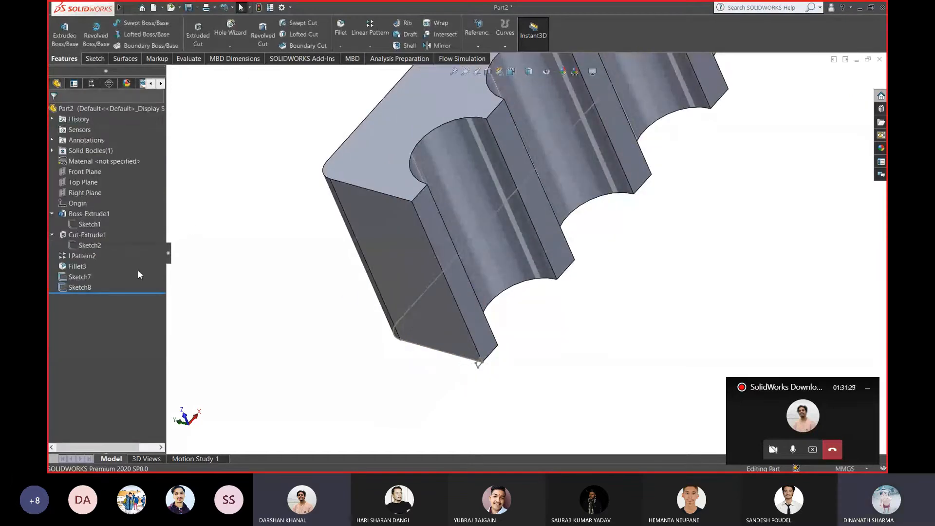
Delete the path sketch made from the converted lower-face edges, keeping the small rectangle profile sketch
{"action": "right_click", "coordinate": [88, 285]}
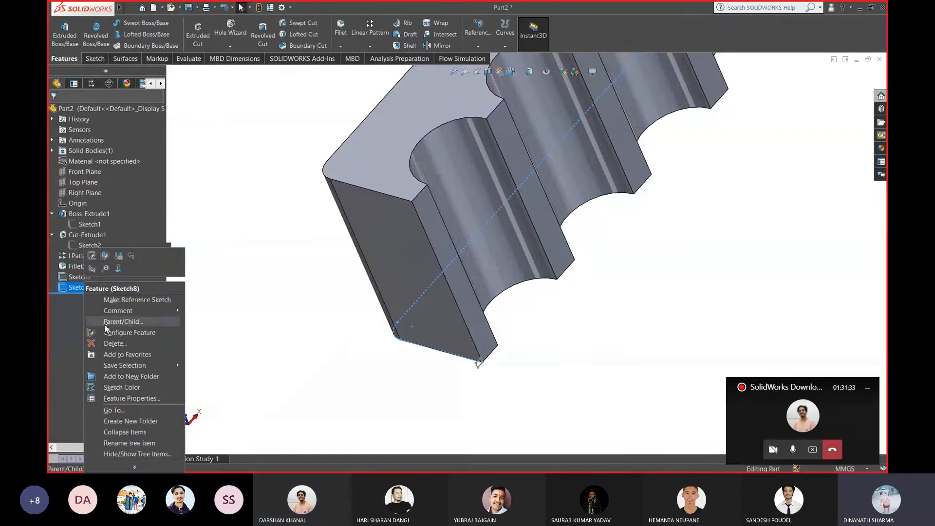
{"action": "left_click", "coordinate": [115, 344]}
{"action": "left_click", "coordinate": [532, 184]}
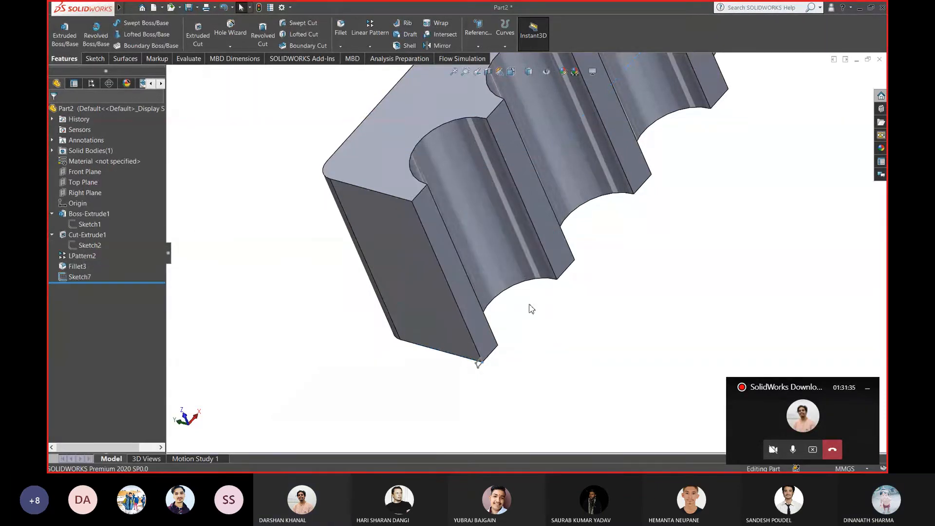
{"action": "mouse_move", "coordinate": [490, 325]}
{"action": "middle_mouse_down"}
{"action": "mouse_move", "coordinate": [499, 332]}
{"action": "mouse_move", "coordinate": [497, 318]}
{"action": "middle_mouse_up"}
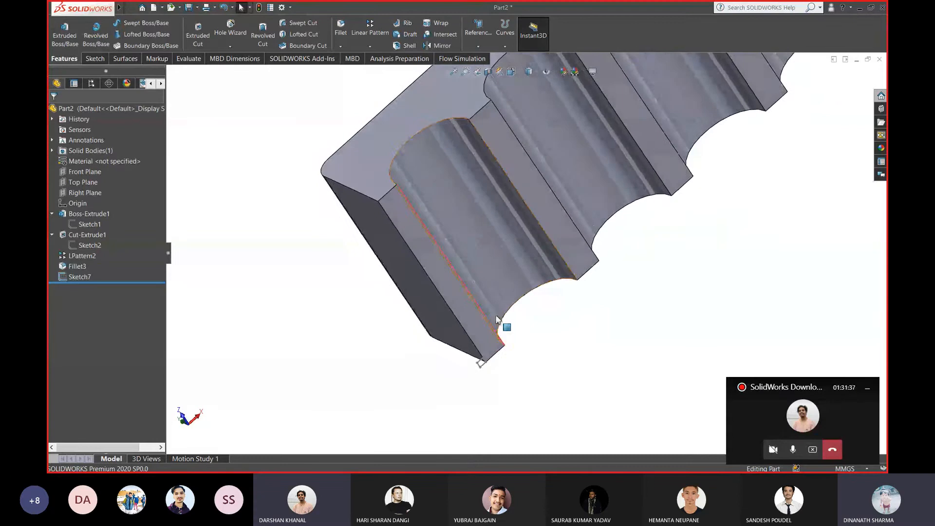
{"action": "scroll", "coordinate": [522, 270], "scroll_direction": "up", "scroll_amount": 3}
{"action": "scroll", "coordinate": [524, 270], "scroll_direction": "down", "scroll_amount": 4}
{"action": "scroll", "coordinate": [516, 280], "scroll_direction": "up", "scroll_amount": 3}
{"action": "scroll", "coordinate": [500, 306], "scroll_direction": "down", "scroll_amount": 4}
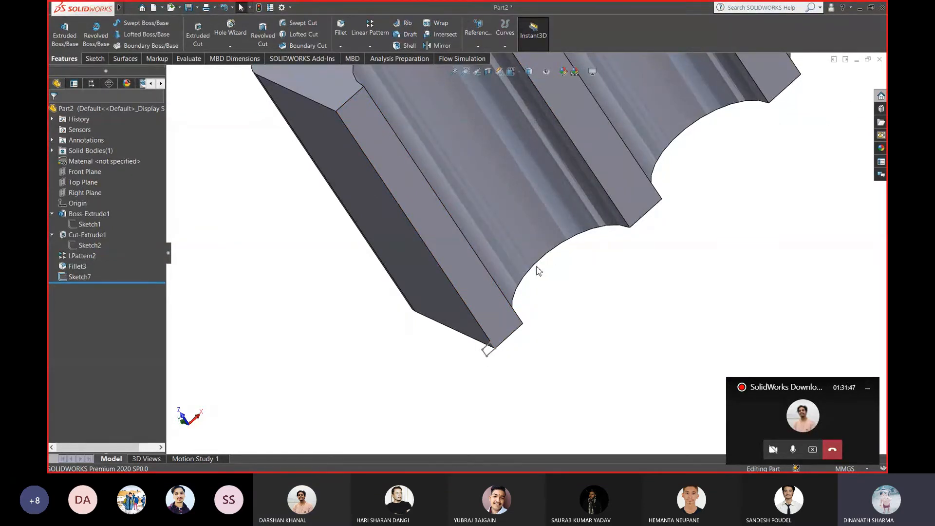
{"action": "middle_click_drag", "start_coordinate": [532, 267], "coordinate": [497, 157]}
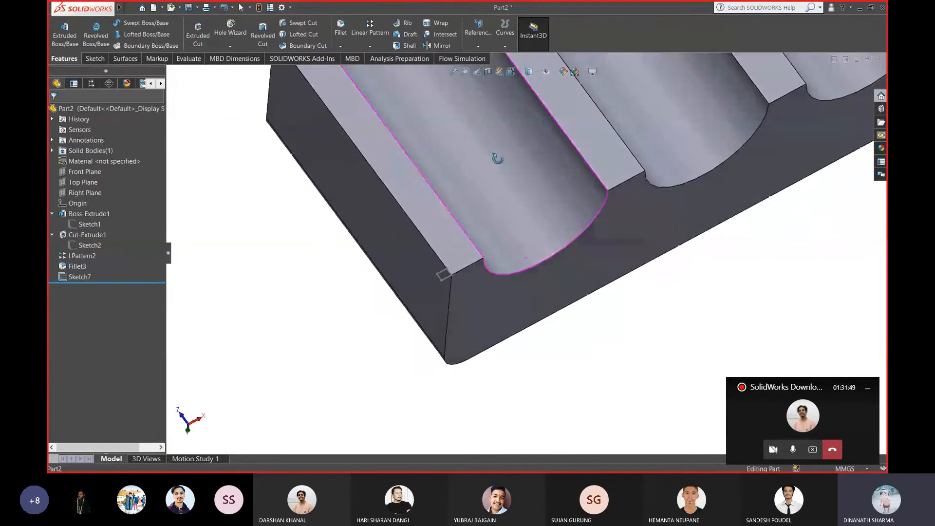
{"action": "left_click", "coordinate": [467, 305]}
{"action": "middle_click_drag", "start_coordinate": [662, 253], "coordinate": [550, 273]}
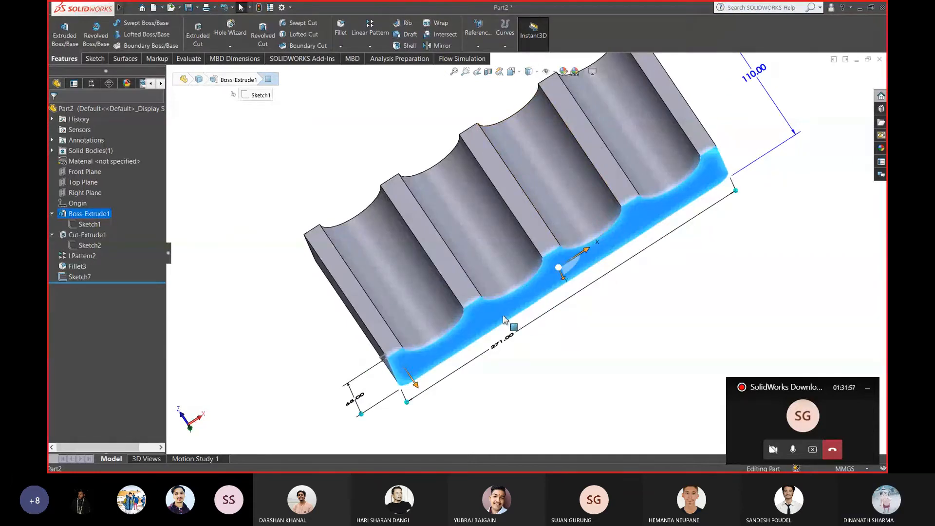
{"action": "right_click", "coordinate": [489, 319]}
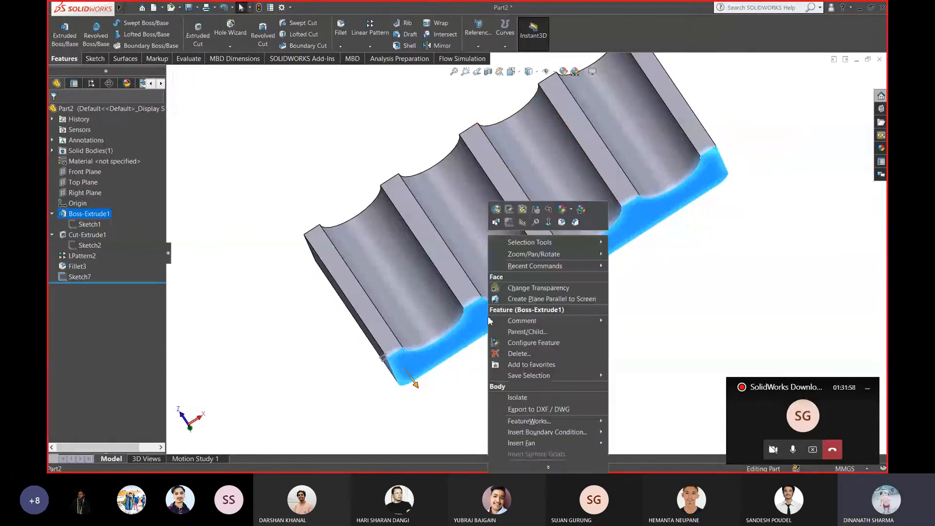
{"action": "left_click", "coordinate": [513, 221]}
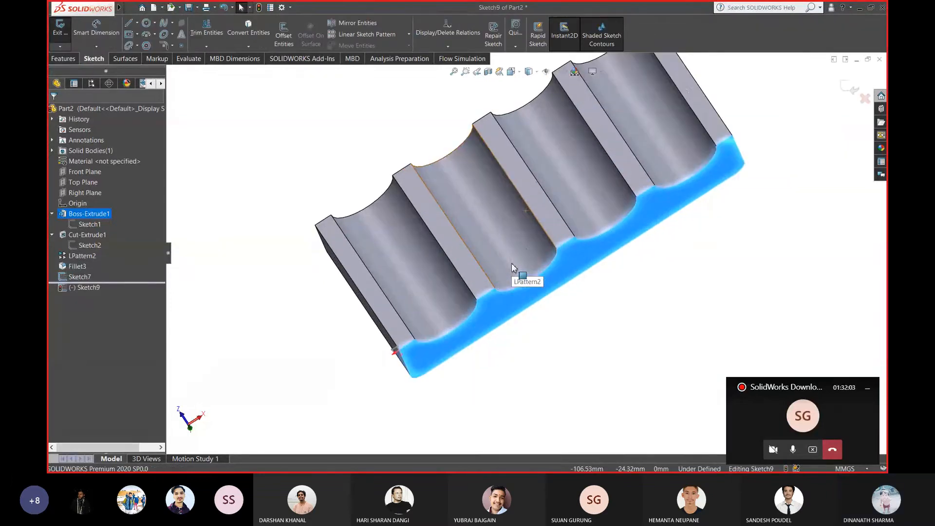
{"action": "middle_click_drag", "start_coordinate": [512, 264], "coordinate": [591, 328]}
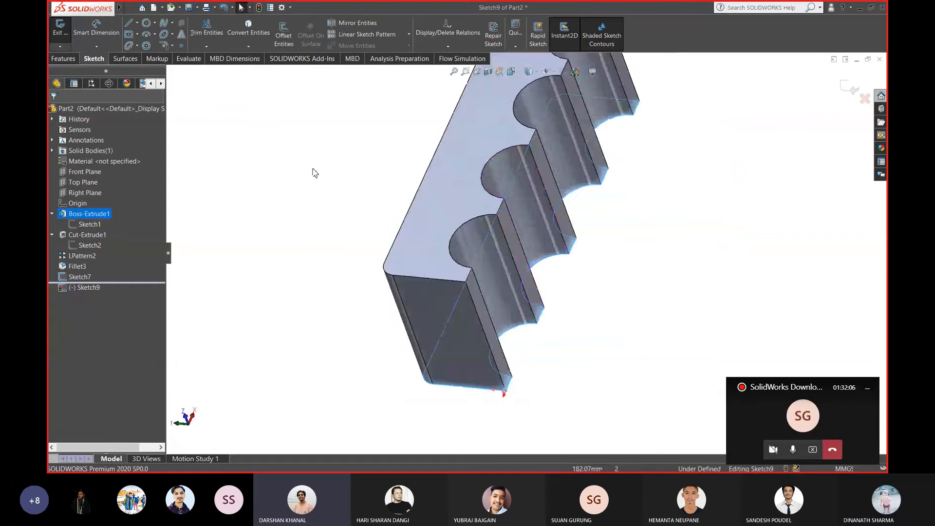
{"action": "key", "text": "ctrl+8"}
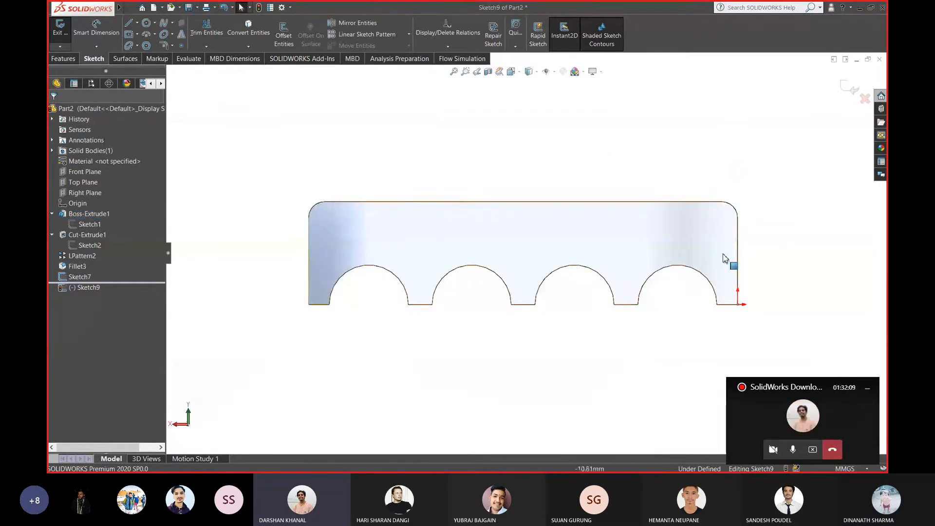
{"action": "mouse_move", "coordinate": [724, 259]}
{"action": "middle_mouse_down"}
{"action": "mouse_move", "coordinate": [547, 119]}
{"action": "mouse_move", "coordinate": [553, 62]}
{"action": "mouse_move", "coordinate": [580, 109]}
{"action": "mouse_move", "coordinate": [487, 312]}
{"action": "middle_mouse_up"}
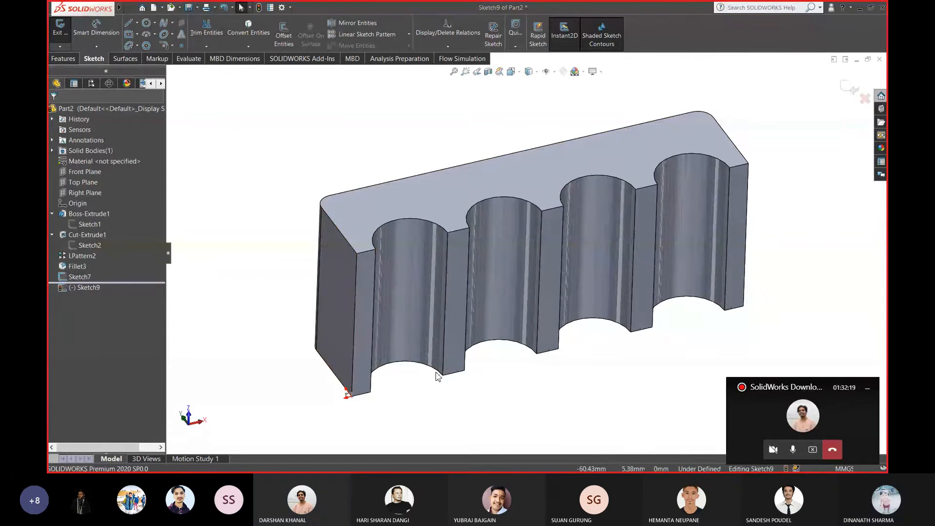
{"action": "scroll", "coordinate": [390, 374], "scroll_direction": "down", "scroll_amount": 5}
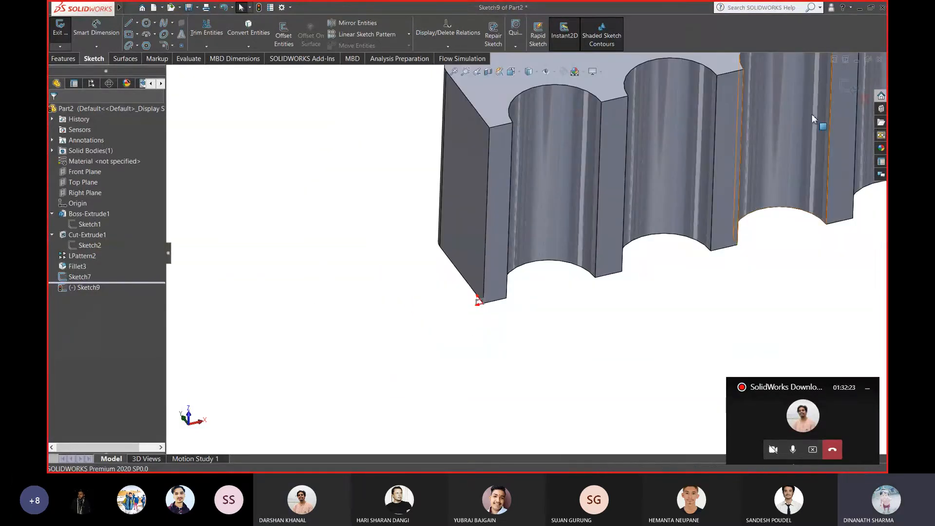
{"action": "left_click", "coordinate": [865, 97]}
Open a new sketch on the block's lower profile face and orient the view normal to it
{"action": "scroll", "coordinate": [485, 319], "scroll_direction": "down", "scroll_amount": 2}
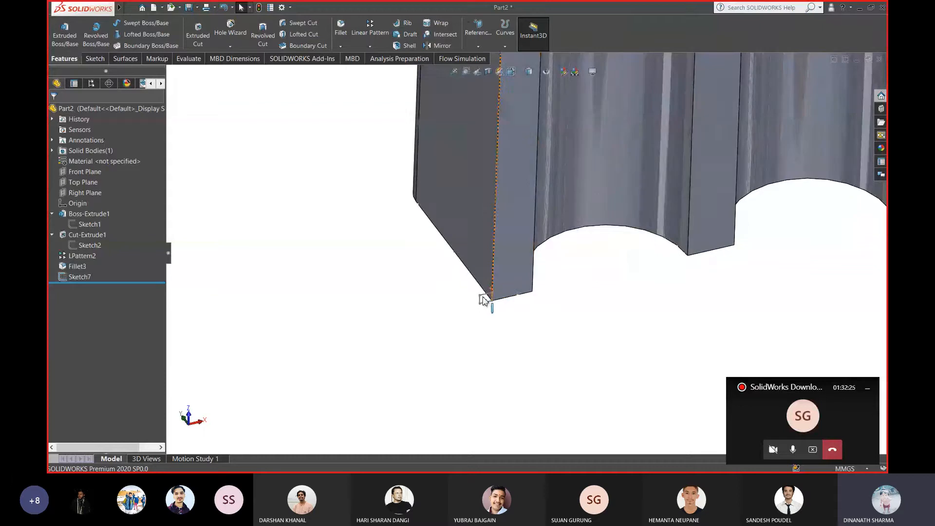
{"action": "middle_click_drag", "start_coordinate": [574, 278], "coordinate": [560, 95]}
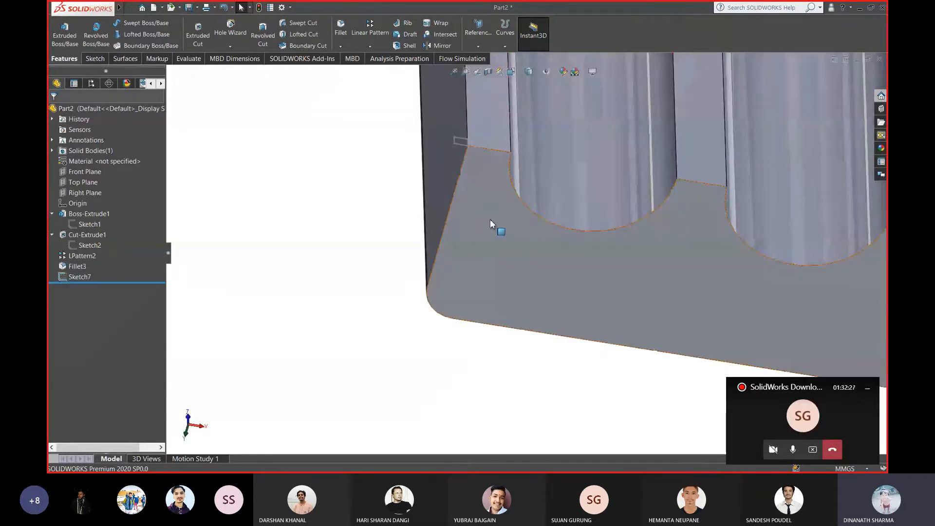
{"action": "scroll", "coordinate": [524, 245], "scroll_direction": "up", "scroll_amount": 3}
{"action": "left_click", "coordinate": [608, 268]}
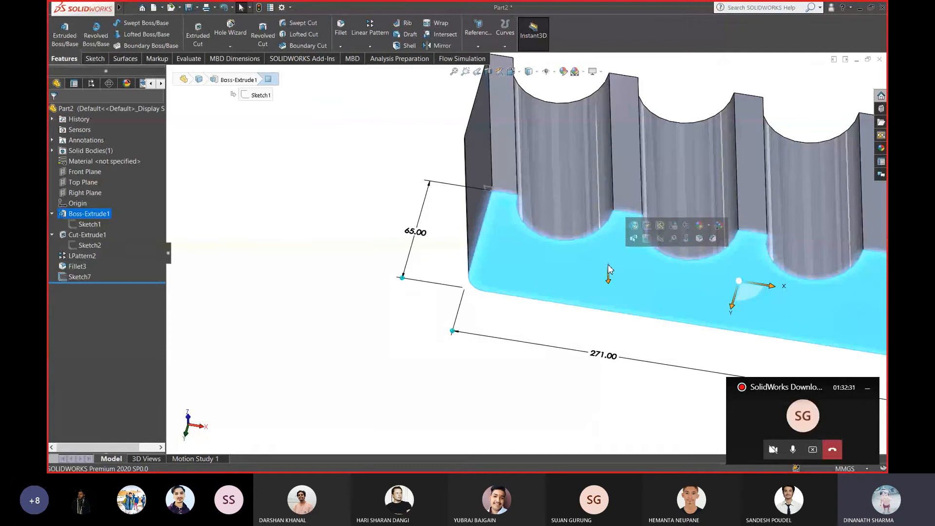
{"action": "left_click", "coordinate": [647, 238]}
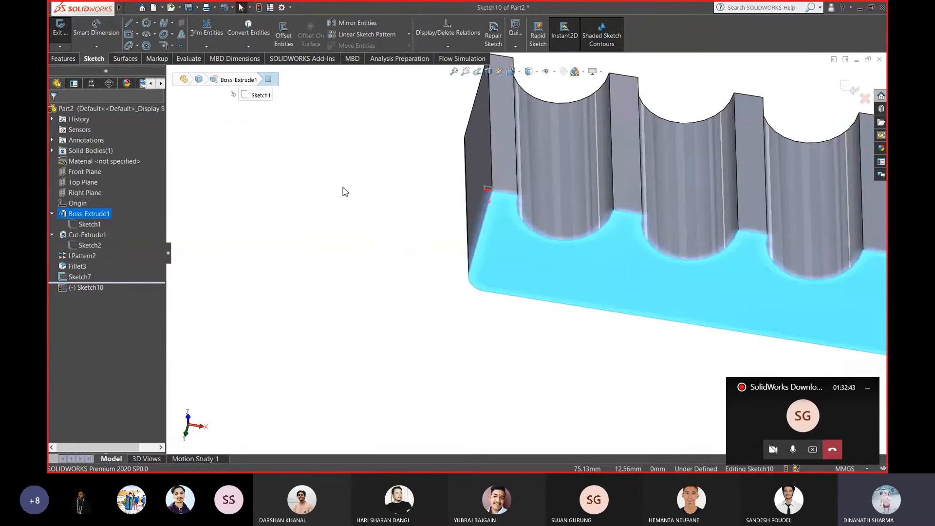
{"action": "key", "text": "space"}
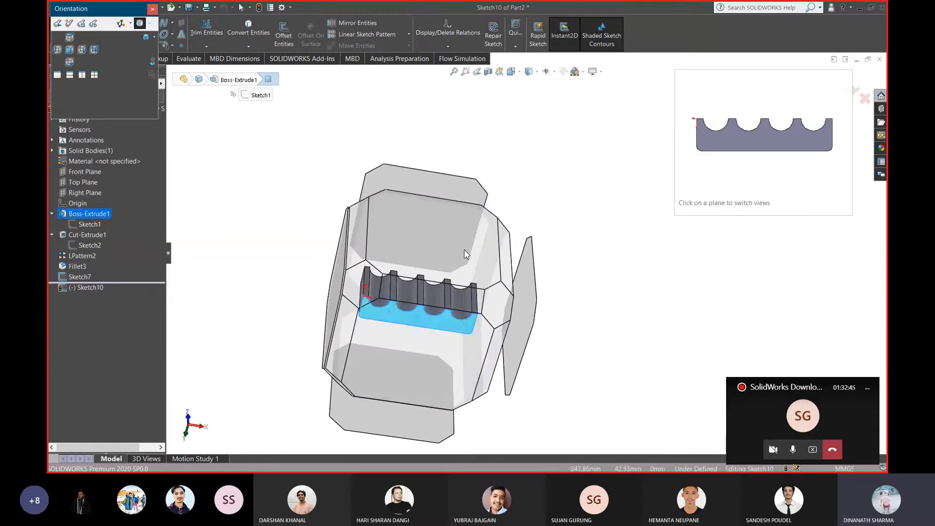
{"action": "left_click", "coordinate": [152, 65]}
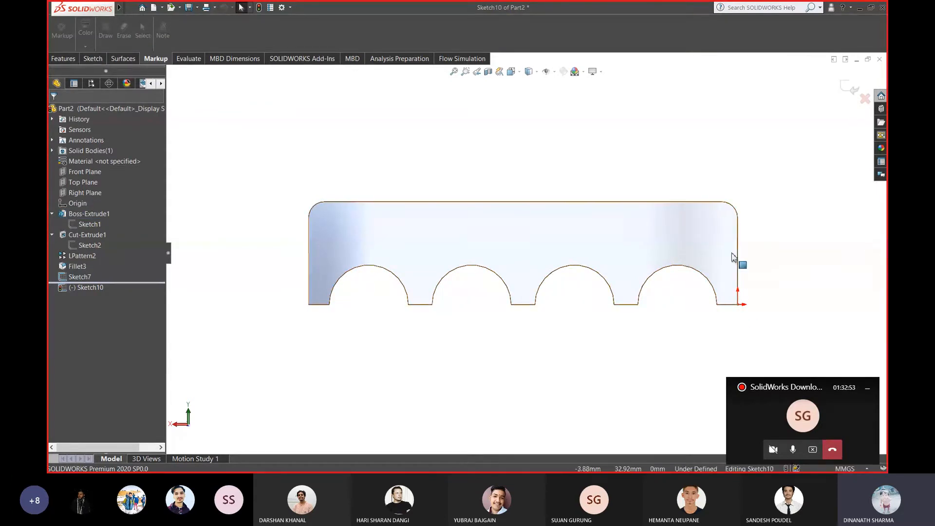
{"action": "left_click", "coordinate": [738, 217]}
{"action": "left_click", "coordinate": [734, 205], "text": "ctrl"}
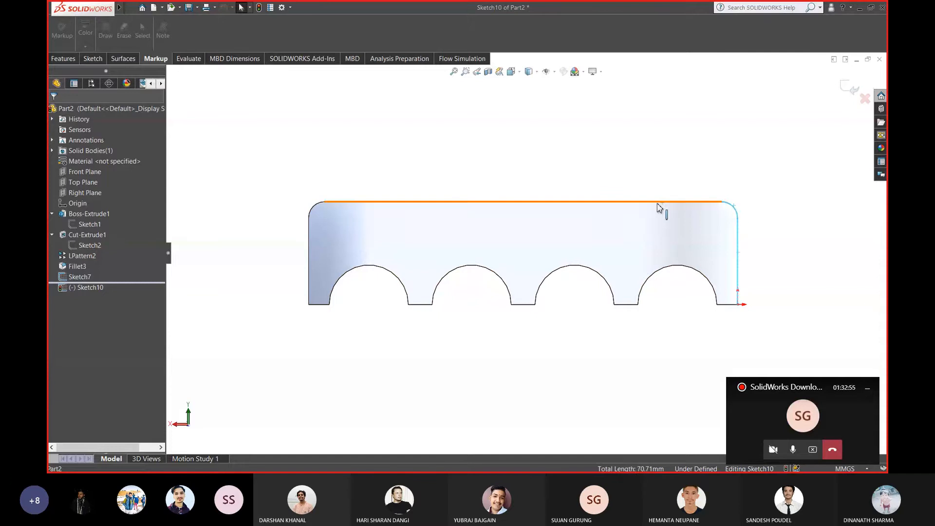
{"action": "left_click", "coordinate": [657, 202], "text": "ctrl"}
{"action": "left_click", "coordinate": [315, 207], "text": "ctrl"}
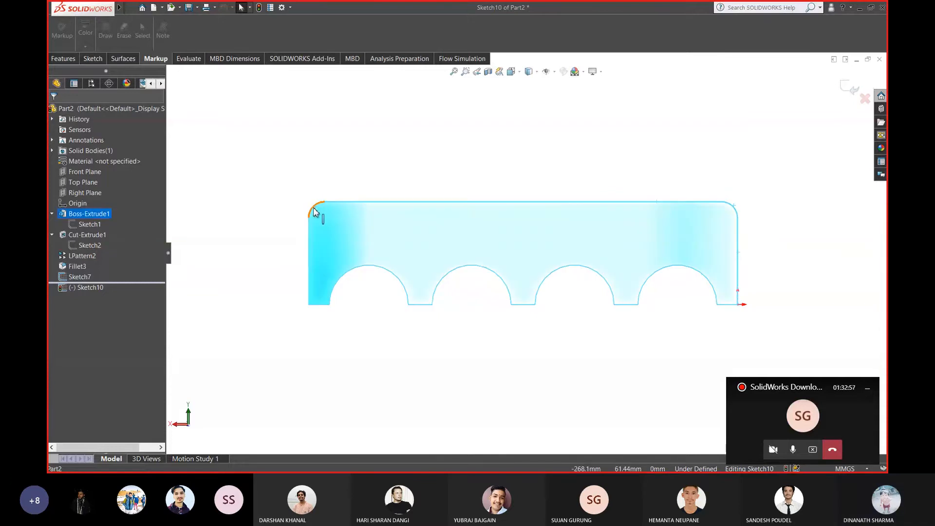
{"action": "left_click", "coordinate": [307, 245]}
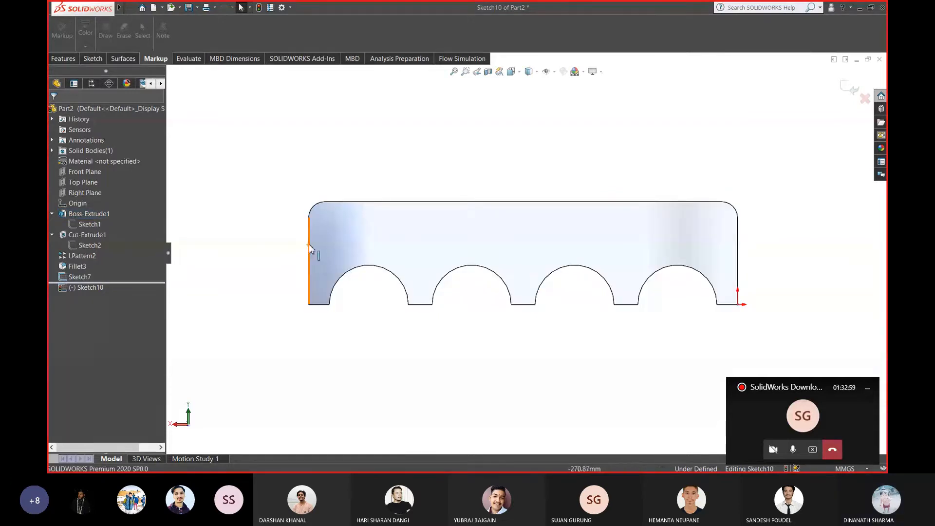
Convert the lower face's end edges, rounded corners and long outer edge into sketch entities for the sweep path
{"action": "left_click", "coordinate": [309, 245]}
{"action": "left_click", "coordinate": [315, 205], "text": "ctrl"}
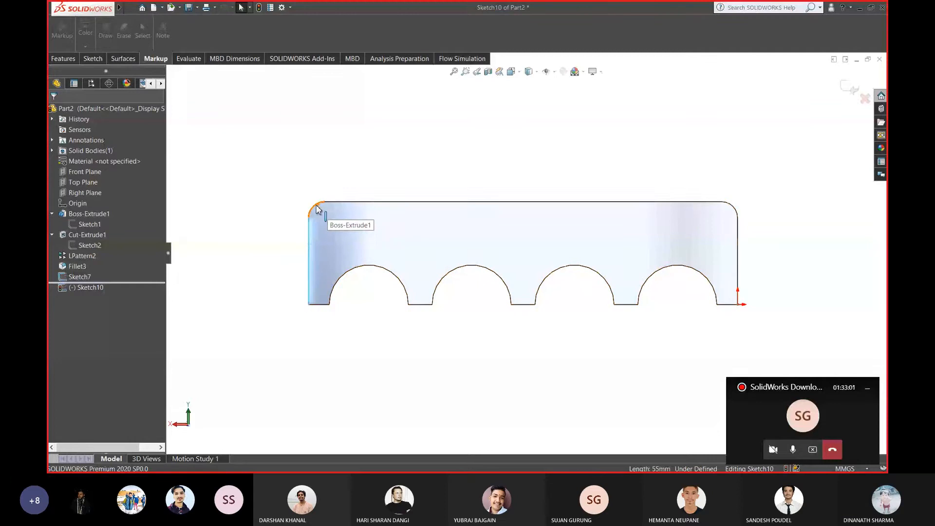
{"action": "left_click", "coordinate": [368, 209], "text": "ctrl"}
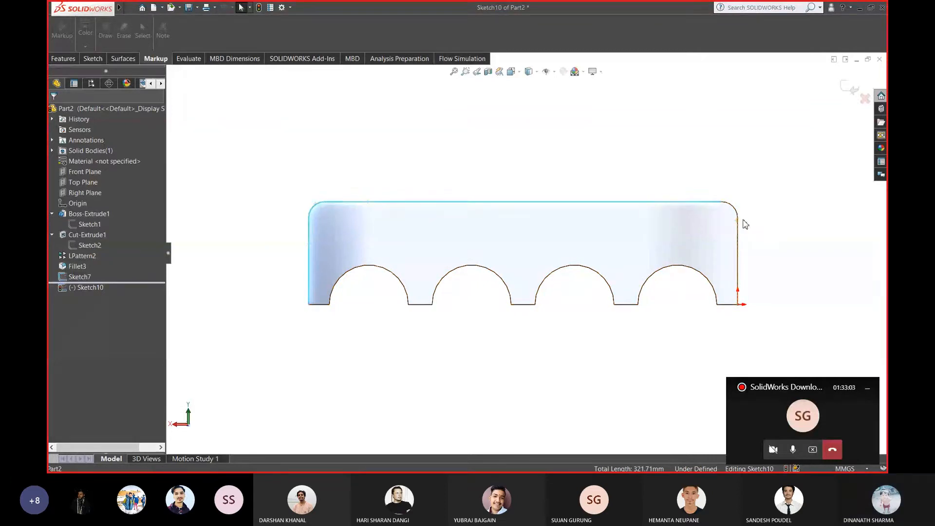
{"action": "left_click", "coordinate": [738, 242], "text": "ctrl"}
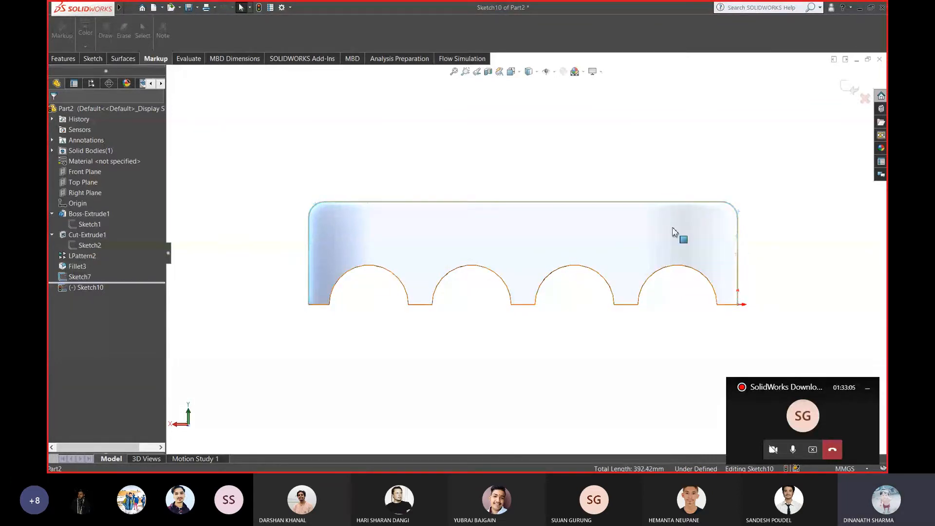
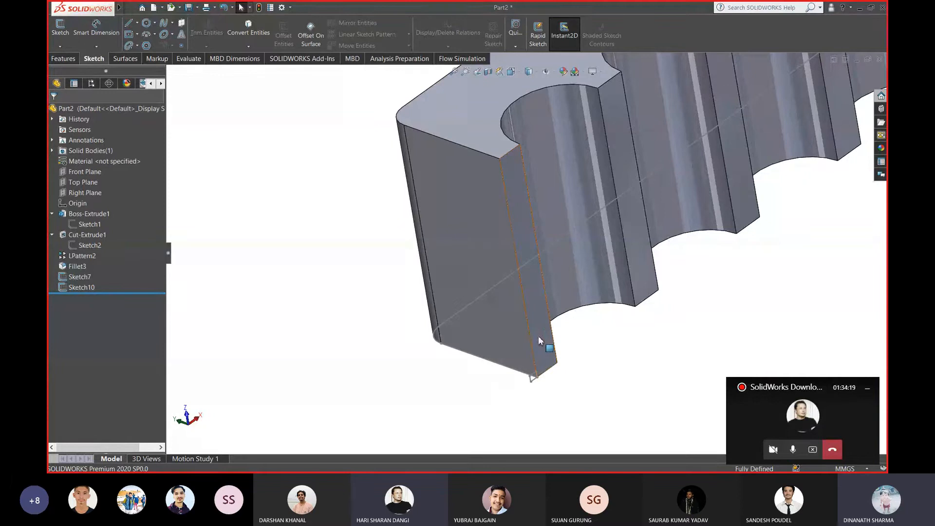
Sweep the small rectangle profile along the converted-edge path to form the lip around the block's lower edges
{"action": "scroll", "coordinate": [544, 333], "scroll_direction": "down", "scroll_amount": 2}
{"action": "scroll", "coordinate": [545, 332], "scroll_direction": "up", "scroll_amount": 3}
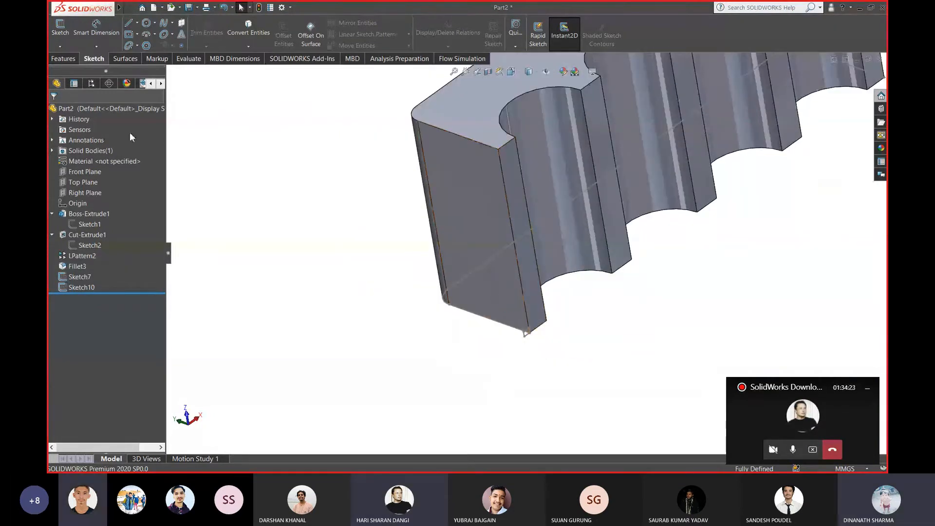
{"action": "left_click", "coordinate": [64, 59]}
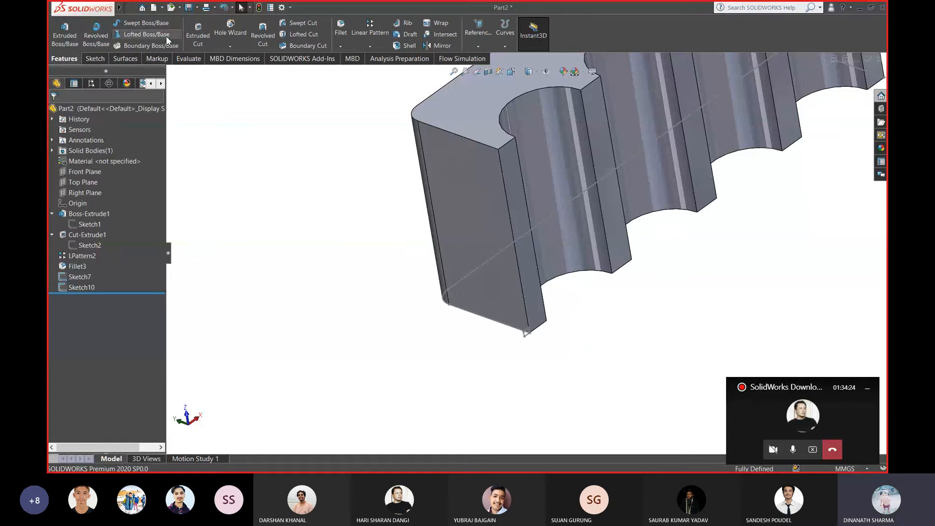
{"action": "left_click", "coordinate": [146, 23]}
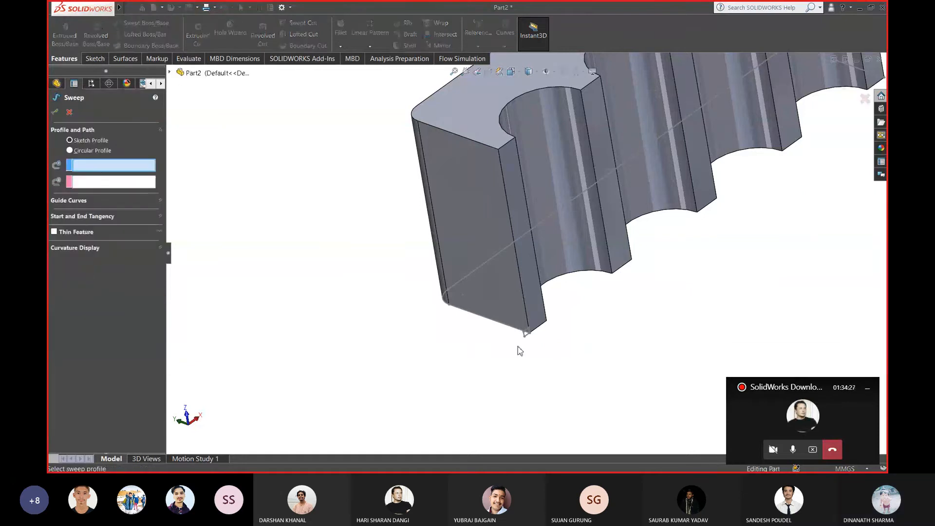
{"action": "left_click", "coordinate": [526, 336]}
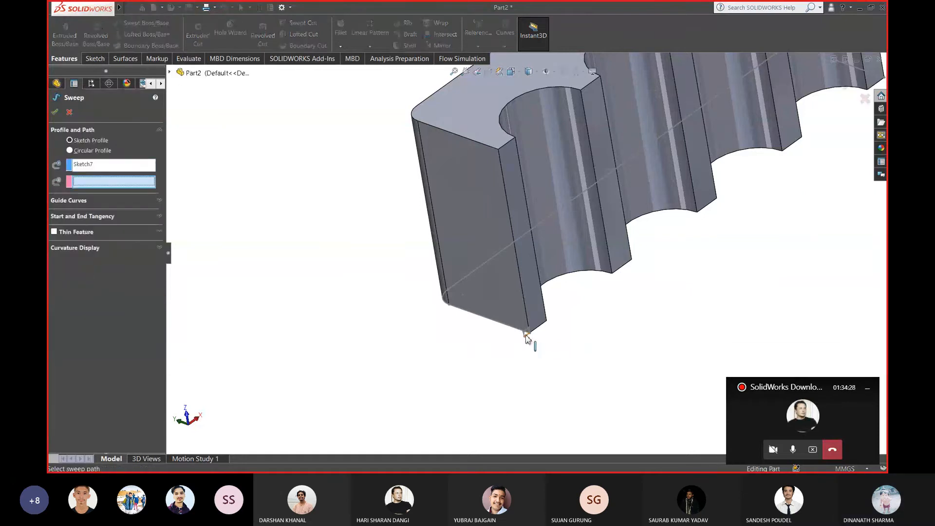
{"action": "left_click", "coordinate": [488, 324]}
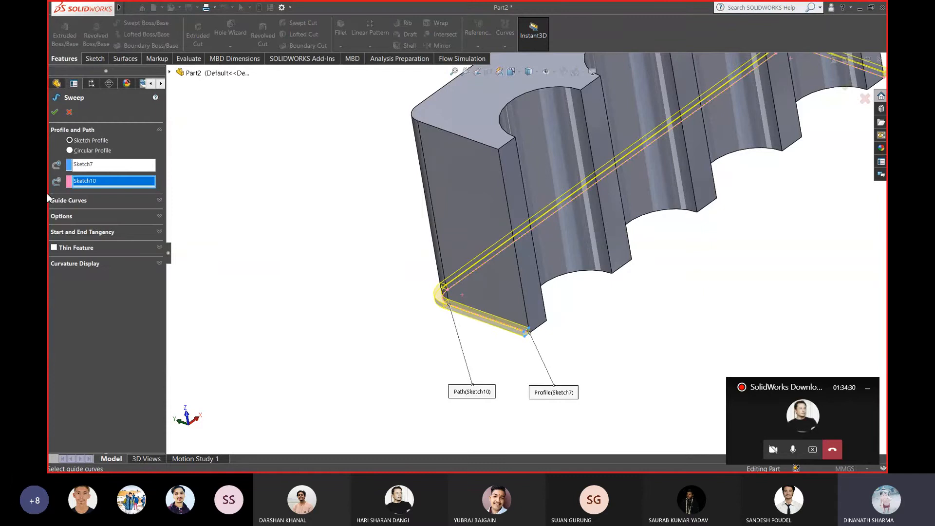
{"action": "left_click", "coordinate": [54, 112]}
{"action": "middle_click_drag", "start_coordinate": [382, 321], "coordinate": [584, 293]}
{"action": "scroll", "coordinate": [560, 221], "scroll_direction": "up", "scroll_amount": 2}
{"action": "scroll", "coordinate": [560, 219], "scroll_direction": "down", "scroll_amount": 5}
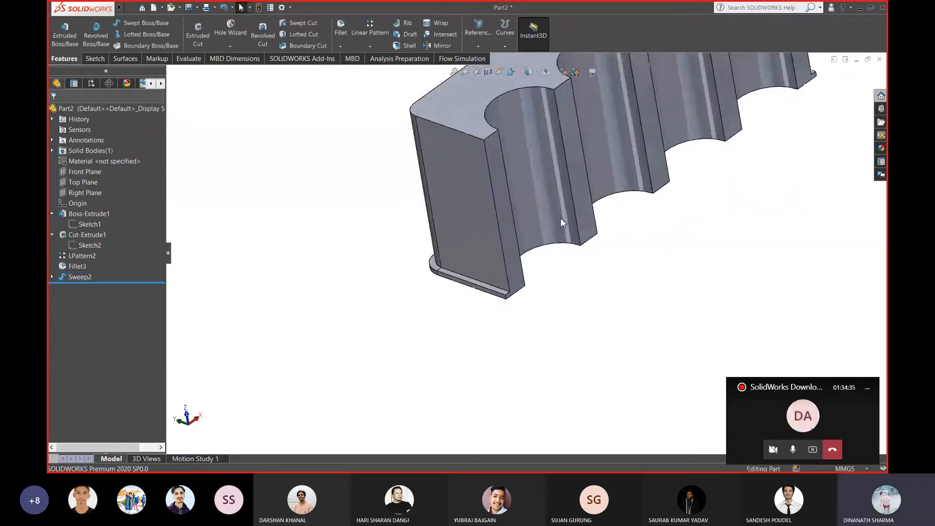
{"action": "middle_click_drag", "start_coordinate": [560, 223], "coordinate": [490, 253]}
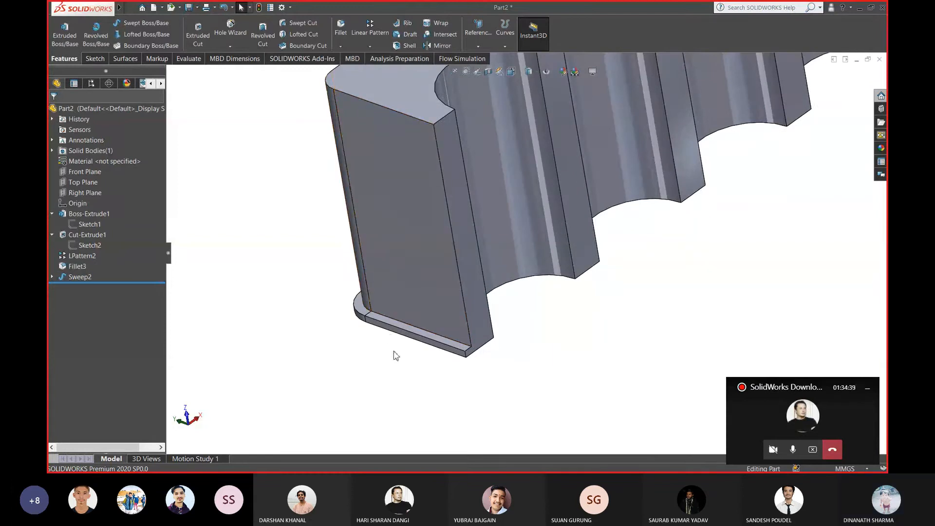
Set up a linear pattern of the lip sweep along the block's end-face corner edge with 7 mm spacing
{"action": "left_click", "coordinate": [372, 40]}
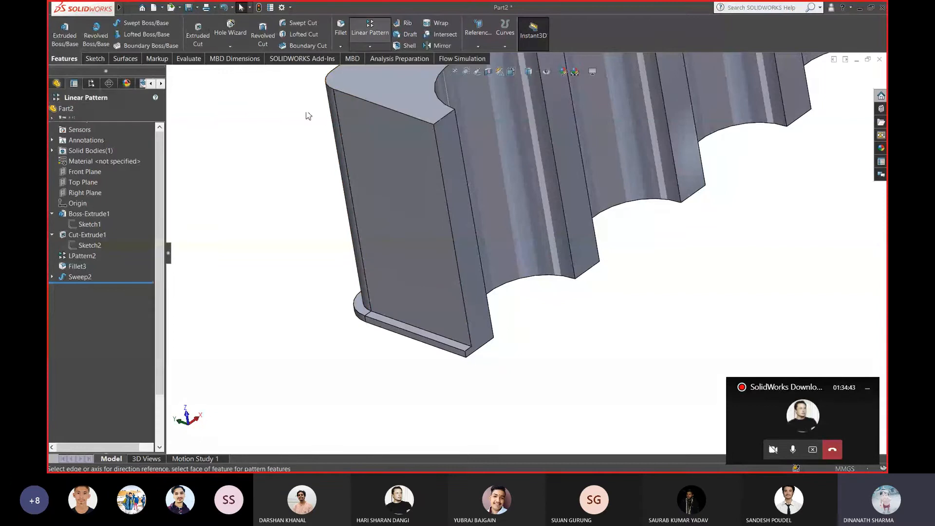
{"action": "left_click", "coordinate": [455, 252]}
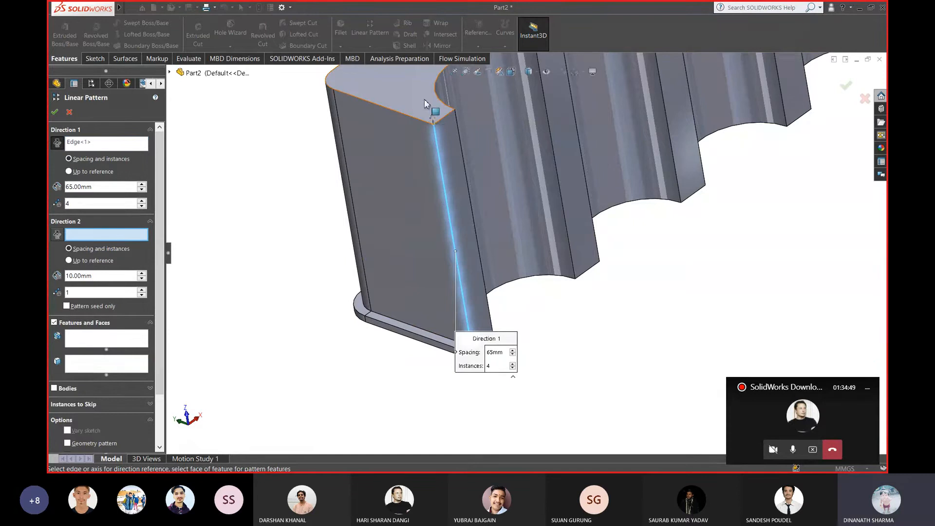
{"action": "left_click", "coordinate": [100, 341]}
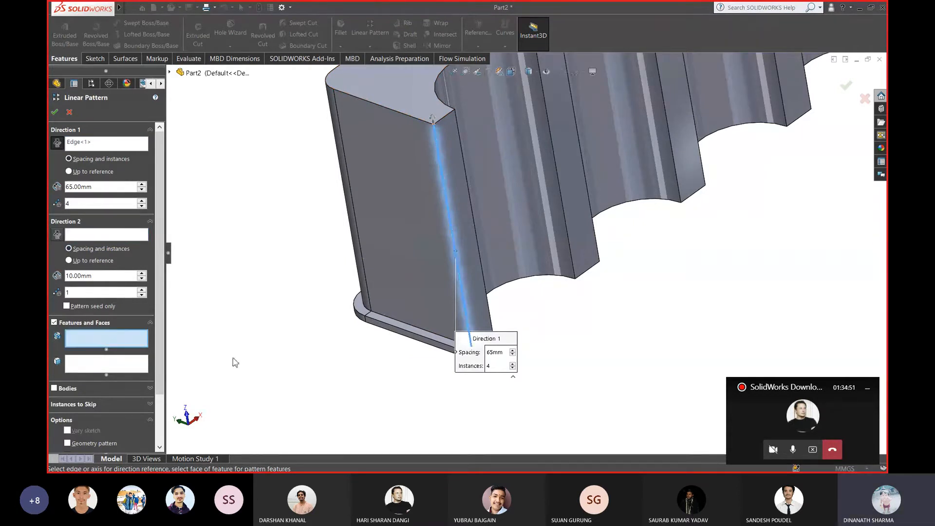
{"action": "left_click", "coordinate": [413, 340]}
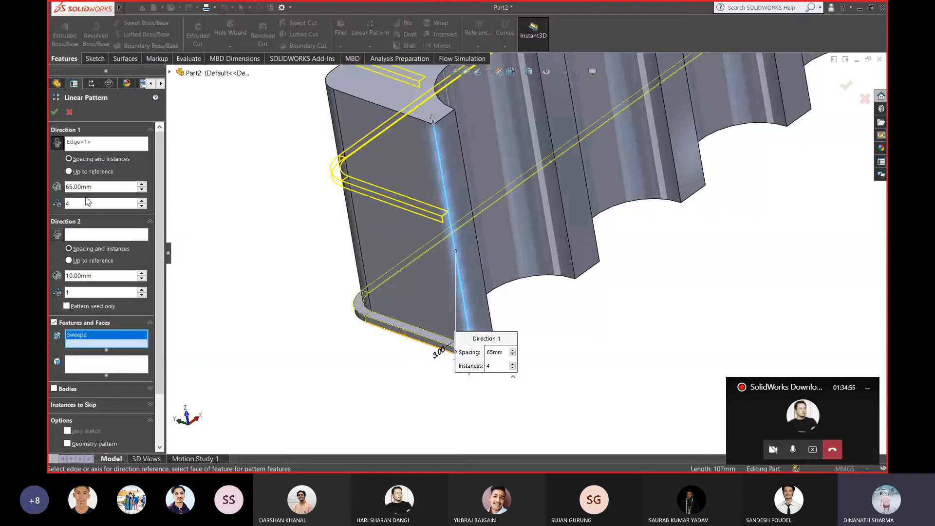
{"action": "double_click", "coordinate": [73, 186]}
{"action": "type", "text": "7"}
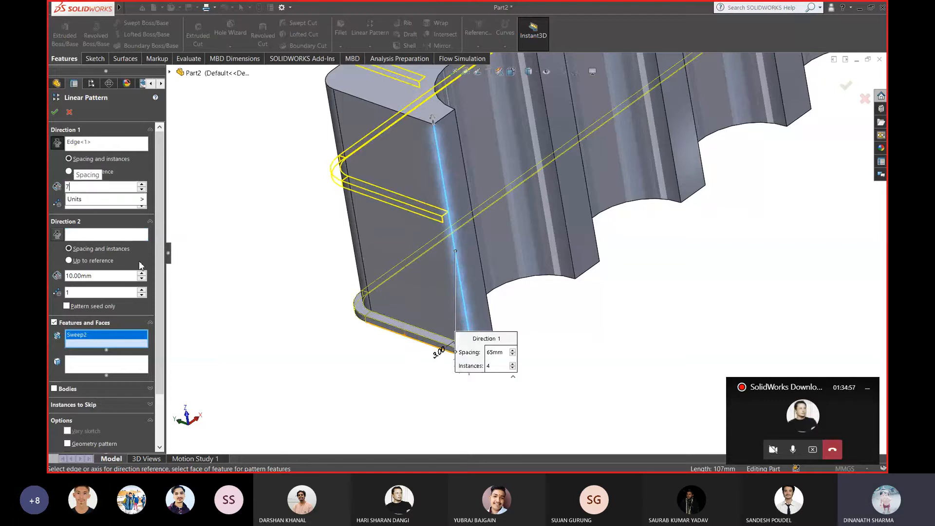
{"action": "key", "text": "Return"}
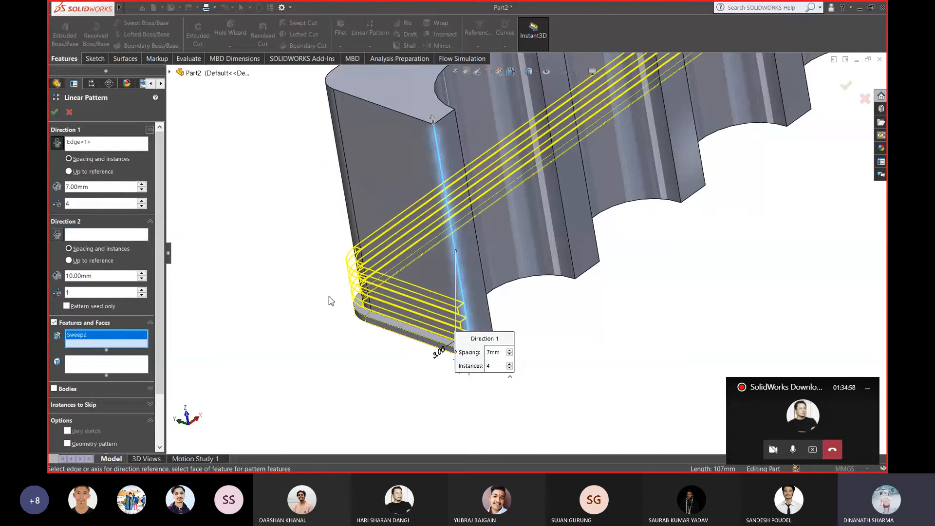
Set the lip pattern to 15 instances and create it
{"action": "left_click_drag", "start_coordinate": [79, 203], "coordinate": [48, 210]}
{"action": "left_click", "coordinate": [79, 204]}
{"action": "type", "text": "15"}
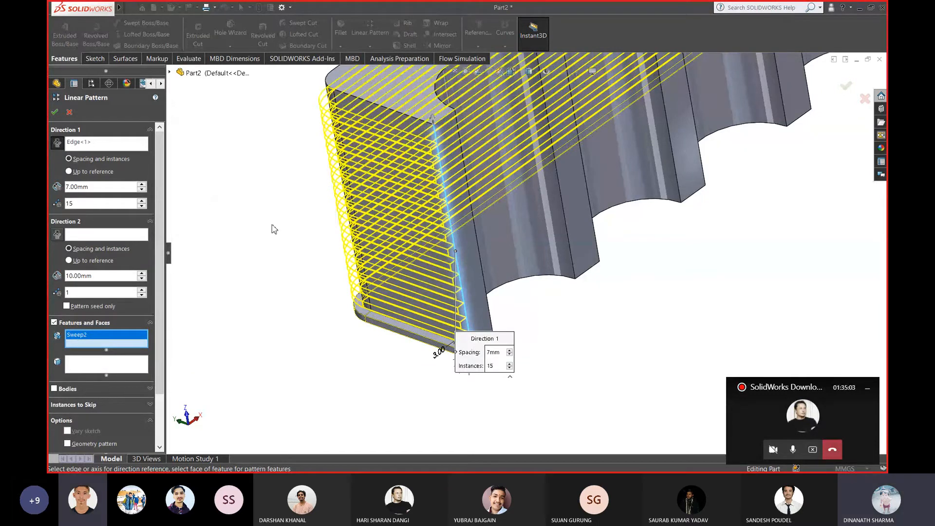
{"action": "middle_click_drag", "start_coordinate": [273, 228], "coordinate": [356, 188]}
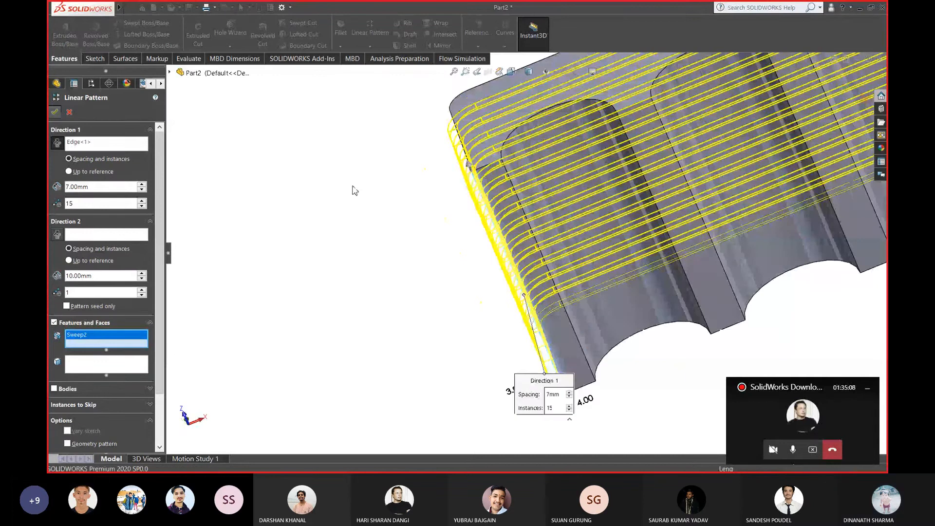
{"action": "key", "text": "Return"}
{"action": "middle_click_drag", "start_coordinate": [355, 191], "coordinate": [386, 282]}
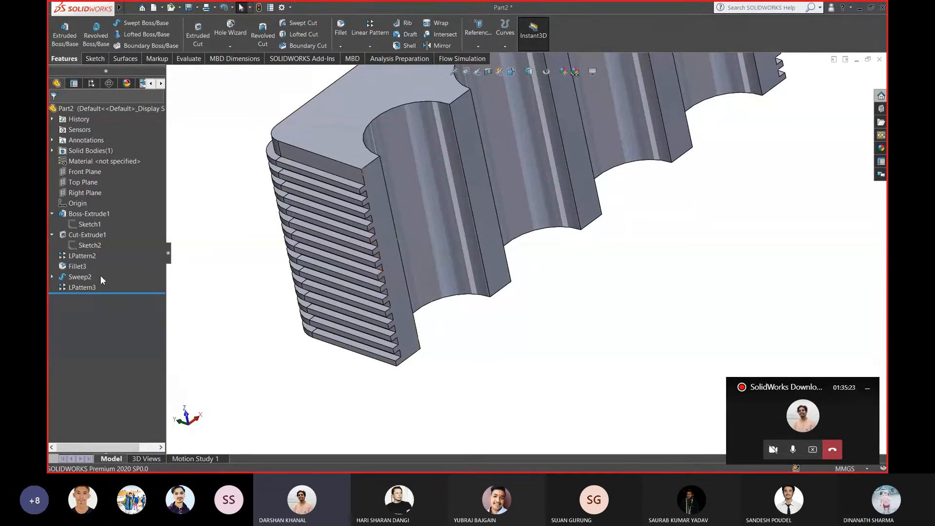
Roll the history back above the lip pattern and delete the lip sweep with its dependent pattern, keeping the profile and path sketches
{"action": "left_click_drag", "start_coordinate": [117, 294], "coordinate": [115, 284]}
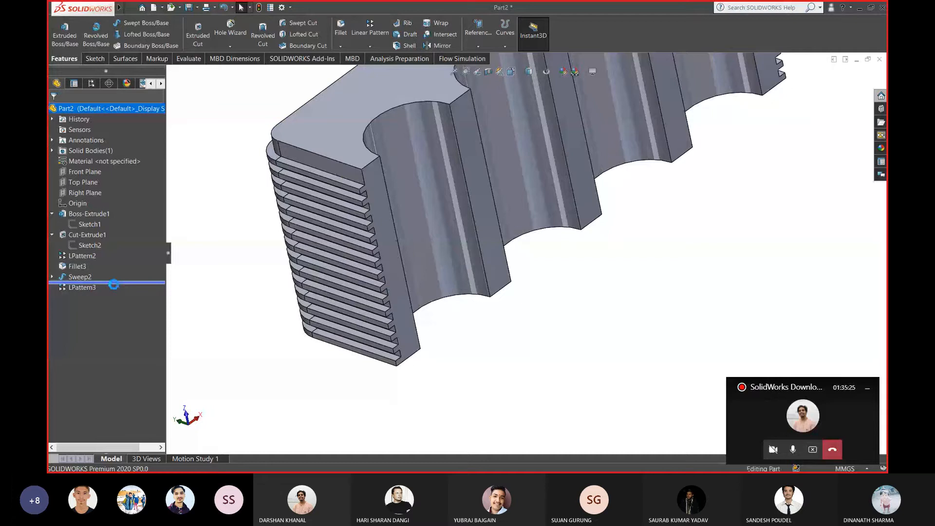
{"action": "left_click", "coordinate": [52, 277]}
{"action": "left_click", "coordinate": [78, 277]}
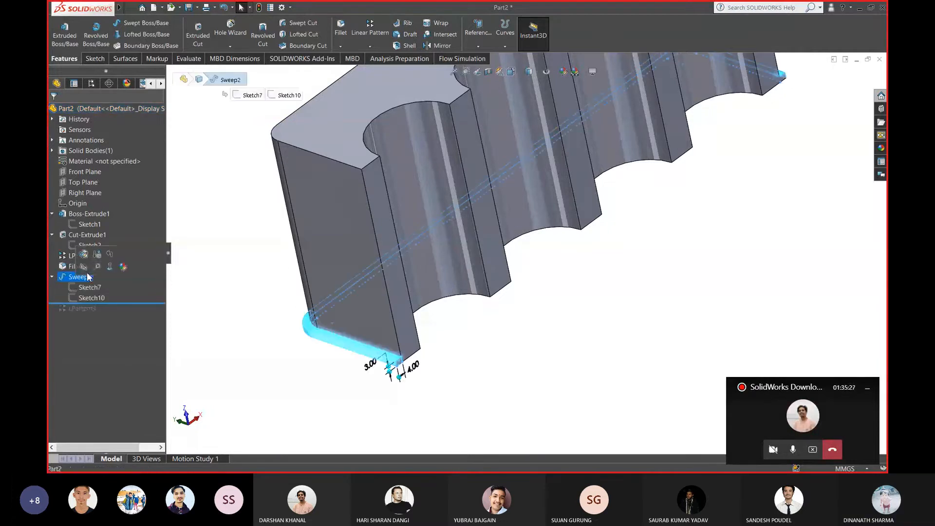
{"action": "right_click", "coordinate": [81, 279]}
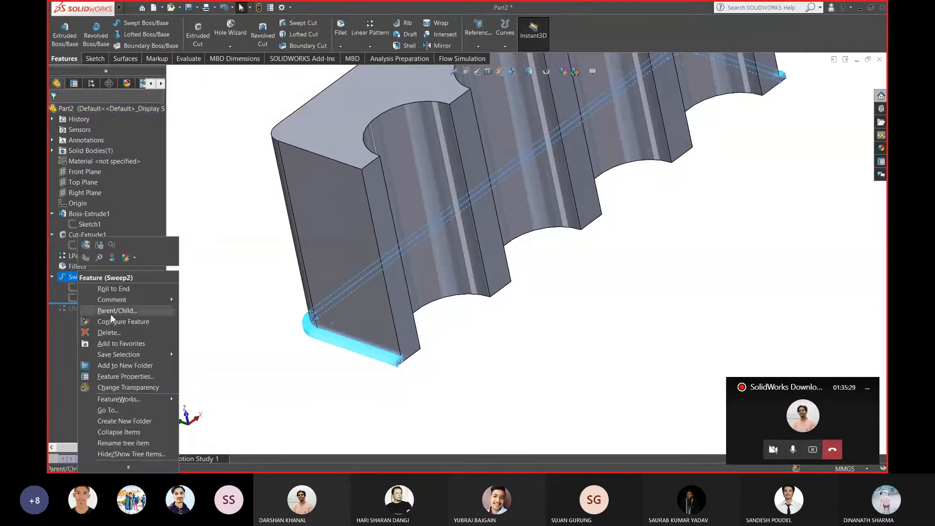
{"action": "left_click", "coordinate": [106, 319]}
{"action": "left_click", "coordinate": [531, 184]}
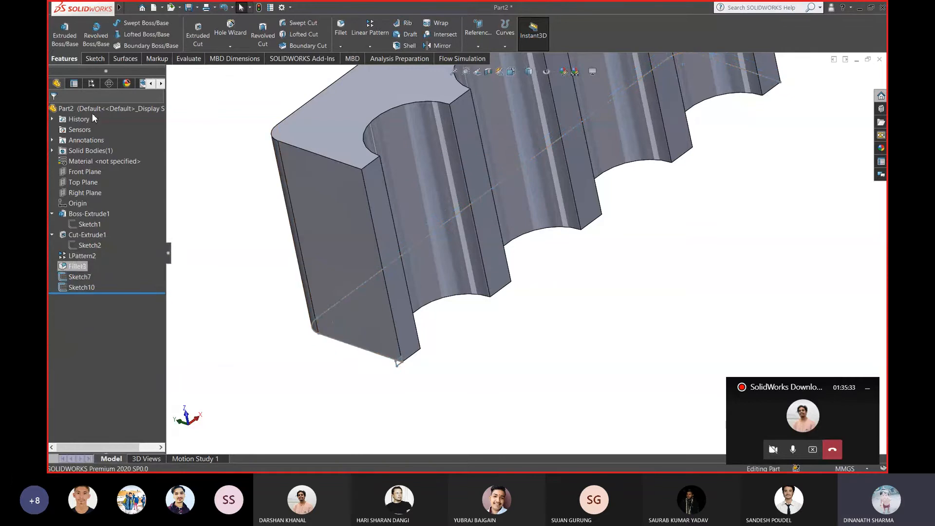
Create a swept boss again with Sketch7 as the profile and Sketch10 as the path
{"action": "left_click", "coordinate": [138, 25]}
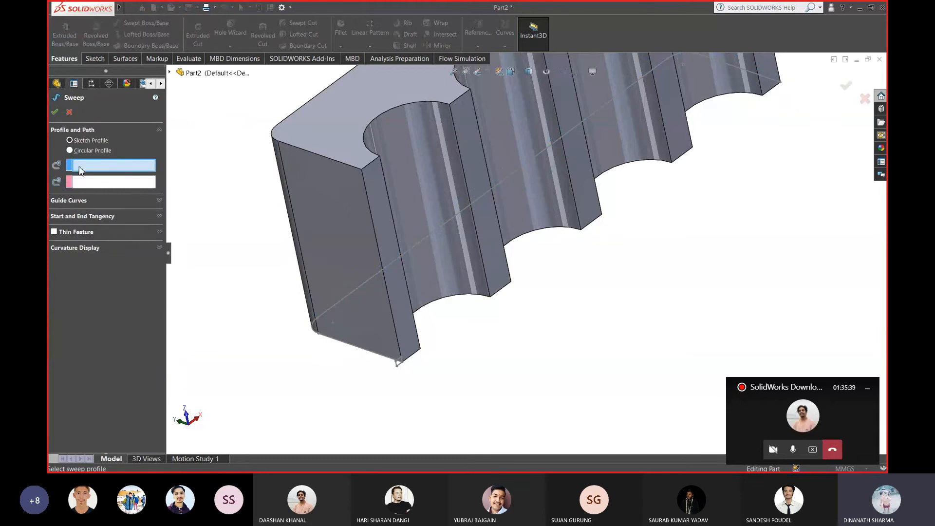
{"action": "left_click", "coordinate": [398, 368]}
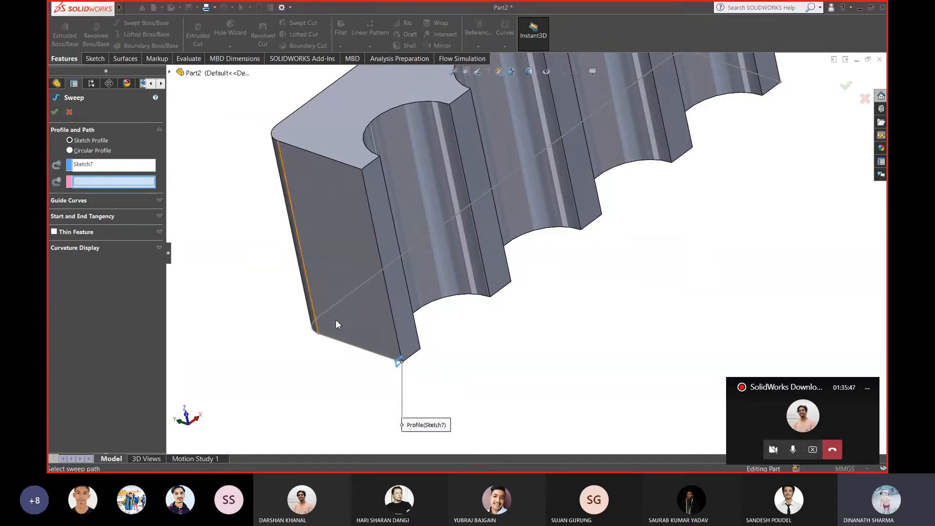
{"action": "left_click", "coordinate": [169, 74]}
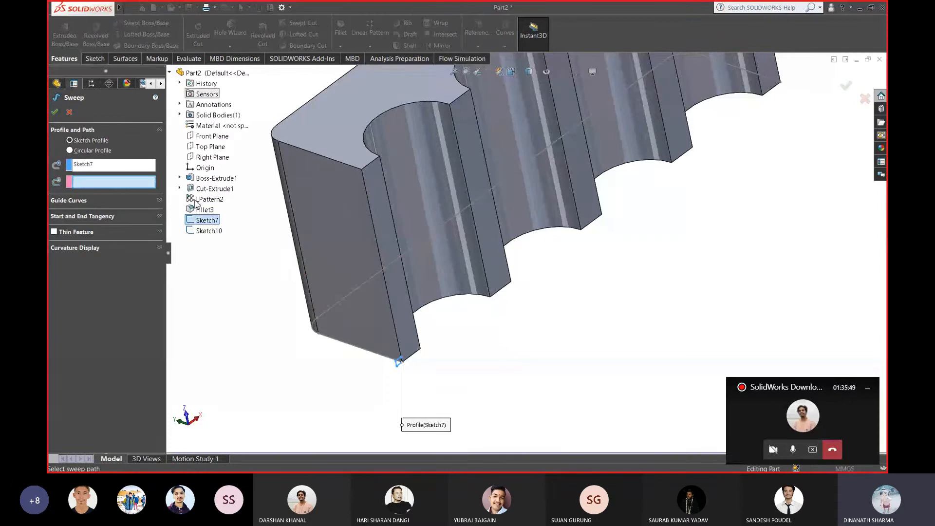
{"action": "left_click", "coordinate": [208, 220]}
{"action": "left_click", "coordinate": [209, 221]}
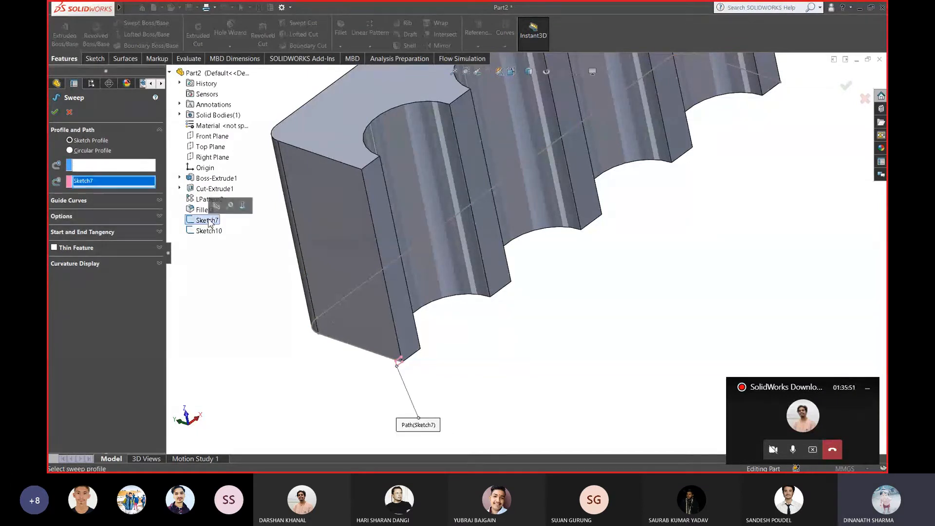
{"action": "left_click", "coordinate": [95, 169]}
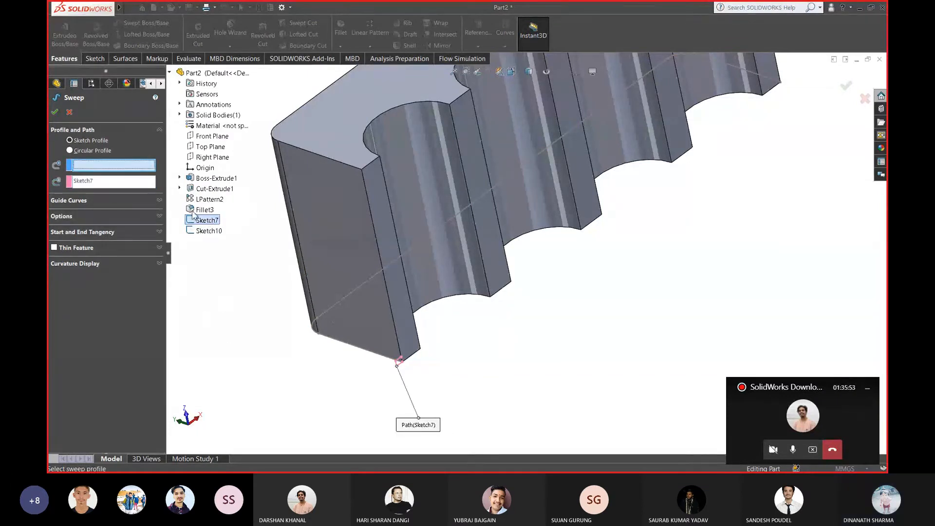
{"action": "left_click", "coordinate": [205, 221]}
{"action": "left_click", "coordinate": [207, 220]}
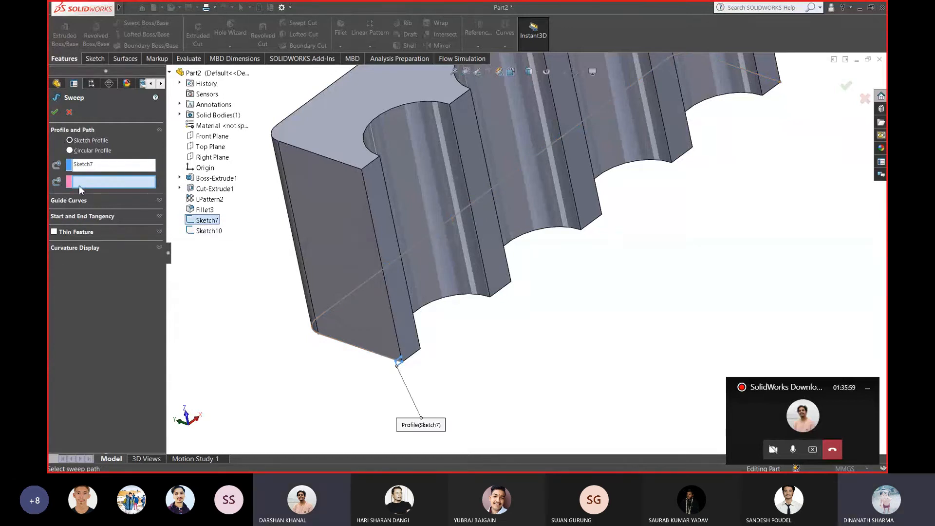
{"action": "left_click", "coordinate": [217, 232]}
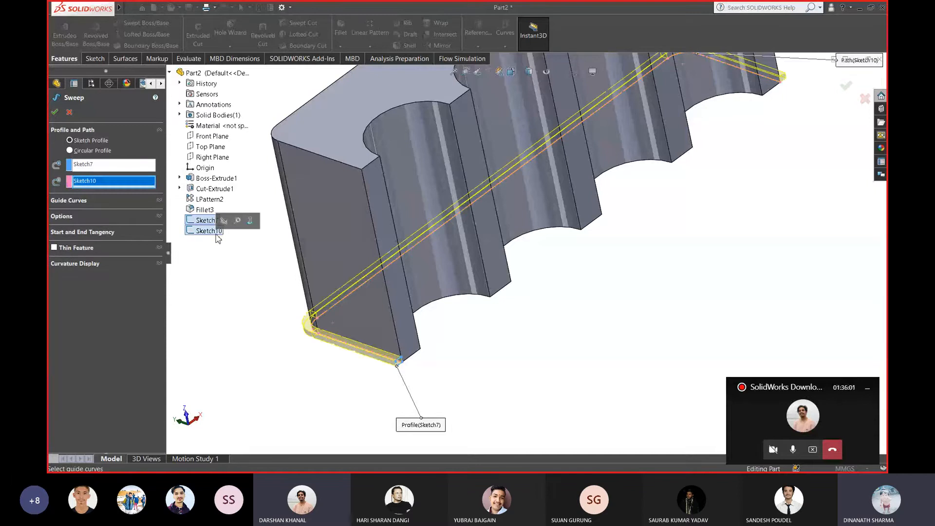
{"action": "left_click", "coordinate": [54, 112]}
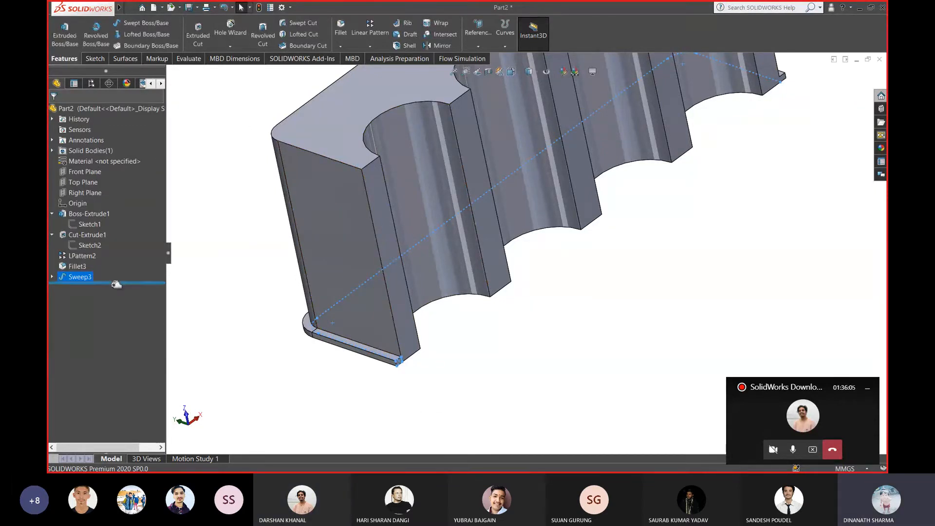
Move the semicircular cutouts' linear pattern after the lip sweep in the feature history and select it
{"action": "left_click", "coordinate": [244, 327]}
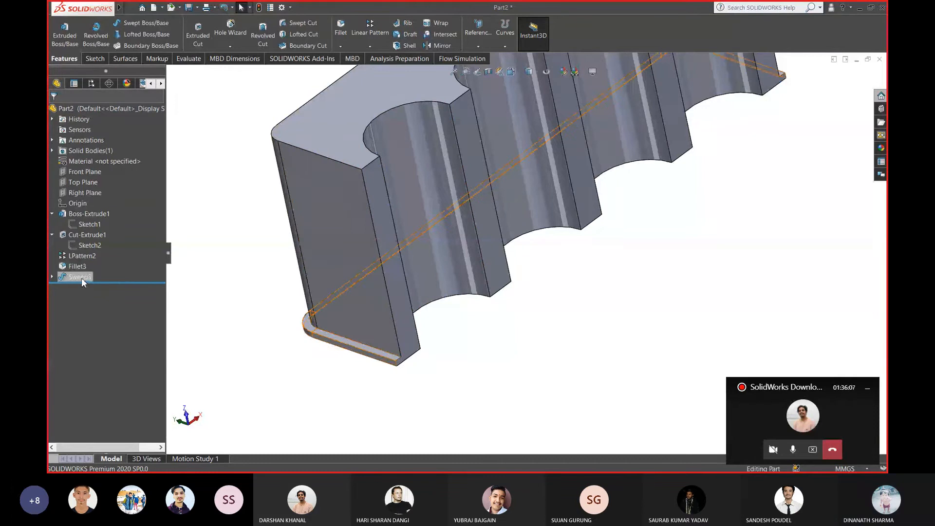
{"action": "left_click", "coordinate": [81, 255]}
{"action": "left_click_drag", "start_coordinate": [82, 255], "coordinate": [76, 283]}
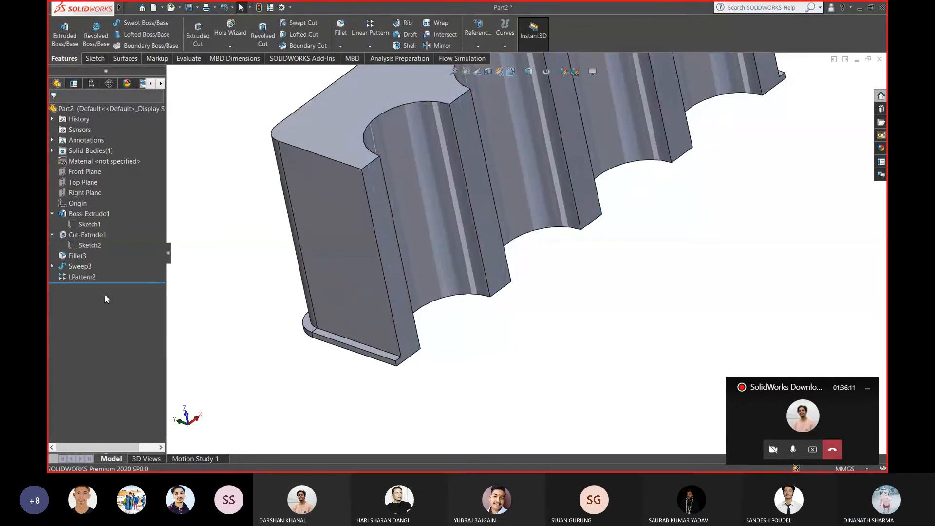
{"action": "left_click", "coordinate": [78, 276]}
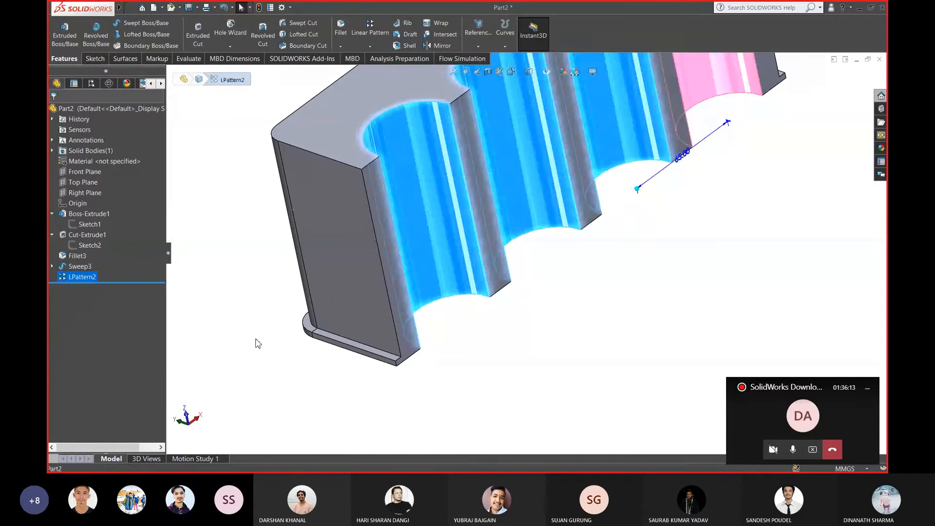
Move the semicircular cutouts' linear pattern before the lip sweep in the feature history
{"action": "left_click", "coordinate": [256, 340]}
{"action": "left_click_drag", "start_coordinate": [73, 276], "coordinate": [77, 257]}
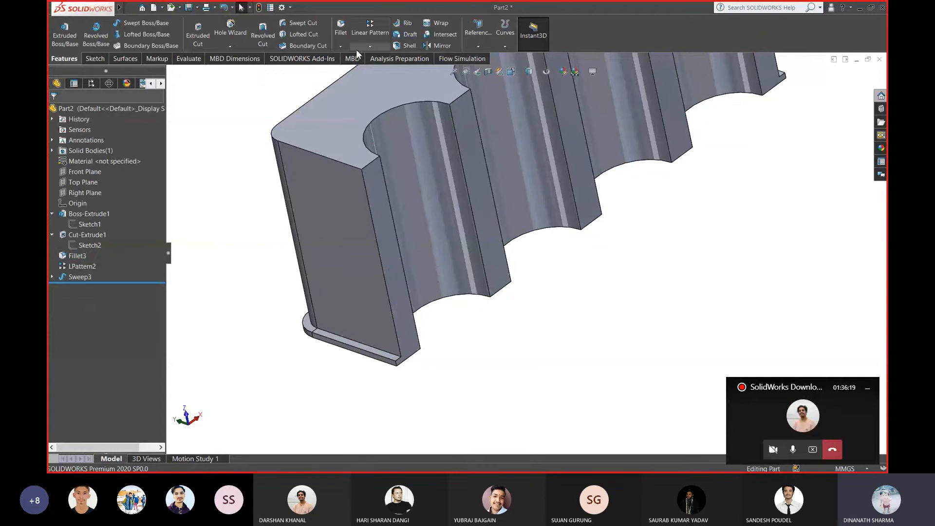
Create a linear pattern of the lip sweep along the block's vertical edge with 7 mm spacing and 15 instances
{"action": "left_click", "coordinate": [370, 28]}
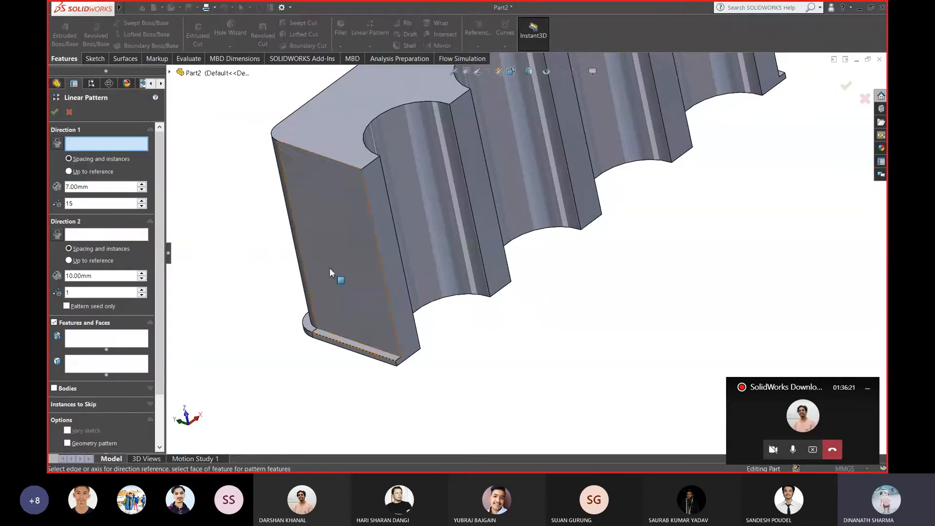
{"action": "left_click", "coordinate": [383, 273]}
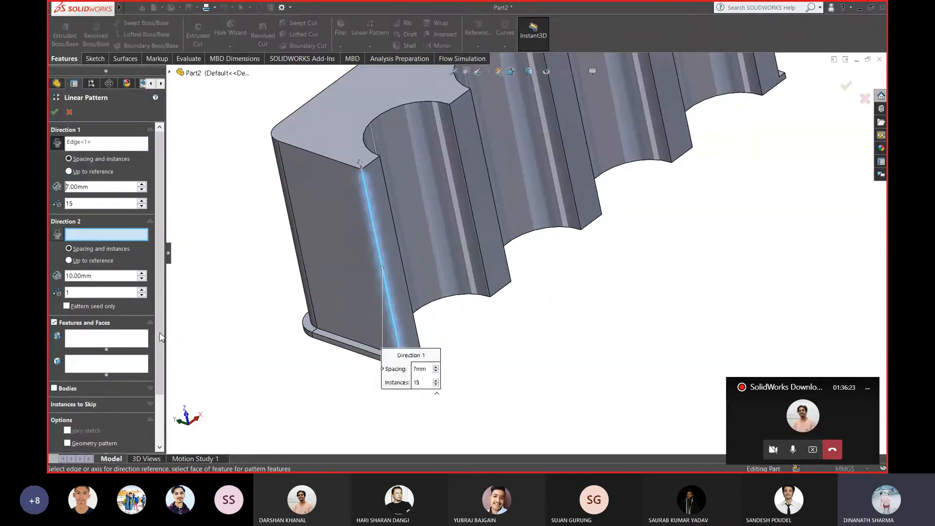
{"action": "left_click", "coordinate": [96, 337]}
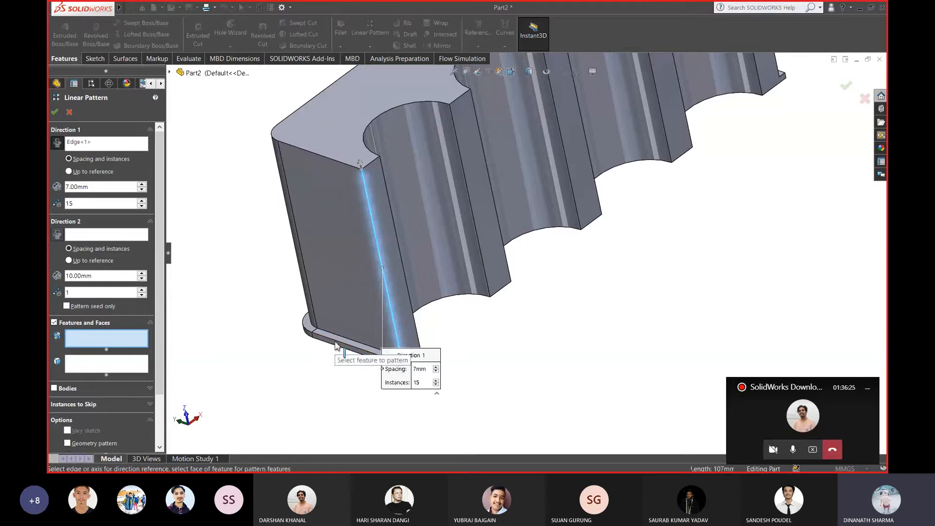
{"action": "left_click", "coordinate": [365, 353]}
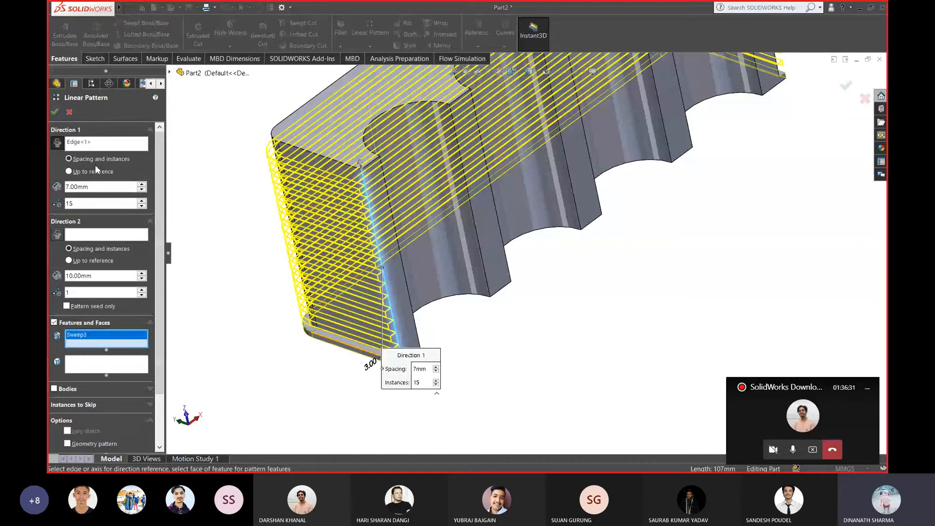
{"action": "scroll", "coordinate": [370, 321], "scroll_direction": "down", "scroll_amount": 3}
{"action": "middle_click_drag", "start_coordinate": [327, 293], "coordinate": [352, 277]}
{"action": "scroll", "coordinate": [352, 277], "scroll_direction": "up", "scroll_amount": 3}
{"action": "left_click", "coordinate": [55, 111]}
{"action": "scroll", "coordinate": [449, 280], "scroll_direction": "up", "scroll_amount": 2}
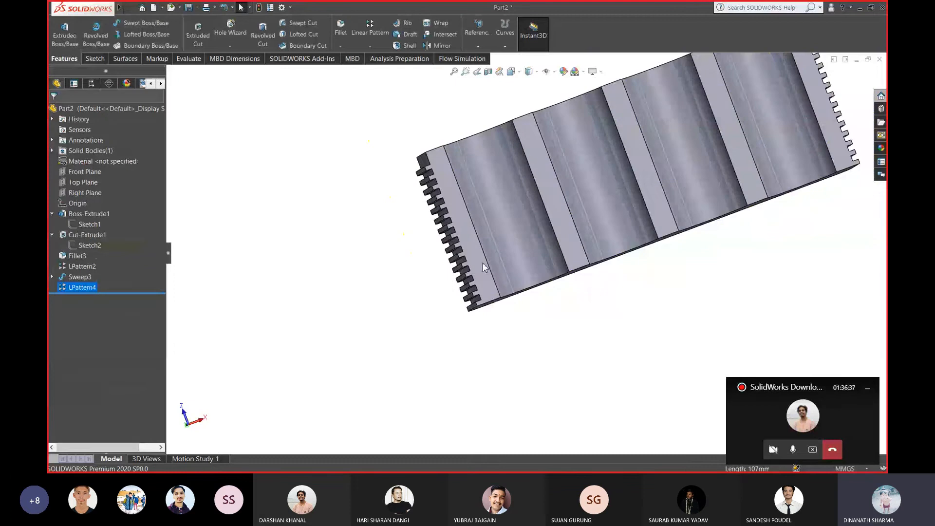
Examine the patterned lips, semicircular cutouts and bottom face of the block from several angles, including the isometric view
{"action": "middle_click_drag", "start_coordinate": [483, 267], "coordinate": [574, 199]}
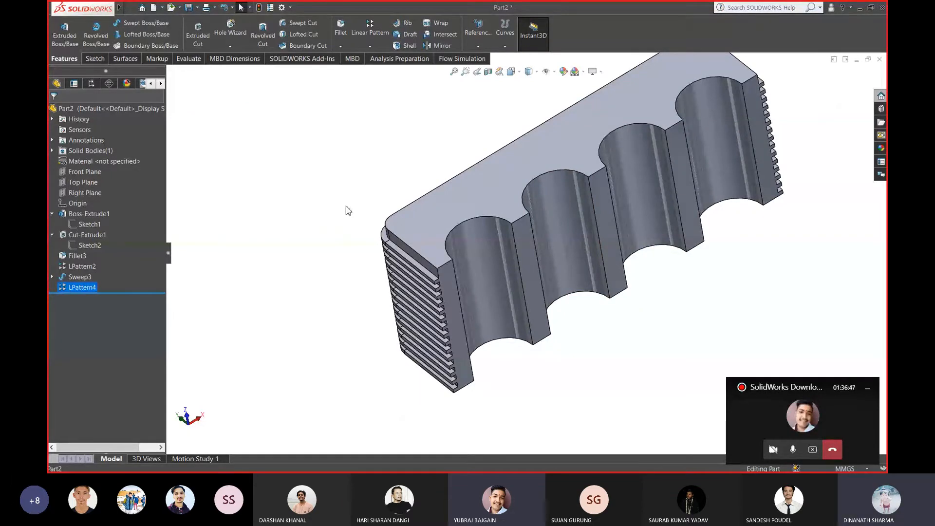
{"action": "middle_click_drag", "start_coordinate": [429, 257], "coordinate": [462, 269]}
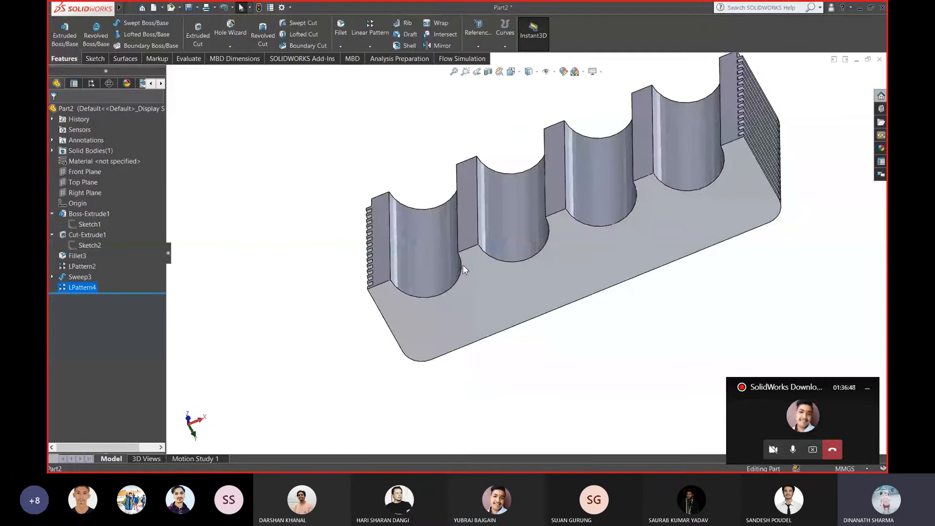
{"action": "left_click", "coordinate": [517, 317]}
{"action": "middle_click_drag", "start_coordinate": [517, 320], "coordinate": [564, 325]}
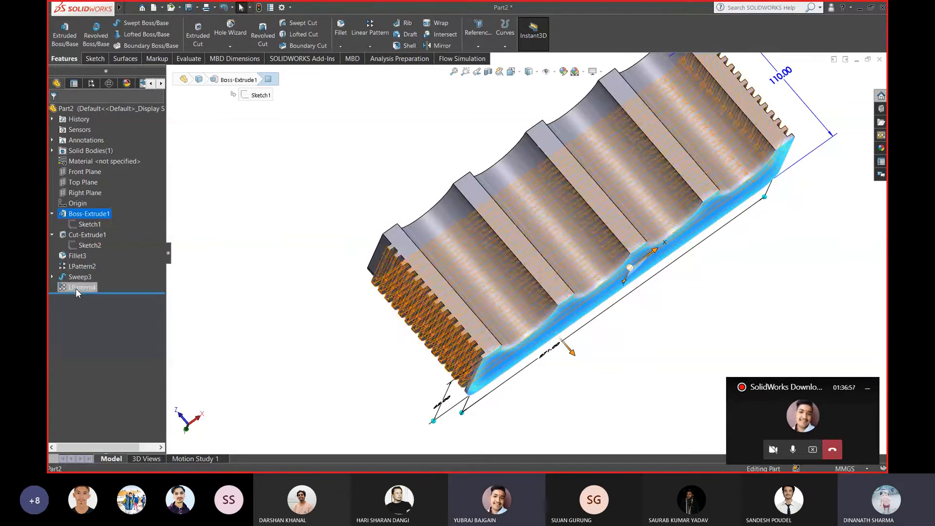
{"action": "middle_click_drag", "start_coordinate": [353, 318], "coordinate": [350, 386]}
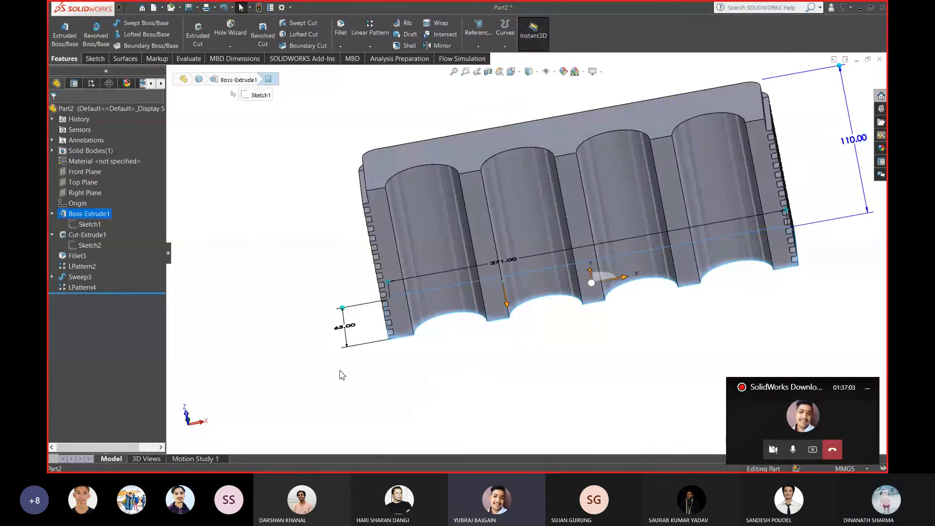
{"action": "middle_click_drag", "start_coordinate": [367, 330], "coordinate": [403, 372]}
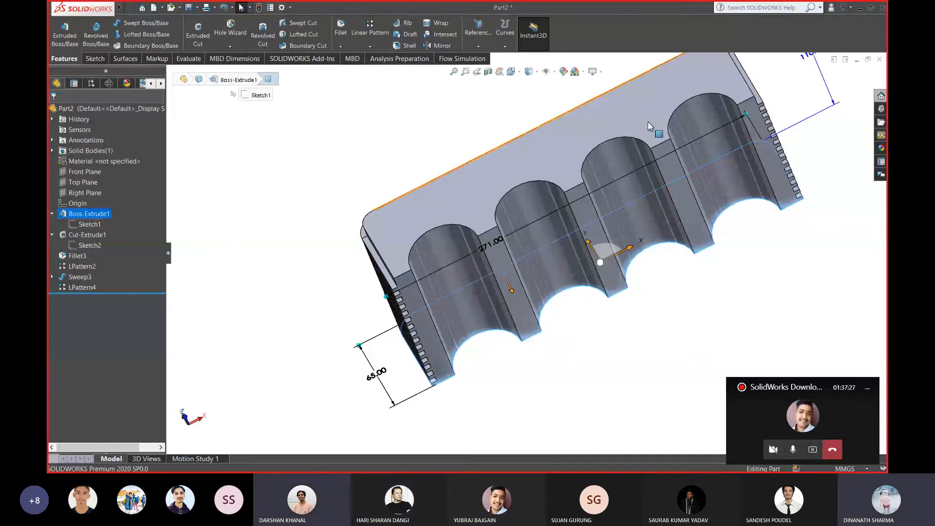
{"action": "left_click", "coordinate": [422, 161]}
{"action": "key", "text": "ctrl+7"}
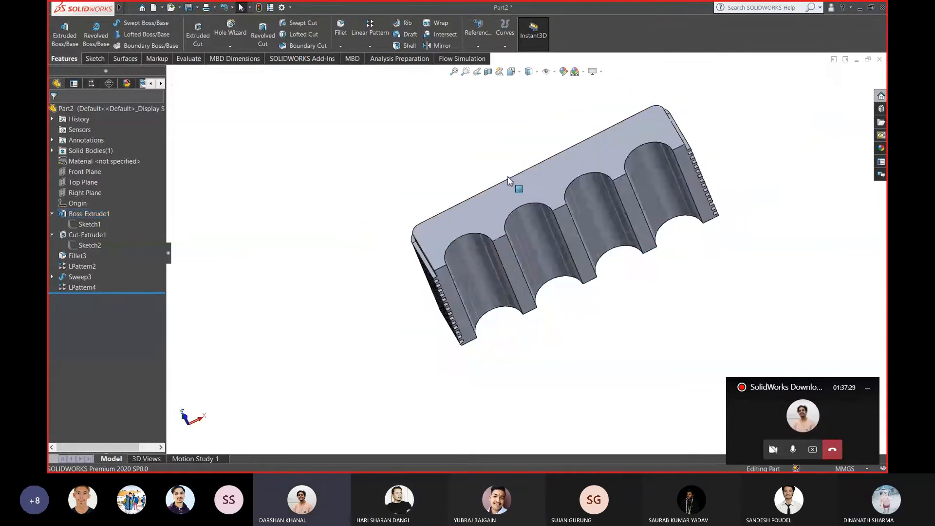
{"action": "scroll", "coordinate": [520, 224], "scroll_direction": "up", "scroll_amount": 4}
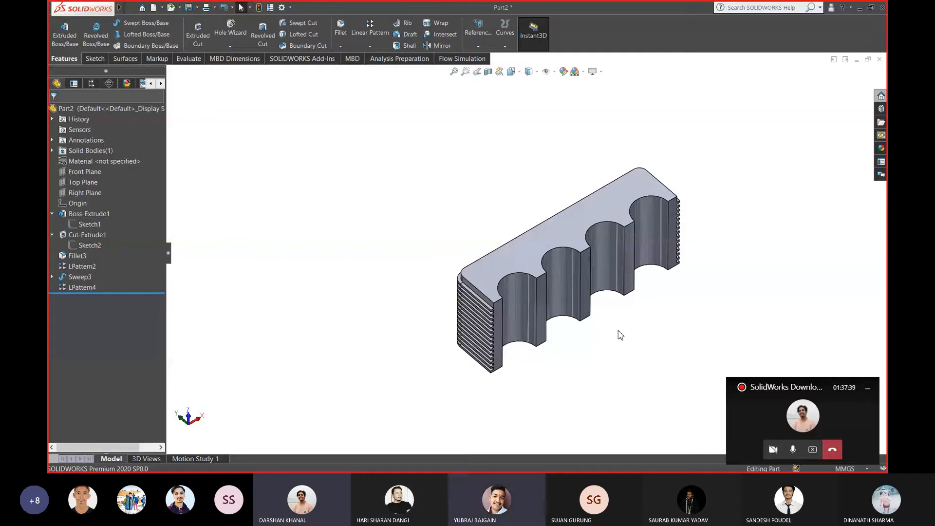
{"action": "middle_click_drag", "start_coordinate": [803, 265], "coordinate": [637, 390]}
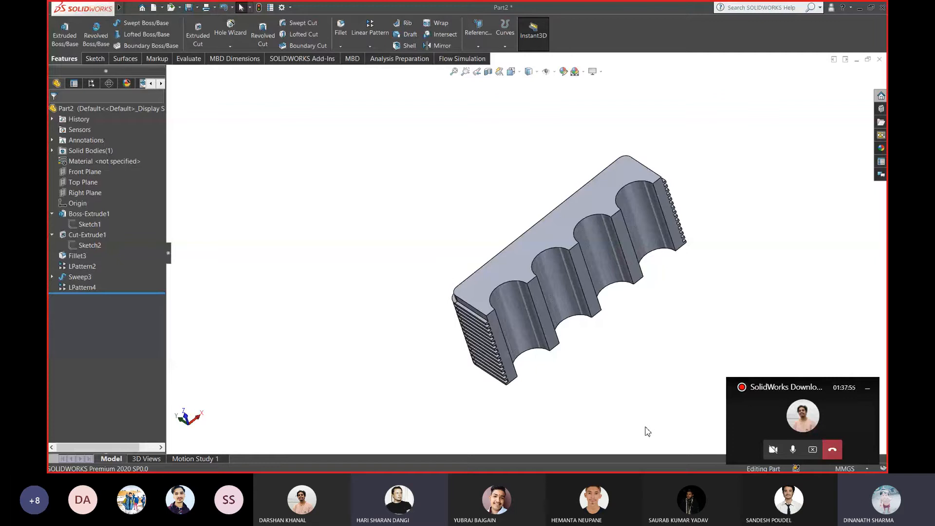
{"action": "scroll", "coordinate": [527, 287], "scroll_direction": "down", "scroll_amount": 5}
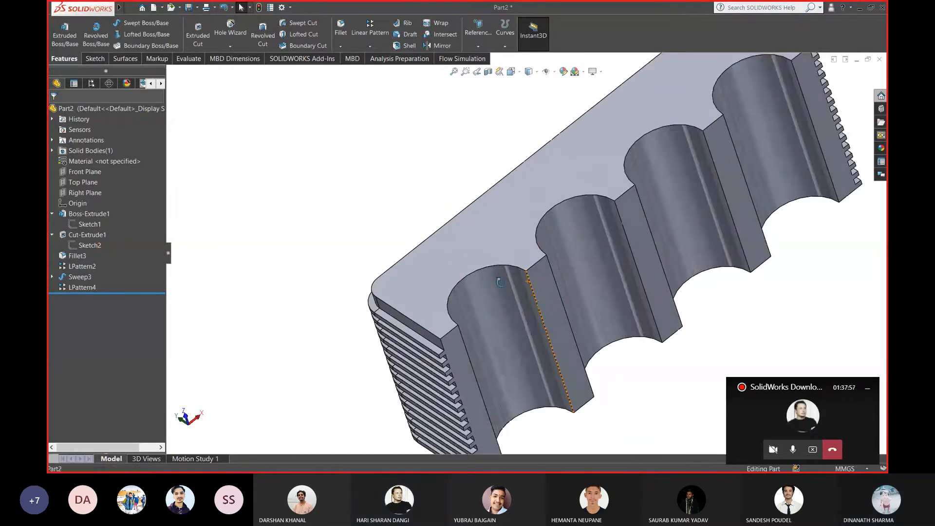
{"action": "scroll", "coordinate": [526, 317], "scroll_direction": "up", "scroll_amount": 5}
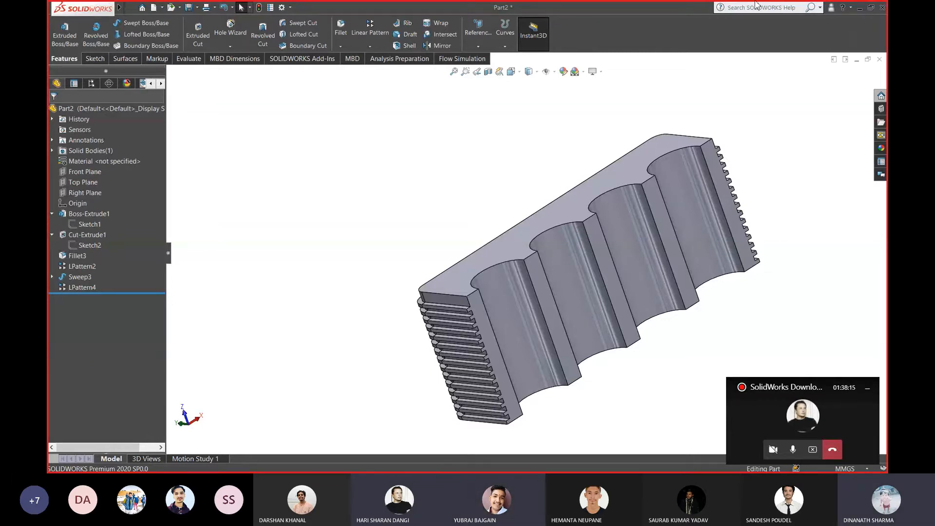
Switch to Microsoft Teams, review the enlarged Upper Block drawing and open 6.Lower Block.PNG from the shared files
{"action": "left_click", "coordinate": [860, 7]}
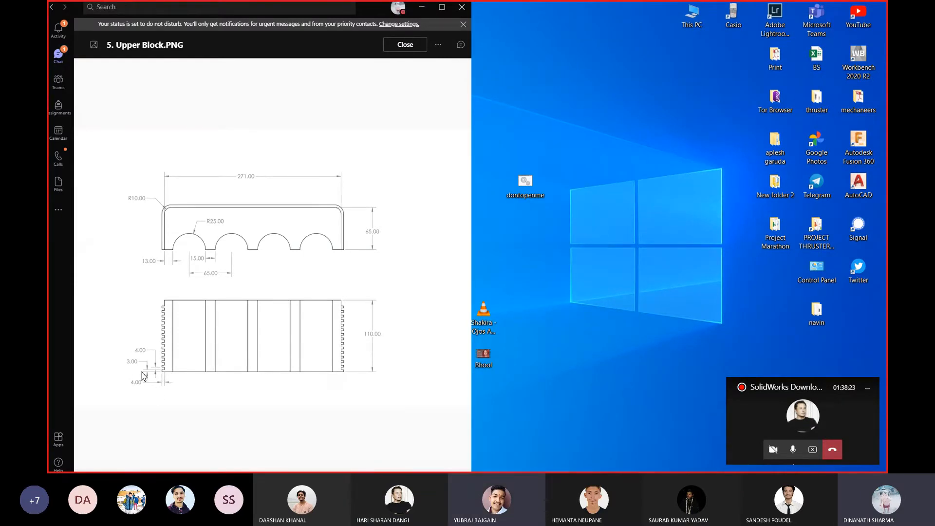
{"action": "left_click", "coordinate": [440, 8]}
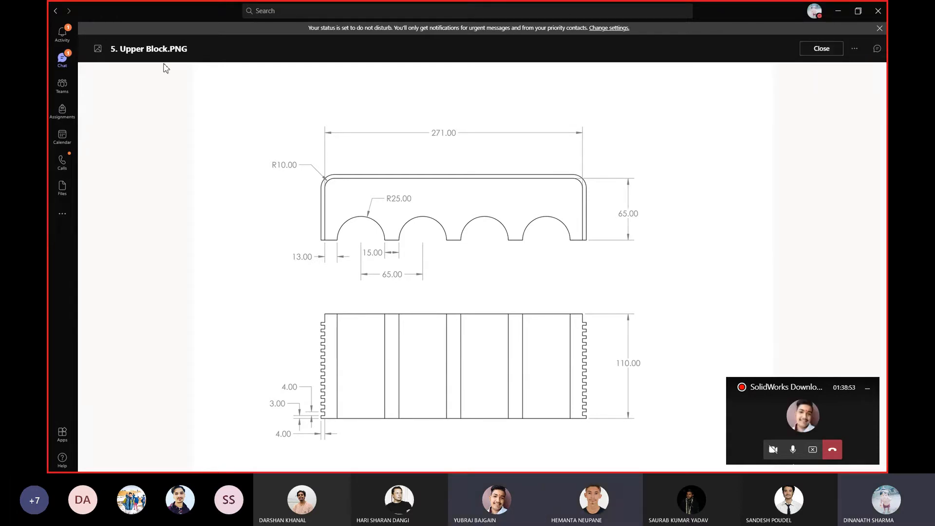
{"action": "left_click", "coordinate": [821, 49]}
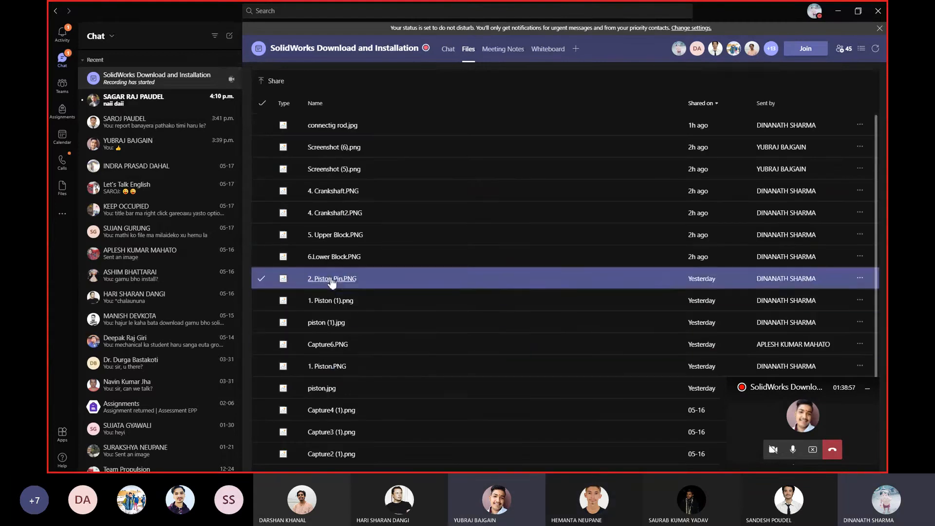
{"action": "left_click", "coordinate": [334, 257]}
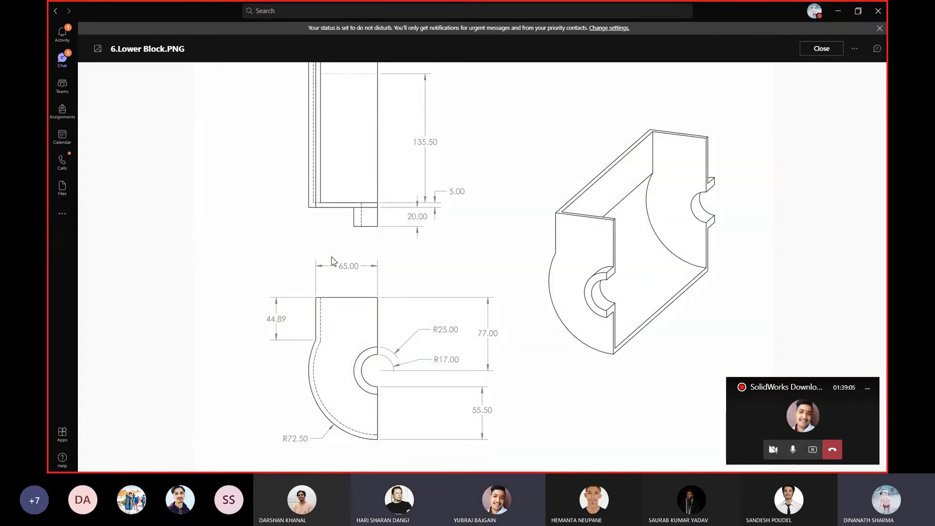
Close the Lower Block drawing and reopen 5. Upper Block.PNG from the shared files
{"action": "left_click", "coordinate": [832, 48]}
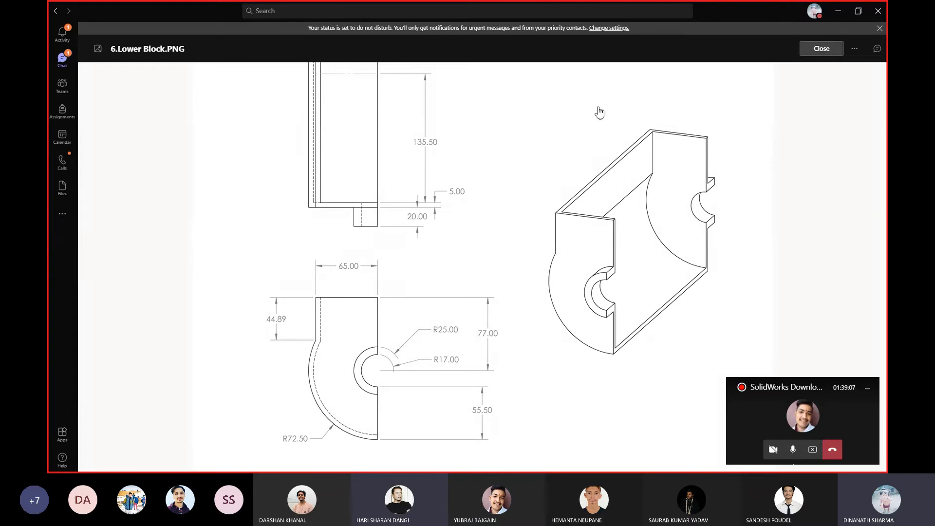
{"action": "left_click", "coordinate": [383, 126]}
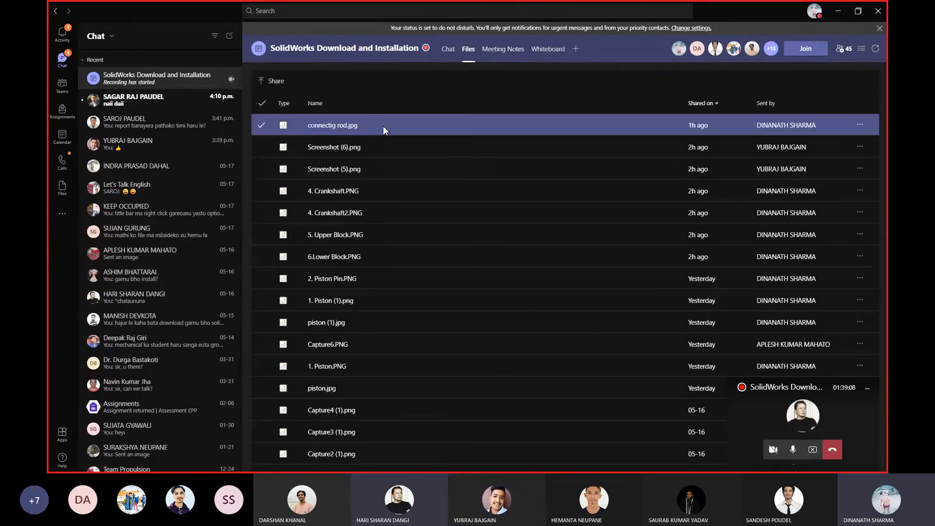
{"action": "left_click", "coordinate": [336, 235]}
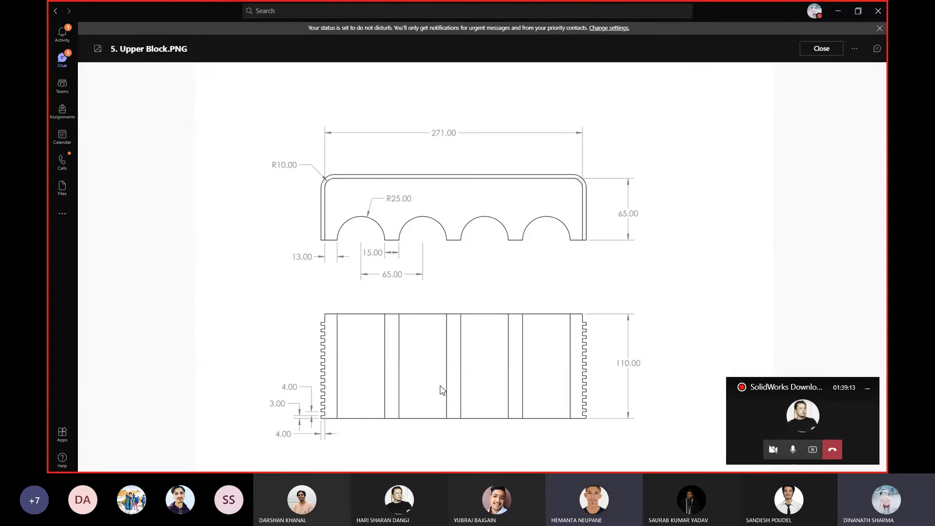
{"action": "key", "text": "super+Tab"}
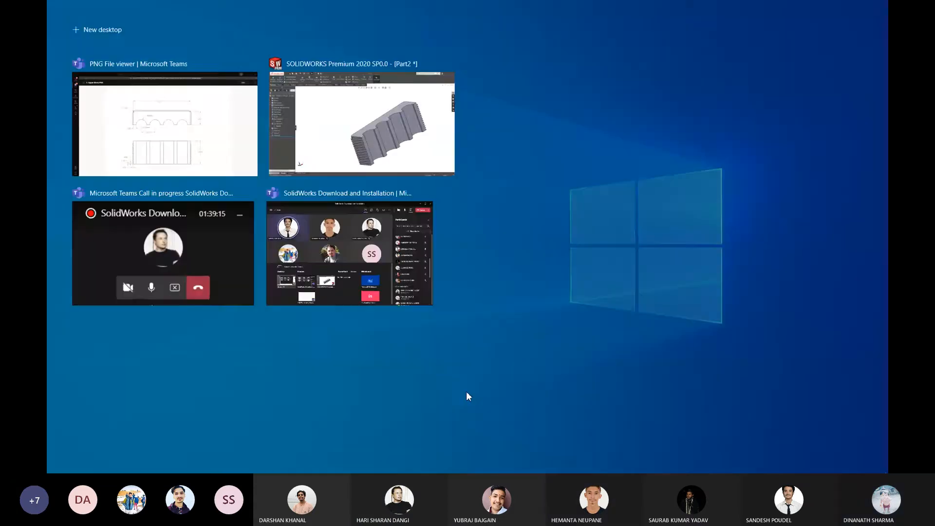
{"action": "left_click", "coordinate": [365, 133]}
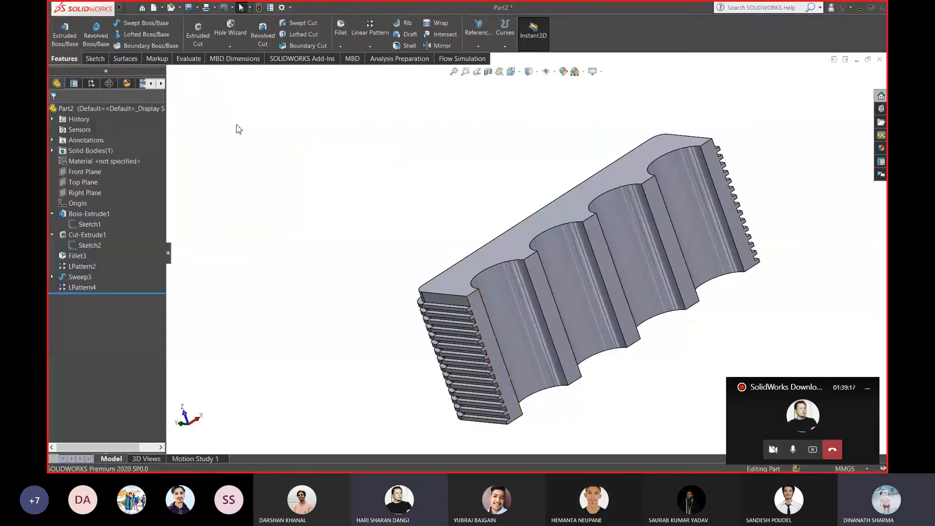
{"action": "key", "text": "alt+Tab"}
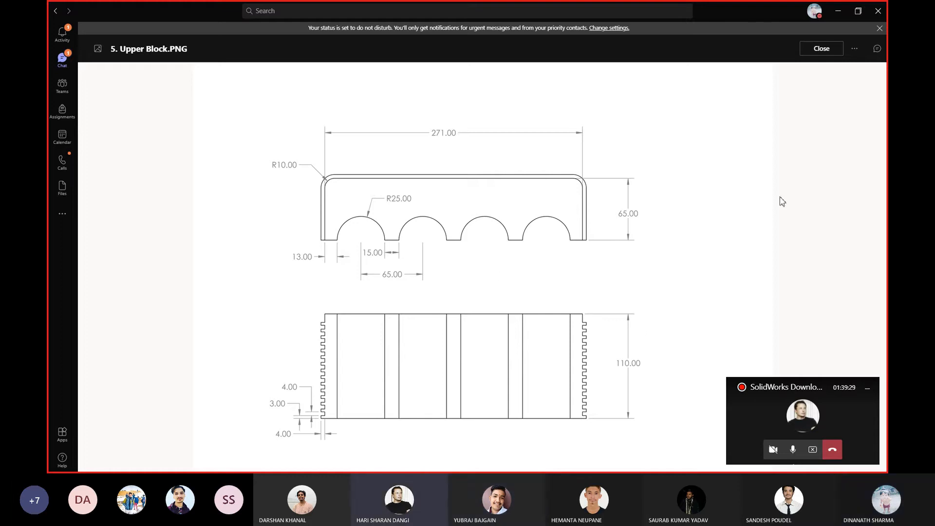
Switch to the Teams call controls, toggle the microphone and stop sharing the screen
{"action": "key", "text": "super+Tab"}
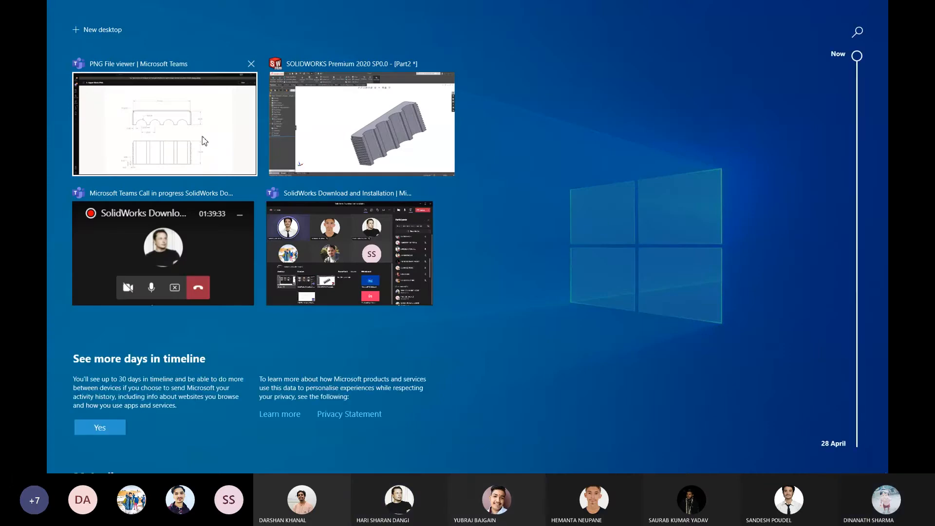
{"action": "left_click", "coordinate": [186, 222]}
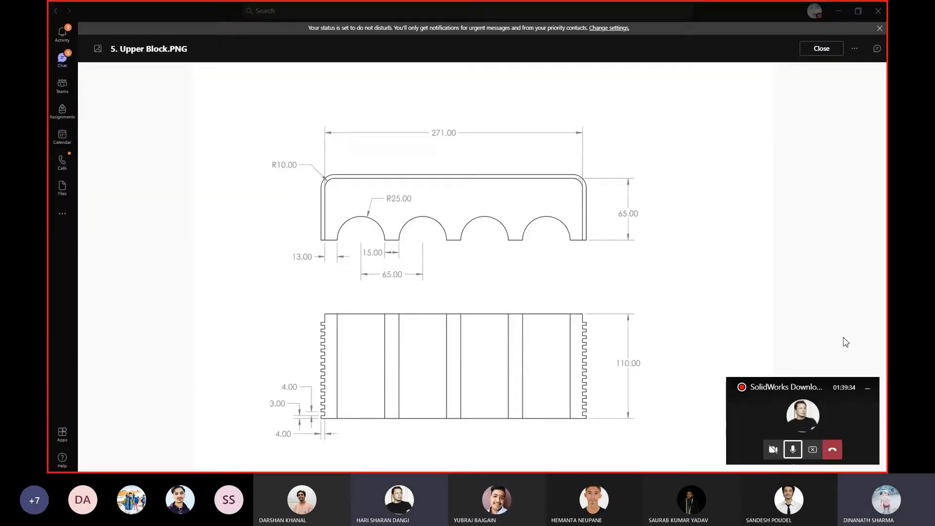
{"action": "left_click", "coordinate": [797, 451]}
{"action": "left_click", "coordinate": [815, 453]}
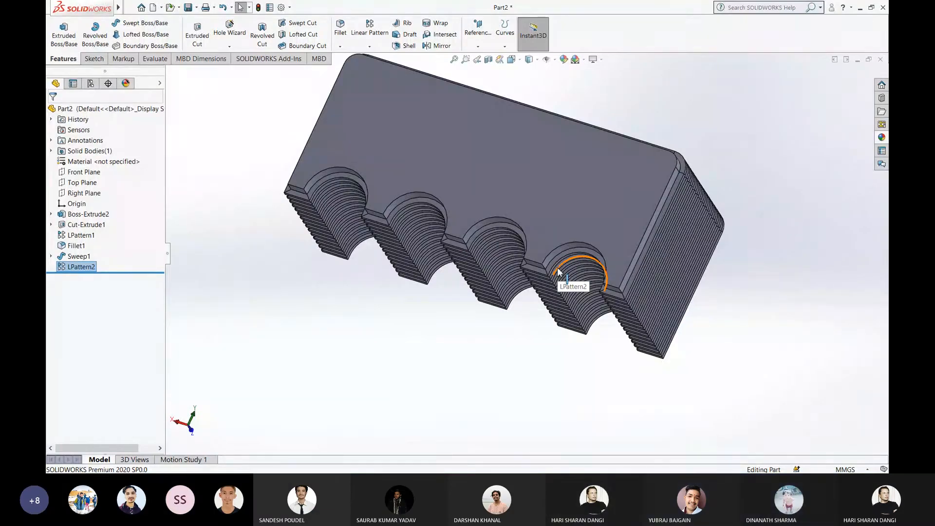
Expand Sweep1 in the feature history of the ribbed block and open its path sketch, Sketch4, for editing
{"action": "middle_click_drag", "start_coordinate": [558, 268], "coordinate": [482, 370]}
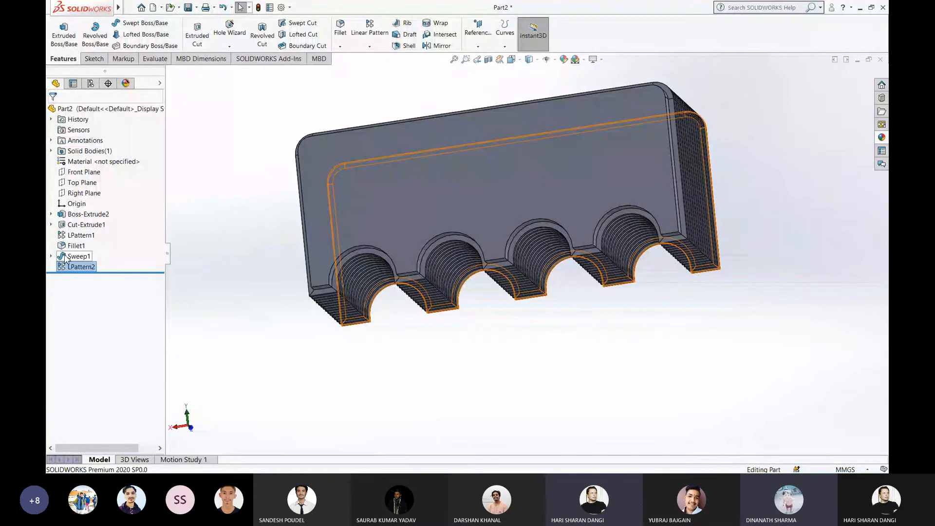
{"action": "left_click", "coordinate": [66, 258]}
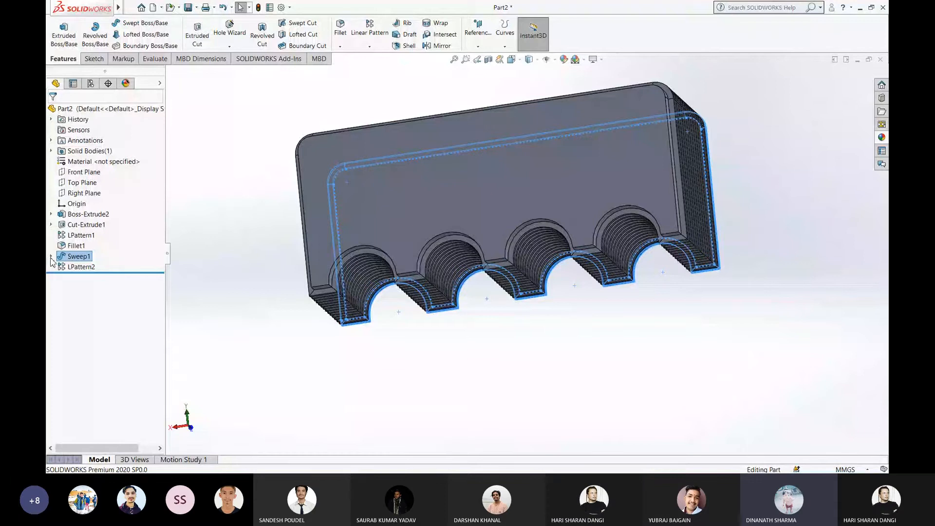
{"action": "left_click", "coordinate": [51, 258]}
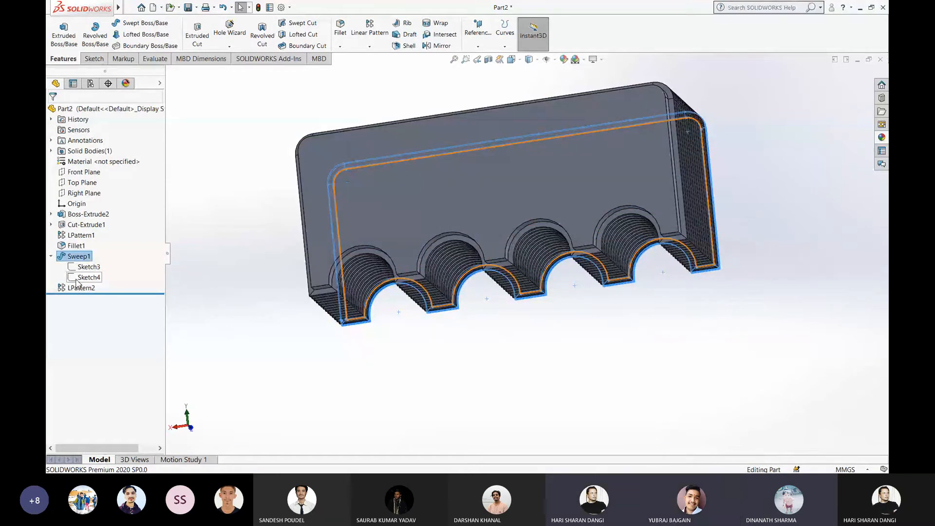
{"action": "left_click", "coordinate": [78, 279]}
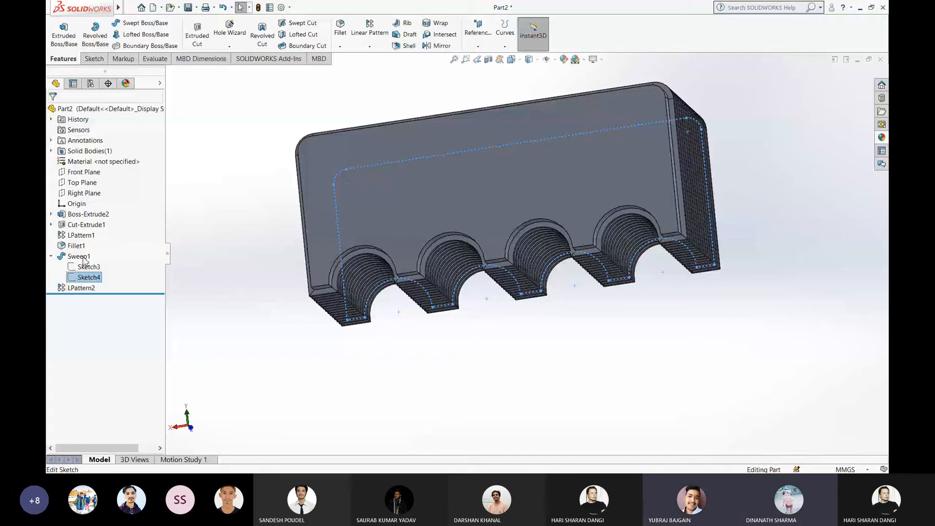
{"action": "left_click", "coordinate": [84, 261]}
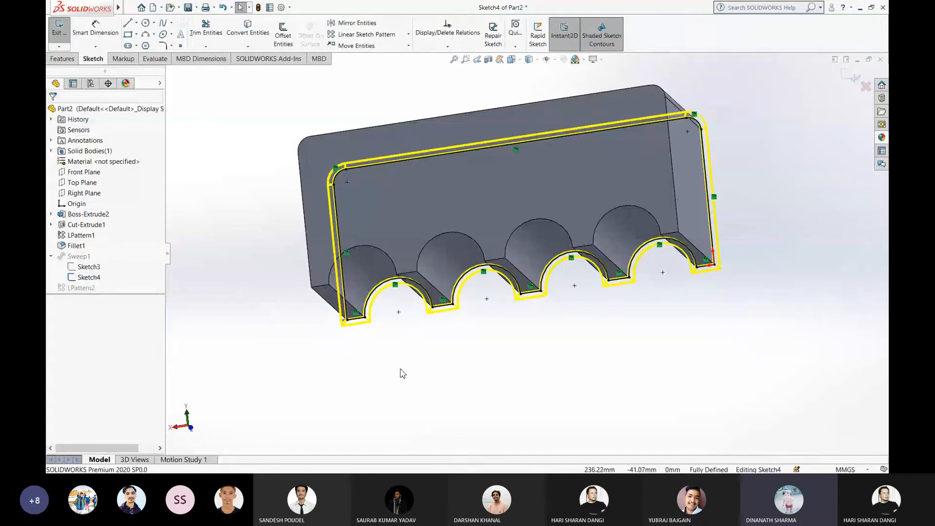
{"action": "middle_click_drag", "start_coordinate": [401, 373], "coordinate": [421, 413]}
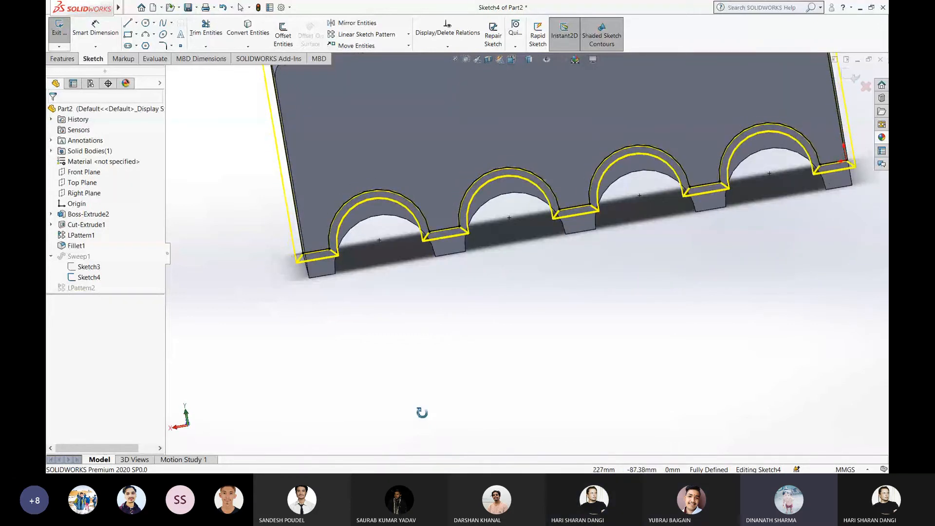
Delete the converted path arc in Sketch4 that follows the second semicircular cutout from the origin
{"action": "key", "text": "Escape"}
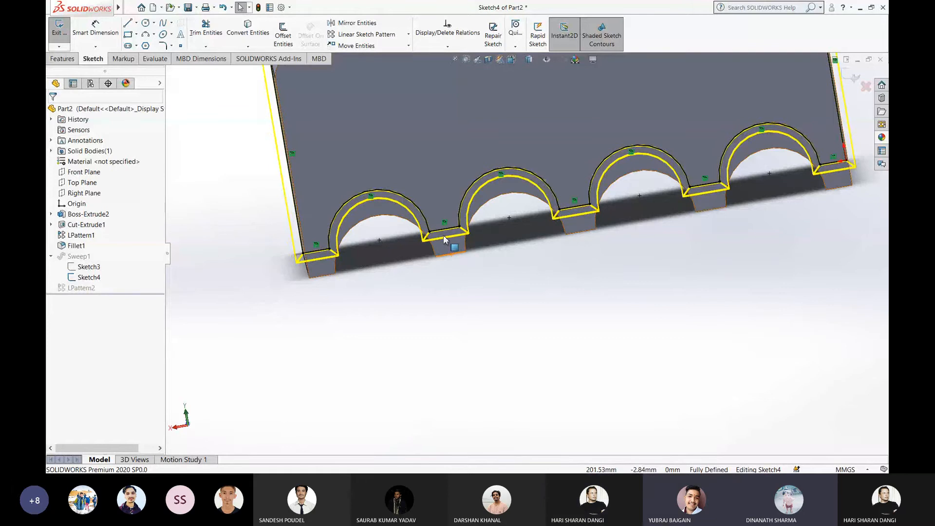
{"action": "middle_click_drag", "start_coordinate": [566, 270], "coordinate": [573, 143]}
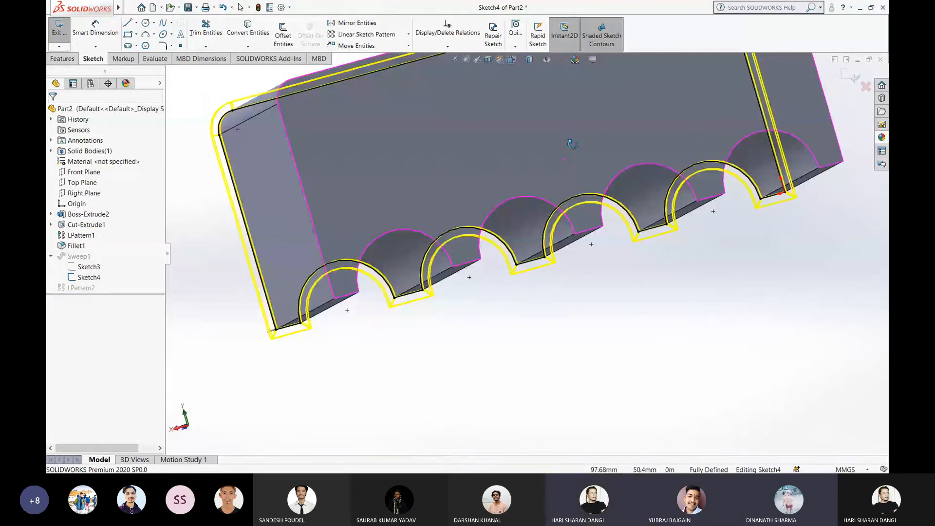
{"action": "mouse_move", "coordinate": [572, 143]}
{"action": "middle_mouse_down"}
{"action": "mouse_move", "coordinate": [560, 122]}
{"action": "mouse_move", "coordinate": [399, 233]}
{"action": "middle_mouse_up"}
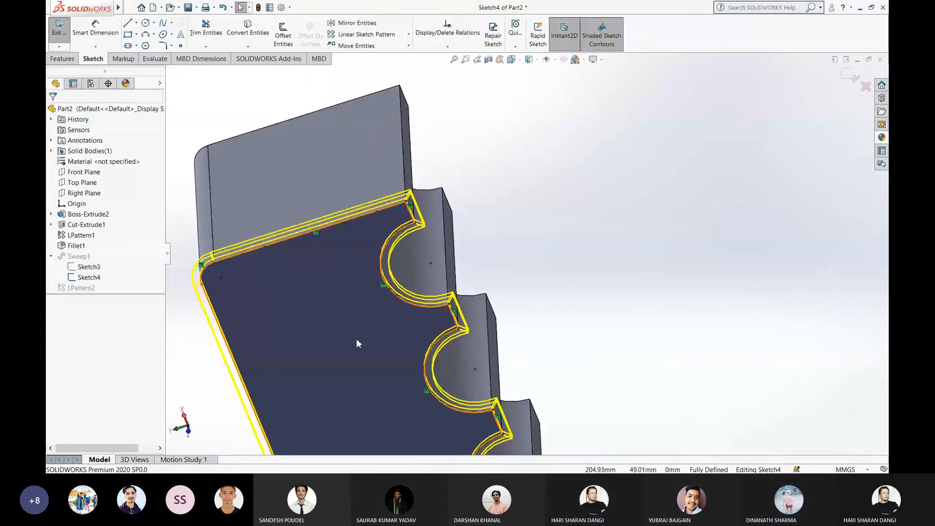
{"action": "key", "text": "space"}
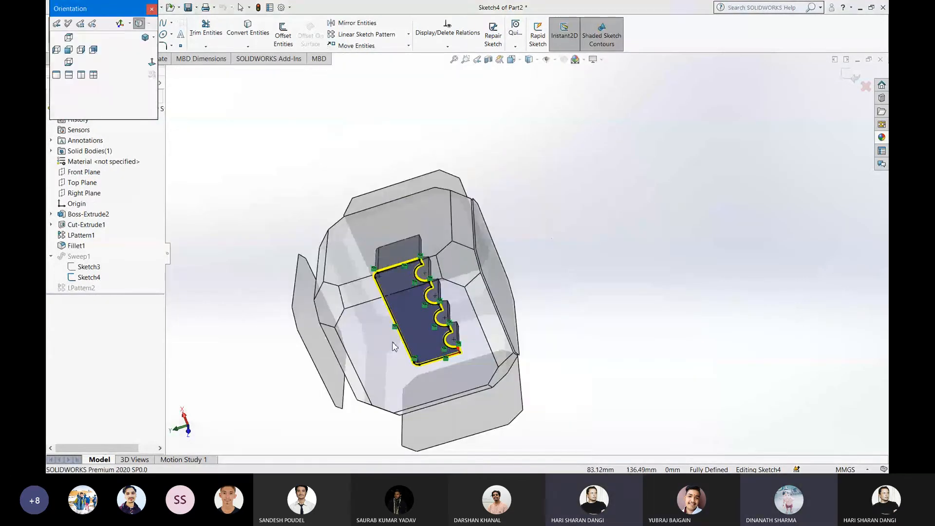
{"action": "left_click", "coordinate": [395, 346]}
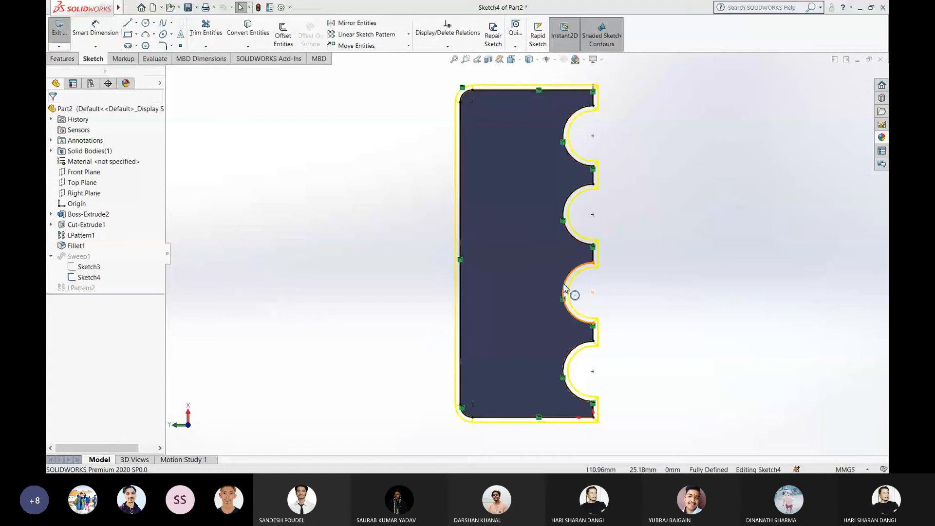
{"action": "left_click", "coordinate": [563, 288]}
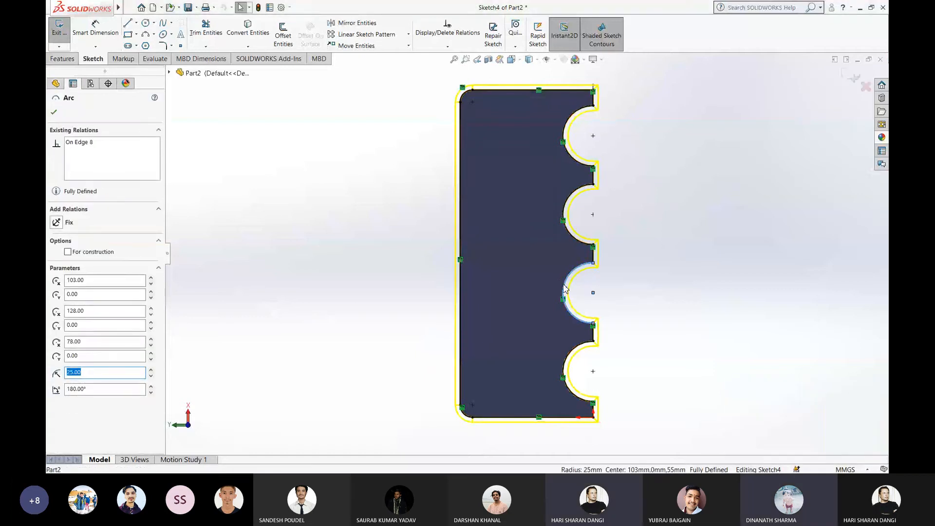
{"action": "key", "text": "Escape"}
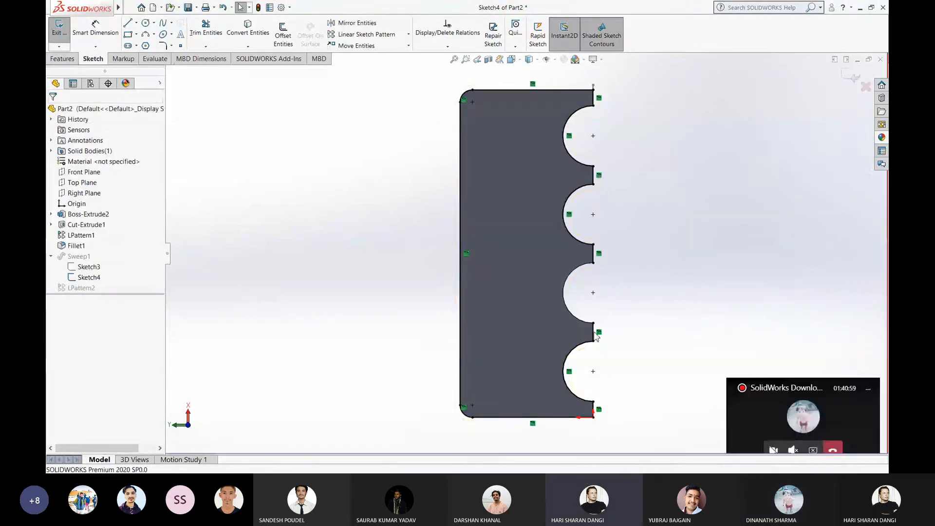
Delete the path arcs and short connecting lines along the notched edge in Sketch4, dismissing the notice about undeletable model edges
{"action": "left_click", "coordinate": [594, 258]}
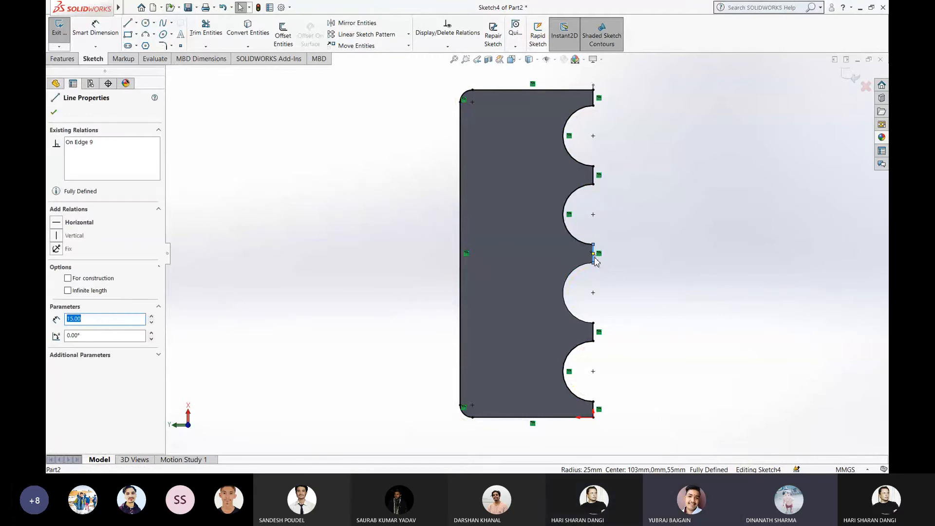
{"action": "left_click", "coordinate": [583, 238]}
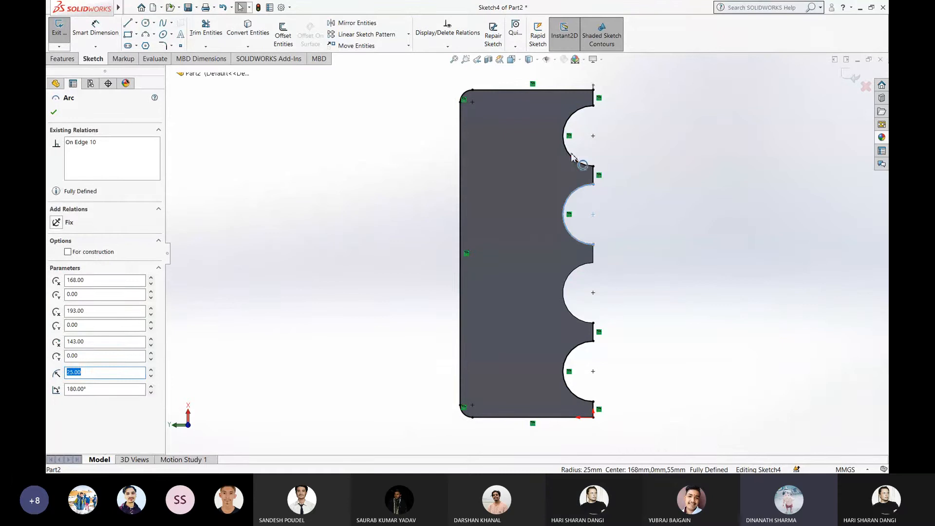
{"action": "left_click", "coordinate": [574, 155], "text": "ctrl"}
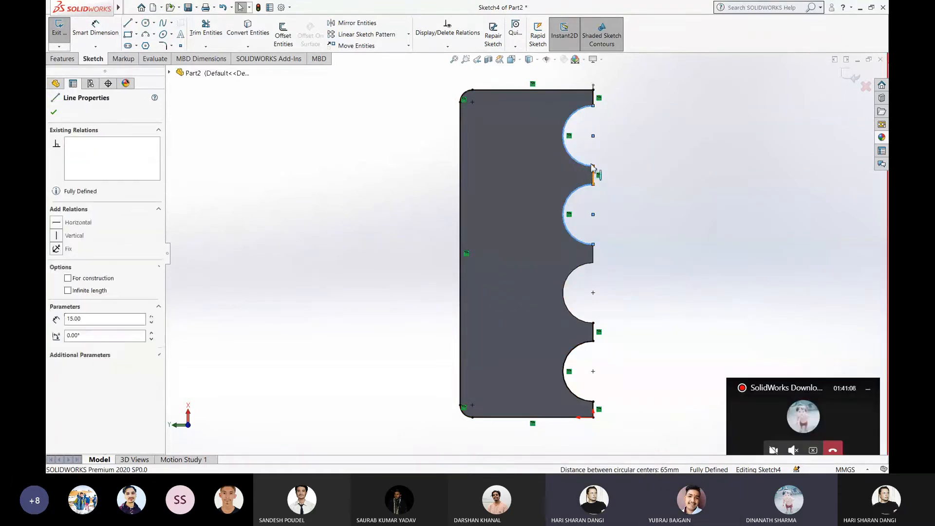
{"action": "left_click", "coordinate": [592, 171], "text": "ctrl"}
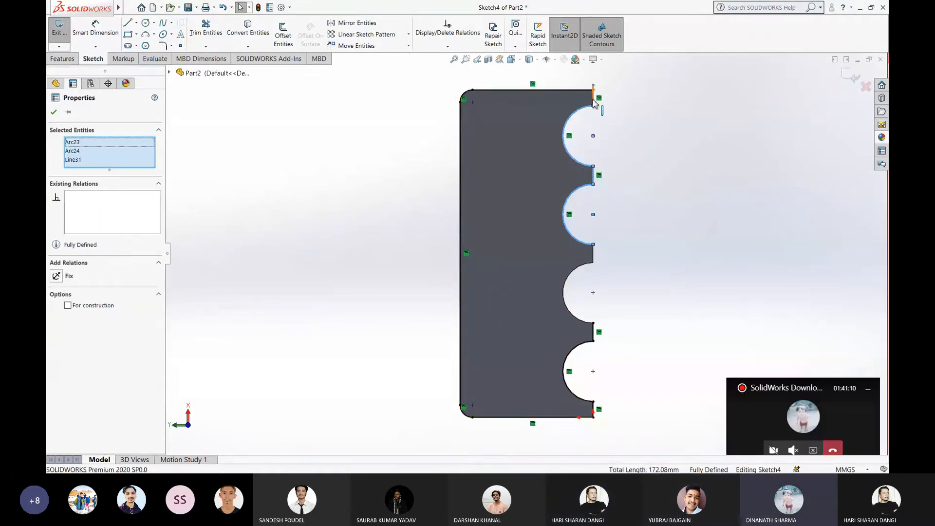
{"action": "left_click", "coordinate": [593, 100], "text": "ctrl"}
{"action": "left_click", "coordinate": [594, 258], "text": "ctrl"}
{"action": "left_click", "coordinate": [572, 270], "text": "ctrl"}
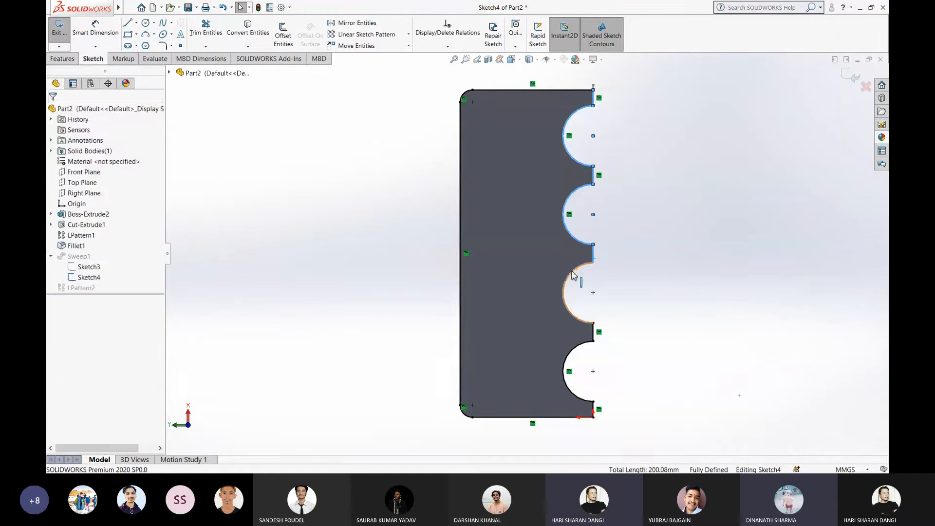
{"action": "left_click", "coordinate": [593, 333], "text": "ctrl"}
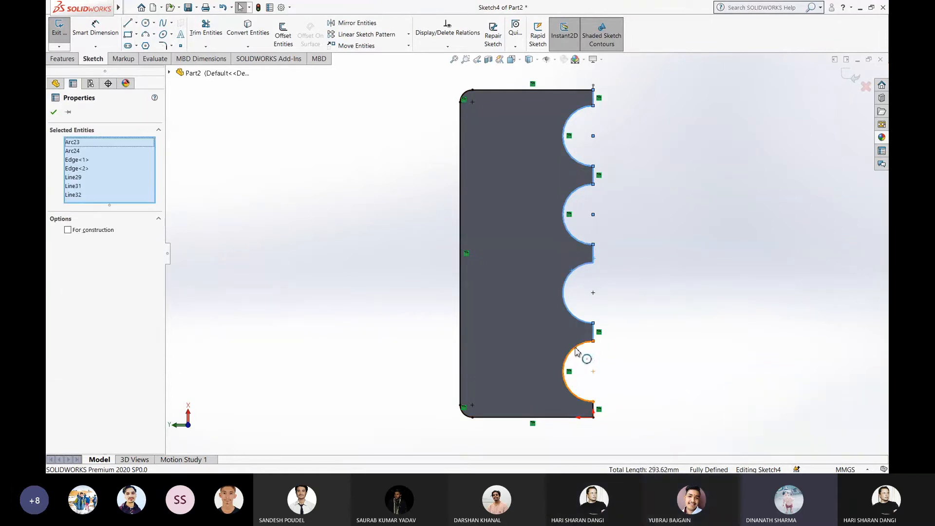
{"action": "left_click", "coordinate": [575, 348], "text": "ctrl"}
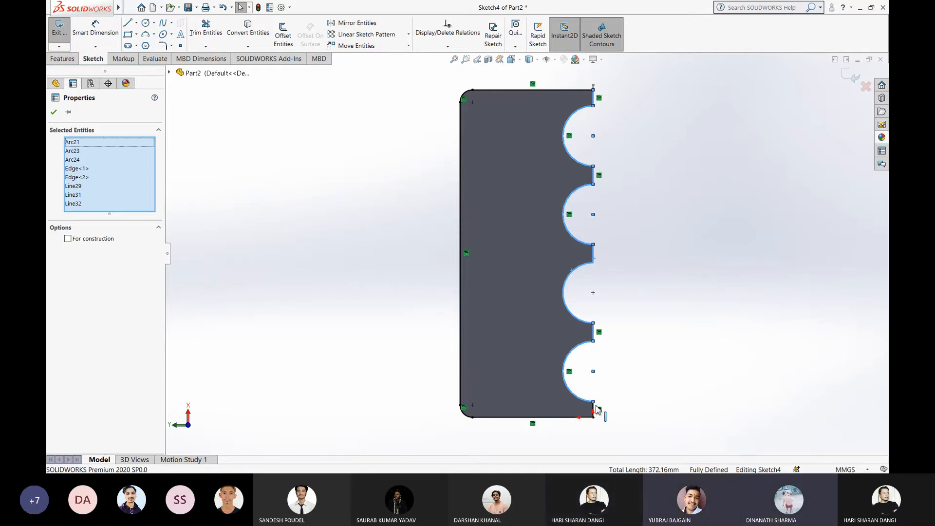
{"action": "key", "text": "Delete"}
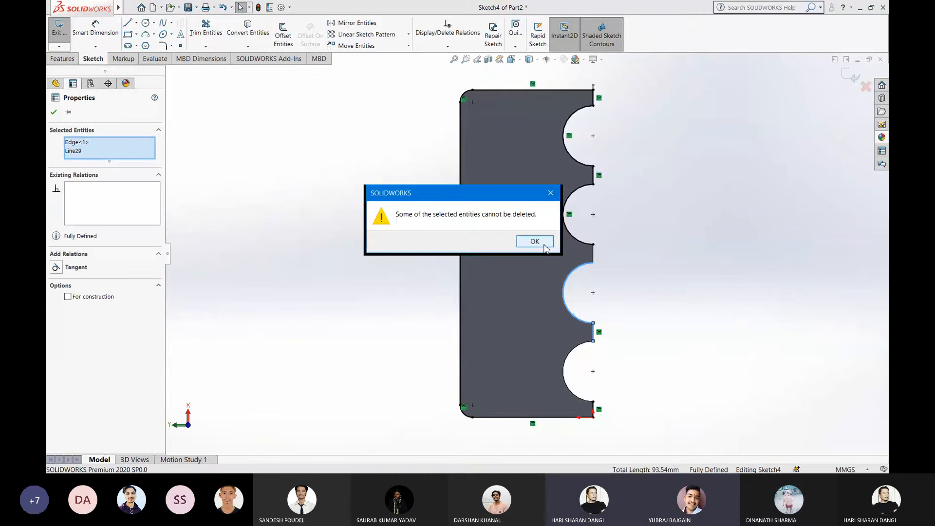
{"action": "left_click", "coordinate": [535, 241]}
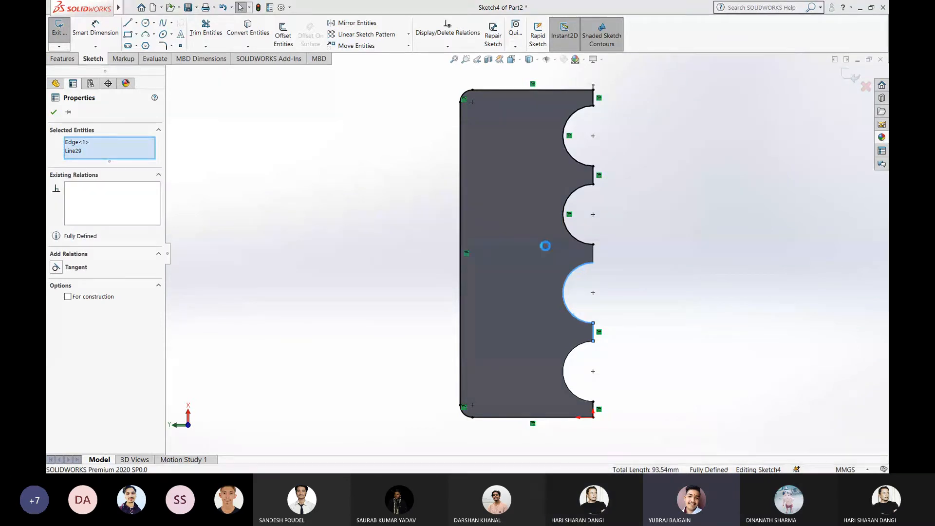
Delete the remaining short path segments along the notched edge, including those at both ends of the block
{"action": "left_click", "coordinate": [594, 175]}
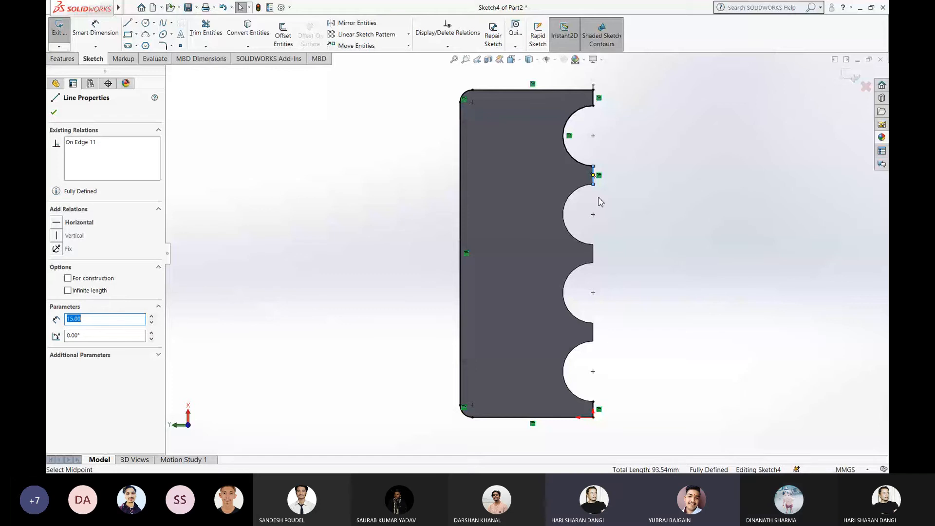
{"action": "key", "text": "ctrl+z"}
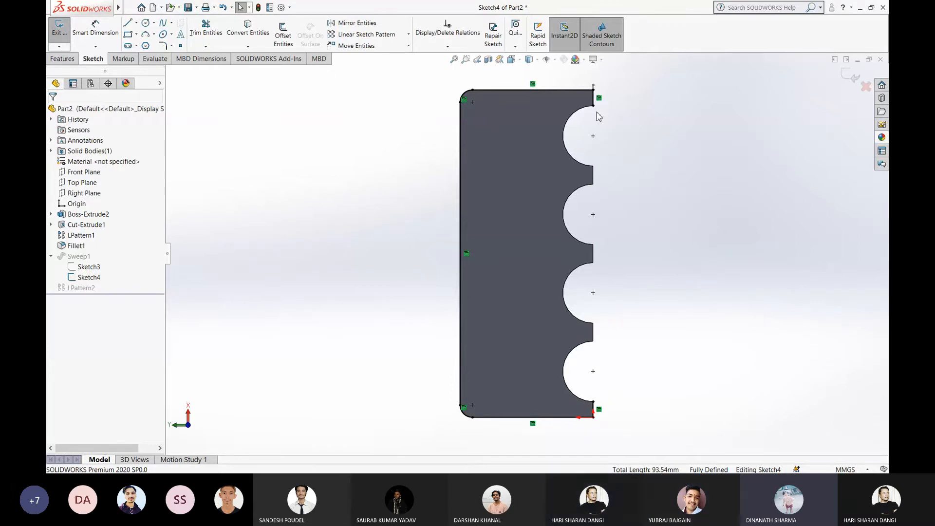
{"action": "left_click", "coordinate": [593, 101]}
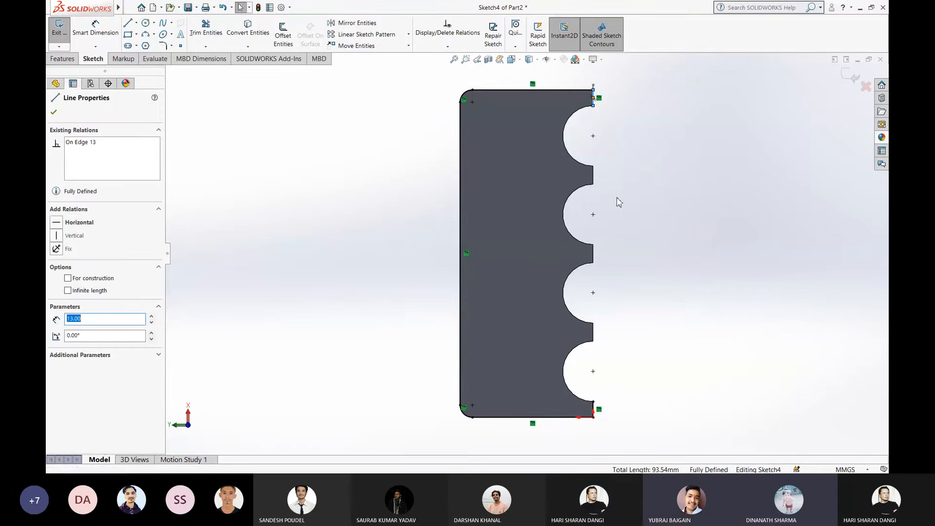
{"action": "left_click", "coordinate": [628, 232]}
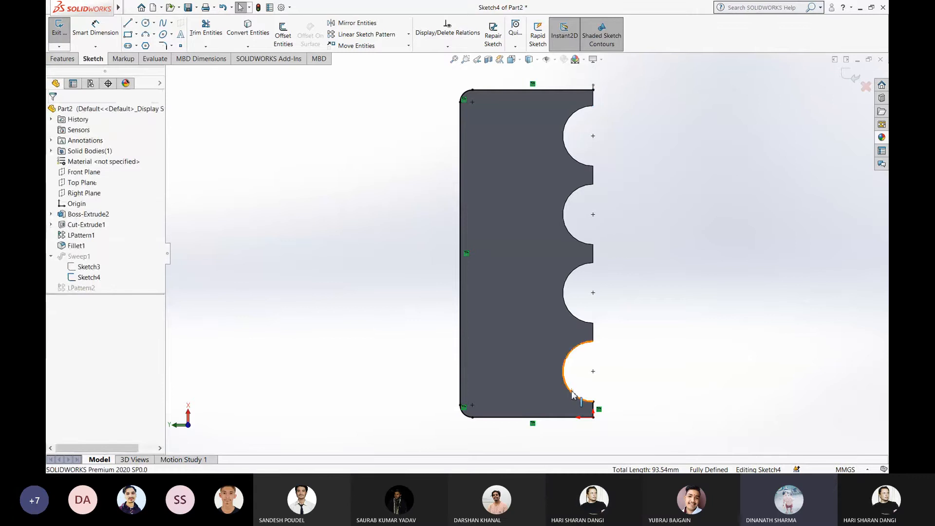
{"action": "middle_click_drag", "start_coordinate": [616, 453], "coordinate": [554, 398], "text": "ctrl"}
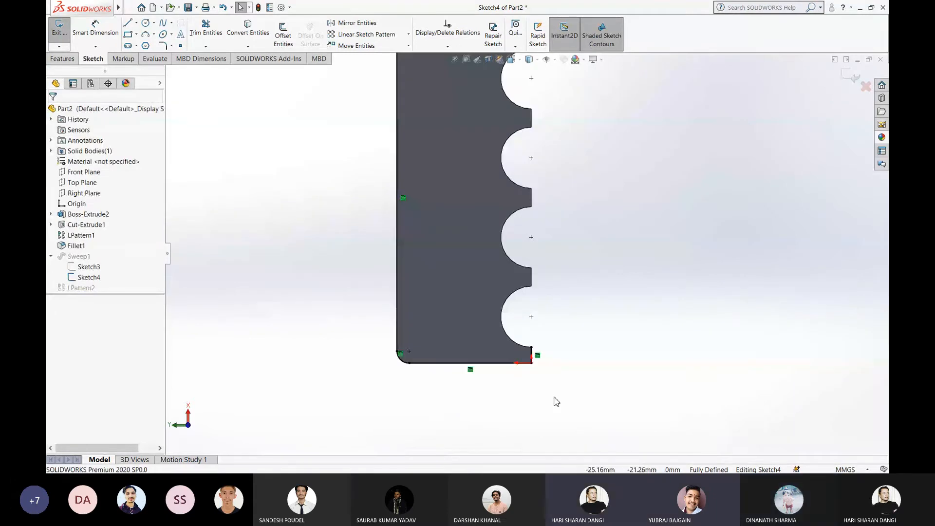
{"action": "scroll", "coordinate": [516, 215], "scroll_direction": "down", "scroll_amount": 1}
{"action": "mouse_move", "coordinate": [519, 350]}
{"action": "middle_mouse_down", "text": "ctrl"}
{"action": "mouse_move", "coordinate": [517, 215]}
{"action": "mouse_move", "coordinate": [488, 124]}
{"action": "mouse_move", "coordinate": [578, 125]}
{"action": "middle_mouse_up", "text": "ctrl"}
{"action": "scroll", "coordinate": [579, 125], "scroll_direction": "down", "scroll_amount": 5}
{"action": "scroll", "coordinate": [453, 138], "scroll_direction": "up", "scroll_amount": 3}
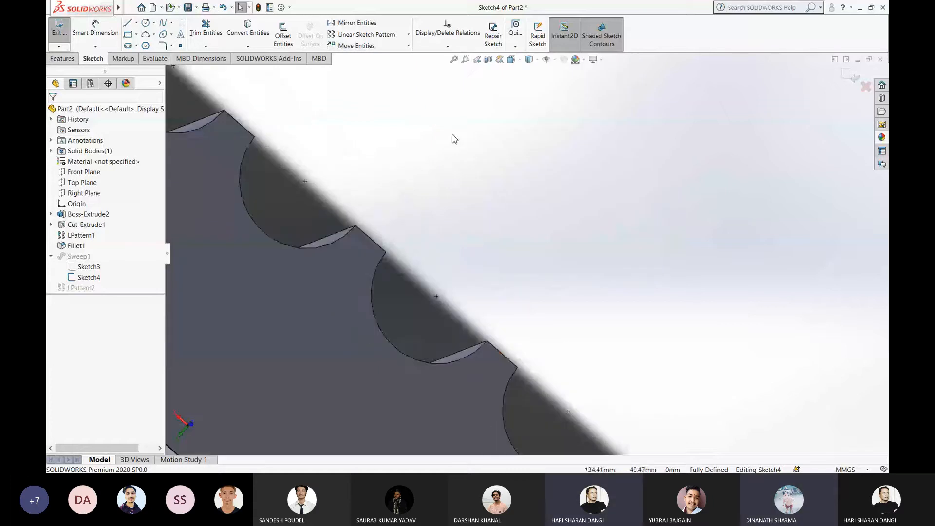
Delete the 100 mm path line along the block's short end farthest from the origin
{"action": "scroll", "coordinate": [453, 138], "scroll_direction": "up", "scroll_amount": 4}
{"action": "middle_click_drag", "start_coordinate": [352, 292], "coordinate": [346, 355]}
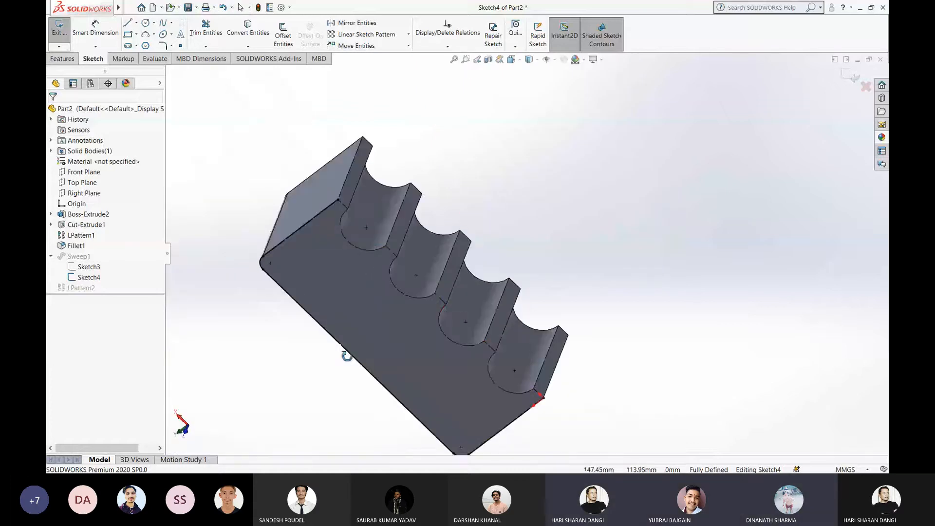
{"action": "left_click", "coordinate": [343, 205]}
{"action": "left_click", "coordinate": [238, 338]}
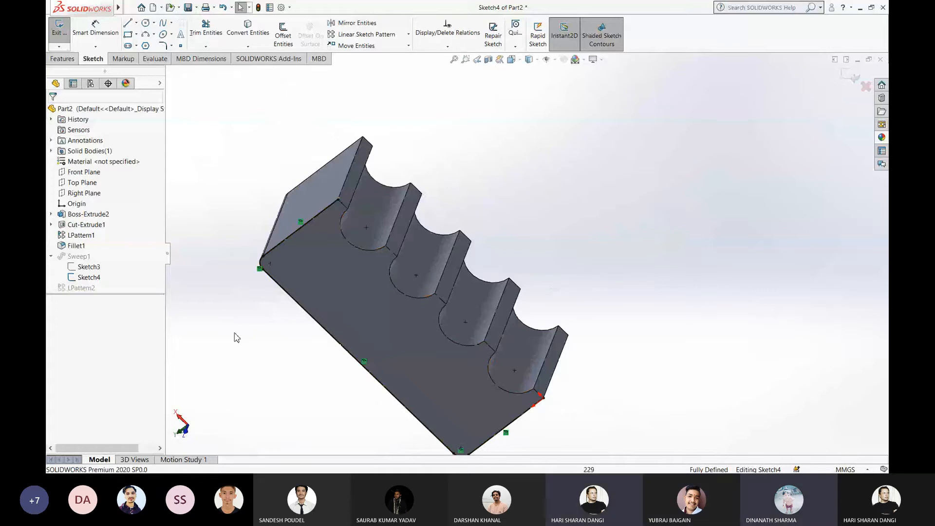
{"action": "left_click", "coordinate": [290, 239]}
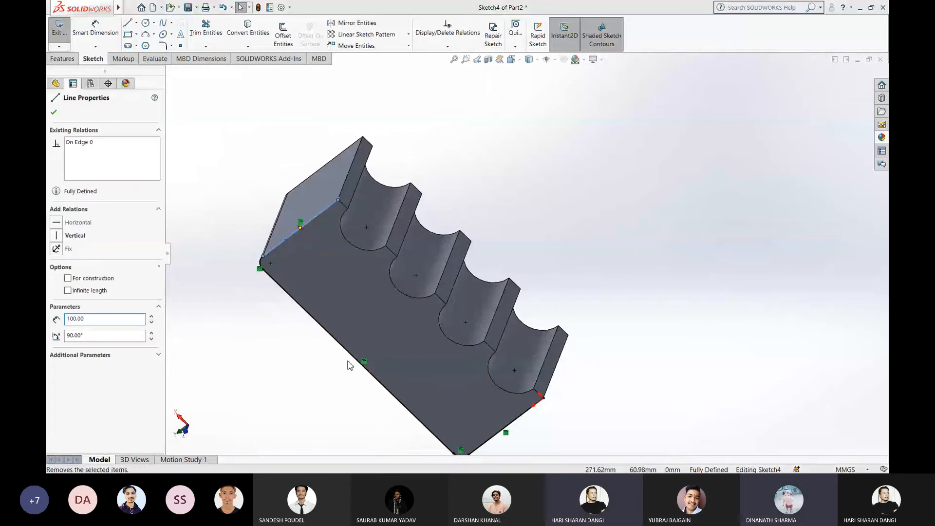
{"action": "key", "text": "Delete"}
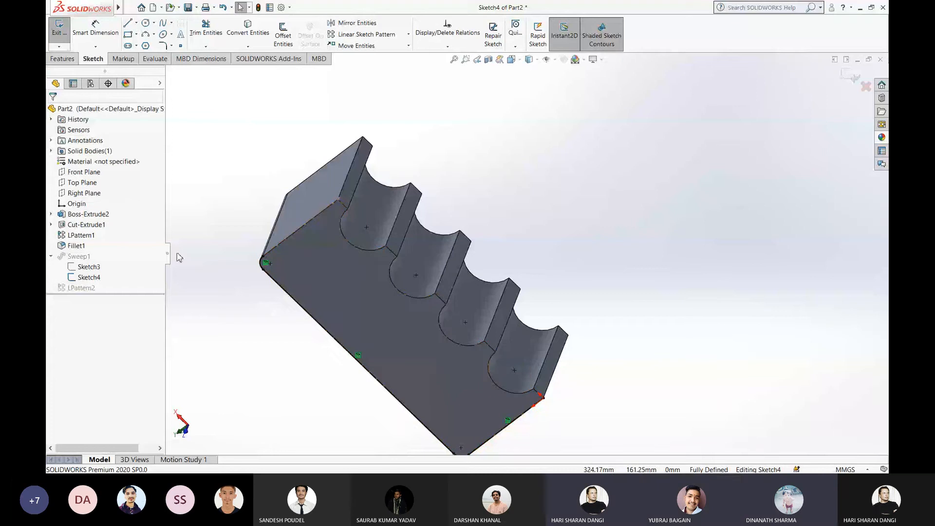
Exit Sketch4 with a rebuild, continue while ignoring the Sweep1 error, and close the What's Wrong report
{"action": "key", "text": "ctrl+b"}
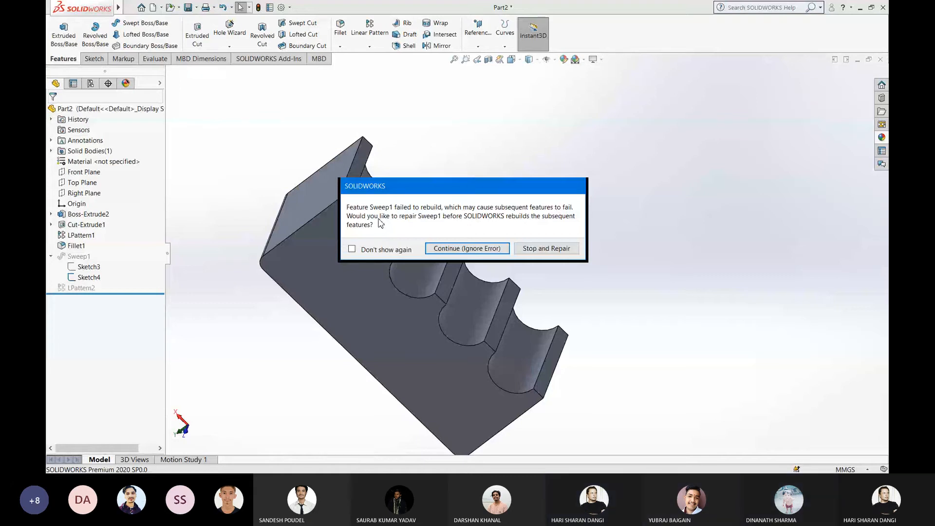
{"action": "left_click", "coordinate": [466, 251]}
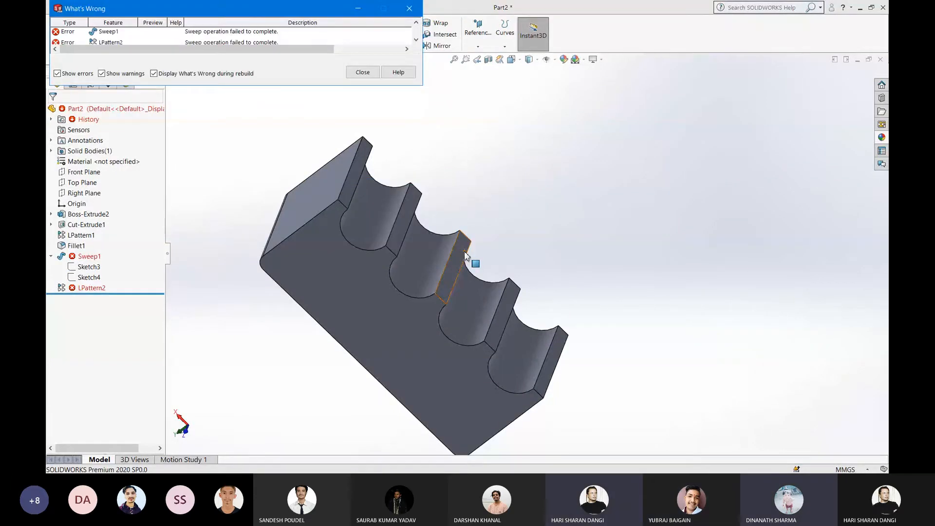
{"action": "middle_click_drag", "start_coordinate": [466, 252], "coordinate": [428, 368]}
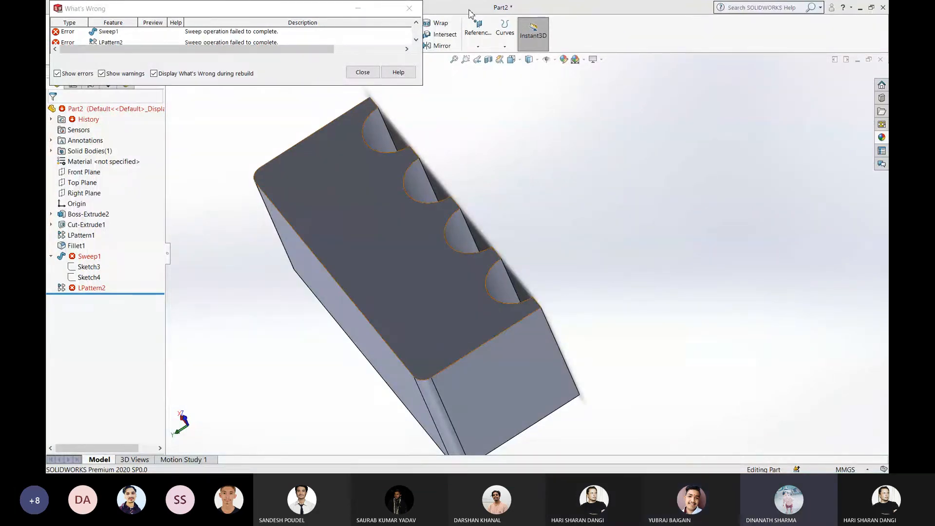
{"action": "mouse_move", "coordinate": [470, 11]}
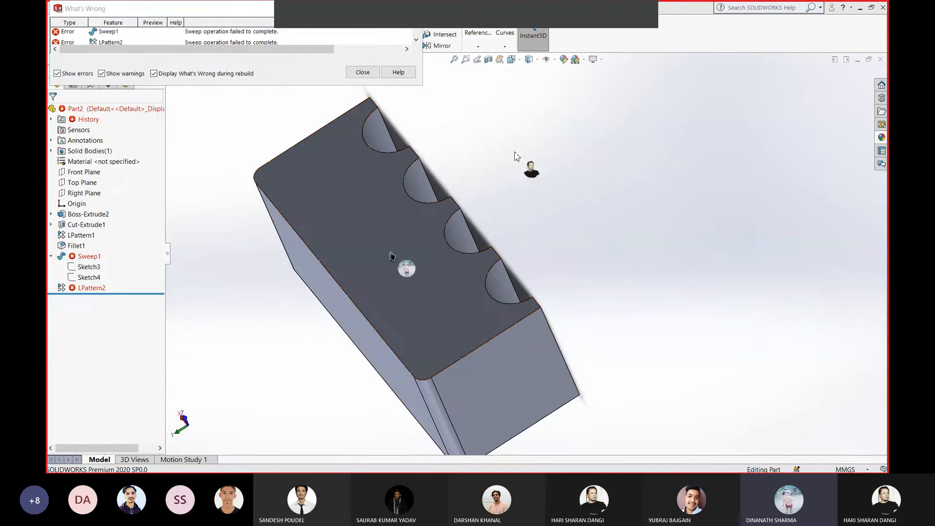
{"action": "scroll", "coordinate": [507, 210], "scroll_direction": "down", "scroll_amount": 2}
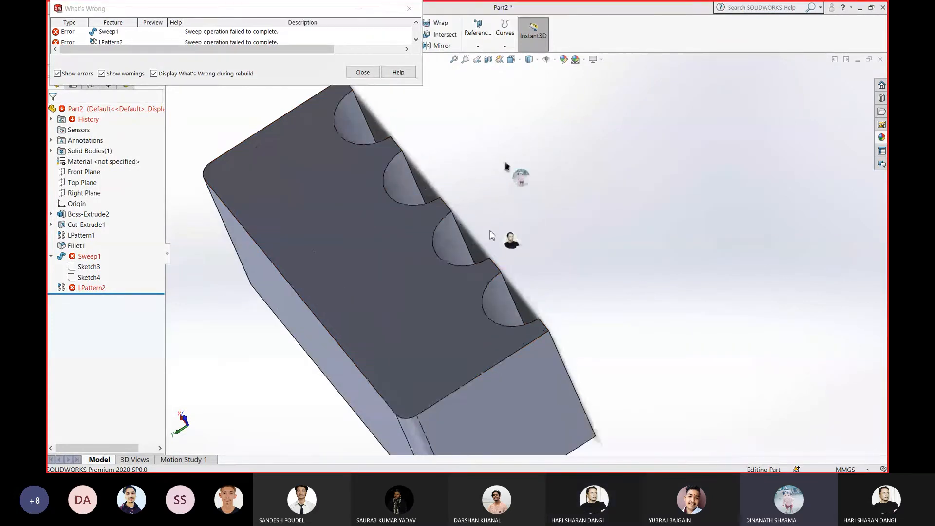
{"action": "scroll", "coordinate": [493, 234], "scroll_direction": "down", "scroll_amount": 2}
{"action": "scroll", "coordinate": [491, 235], "scroll_direction": "up", "scroll_amount": 4}
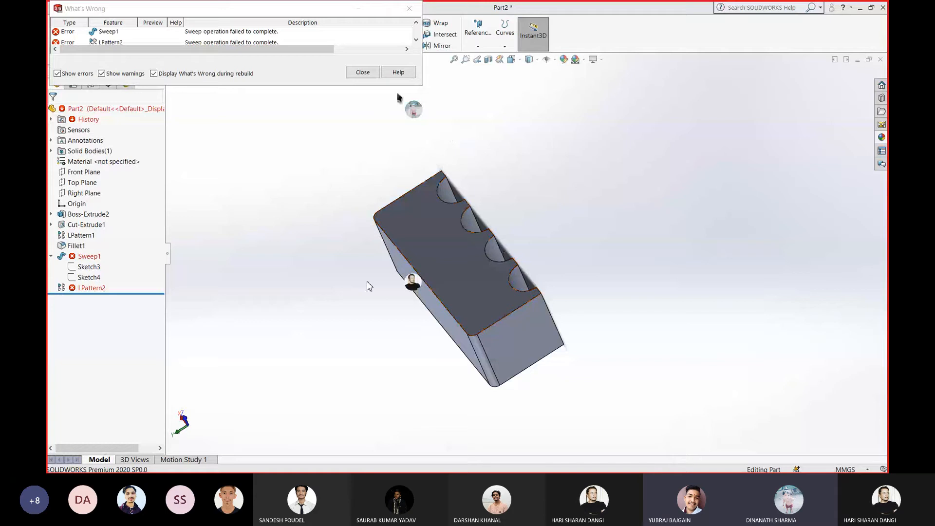
{"action": "left_click", "coordinate": [366, 73]}
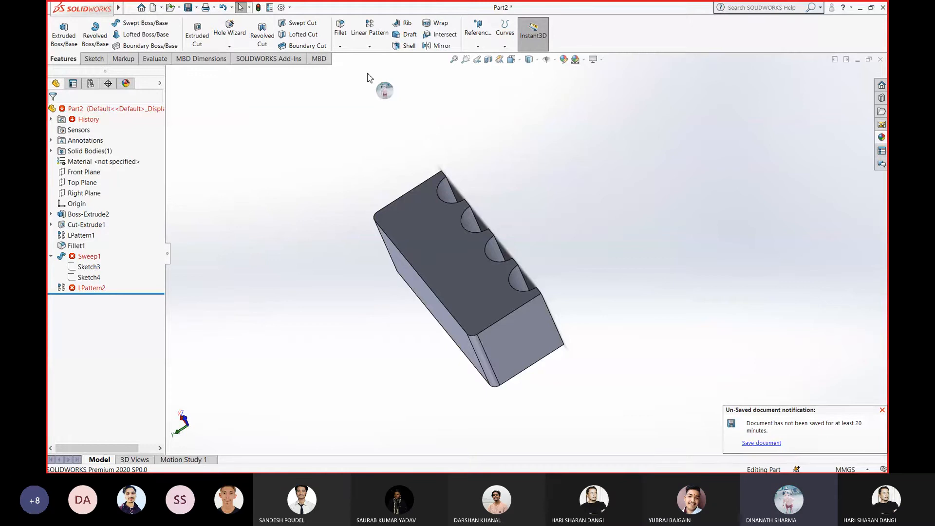
Reopen Sketch4, examine the path's endpoint at the block's notched corner, exit the sketch and close the What's Wrong report
{"action": "left_click", "coordinate": [94, 278]}
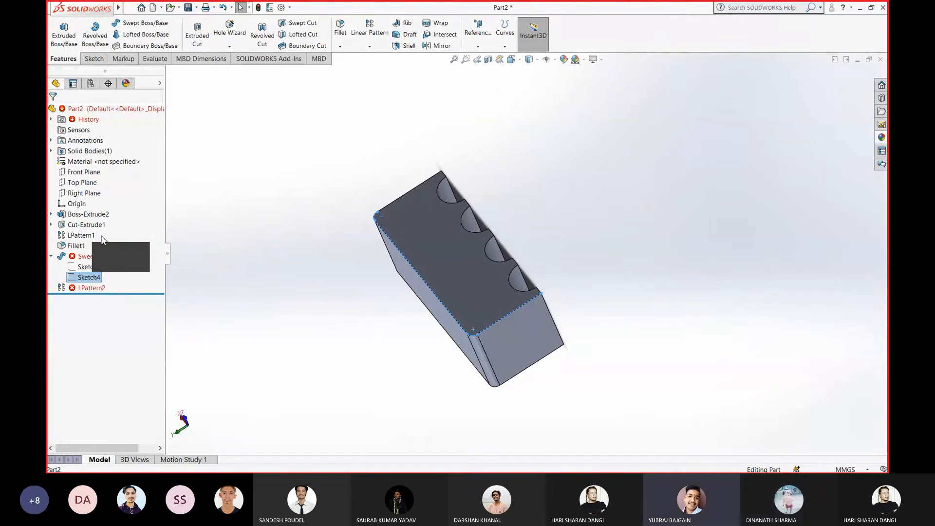
{"action": "left_click", "coordinate": [95, 58]}
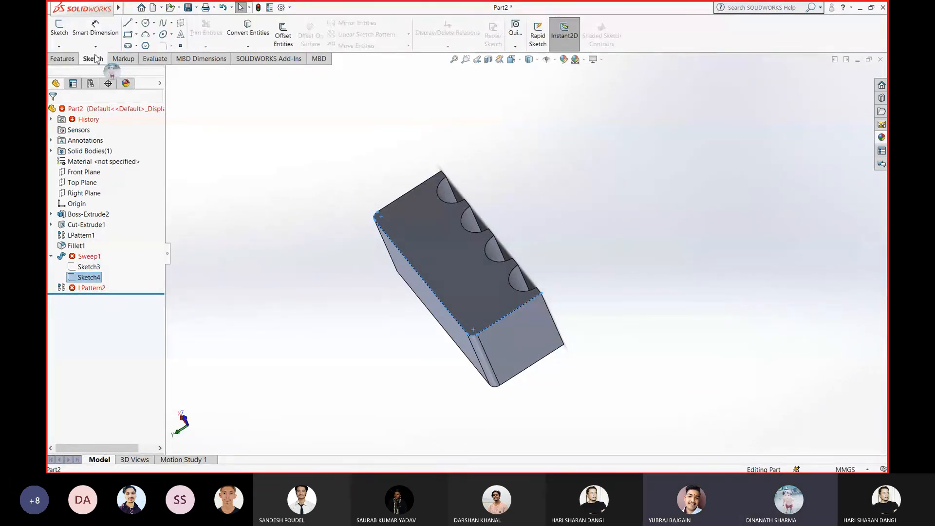
{"action": "left_click", "coordinate": [56, 30]}
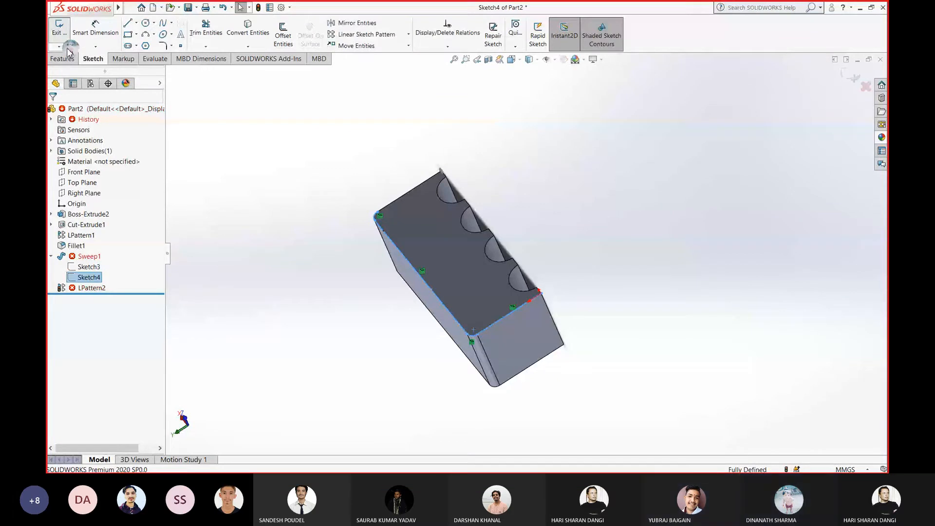
{"action": "scroll", "coordinate": [543, 299], "scroll_direction": "down", "scroll_amount": 1}
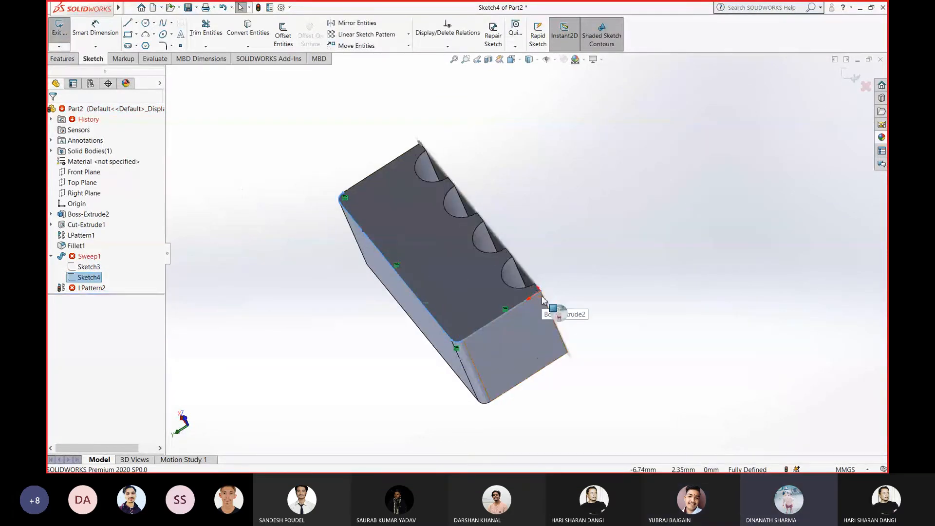
{"action": "scroll", "coordinate": [543, 299], "scroll_direction": "down", "scroll_amount": 2}
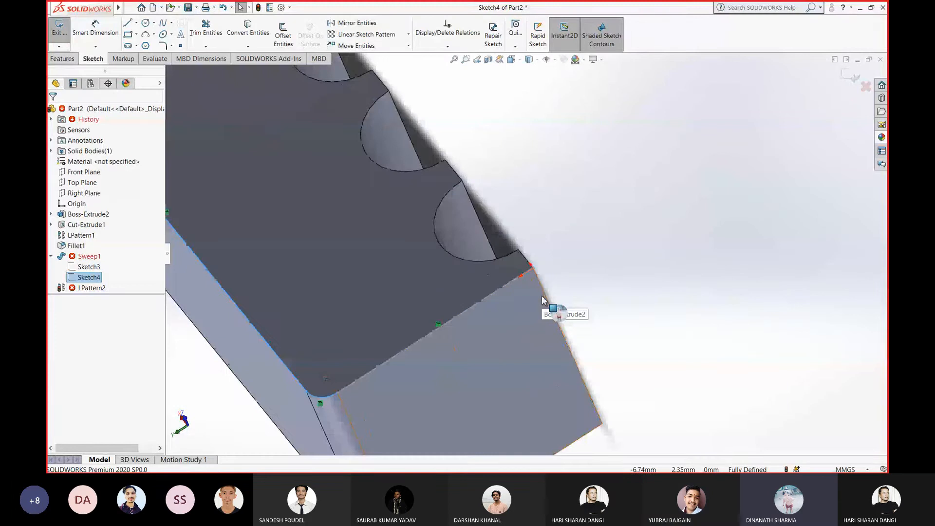
{"action": "scroll", "coordinate": [543, 298], "scroll_direction": "down", "scroll_amount": 1}
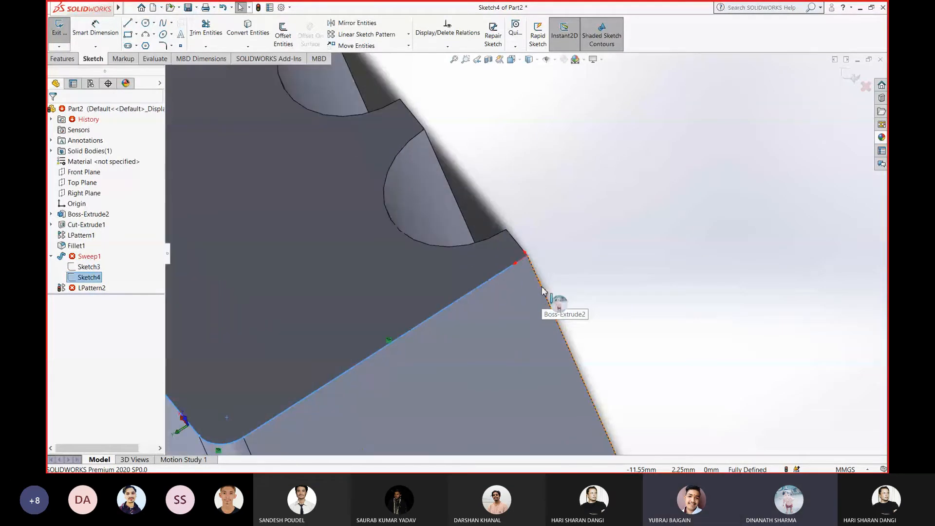
{"action": "scroll", "coordinate": [542, 291], "scroll_direction": "down", "scroll_amount": 1}
{"action": "mouse_move", "coordinate": [542, 292]}
{"action": "middle_mouse_down"}
{"action": "mouse_move", "coordinate": [516, 260]}
{"action": "mouse_move", "coordinate": [512, 295]}
{"action": "middle_mouse_up"}
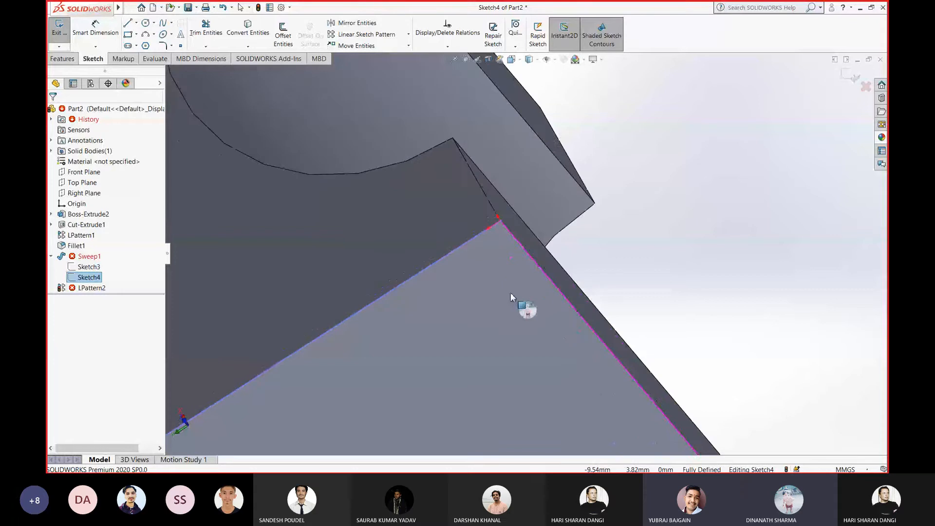
{"action": "left_click", "coordinate": [852, 80]}
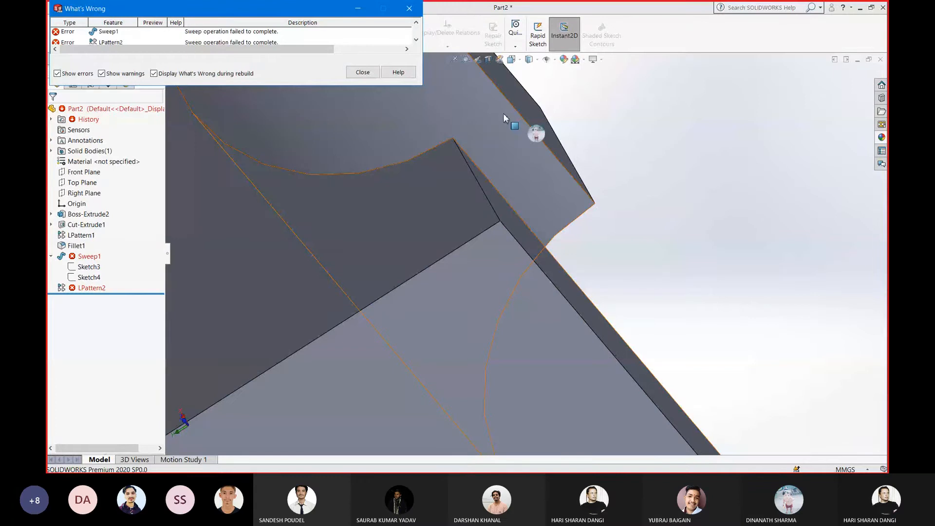
{"action": "left_click", "coordinate": [362, 72]}
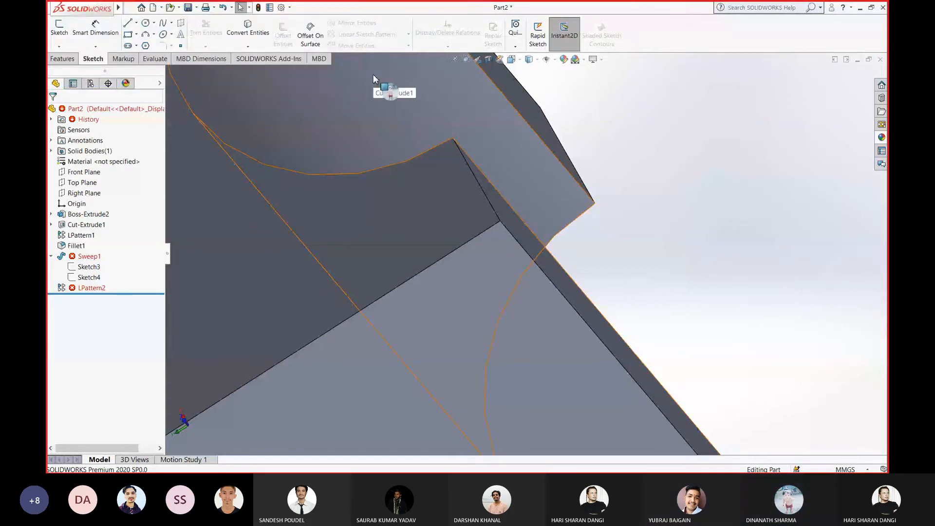
{"action": "left_click", "coordinate": [84, 290]}
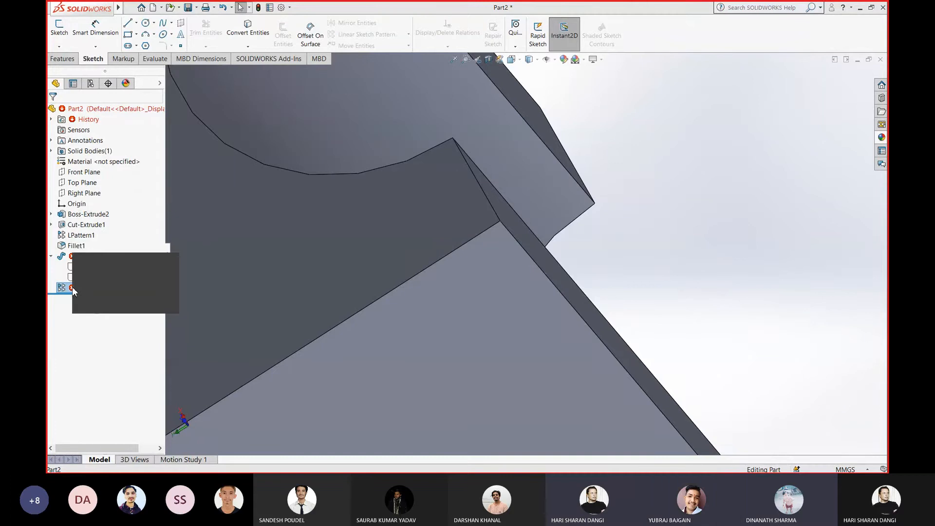
{"action": "left_click", "coordinate": [79, 288]}
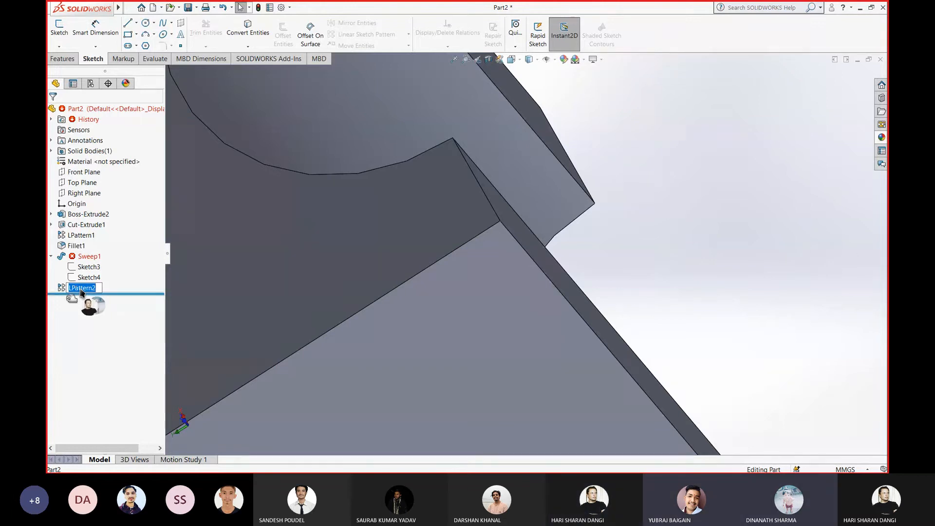
{"action": "key", "text": "Return"}
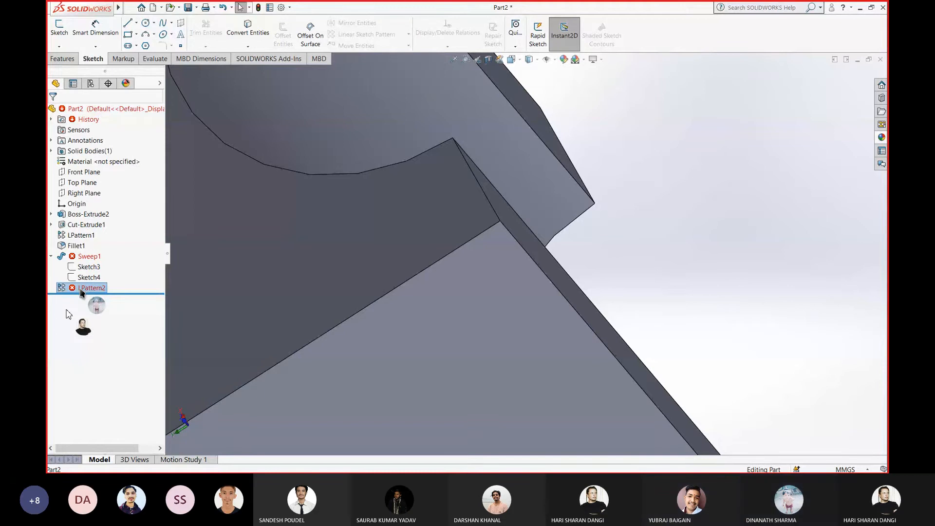
{"action": "scroll", "coordinate": [555, 246], "scroll_direction": "up", "scroll_amount": 9}
{"action": "left_click", "coordinate": [331, 263]}
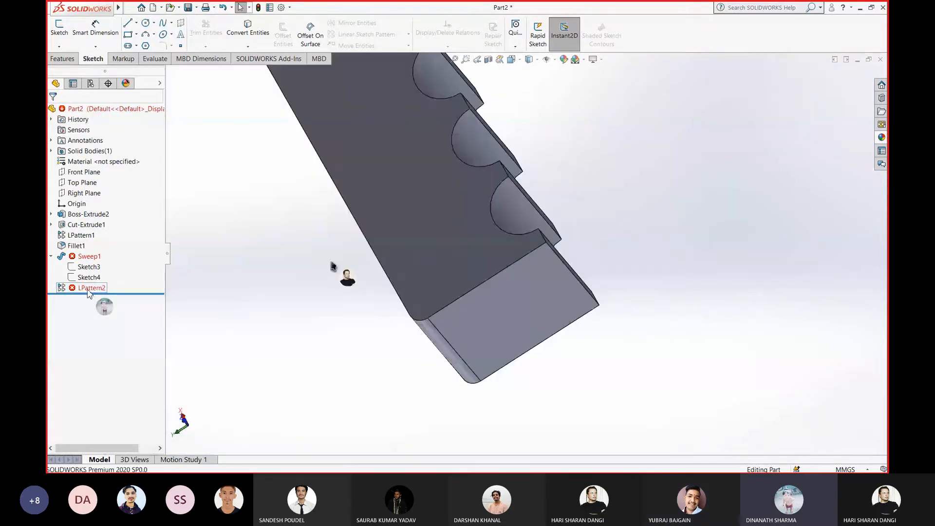
{"action": "right_click", "coordinate": [89, 292]}
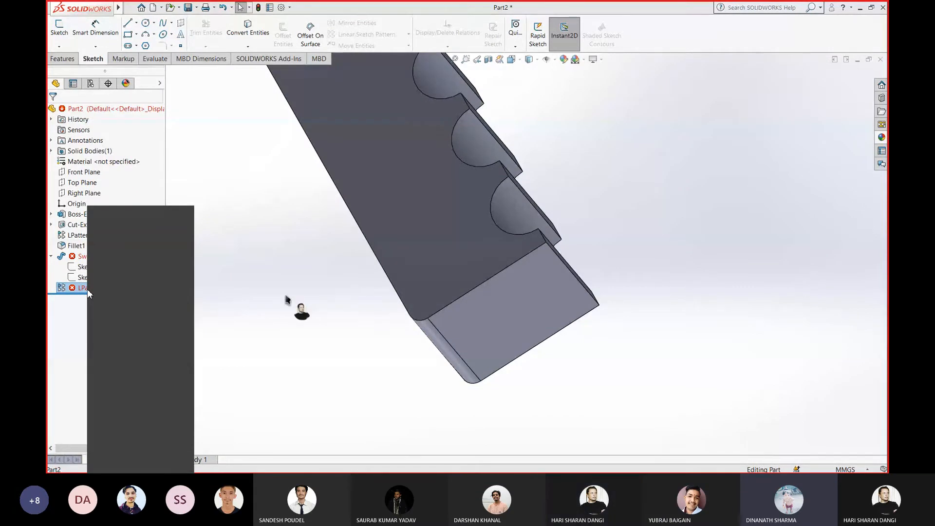
{"action": "left_click", "coordinate": [87, 290]}
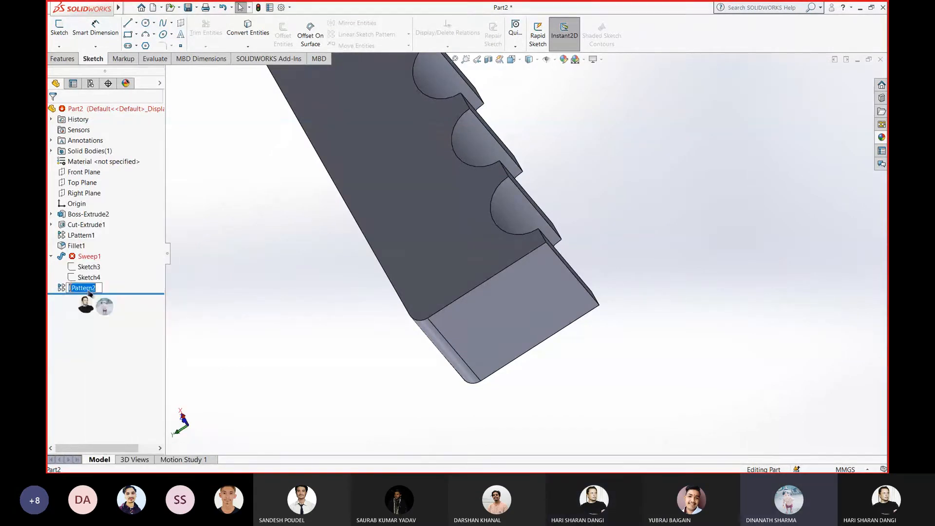
{"action": "left_click", "coordinate": [69, 312]}
Try to remove Sweep1 from the features patterned by LPattern2 and leave the pattern's settings
{"action": "mouse_move", "coordinate": [67, 289]}
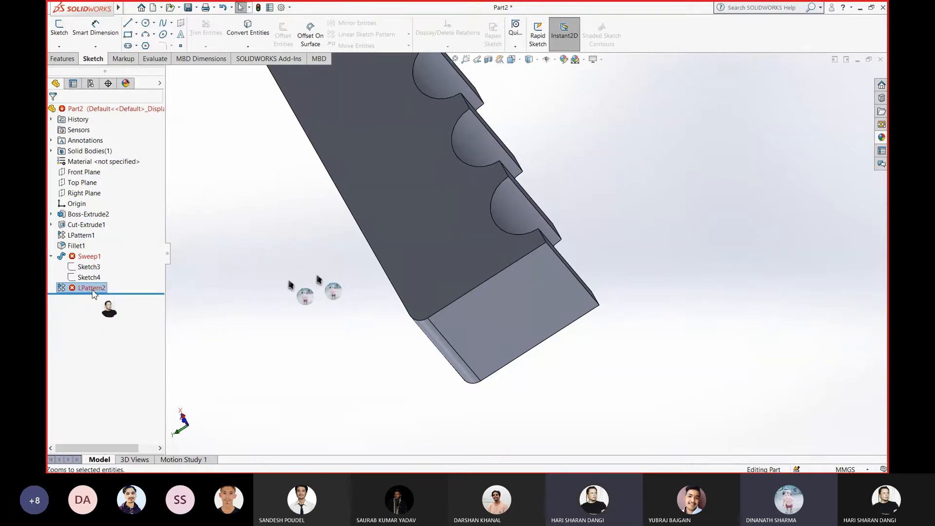
{"action": "right_click", "coordinate": [94, 292]}
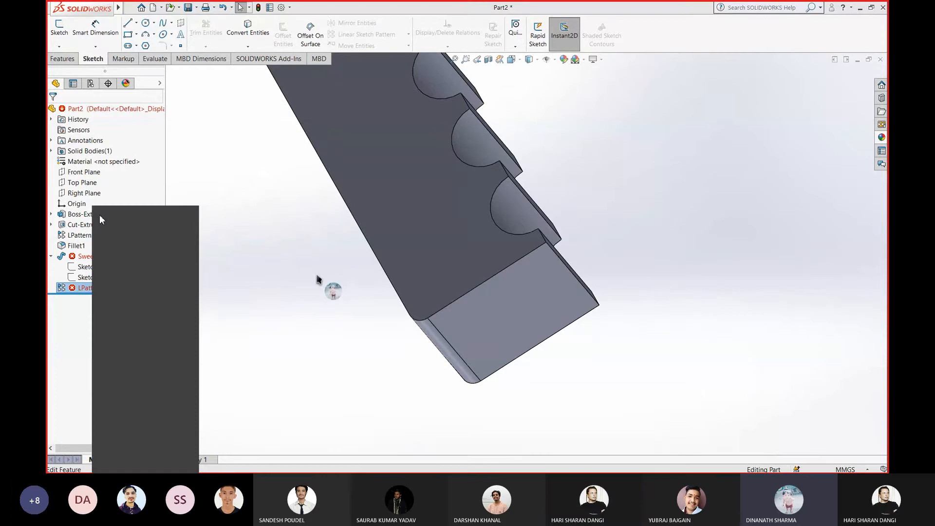
{"action": "left_click", "coordinate": [101, 219]}
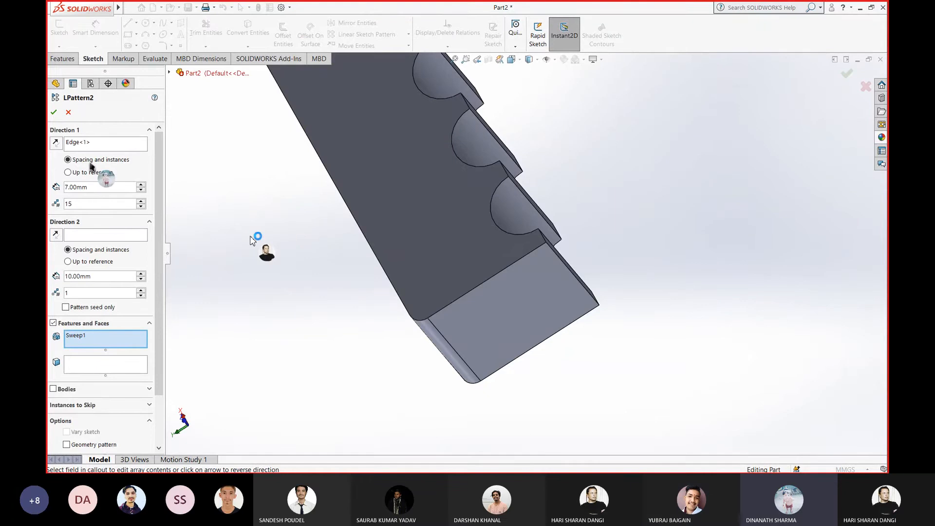
{"action": "left_click", "coordinate": [83, 338]}
{"action": "key", "text": "Delete"}
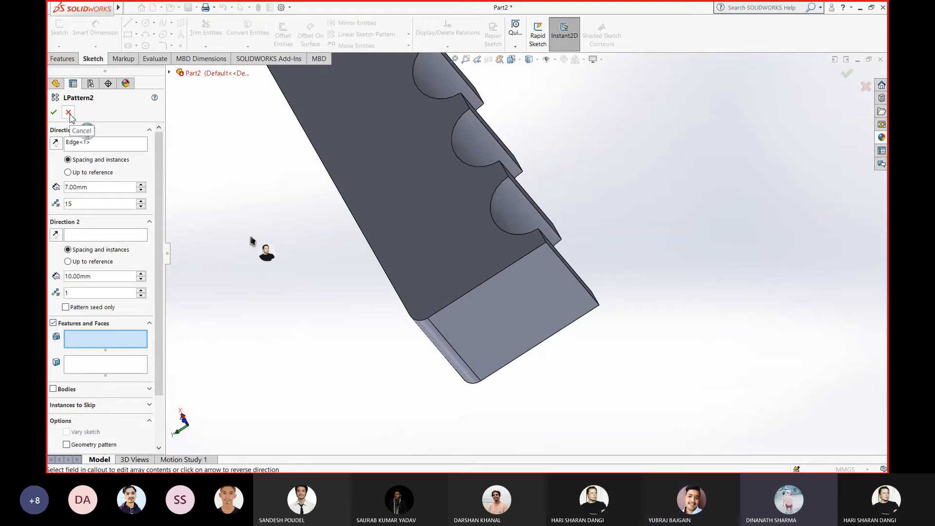
{"action": "left_click", "coordinate": [80, 144]}
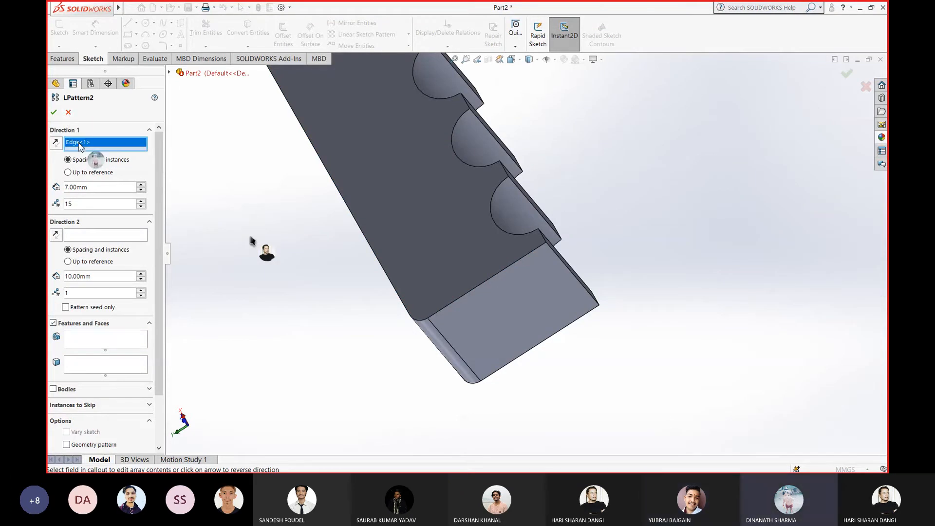
{"action": "left_click", "coordinate": [54, 112]}
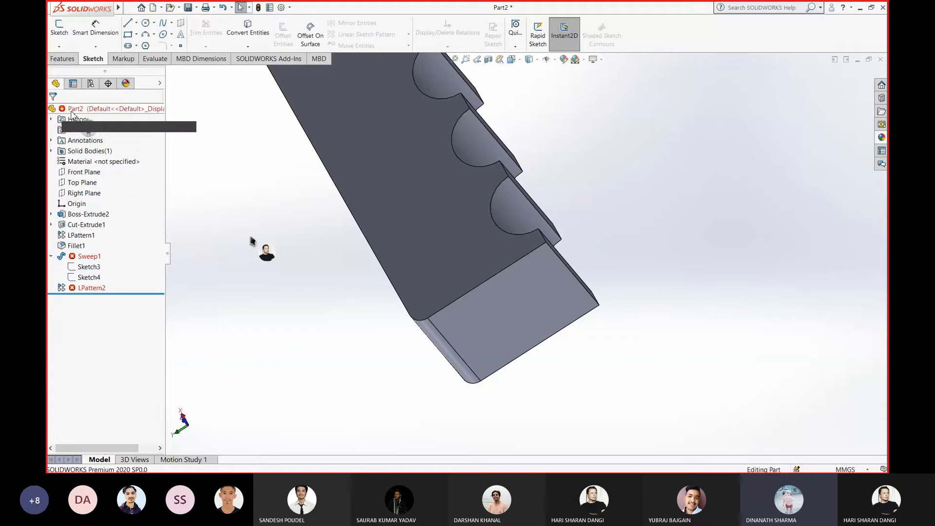
Edit Sweep1 and clear both its profile and its path selections
{"action": "left_click", "coordinate": [86, 257]}
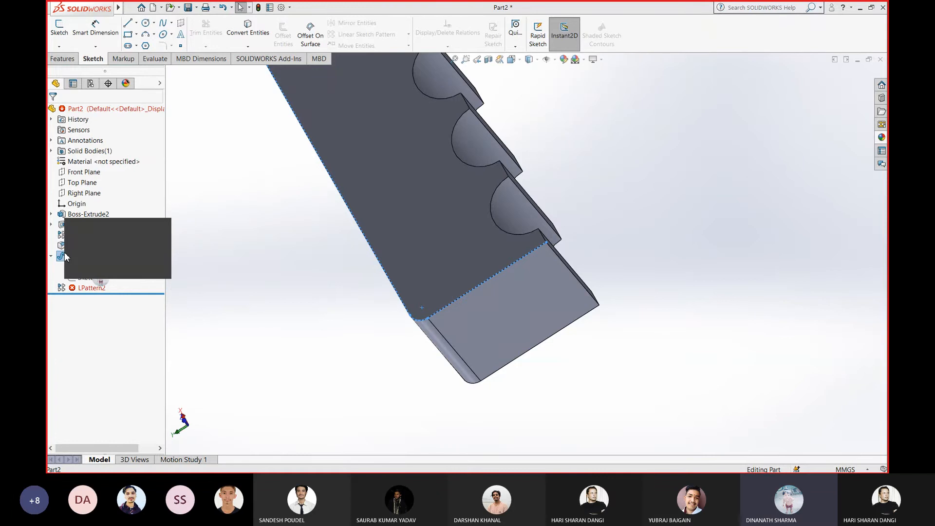
{"action": "left_click", "coordinate": [75, 231]}
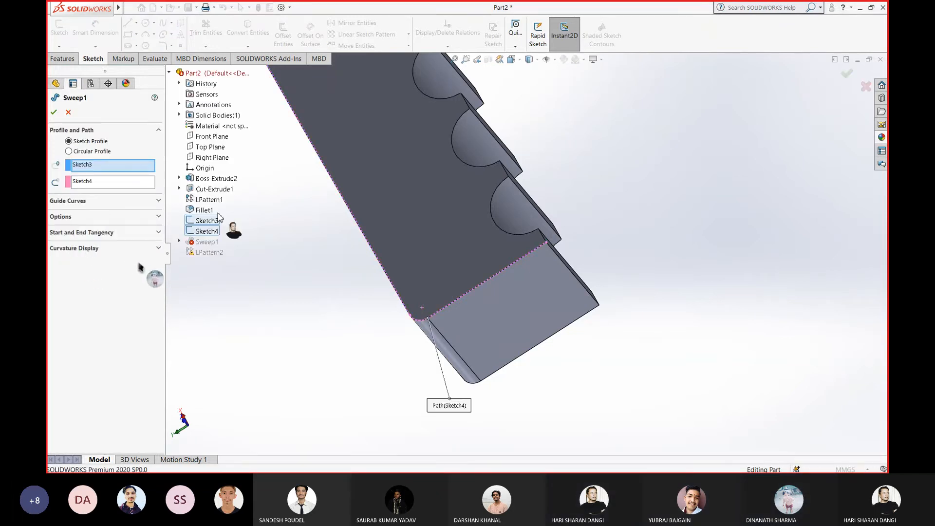
{"action": "left_click", "coordinate": [99, 167]}
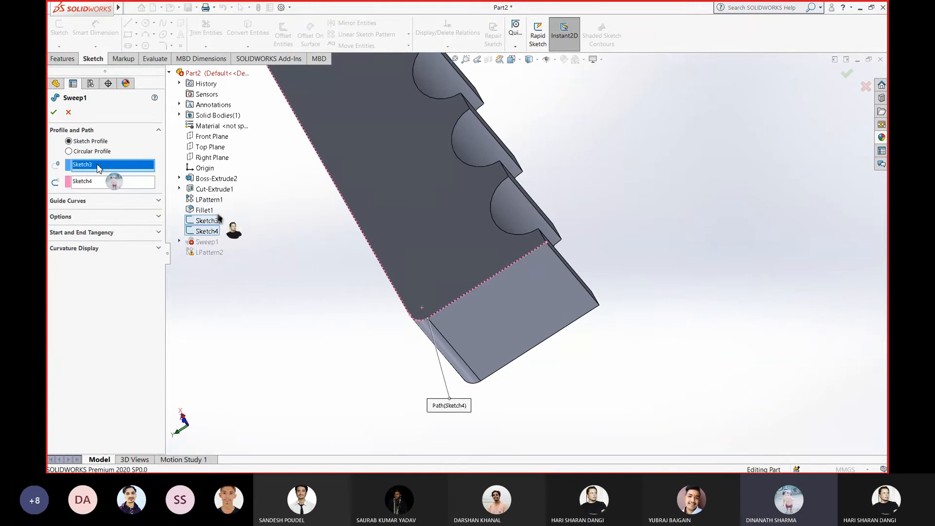
{"action": "key", "text": "Delete"}
{"action": "left_click", "coordinate": [87, 182]}
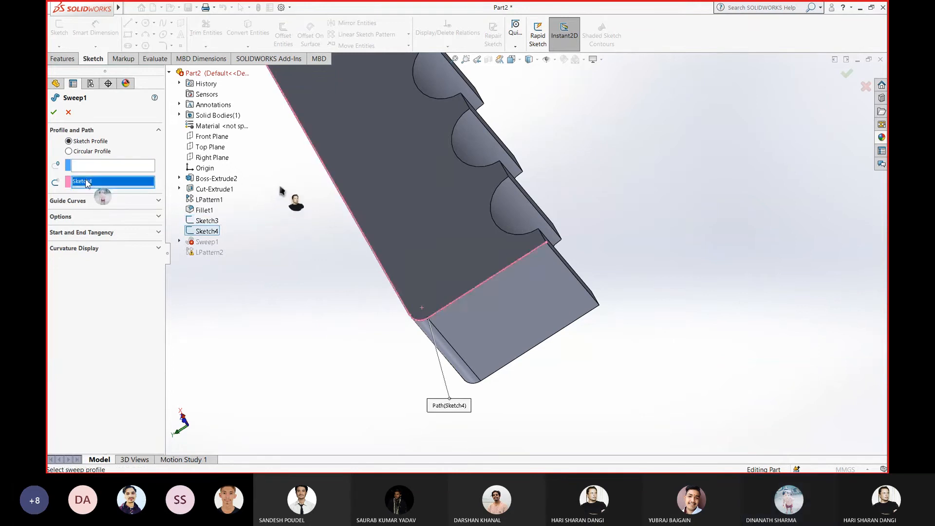
{"action": "key", "text": "Delete"}
Try to redefine Sweep1 with Sketch3 as the profile and Sketch4 as the path, and cancel the edit
{"action": "left_click", "coordinate": [92, 168]}
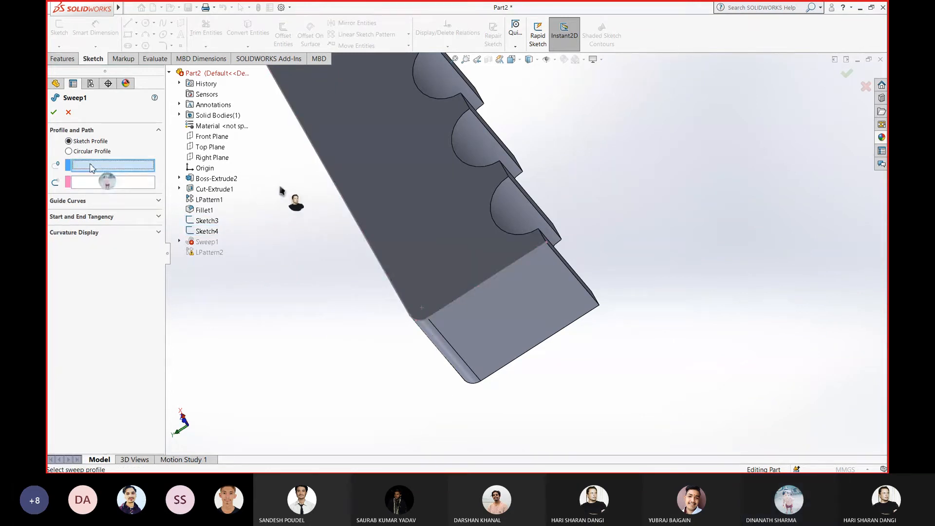
{"action": "left_click", "coordinate": [207, 221]}
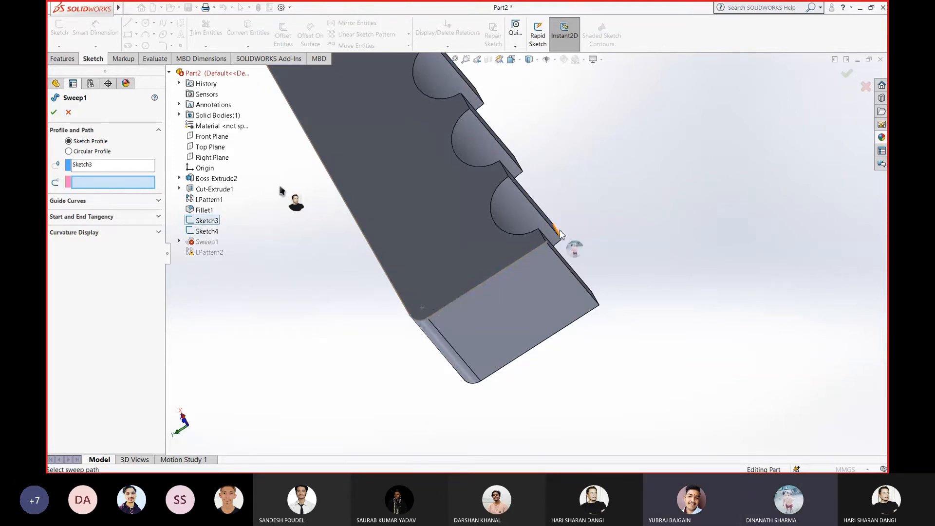
{"action": "middle_click_drag", "start_coordinate": [560, 234], "coordinate": [641, 179]}
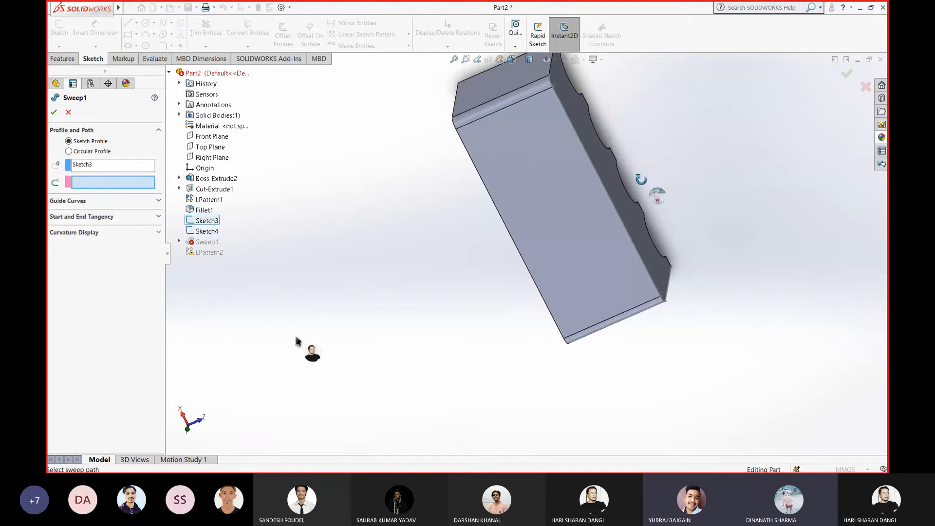
{"action": "middle_click_drag", "start_coordinate": [641, 179], "coordinate": [580, 197]}
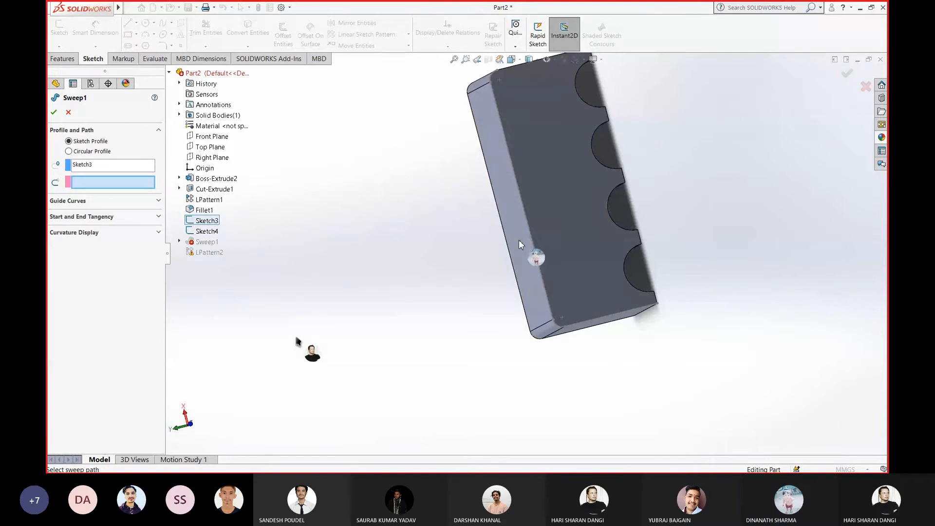
{"action": "left_click", "coordinate": [202, 232]}
{"action": "mouse_move", "coordinate": [501, 277]}
{"action": "middle_mouse_down"}
{"action": "mouse_move", "coordinate": [470, 242]}
{"action": "mouse_move", "coordinate": [422, 251]}
{"action": "mouse_move", "coordinate": [353, 339]}
{"action": "middle_mouse_up"}
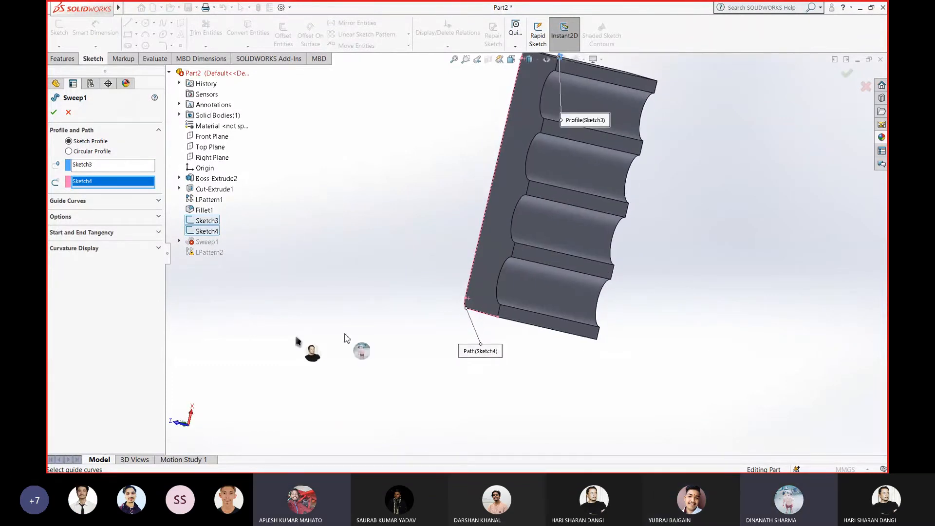
{"action": "scroll", "coordinate": [465, 164], "scroll_direction": "up", "scroll_amount": 1}
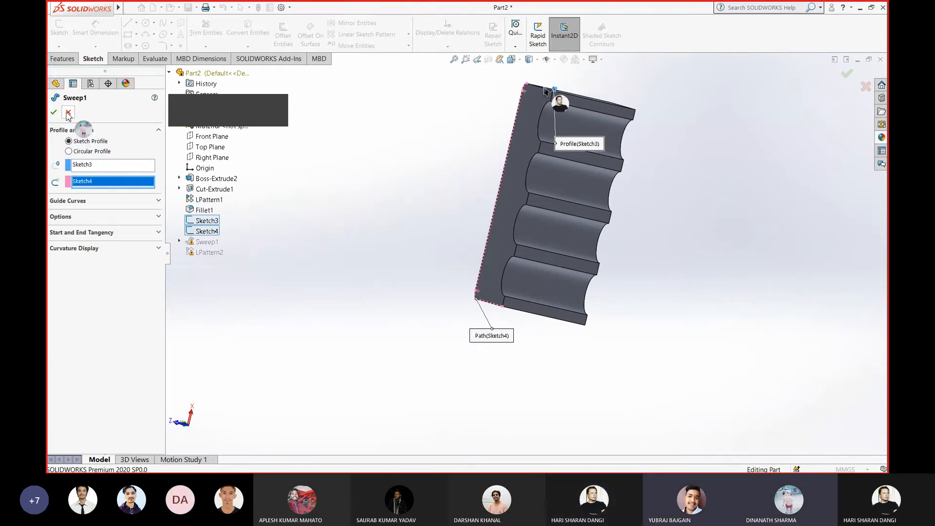
{"action": "left_click", "coordinate": [67, 112]}
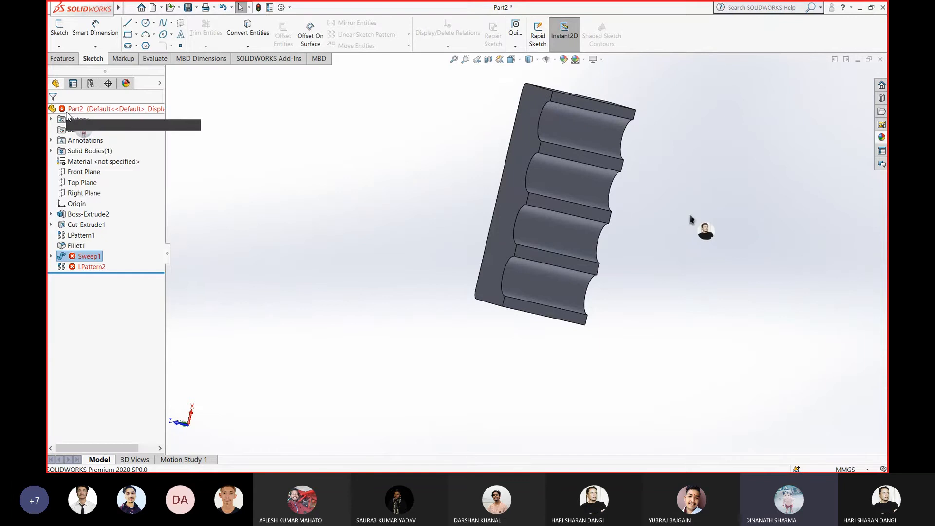
Reopen Sketch4, the path sketch of Sweep1, for editing
{"action": "left_click", "coordinate": [51, 256]}
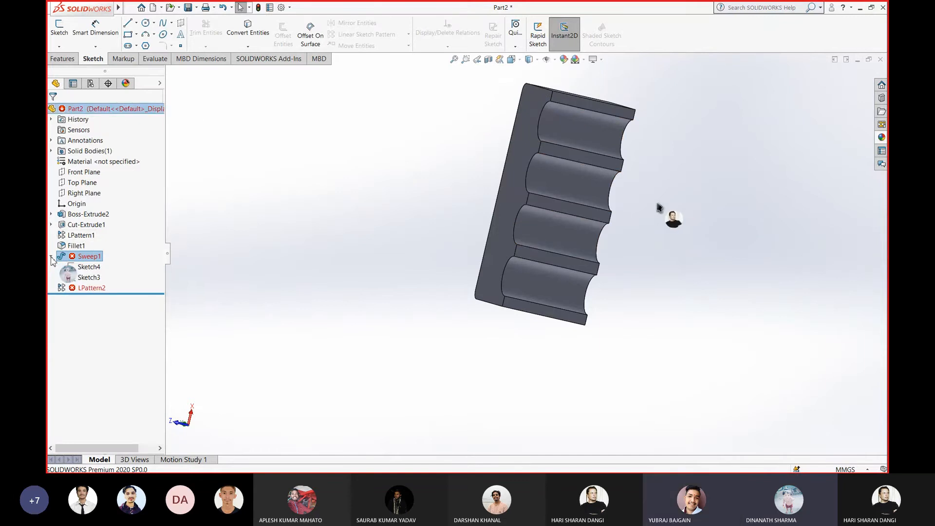
{"action": "left_click", "coordinate": [92, 277]}
{"action": "left_click", "coordinate": [80, 268]}
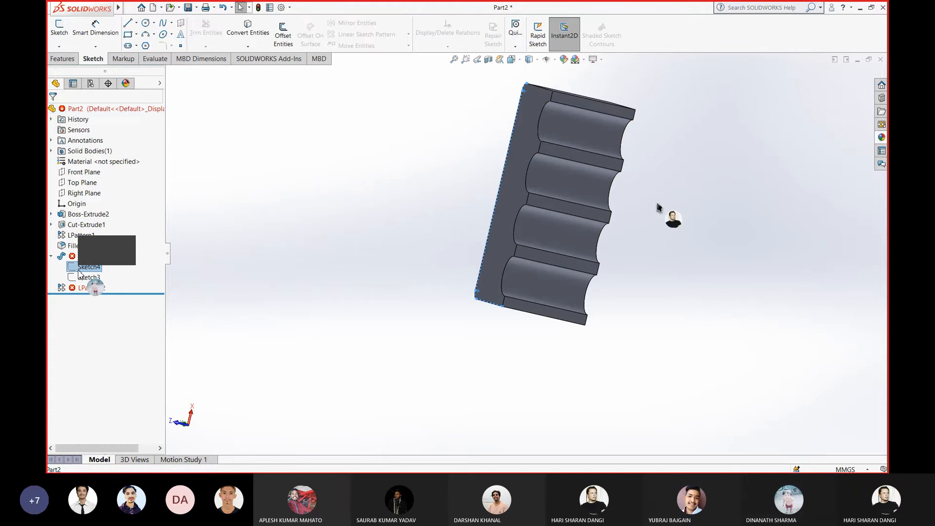
{"action": "left_click", "coordinate": [59, 30]}
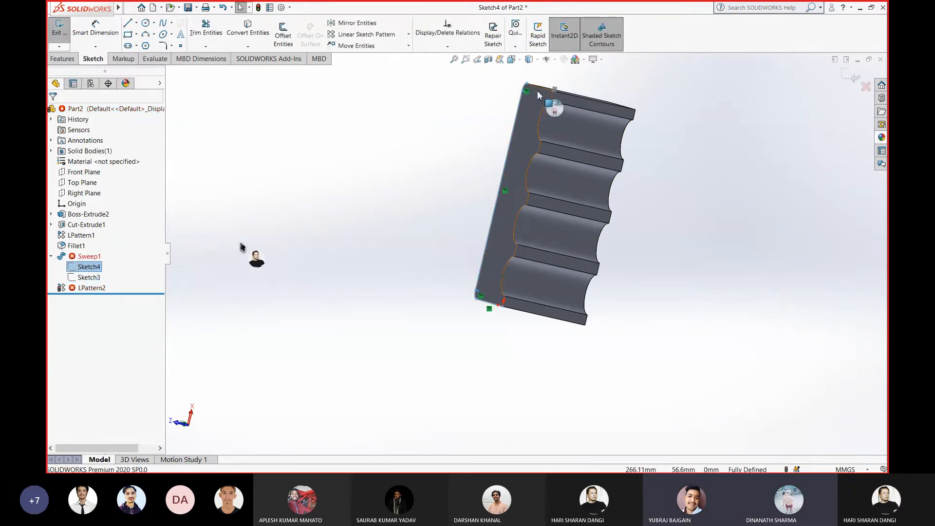
{"action": "key", "text": "Escape"}
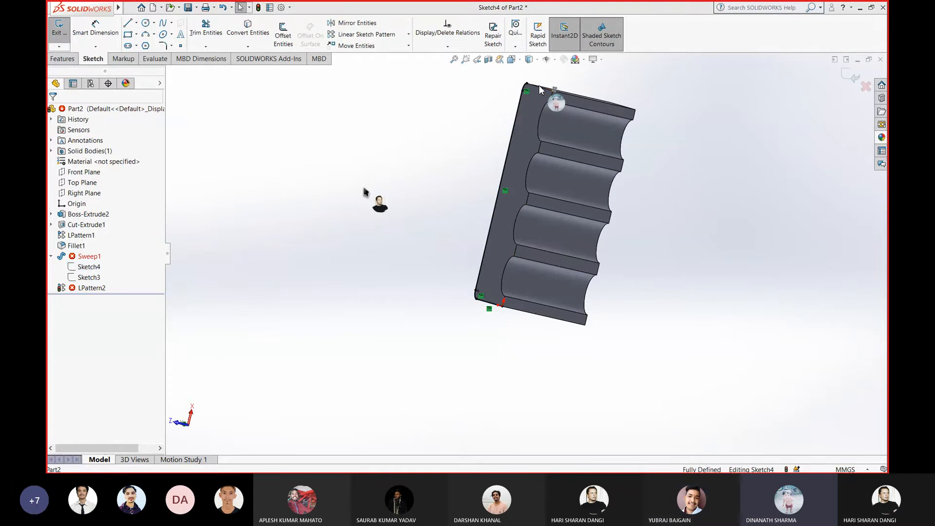
Convert the block's missing short straight end edge into the sweep path sketch and exit the sketch to rebuild the part
{"action": "left_click", "coordinate": [532, 238]}
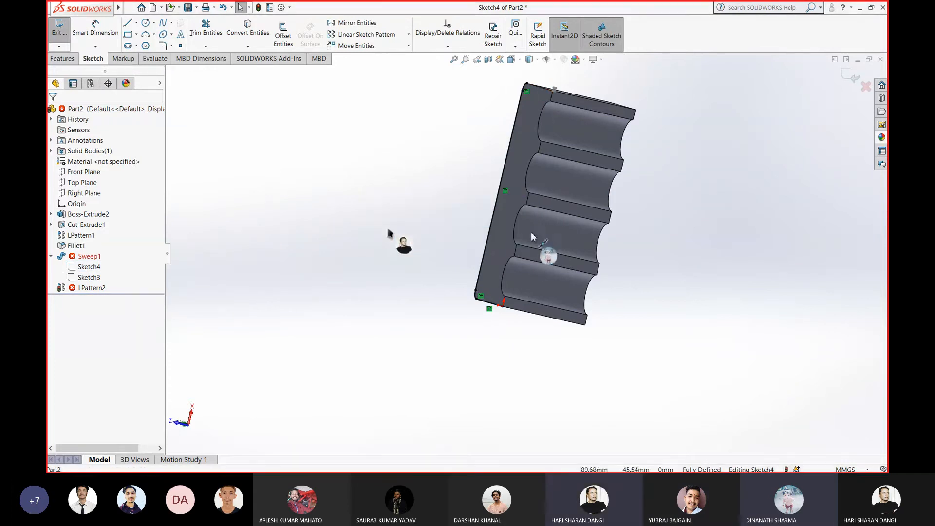
{"action": "scroll", "coordinate": [546, 97], "scroll_direction": "down", "scroll_amount": 5}
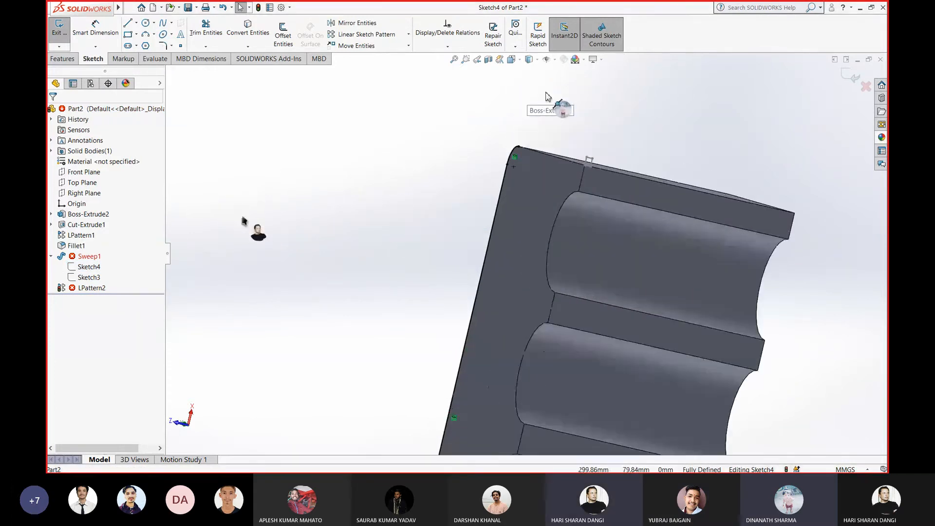
{"action": "left_click", "coordinate": [540, 156]}
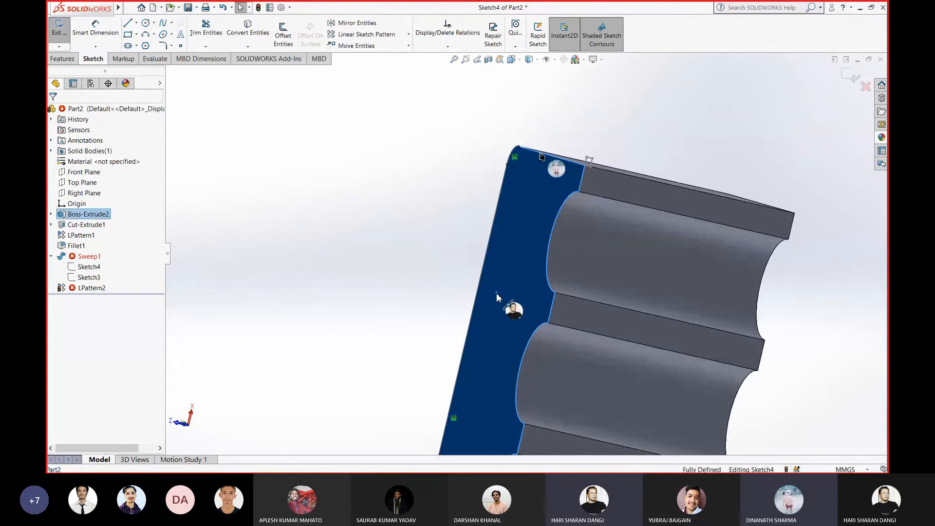
{"action": "right_click", "coordinate": [504, 297]}
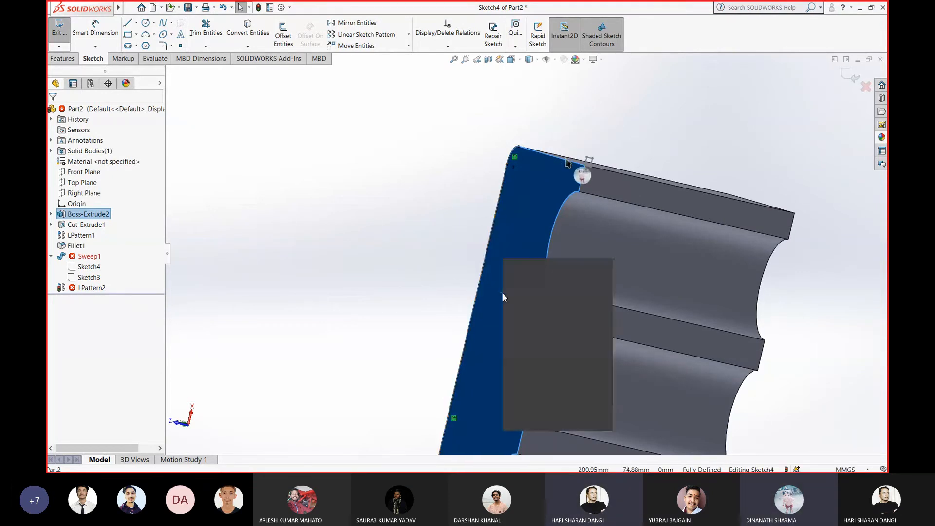
{"action": "left_click", "coordinate": [565, 159]}
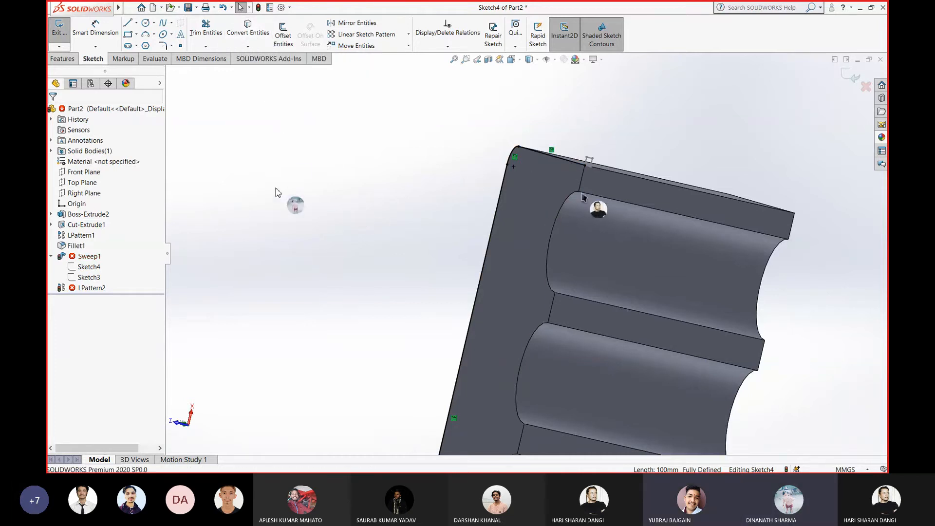
{"action": "left_click", "coordinate": [854, 77]}
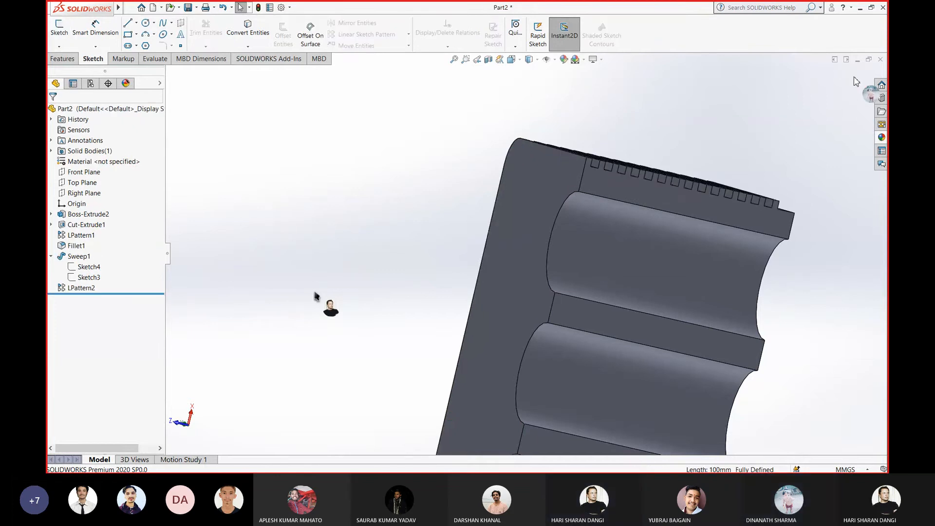
{"action": "middle_click_drag", "start_coordinate": [633, 234], "coordinate": [603, 243]}
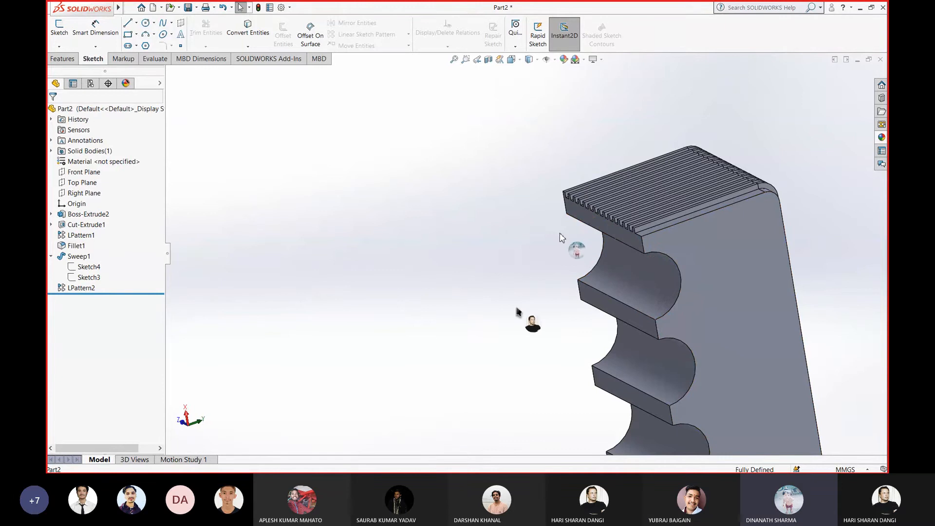
{"action": "middle_click_drag", "start_coordinate": [689, 271], "coordinate": [711, 296]}
{"action": "scroll", "coordinate": [712, 297], "scroll_direction": "up", "scroll_amount": 3}
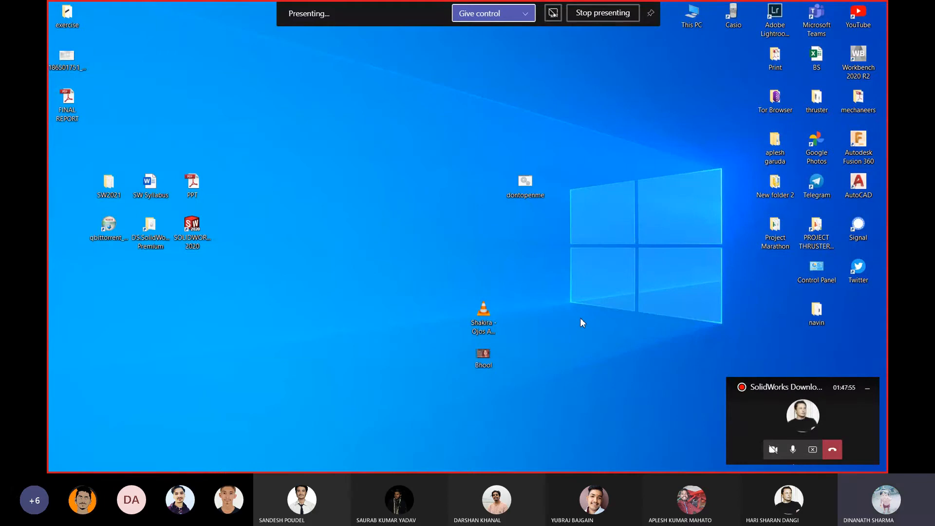
Switch to Microsoft Teams, close the 5. Upper Block.PNG drawing and open 6.Lower Block.PNG from the meeting's shared files
{"action": "key", "text": "super+Tab"}
{"action": "left_click", "coordinate": [363, 140]}
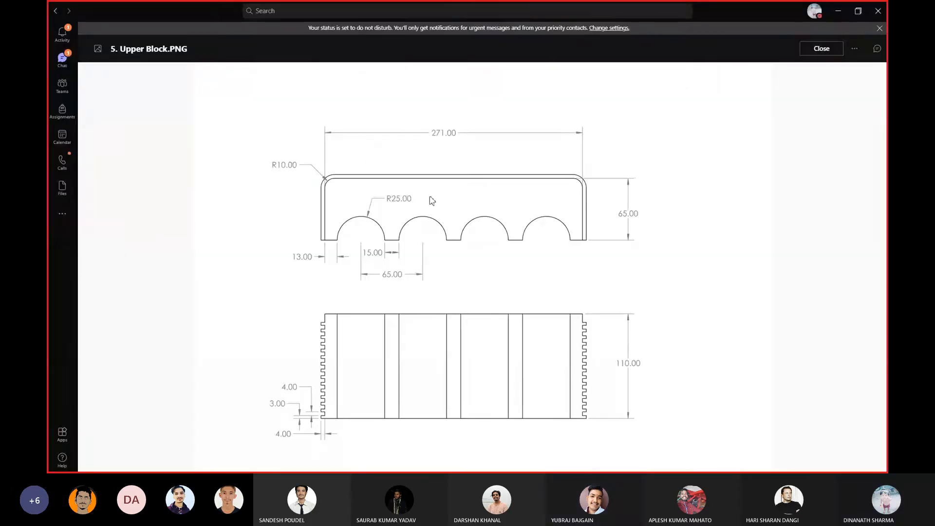
{"action": "left_click", "coordinate": [821, 49]}
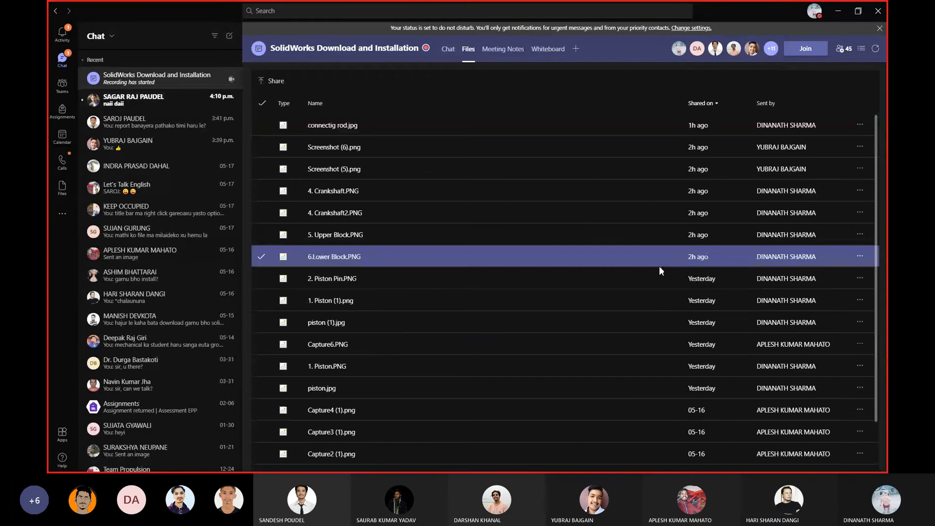
{"action": "left_click", "coordinate": [807, 52]}
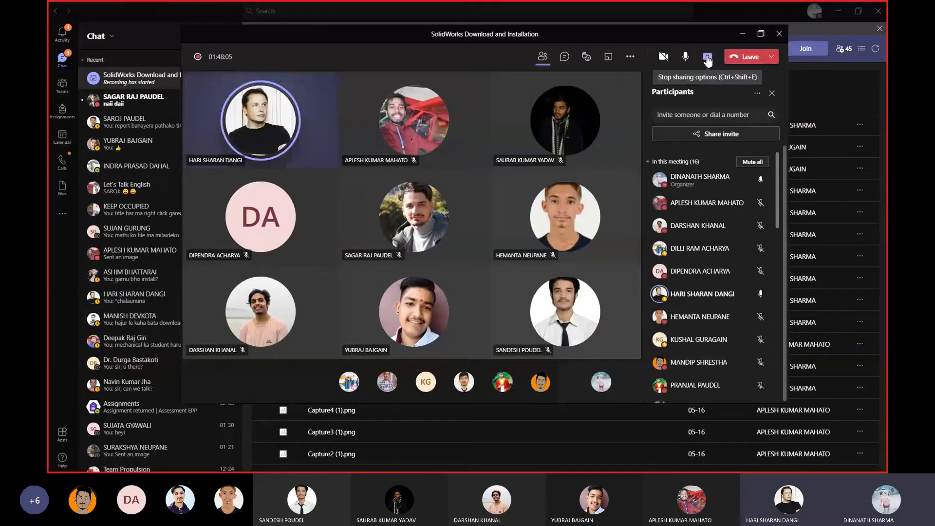
{"action": "left_click", "coordinate": [779, 34]}
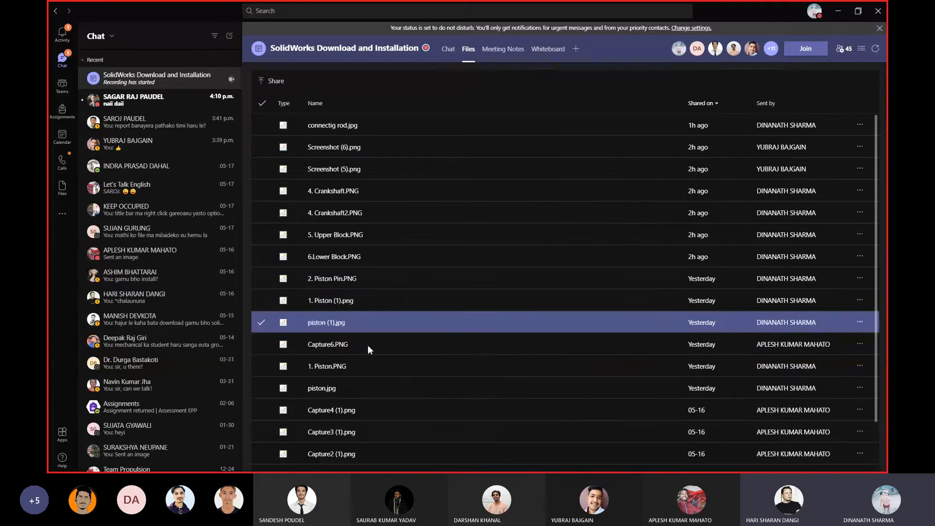
{"action": "left_click", "coordinate": [333, 257]}
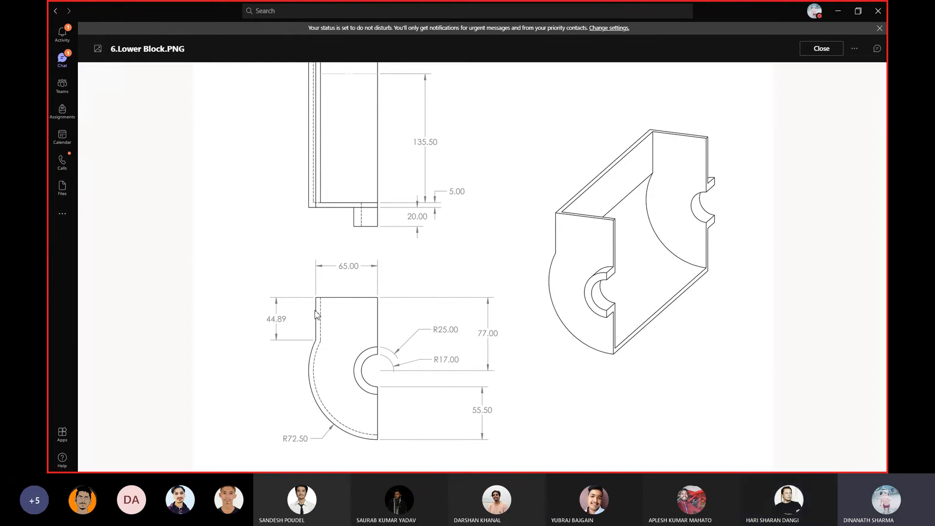
Place the Lower Block drawing and SOLIDWORKS side by side and create a new part
{"action": "key", "text": "super+Left"}
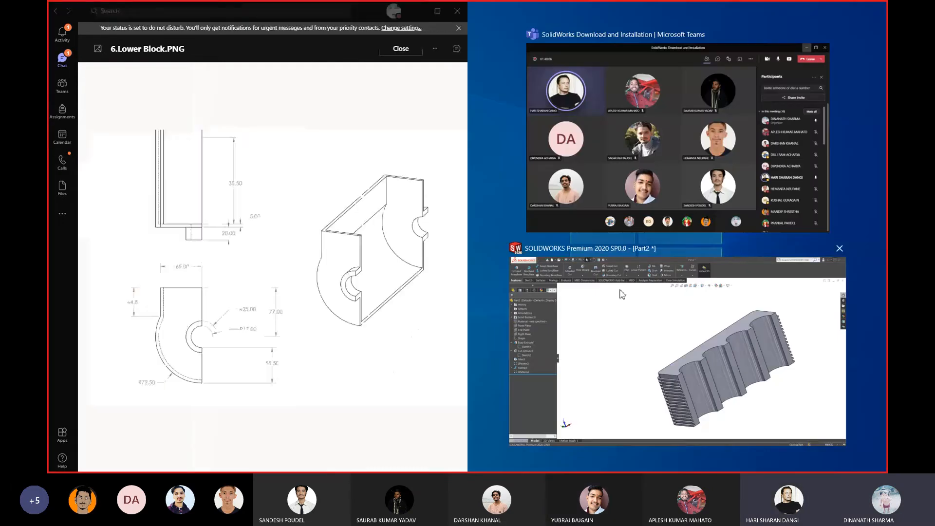
{"action": "left_click", "coordinate": [623, 294]}
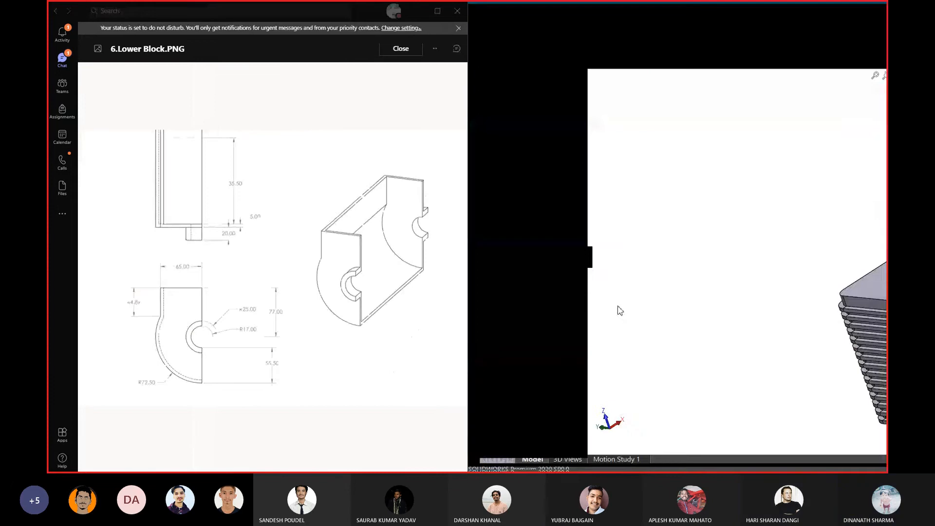
{"action": "left_click", "coordinate": [553, 12]}
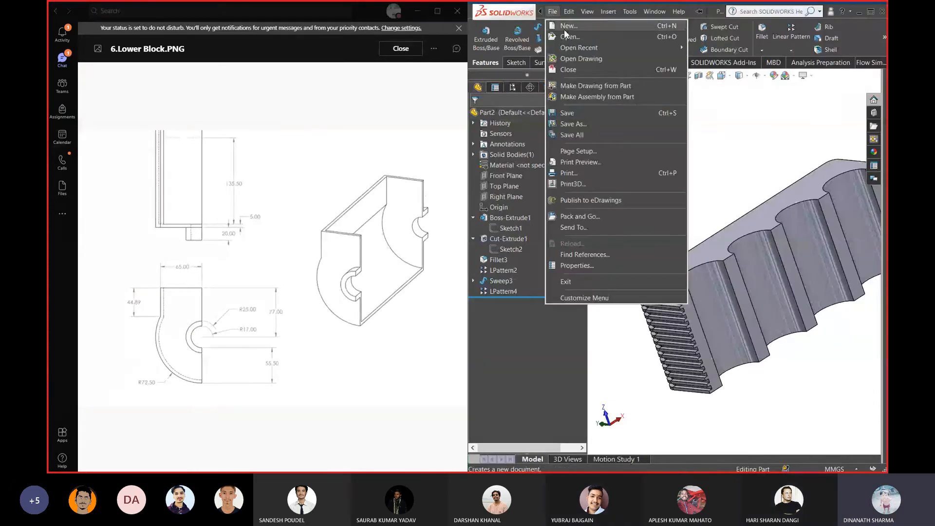
{"action": "left_click", "coordinate": [560, 26]}
{"action": "left_click", "coordinate": [484, 331]}
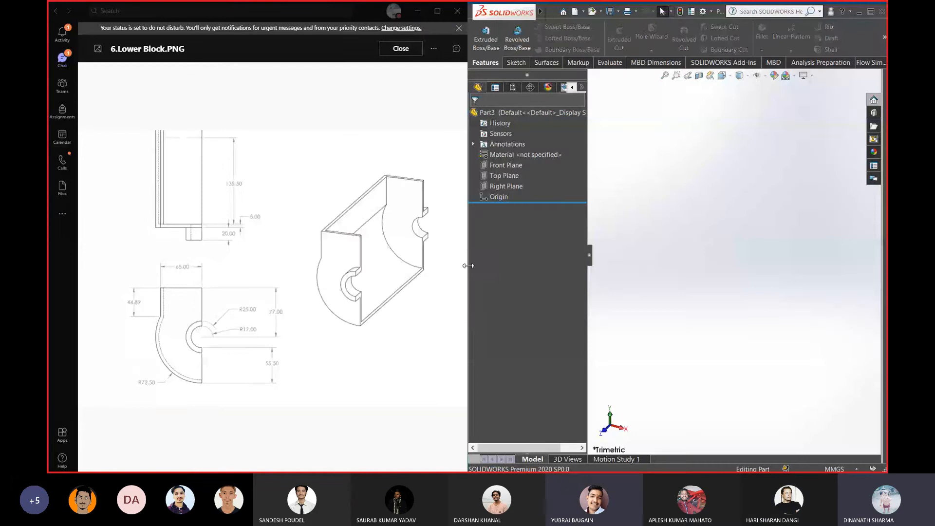
Enlarge the SOLIDWORKS window so it partly overlaps the drawing and change the scene to a plain white background
{"action": "left_click_drag", "start_coordinate": [468, 266], "coordinate": [446, 255]}
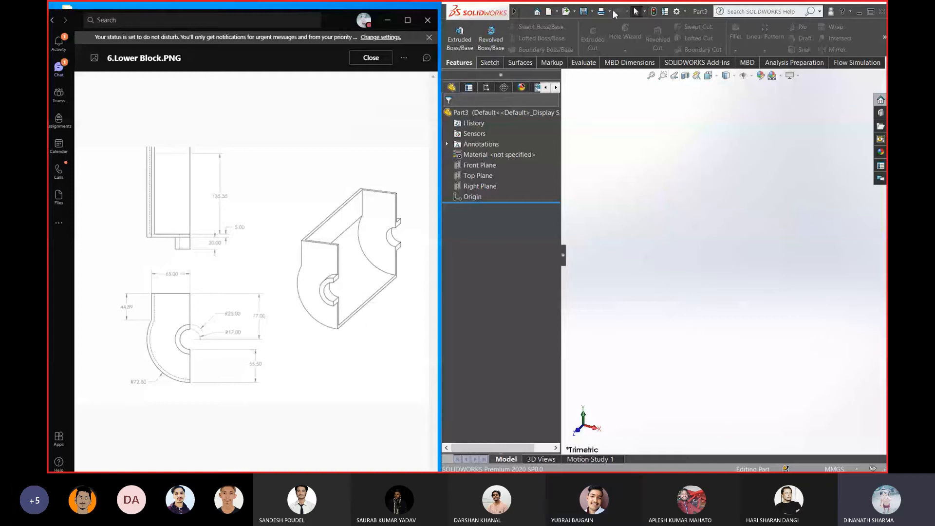
{"action": "left_click_drag", "start_coordinate": [512, 7], "coordinate": [358, 14]}
{"action": "left_click_drag", "start_coordinate": [867, 239], "coordinate": [886, 239]}
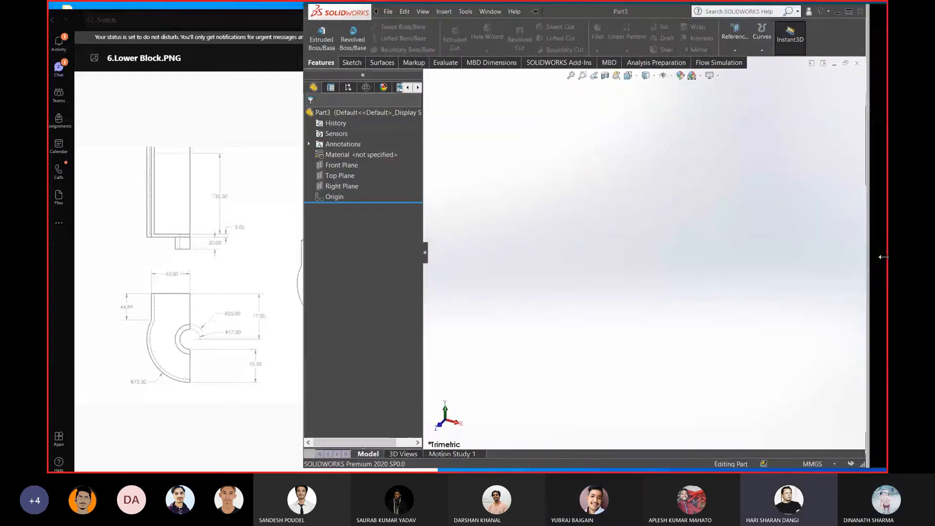
{"action": "left_click", "coordinate": [712, 75]}
{"action": "left_click", "coordinate": [717, 105]}
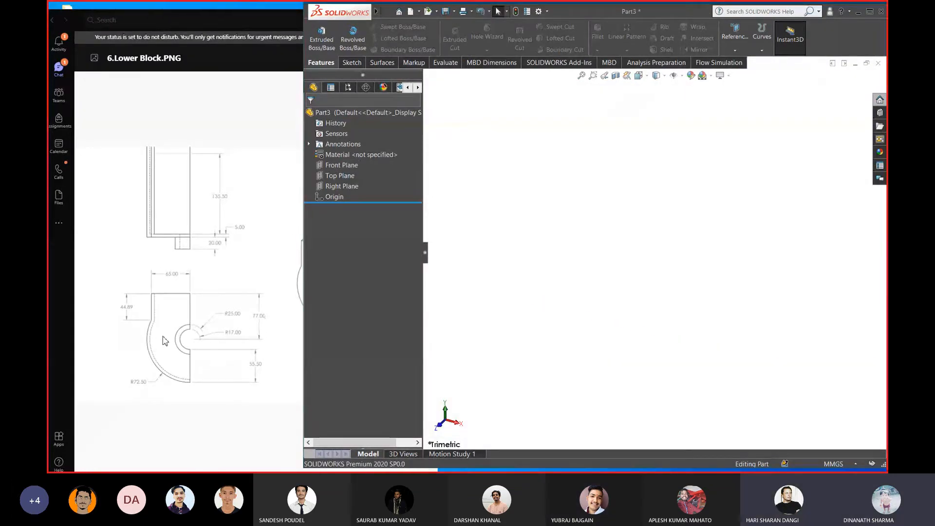
Sketch two concentric circles centred on the origin of the Front Plane, with radii of about 26 mm and 41 mm
{"action": "left_click", "coordinate": [198, 339]}
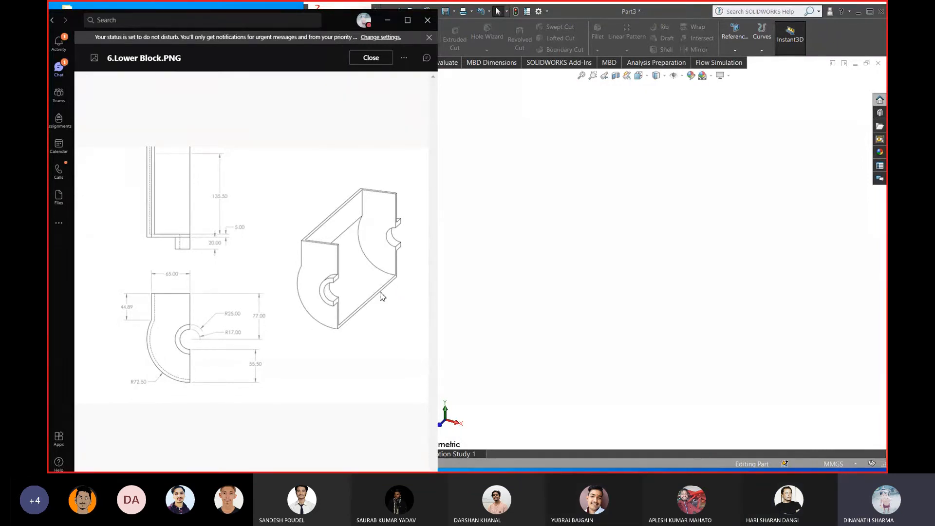
{"action": "left_click", "coordinate": [443, 107]}
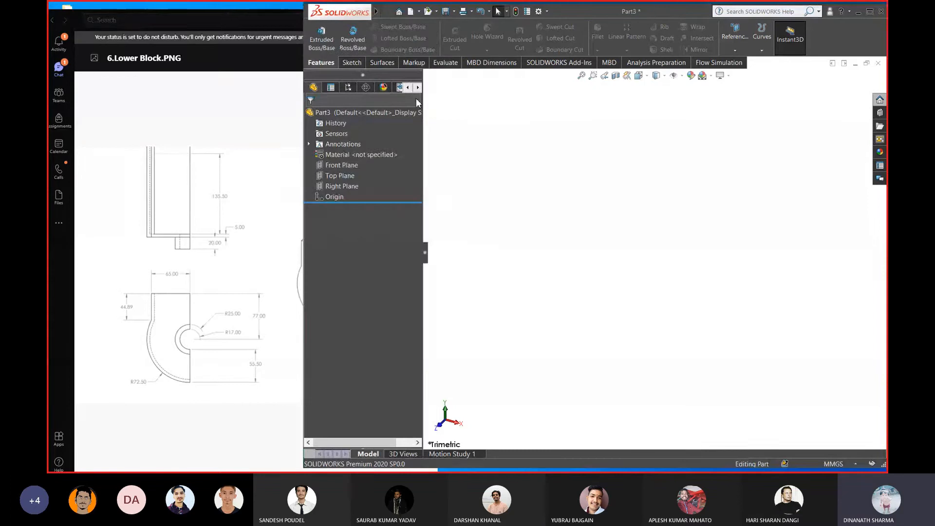
{"action": "left_click", "coordinate": [344, 166]}
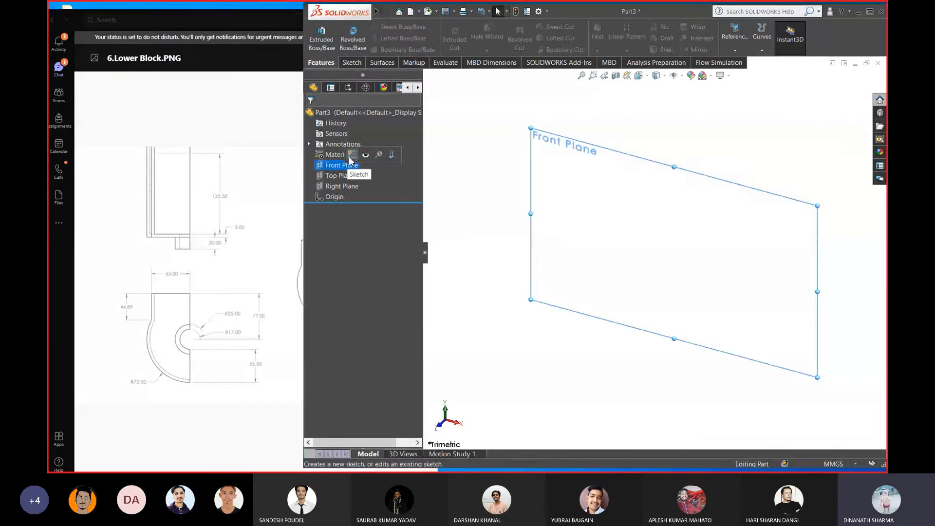
{"action": "left_click", "coordinate": [351, 157]}
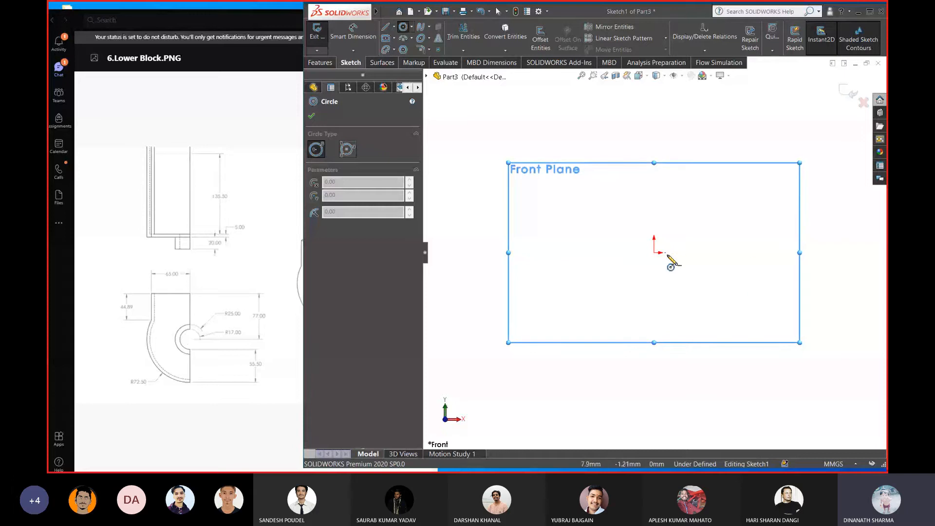
{"action": "left_click_drag", "start_coordinate": [655, 252], "coordinate": [676, 292]}
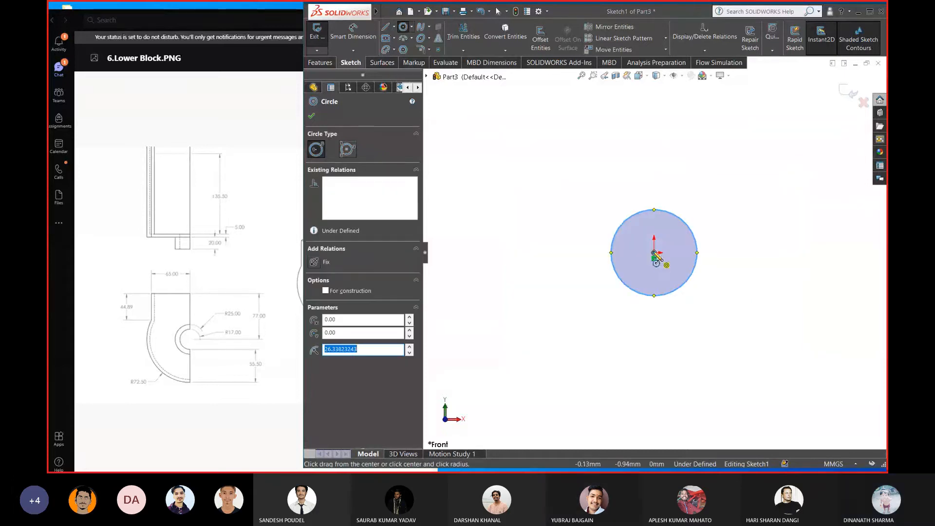
{"action": "left_click_drag", "start_coordinate": [655, 253], "coordinate": [687, 310]}
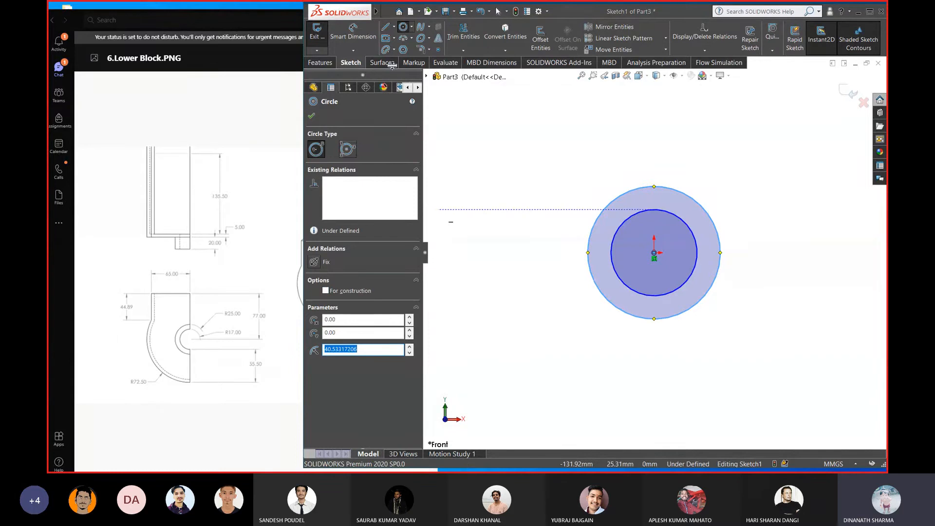
Sketch a line chain up from the inner circle's top point, about 110 mm horizontally toward negative X, and vertically down
{"action": "left_click", "coordinate": [385, 27]}
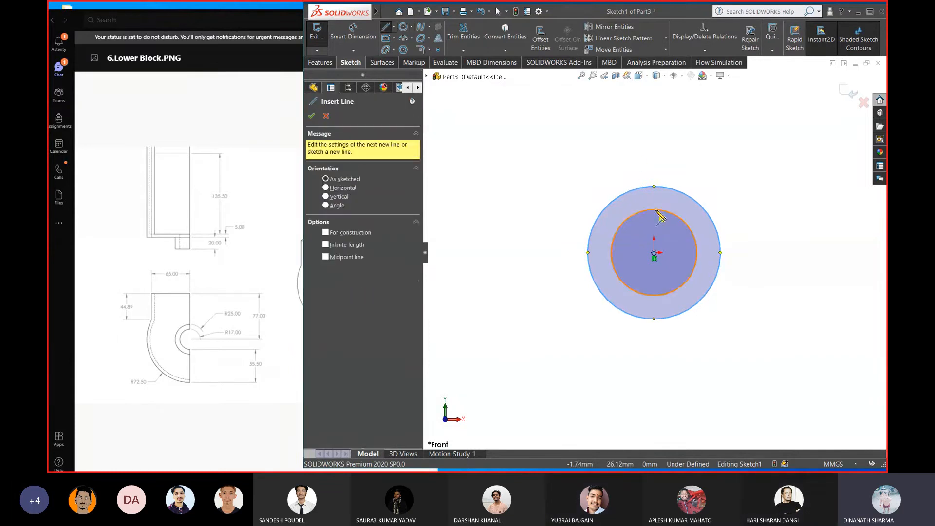
{"action": "left_click_drag", "start_coordinate": [654, 210], "coordinate": [655, 97]}
{"action": "left_click", "coordinate": [654, 95]}
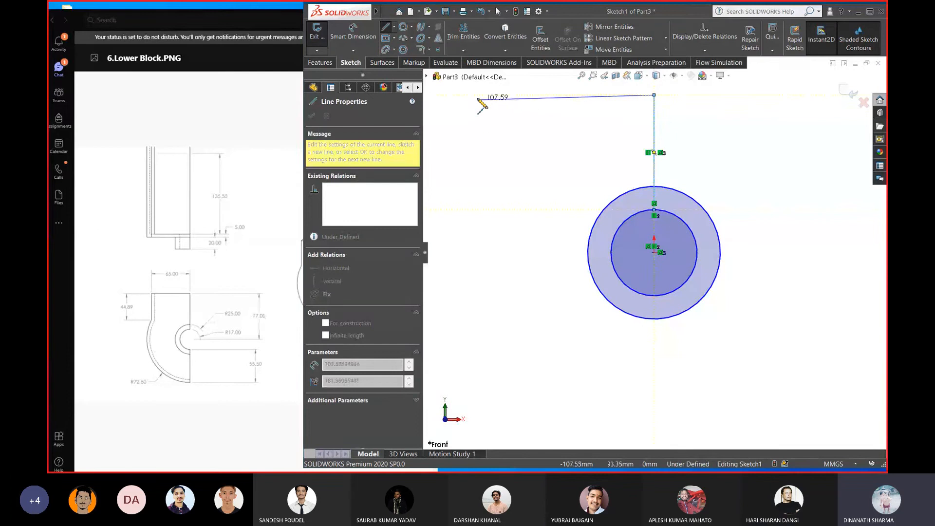
{"action": "left_click", "coordinate": [475, 95]}
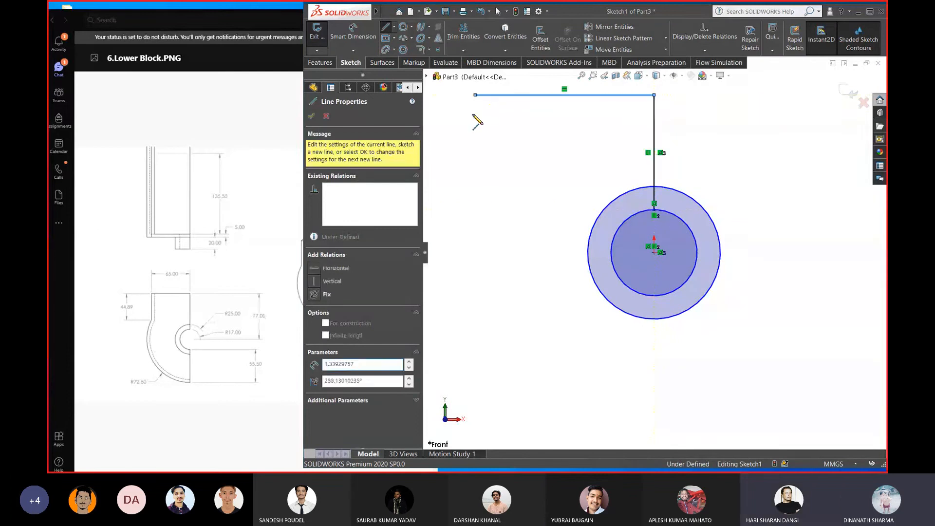
{"action": "left_click", "coordinate": [475, 214]}
{"action": "right_click", "coordinate": [535, 178]}
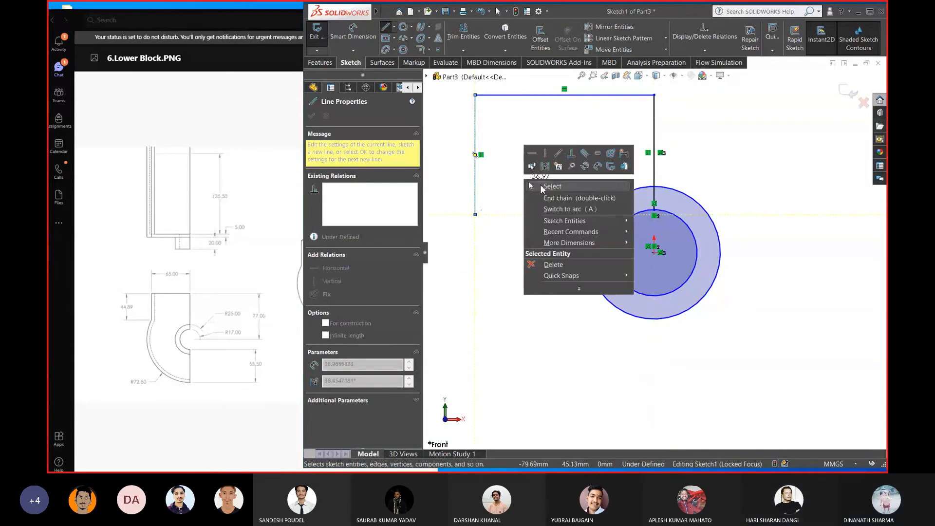
{"action": "left_click", "coordinate": [542, 196]}
{"action": "key", "text": "Escape"}
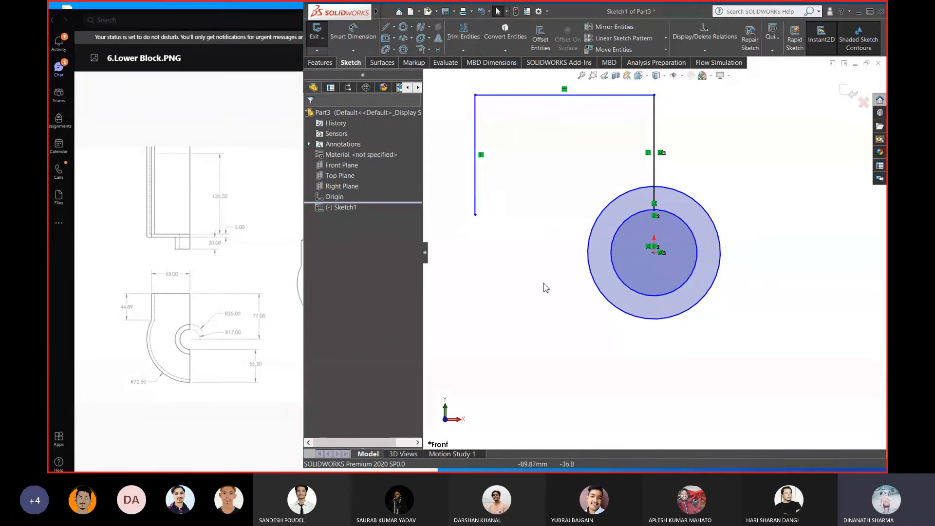
Sketch a three-point arc of about 91 mm radius from the outer vertical line's lower end to below the circles, bulging outward
{"action": "left_click", "coordinate": [402, 38]}
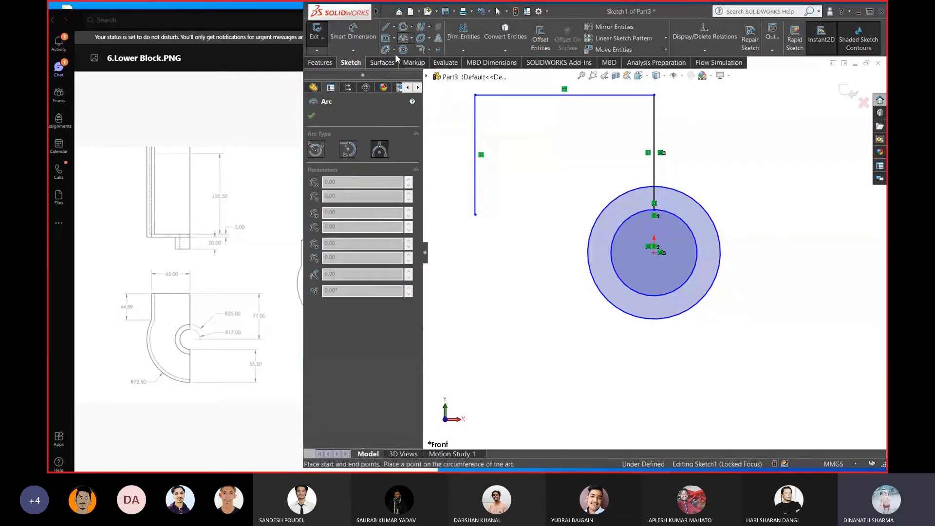
{"action": "left_click", "coordinate": [476, 215]}
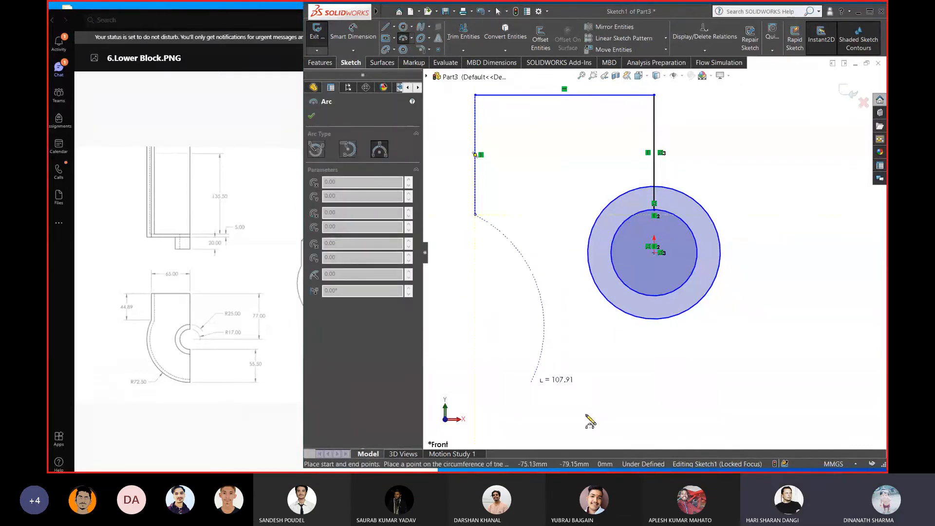
{"action": "left_click", "coordinate": [661, 417]}
{"action": "left_click", "coordinate": [500, 377]}
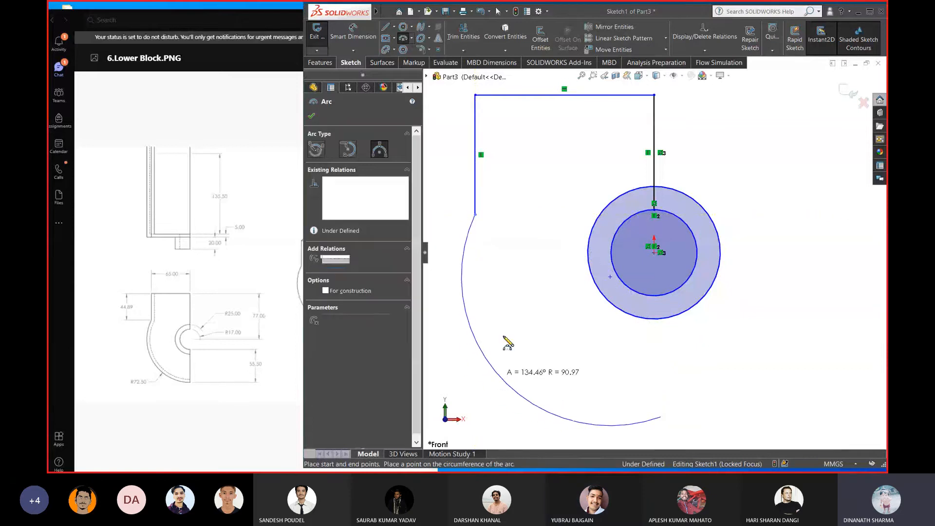
{"action": "right_click", "coordinate": [539, 145]}
{"action": "left_click", "coordinate": [559, 154]}
Align the arc's free lower endpoint vertically with the centre of the circles
{"action": "mouse_move", "coordinate": [615, 415]}
{"action": "middle_mouse_down", "text": "ctrl"}
{"action": "mouse_move", "coordinate": [644, 336]}
{"action": "mouse_move", "coordinate": [674, 298]}
{"action": "middle_mouse_up", "text": "ctrl"}
{"action": "left_click", "coordinate": [679, 314]}
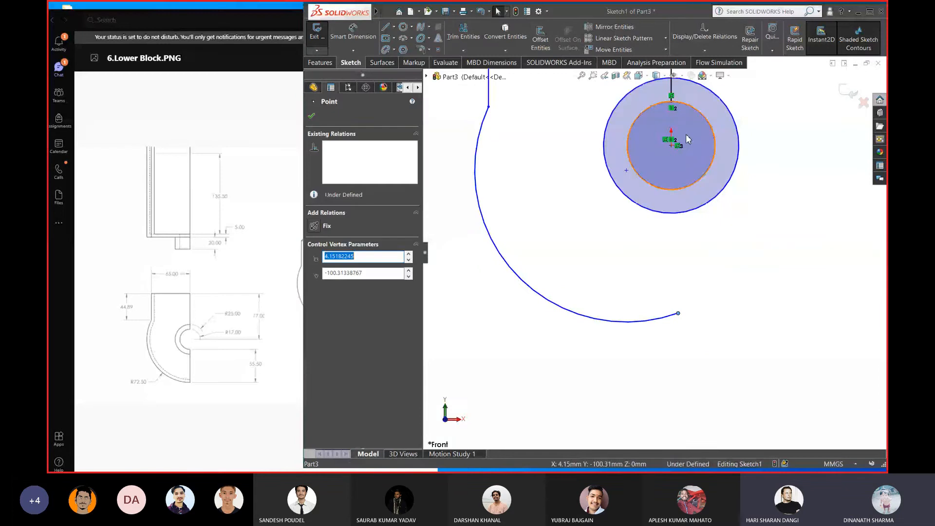
{"action": "left_click", "coordinate": [670, 146], "text": "ctrl"}
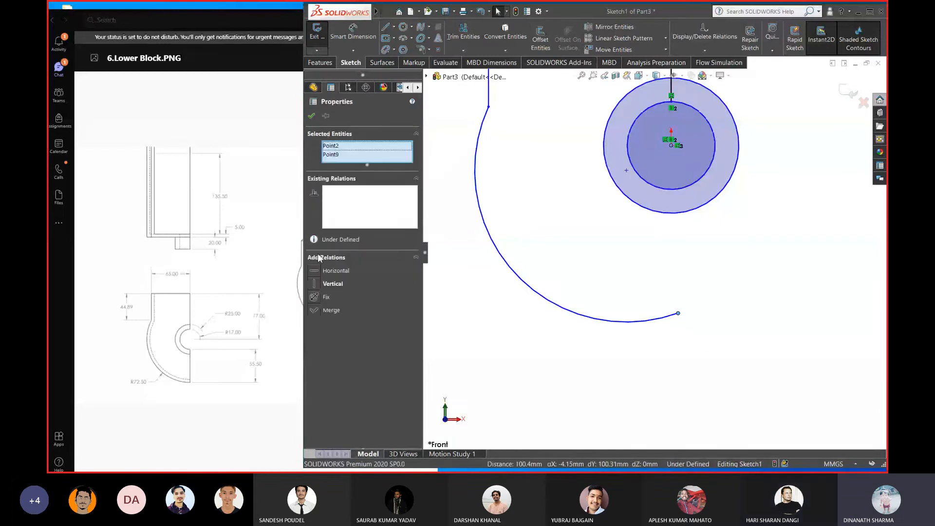
Add a vertical relation between the large arc's lower endpoint and the centre of the concentric circles
{"action": "left_click", "coordinate": [316, 284]}
{"action": "left_click", "coordinate": [685, 239]}
{"action": "scroll", "coordinate": [685, 238], "scroll_direction": "down", "scroll_amount": 3}
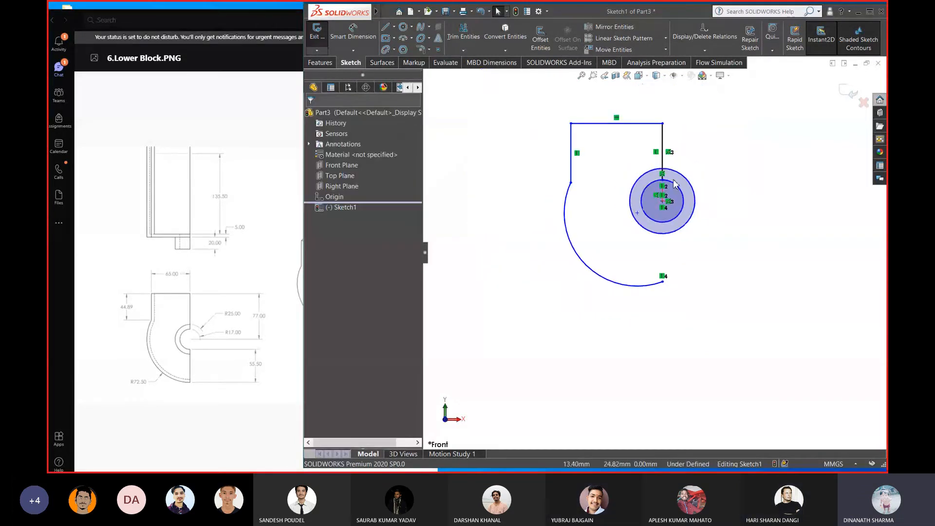
Draw vertical centerlines from the circles' centre, one down to the large arc's endpoint and one up to the inner circle
{"action": "scroll", "coordinate": [681, 231], "scroll_direction": "up", "scroll_amount": 3}
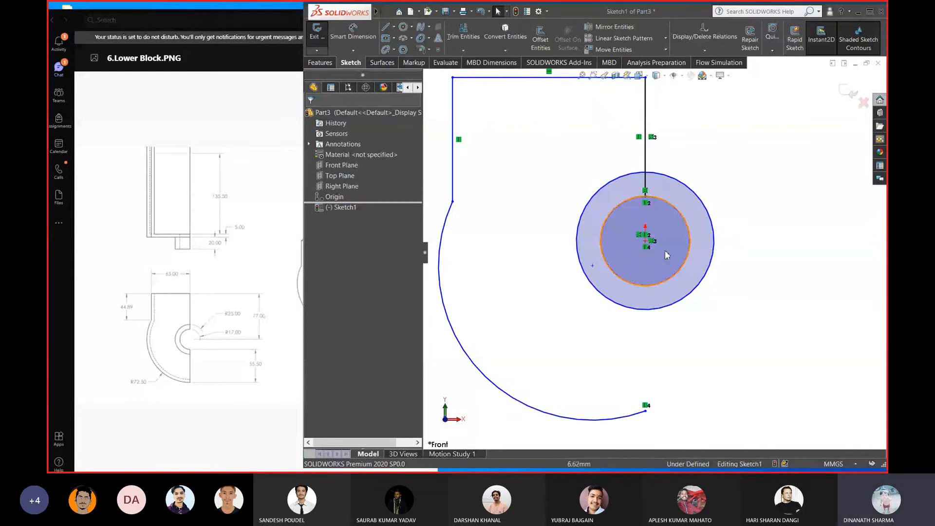
{"action": "left_click", "coordinate": [395, 27]}
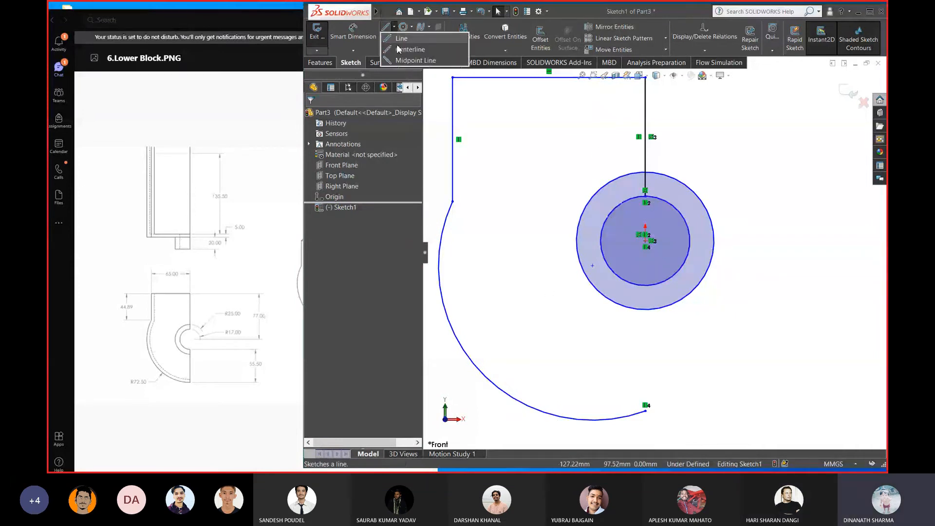
{"action": "left_click", "coordinate": [415, 50]}
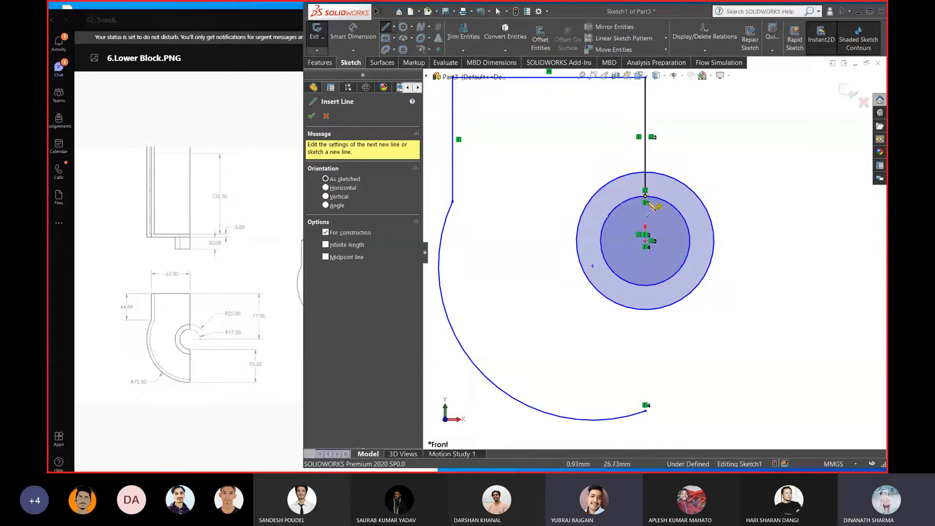
{"action": "left_click", "coordinate": [646, 241]}
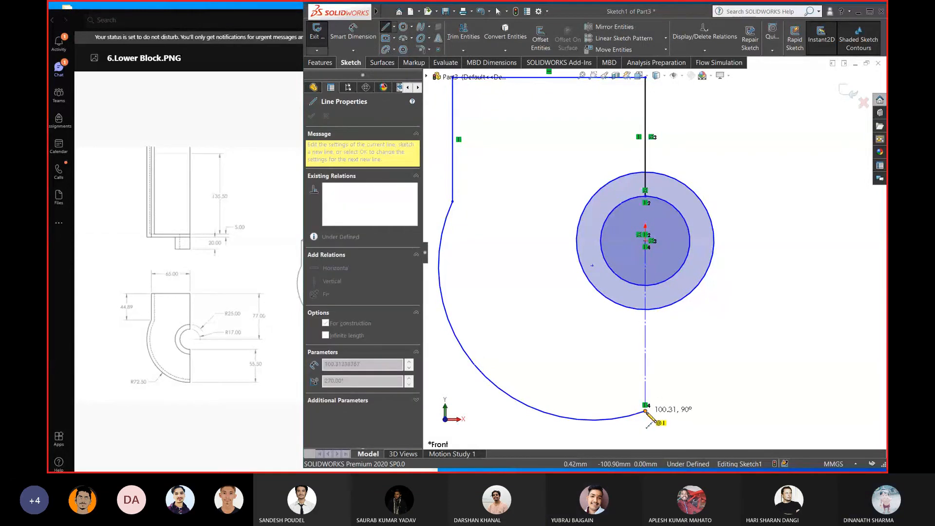
{"action": "left_click", "coordinate": [646, 412]}
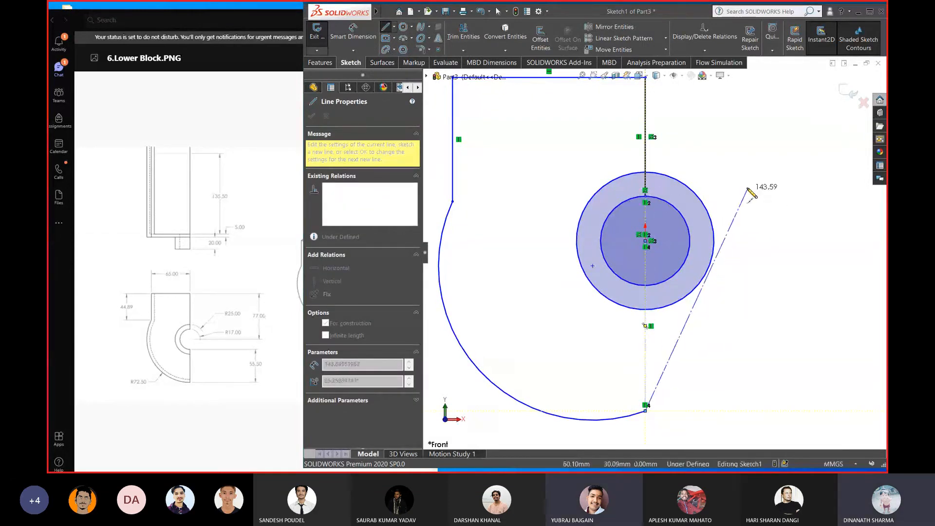
{"action": "key", "text": "Escape"}
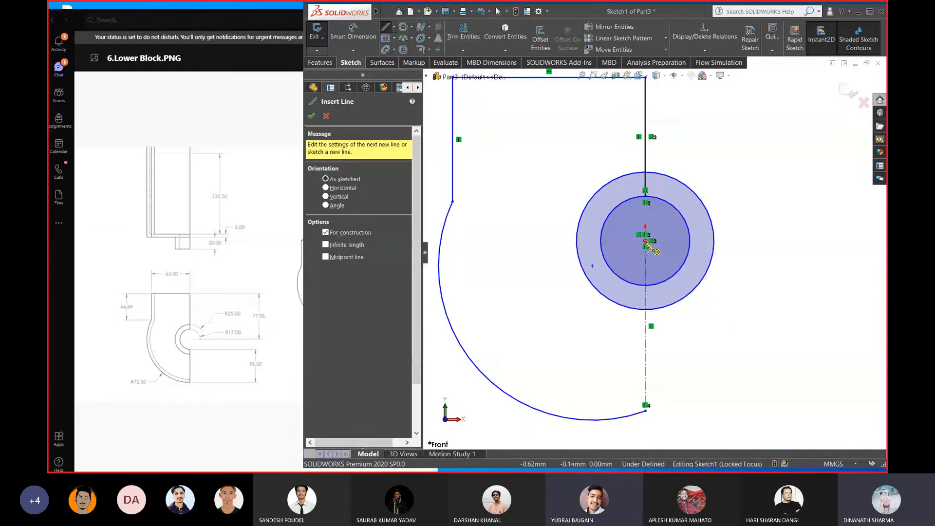
{"action": "left_click", "coordinate": [646, 196]}
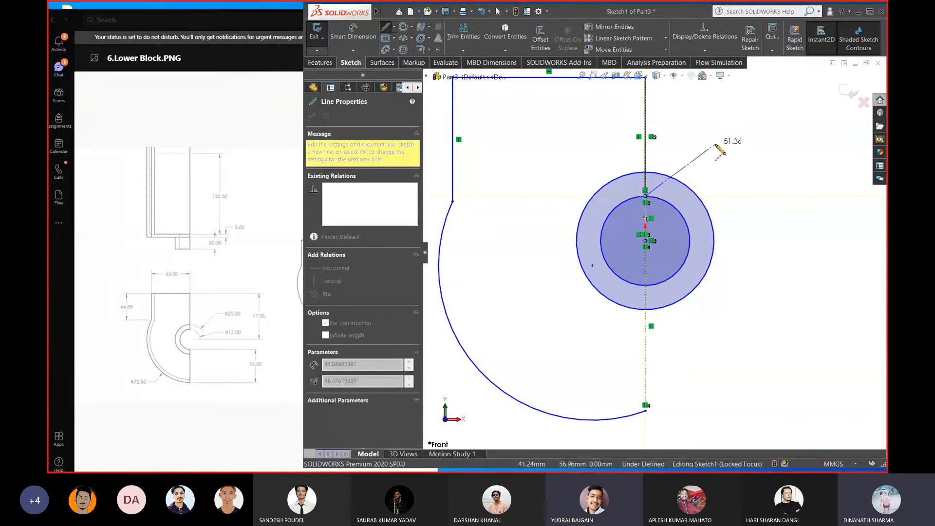
{"action": "right_click", "coordinate": [719, 149]}
{"action": "left_click", "coordinate": [734, 155]}
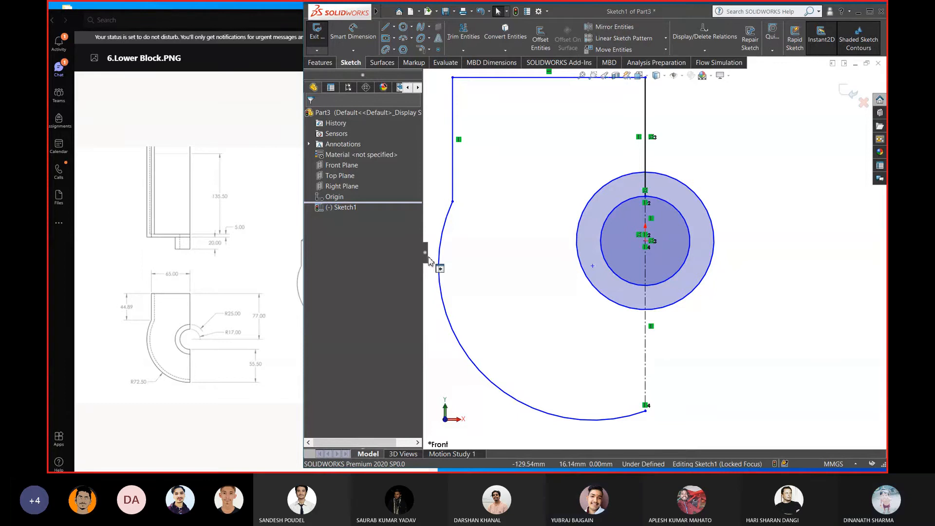
Trim away the right halves of both concentric circles, leaving two semicircular arcs on the vertical axis
{"action": "scroll", "coordinate": [433, 251], "scroll_direction": "up", "scroll_amount": 2}
{"action": "scroll", "coordinate": [629, 225], "scroll_direction": "up", "scroll_amount": 2}
{"action": "scroll", "coordinate": [628, 225], "scroll_direction": "down", "scroll_amount": 1}
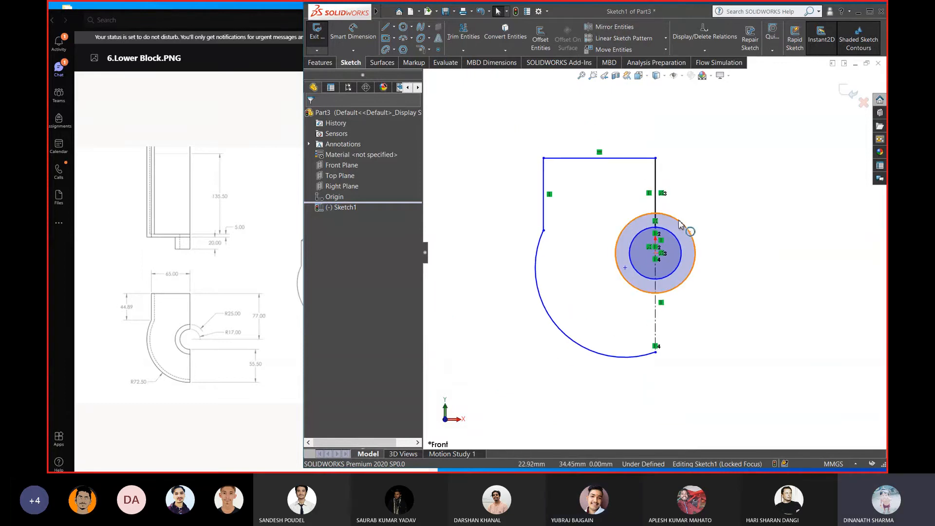
{"action": "left_click", "coordinate": [460, 33]}
{"action": "left_click_drag", "start_coordinate": [698, 225], "coordinate": [671, 260]}
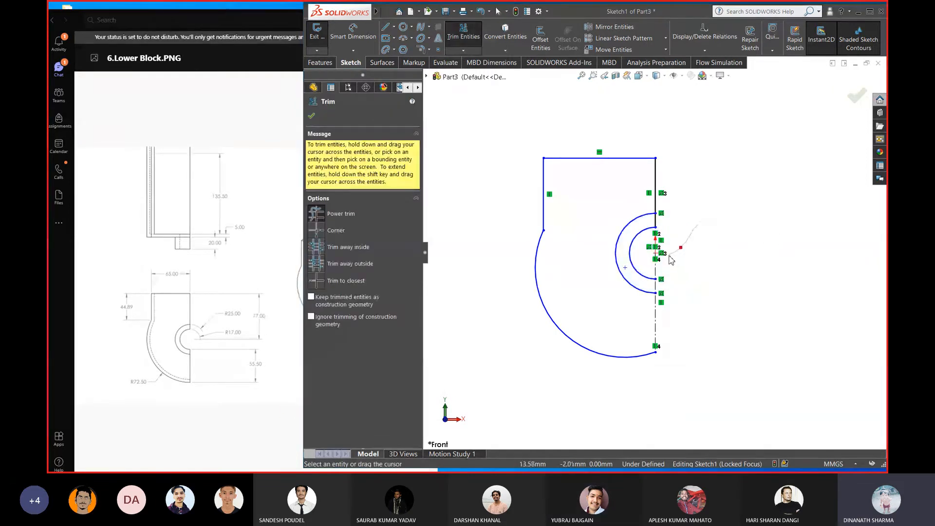
Draw a solid vertical line about 60 mm long from the large arc's lower endpoint up to the outer semicircle's lower end
{"action": "scroll", "coordinate": [672, 243], "scroll_direction": "down", "scroll_amount": 2}
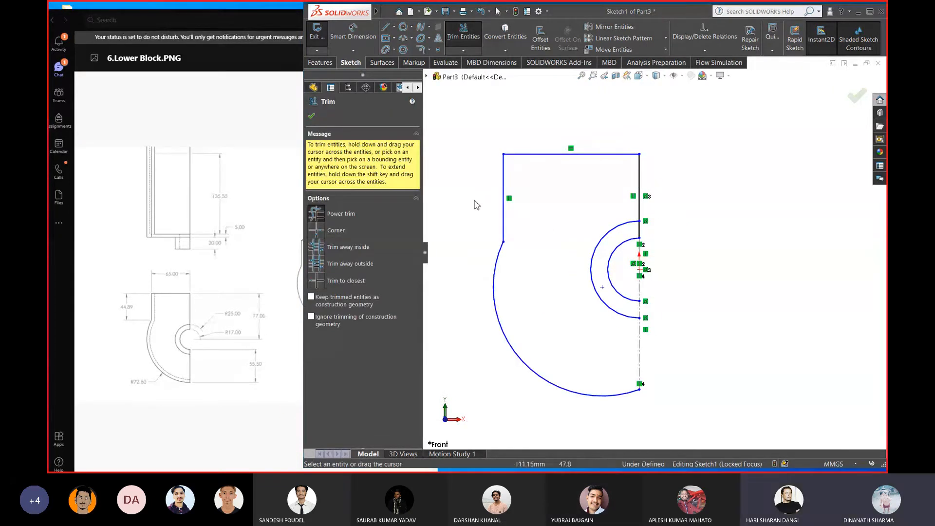
{"action": "left_click", "coordinate": [385, 28]}
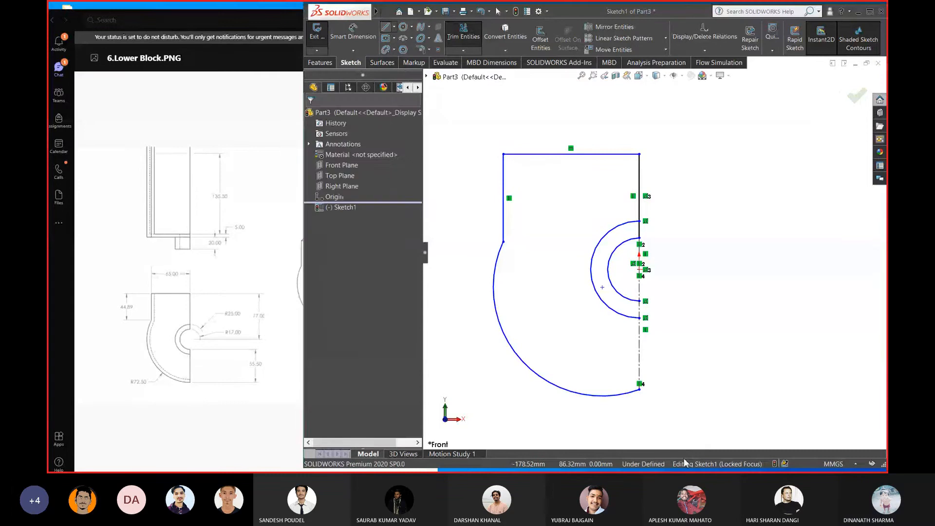
{"action": "left_click", "coordinate": [640, 388]}
{"action": "left_click", "coordinate": [640, 317]}
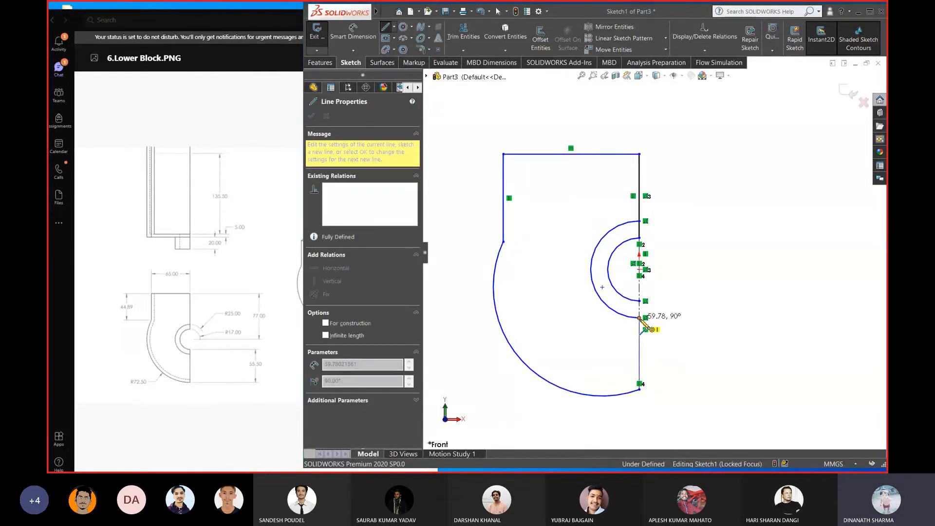
{"action": "right_click", "coordinate": [763, 209]}
{"action": "left_click", "coordinate": [773, 207]}
{"action": "scroll", "coordinate": [660, 256], "scroll_direction": "up", "scroll_amount": 2}
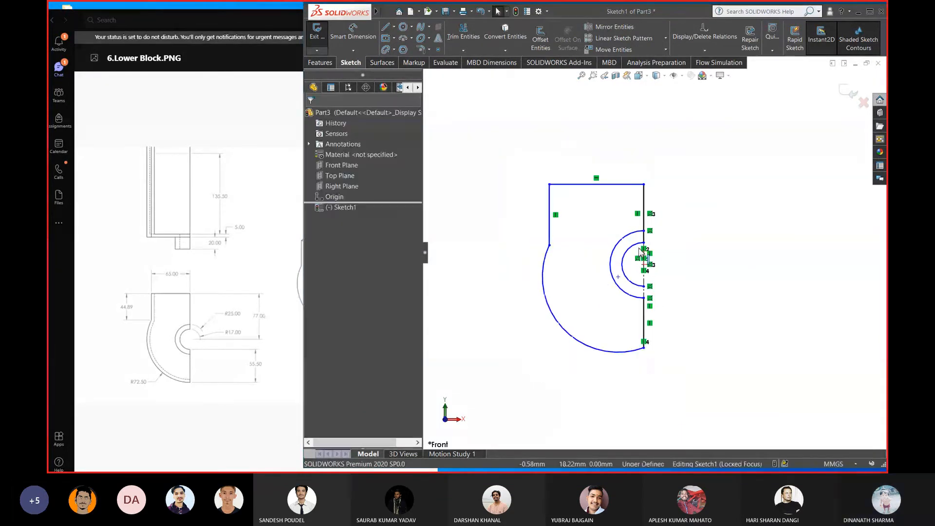
{"action": "scroll", "coordinate": [639, 247], "scroll_direction": "down", "scroll_amount": 1}
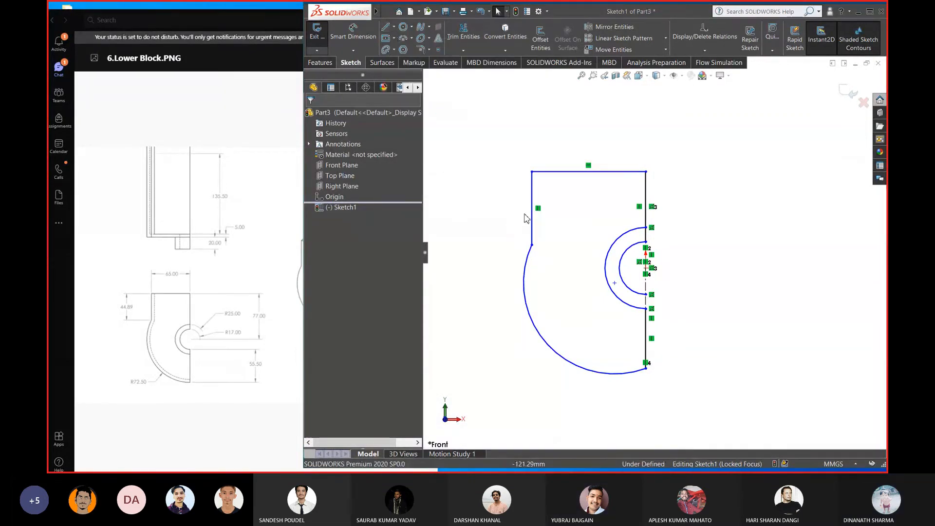
{"action": "left_click", "coordinate": [385, 27]}
{"action": "left_click", "coordinate": [541, 172]}
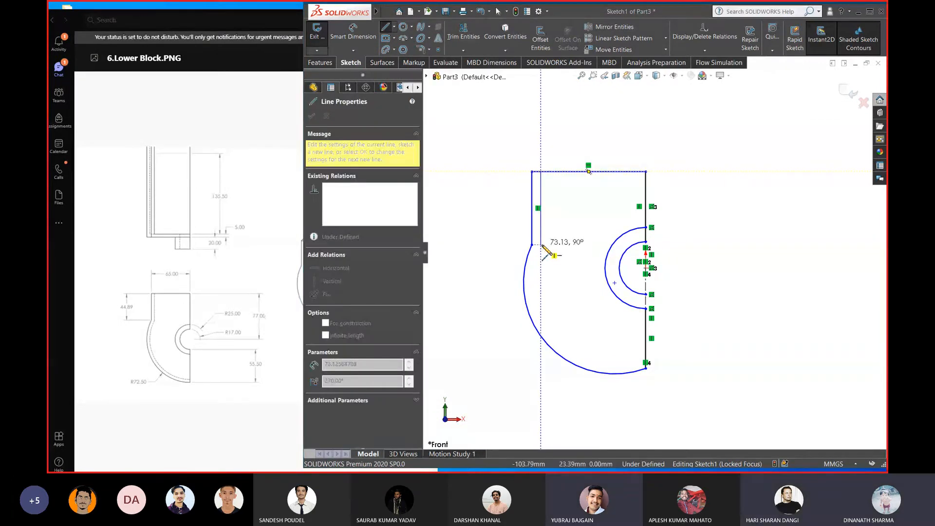
{"action": "key", "text": "Escape"}
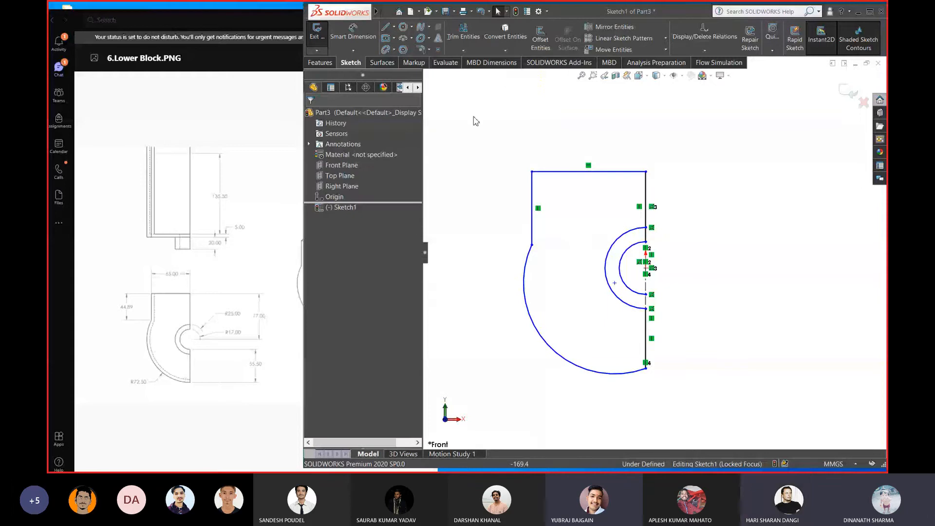
Try to offset the profile's left vertical line and the large arc by 5 mm
{"action": "left_click", "coordinate": [540, 44]}
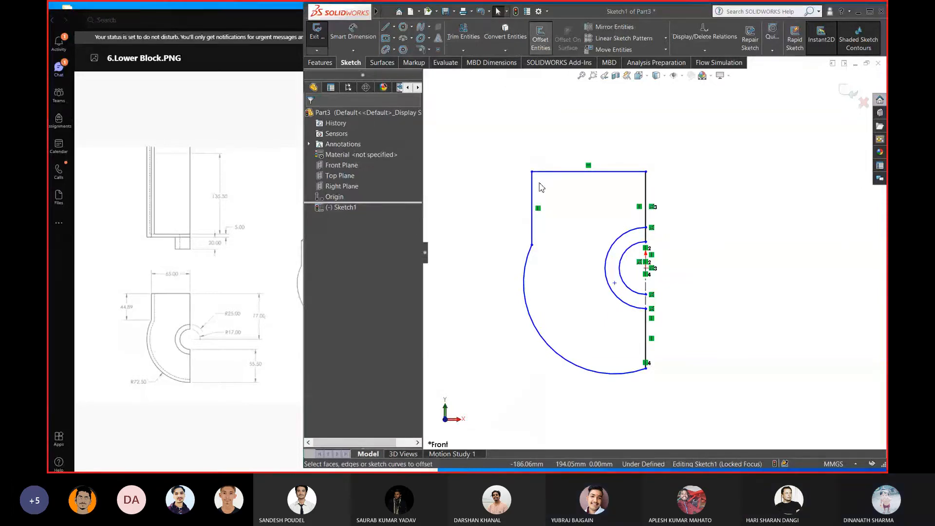
{"action": "left_click", "coordinate": [532, 238]}
{"action": "left_click", "coordinate": [534, 243]}
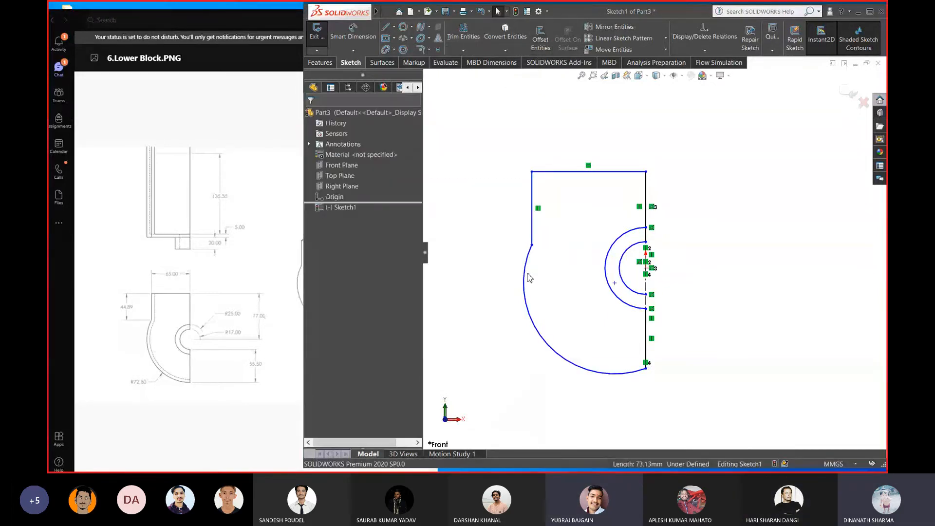
{"action": "left_click", "coordinate": [525, 286]}
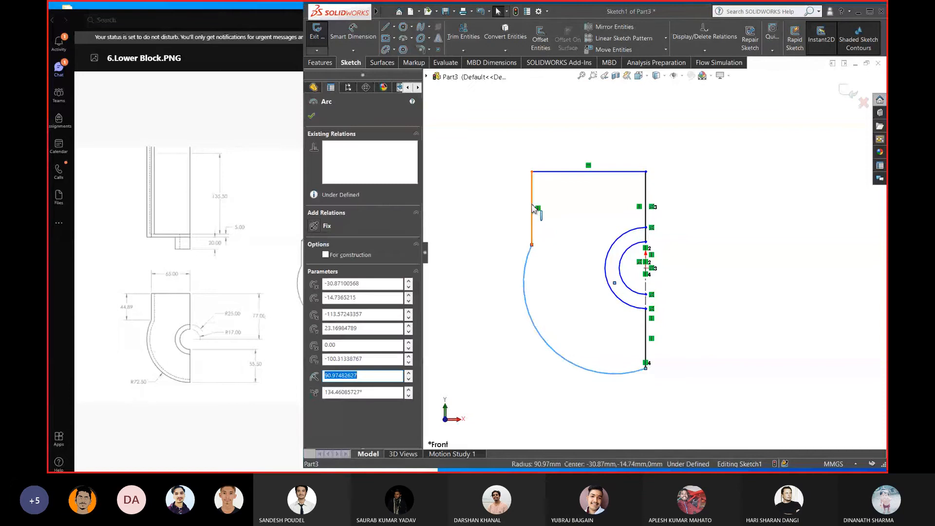
{"action": "left_click", "coordinate": [476, 188]}
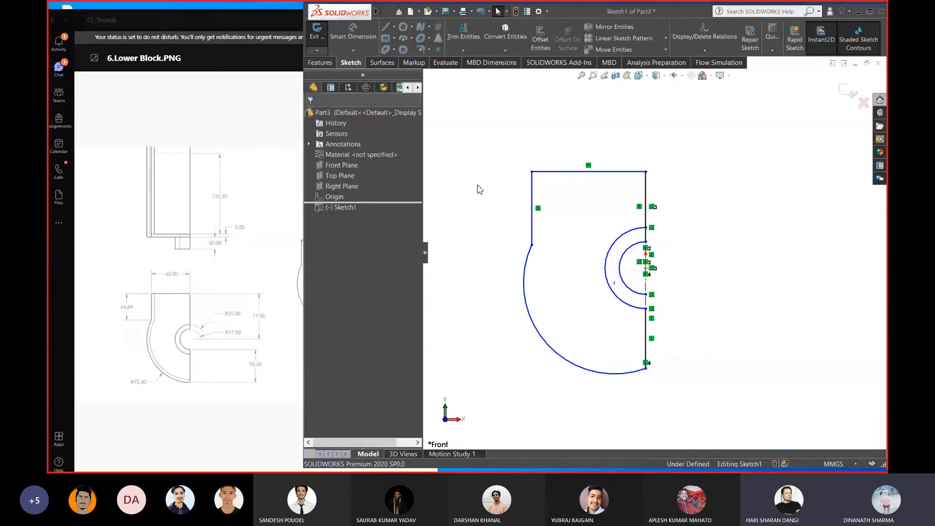
{"action": "left_click", "coordinate": [533, 229]}
{"action": "left_click", "coordinate": [526, 273], "text": "ctrl"}
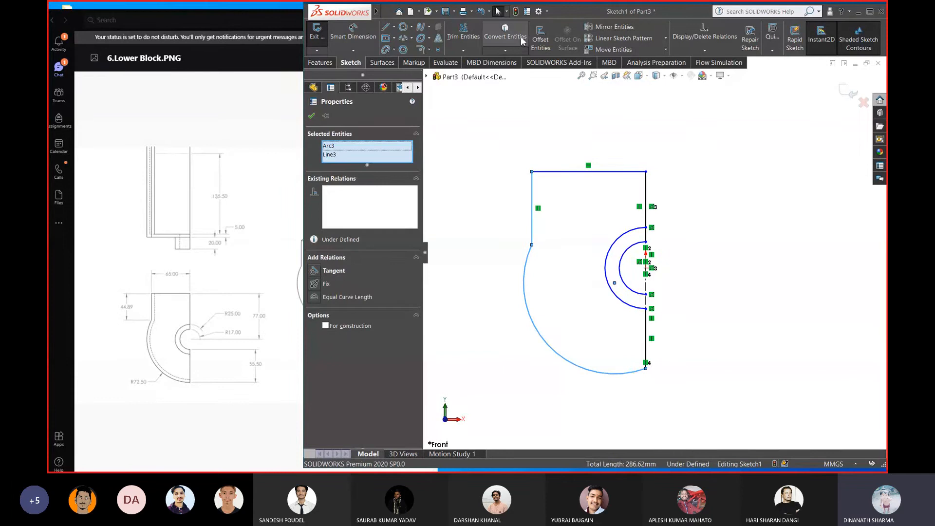
{"action": "left_click", "coordinate": [541, 40]}
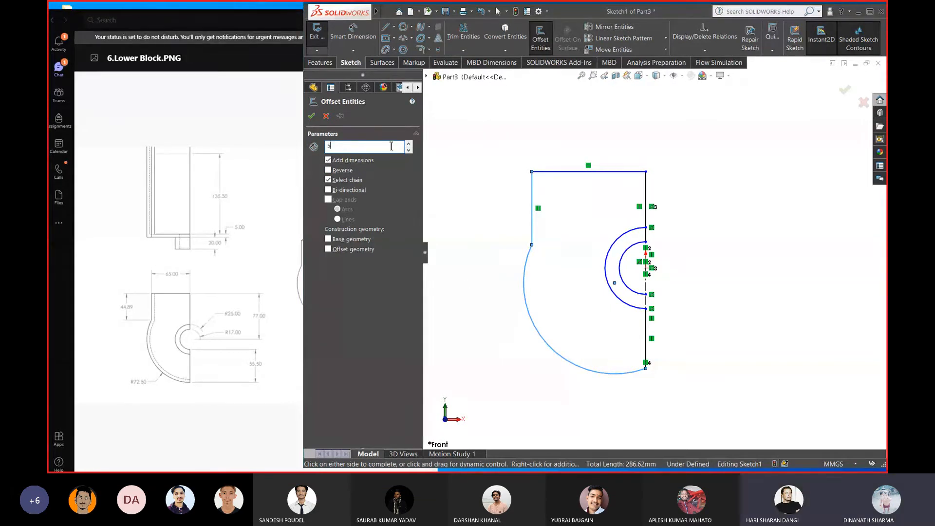
{"action": "key", "text": "Return"}
{"action": "left_click", "coordinate": [535, 243]}
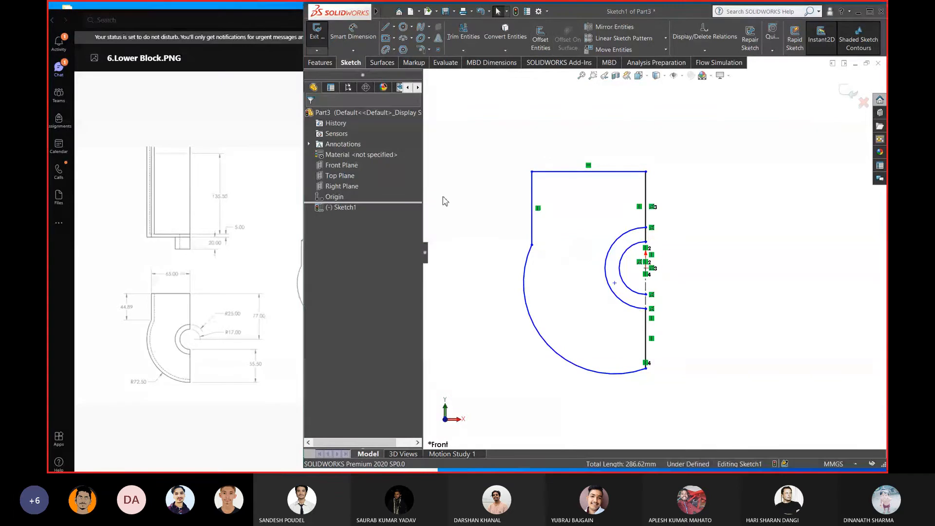
Try the 5 mm offset of the left line and large arc again, without making the offset construction geometry
{"action": "left_click", "coordinate": [533, 202]}
{"action": "left_click", "coordinate": [526, 276], "text": "ctrl"}
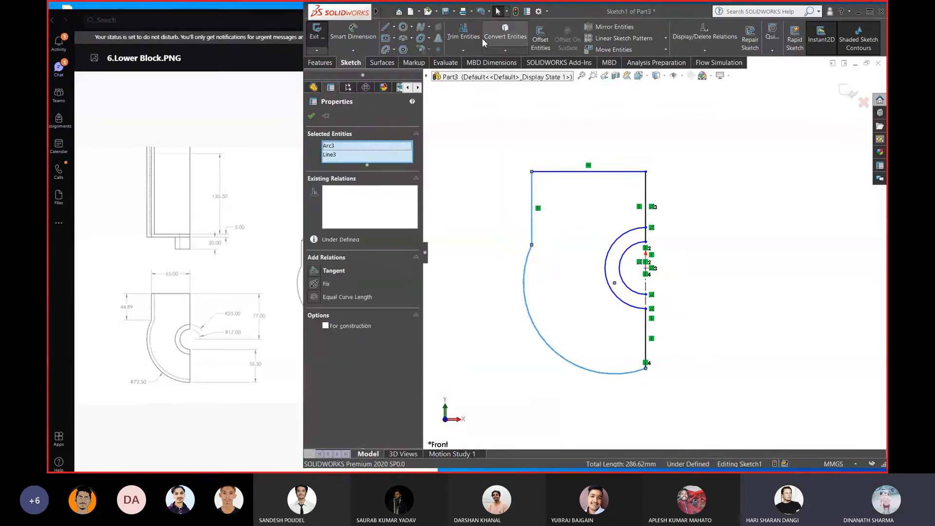
{"action": "left_click", "coordinate": [546, 39]}
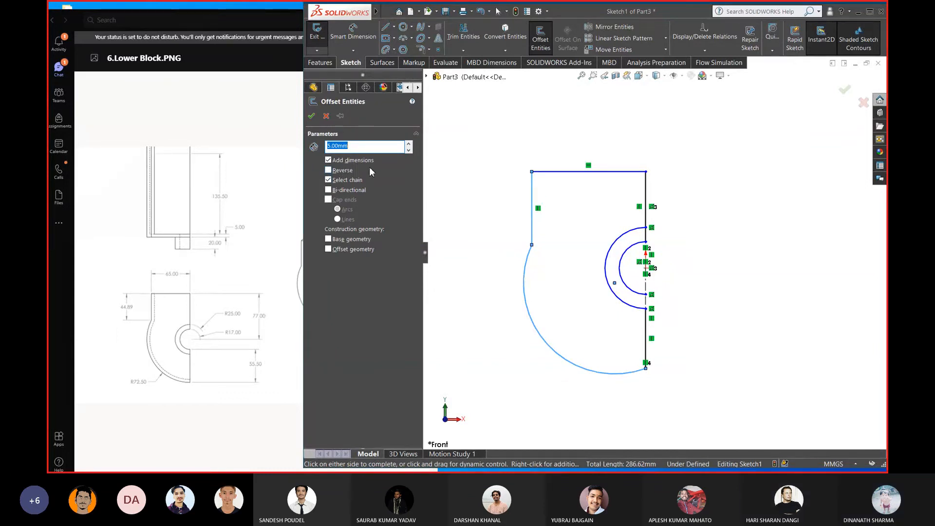
{"action": "left_click", "coordinate": [357, 248]}
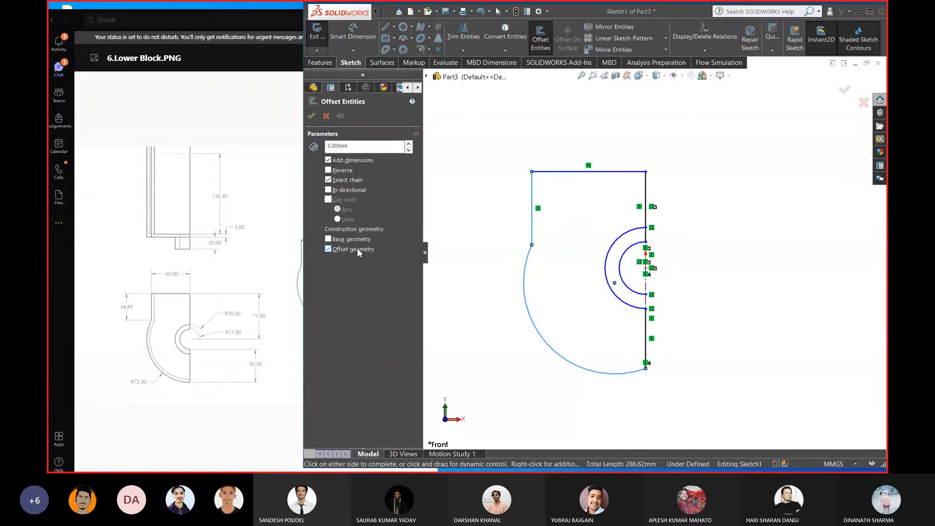
{"action": "left_click", "coordinate": [357, 247]}
{"action": "left_click", "coordinate": [312, 116]}
{"action": "left_click", "coordinate": [539, 244]}
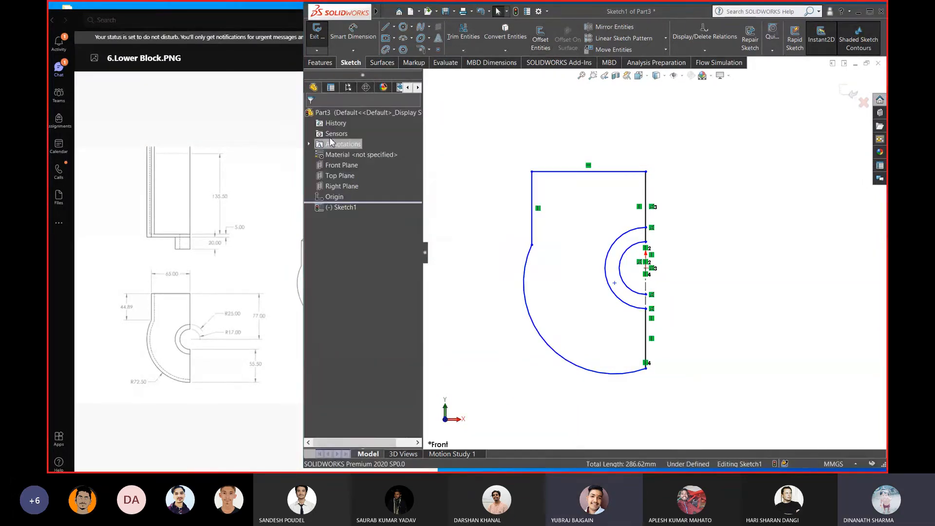
Draw a vertical line about 73 mm long from the top edge down, just inside the profile's left side
{"action": "left_click", "coordinate": [385, 27]}
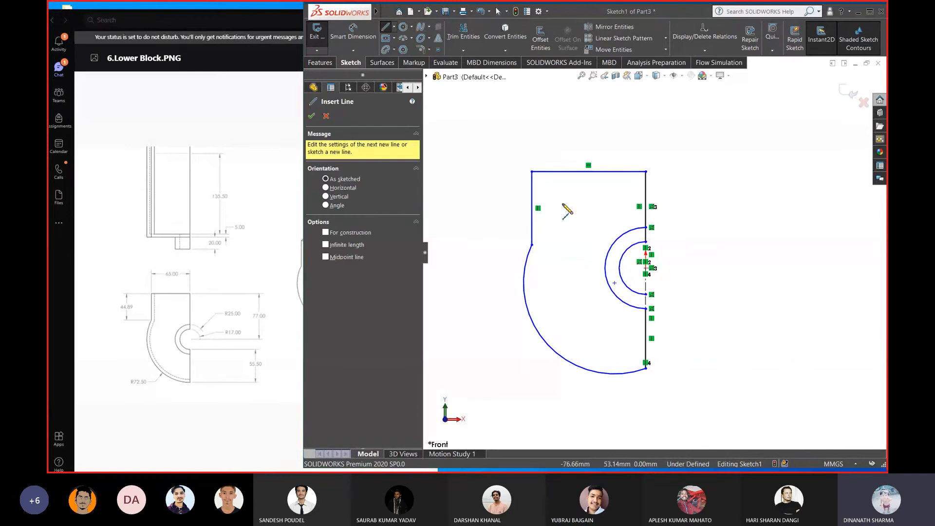
{"action": "left_click", "coordinate": [541, 171]}
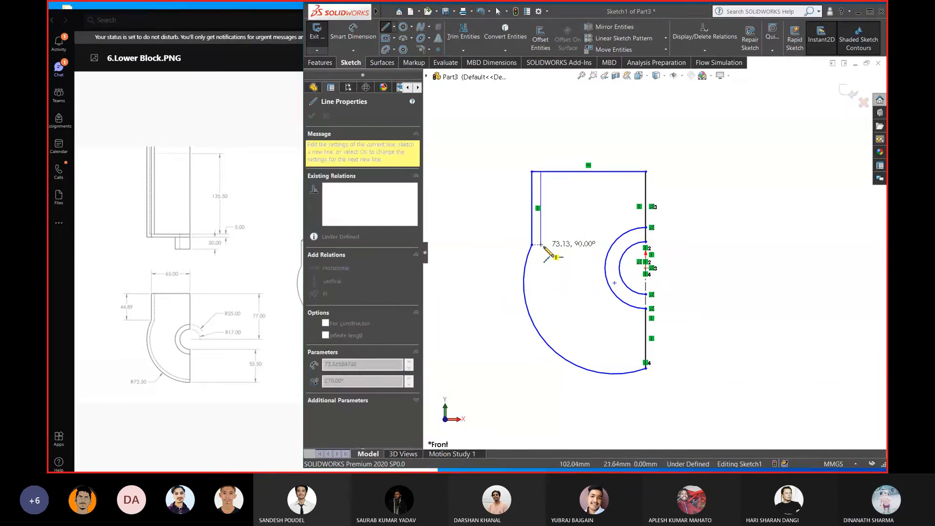
{"action": "left_click", "coordinate": [541, 244]}
{"action": "right_click", "coordinate": [487, 242]}
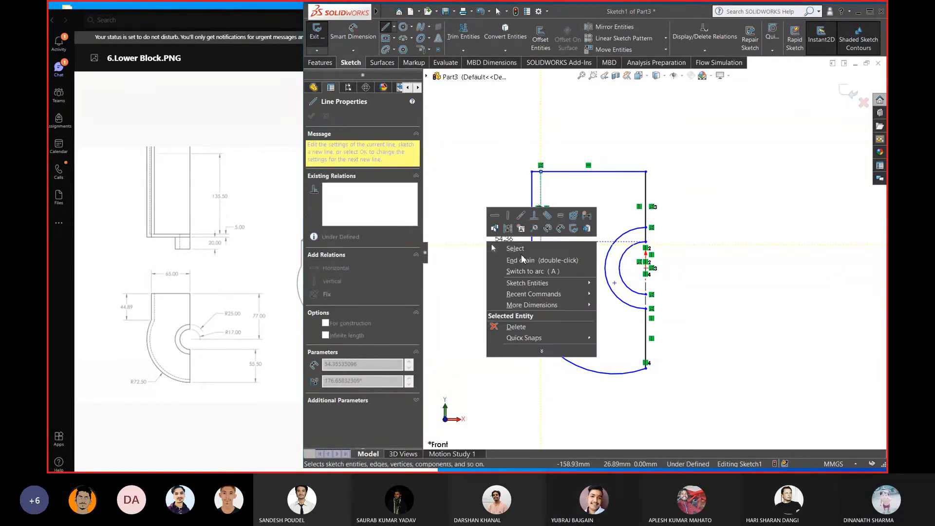
{"action": "left_click", "coordinate": [521, 254]}
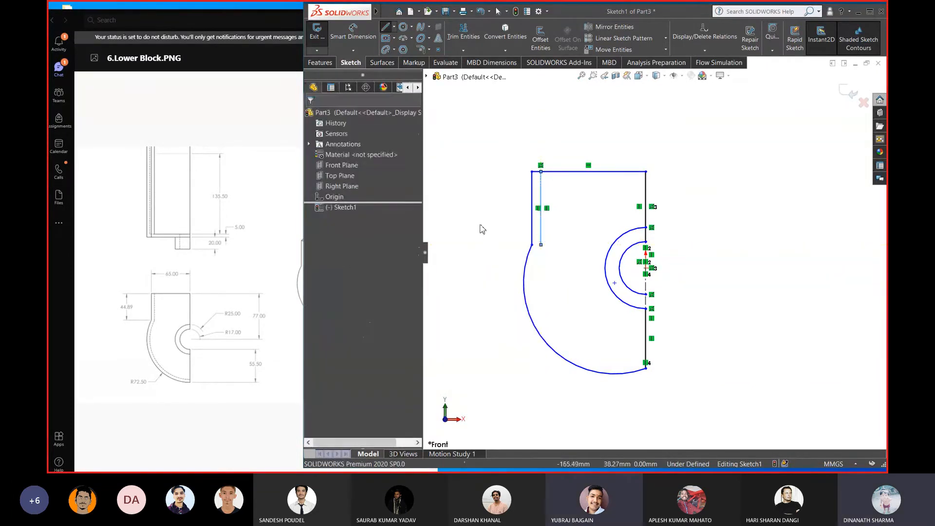
Draw a three-point arc inside the large arc, from the inner vertical line's lower end to the vertical axis line near its lower end
{"action": "left_click", "coordinate": [404, 38]}
{"action": "left_click", "coordinate": [541, 245]}
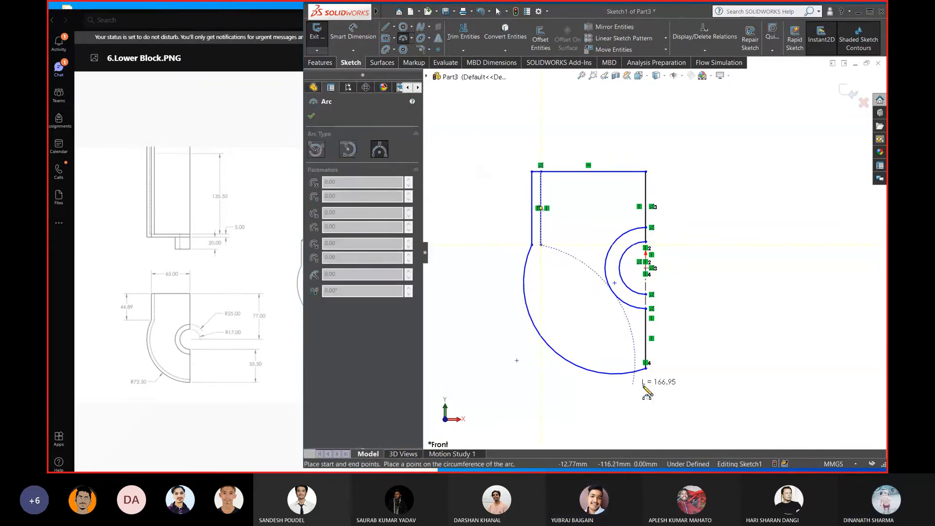
{"action": "left_click", "coordinate": [647, 362]}
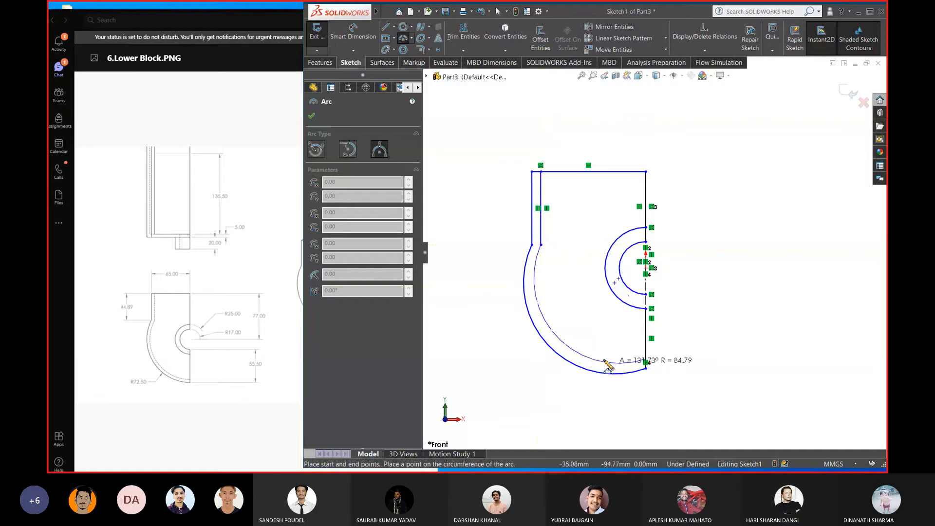
{"action": "left_click", "coordinate": [591, 359]}
{"action": "right_click", "coordinate": [502, 327]}
{"action": "left_click", "coordinate": [522, 333]}
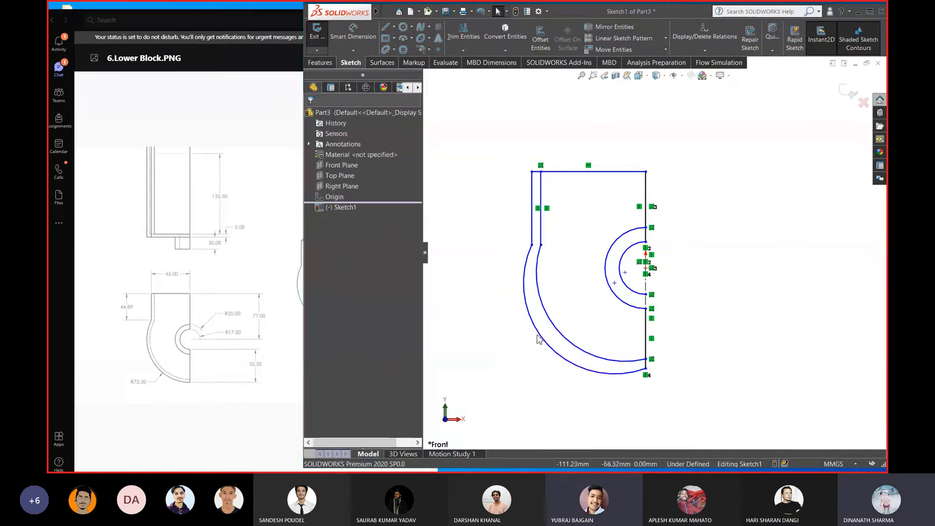
Make the new inner arc concentric with the large outer arc
{"action": "left_click", "coordinate": [553, 351]}
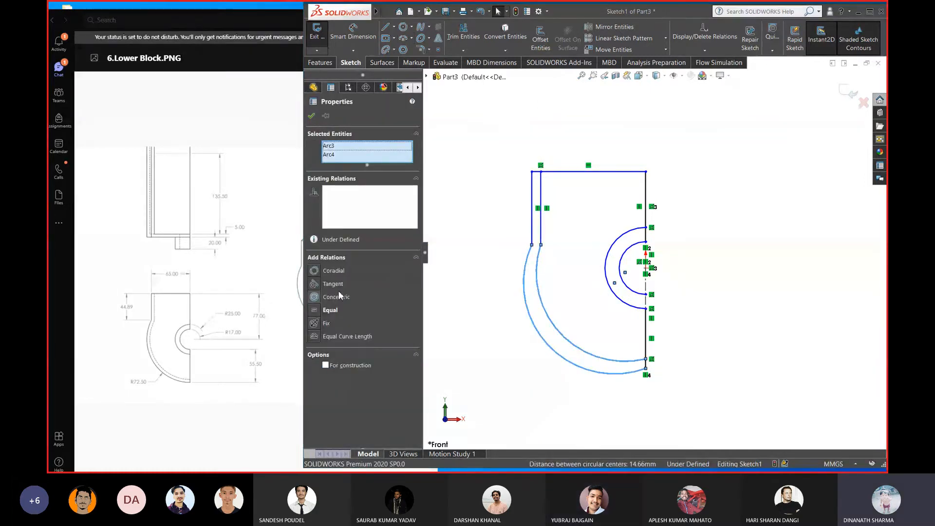
{"action": "left_click", "coordinate": [314, 297]}
{"action": "left_click", "coordinate": [495, 275]}
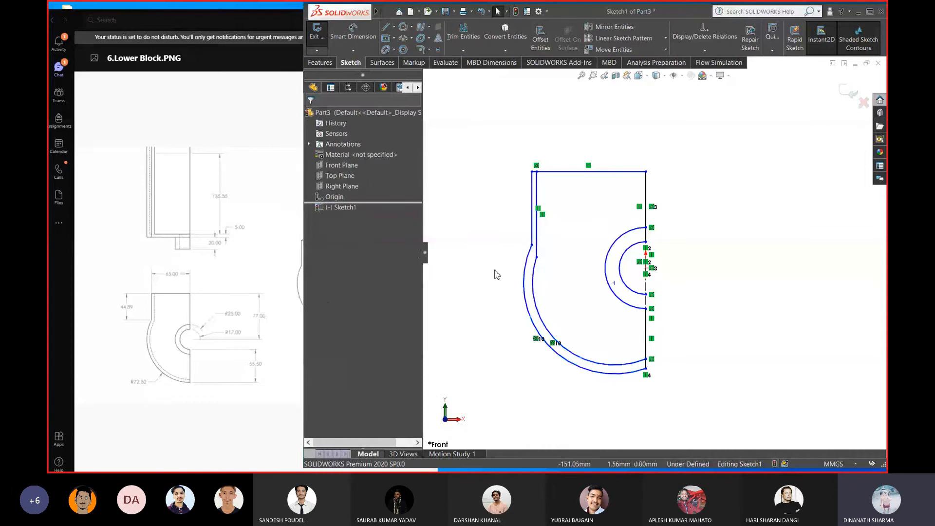
Add a parallel relation between the profile's outer vertical side line and the inner wall's vertical line
{"action": "scroll", "coordinate": [525, 213], "scroll_direction": "down", "scroll_amount": 4}
{"action": "left_click", "coordinate": [550, 288]}
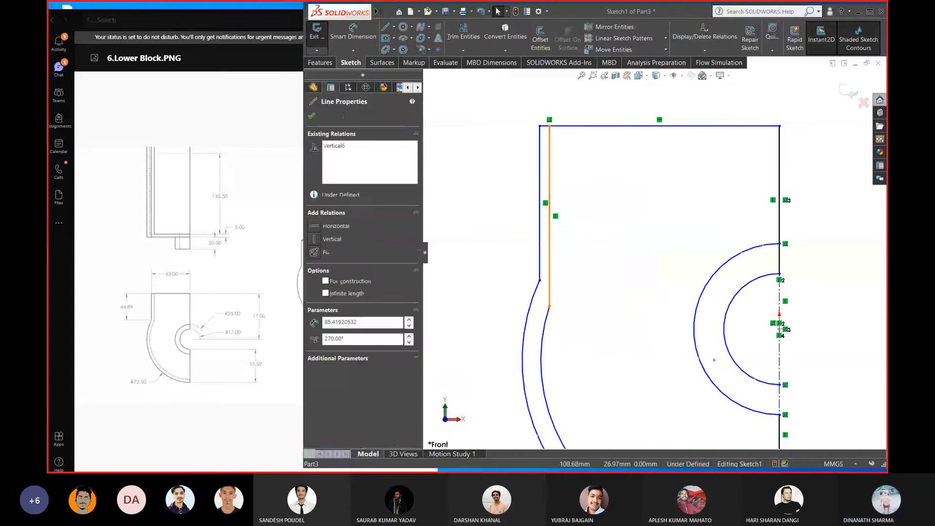
{"action": "left_click", "coordinate": [539, 261]}
{"action": "left_click", "coordinate": [314, 324]}
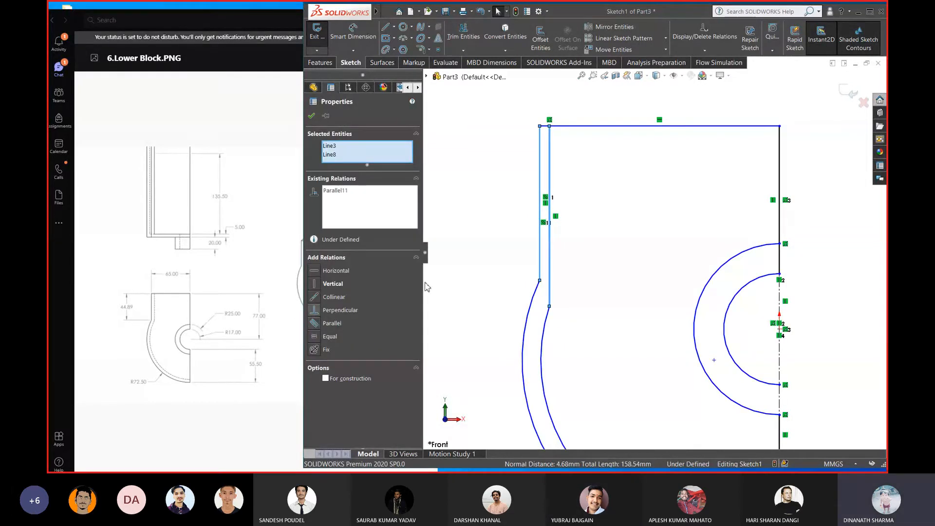
{"action": "left_click", "coordinate": [475, 238]}
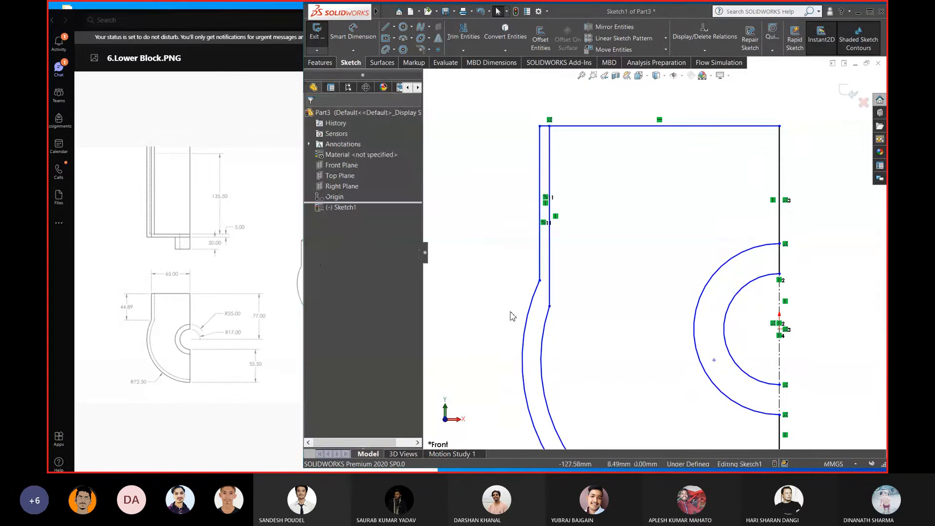
Dimension the horizontal distance between the lower endpoints of the two vertical wall lines as 5 mm
{"action": "key", "text": "d"}
{"action": "left_click", "coordinate": [550, 303]}
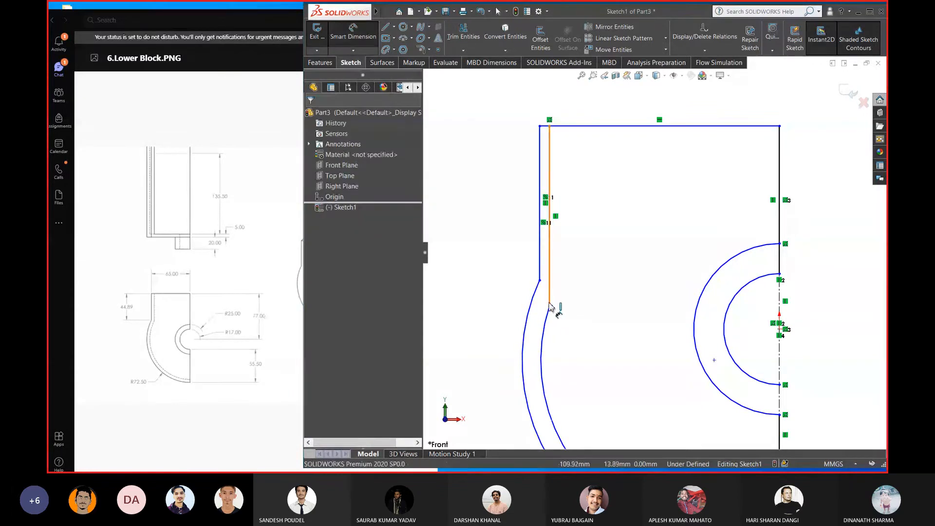
{"action": "key", "text": "Escape"}
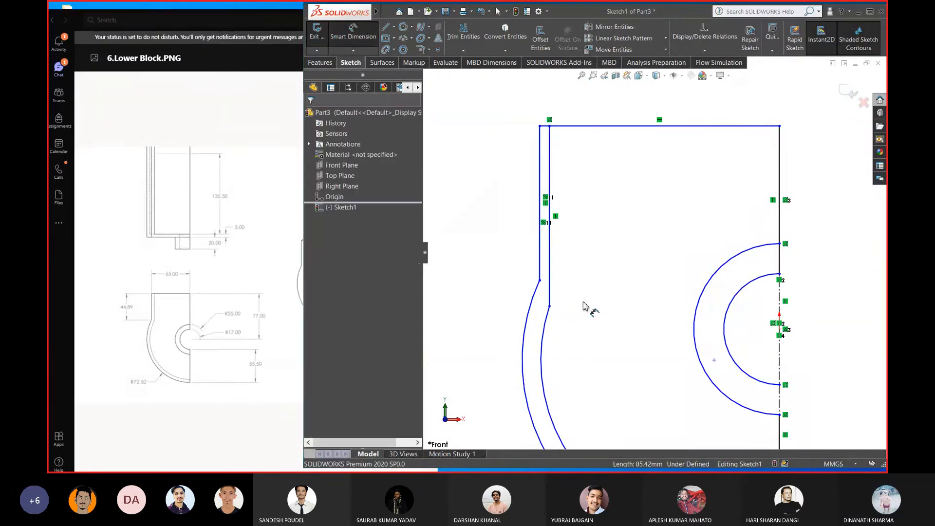
{"action": "left_click", "coordinate": [549, 306]}
{"action": "left_click", "coordinate": [540, 280]}
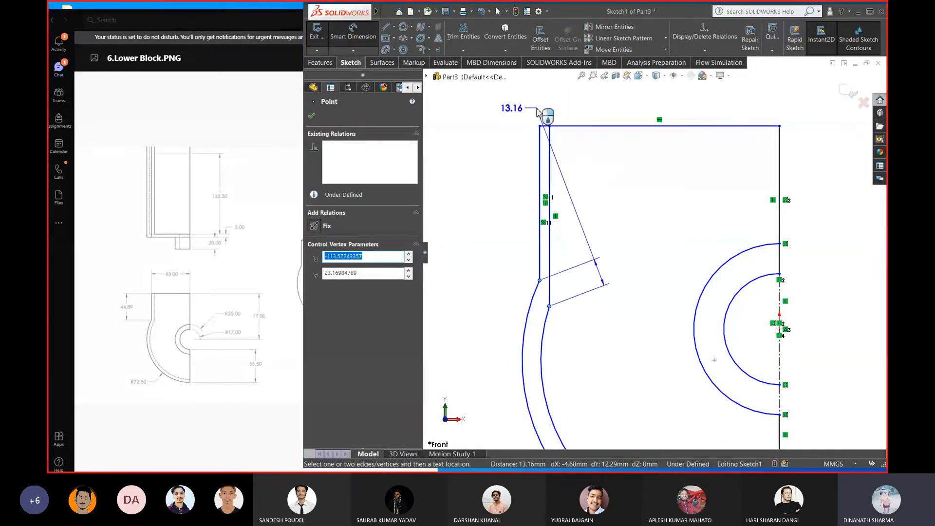
{"action": "left_click", "coordinate": [547, 94]}
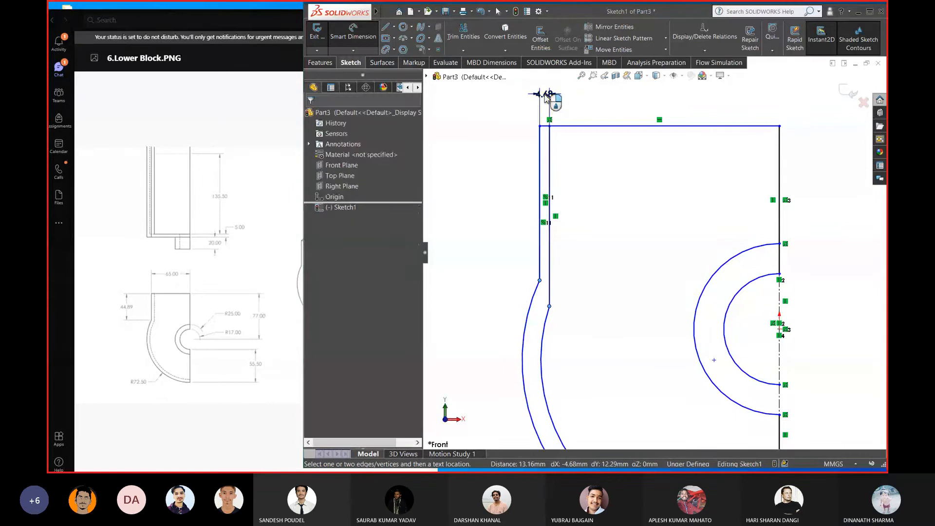
{"action": "type", "text": "5"}
{"action": "key", "text": "Return"}
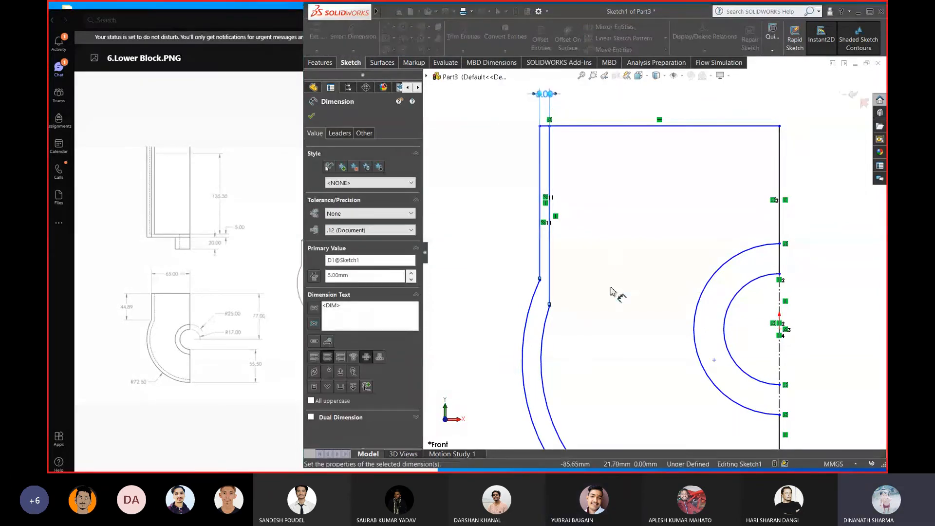
Dimension the vertical gap between the two large arcs' lower endpoints as 5 mm
{"action": "scroll", "coordinate": [648, 331], "scroll_direction": "down", "scroll_amount": 3}
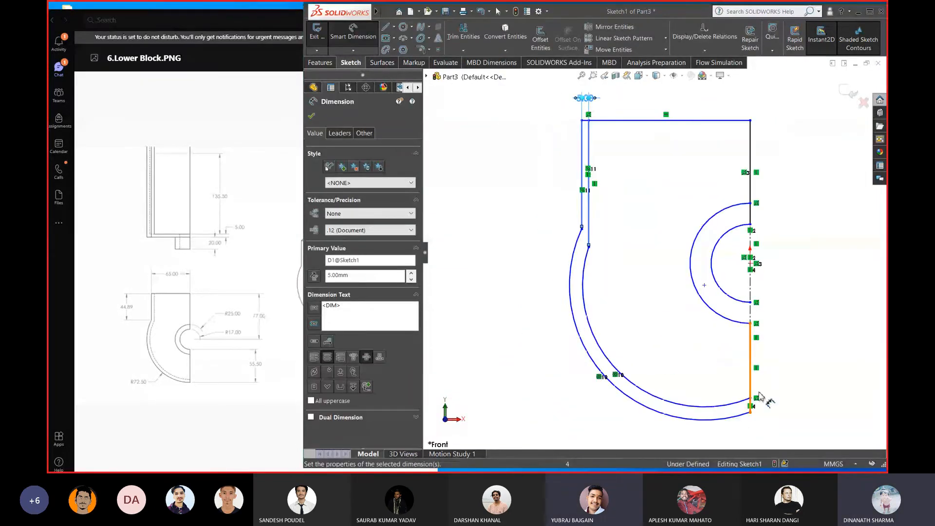
{"action": "left_click", "coordinate": [750, 404]}
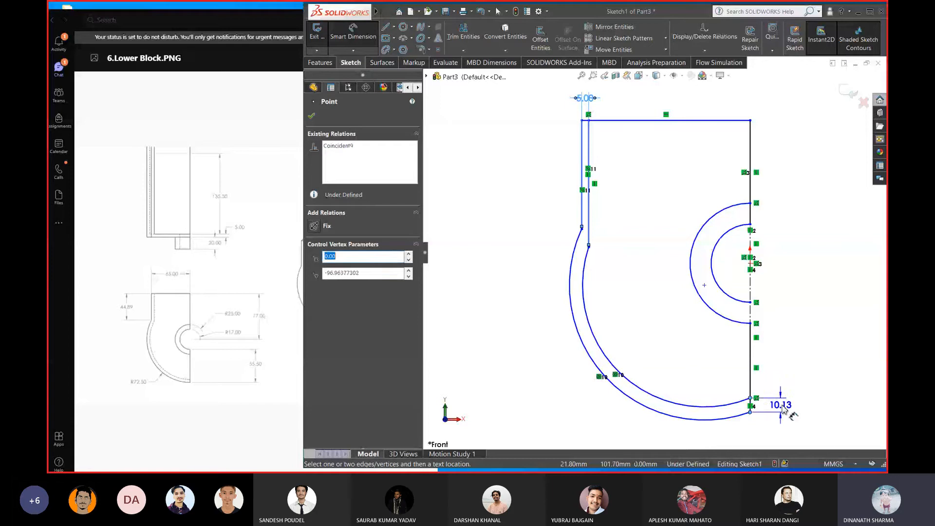
{"action": "left_click", "coordinate": [789, 412]}
{"action": "type", "text": "5"}
{"action": "key", "text": "Return"}
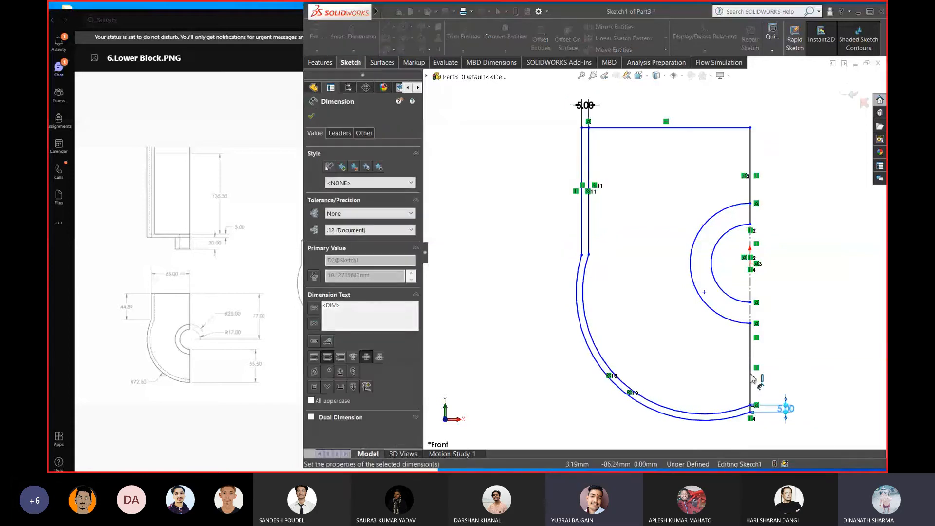
Dimension the inner semicircle's radius with the expression 17*2, giving 34 mm
{"action": "key", "text": "f"}
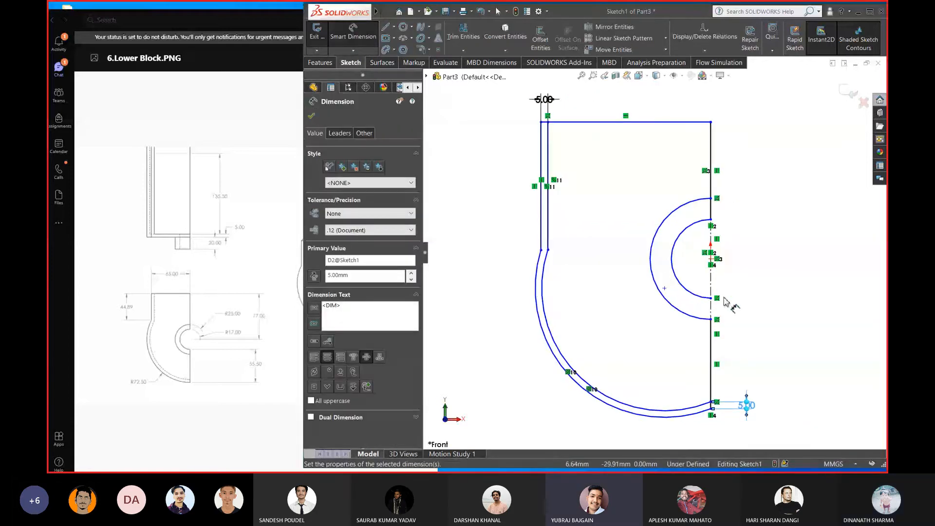
{"action": "left_click", "coordinate": [680, 240]}
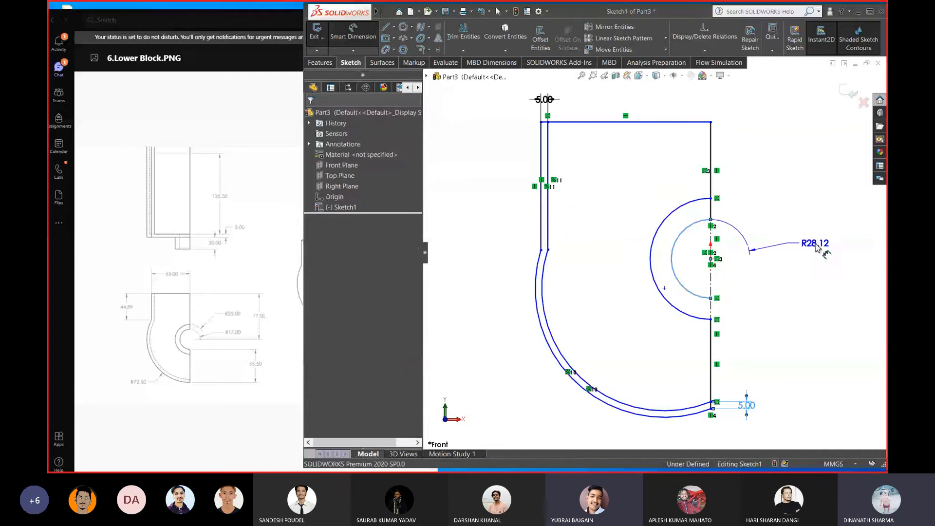
{"action": "left_click", "coordinate": [753, 250]}
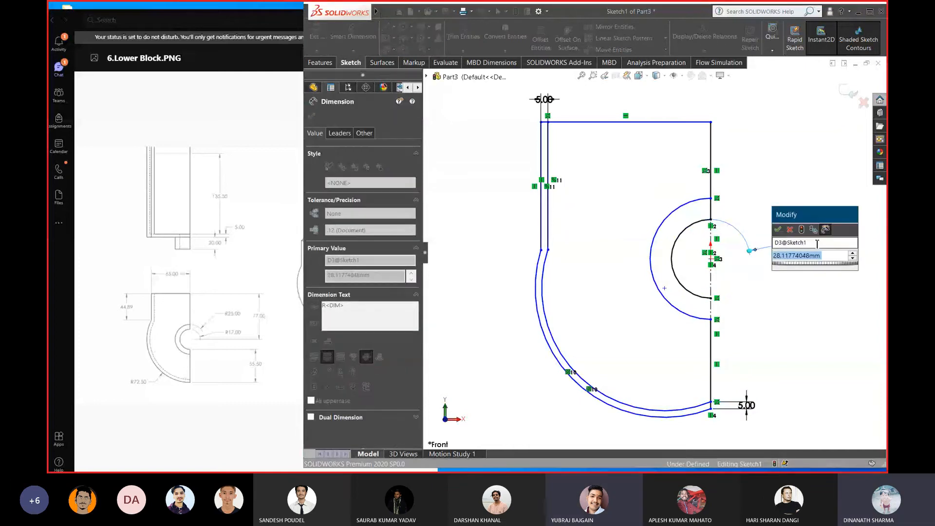
{"action": "type", "text": "1"}
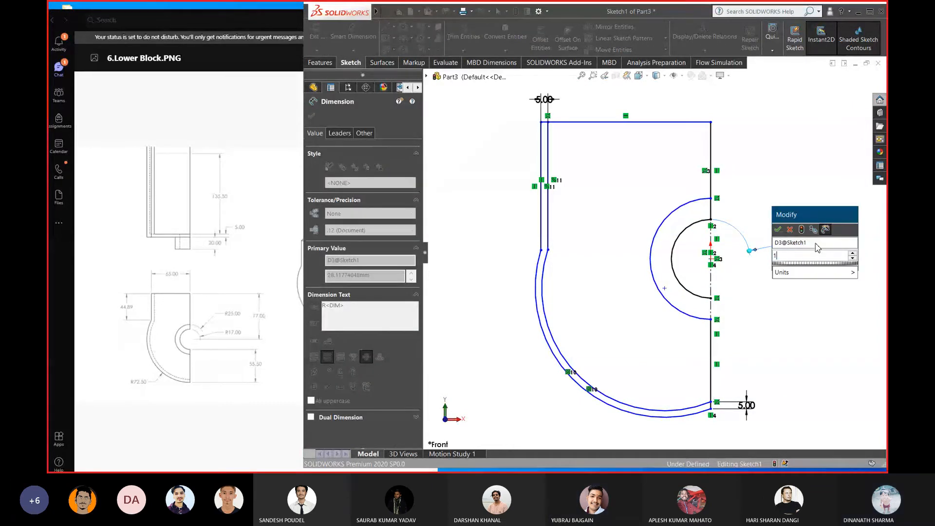
{"action": "type", "text": "7*2"}
{"action": "key", "text": "Return"}
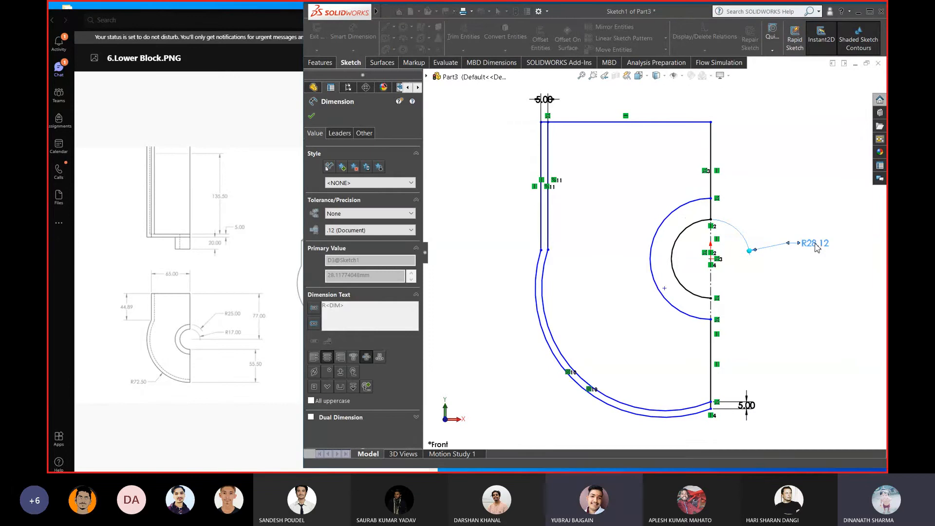
Dimension the outer semicircle's radius as 50 mm
{"action": "left_click", "coordinate": [672, 219]}
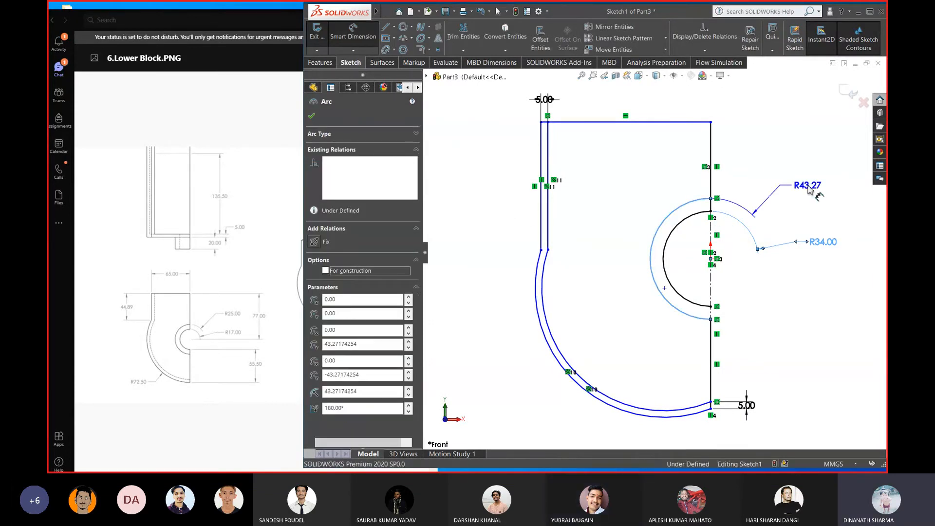
{"action": "left_click", "coordinate": [809, 190]}
{"action": "key", "text": "Escape"}
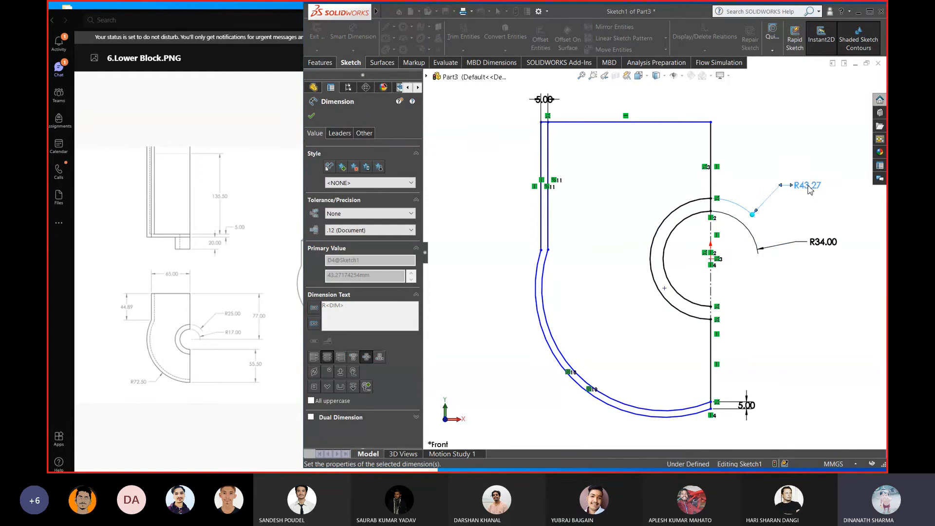
Set the outer semicircle's radius to 25 mm and the inner semicircle's radius to 17 mm
{"action": "double_click", "coordinate": [819, 181]}
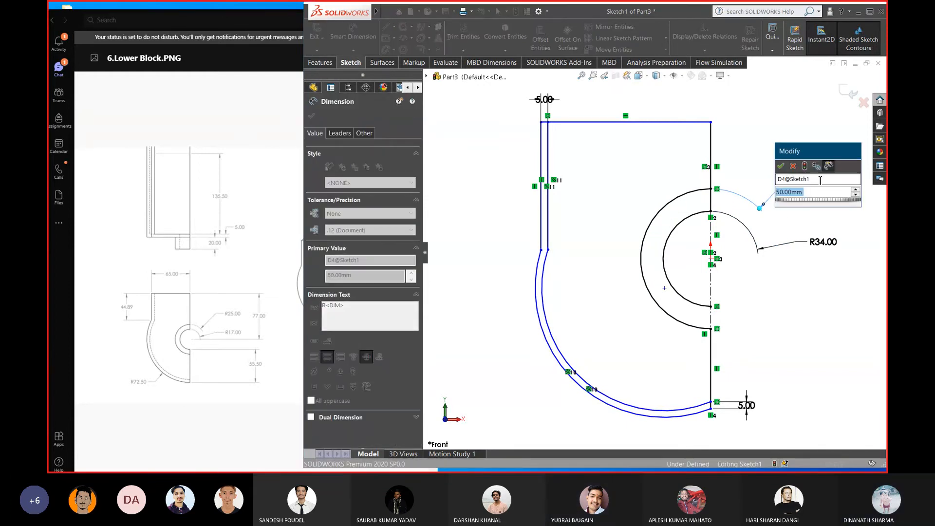
{"action": "type", "text": "25"}
{"action": "key", "text": "Return"}
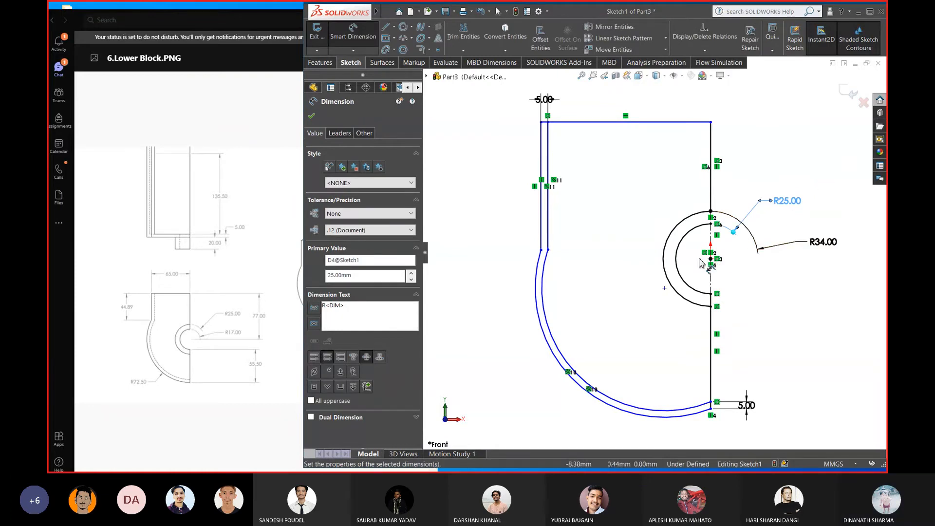
{"action": "double_click", "coordinate": [823, 242]}
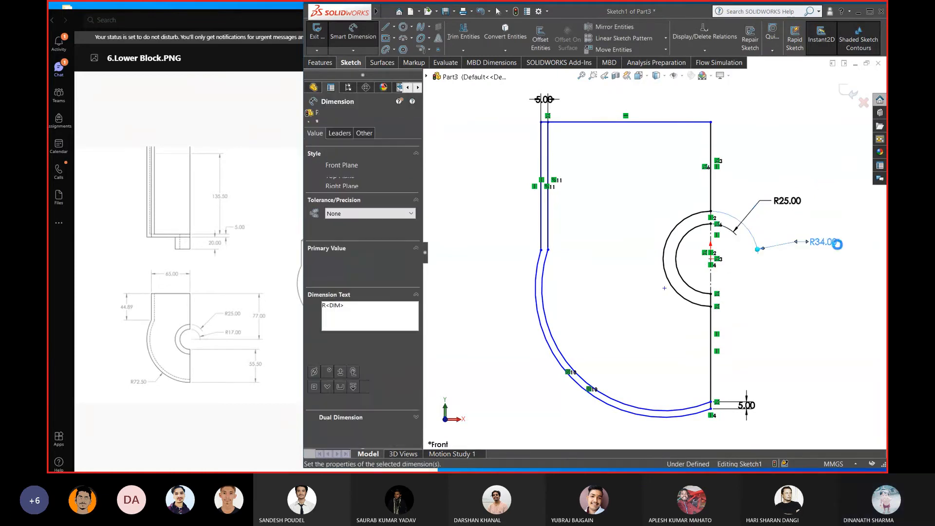
{"action": "type", "text": "17"}
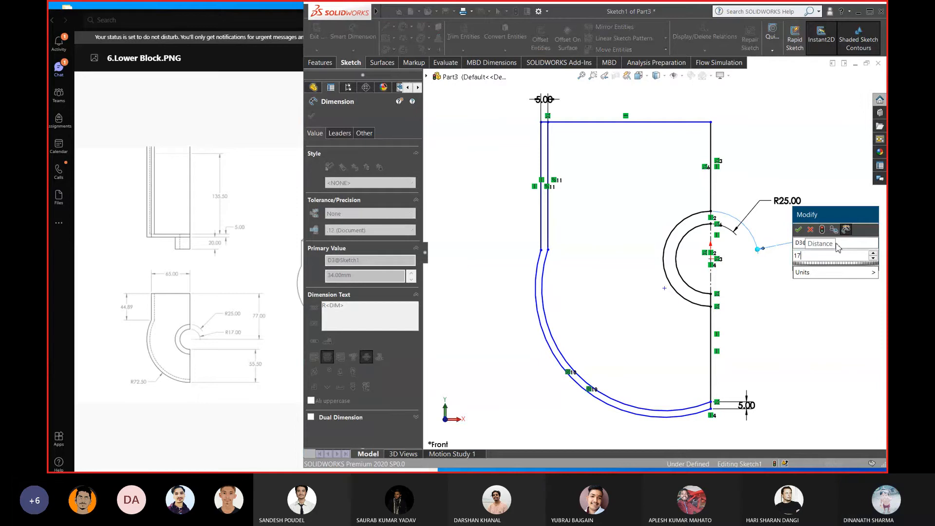
{"action": "key", "text": "Return"}
Dimension the vertical line running from the top edge down to the semicircles as 77 mm
{"action": "scroll", "coordinate": [722, 211], "scroll_direction": "down", "scroll_amount": 2}
{"action": "scroll", "coordinate": [722, 210], "scroll_direction": "up", "scroll_amount": 2}
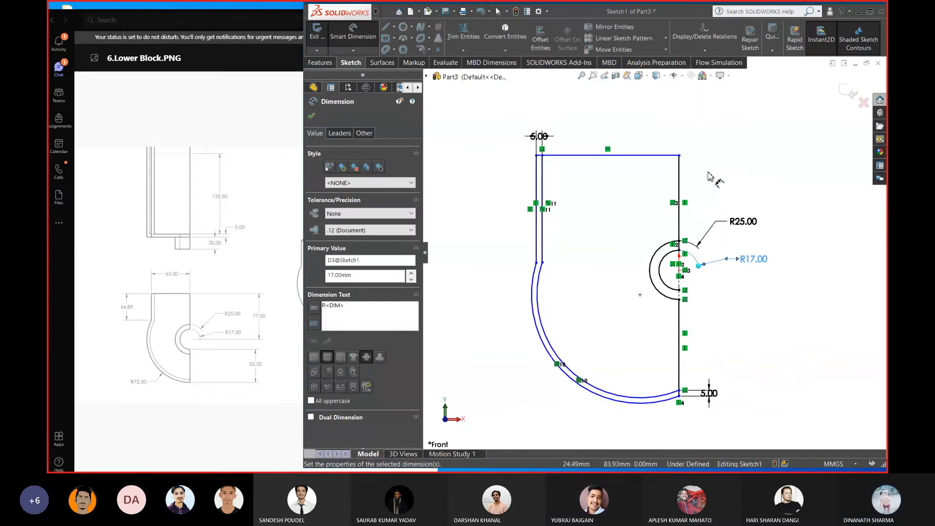
{"action": "left_click", "coordinate": [679, 210]}
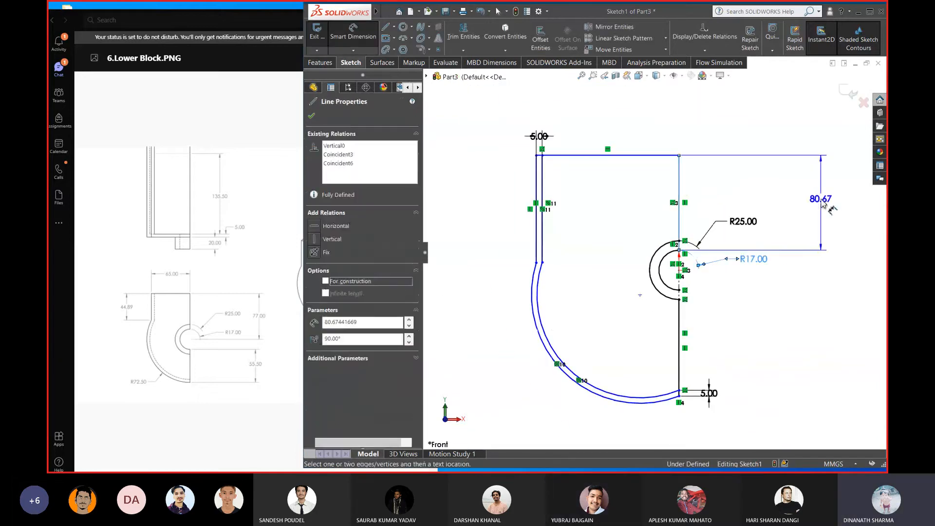
{"action": "left_click", "coordinate": [821, 204]}
{"action": "type", "text": "77"}
{"action": "key", "text": "Return"}
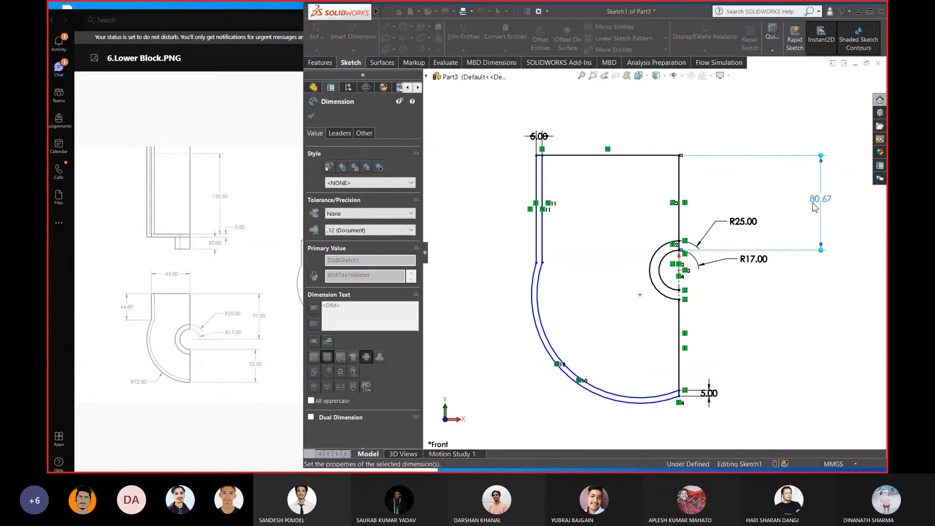
Dimension the profile's top edge as 65 mm wide and finish dimensioning
{"action": "left_click", "coordinate": [600, 160]}
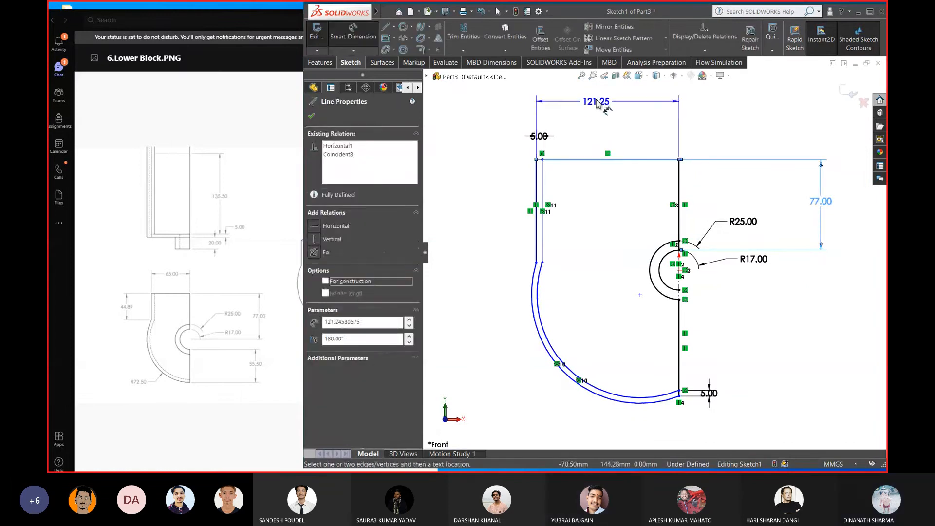
{"action": "left_click", "coordinate": [598, 99]}
{"action": "type", "text": "65"}
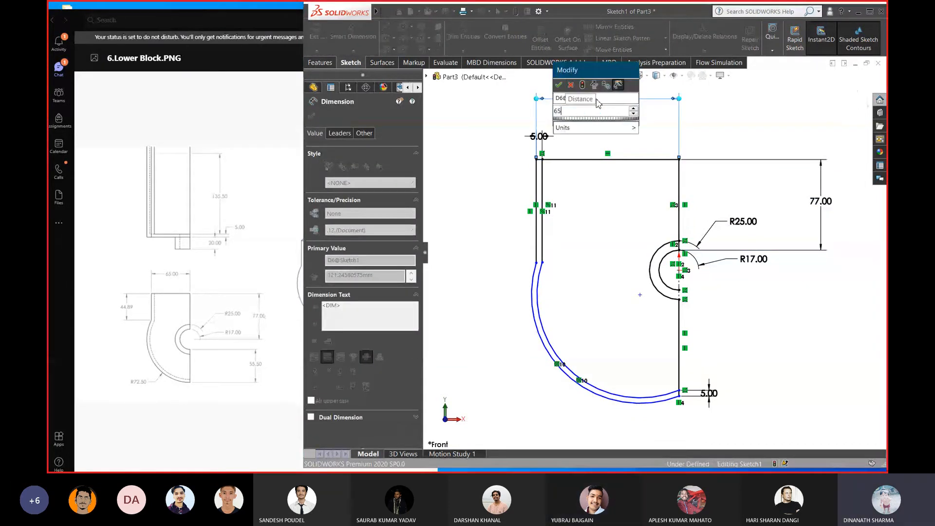
{"action": "key", "text": "Return"}
{"action": "scroll", "coordinate": [664, 376], "scroll_direction": "down", "scroll_amount": 2}
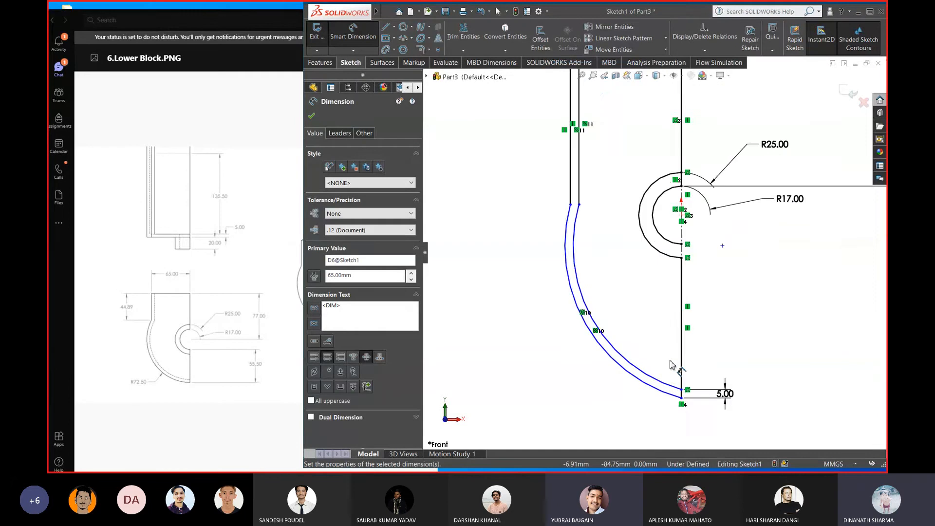
{"action": "scroll", "coordinate": [670, 363], "scroll_direction": "up", "scroll_amount": 2}
{"action": "scroll", "coordinate": [671, 369], "scroll_direction": "down", "scroll_amount": 2}
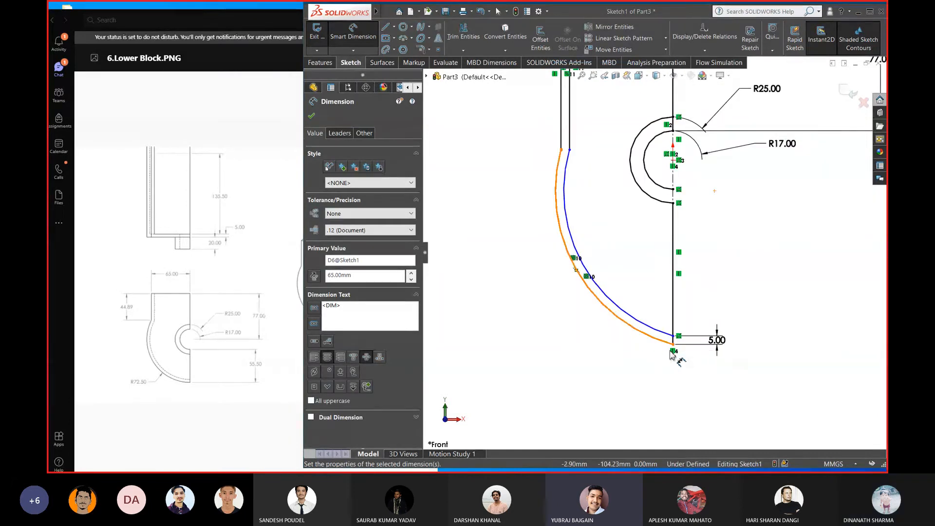
{"action": "key", "text": "Escape"}
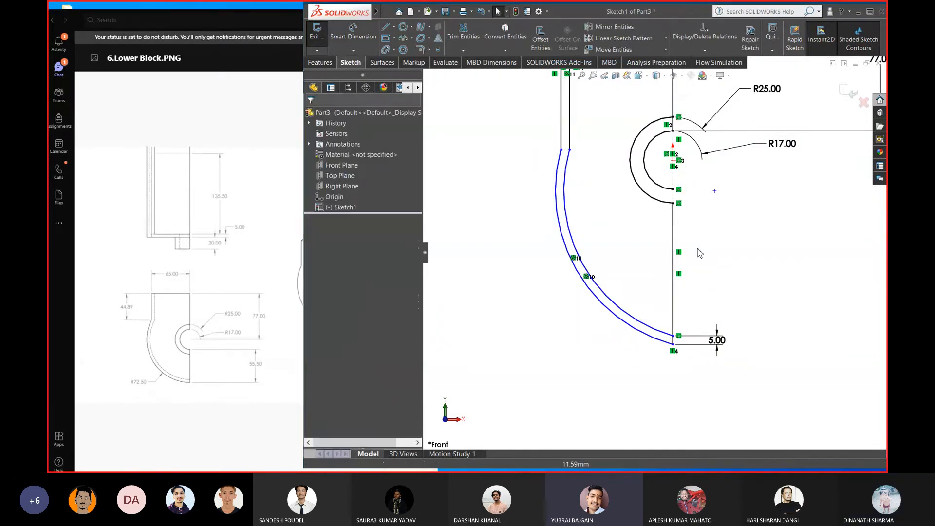
Merge the center point of the large outer arcs with the shared center of the concentric semicircles
{"action": "left_click", "coordinate": [715, 191]}
{"action": "left_click", "coordinate": [673, 161], "text": "ctrl"}
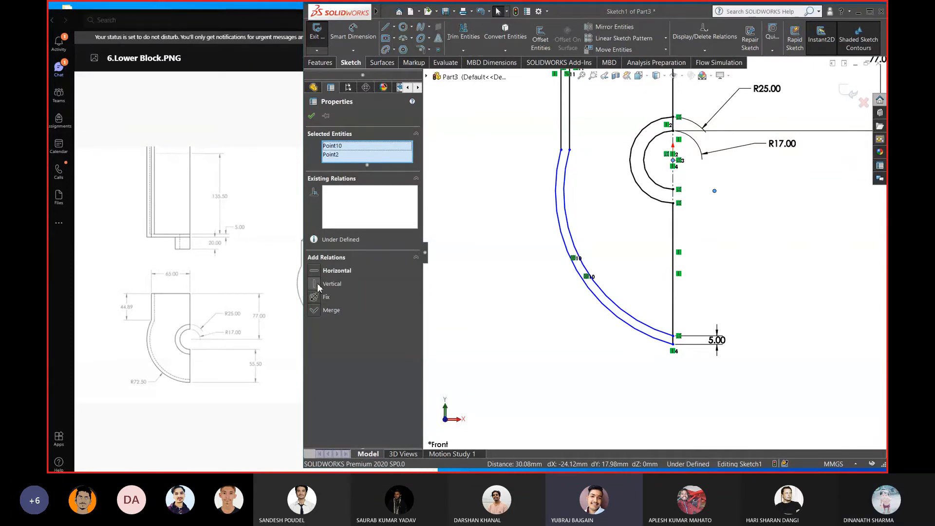
{"action": "left_click", "coordinate": [317, 308]}
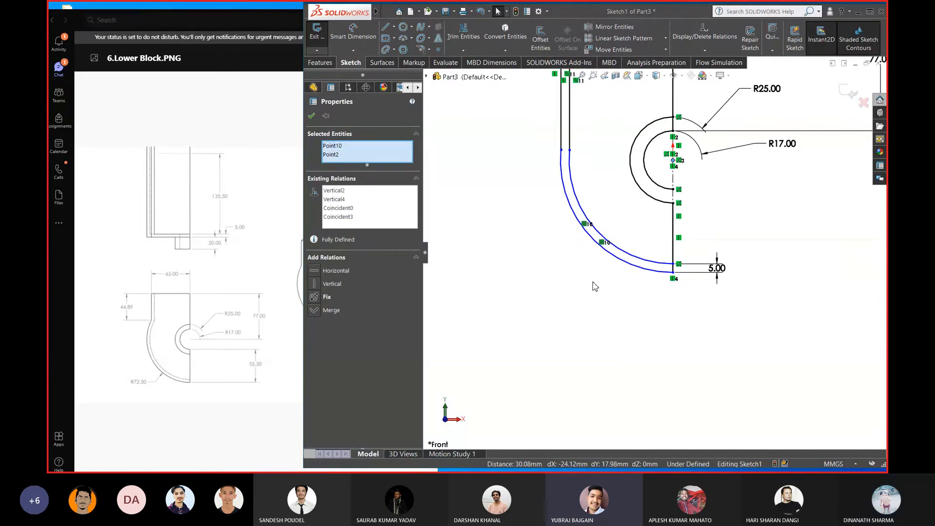
Dimension the large outer arc's radius and set it to 72.5 mm
{"action": "right_click_drag", "start_coordinate": [592, 274], "coordinate": [592, 235]}
{"action": "left_click", "coordinate": [615, 257]}
{"action": "left_click", "coordinate": [550, 280]}
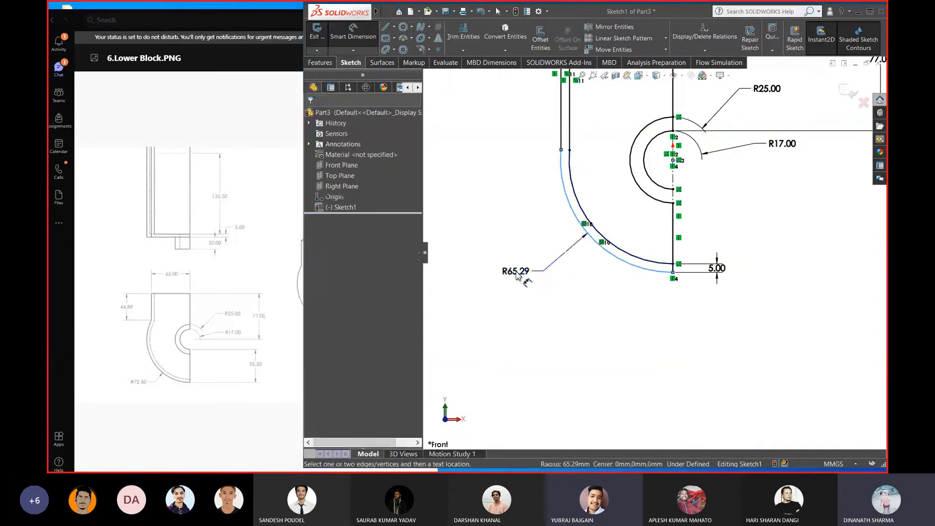
{"action": "type", "text": "7"}
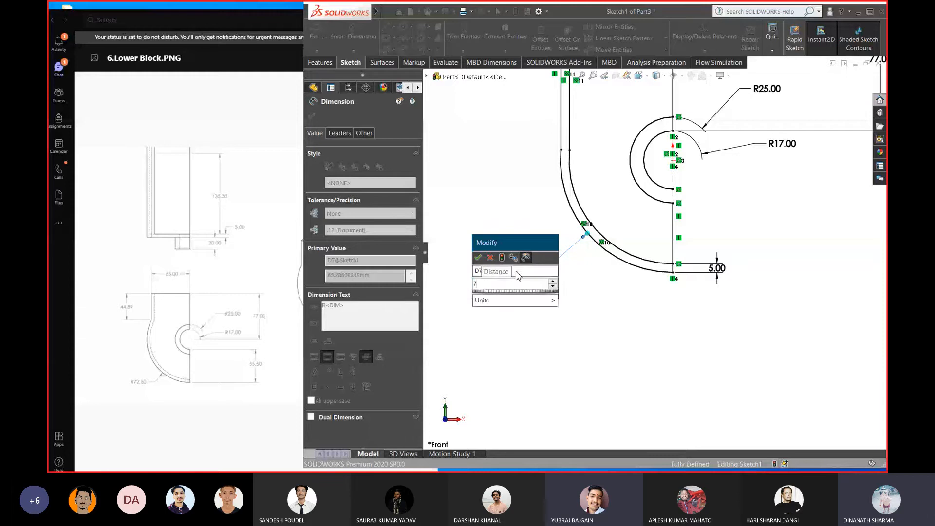
{"action": "type", "text": "2.5"}
{"action": "key", "text": "Return"}
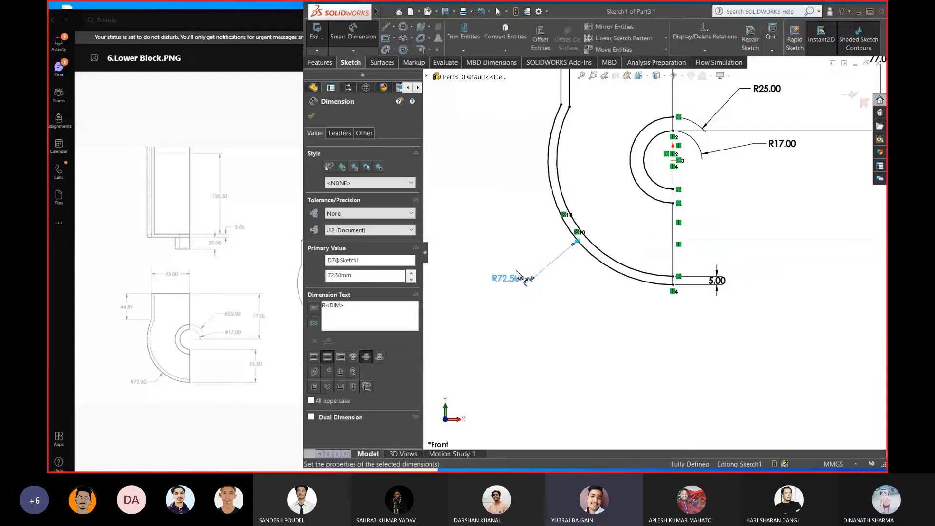
Reposition the 65 mm, R72.50 and two 5 mm wall dimension texts so they sit clear of the profile
{"action": "scroll", "coordinate": [666, 182], "scroll_direction": "up", "scroll_amount": 2}
{"action": "scroll", "coordinate": [658, 172], "scroll_direction": "down", "scroll_amount": 1}
{"action": "scroll", "coordinate": [692, 229], "scroll_direction": "down", "scroll_amount": 3}
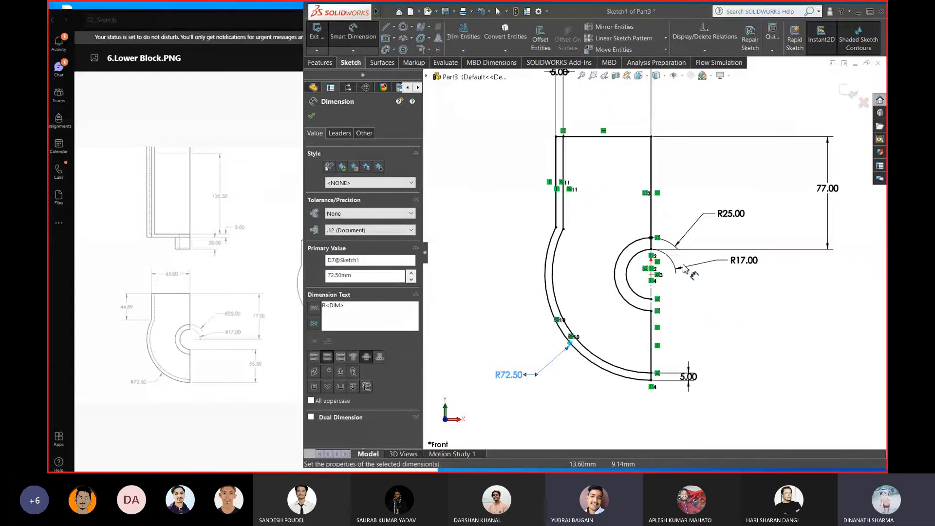
{"action": "scroll", "coordinate": [709, 263], "scroll_direction": "up", "scroll_amount": 2}
{"action": "left_click_drag", "start_coordinate": [614, 120], "coordinate": [640, 148]}
{"action": "left_click_drag", "start_coordinate": [588, 127], "coordinate": [561, 159]}
{"action": "left_click_drag", "start_coordinate": [551, 343], "coordinate": [549, 329]}
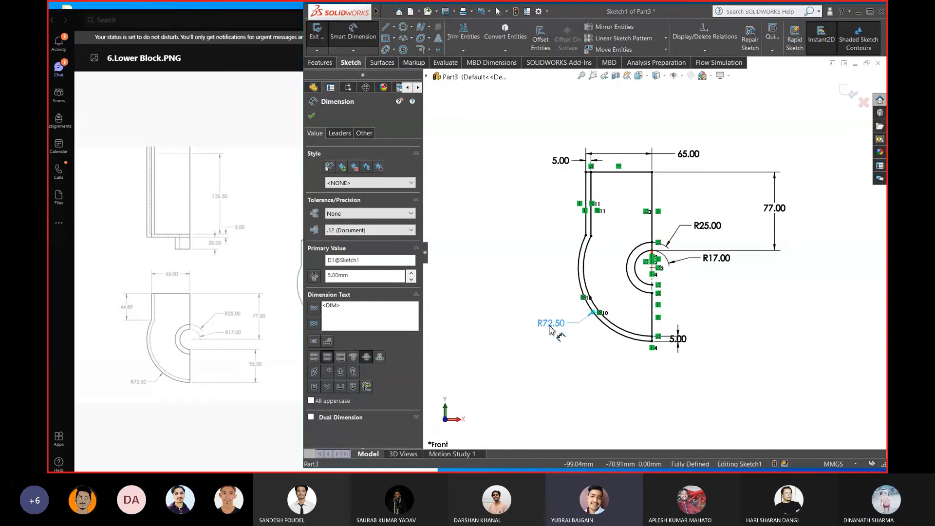
{"action": "scroll", "coordinate": [681, 283], "scroll_direction": "down", "scroll_amount": 2}
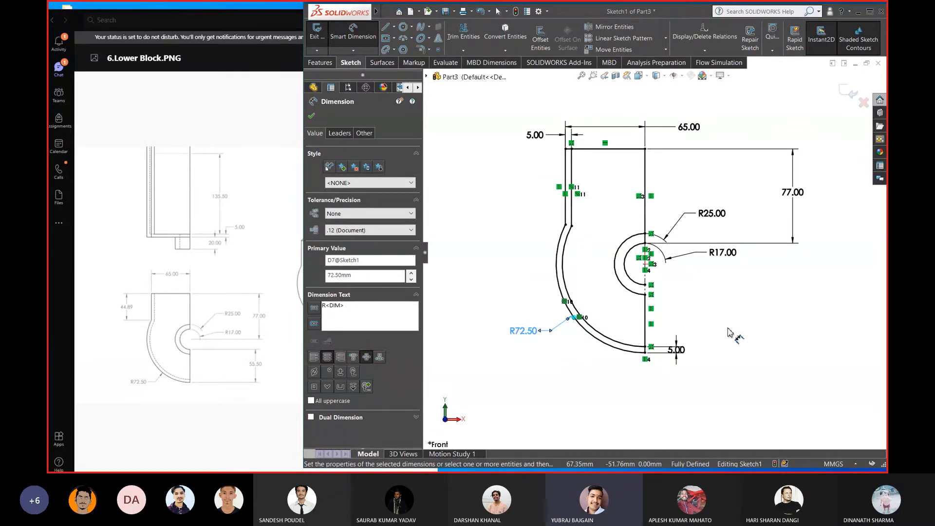
{"action": "left_click_drag", "start_coordinate": [679, 351], "coordinate": [678, 335]}
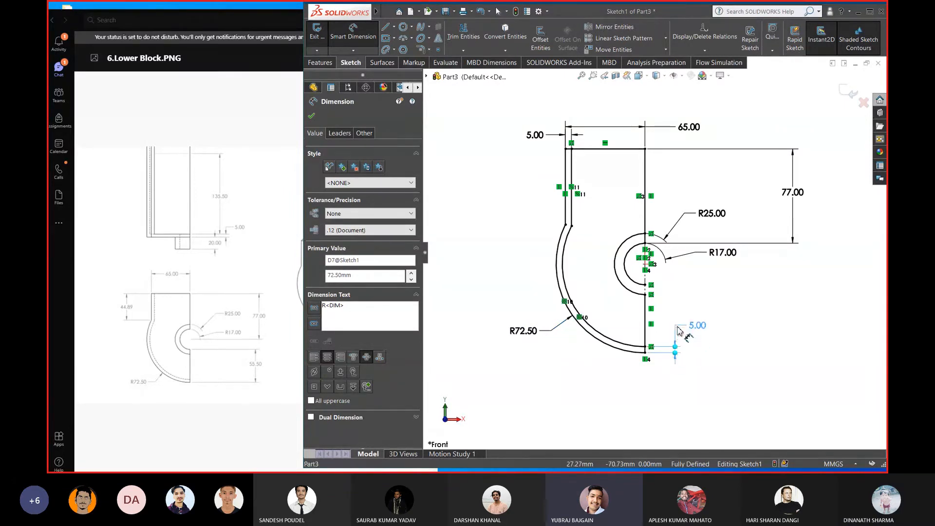
{"action": "left_click", "coordinate": [712, 390]}
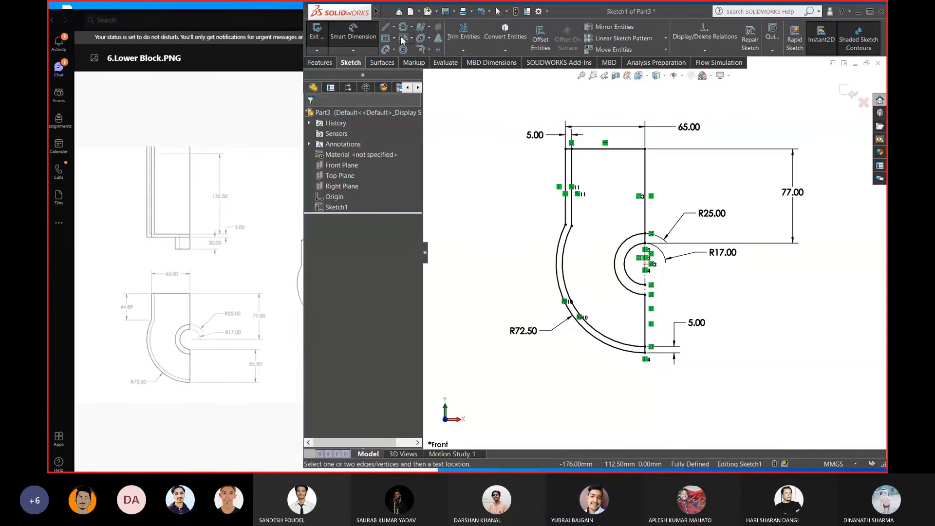
Draw a vertical line joining the lower endpoints of the two concentric semicircles to close the ring region
{"action": "left_click", "coordinate": [386, 27]}
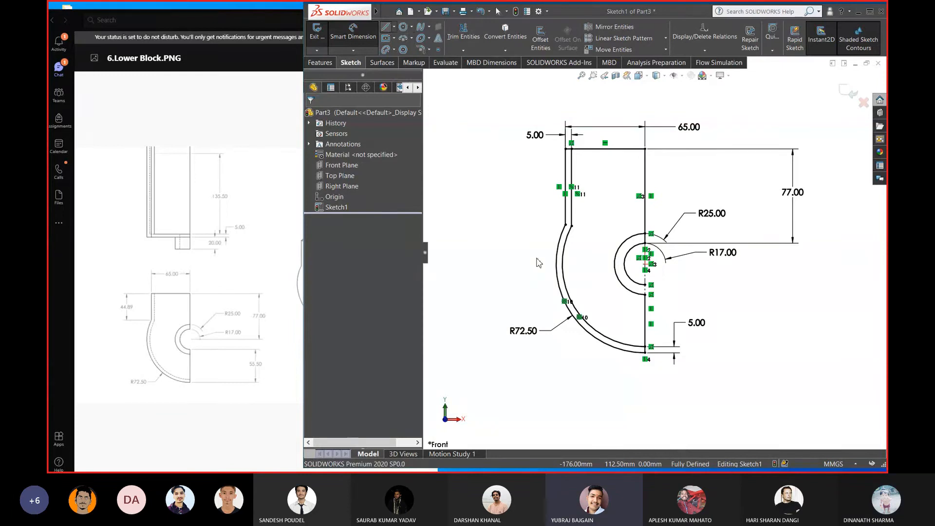
{"action": "left_click", "coordinate": [645, 294]}
{"action": "left_click", "coordinate": [645, 285]}
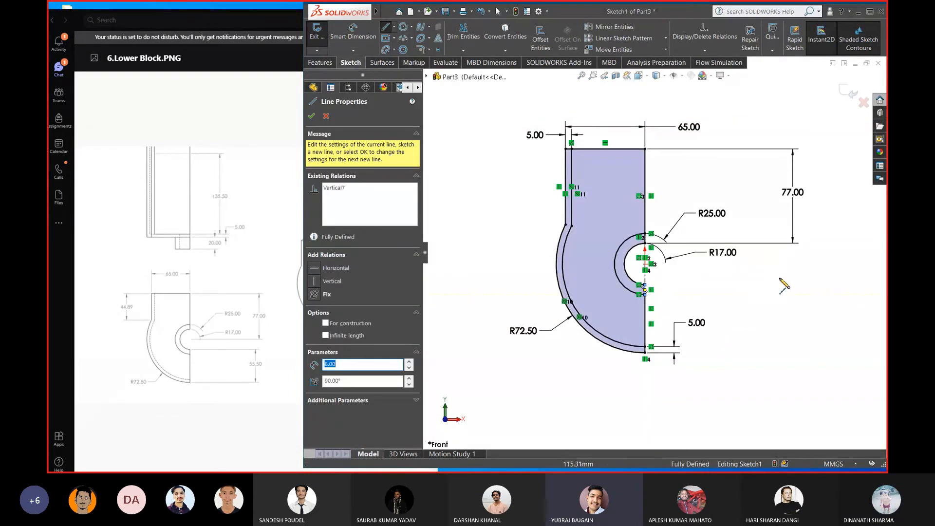
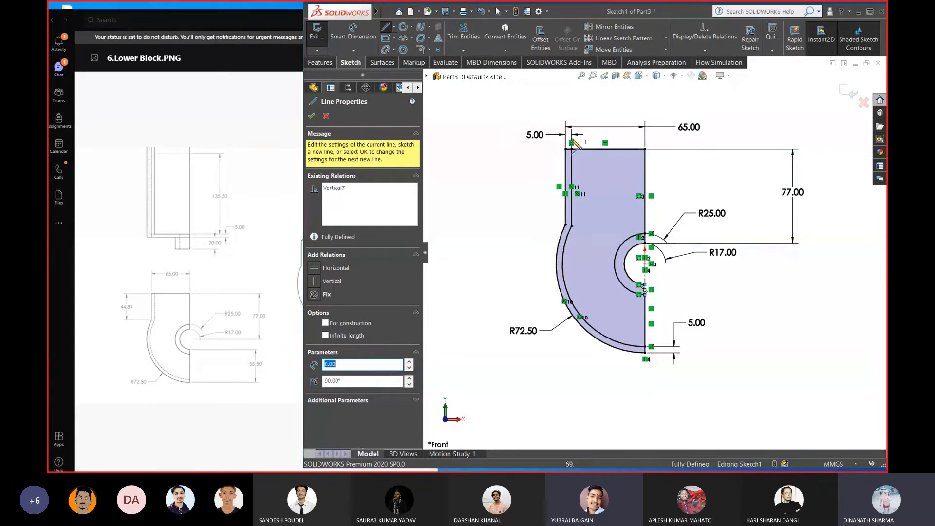
{"action": "key", "text": "super+Tab"}
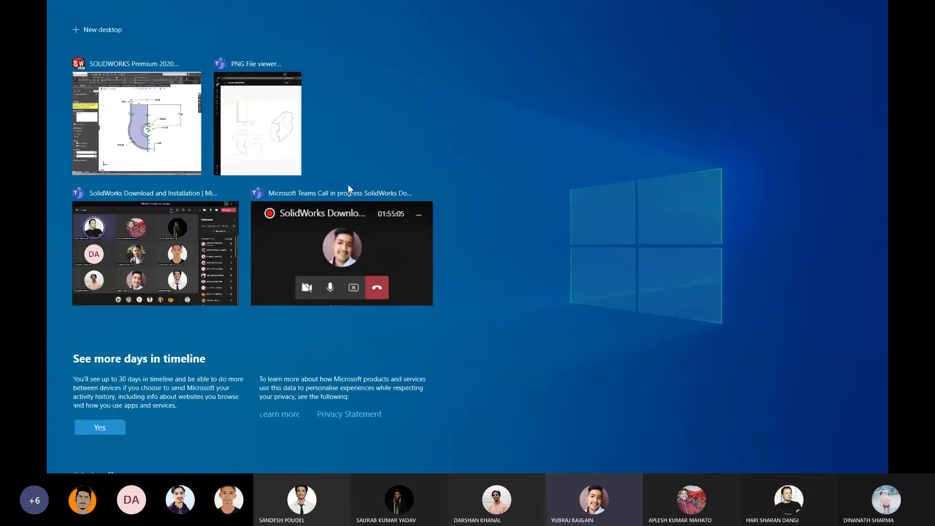
{"action": "left_click", "coordinate": [157, 233]}
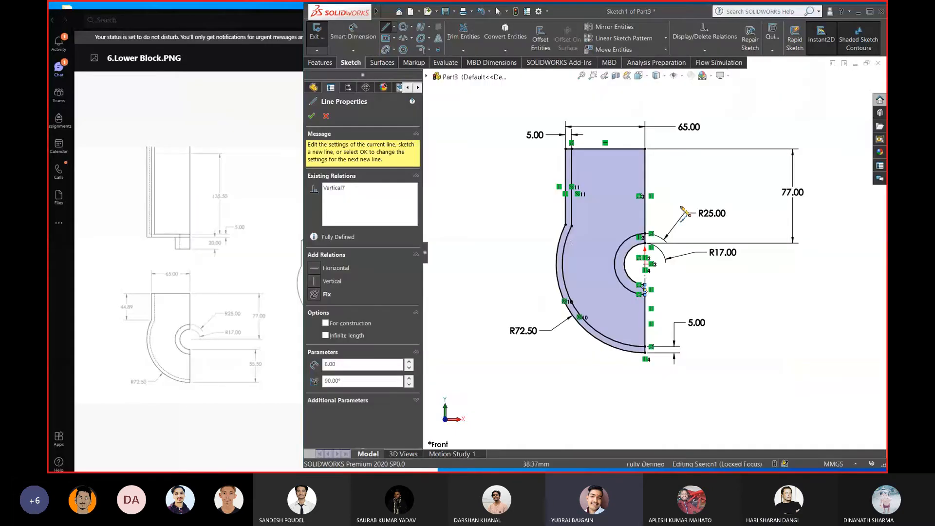
Exit the sketch and set up a Mid Plane boss extrusion of the narrow outer wall region
{"action": "left_click", "coordinate": [849, 93]}
{"action": "mouse_move", "coordinate": [794, 171]}
{"action": "middle_mouse_down"}
{"action": "mouse_move", "coordinate": [756, 278]}
{"action": "mouse_move", "coordinate": [760, 219]}
{"action": "mouse_move", "coordinate": [750, 227]}
{"action": "middle_mouse_up"}
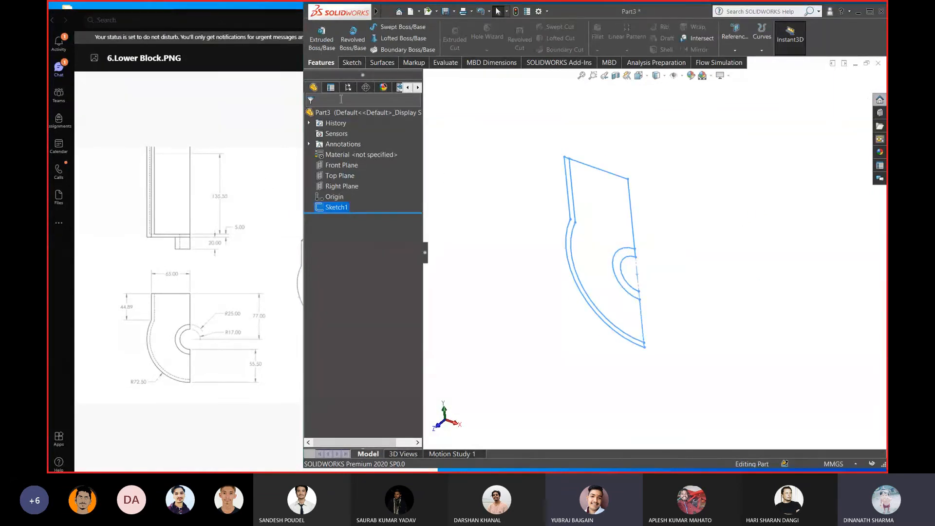
{"action": "left_click", "coordinate": [322, 39]}
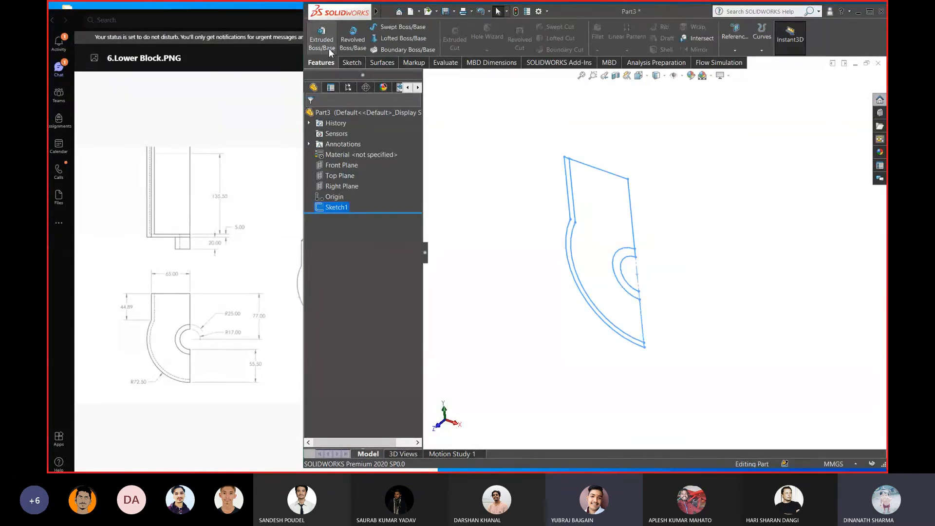
{"action": "left_click", "coordinate": [571, 236]}
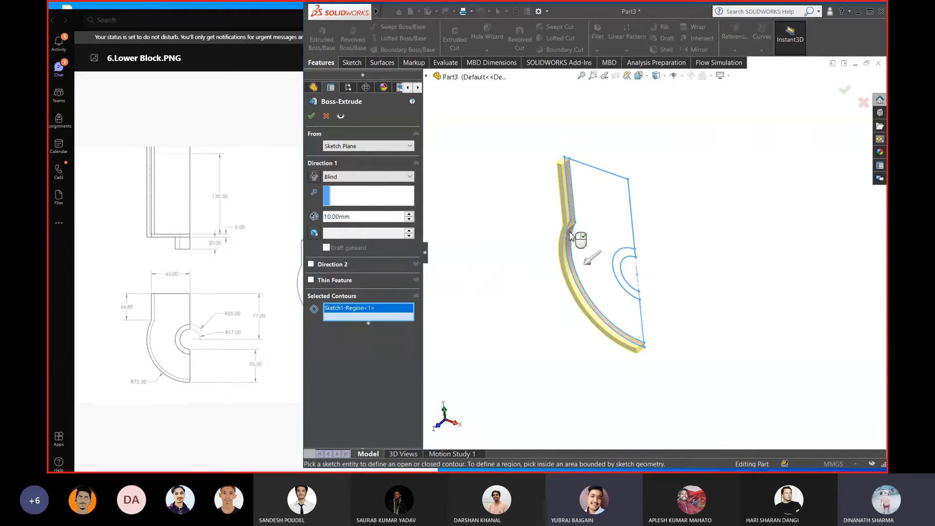
{"action": "left_click", "coordinate": [343, 177]}
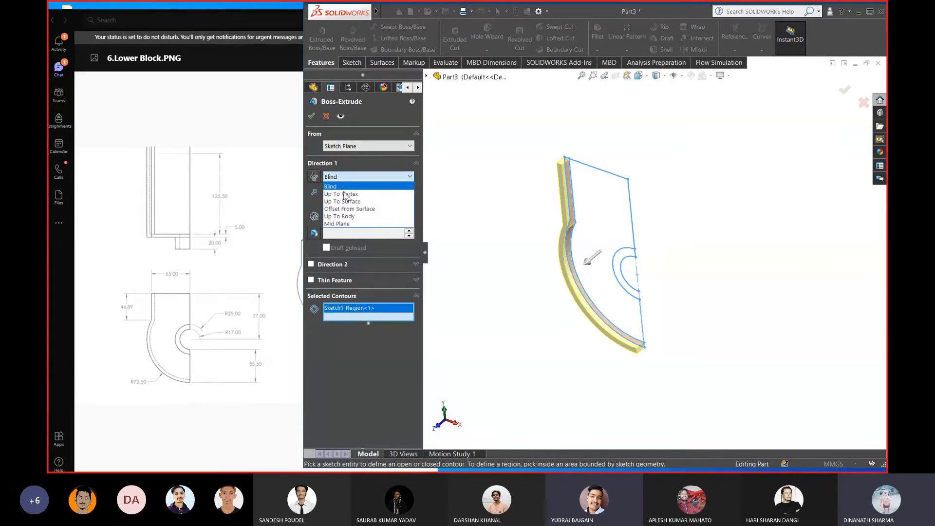
{"action": "left_click", "coordinate": [348, 225]}
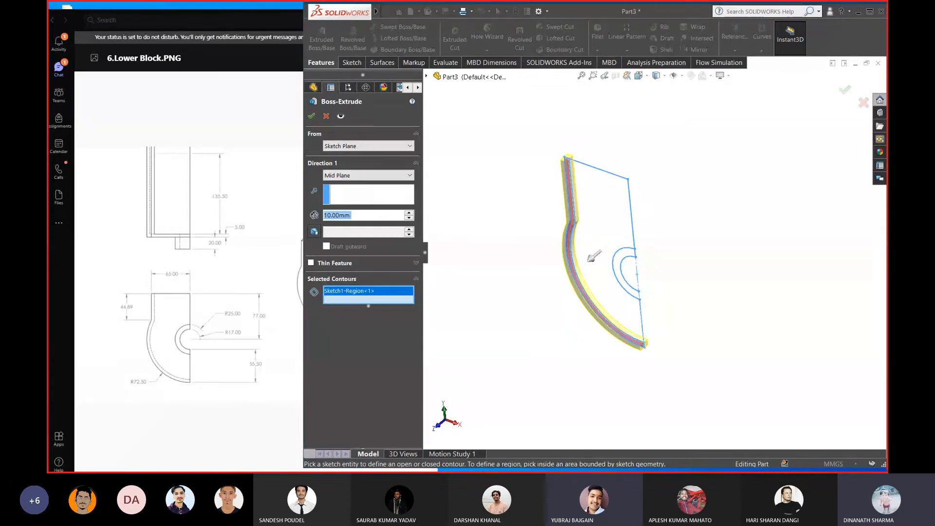
Set the wall extrusion's depth to 135.5*2 (271 mm) and accept the feature
{"action": "type", "text": "135.5"}
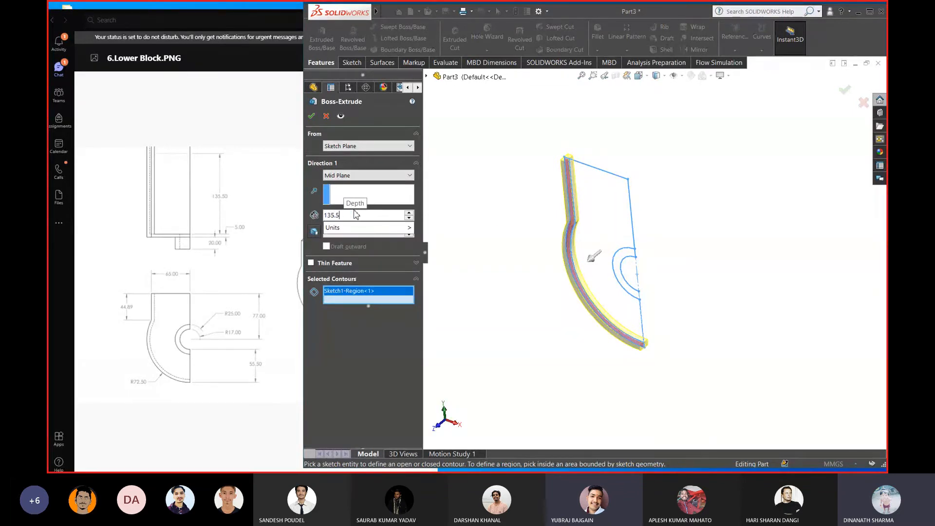
{"action": "type", "text": "*2"}
{"action": "key", "text": "Return"}
{"action": "scroll", "coordinate": [512, 222], "scroll_direction": "up", "scroll_amount": 2}
{"action": "scroll", "coordinate": [608, 232], "scroll_direction": "down", "scroll_amount": 3}
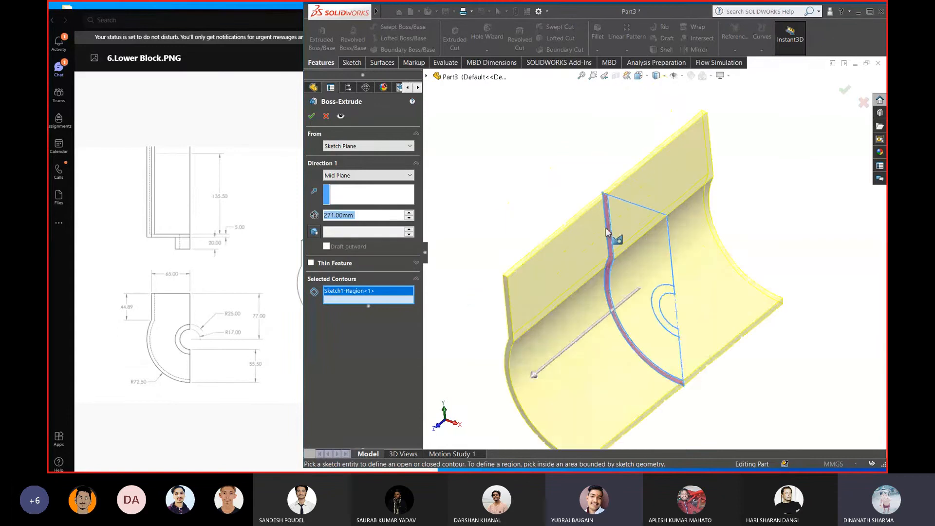
{"action": "mouse_move", "coordinate": [608, 233]}
{"action": "middle_mouse_down"}
{"action": "mouse_move", "coordinate": [615, 247]}
{"action": "mouse_move", "coordinate": [597, 253]}
{"action": "mouse_move", "coordinate": [608, 268]}
{"action": "mouse_move", "coordinate": [648, 277]}
{"action": "mouse_move", "coordinate": [612, 280]}
{"action": "mouse_move", "coordinate": [644, 258]}
{"action": "mouse_move", "coordinate": [651, 271]}
{"action": "mouse_move", "coordinate": [645, 262]}
{"action": "middle_mouse_up"}
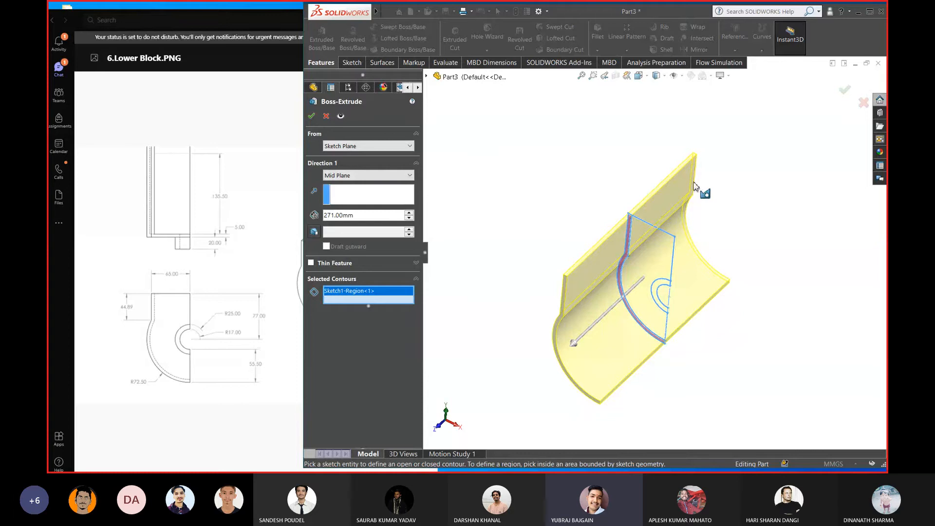
{"action": "left_click", "coordinate": [844, 89]}
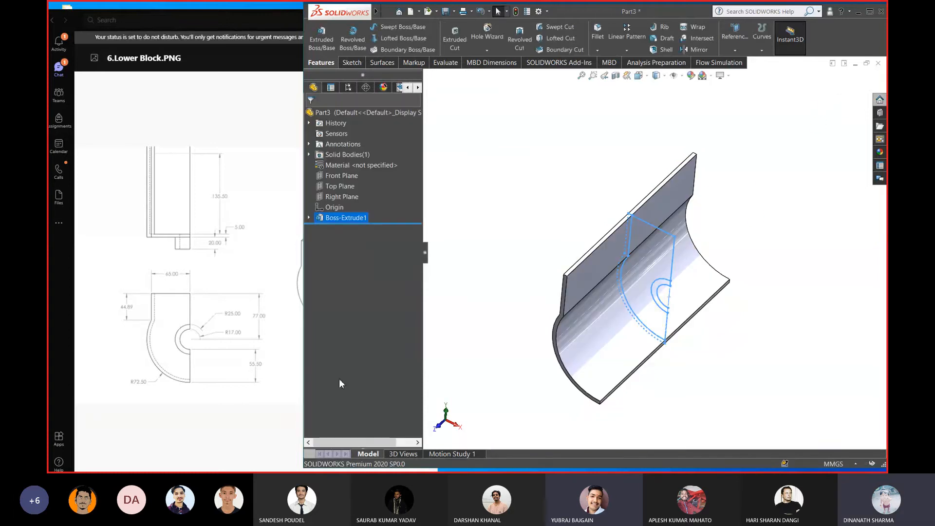
Expand the wall extrusion in the feature tree and make its profile sketch visible for reuse
{"action": "left_click", "coordinate": [309, 218]}
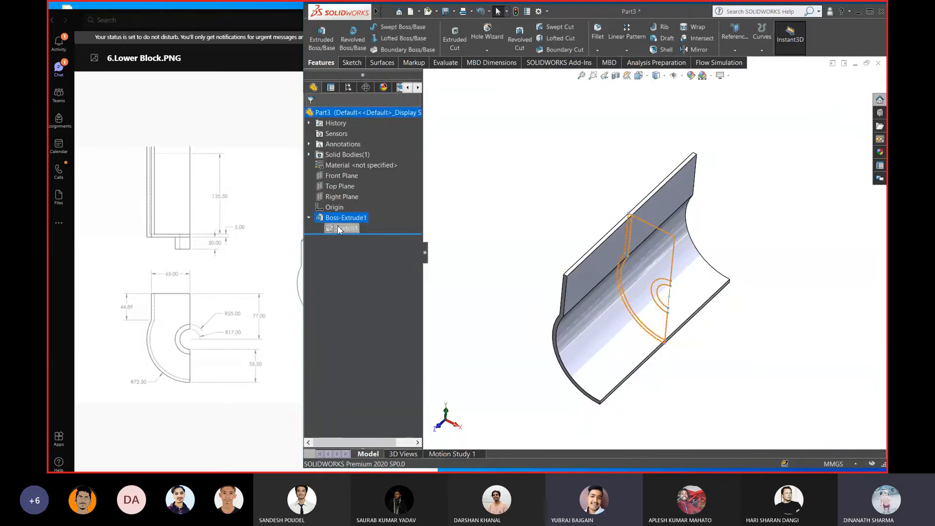
{"action": "left_click", "coordinate": [347, 217]}
{"action": "left_click", "coordinate": [345, 228]}
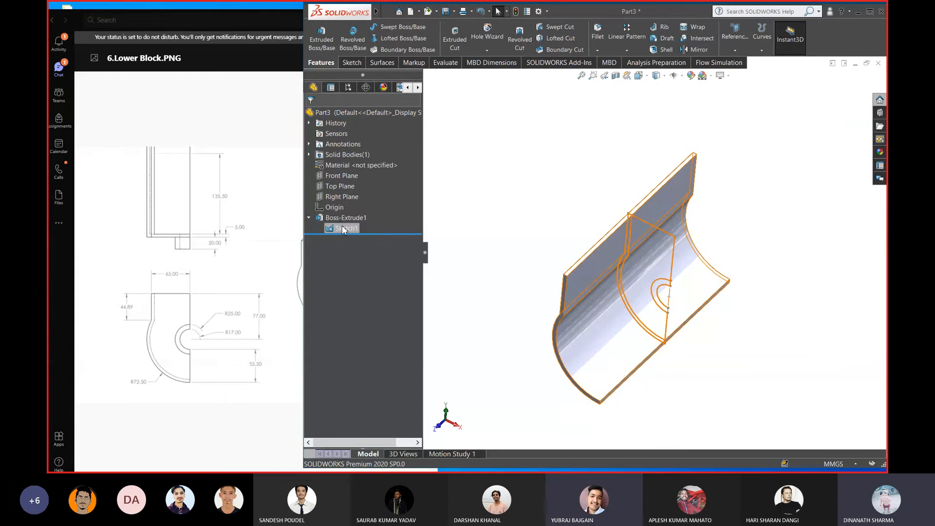
{"action": "scroll", "coordinate": [672, 287], "scroll_direction": "down", "scroll_amount": 1}
{"action": "scroll", "coordinate": [664, 277], "scroll_direction": "up", "scroll_amount": 3}
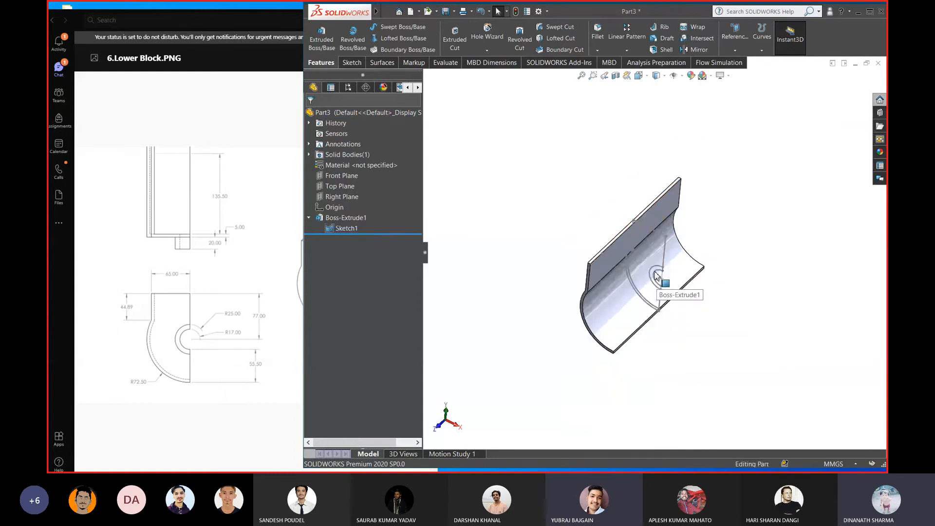
{"action": "scroll", "coordinate": [658, 273], "scroll_direction": "down", "scroll_amount": 2}
{"action": "scroll", "coordinate": [656, 270], "scroll_direction": "up", "scroll_amount": 2}
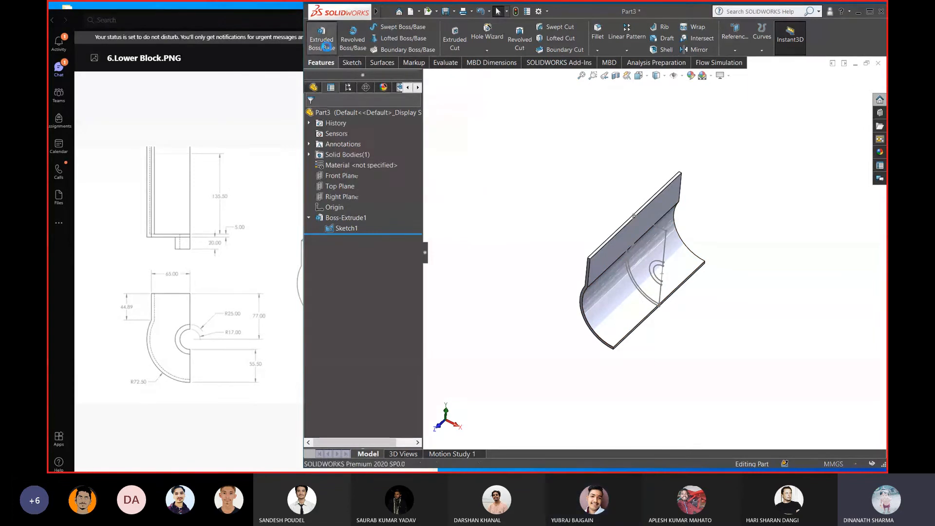
Start another boss extrusion from the shown sketch and replace the picked contour with the large region inside the wall
{"action": "left_click", "coordinate": [325, 44]}
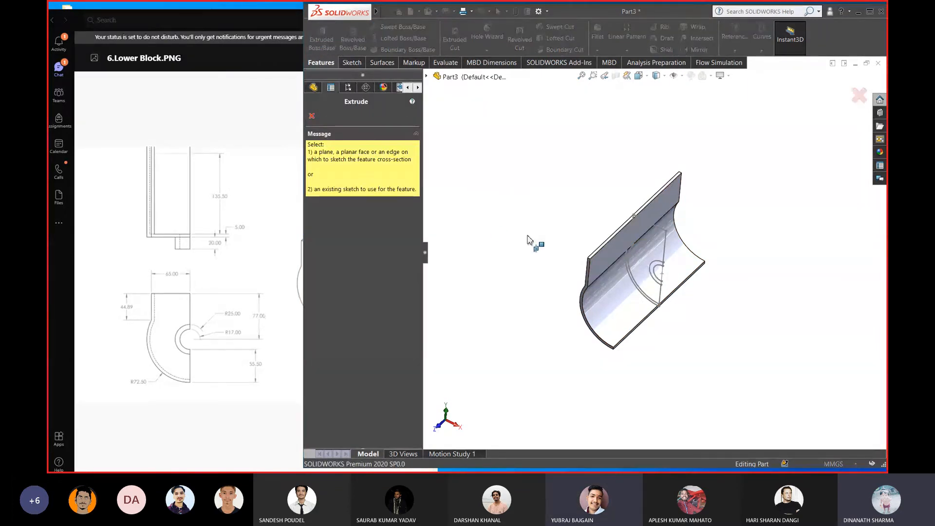
{"action": "left_click", "coordinate": [635, 277]}
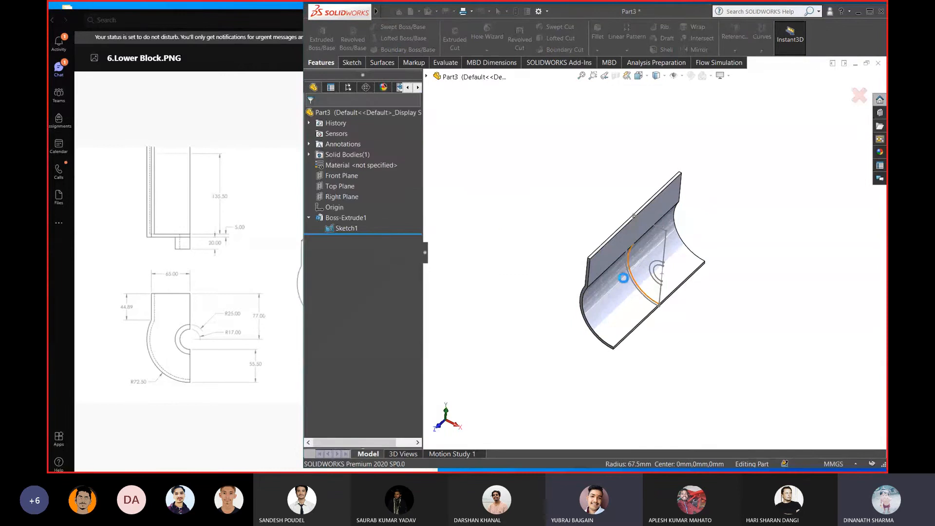
{"action": "middle_click_drag", "start_coordinate": [556, 290], "coordinate": [682, 270]}
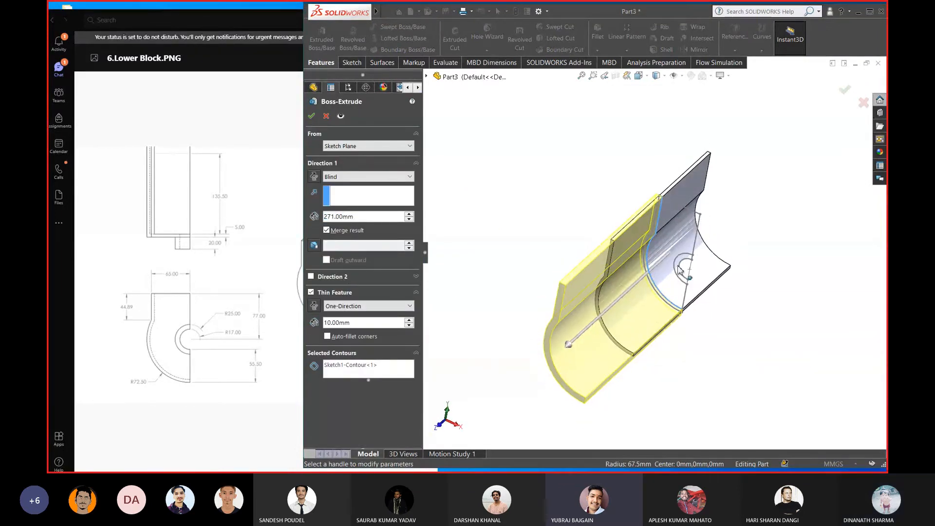
{"action": "scroll", "coordinate": [692, 260], "scroll_direction": "down", "scroll_amount": 2}
{"action": "left_click", "coordinate": [356, 367]}
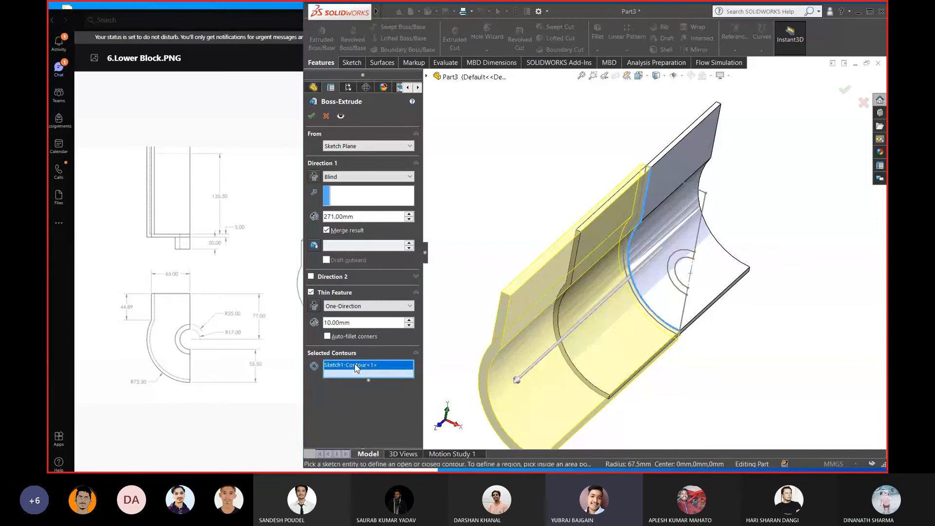
{"action": "left_click", "coordinate": [638, 233]}
{"action": "middle_click_drag", "start_coordinate": [701, 209], "coordinate": [646, 220]}
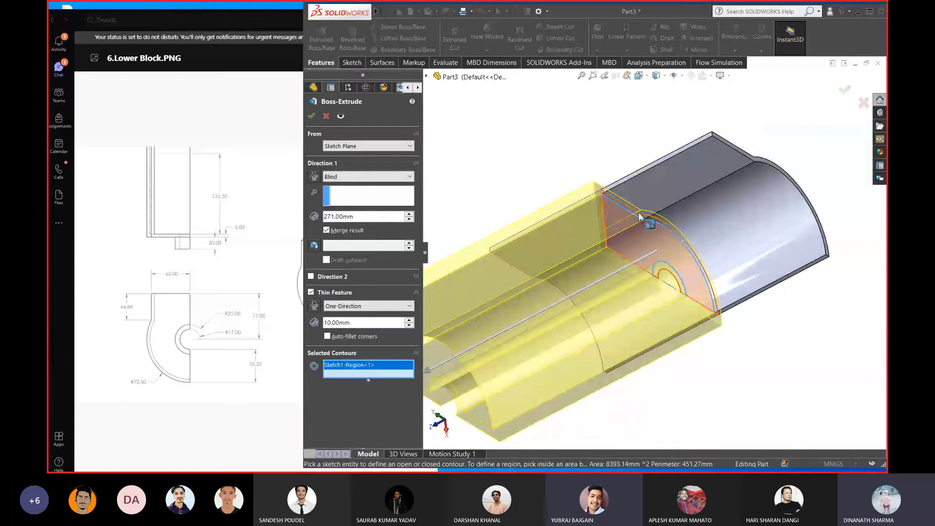
Try to add the narrow outer wall region to the extrusion's contours alongside the large inner region
{"action": "scroll", "coordinate": [629, 208], "scroll_direction": "down", "scroll_amount": 2}
{"action": "scroll", "coordinate": [626, 208], "scroll_direction": "down", "scroll_amount": 4}
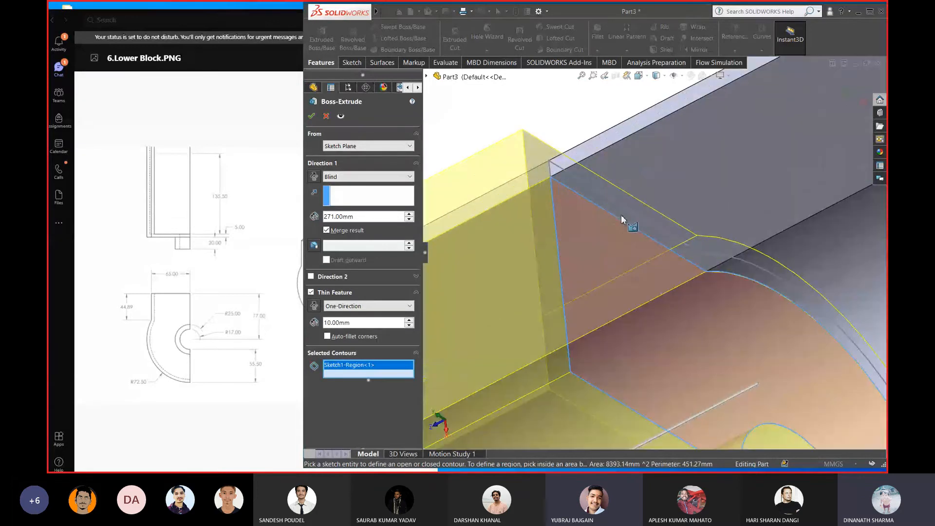
{"action": "left_click", "coordinate": [621, 214]}
{"action": "left_click", "coordinate": [623, 216]}
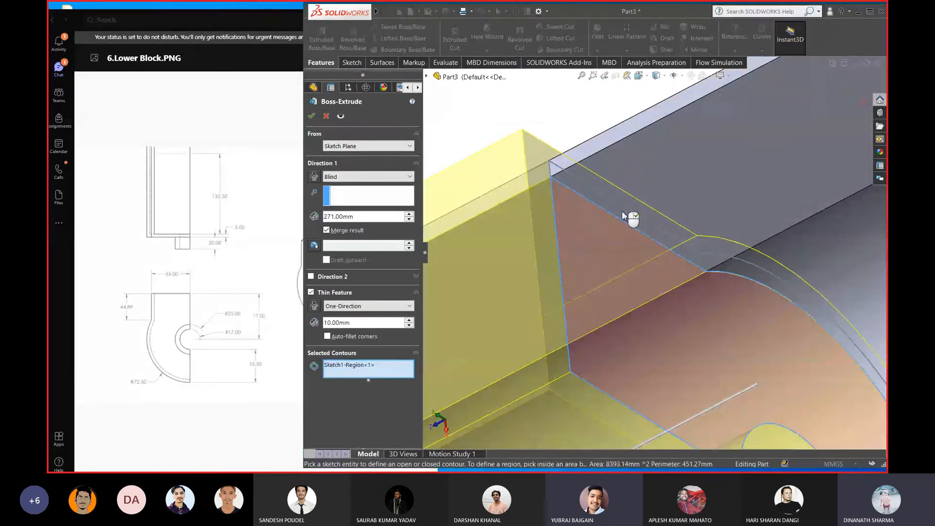
{"action": "middle_click_drag", "start_coordinate": [618, 228], "coordinate": [677, 138]}
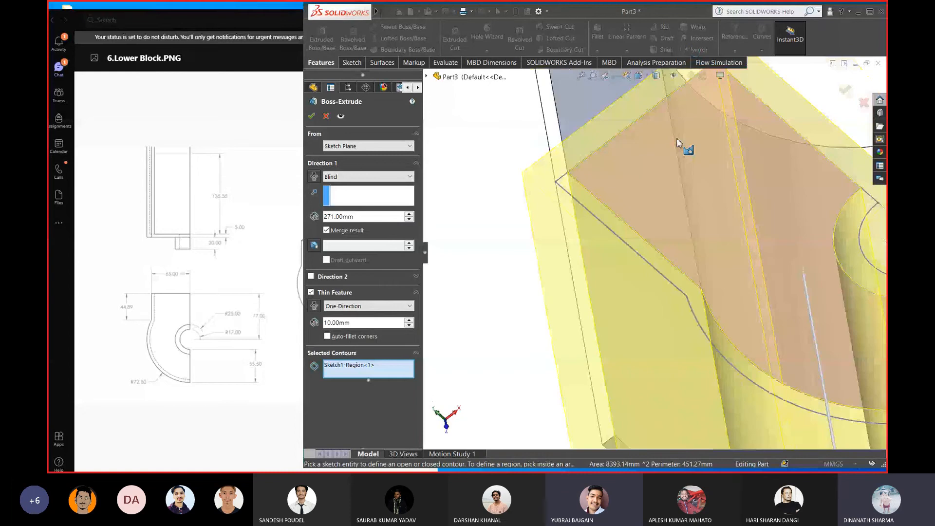
{"action": "left_click", "coordinate": [594, 211]}
{"action": "left_click", "coordinate": [594, 212]}
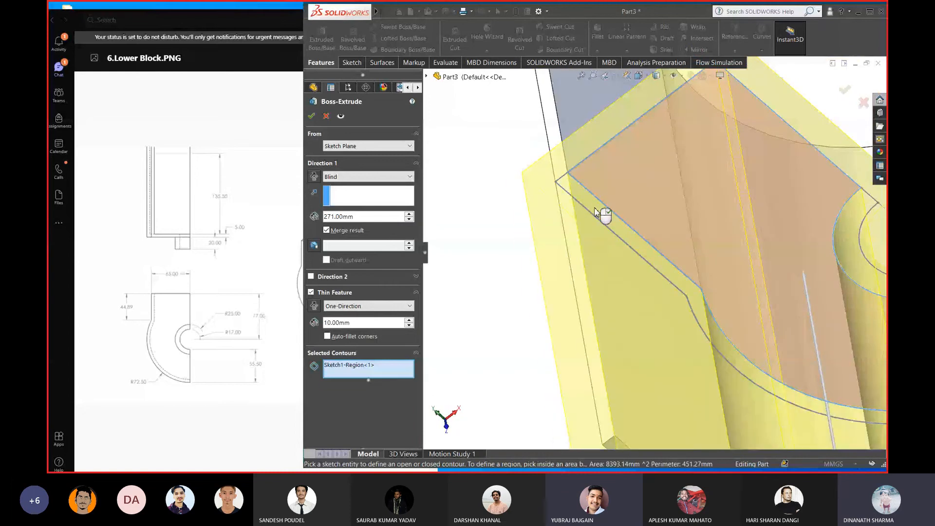
{"action": "scroll", "coordinate": [644, 234], "scroll_direction": "up", "scroll_amount": 6}
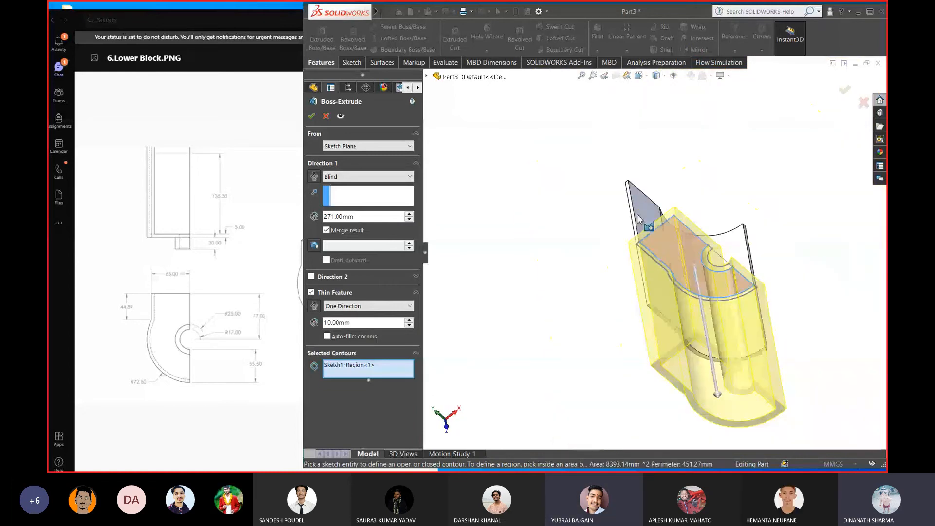
{"action": "middle_click_drag", "start_coordinate": [580, 247], "coordinate": [584, 265]}
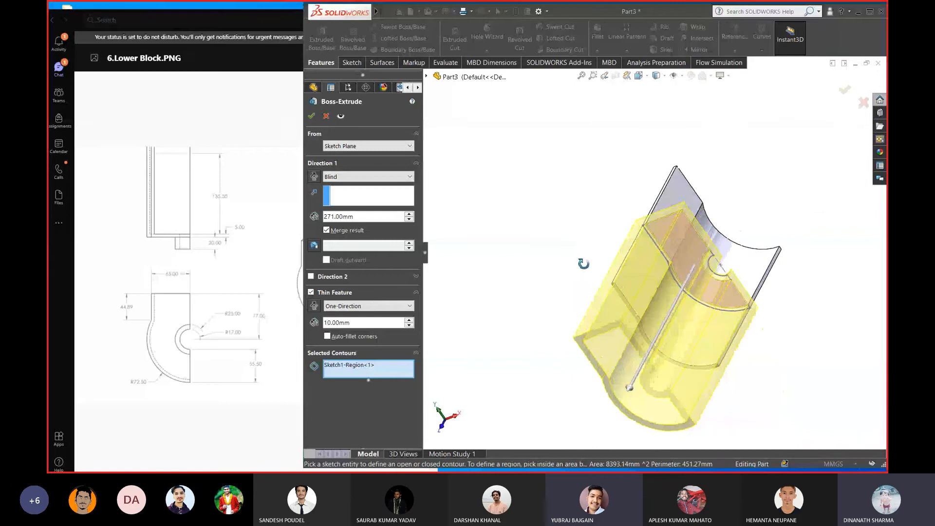
Deselect the large inner region and try picking only the narrow outer wall region as the extrusion contour
{"action": "left_click", "coordinate": [706, 285]}
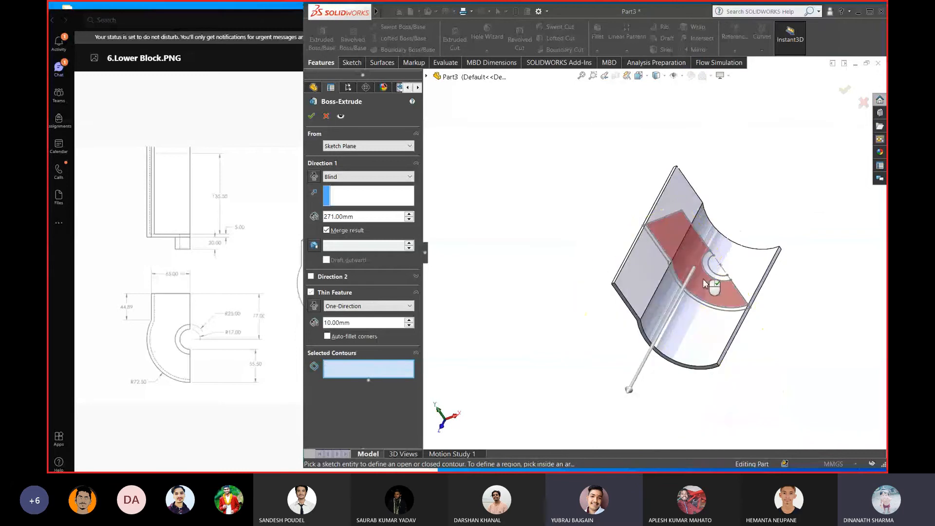
{"action": "scroll", "coordinate": [662, 253], "scroll_direction": "down", "scroll_amount": 4}
{"action": "scroll", "coordinate": [663, 255], "scroll_direction": "down", "scroll_amount": 4}
{"action": "left_click", "coordinate": [653, 249]}
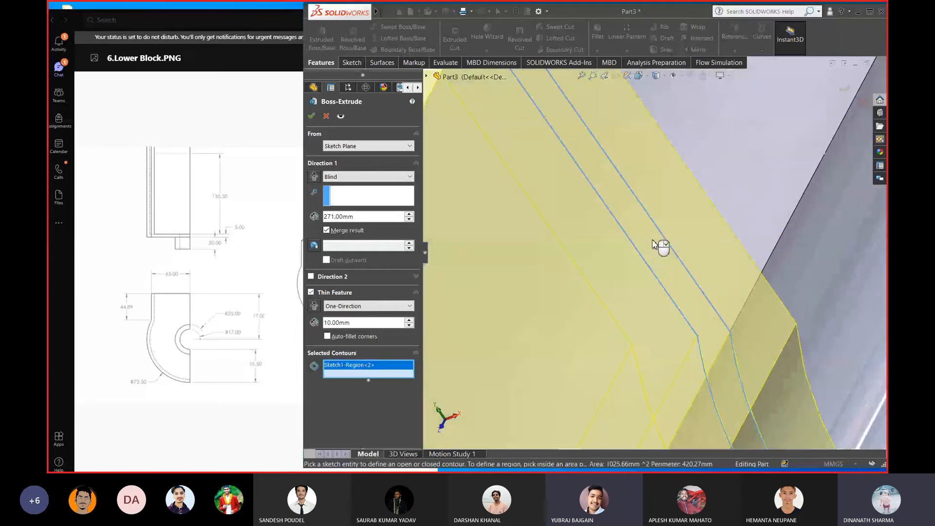
{"action": "left_click", "coordinate": [647, 246]}
{"action": "left_click", "coordinate": [647, 246]}
{"action": "scroll", "coordinate": [647, 246], "scroll_direction": "up", "scroll_amount": 5}
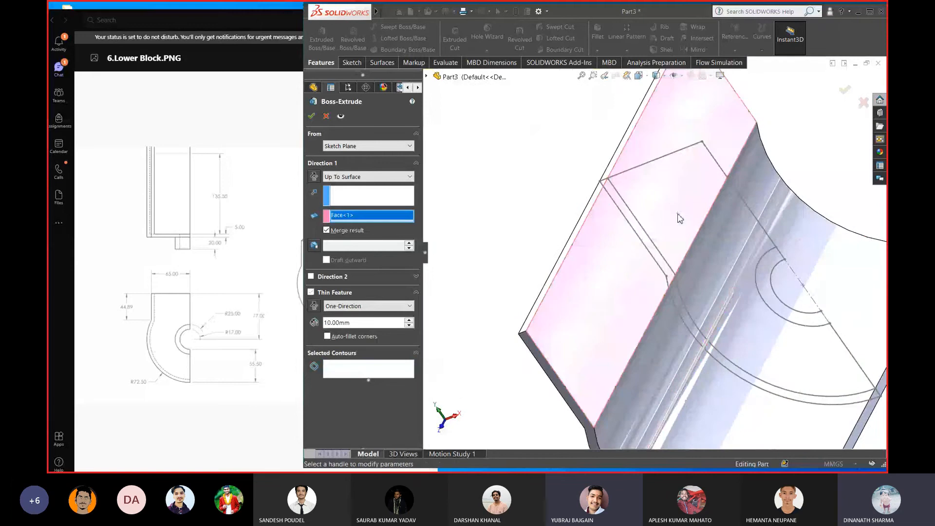
Restore the Blind end condition and try picking the outer wall profile as the extrusion contour
{"action": "middle_click_drag", "start_coordinate": [595, 258], "coordinate": [638, 253]}
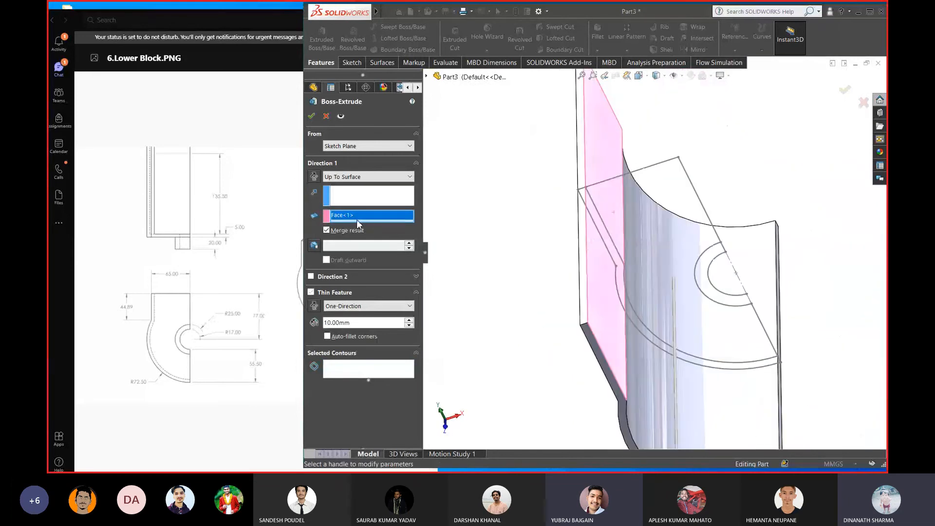
{"action": "left_click", "coordinate": [352, 176]}
{"action": "left_click", "coordinate": [350, 185]}
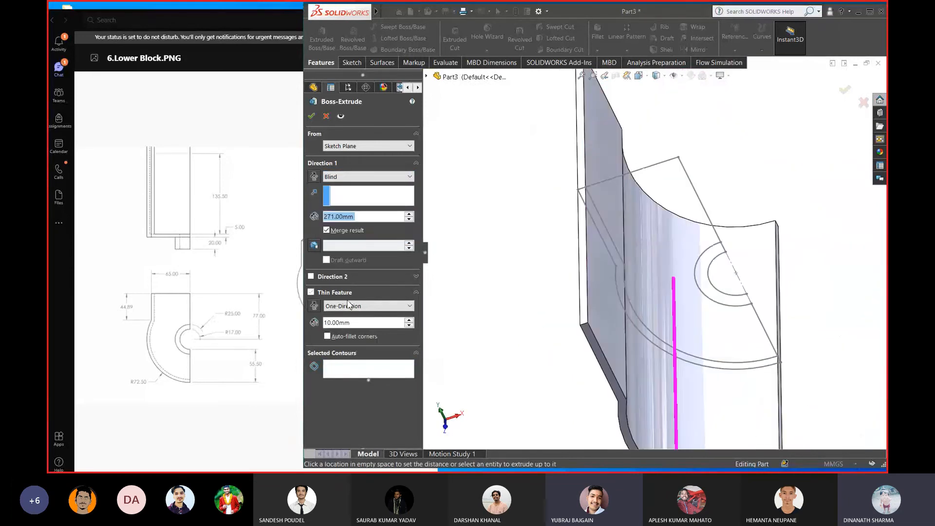
{"action": "left_click", "coordinate": [354, 369]}
{"action": "left_click", "coordinate": [621, 294]}
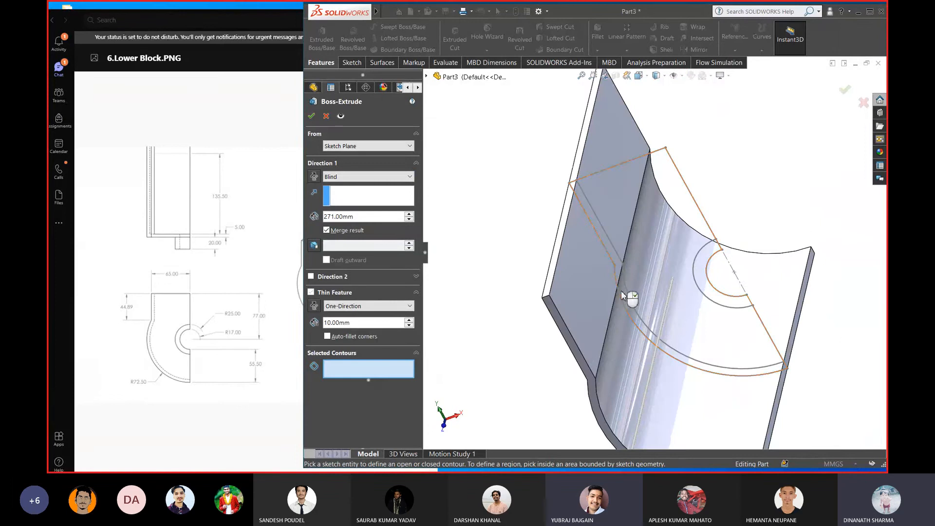
{"action": "left_click", "coordinate": [622, 293]}
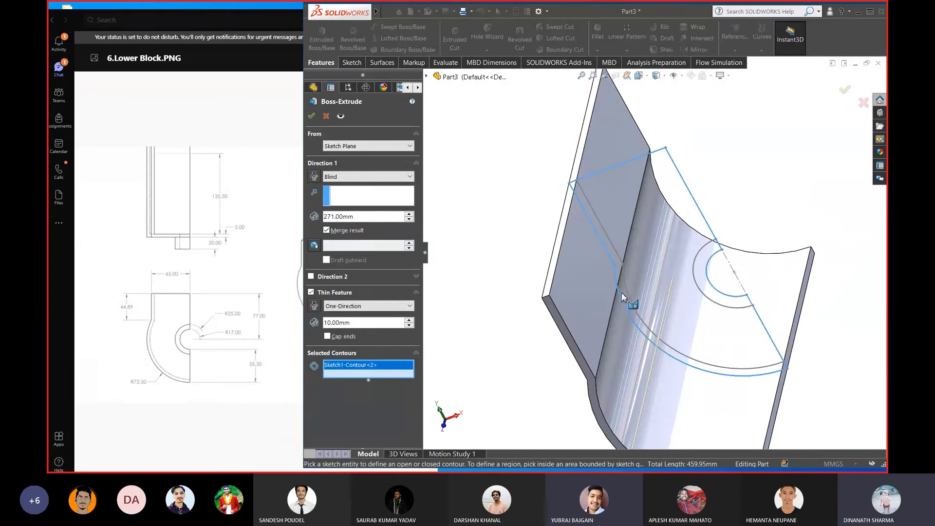
{"action": "left_click", "coordinate": [630, 289]}
Delete the open contour from the selection and pick the large region inside the wall instead
{"action": "mouse_move", "coordinate": [629, 287]}
{"action": "middle_mouse_down"}
{"action": "mouse_move", "coordinate": [623, 264]}
{"action": "mouse_move", "coordinate": [593, 257]}
{"action": "middle_mouse_up"}
{"action": "left_click", "coordinate": [643, 233]}
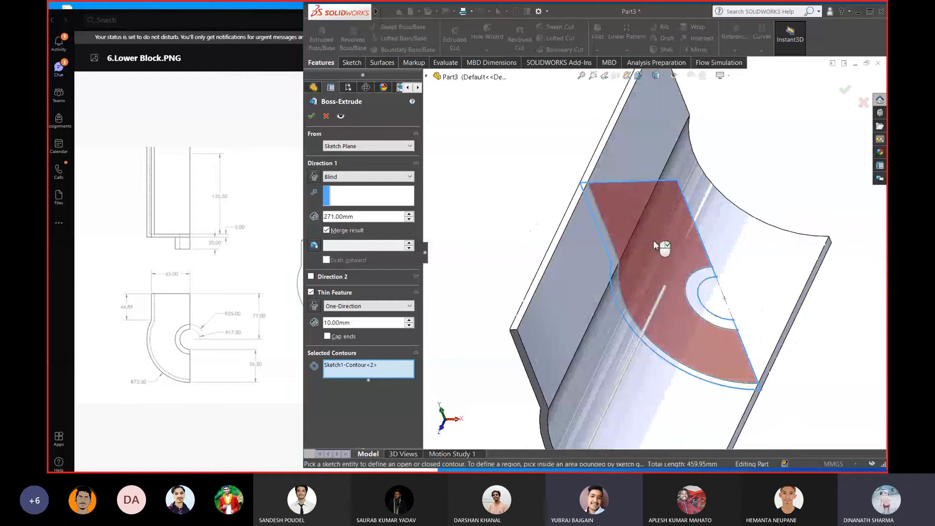
{"action": "left_click", "coordinate": [665, 241]}
{"action": "left_click", "coordinate": [664, 240]}
{"action": "left_click", "coordinate": [356, 365]}
{"action": "key", "text": "Delete"}
{"action": "left_click", "coordinate": [686, 237]}
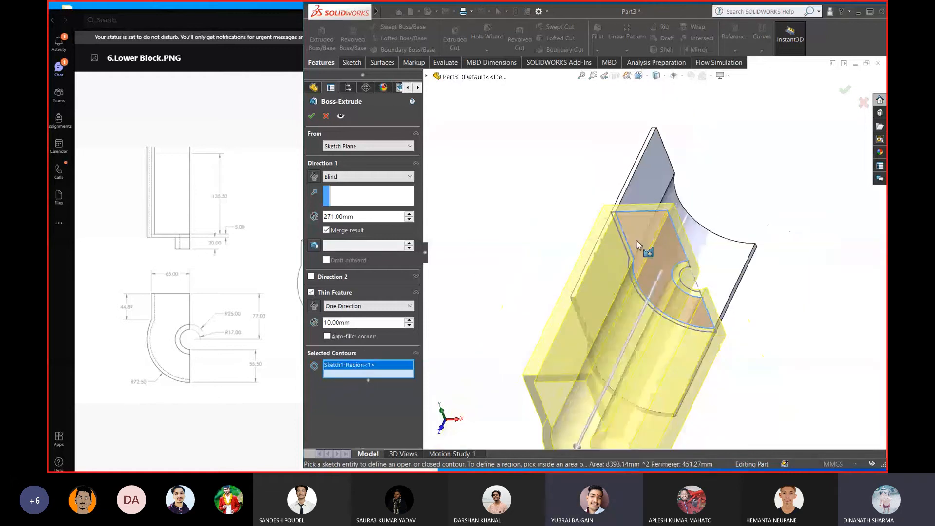
Start the extrusion at an offset of 165.5 mm from the sketch plane
{"action": "left_click", "coordinate": [368, 146]}
{"action": "left_click", "coordinate": [349, 179]}
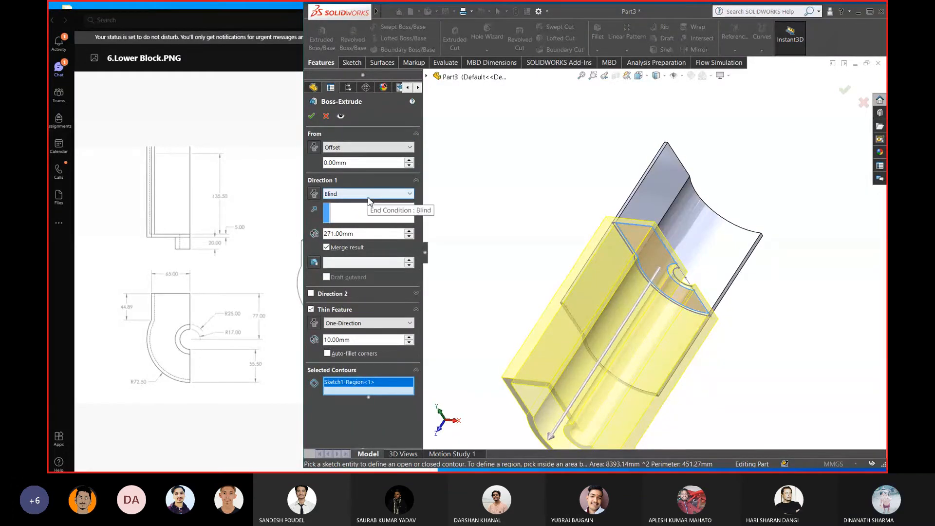
{"action": "left_click_drag", "start_coordinate": [362, 163], "coordinate": [262, 163]}
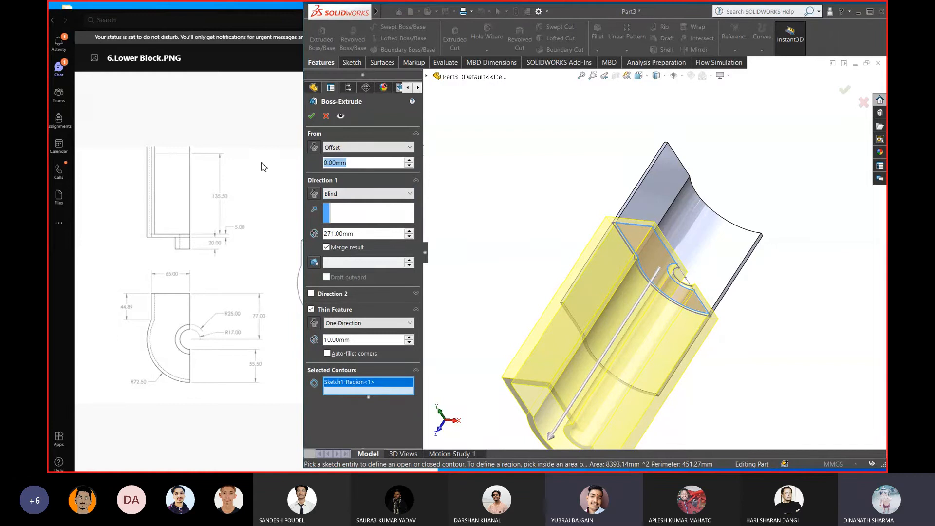
{"action": "type", "text": "1"}
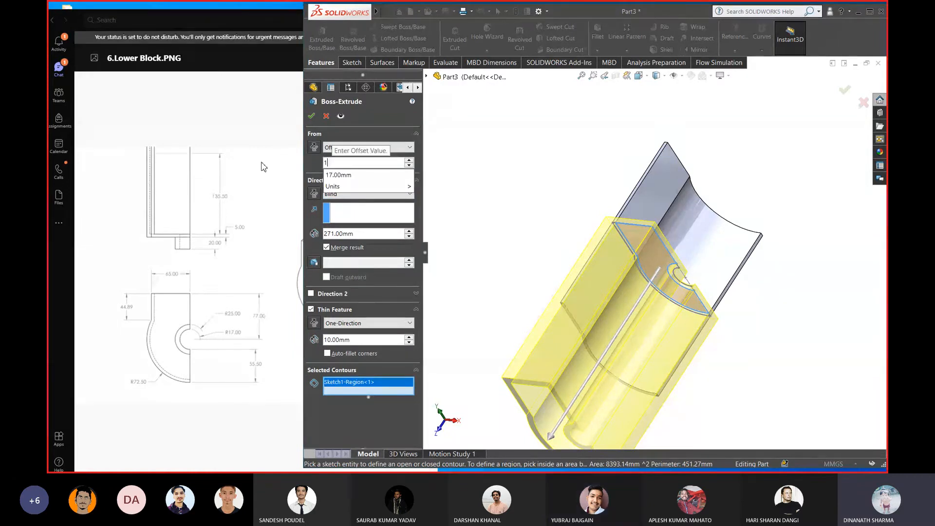
{"action": "type", "text": "35.5."}
{"action": "key", "text": "Return"}
{"action": "scroll", "coordinate": [487, 220], "scroll_direction": "up", "scroll_amount": 3}
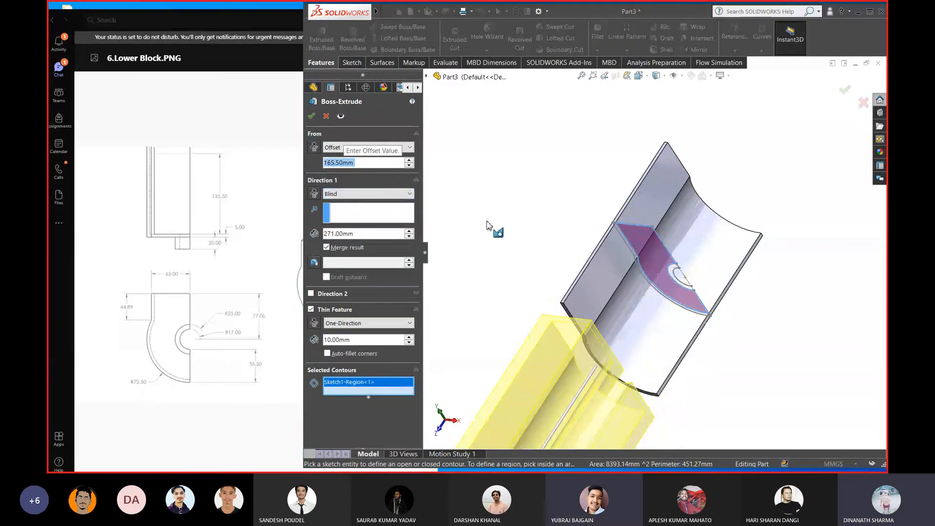
Set the offset extrusion's blind depth to 5 mm
{"action": "middle_click_drag", "start_coordinate": [488, 220], "coordinate": [502, 310]}
{"action": "left_click_drag", "start_coordinate": [363, 234], "coordinate": [320, 245]}
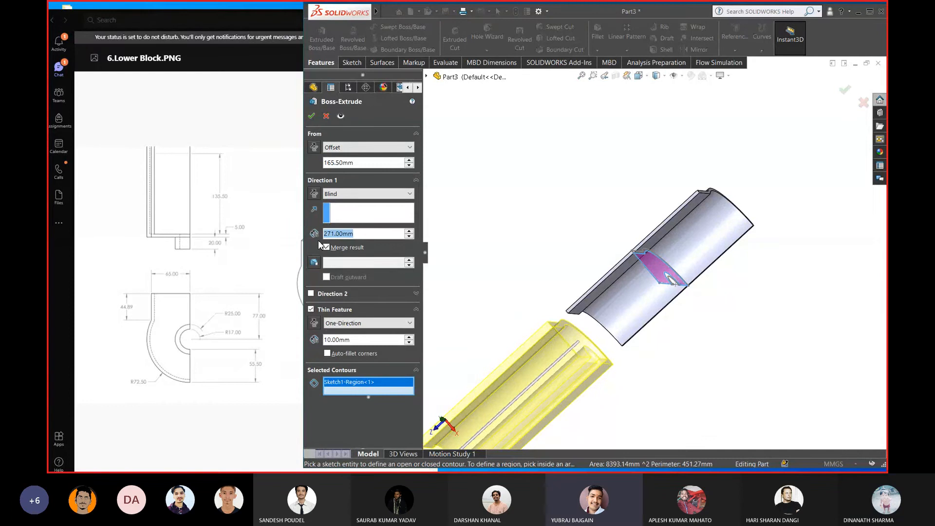
{"action": "type", "text": "5"}
{"action": "key", "text": "Return"}
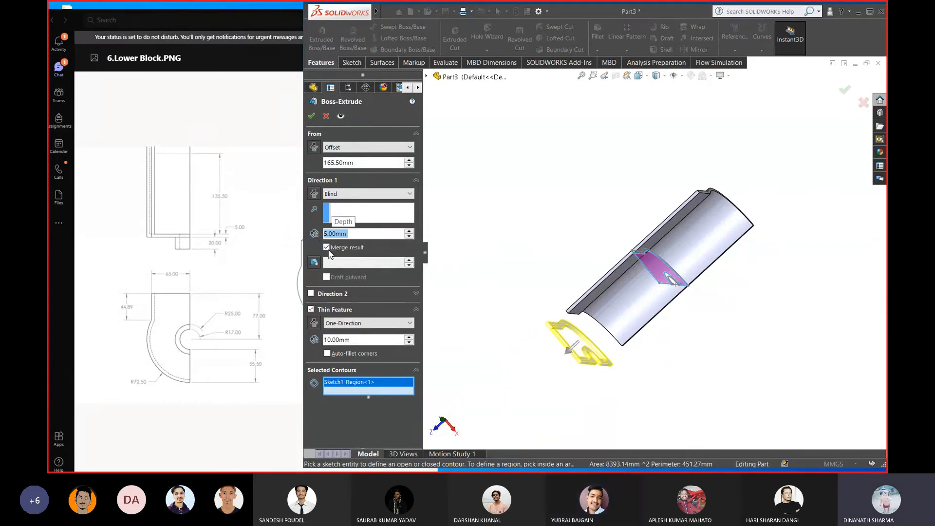
{"action": "scroll", "coordinate": [685, 218], "scroll_direction": "down", "scroll_amount": 2}
{"action": "middle_click_drag", "start_coordinate": [685, 218], "coordinate": [680, 282]}
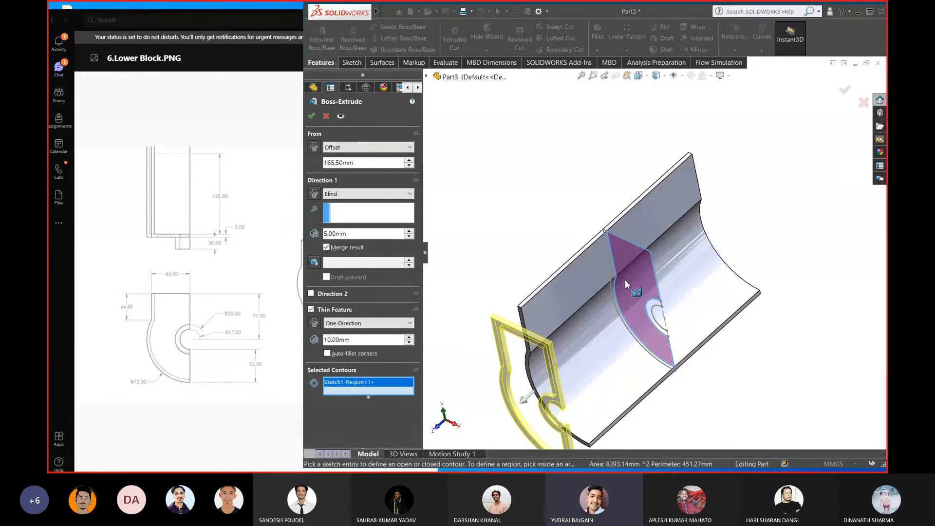
Try another pick inside the highlighted sketch region, and cancel the boss extrusion
{"action": "left_click", "coordinate": [629, 281]}
{"action": "left_click", "coordinate": [632, 282]}
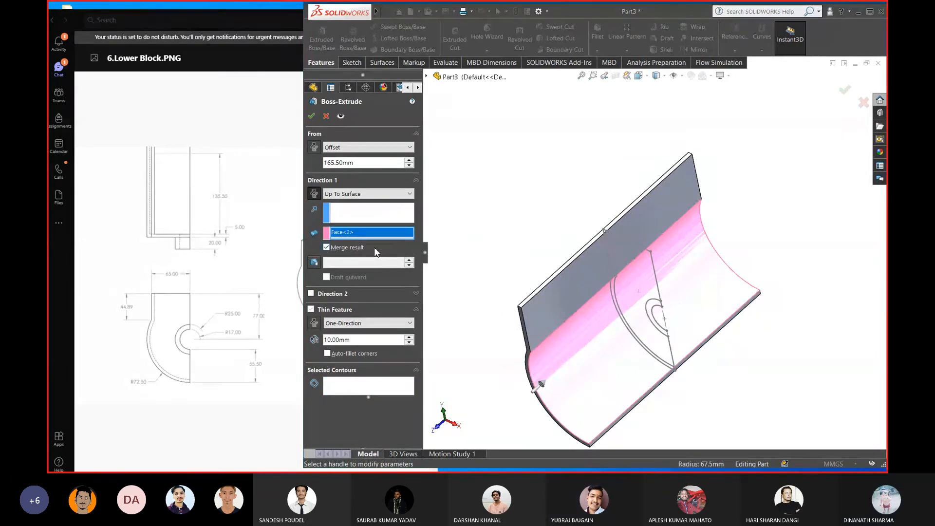
{"action": "left_click", "coordinate": [863, 103]}
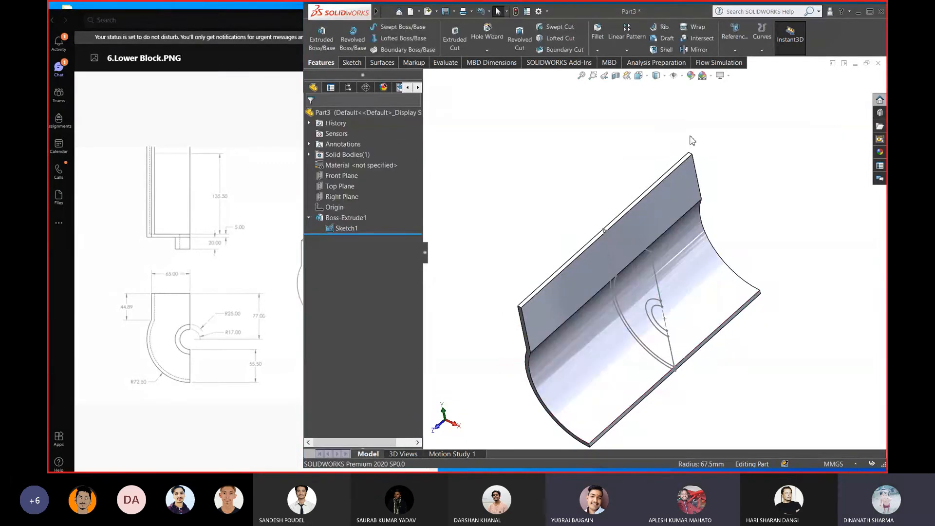
Hide the profile sketch under the wall extrusion
{"action": "scroll", "coordinate": [694, 146], "scroll_direction": "up", "scroll_amount": 3}
{"action": "mouse_move", "coordinate": [695, 148]}
{"action": "middle_mouse_down"}
{"action": "mouse_move", "coordinate": [691, 171]}
{"action": "mouse_move", "coordinate": [692, 154]}
{"action": "middle_mouse_up"}
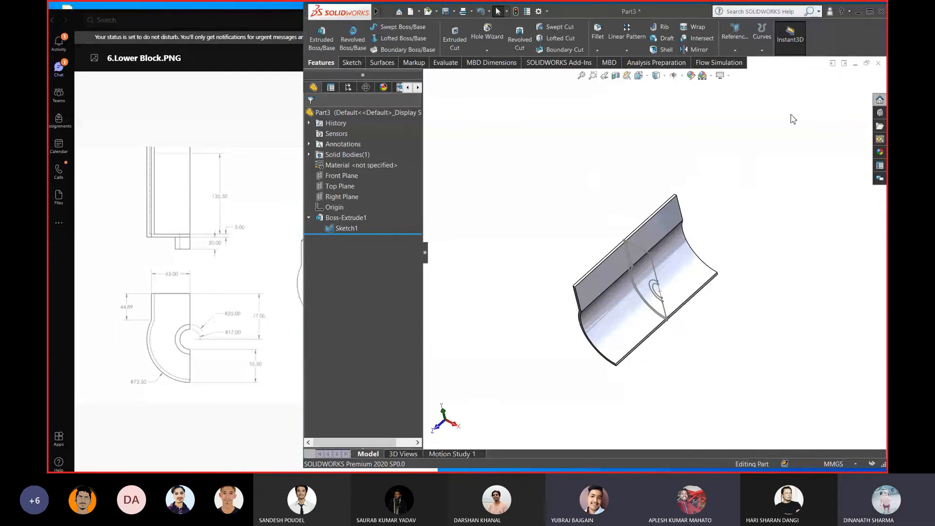
{"action": "left_click", "coordinate": [341, 229]}
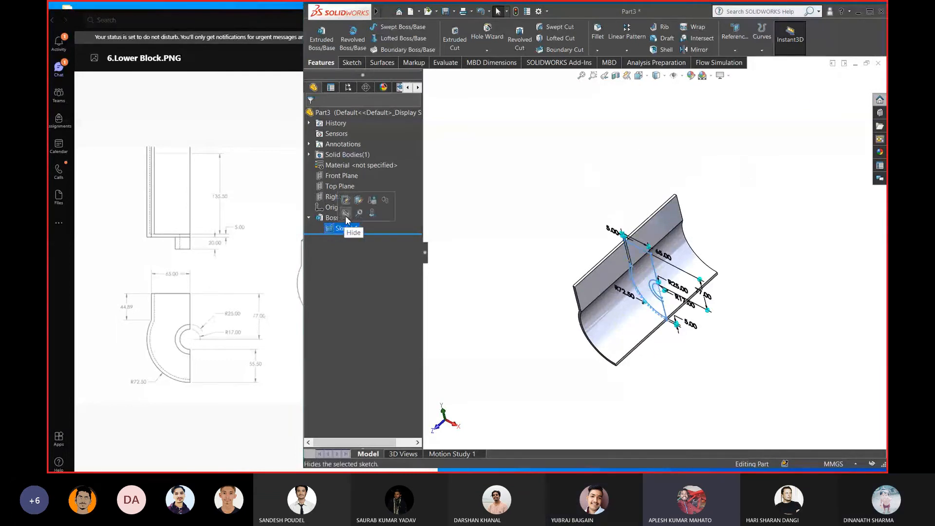
{"action": "left_click", "coordinate": [526, 176]}
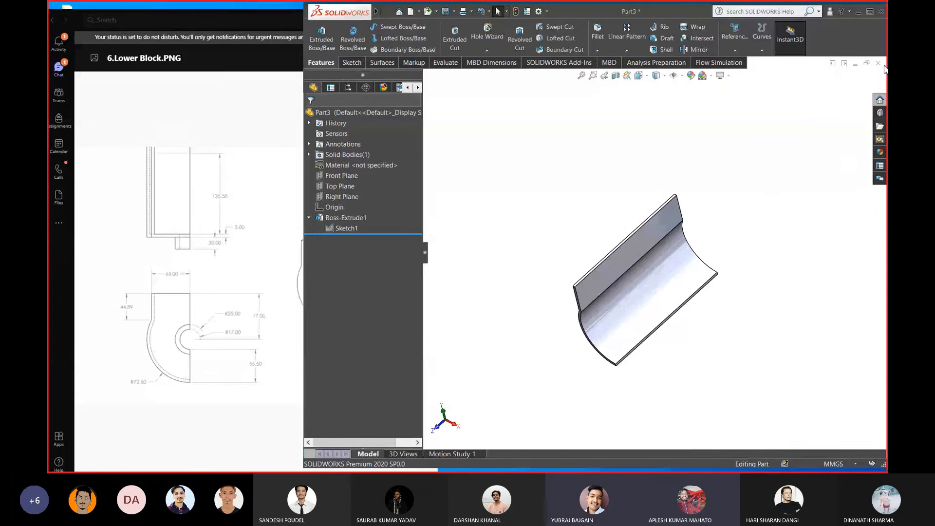
Switch to the Microsoft Teams meeting window and stop sharing the screen
{"action": "key", "text": "super+Tab"}
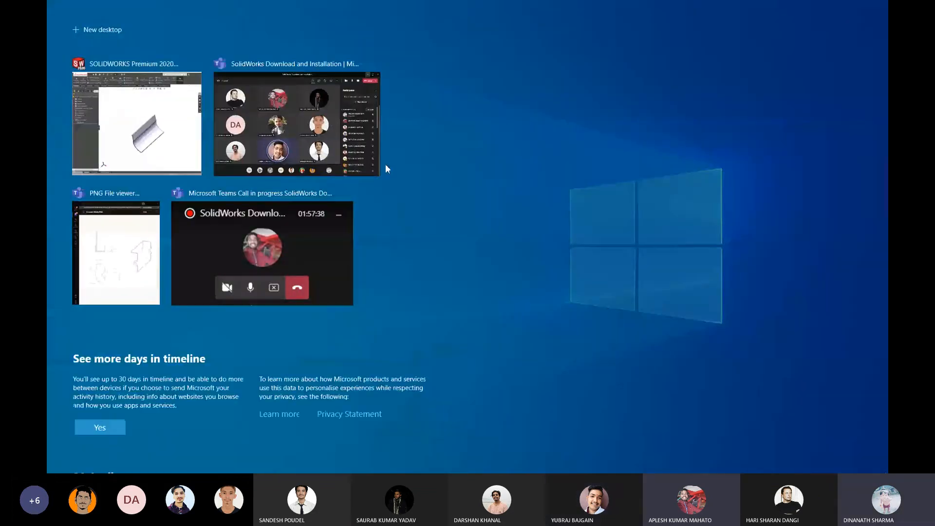
{"action": "left_click", "coordinate": [279, 133]}
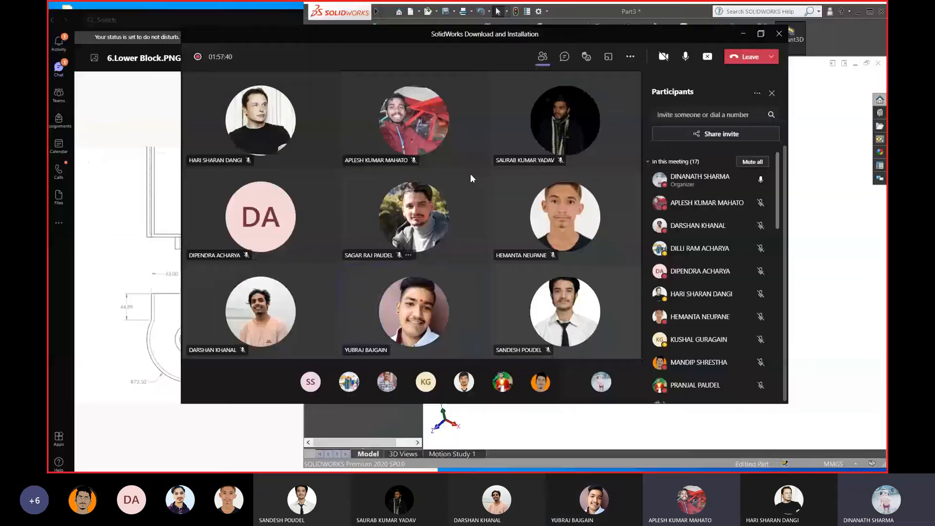
{"action": "left_click", "coordinate": [709, 58]}
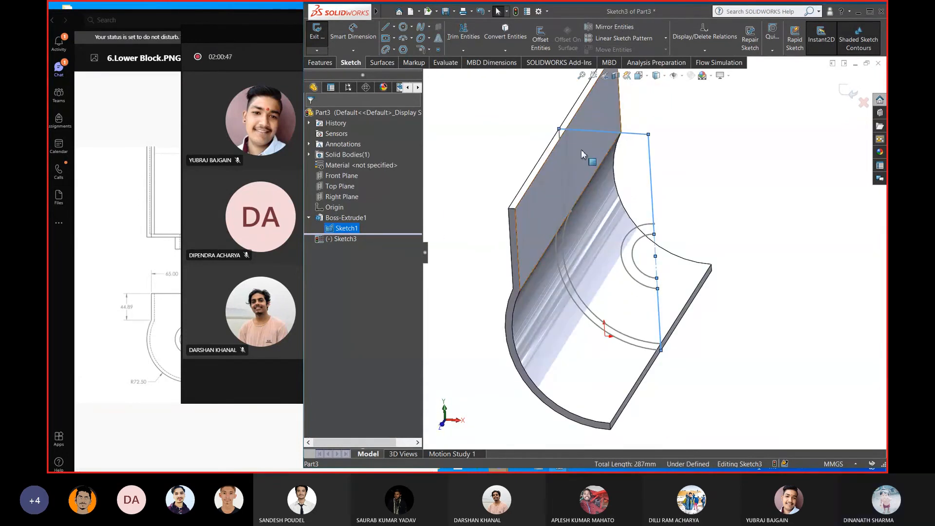
Add the outer side line and large arc of the wall profile to the selection and convert them into the end-face sketch
{"action": "left_click", "coordinate": [560, 170], "text": "ctrl"}
{"action": "left_click", "coordinate": [556, 253], "text": "ctrl"}
{"action": "scroll", "coordinate": [578, 220], "scroll_direction": "down", "scroll_amount": 3}
{"action": "scroll", "coordinate": [578, 220], "scroll_direction": "up", "scroll_amount": 3}
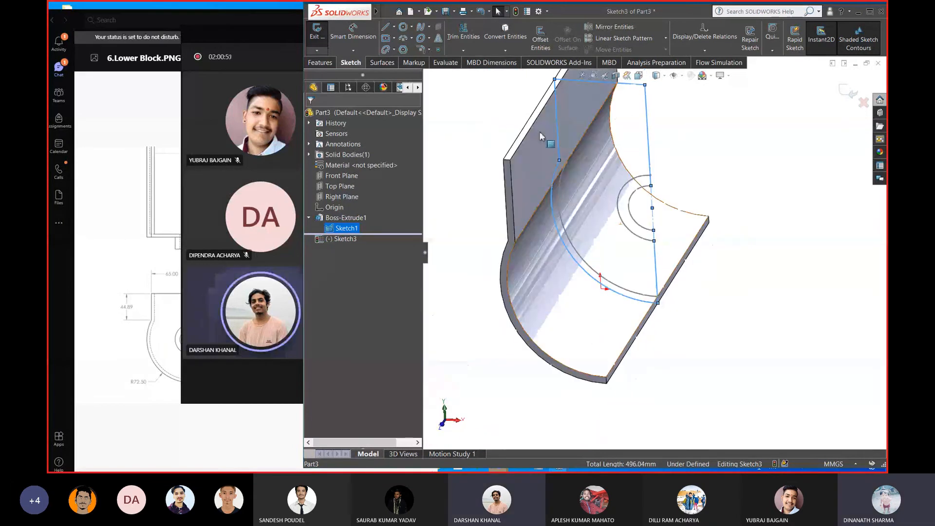
{"action": "left_click", "coordinate": [504, 28]}
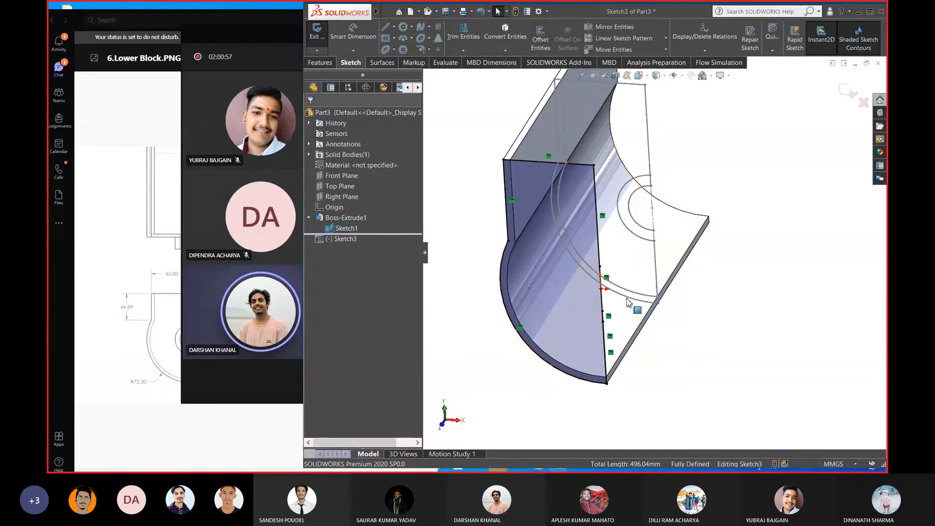
{"action": "middle_click_drag", "start_coordinate": [629, 302], "coordinate": [662, 213]}
{"action": "scroll", "coordinate": [572, 307], "scroll_direction": "down", "scroll_amount": 3}
{"action": "scroll", "coordinate": [570, 305], "scroll_direction": "up", "scroll_amount": 3}
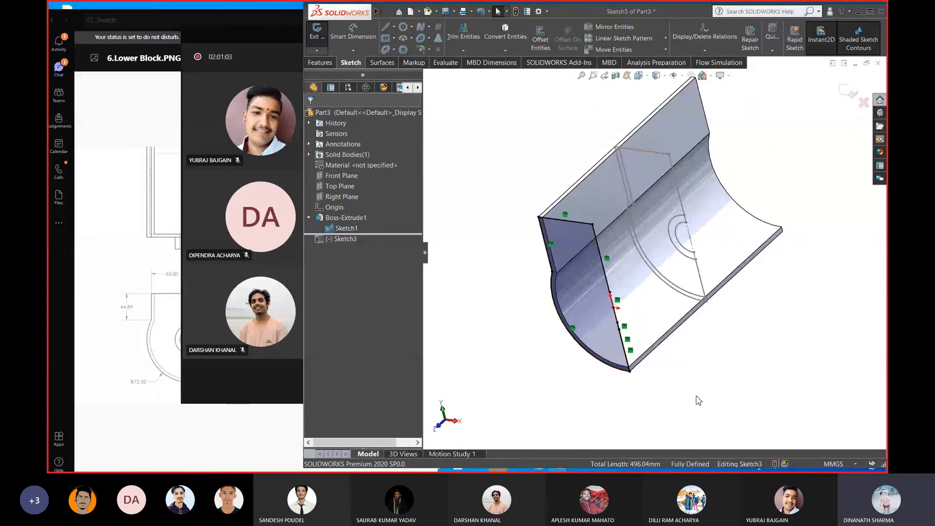
{"action": "scroll", "coordinate": [662, 261], "scroll_direction": "down", "scroll_amount": 3}
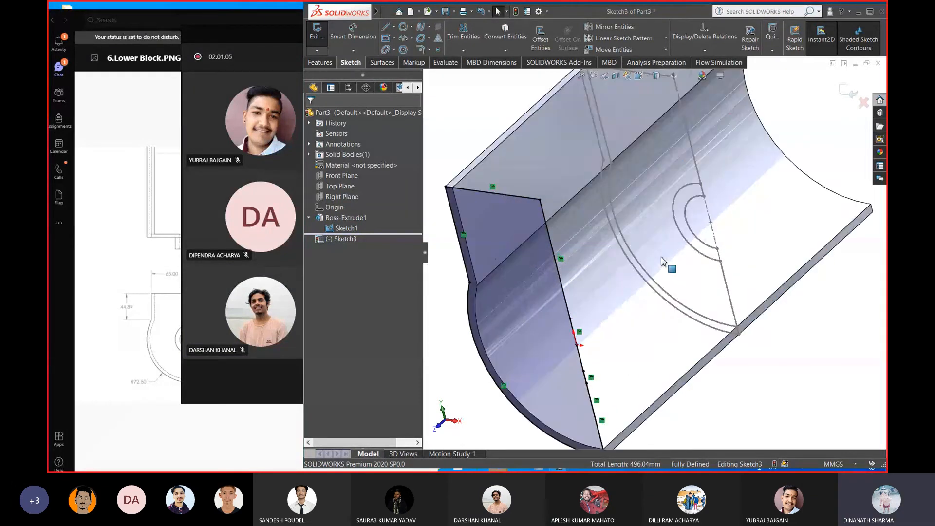
{"action": "scroll", "coordinate": [667, 263], "scroll_direction": "up", "scroll_amount": 3}
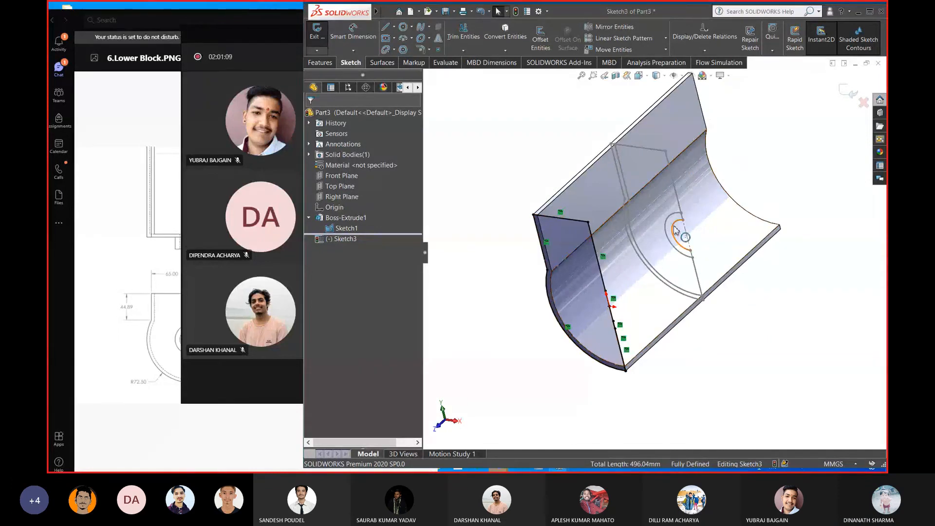
Remove the converted profile entities from the end-face sketch
{"action": "scroll", "coordinate": [682, 234], "scroll_direction": "down", "scroll_amount": 2}
{"action": "scroll", "coordinate": [682, 235], "scroll_direction": "up", "scroll_amount": 3}
{"action": "left_click", "coordinate": [529, 313]}
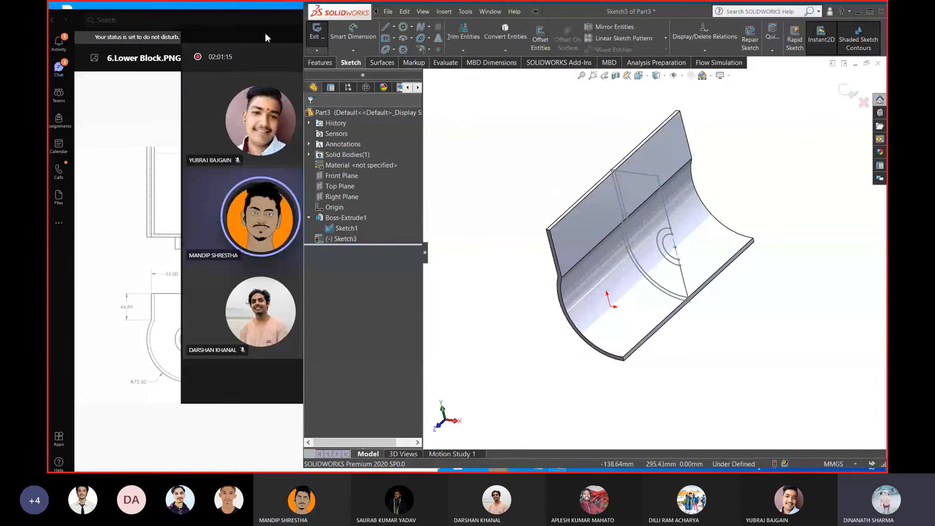
Check the Microsoft Teams meeting window and minimize it
{"action": "left_click", "coordinate": [257, 49]}
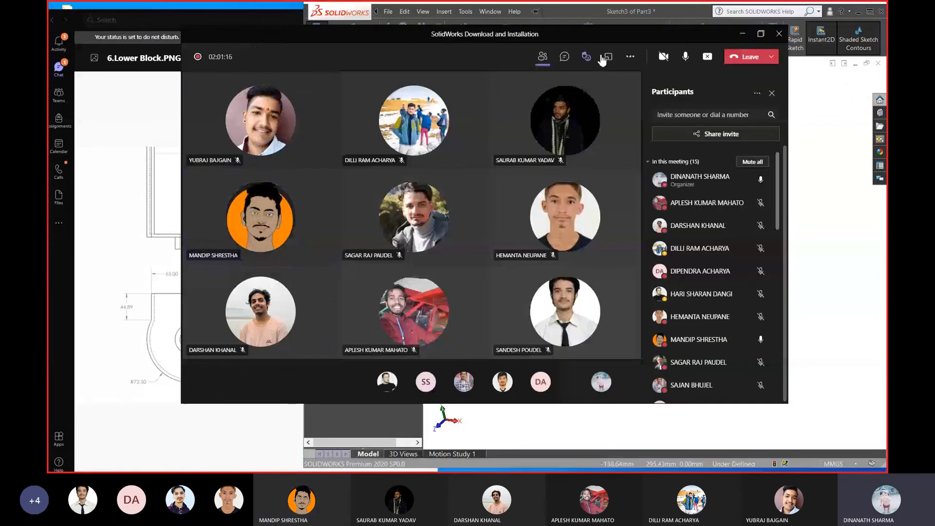
{"action": "left_click", "coordinate": [742, 33]}
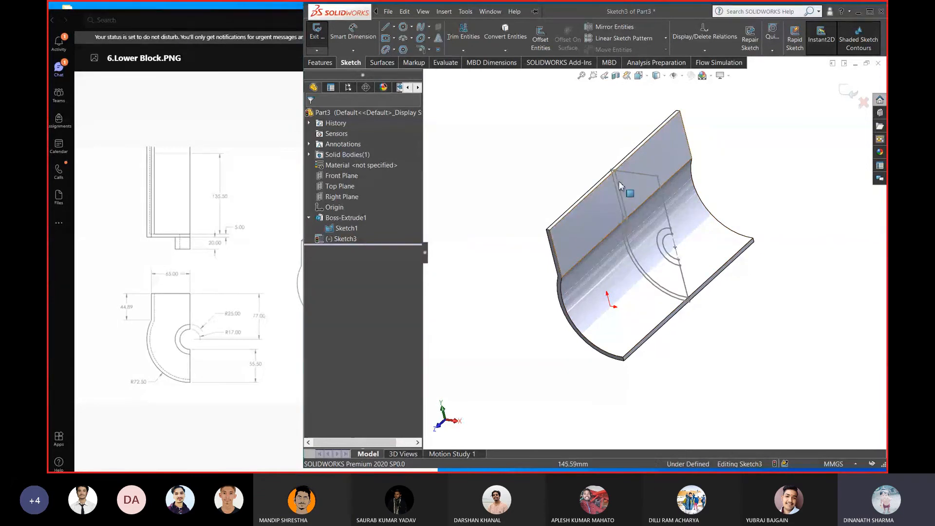
{"action": "scroll", "coordinate": [674, 258], "scroll_direction": "down", "scroll_amount": 4}
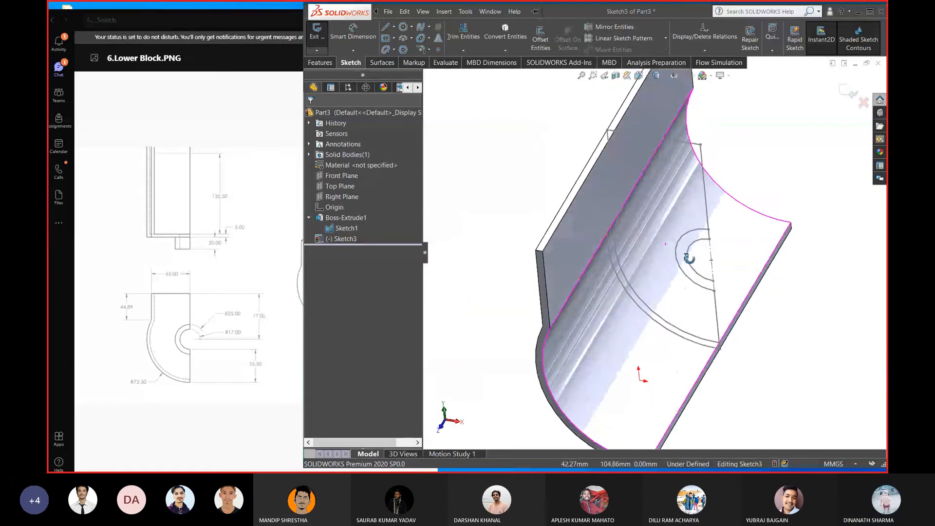
{"action": "scroll", "coordinate": [663, 262], "scroll_direction": "up", "scroll_amount": 2}
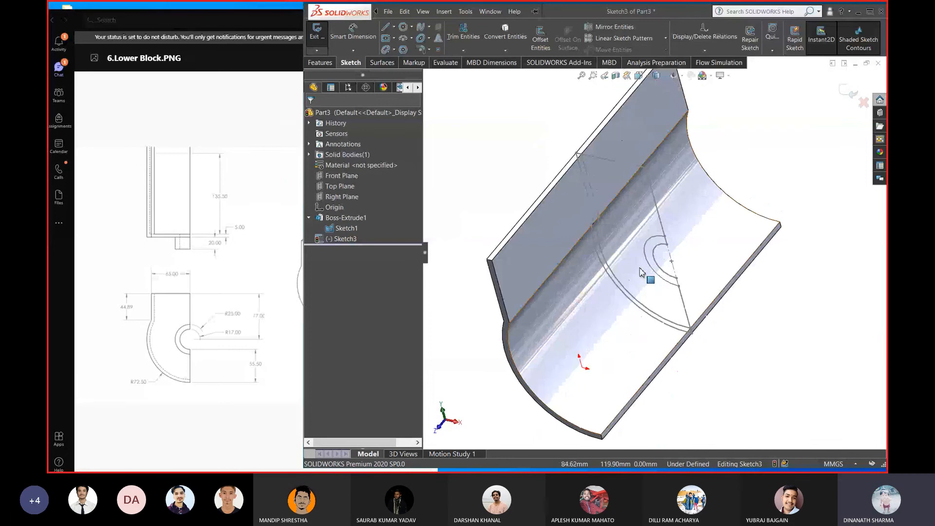
{"action": "middle_click_drag", "start_coordinate": [651, 265], "coordinate": [493, 275]}
{"action": "left_click", "coordinate": [512, 266]}
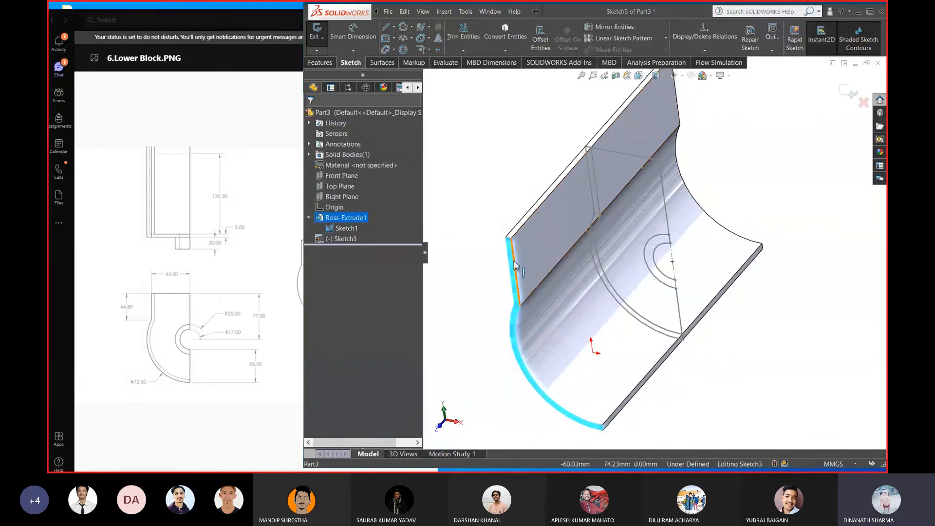
{"action": "right_click", "coordinate": [513, 263]}
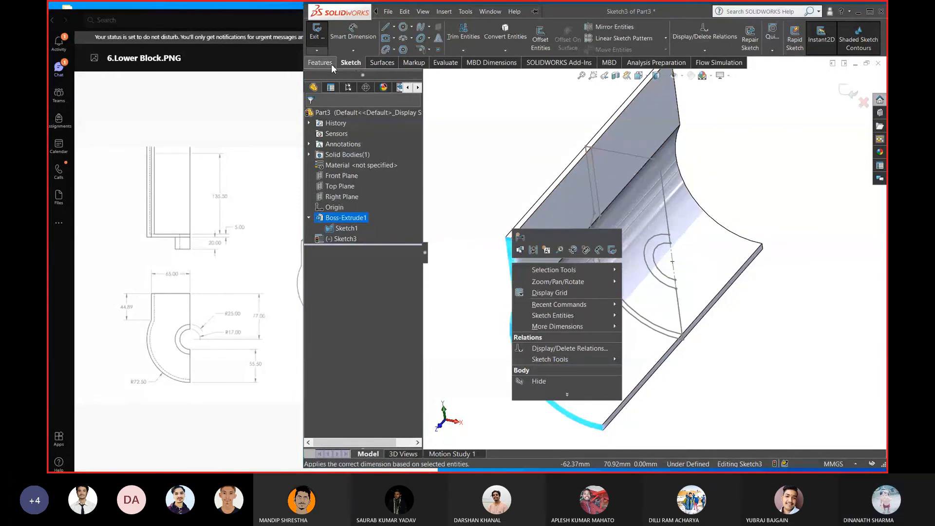
{"action": "left_click", "coordinate": [471, 234]}
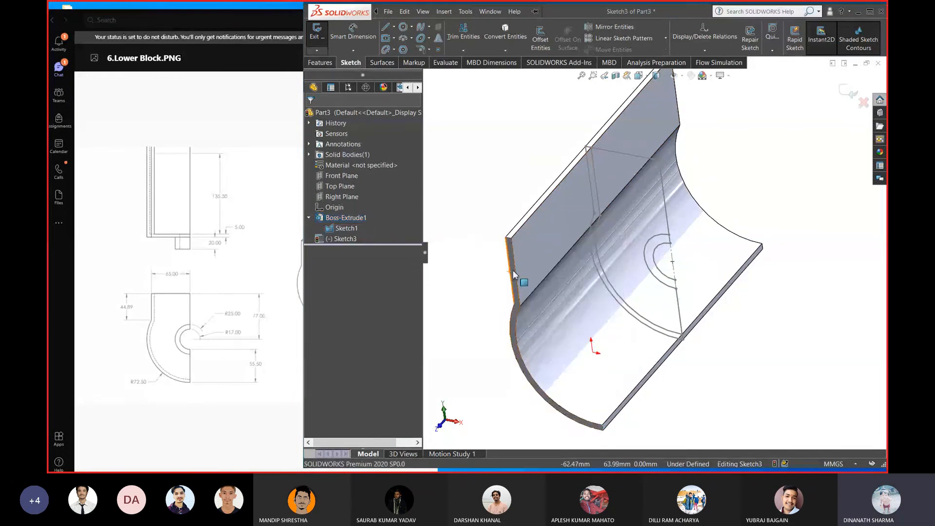
{"action": "left_click", "coordinate": [511, 271]}
{"action": "right_click", "coordinate": [512, 271]}
{"action": "left_click", "coordinate": [535, 258]}
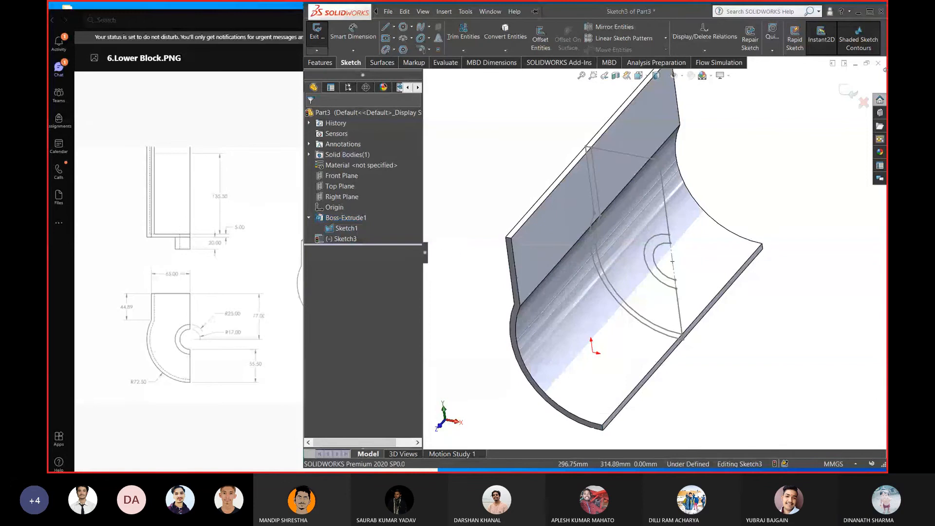
Leave the empty sketch and start a new one on the thin end face of the curved wall
{"action": "left_click", "coordinate": [517, 289]}
{"action": "right_click", "coordinate": [517, 239]}
{"action": "left_click", "coordinate": [536, 221]}
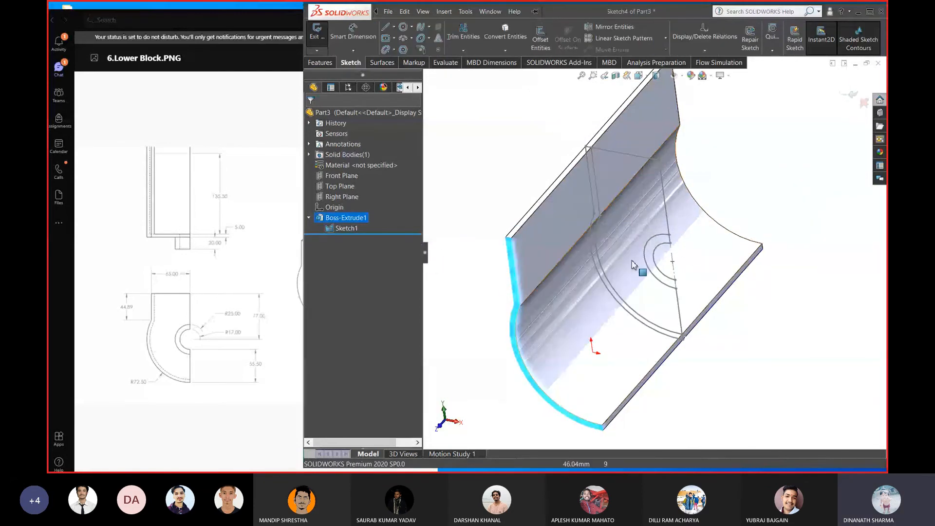
Convert the original half-profile's outer outline, straight closing lines and inner R17 arc into the end-face sketch
{"action": "left_click", "coordinate": [592, 232], "text": "ctrl"}
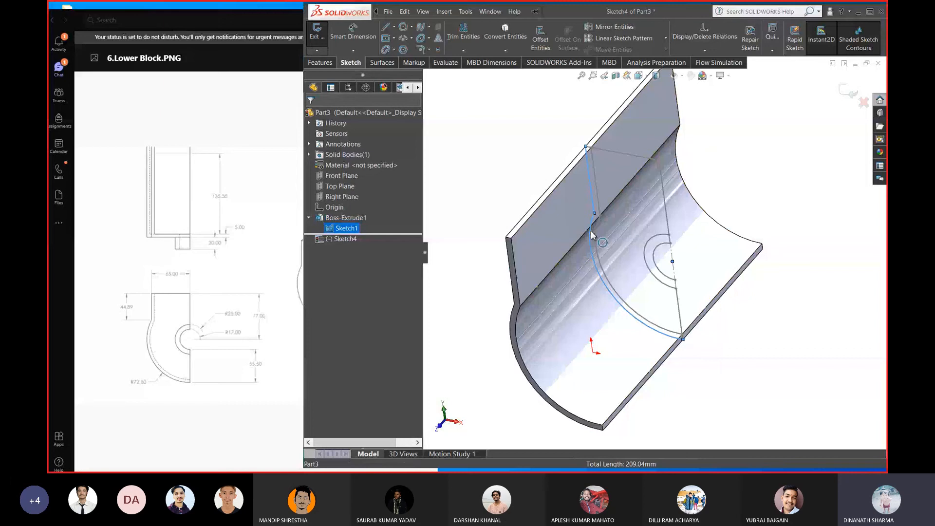
{"action": "left_click", "coordinate": [681, 318], "text": "ctrl"}
{"action": "scroll", "coordinate": [676, 291], "scroll_direction": "down", "scroll_amount": 3}
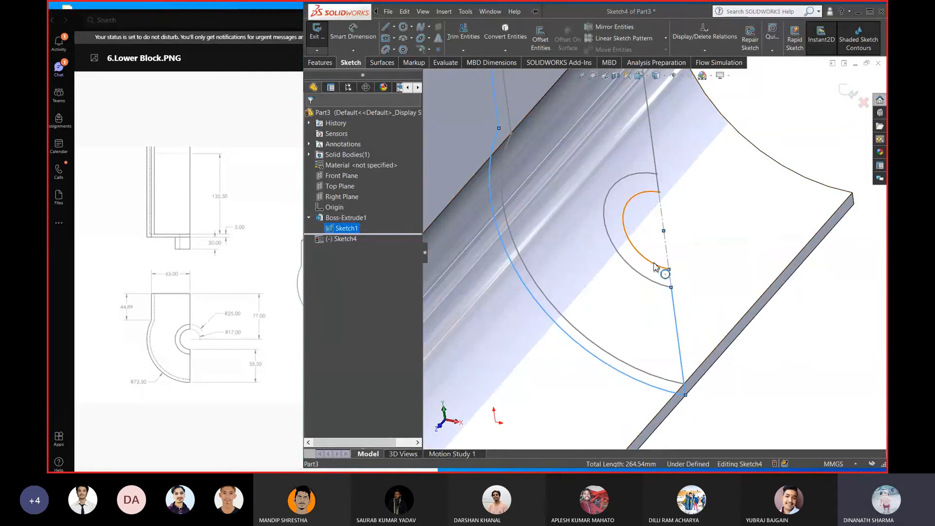
{"action": "left_click", "coordinate": [656, 266], "text": "ctrl"}
{"action": "left_click", "coordinate": [657, 185], "text": "ctrl"}
{"action": "scroll", "coordinate": [658, 185], "scroll_direction": "up", "scroll_amount": 5}
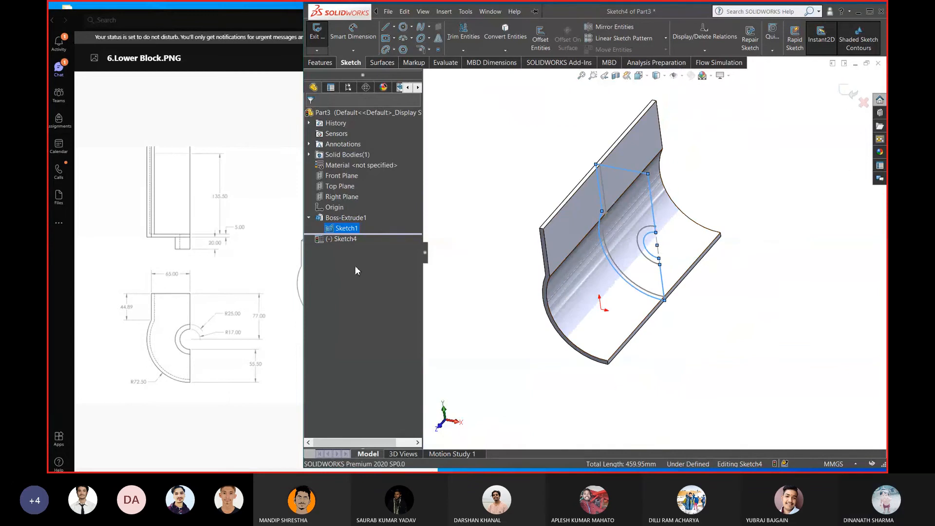
{"action": "left_click", "coordinate": [498, 38]}
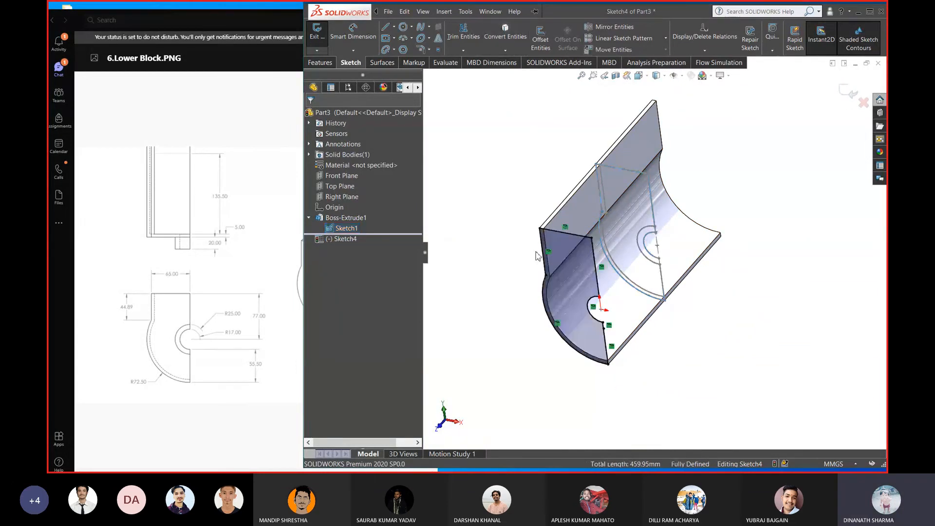
Extrude the converted end-face profile as a blind boss 5 mm deep to form the end wall
{"action": "middle_click_drag", "start_coordinate": [564, 283], "coordinate": [487, 309]}
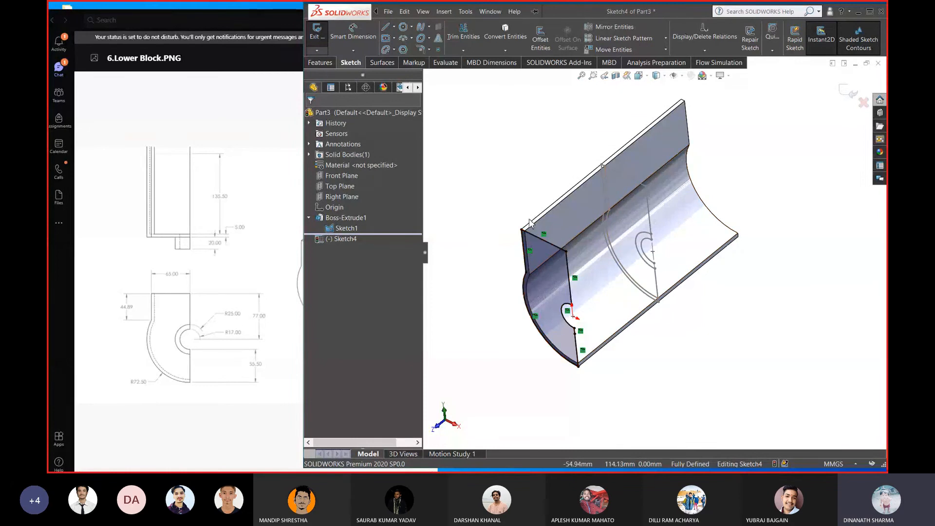
{"action": "scroll", "coordinate": [559, 281], "scroll_direction": "up", "scroll_amount": 1}
{"action": "middle_click_drag", "start_coordinate": [559, 281], "coordinate": [561, 279]}
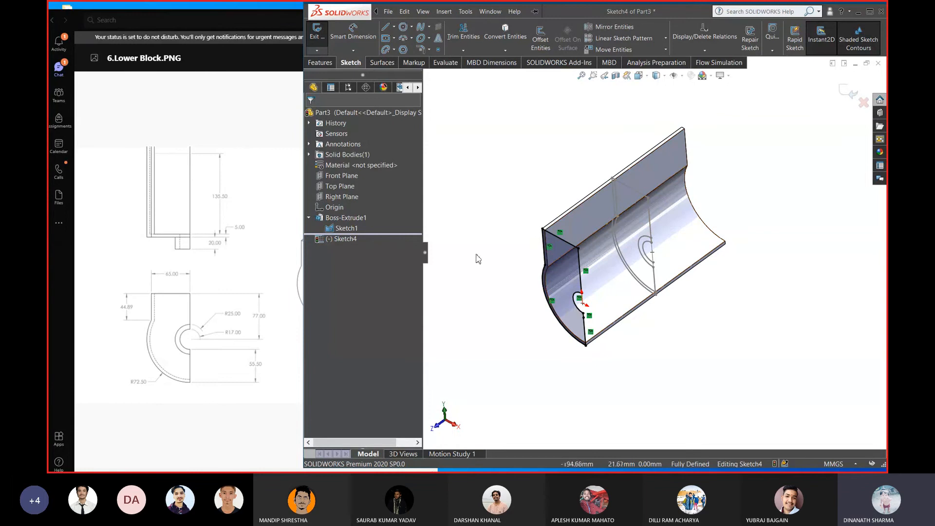
{"action": "left_click", "coordinate": [323, 63]}
{"action": "left_click", "coordinate": [321, 36]}
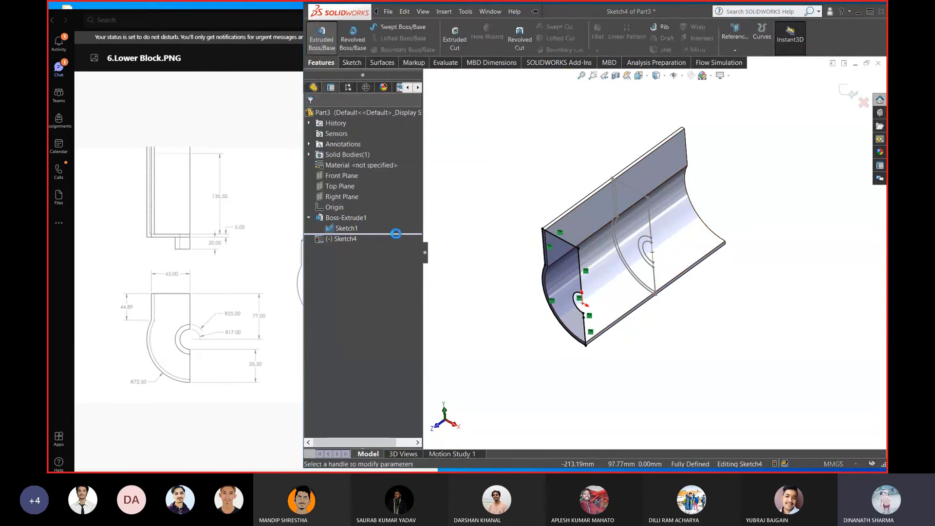
{"action": "type", "text": "5"}
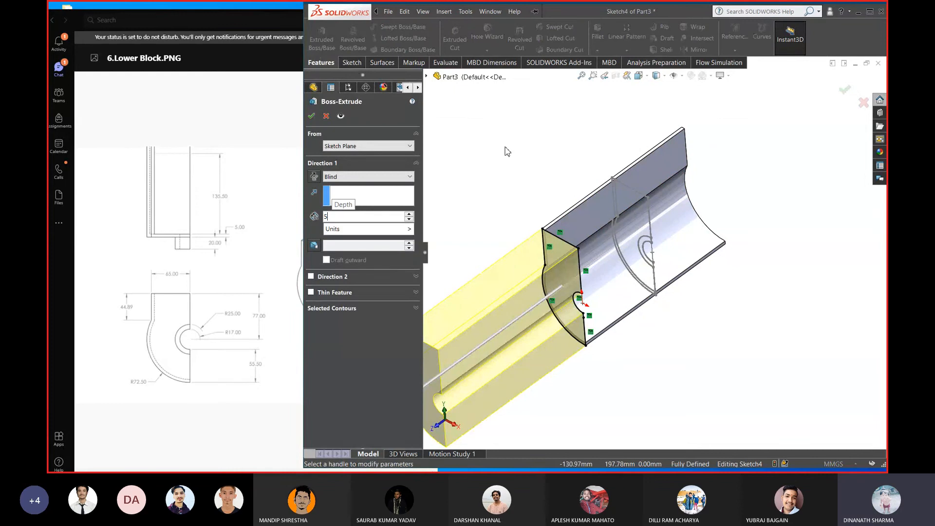
{"action": "key", "text": "Return"}
{"action": "left_click", "coordinate": [309, 118]}
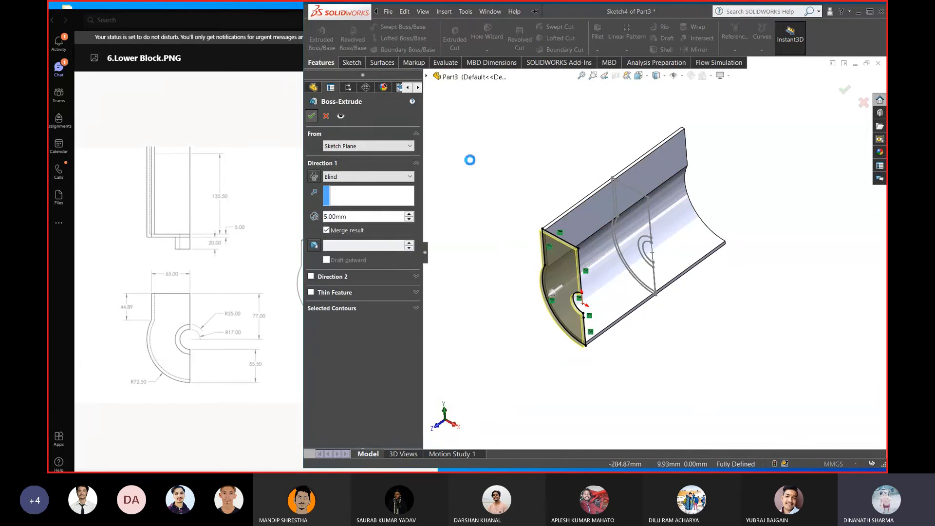
Start a new sketch on the outer face of the end wall
{"action": "mouse_move", "coordinate": [571, 300]}
{"action": "middle_mouse_down"}
{"action": "mouse_move", "coordinate": [530, 297]}
{"action": "mouse_move", "coordinate": [553, 288]}
{"action": "mouse_move", "coordinate": [495, 267]}
{"action": "mouse_move", "coordinate": [513, 259]}
{"action": "mouse_move", "coordinate": [689, 274]}
{"action": "middle_mouse_up"}
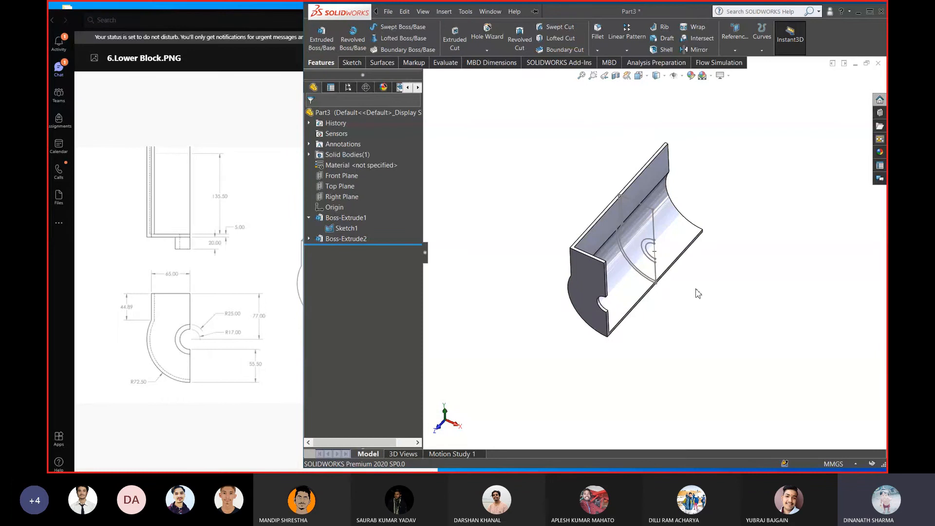
{"action": "scroll", "coordinate": [665, 280], "scroll_direction": "down", "scroll_amount": 3}
{"action": "left_click", "coordinate": [555, 291]}
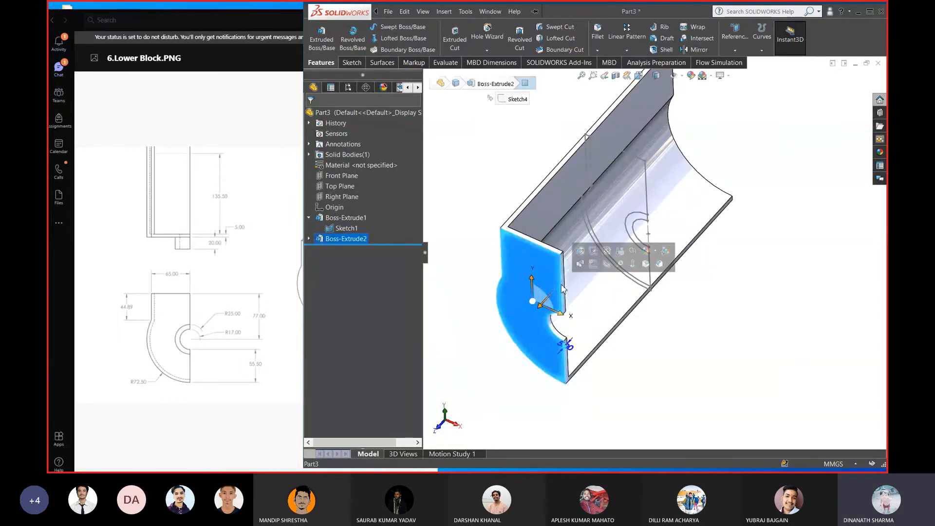
{"action": "left_click", "coordinate": [598, 264]}
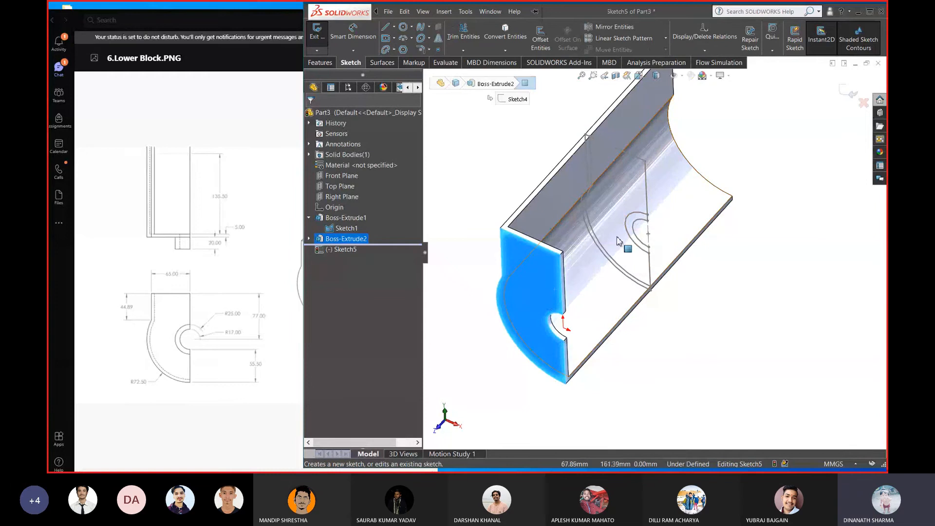
{"action": "left_click", "coordinate": [629, 325]}
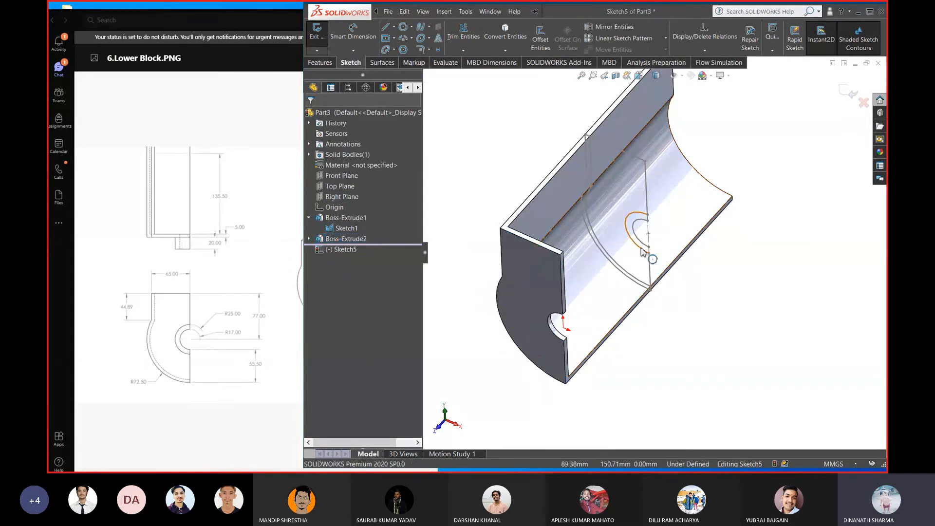
Convert the R25 and R17 arcs and their connecting straight lines from the original profile into the end-wall sketch
{"action": "left_click", "coordinate": [641, 251]}
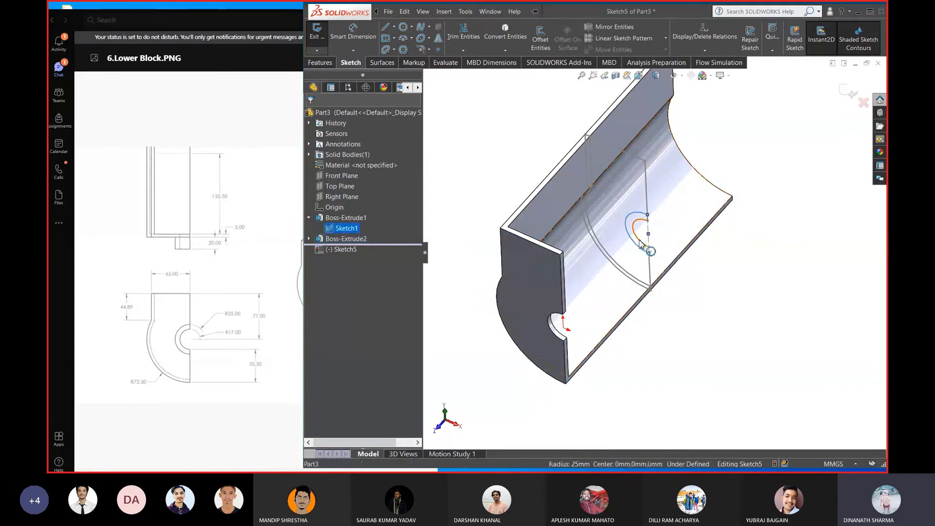
{"action": "left_click", "coordinate": [642, 229], "text": "ctrl"}
{"action": "scroll", "coordinate": [642, 229], "scroll_direction": "down", "scroll_amount": 5}
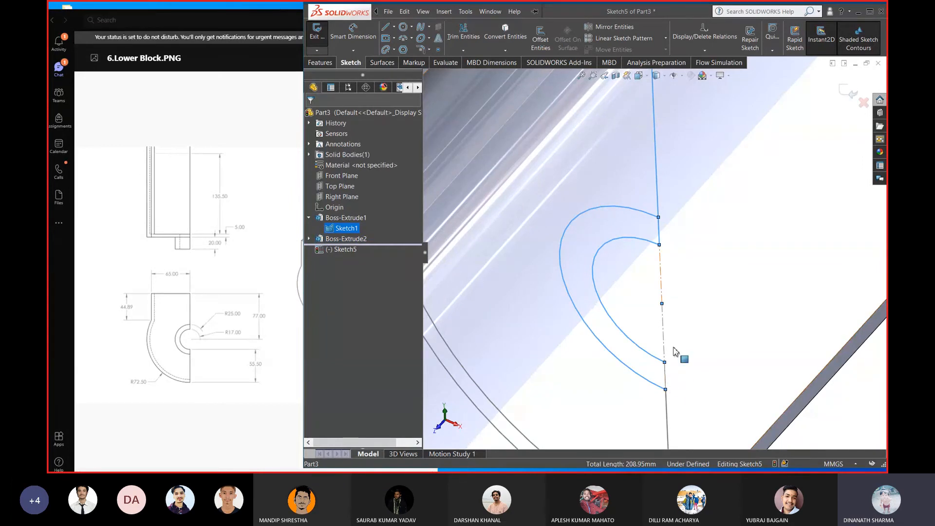
{"action": "left_click", "coordinate": [666, 378], "text": "ctrl"}
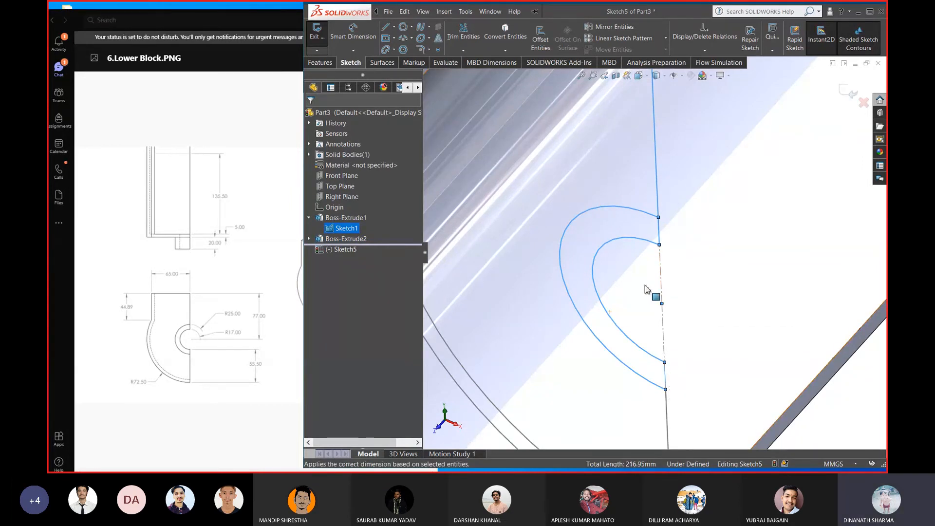
{"action": "scroll", "coordinate": [623, 312], "scroll_direction": "up", "scroll_amount": 5}
{"action": "scroll", "coordinate": [620, 292], "scroll_direction": "down", "scroll_amount": 2}
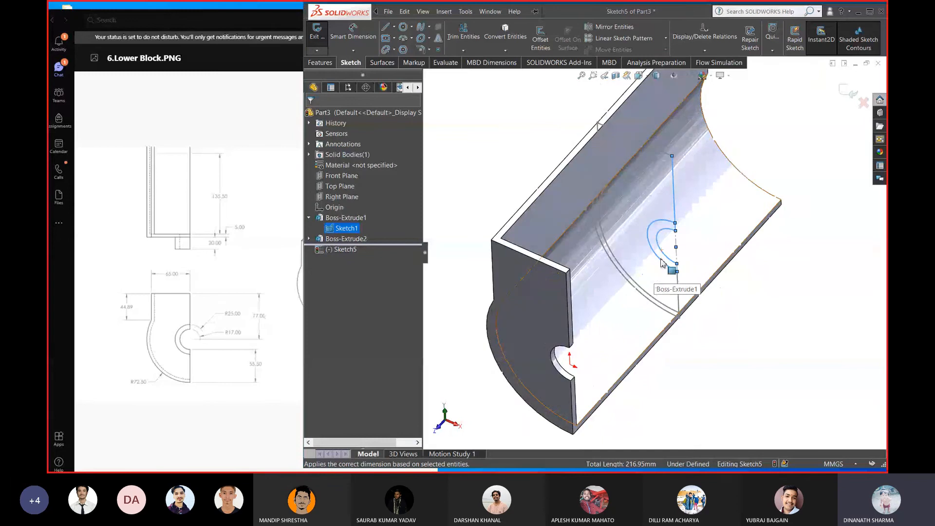
{"action": "left_click", "coordinate": [502, 38]}
Trim the converted vertical line above the R25 arc to leave a closed half-ring around the opening
{"action": "scroll", "coordinate": [581, 335], "scroll_direction": "down", "scroll_amount": 3}
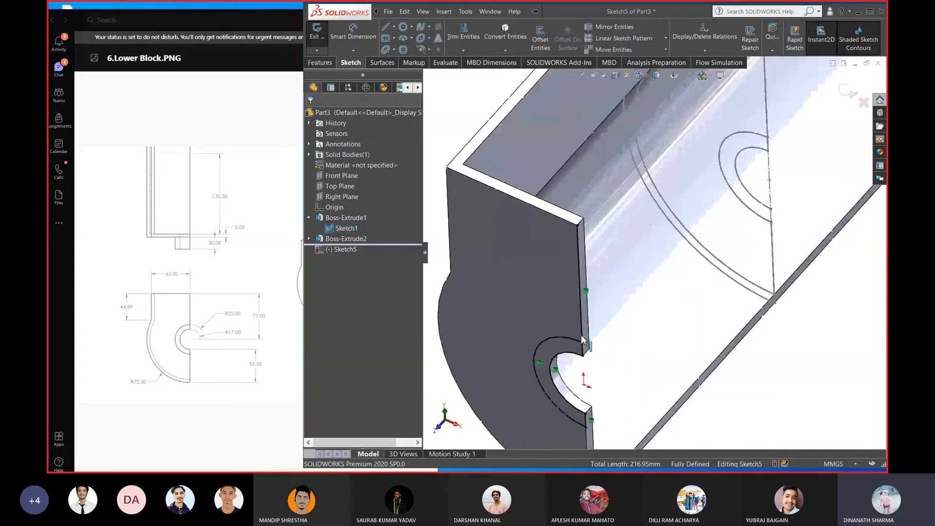
{"action": "scroll", "coordinate": [609, 317], "scroll_direction": "up", "scroll_amount": 2}
{"action": "scroll", "coordinate": [632, 343], "scroll_direction": "down", "scroll_amount": 4}
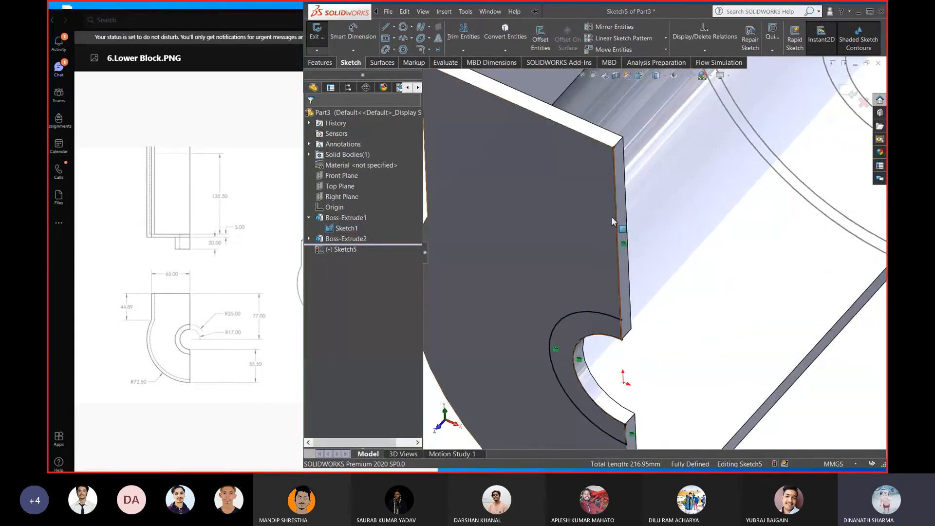
{"action": "left_click", "coordinate": [463, 36]}
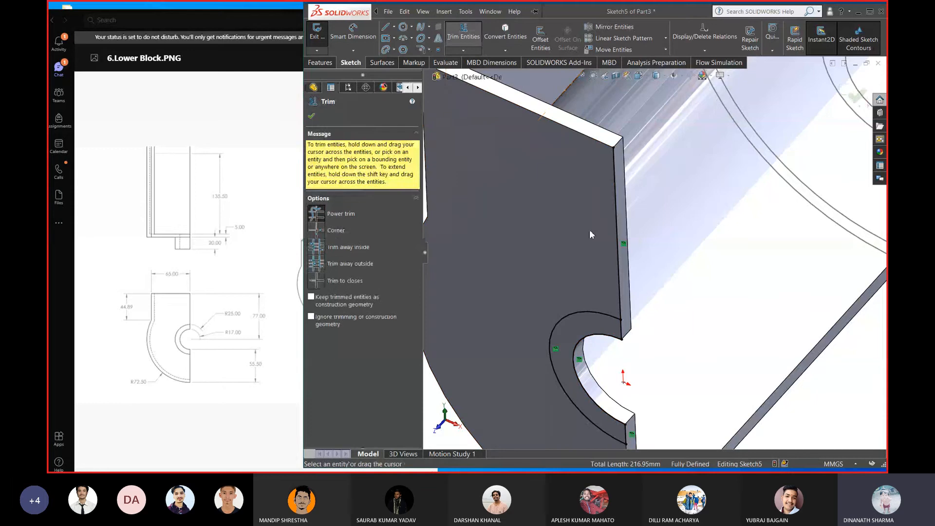
{"action": "scroll", "coordinate": [642, 318], "scroll_direction": "up", "scroll_amount": 2}
{"action": "scroll", "coordinate": [642, 317], "scroll_direction": "down", "scroll_amount": 2}
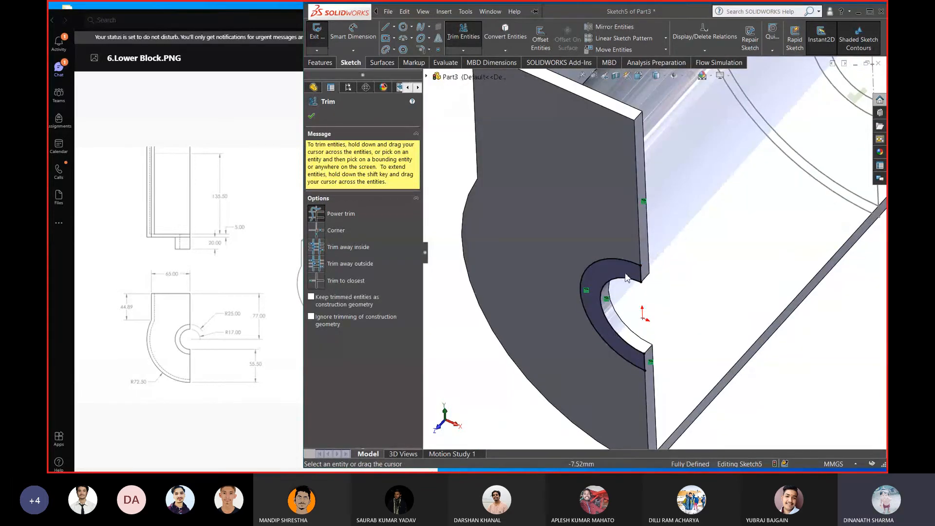
{"action": "left_click", "coordinate": [311, 116]}
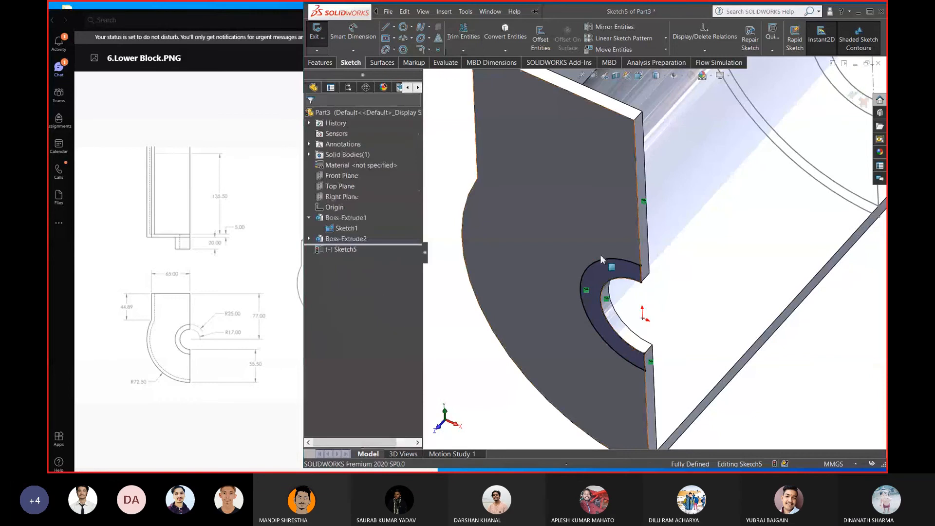
Extrude the half-ring profile on the end wall as a blind boss 20 mm deep
{"action": "scroll", "coordinate": [600, 254], "scroll_direction": "up", "scroll_amount": 3}
{"action": "scroll", "coordinate": [536, 355], "scroll_direction": "down", "scroll_amount": 3}
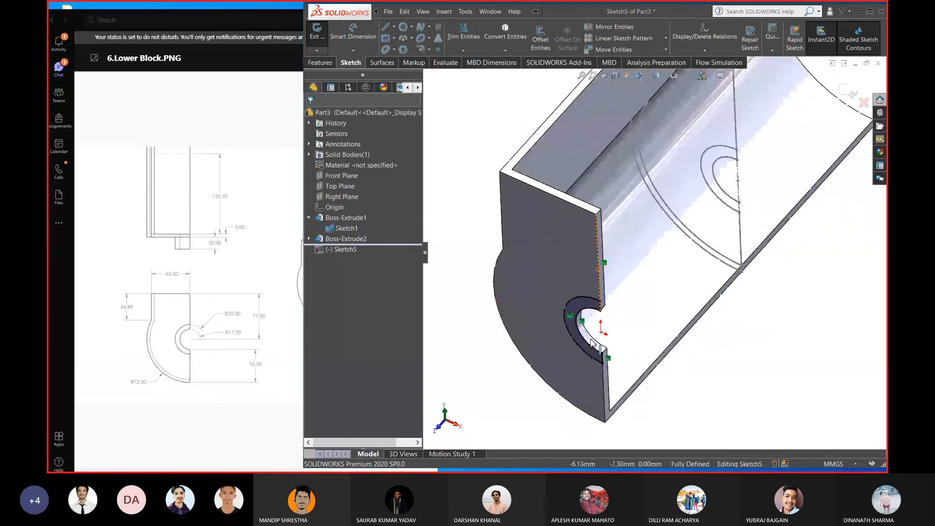
{"action": "left_click", "coordinate": [320, 62]}
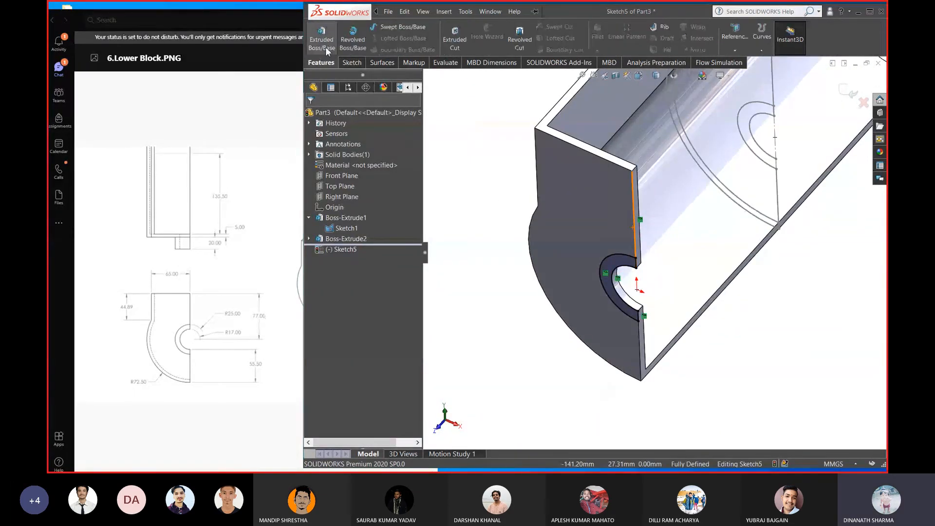
{"action": "left_click", "coordinate": [321, 39]}
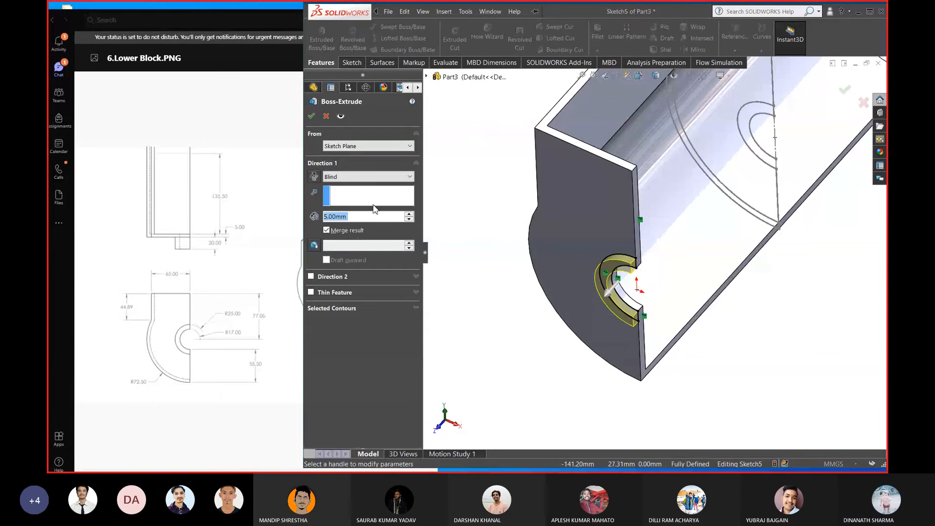
{"action": "type", "text": "20"}
{"action": "key", "text": "Return"}
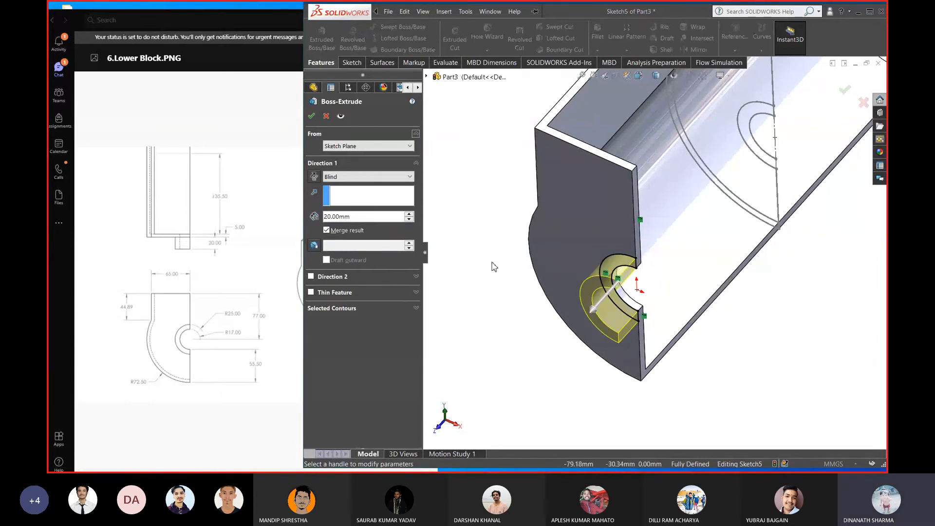
{"action": "key", "text": "Return"}
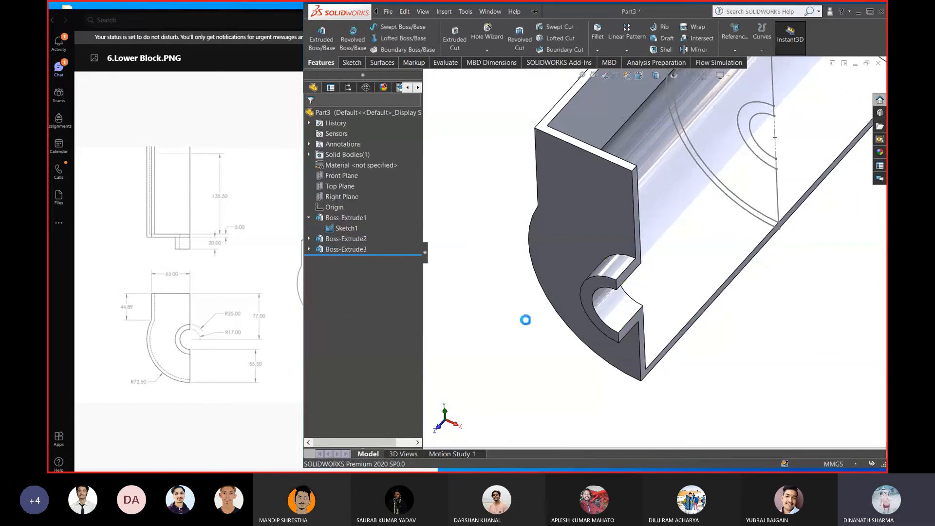
{"action": "middle_click_drag", "start_coordinate": [537, 304], "coordinate": [516, 307]}
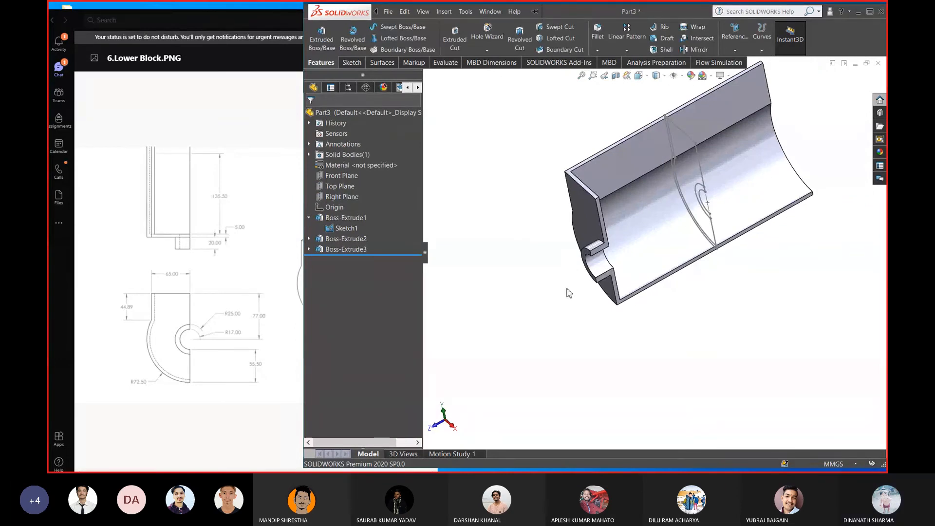
{"action": "key", "text": "f"}
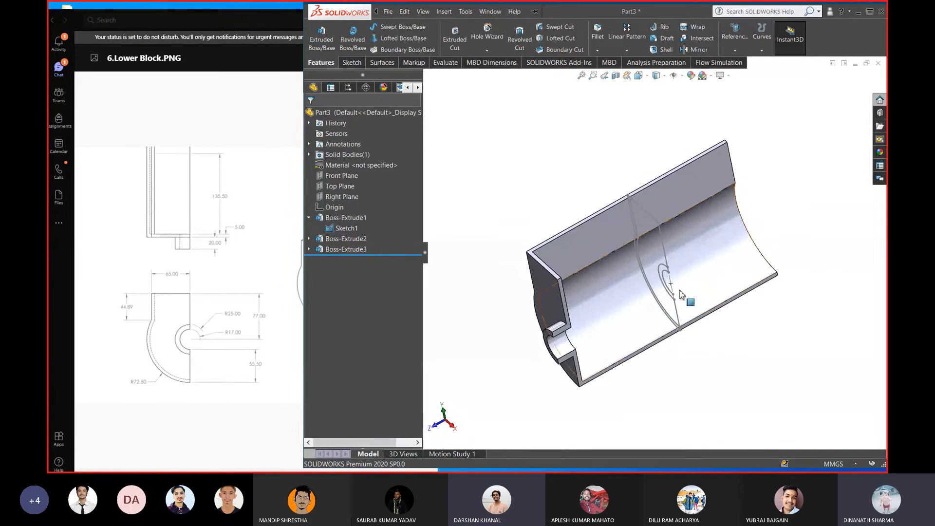
{"action": "mouse_move", "coordinate": [681, 294]}
{"action": "middle_mouse_down"}
{"action": "mouse_move", "coordinate": [701, 324]}
{"action": "mouse_move", "coordinate": [654, 303]}
{"action": "mouse_move", "coordinate": [651, 270]}
{"action": "mouse_move", "coordinate": [645, 281]}
{"action": "middle_mouse_up"}
Undo the half-ring boss, its sketch and the end-wall extrusion, back to the end-face sketch without converted geometry
{"action": "key", "text": "ctrl+z"}
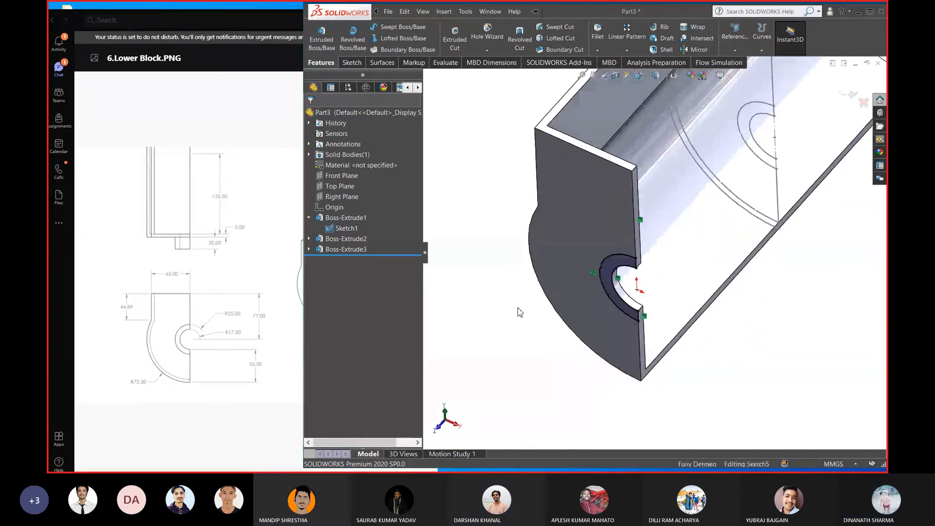
{"action": "key", "text": "ctrl+z"}
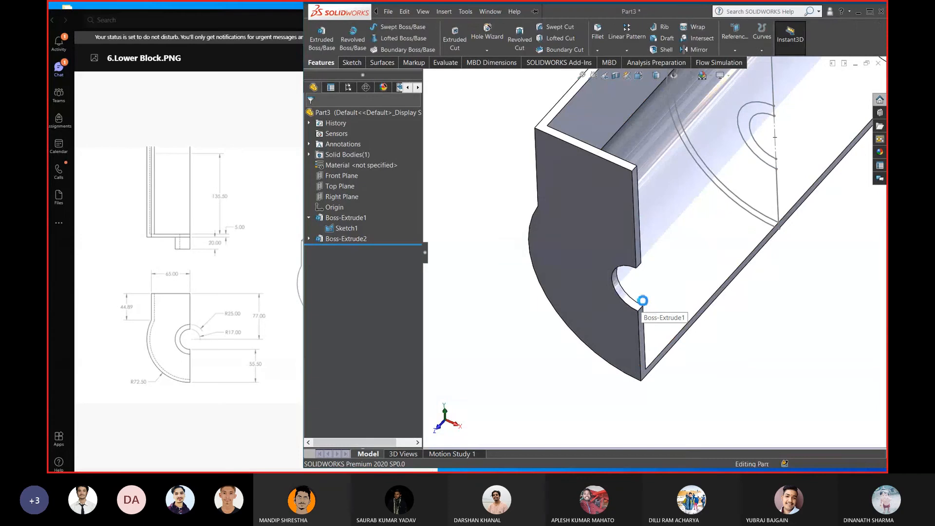
{"action": "key", "text": "ctrl+z"}
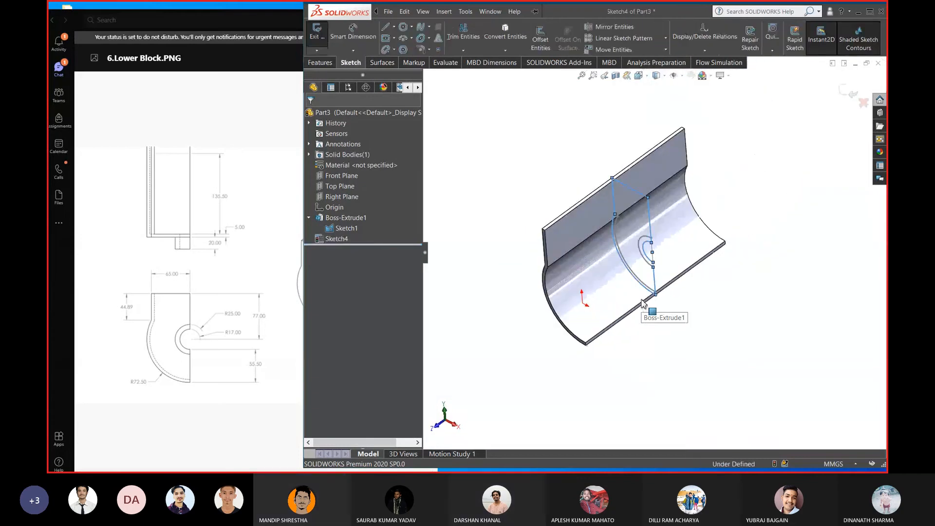
{"action": "left_click", "coordinate": [642, 301]}
{"action": "middle_click_drag", "start_coordinate": [560, 167], "coordinate": [670, 240]}
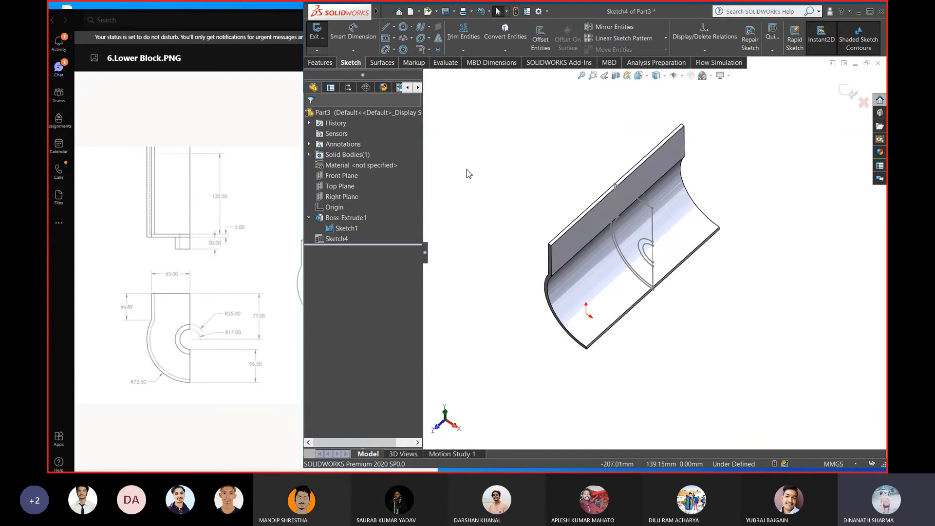
{"action": "middle_click_drag", "start_coordinate": [469, 174], "coordinate": [636, 230]}
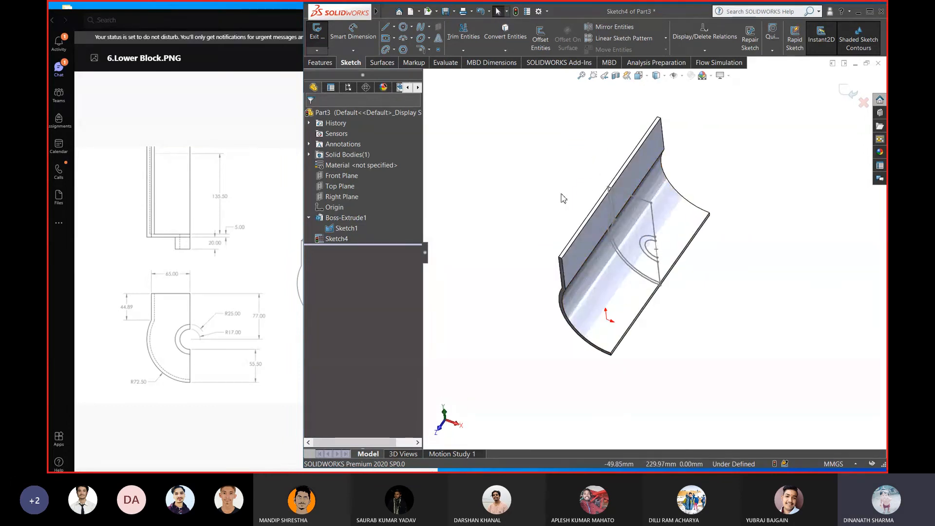
{"action": "middle_click_drag", "start_coordinate": [562, 197], "coordinate": [573, 234]}
Exit the open sketch and start a new sketch on the end face of the curved block
{"action": "scroll", "coordinate": [573, 233], "scroll_direction": "down", "scroll_amount": 3}
{"action": "left_click", "coordinate": [582, 218]}
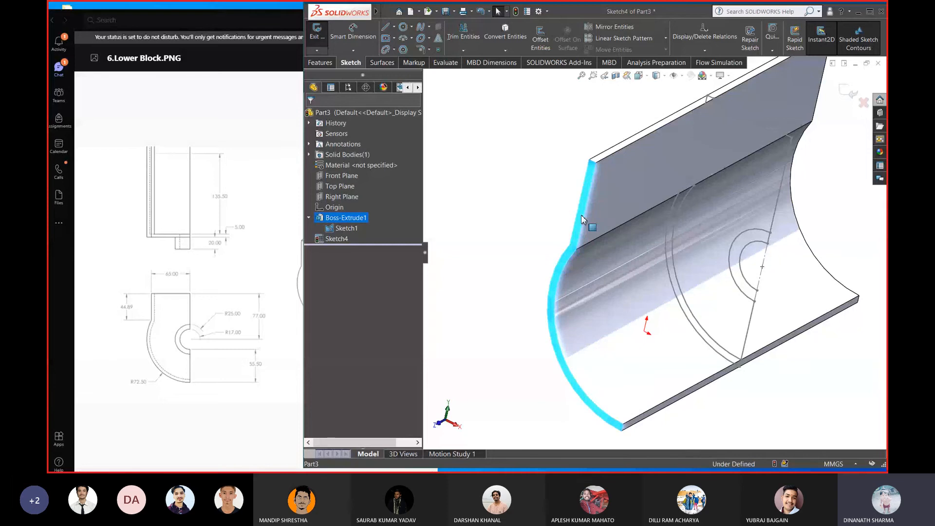
{"action": "right_click", "coordinate": [583, 219]}
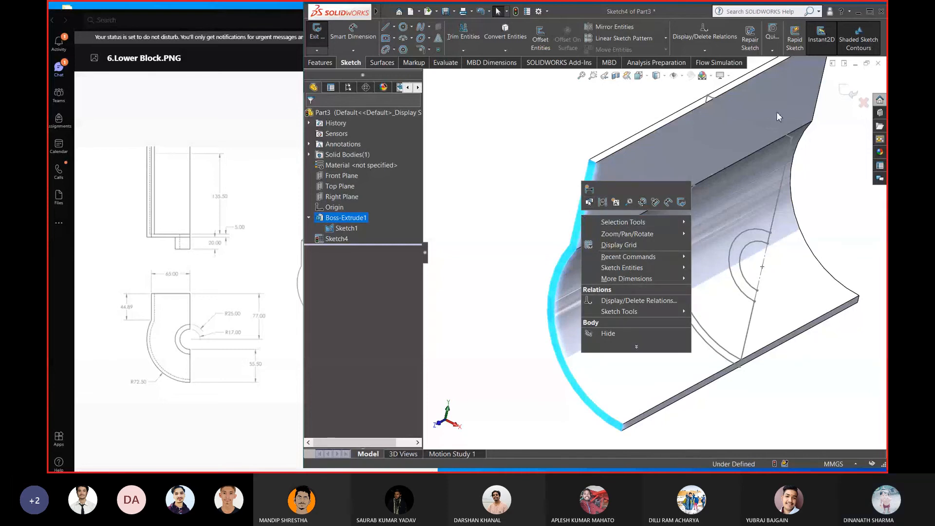
{"action": "left_click", "coordinate": [848, 94]}
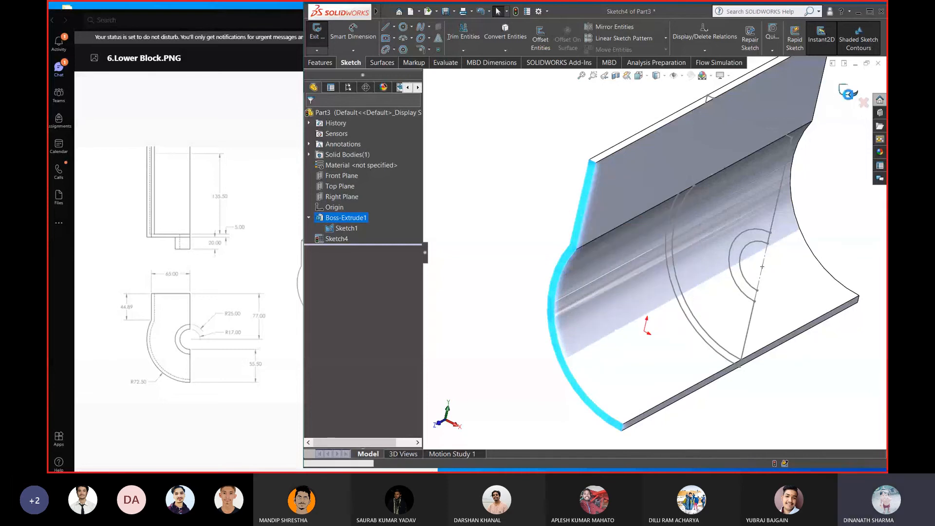
{"action": "left_click", "coordinate": [583, 205]}
{"action": "right_click", "coordinate": [585, 210]}
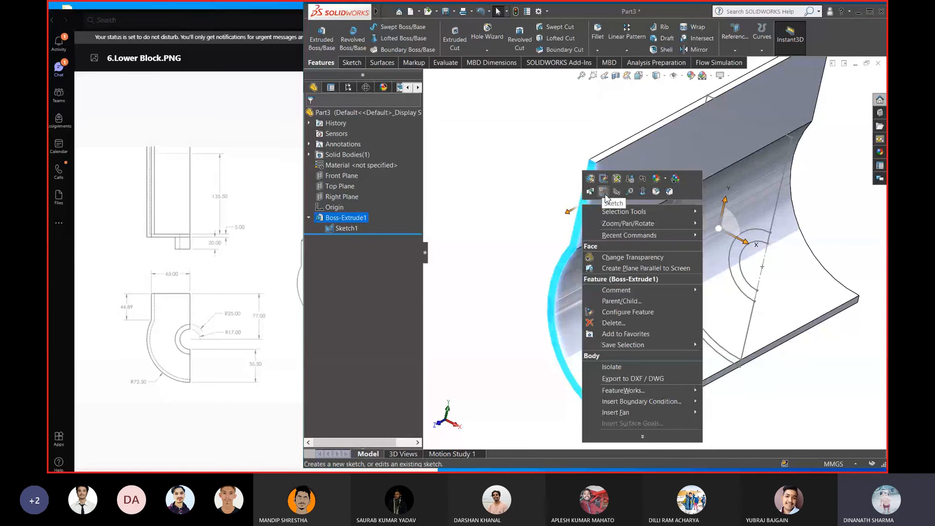
{"action": "left_click", "coordinate": [605, 195]}
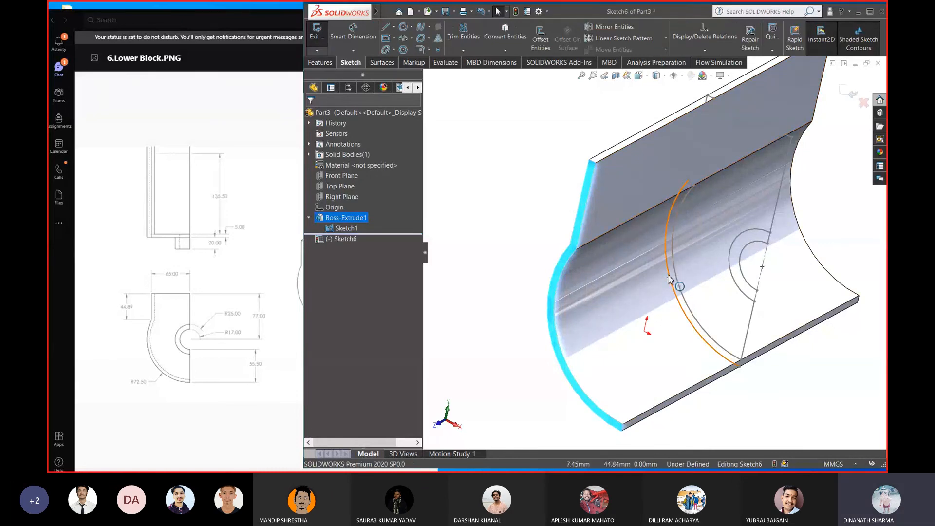
{"action": "left_click", "coordinate": [669, 276]}
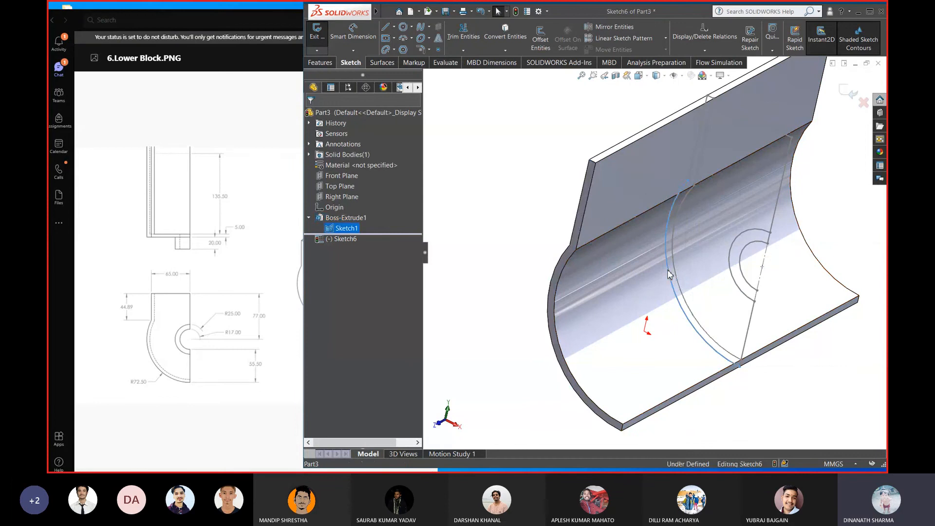
{"action": "left_click", "coordinate": [695, 149], "text": "ctrl"}
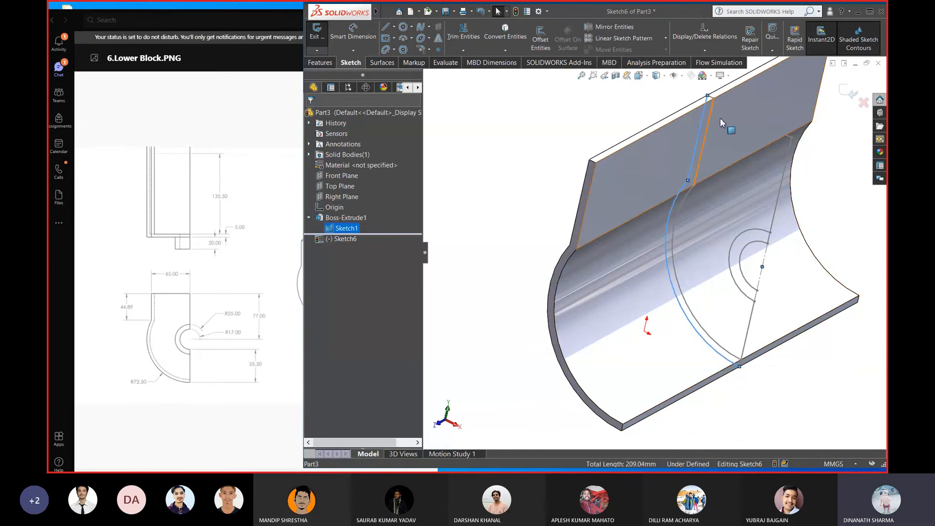
{"action": "left_click", "coordinate": [750, 120], "text": "ctrl"}
{"action": "left_click", "coordinate": [591, 98]}
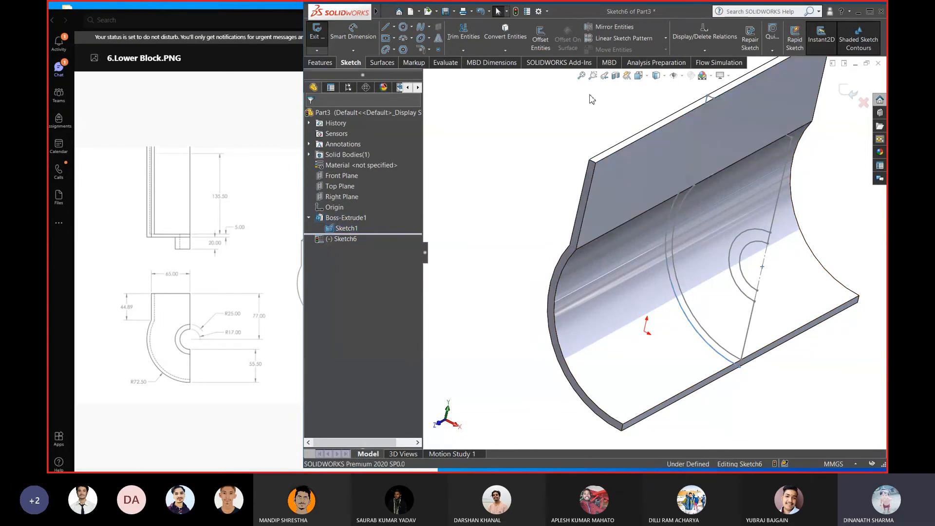
Convert the original profile's outer lines, outer arc, R17 arc and the straight segments joining them into the end-face sketch
{"action": "left_click", "coordinate": [699, 136]}
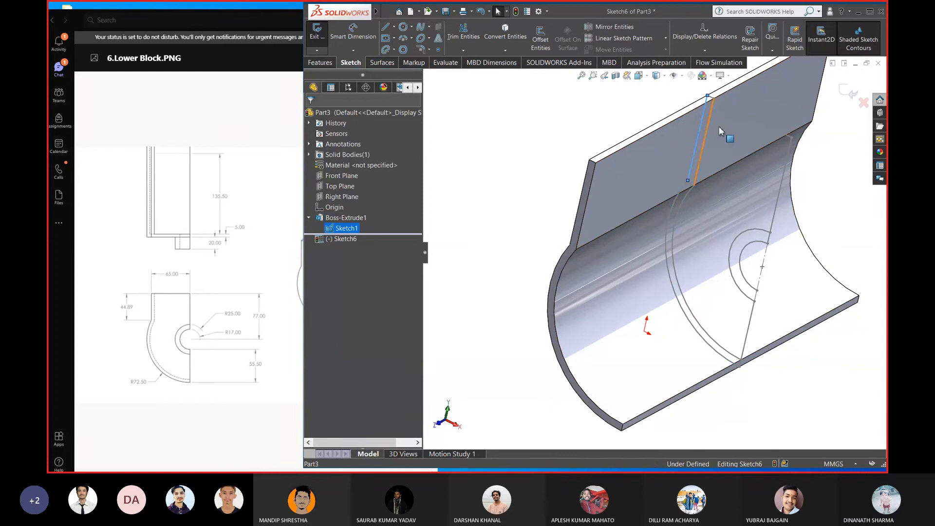
{"action": "left_click", "coordinate": [754, 117], "text": "ctrl"}
{"action": "left_click", "coordinate": [668, 229], "text": "ctrl"}
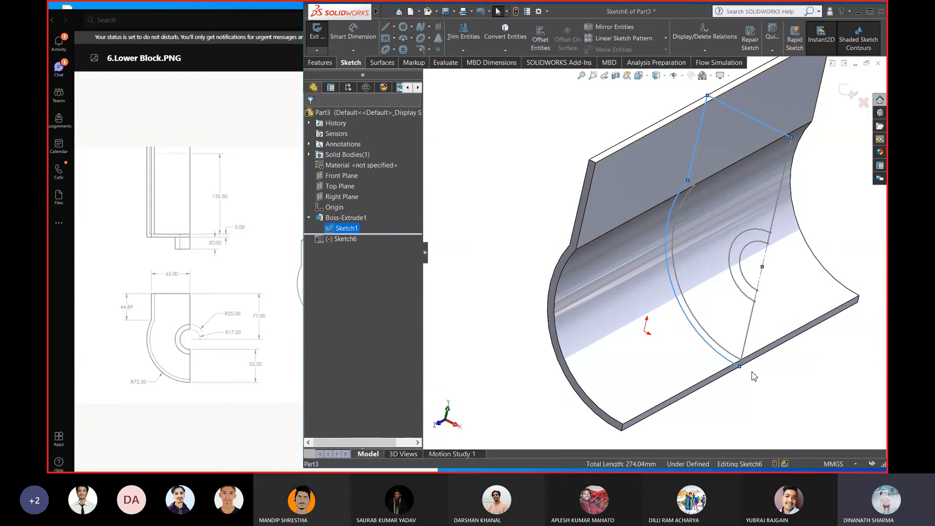
{"action": "left_click", "coordinate": [744, 352], "text": "ctrl"}
{"action": "left_click", "coordinate": [748, 284], "text": "ctrl"}
{"action": "scroll", "coordinate": [749, 287], "scroll_direction": "down", "scroll_amount": 3}
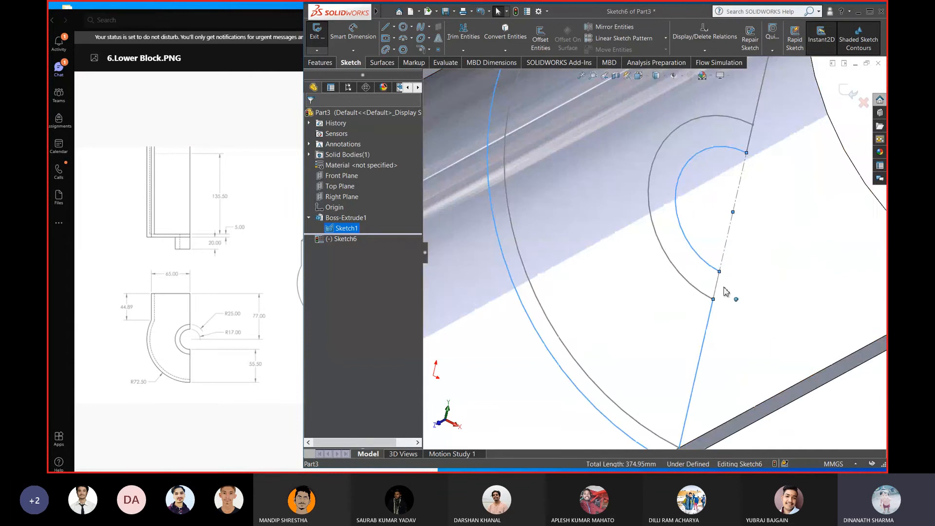
{"action": "left_click", "coordinate": [718, 284], "text": "ctrl"}
{"action": "left_click", "coordinate": [750, 141], "text": "ctrl"}
{"action": "scroll", "coordinate": [761, 185], "scroll_direction": "up", "scroll_amount": 5}
{"action": "middle_click_drag", "start_coordinate": [763, 190], "coordinate": [742, 134]}
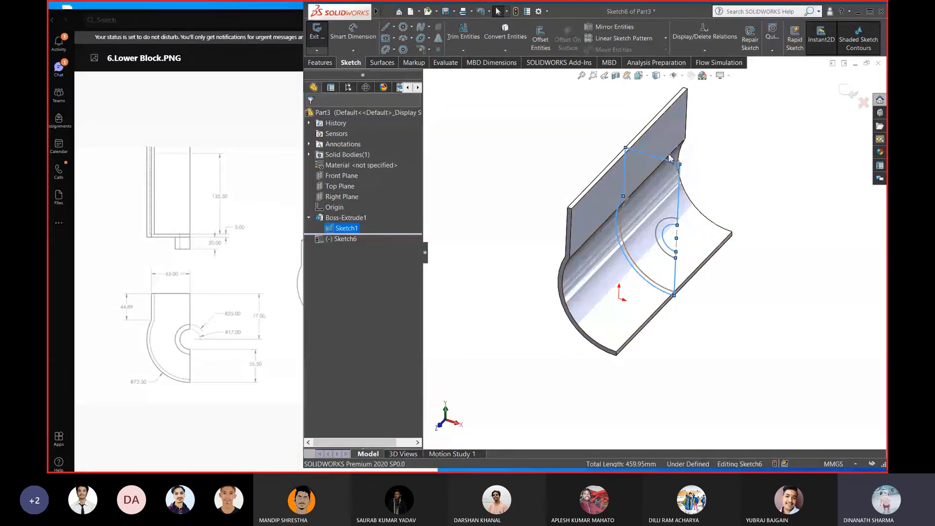
{"action": "left_click", "coordinate": [506, 35]}
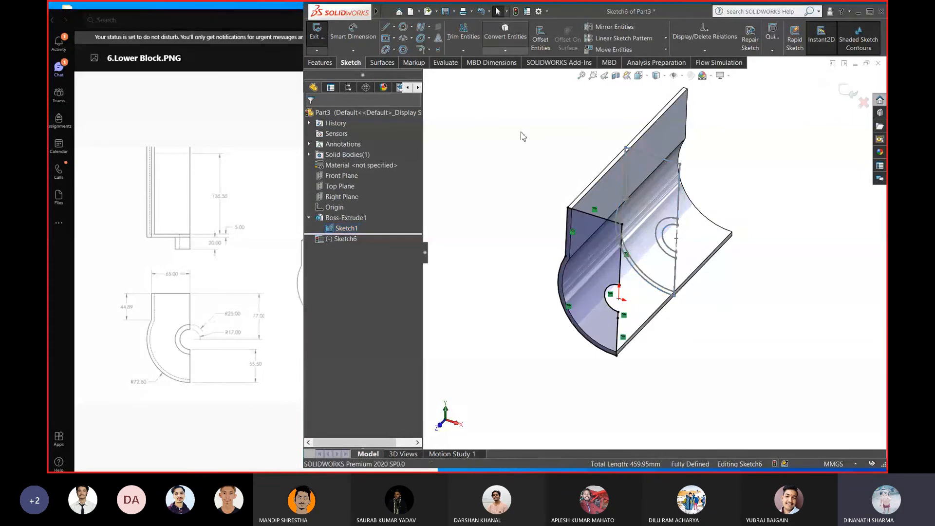
Extrude the converted closed profile as a blind boss 5 mm deep to rebuild the end wall
{"action": "middle_click_drag", "start_coordinate": [599, 294], "coordinate": [578, 293]}
{"action": "scroll", "coordinate": [641, 296], "scroll_direction": "up", "scroll_amount": 3}
{"action": "scroll", "coordinate": [642, 299], "scroll_direction": "down", "scroll_amount": 3}
{"action": "middle_click_drag", "start_coordinate": [642, 299], "coordinate": [615, 314]}
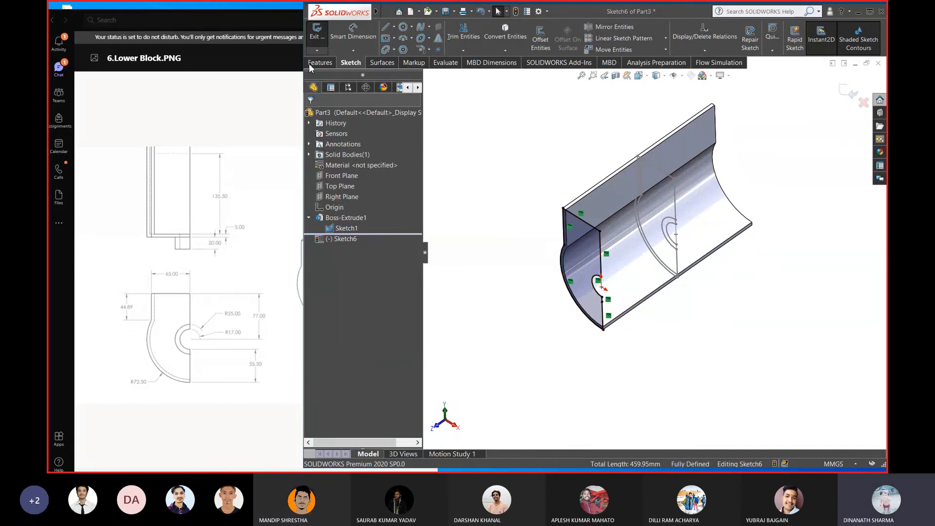
{"action": "left_click", "coordinate": [324, 64]}
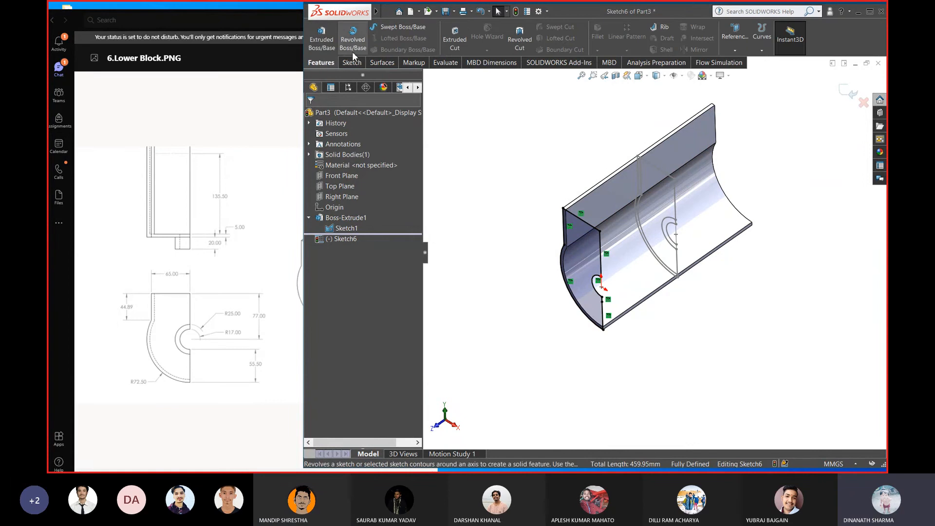
{"action": "left_click", "coordinate": [322, 37]}
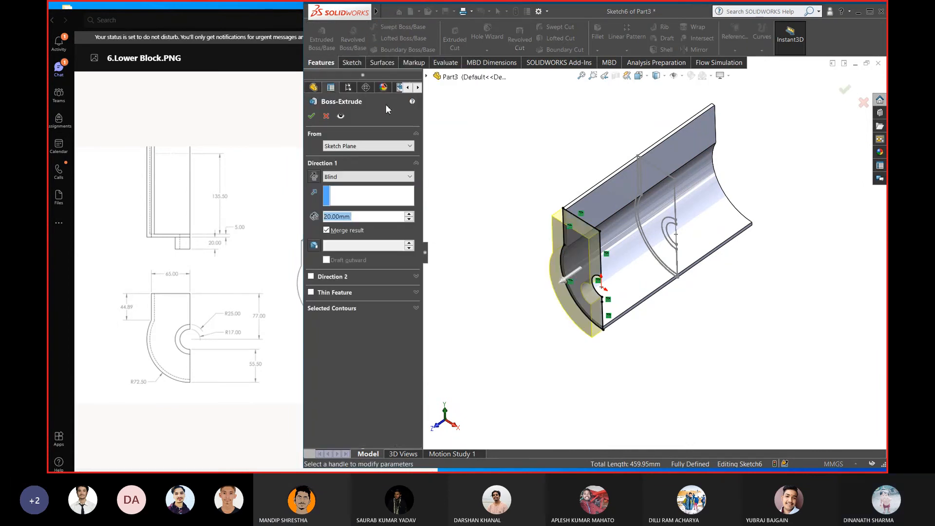
{"action": "type", "text": "5"}
{"action": "key", "text": "Return"}
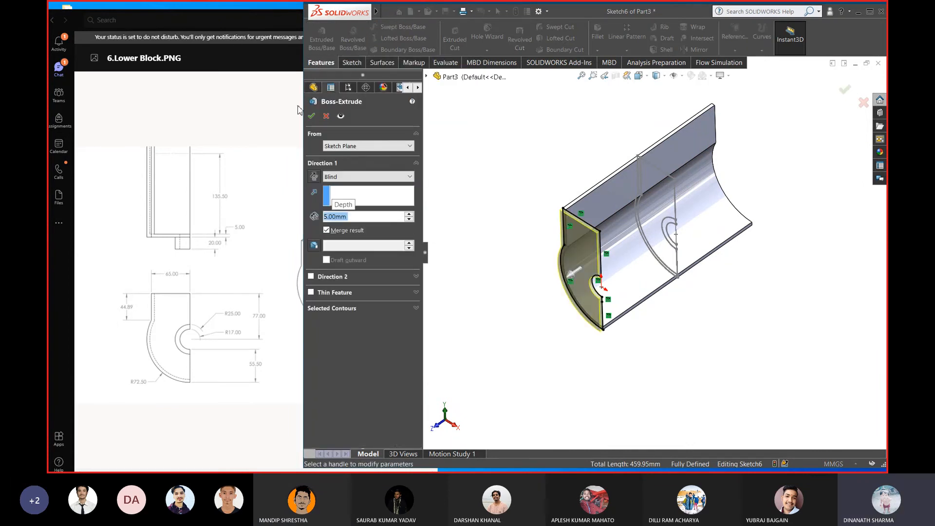
{"action": "left_click", "coordinate": [311, 116]}
{"action": "left_click", "coordinate": [557, 173]}
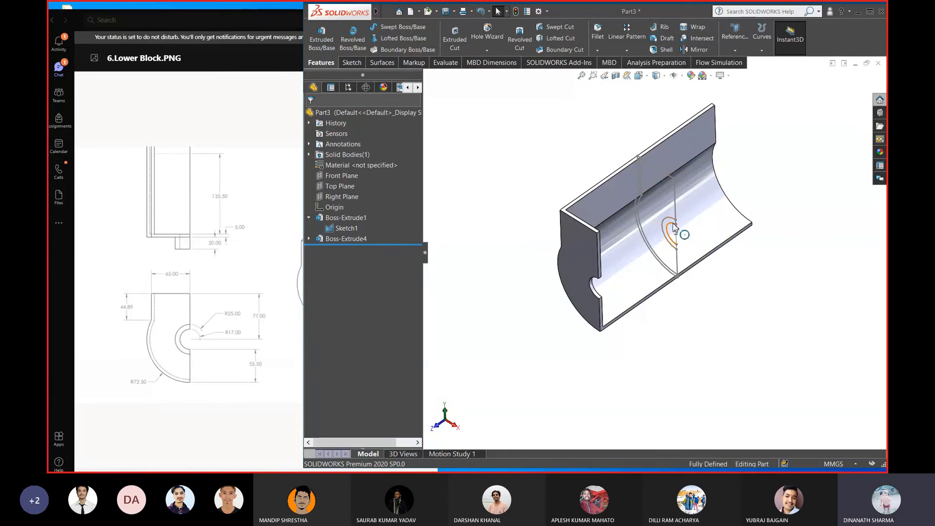
{"action": "scroll", "coordinate": [675, 240], "scroll_direction": "down", "scroll_amount": 2}
{"action": "scroll", "coordinate": [675, 240], "scroll_direction": "up", "scroll_amount": 3}
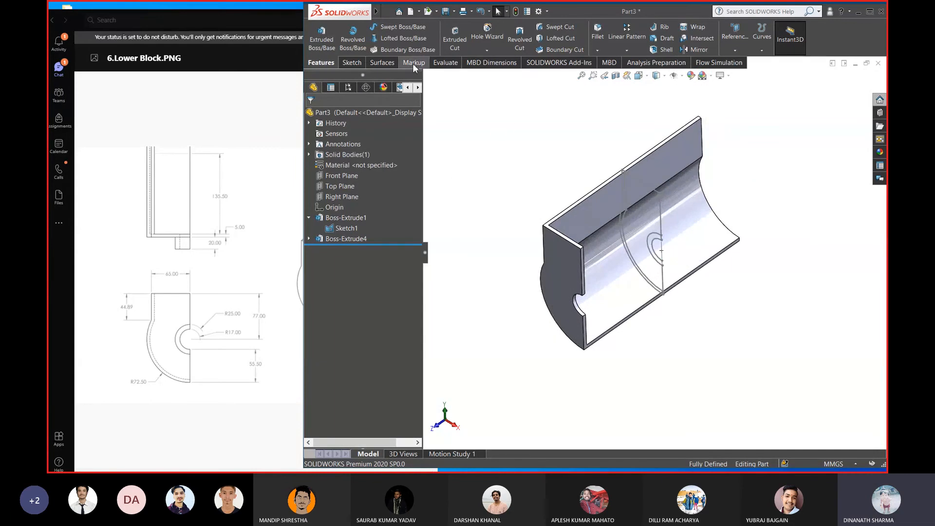
{"action": "left_click", "coordinate": [331, 41]}
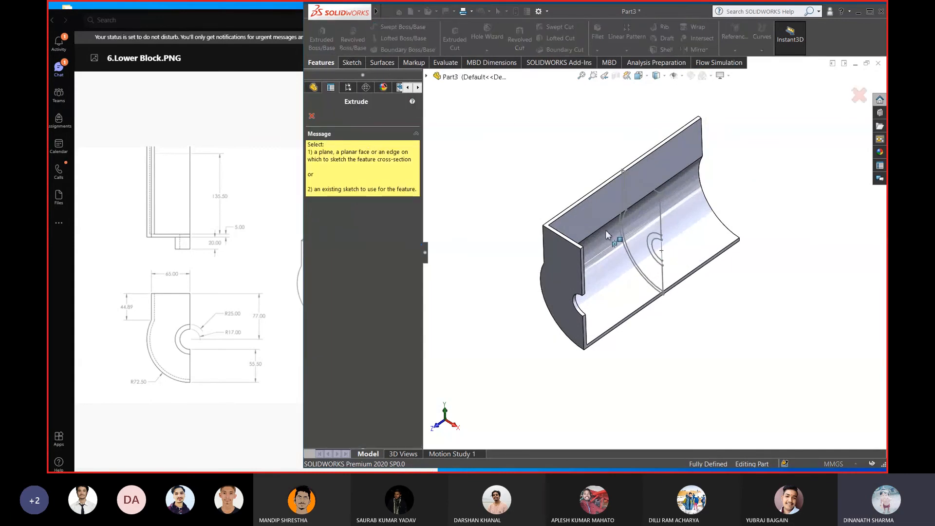
{"action": "left_click", "coordinate": [657, 242]}
{"action": "scroll", "coordinate": [642, 248], "scroll_direction": "down", "scroll_amount": 3}
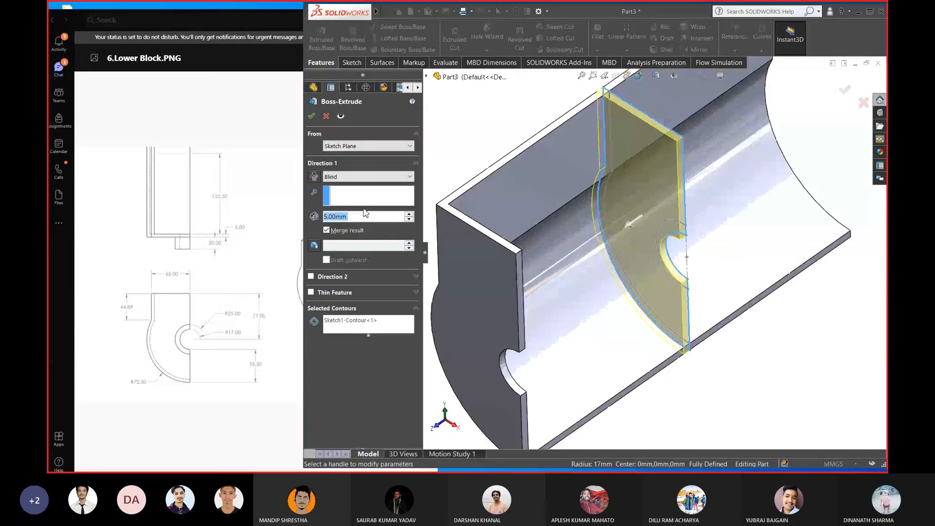
{"action": "left_click", "coordinate": [362, 324]}
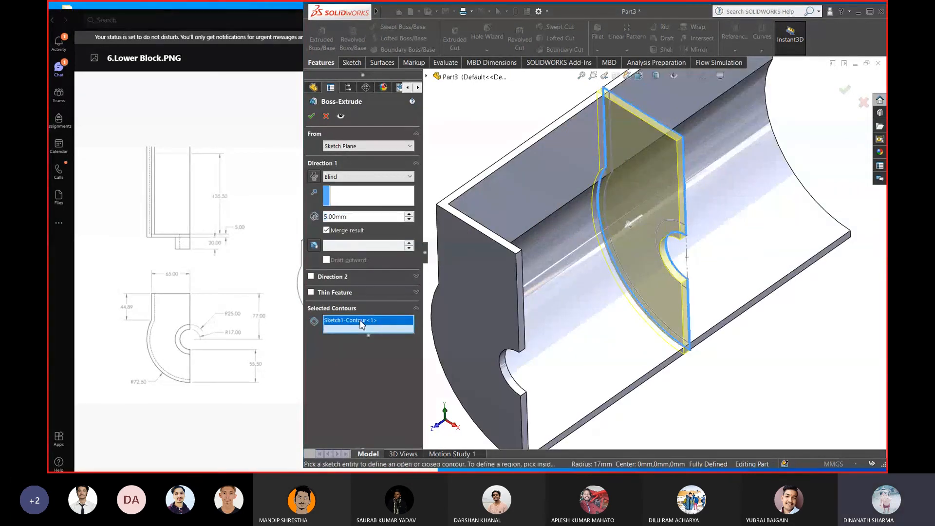
{"action": "left_click", "coordinate": [668, 237]}
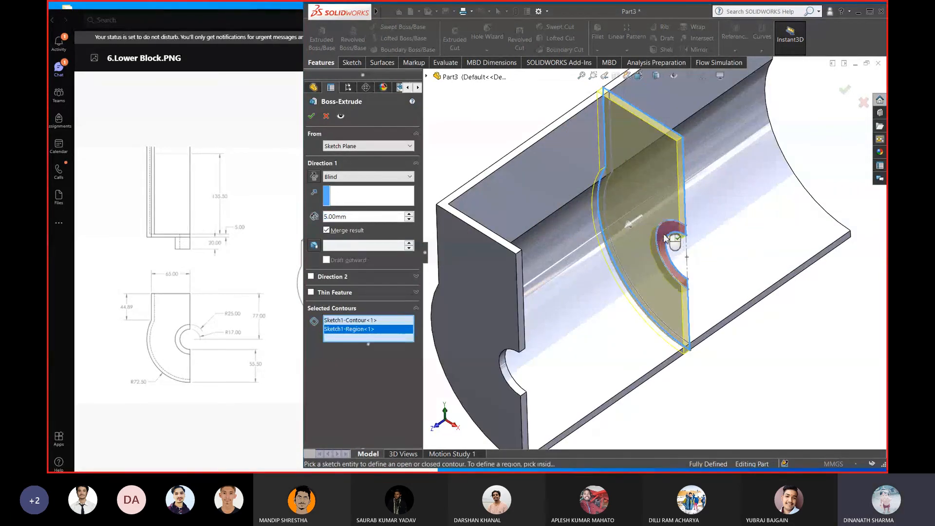
{"action": "left_click", "coordinate": [352, 321]}
{"action": "key", "text": "Delete"}
{"action": "scroll", "coordinate": [671, 255], "scroll_direction": "up", "scroll_amount": 3}
{"action": "mouse_move", "coordinate": [672, 255]}
{"action": "middle_mouse_down"}
{"action": "mouse_move", "coordinate": [657, 260]}
{"action": "mouse_move", "coordinate": [665, 258]}
{"action": "middle_mouse_up"}
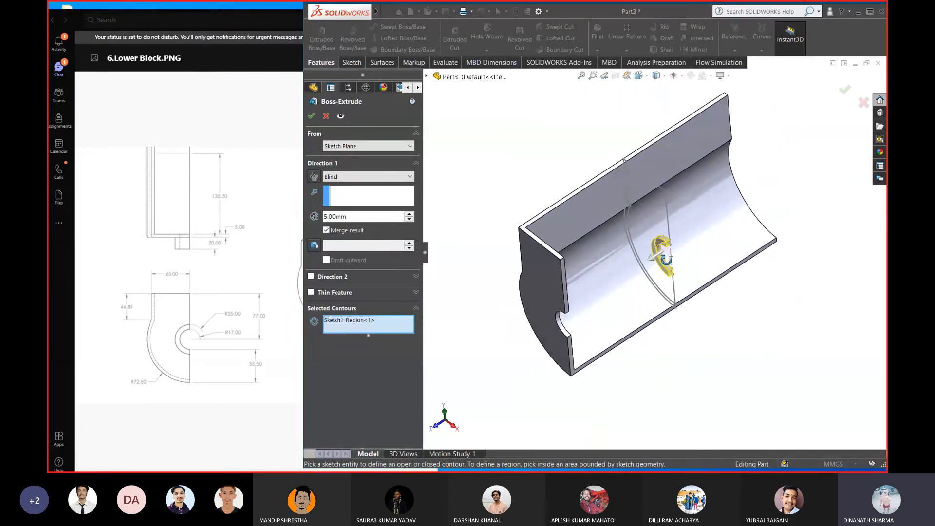
{"action": "left_click", "coordinate": [376, 151]}
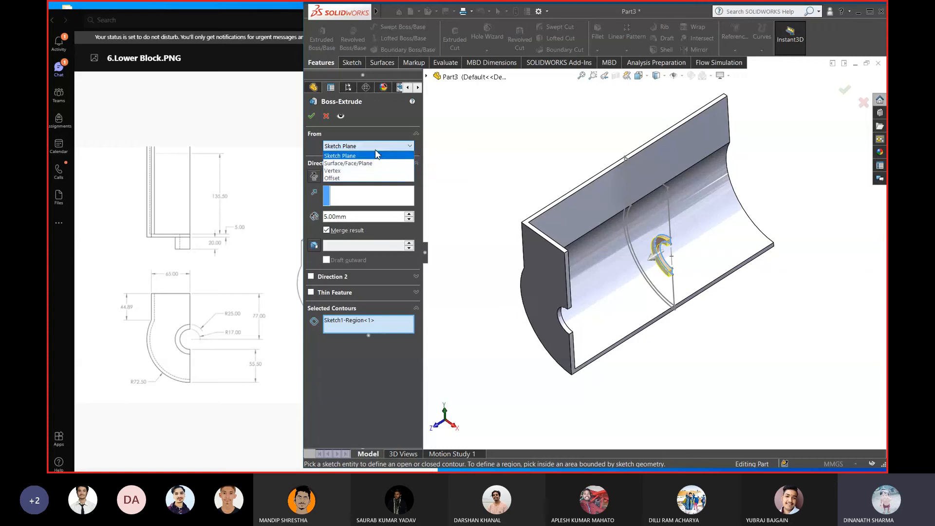
{"action": "left_click", "coordinate": [357, 176]}
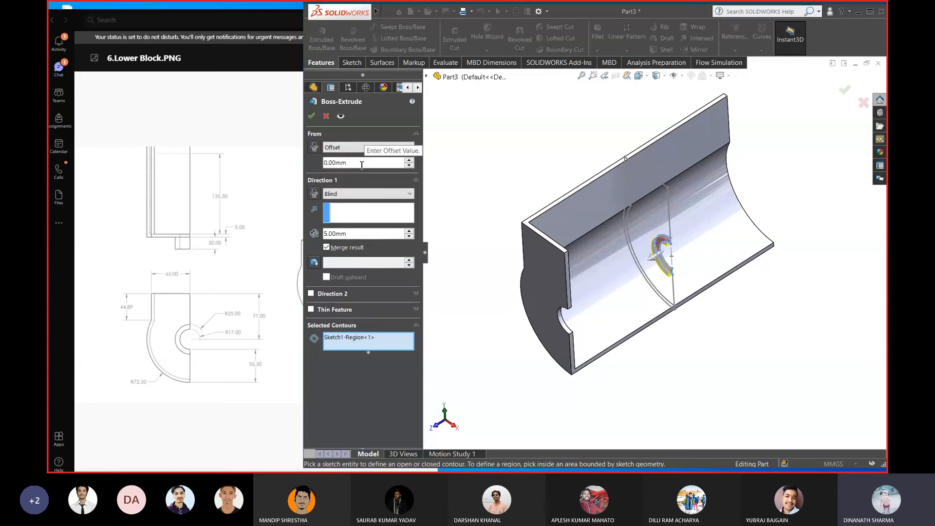
{"action": "left_click_drag", "start_coordinate": [361, 165], "coordinate": [293, 160]}
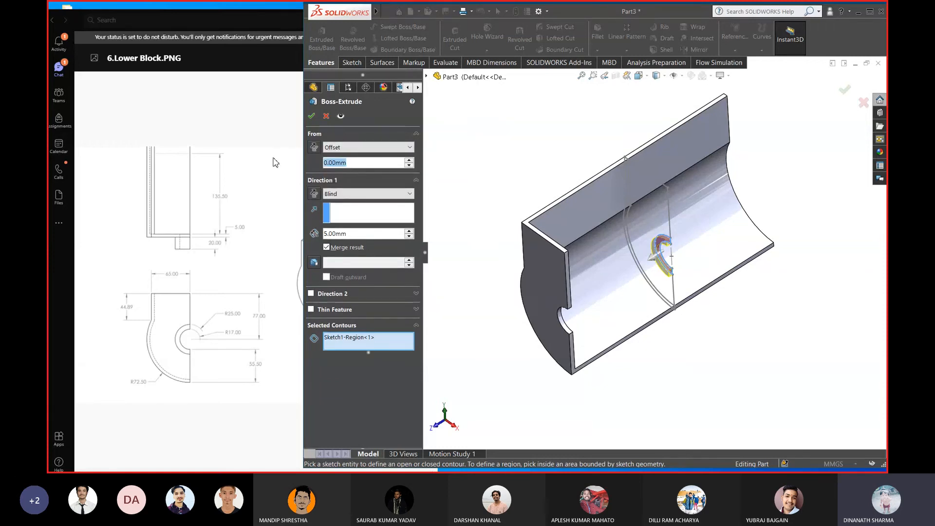
{"action": "type", "text": "271+5"}
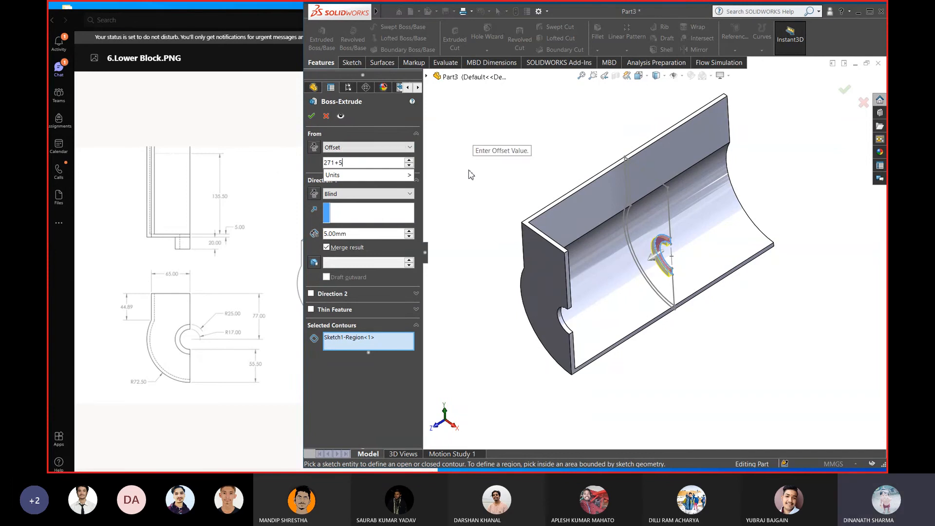
{"action": "key", "text": "Return"}
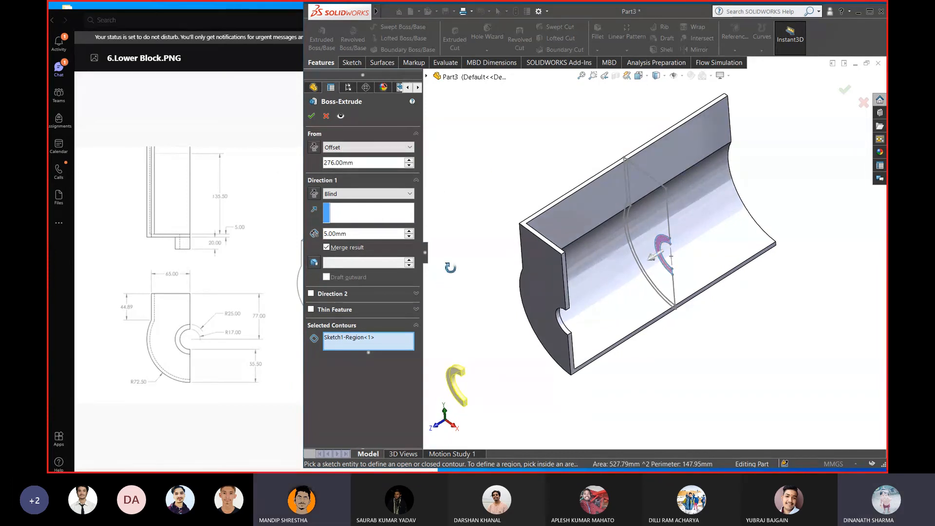
{"action": "double_click", "coordinate": [358, 165]}
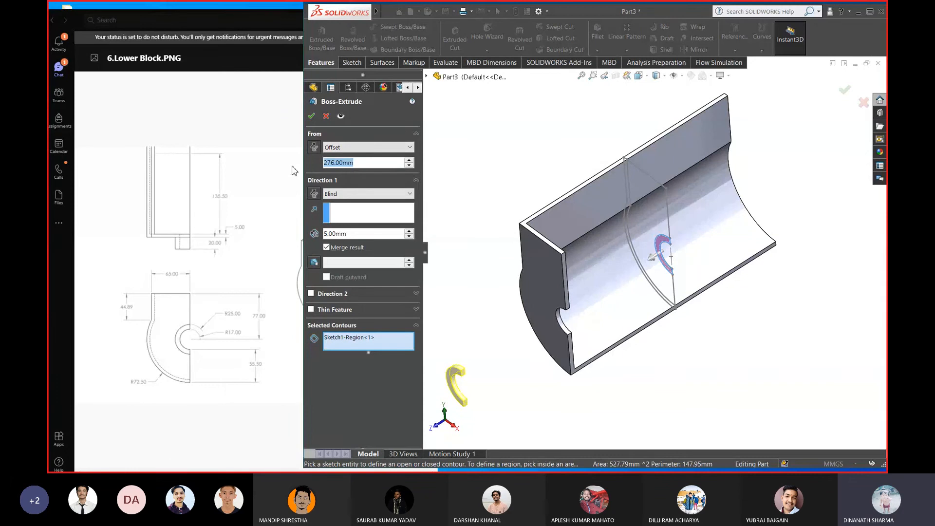
{"action": "type", "text": "140"}
{"action": "key", "text": "Return"}
{"action": "middle_click_drag", "start_coordinate": [532, 184], "coordinate": [456, 225]}
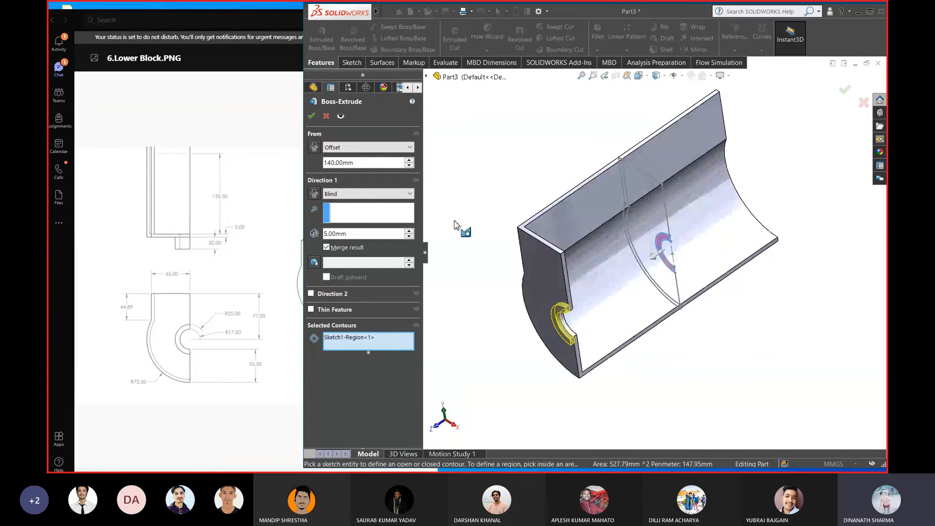
{"action": "left_click", "coordinate": [350, 195]}
{"action": "left_click", "coordinate": [354, 194]}
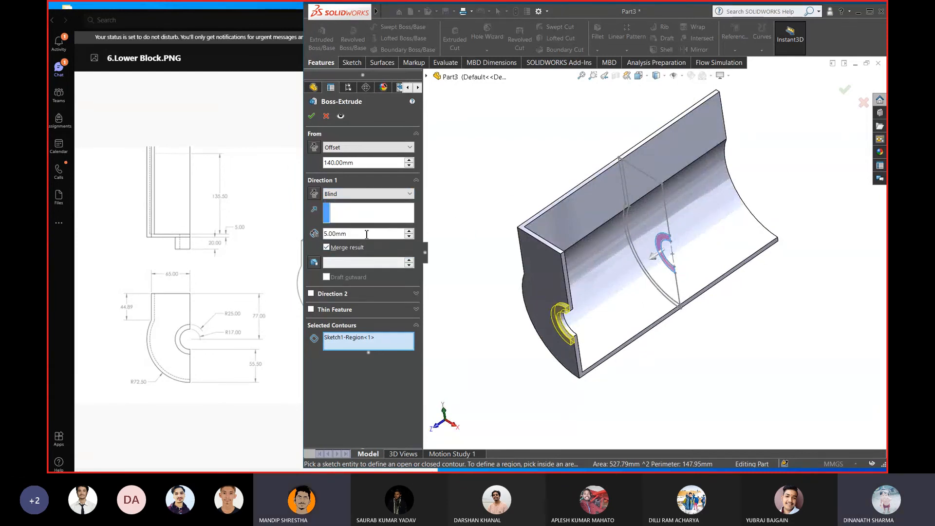
{"action": "left_click_drag", "start_coordinate": [367, 235], "coordinate": [239, 236]}
{"action": "type", "text": "20"}
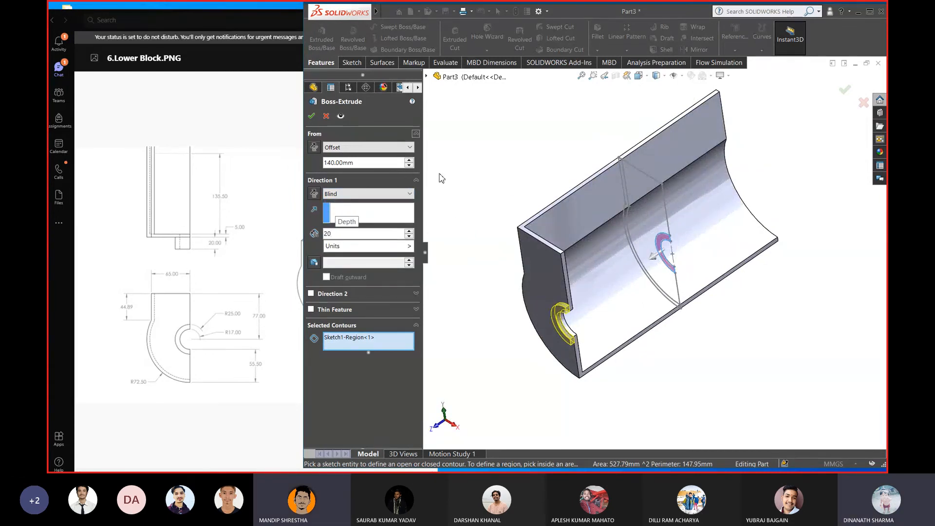
{"action": "key", "text": "Return"}
{"action": "middle_click_drag", "start_coordinate": [478, 207], "coordinate": [448, 202]}
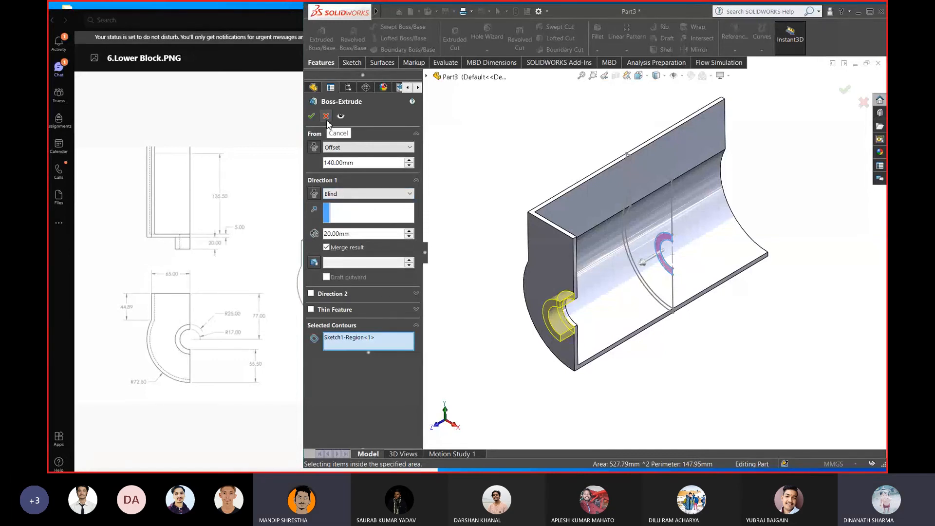
{"action": "mouse_move", "coordinate": [483, 147]}
{"action": "middle_mouse_down"}
{"action": "mouse_move", "coordinate": [461, 154]}
{"action": "mouse_move", "coordinate": [493, 155]}
{"action": "mouse_move", "coordinate": [475, 155]}
{"action": "middle_mouse_up"}
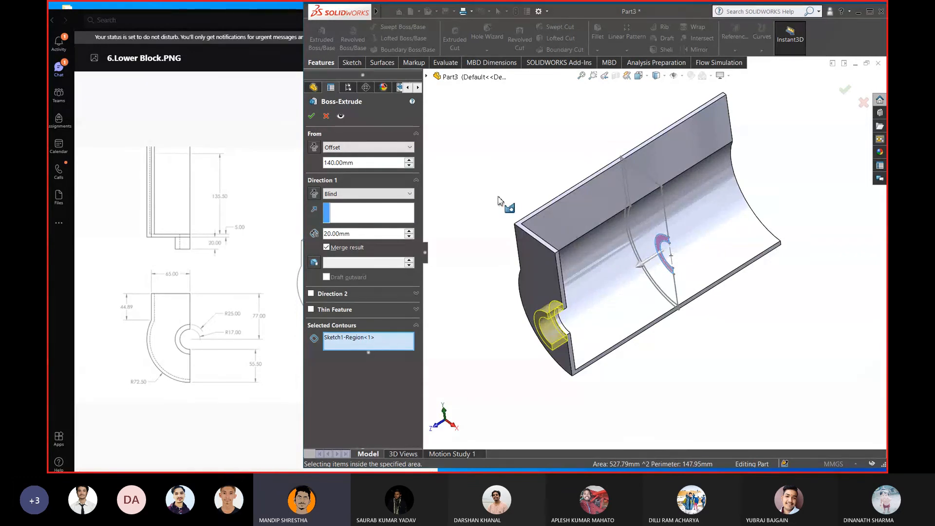
{"action": "left_click", "coordinate": [327, 116]}
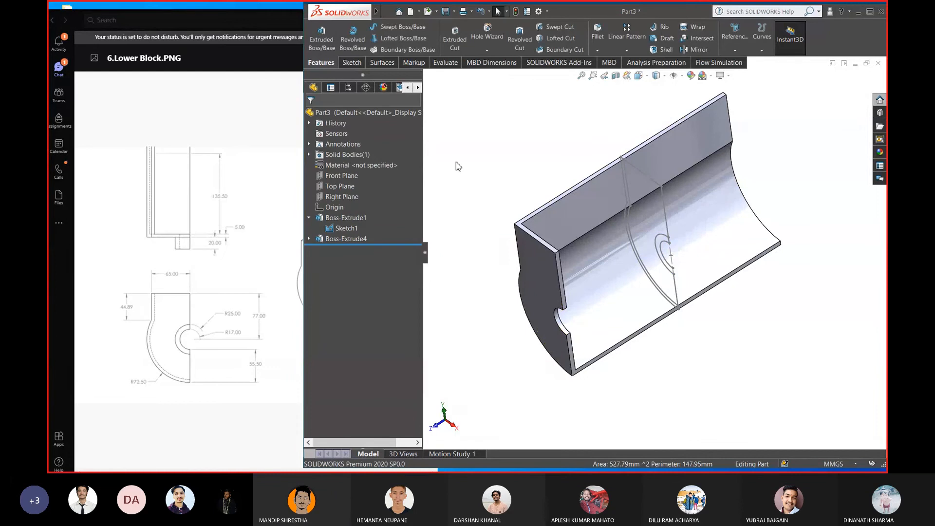
Begin a boss extrusion from the original sketch, replacing its selected contour with the half-ring region between the R17 and R25 arcs
{"action": "middle_click_drag", "start_coordinate": [695, 270], "coordinate": [685, 249]}
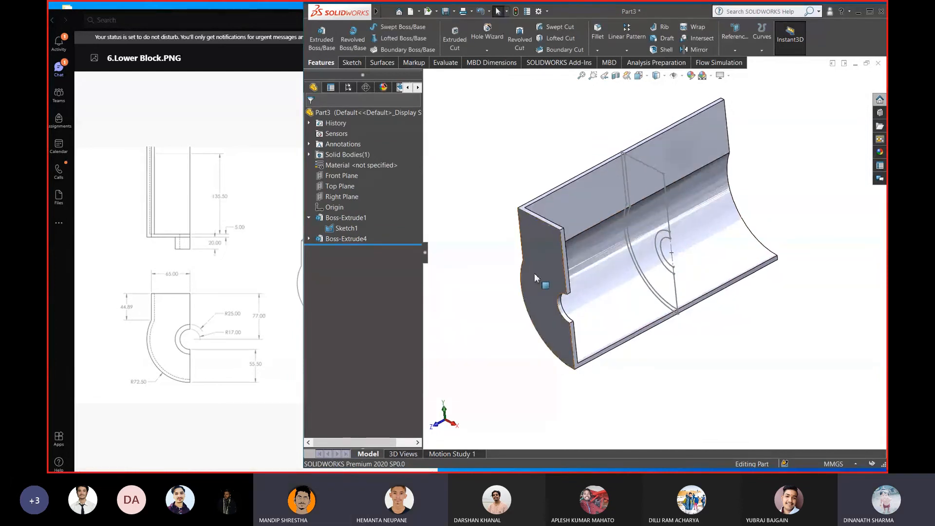
{"action": "left_click", "coordinate": [539, 265]}
{"action": "left_click", "coordinate": [499, 197]}
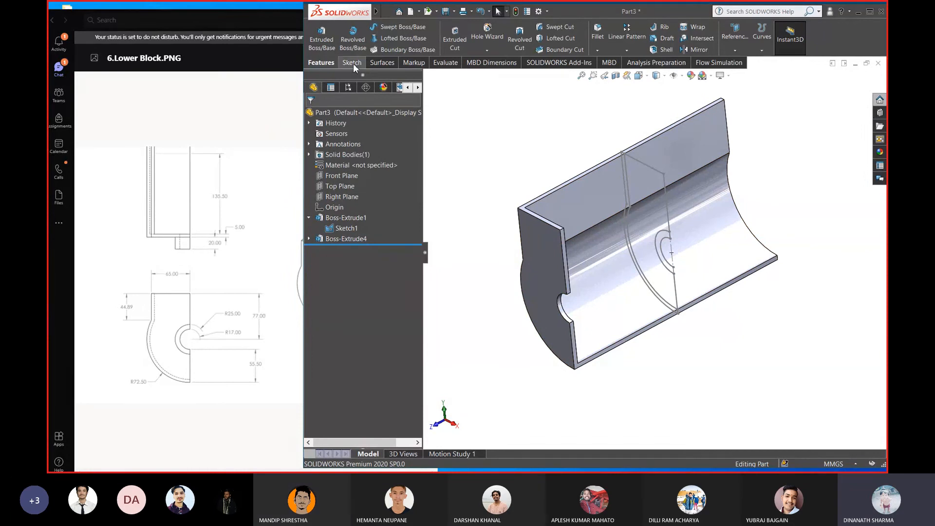
{"action": "left_click", "coordinate": [316, 43]}
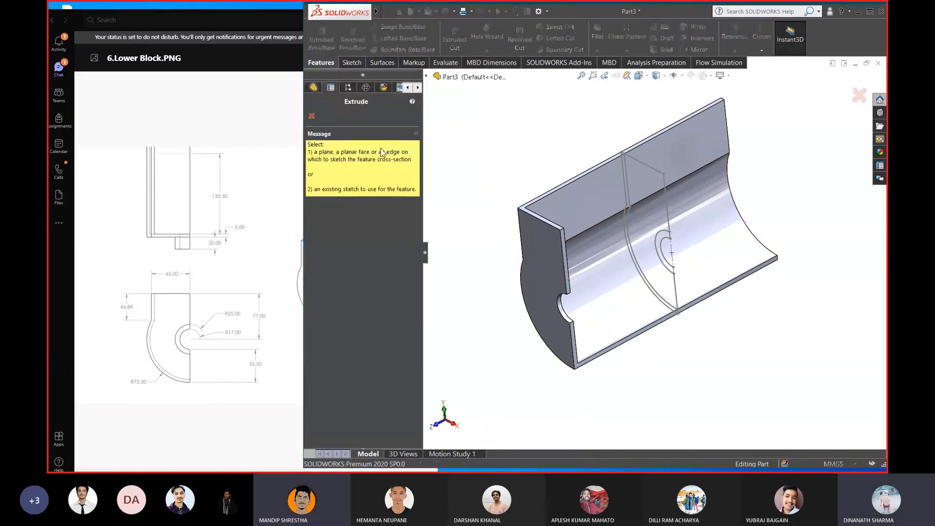
{"action": "left_click", "coordinate": [656, 251]}
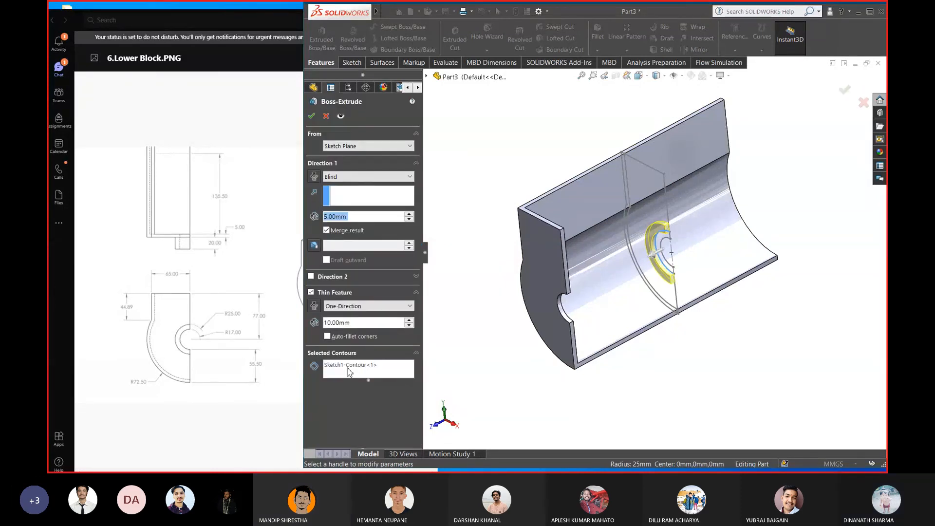
{"action": "left_click", "coordinate": [349, 372]}
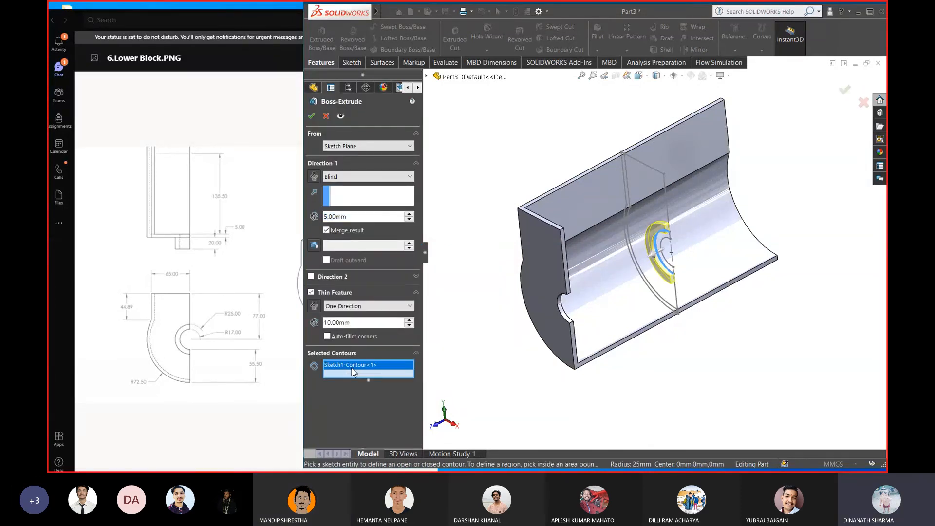
{"action": "key", "text": "Delete"}
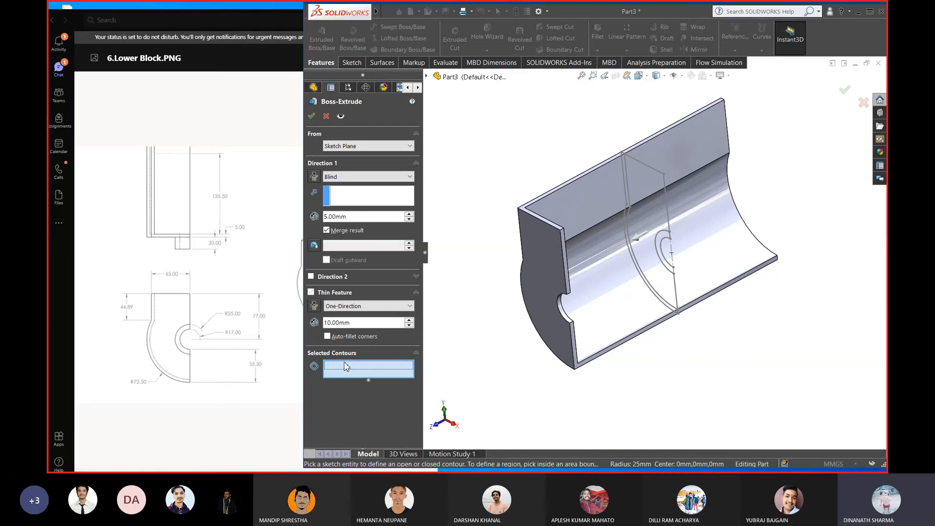
{"action": "left_click", "coordinate": [661, 246]}
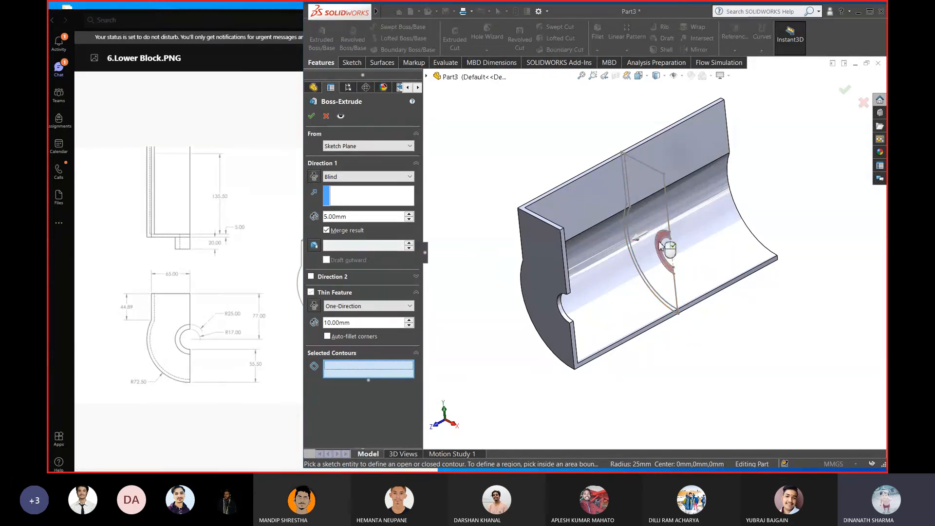
{"action": "left_click", "coordinate": [660, 246]}
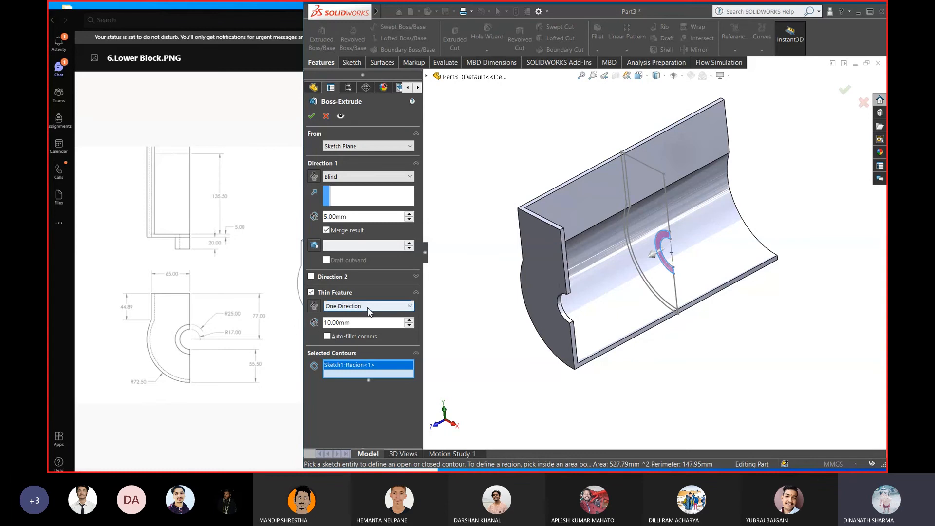
Set the half-ring extrusion to start at a 140 mm offset from the sketch plane
{"action": "left_click", "coordinate": [349, 149]}
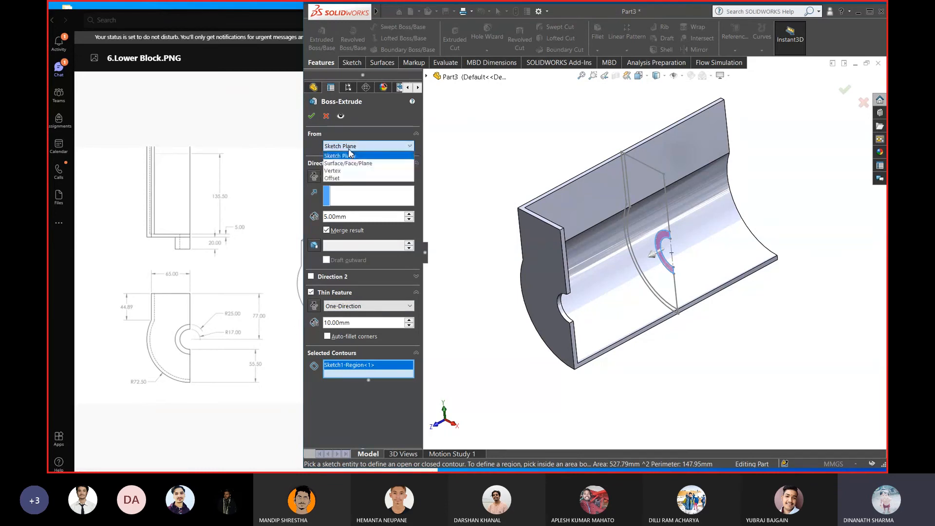
{"action": "left_click", "coordinate": [359, 178]}
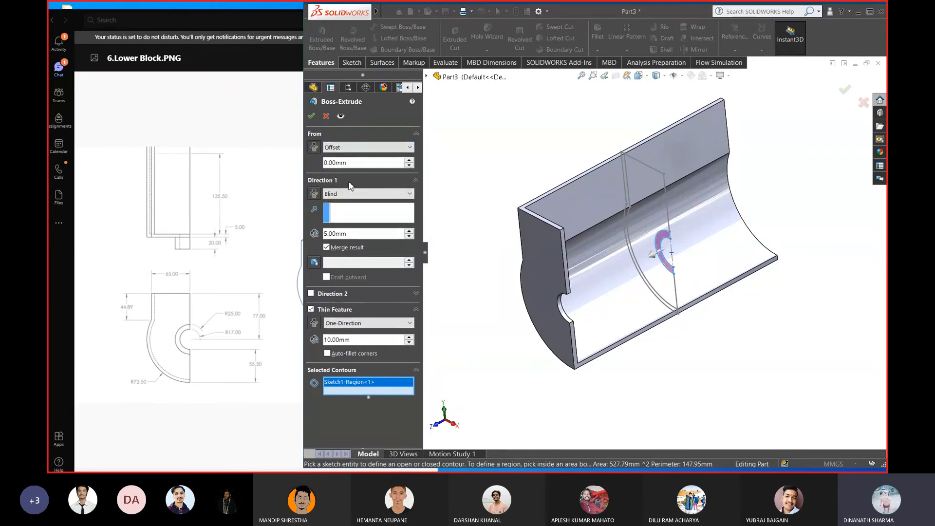
{"action": "left_click", "coordinate": [289, 166]}
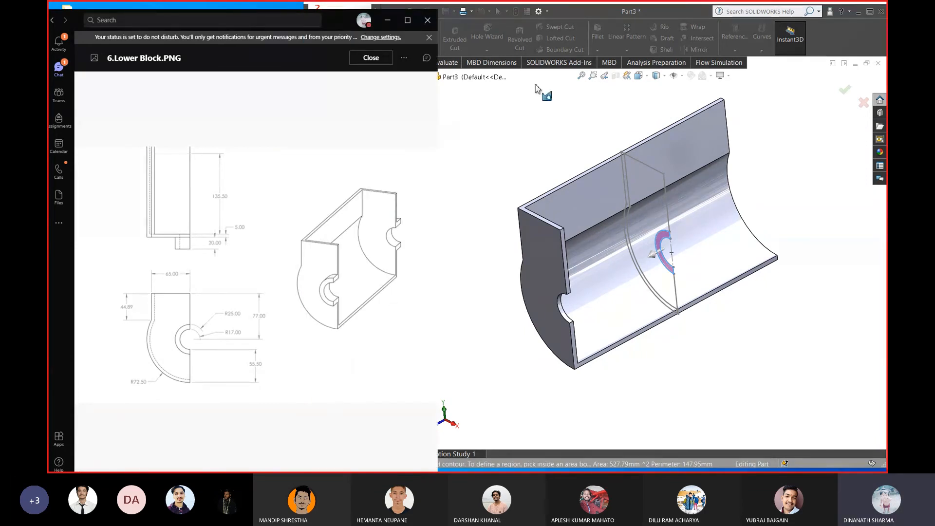
{"action": "left_click", "coordinate": [570, 14]}
{"action": "double_click", "coordinate": [354, 165]}
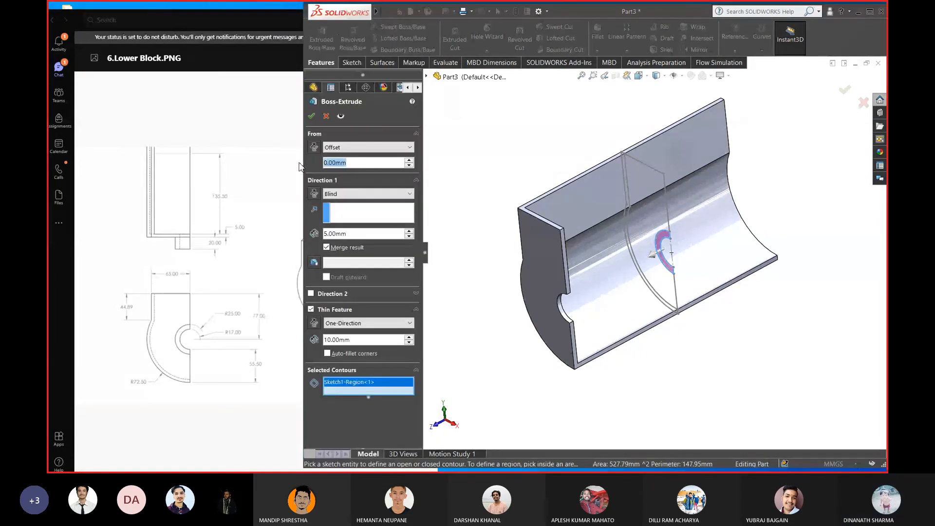
{"action": "type", "text": "140"}
{"action": "key", "text": "Return"}
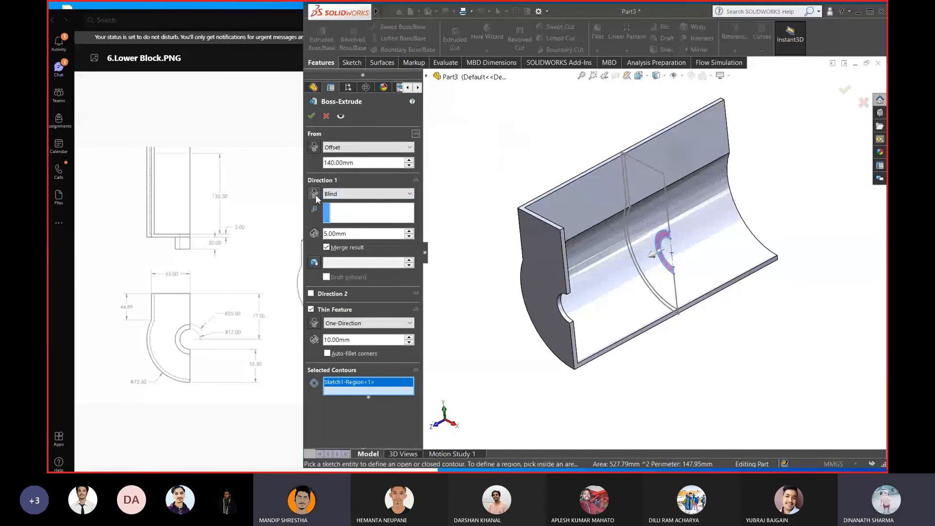
Turn off the thin feature and extrude the half-ring region as a blind boss 20 mm deep
{"action": "left_click", "coordinate": [311, 310]}
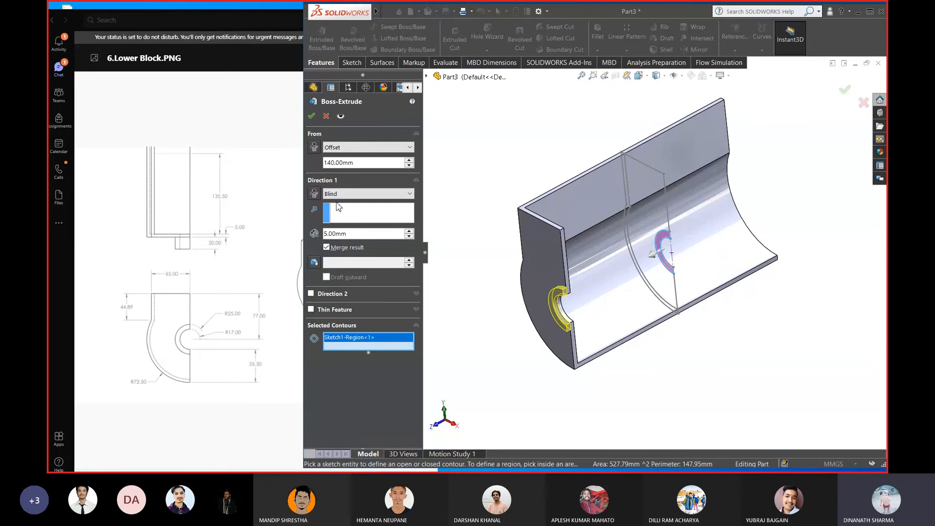
{"action": "left_click", "coordinate": [364, 234]}
{"action": "type", "text": "20"}
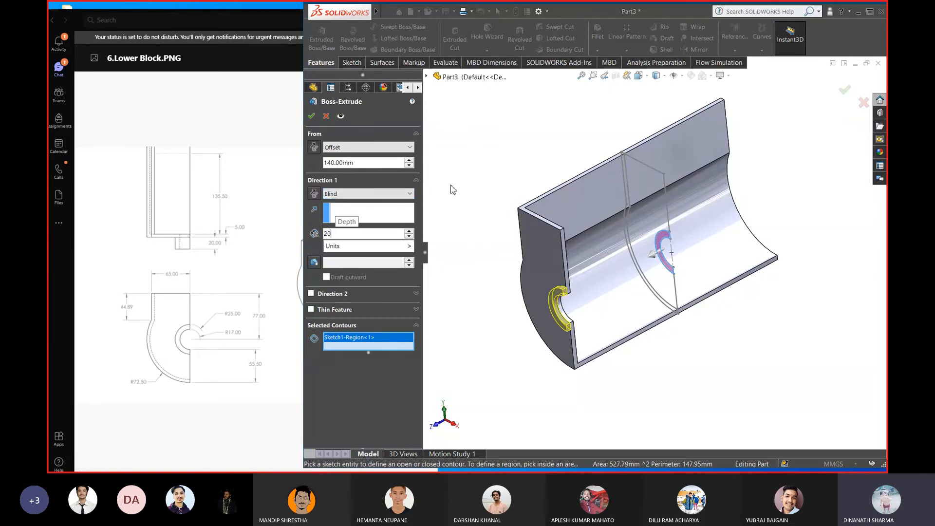
{"action": "key", "text": "Return"}
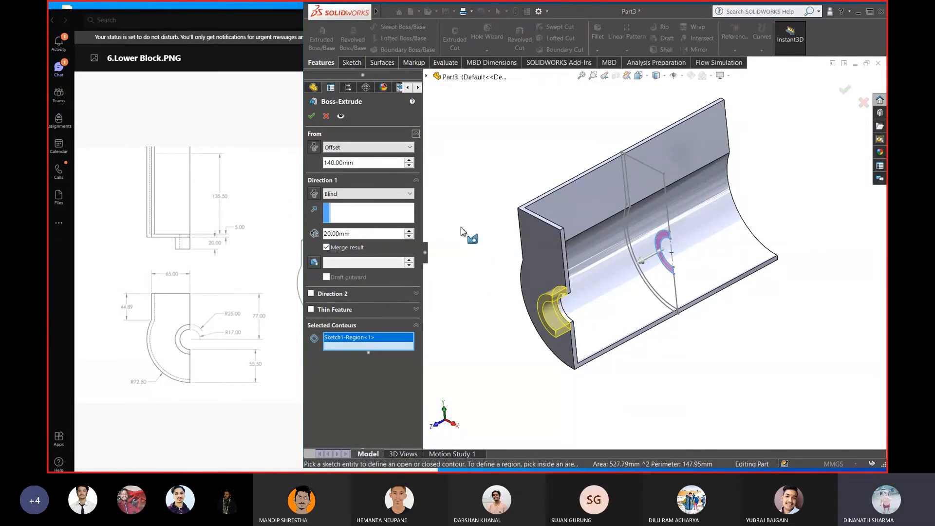
{"action": "left_click", "coordinate": [312, 118]}
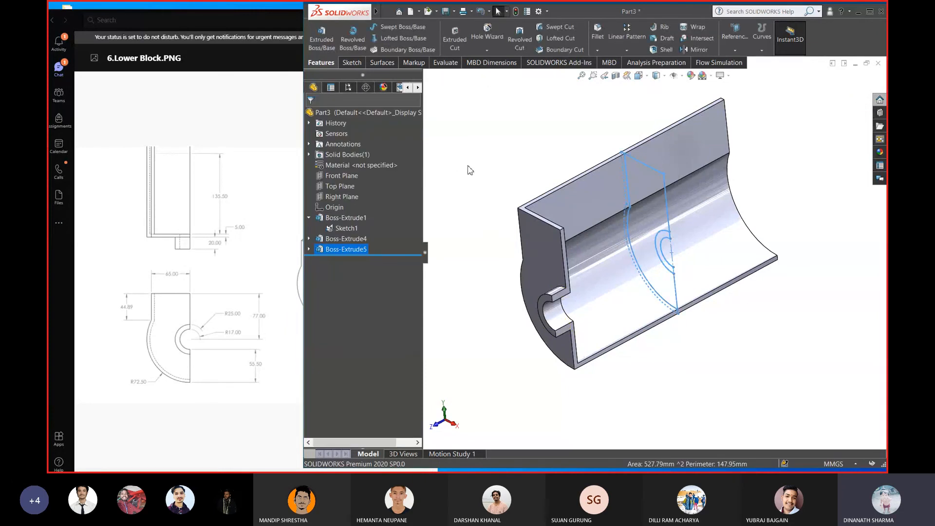
Mirror the 5 mm end wall extrusion about the Front Plane to the opposite end of the block
{"action": "left_click", "coordinate": [539, 152]}
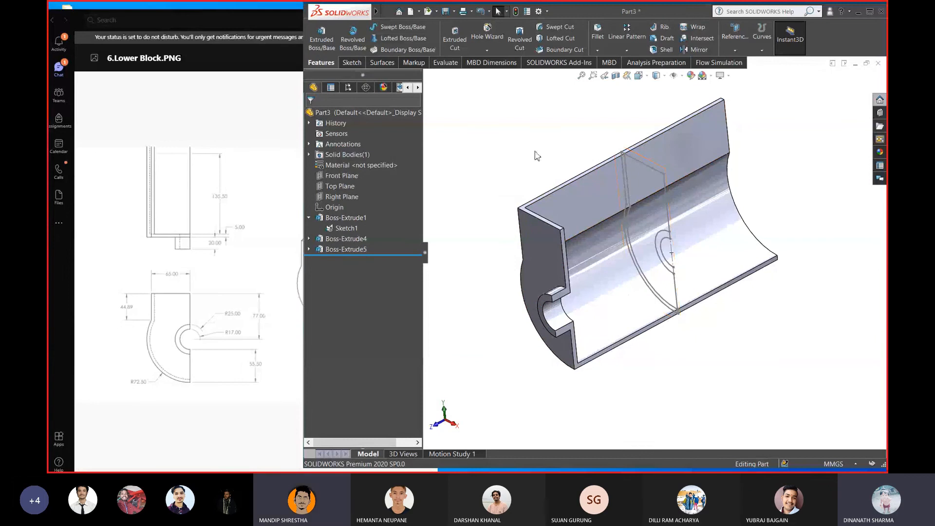
{"action": "left_click", "coordinate": [626, 51]}
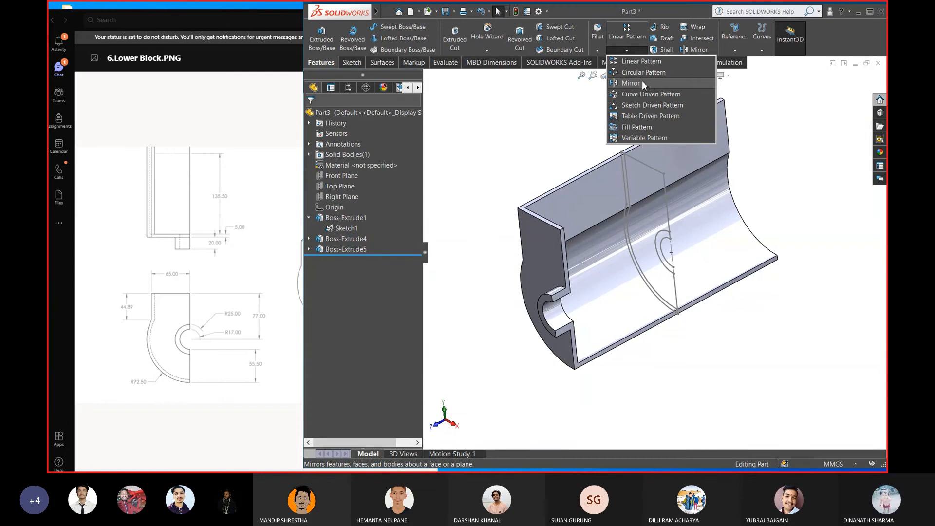
{"action": "left_click", "coordinate": [655, 83]}
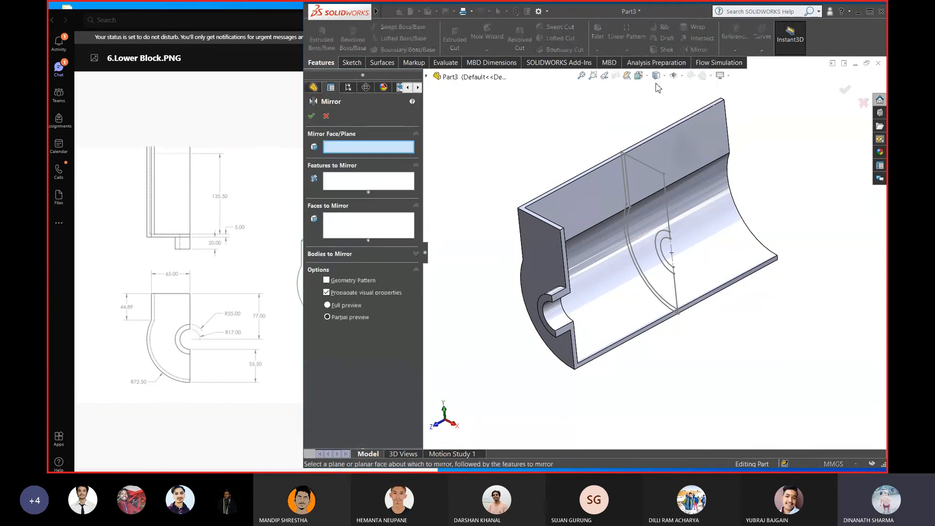
{"action": "left_click", "coordinate": [427, 76]}
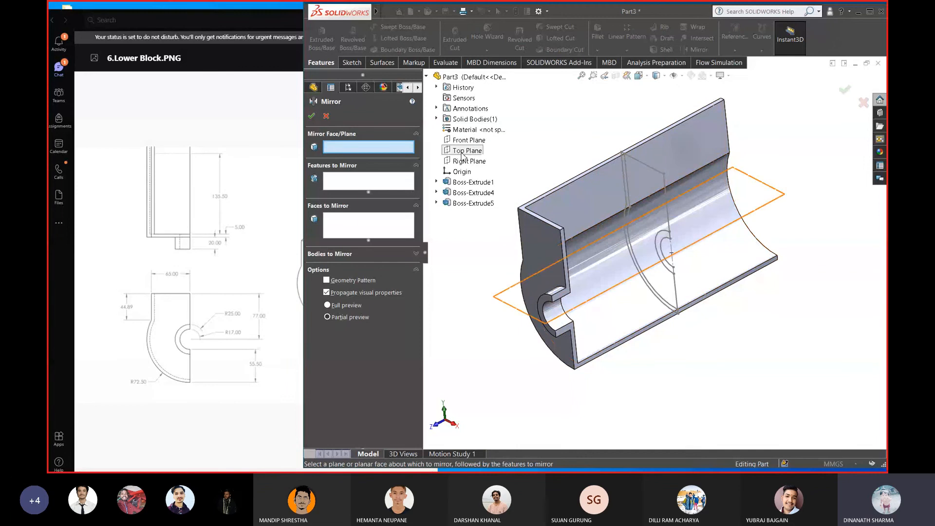
{"action": "left_click", "coordinate": [465, 141]}
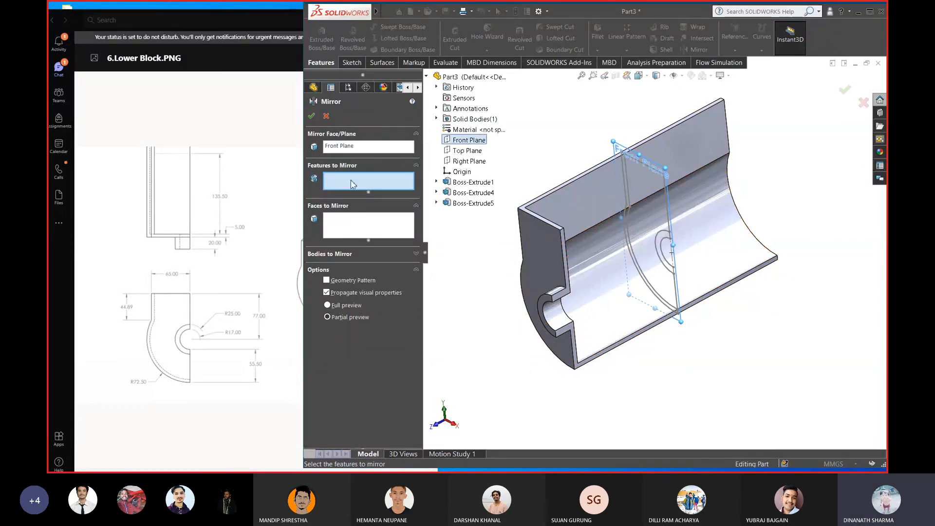
{"action": "left_click", "coordinate": [572, 281]}
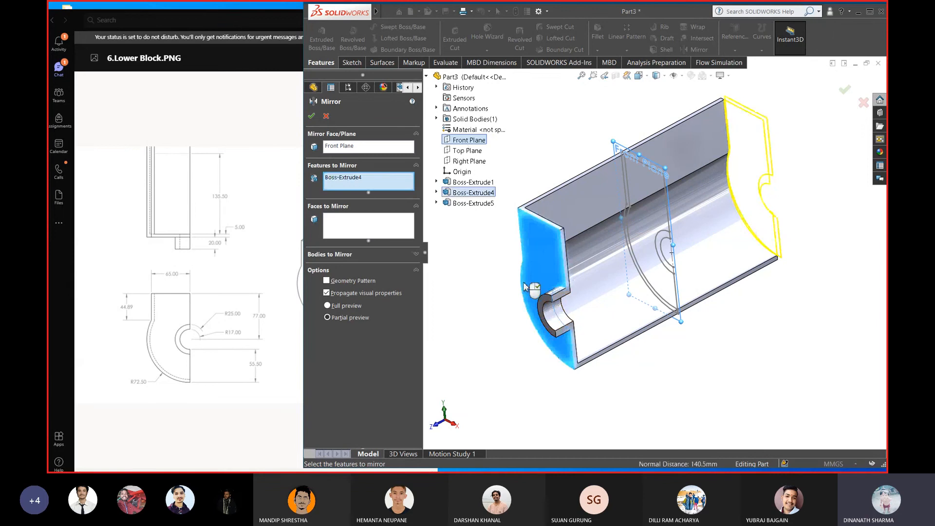
{"action": "left_click", "coordinate": [311, 117]}
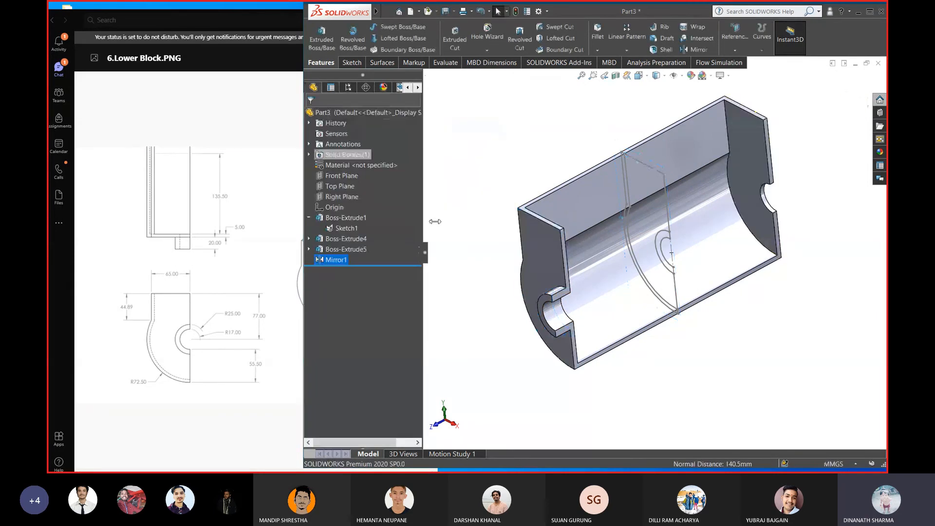
Edit the mirror feature to include the half-ring boss extrusion along with the end wall
{"action": "right_click", "coordinate": [333, 263]}
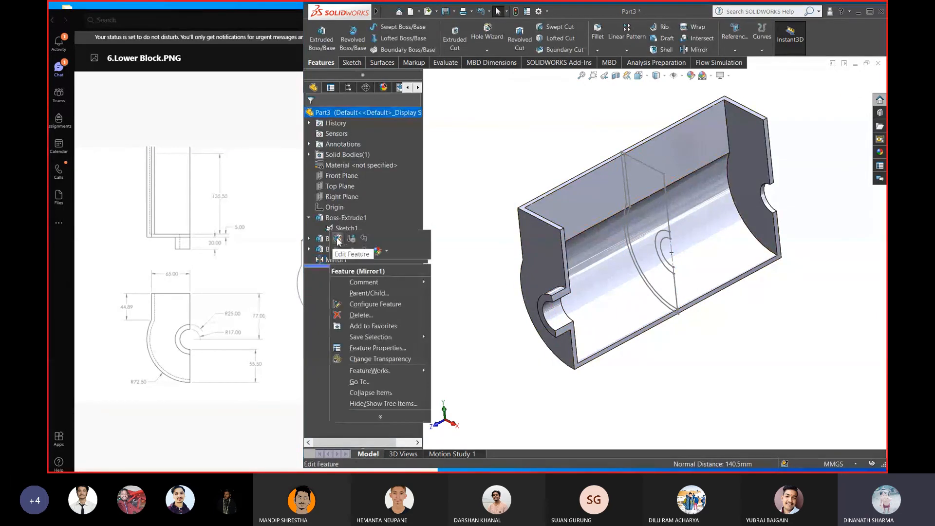
{"action": "left_click", "coordinate": [337, 244]}
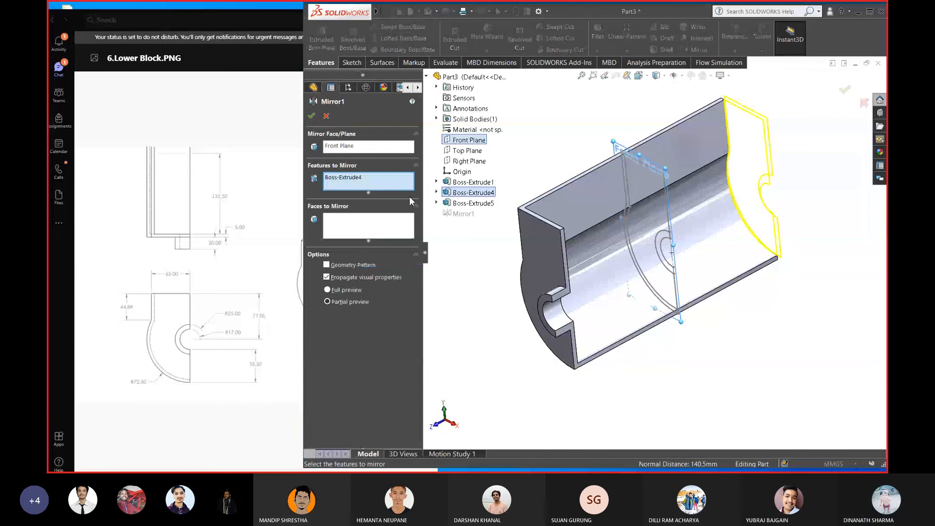
{"action": "left_click", "coordinate": [545, 317]}
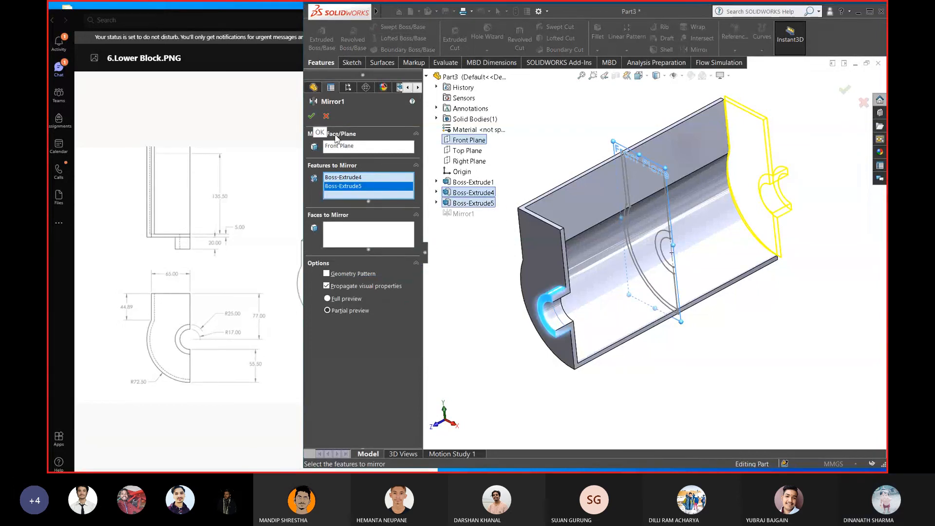
{"action": "left_click", "coordinate": [311, 116]}
{"action": "left_click", "coordinate": [588, 152]}
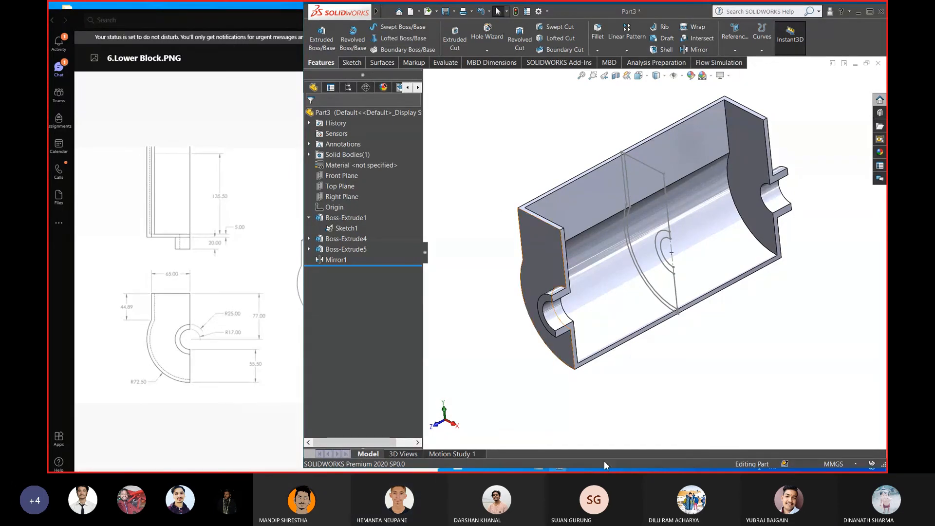
Switch to the Teams meeting window, look through its participant list and return to the SOLIDWORKS model
{"action": "key", "text": "super+Tab"}
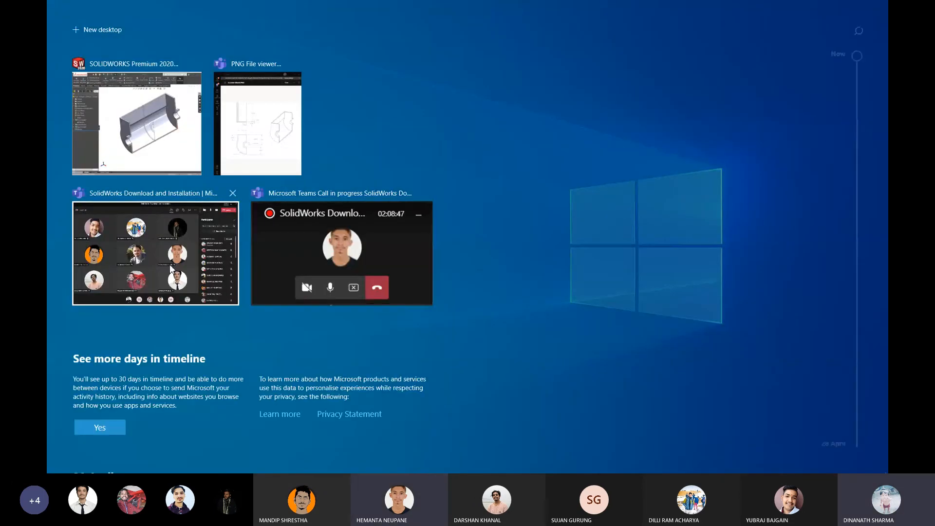
{"action": "left_click", "coordinate": [172, 268]}
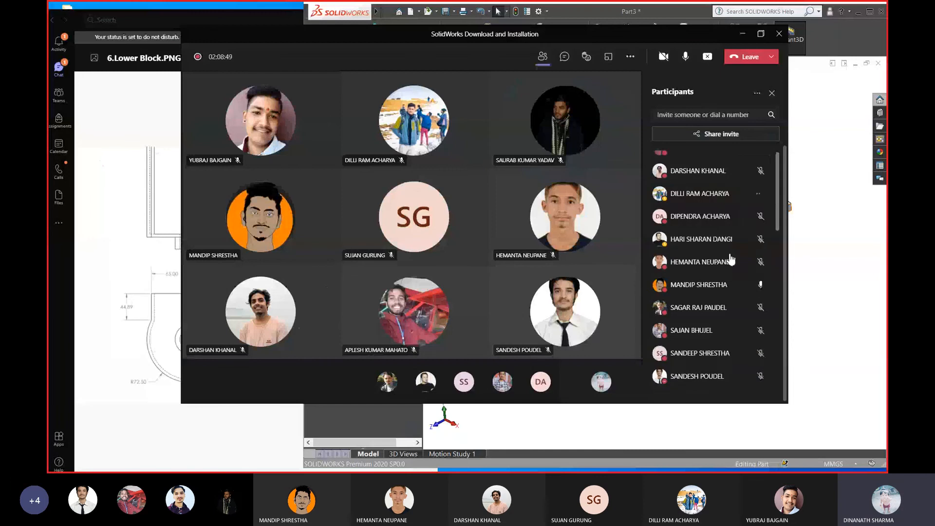
{"action": "scroll", "coordinate": [731, 260], "scroll_direction": "down", "scroll_amount": 10}
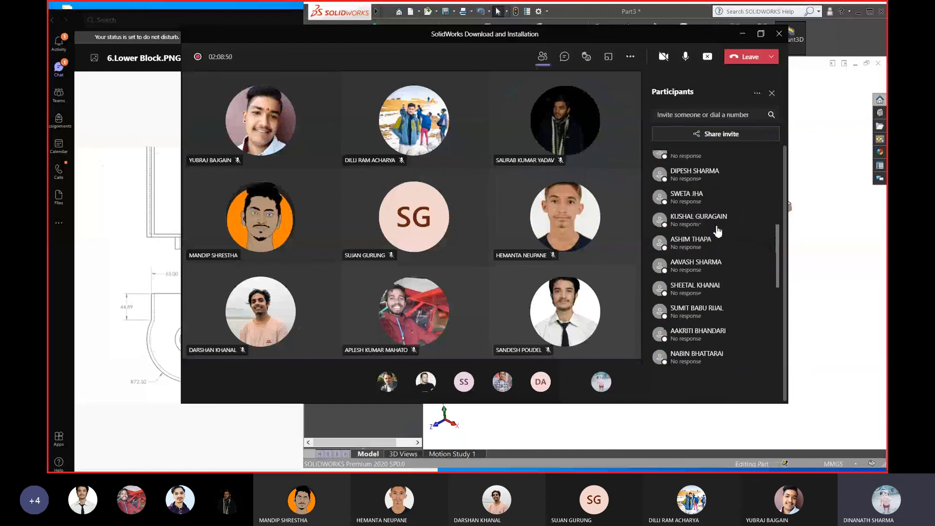
{"action": "left_click", "coordinate": [749, 36]}
{"action": "middle_click_drag", "start_coordinate": [557, 161], "coordinate": [559, 189]}
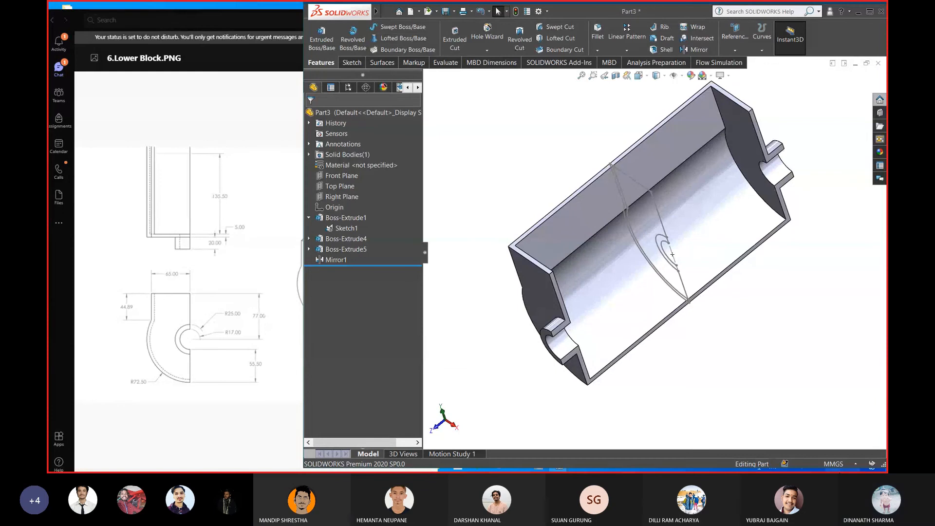
{"action": "key", "text": "super+Tab"}
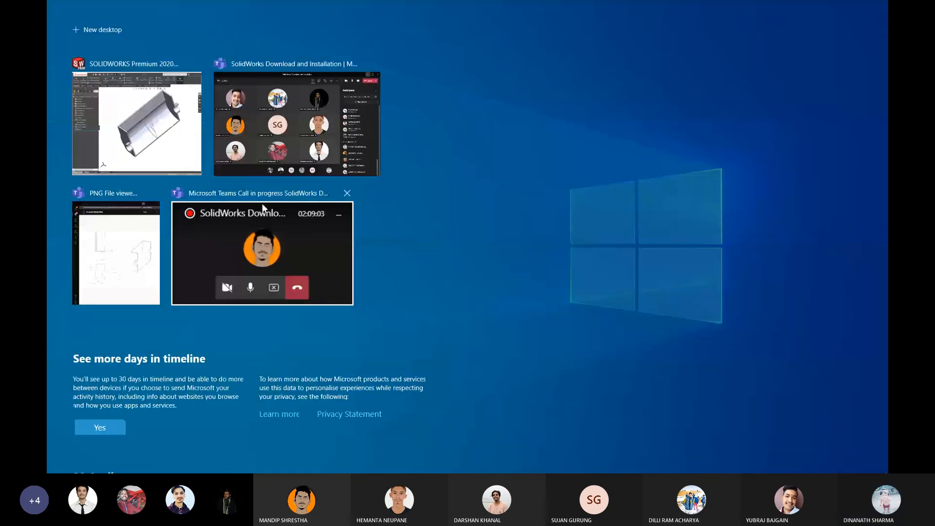
{"action": "left_click", "coordinate": [265, 124]}
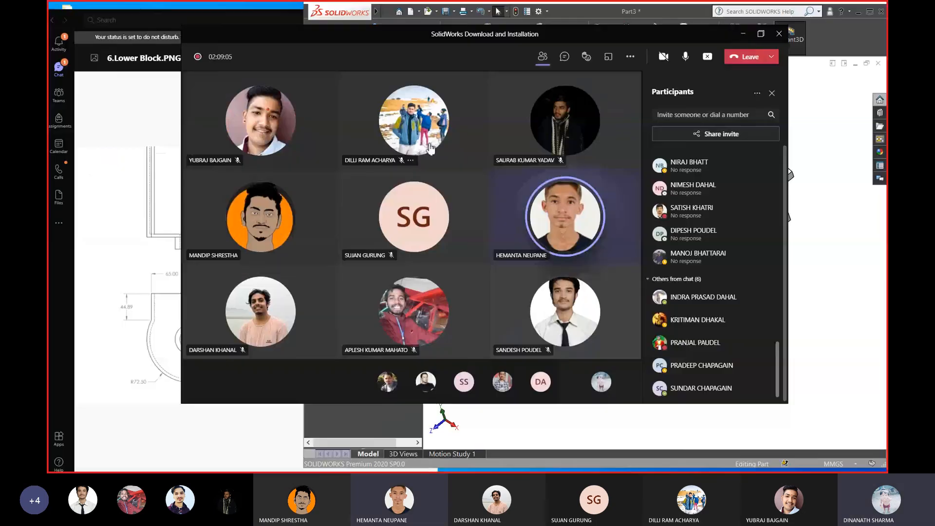
{"action": "key", "text": "super"}
{"action": "left_click", "coordinate": [448, 37]}
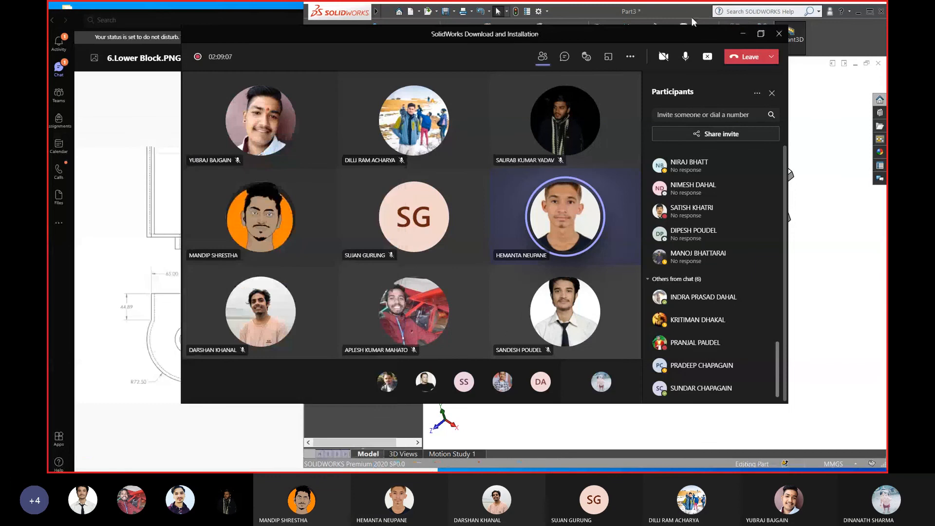
{"action": "left_click", "coordinate": [745, 35]}
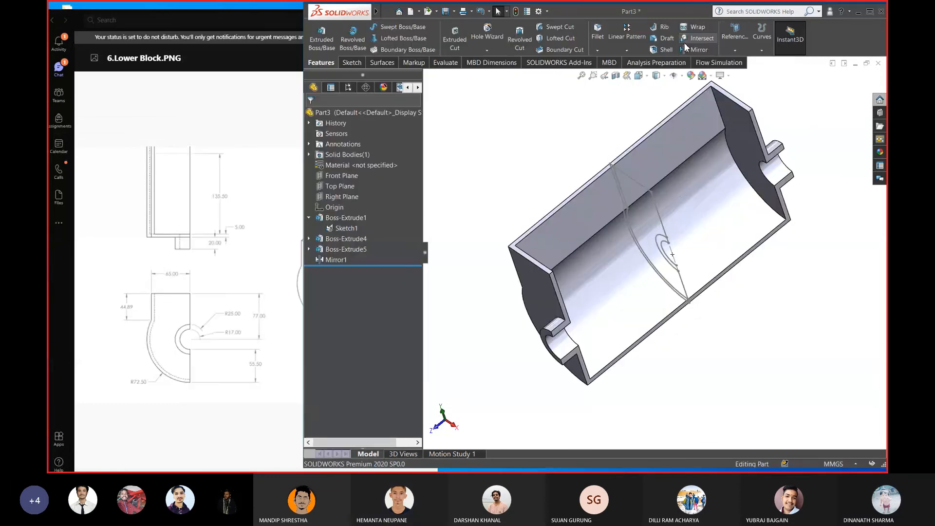
Examine the half-ring boss and the end wall from several angles, inside and outside the block
{"action": "scroll", "coordinate": [601, 211], "scroll_direction": "up", "scroll_amount": 2}
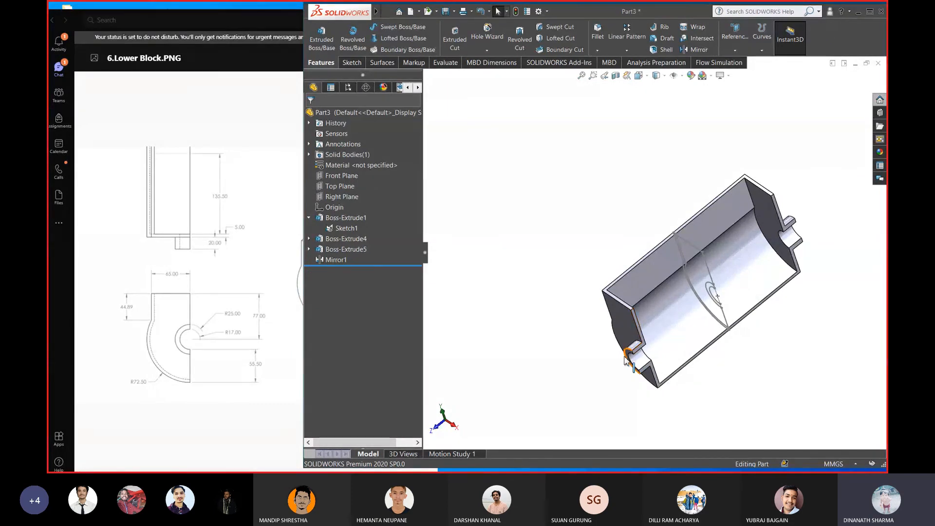
{"action": "scroll", "coordinate": [632, 358], "scroll_direction": "down", "scroll_amount": 4}
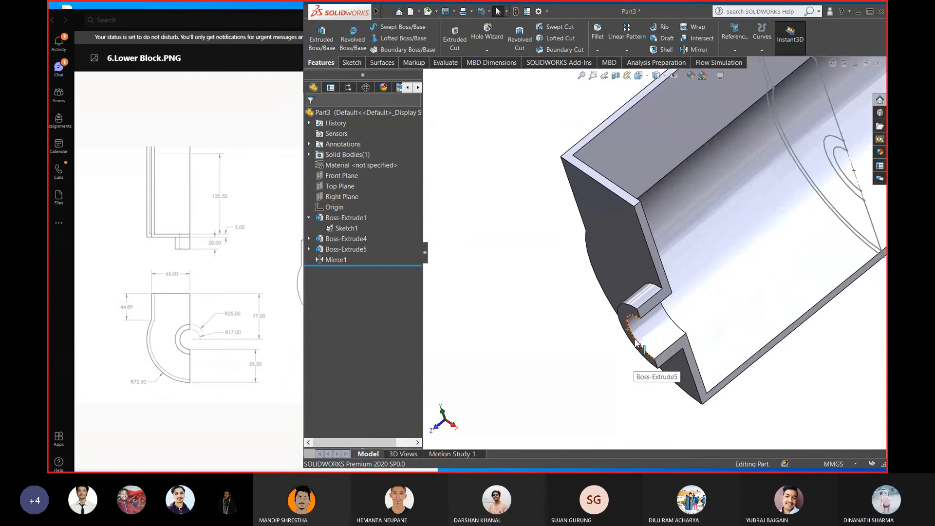
{"action": "left_click", "coordinate": [628, 322]}
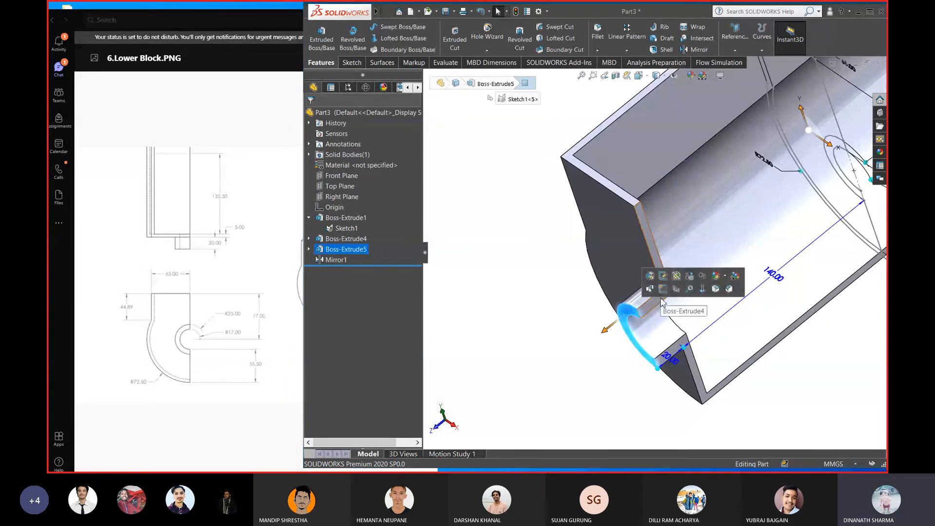
{"action": "left_click", "coordinate": [646, 268]}
{"action": "left_click", "coordinate": [663, 290]}
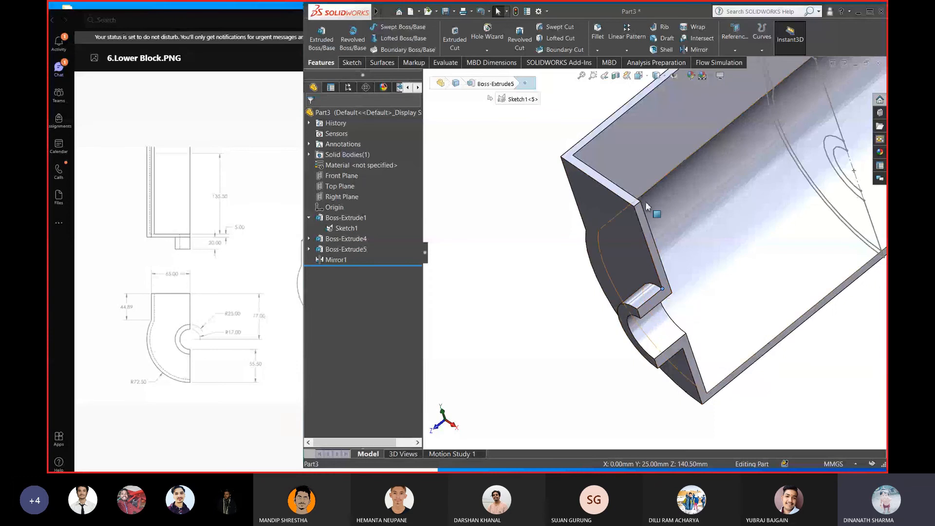
{"action": "middle_click_drag", "start_coordinate": [645, 227], "coordinate": [602, 293]}
{"action": "left_click", "coordinate": [602, 294]}
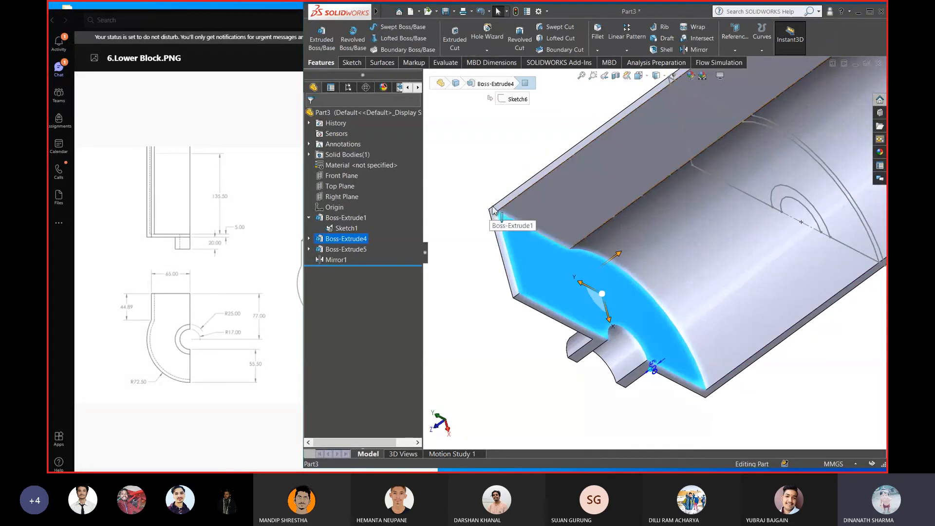
{"action": "middle_click_drag", "start_coordinate": [496, 211], "coordinate": [585, 170]}
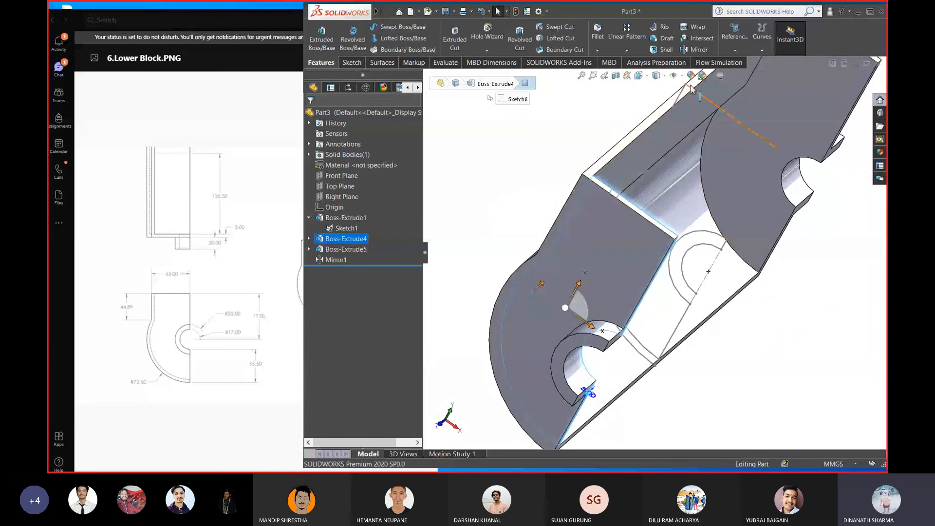
{"action": "scroll", "coordinate": [694, 213], "scroll_direction": "down", "scroll_amount": 5}
{"action": "middle_click_drag", "start_coordinate": [694, 213], "coordinate": [516, 241]}
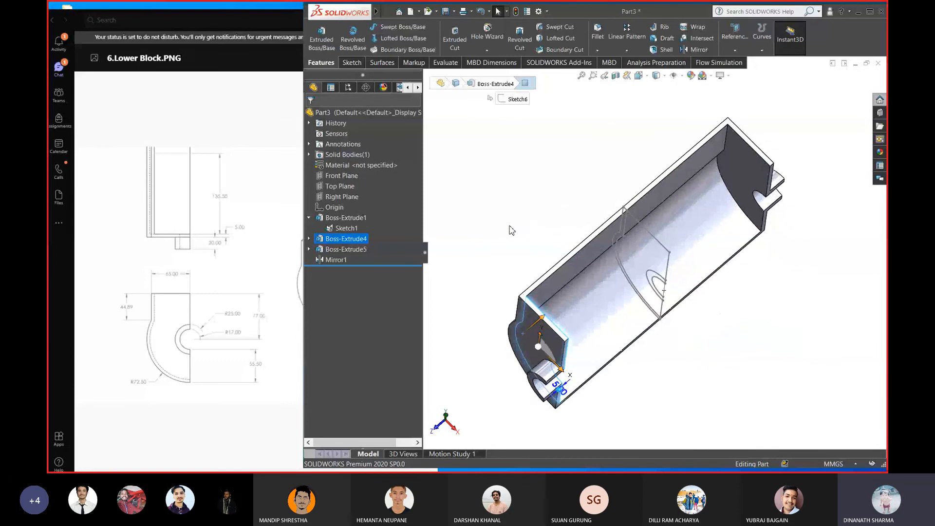
{"action": "middle_click_drag", "start_coordinate": [606, 255], "coordinate": [633, 228]}
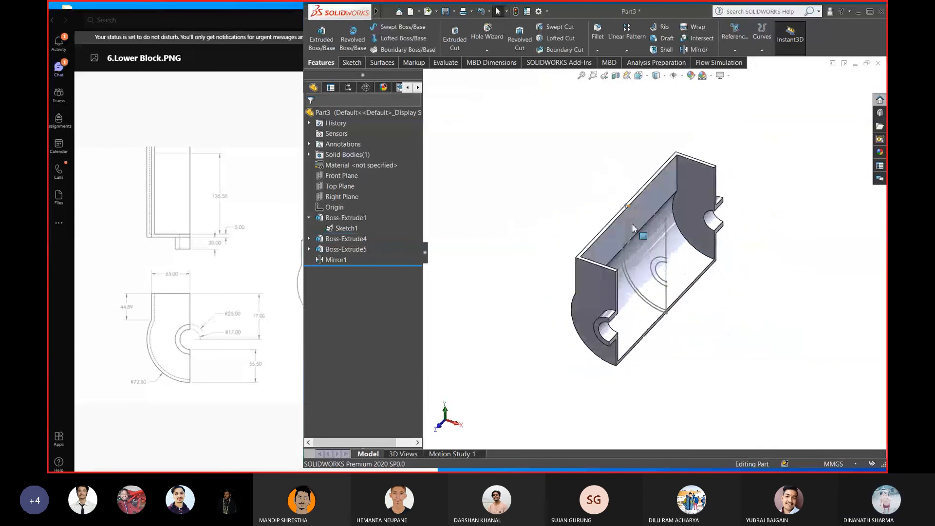
Hide the original profile sketch under the first boss extrusion
{"action": "left_click", "coordinate": [345, 228]}
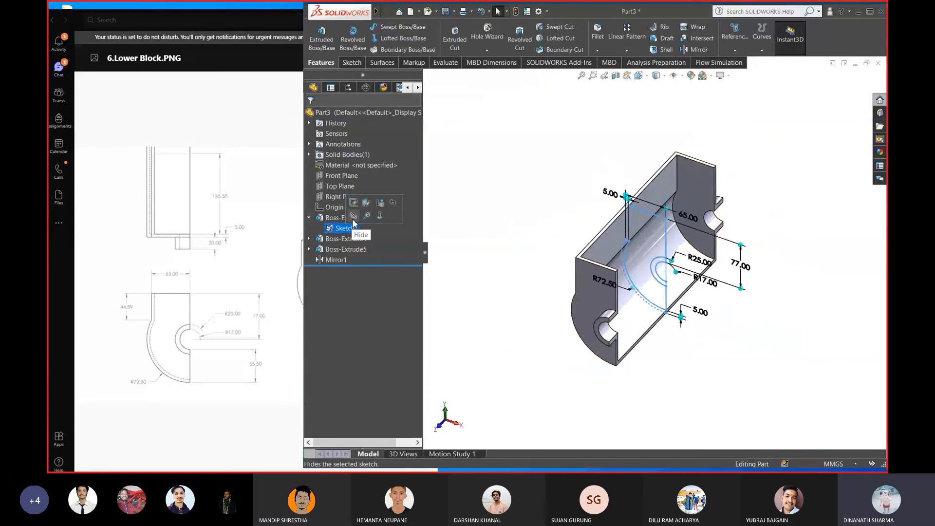
{"action": "left_click", "coordinate": [353, 216]}
{"action": "mouse_move", "coordinate": [538, 192]}
{"action": "middle_mouse_down"}
{"action": "mouse_move", "coordinate": [559, 255]}
{"action": "mouse_move", "coordinate": [600, 269]}
{"action": "mouse_move", "coordinate": [672, 234]}
{"action": "mouse_move", "coordinate": [573, 203]}
{"action": "middle_mouse_up"}
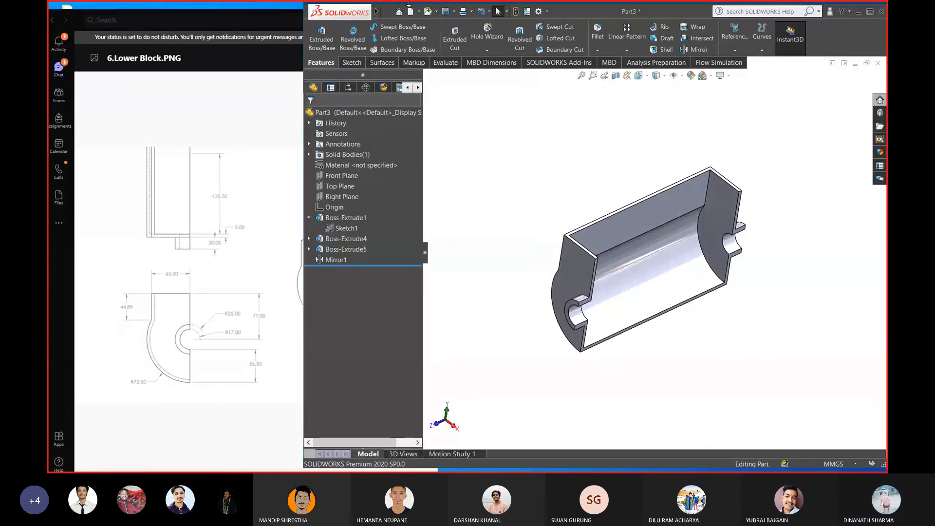
In Teams, close the Lower Block drawing, view 4. Crankshaft.PNG from the shared files, and minimise the window
{"action": "left_click", "coordinate": [277, 23]}
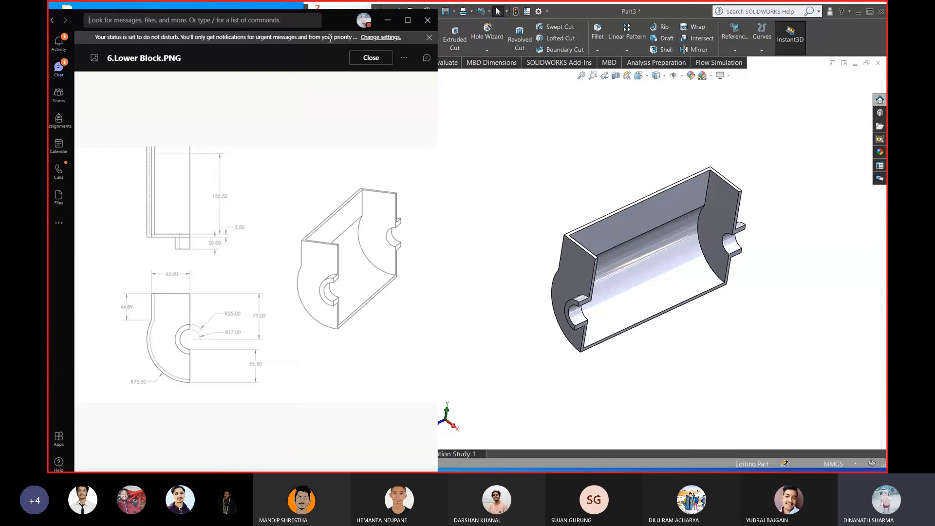
{"action": "left_click", "coordinate": [371, 56]}
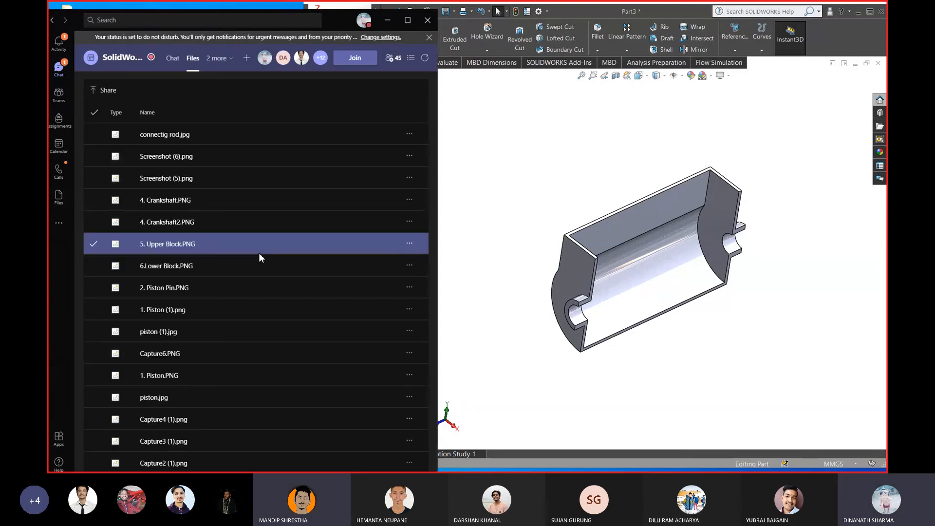
{"action": "scroll", "coordinate": [171, 273], "scroll_direction": "down", "scroll_amount": 1}
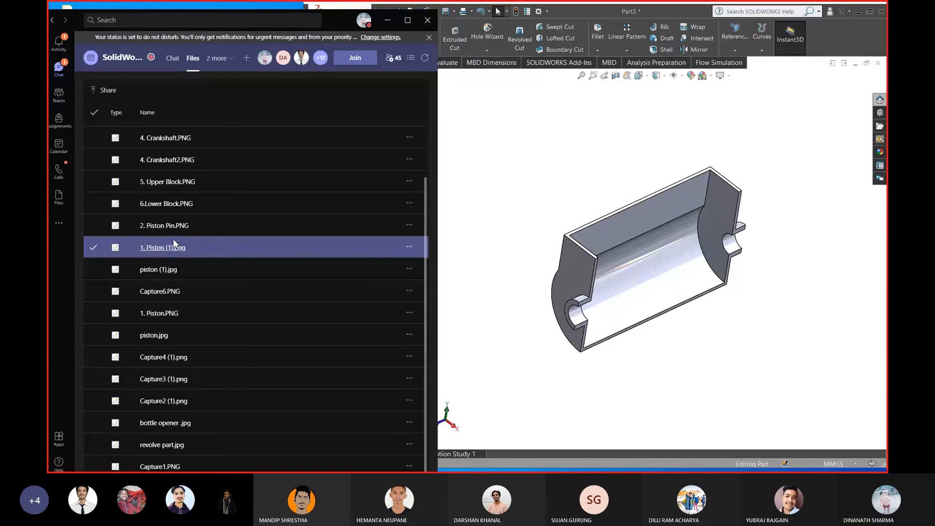
{"action": "left_click", "coordinate": [165, 142]}
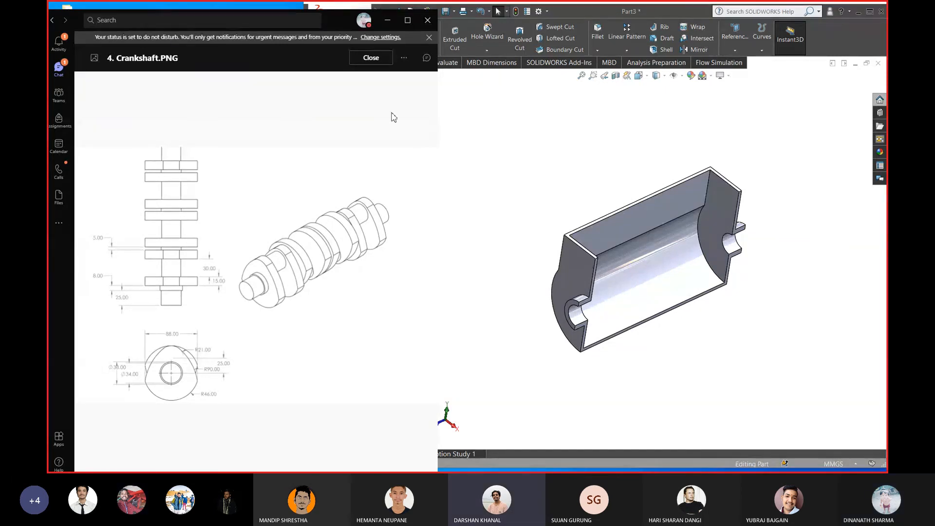
{"action": "left_click", "coordinate": [387, 20]}
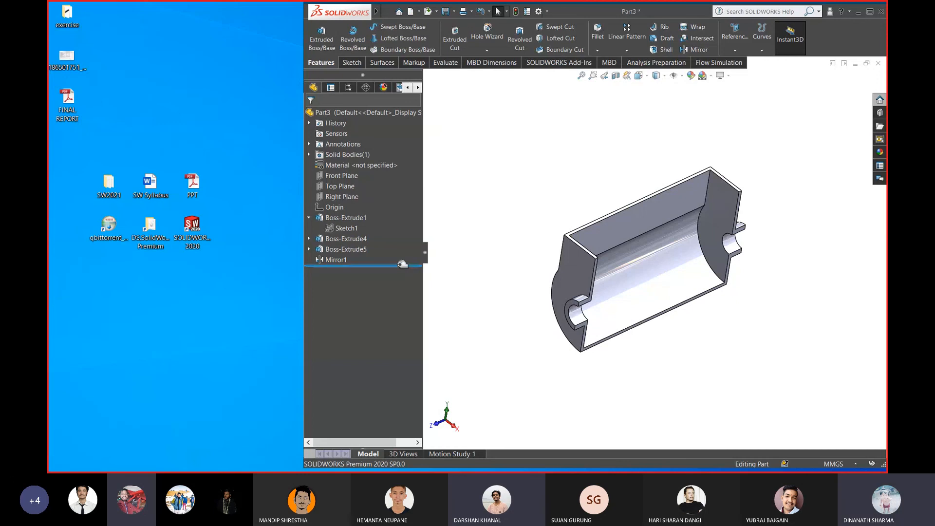
Roll the model back to just before the mirror feature
{"action": "left_click_drag", "start_coordinate": [402, 264], "coordinate": [403, 255]}
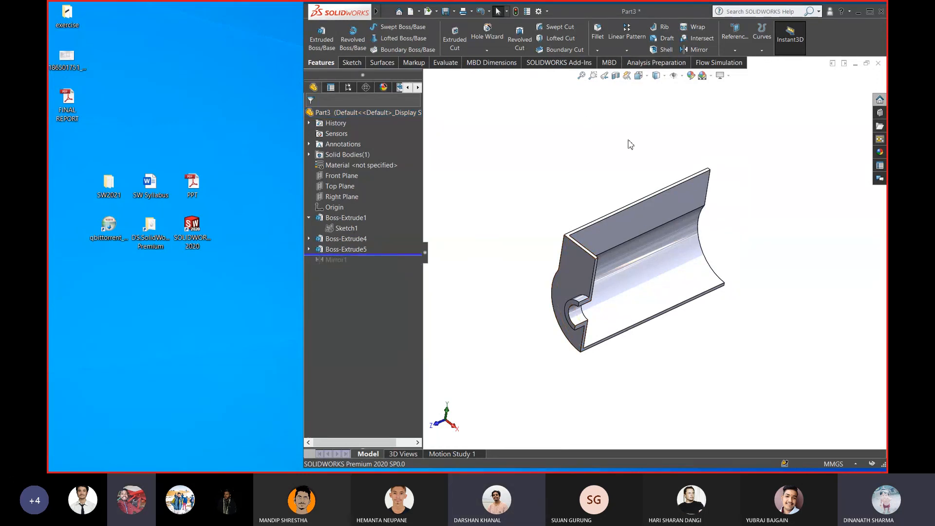
{"action": "middle_click_drag", "start_coordinate": [629, 146], "coordinate": [619, 223]}
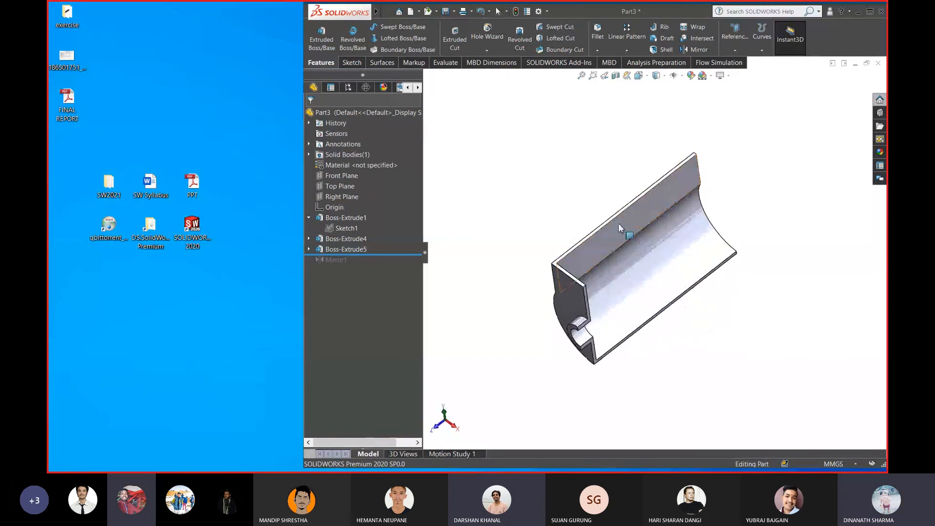
{"action": "left_click", "coordinate": [699, 50]}
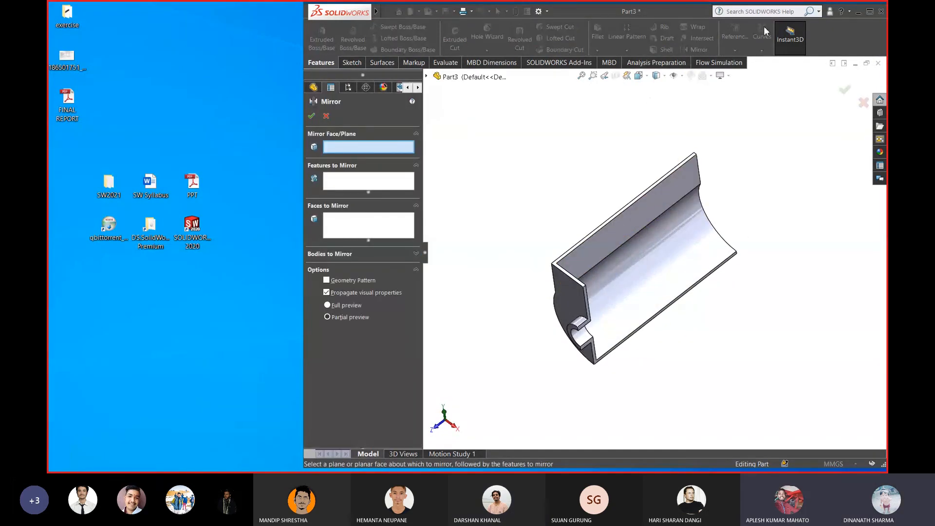
{"action": "left_click", "coordinate": [870, 11]}
{"action": "middle_click_drag", "start_coordinate": [483, 225], "coordinate": [443, 303]}
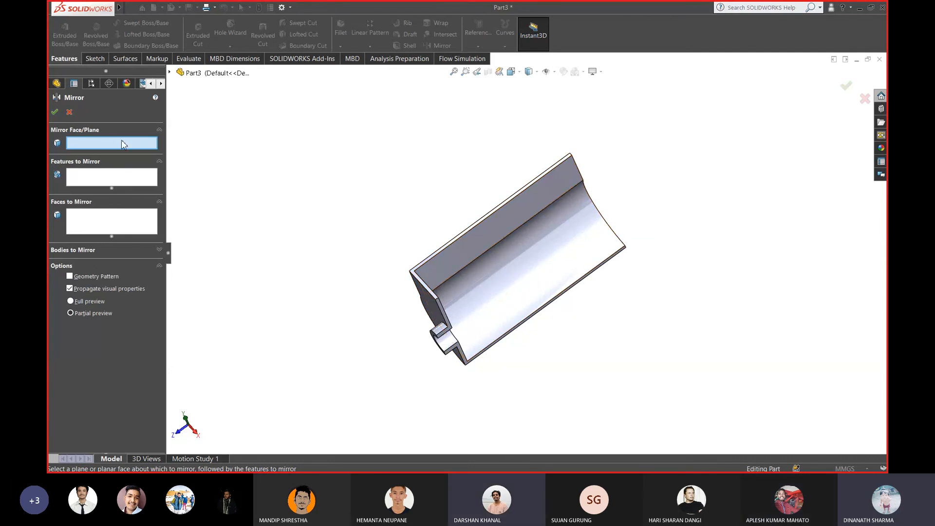
{"action": "middle_click_drag", "start_coordinate": [301, 193], "coordinate": [225, 168]}
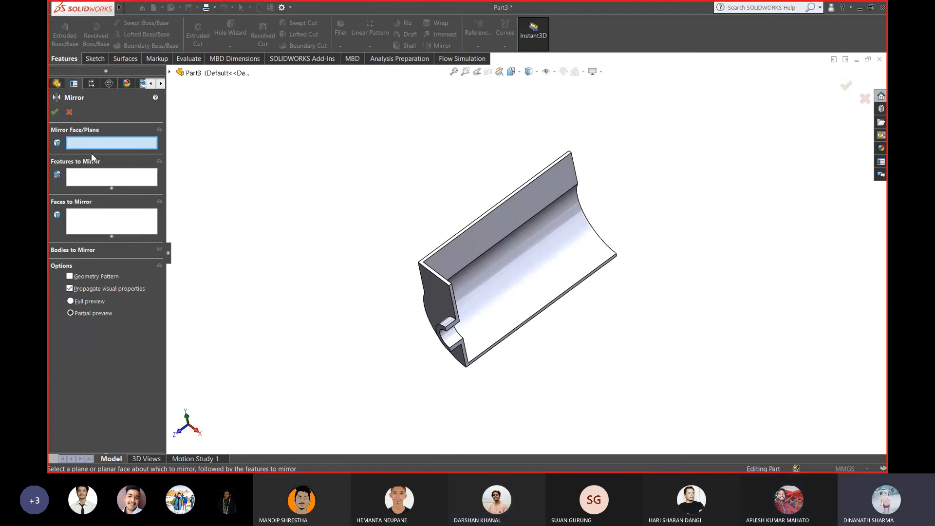
{"action": "left_click", "coordinate": [170, 72]}
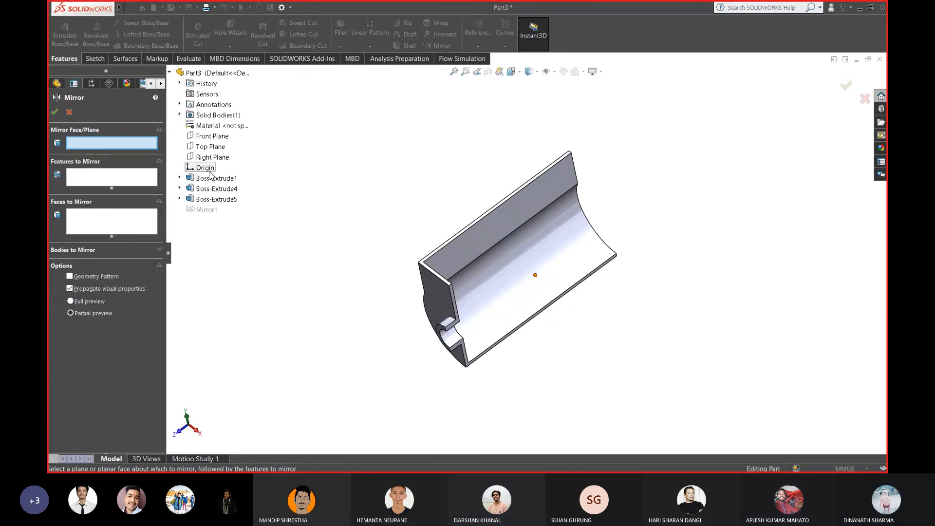
{"action": "left_click", "coordinate": [214, 138]}
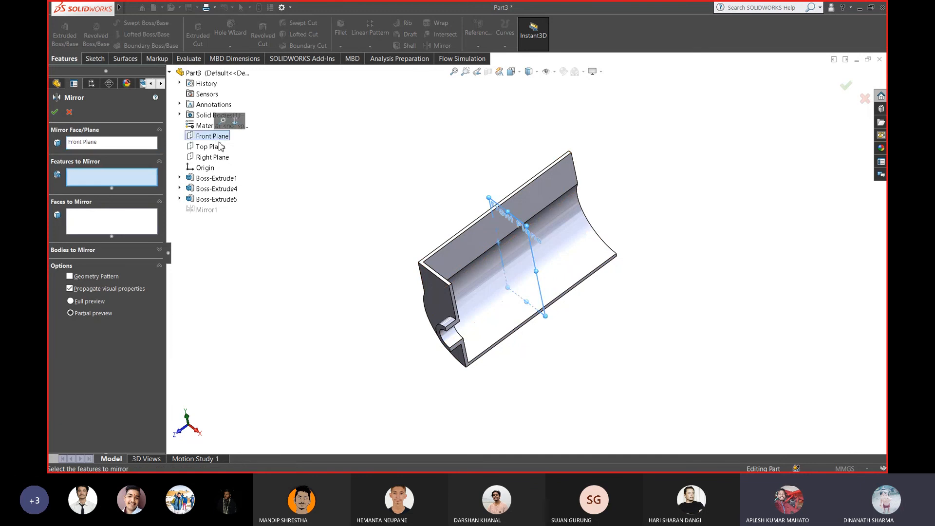
{"action": "mouse_move", "coordinate": [361, 177]}
{"action": "middle_mouse_down"}
{"action": "mouse_move", "coordinate": [368, 180]}
{"action": "mouse_move", "coordinate": [355, 219]}
{"action": "mouse_move", "coordinate": [392, 182]}
{"action": "mouse_move", "coordinate": [324, 194]}
{"action": "mouse_move", "coordinate": [376, 182]}
{"action": "middle_mouse_up"}
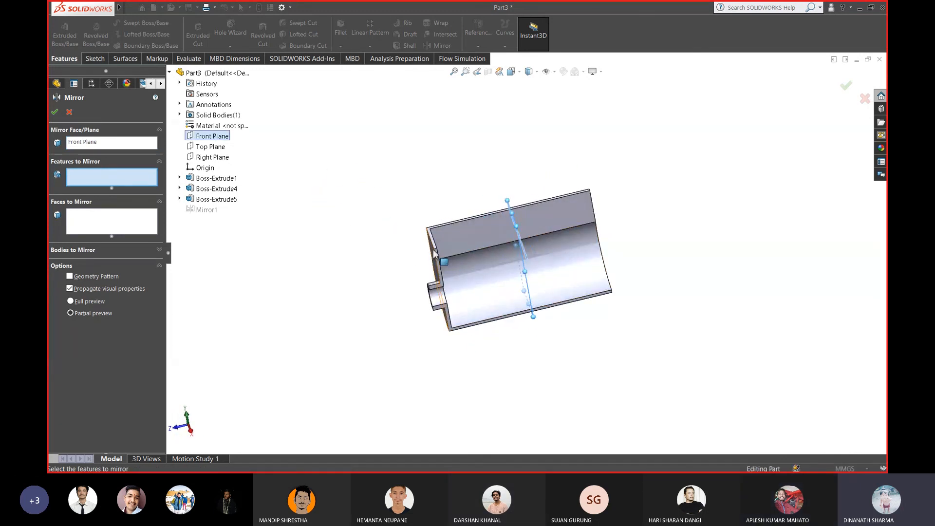
{"action": "middle_click_drag", "start_coordinate": [442, 270], "coordinate": [414, 263]}
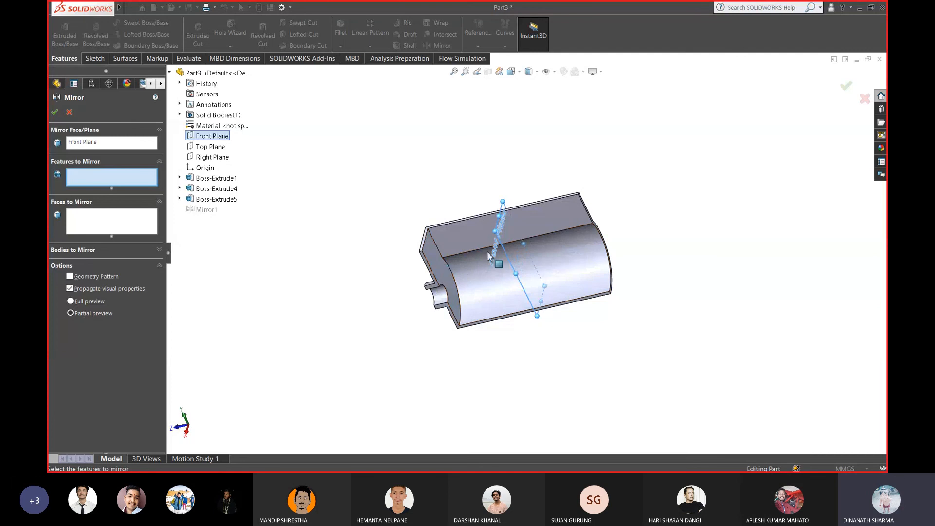
{"action": "middle_click_drag", "start_coordinate": [459, 226], "coordinate": [379, 238]}
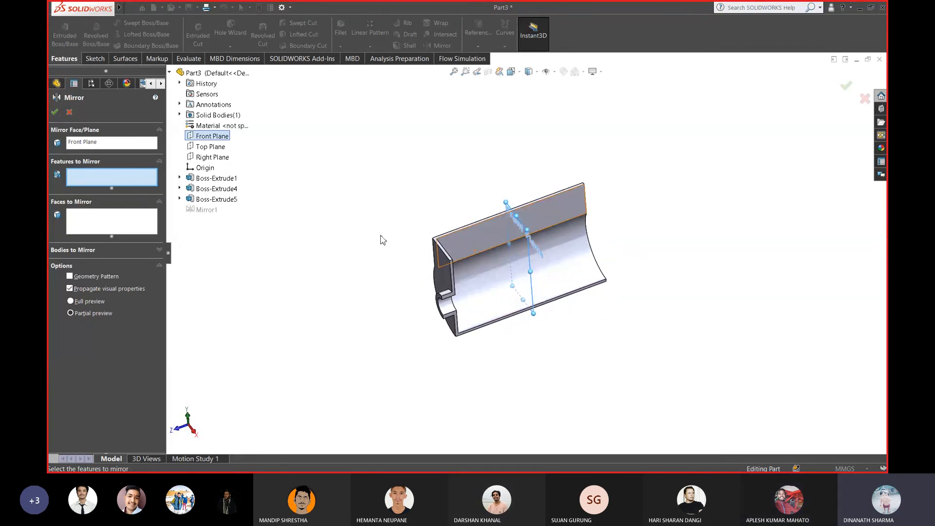
{"action": "scroll", "coordinate": [442, 277], "scroll_direction": "down", "scroll_amount": 2}
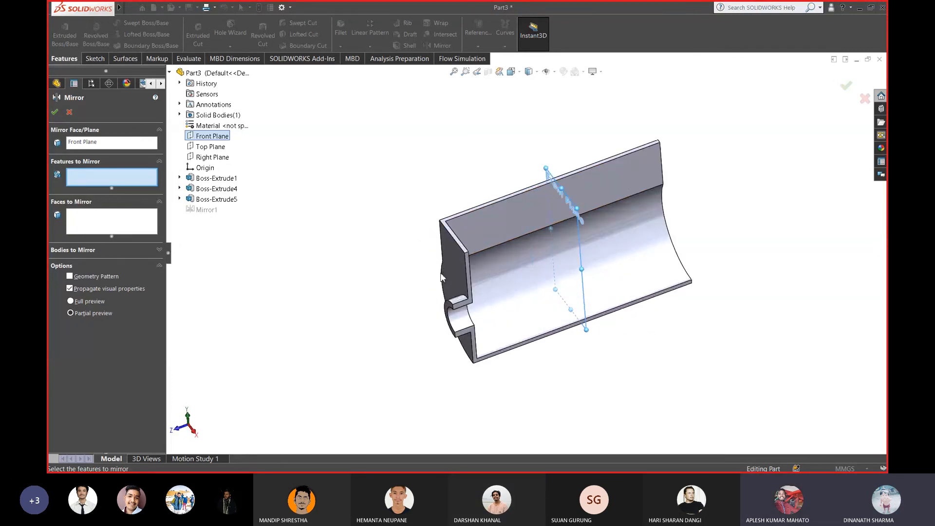
{"action": "left_click", "coordinate": [217, 188]}
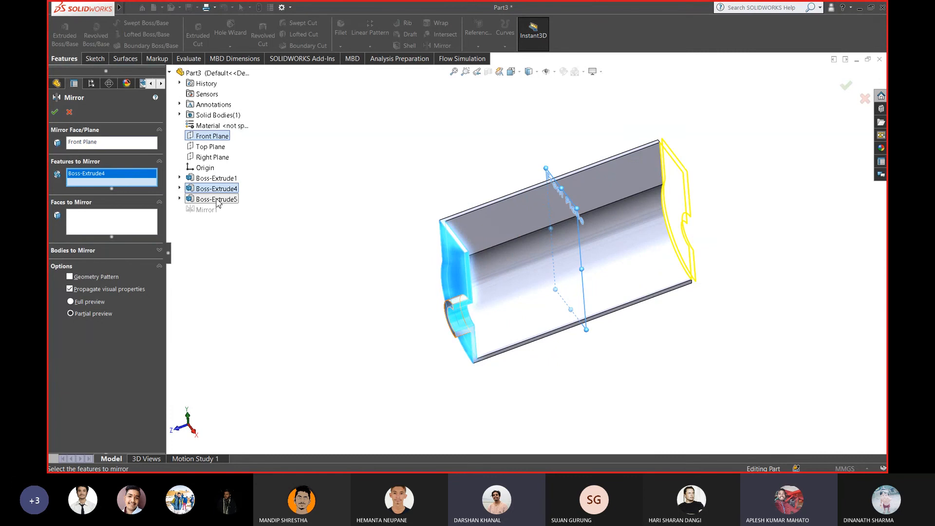
{"action": "left_click", "coordinate": [217, 200]}
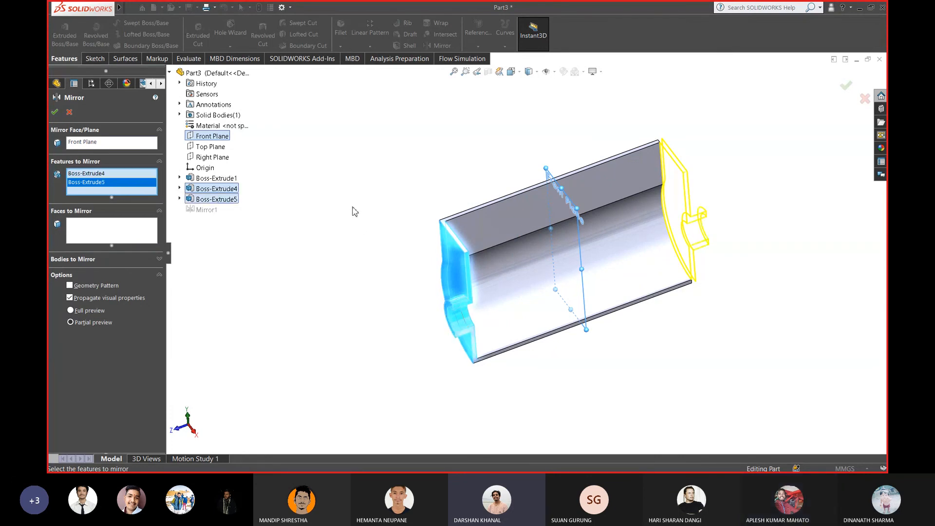
{"action": "middle_click_drag", "start_coordinate": [355, 211], "coordinate": [372, 251]}
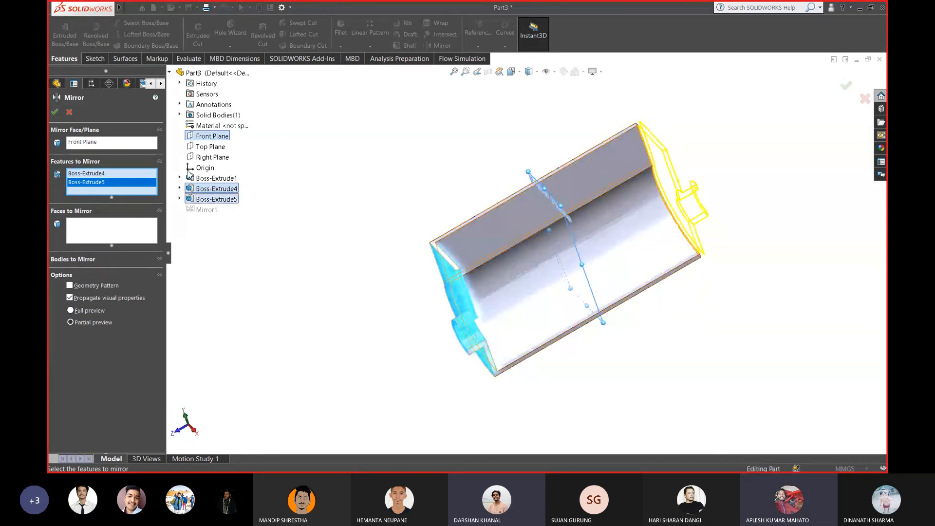
{"action": "left_click", "coordinate": [70, 112]}
Create a reference plane midway between the end wall's inner face and the end face at the block's open end
{"action": "middle_click_drag", "start_coordinate": [280, 179], "coordinate": [379, 264]}
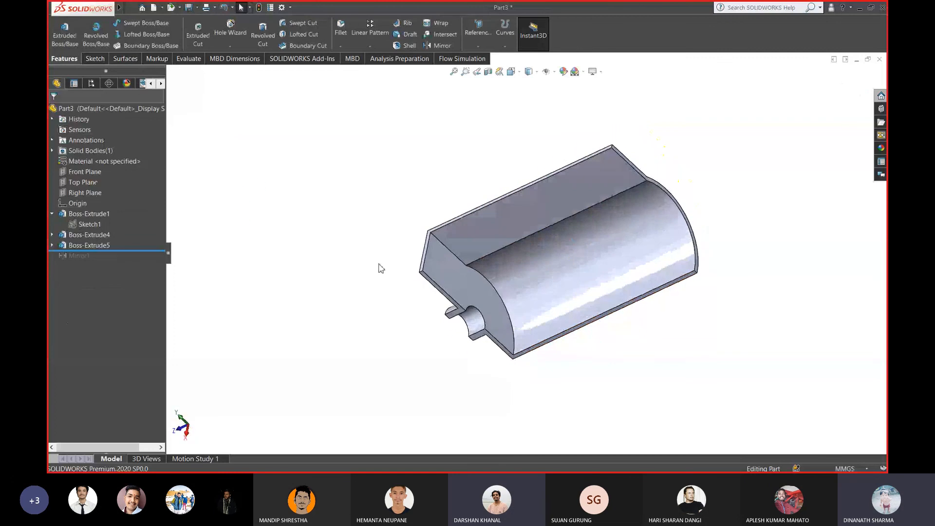
{"action": "scroll", "coordinate": [553, 238], "scroll_direction": "up", "scroll_amount": 1}
{"action": "middle_click_drag", "start_coordinate": [552, 239], "coordinate": [553, 220]}
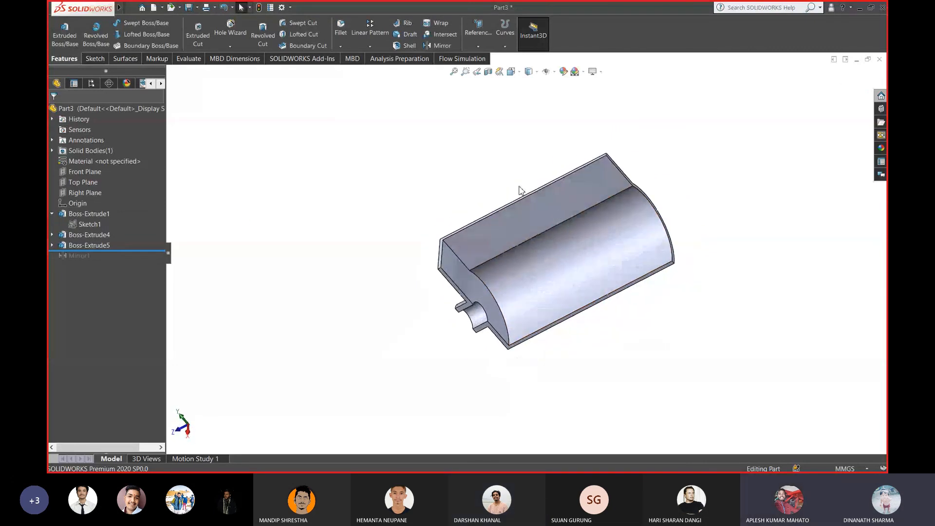
{"action": "left_click", "coordinate": [482, 48]}
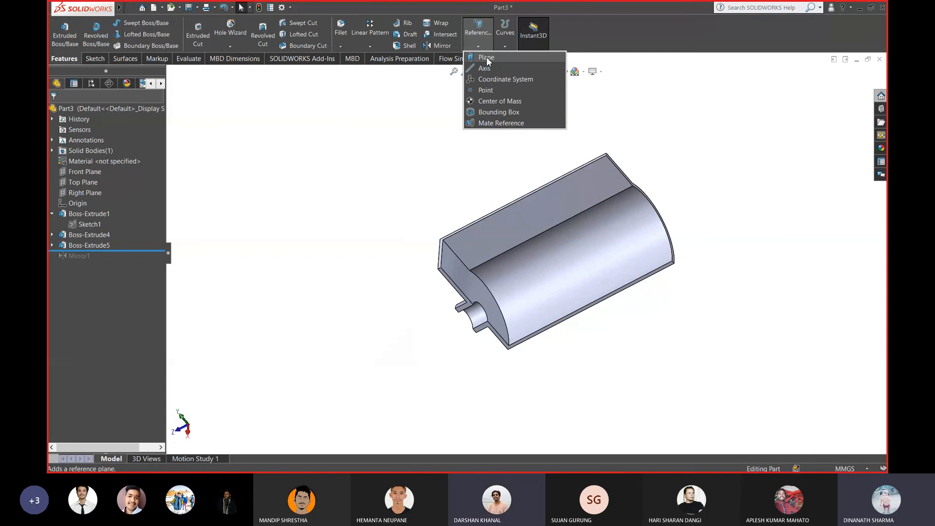
{"action": "left_click", "coordinate": [487, 57]}
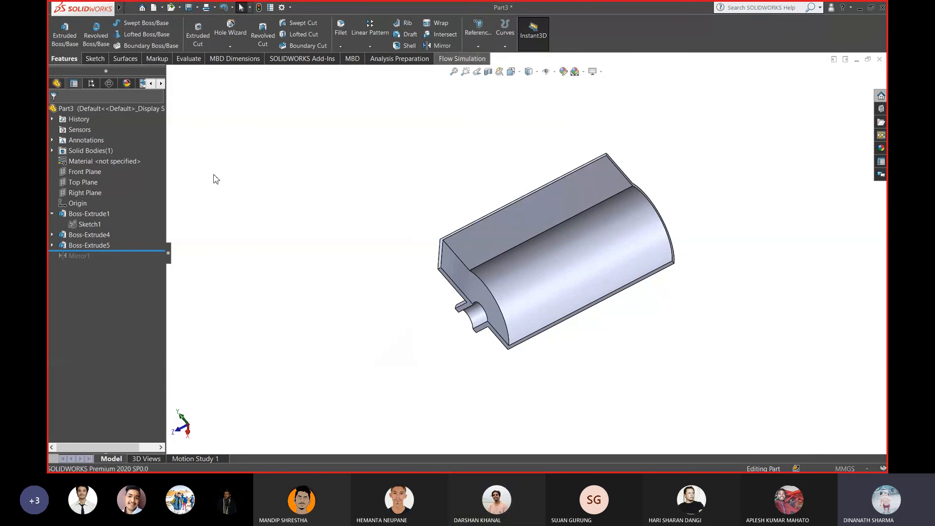
{"action": "middle_click_drag", "start_coordinate": [423, 194], "coordinate": [484, 212]}
{"action": "scroll", "coordinate": [492, 240], "scroll_direction": "down", "scroll_amount": 3}
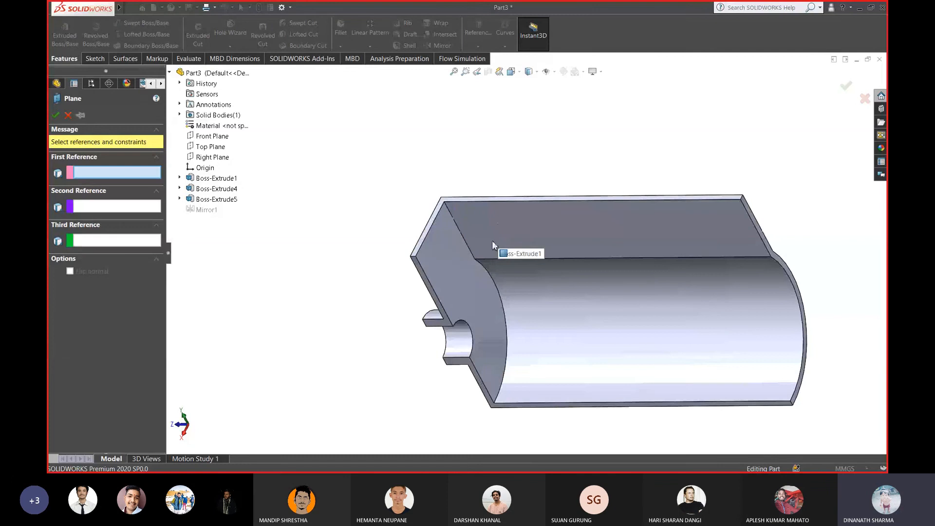
{"action": "left_click", "coordinate": [460, 256]}
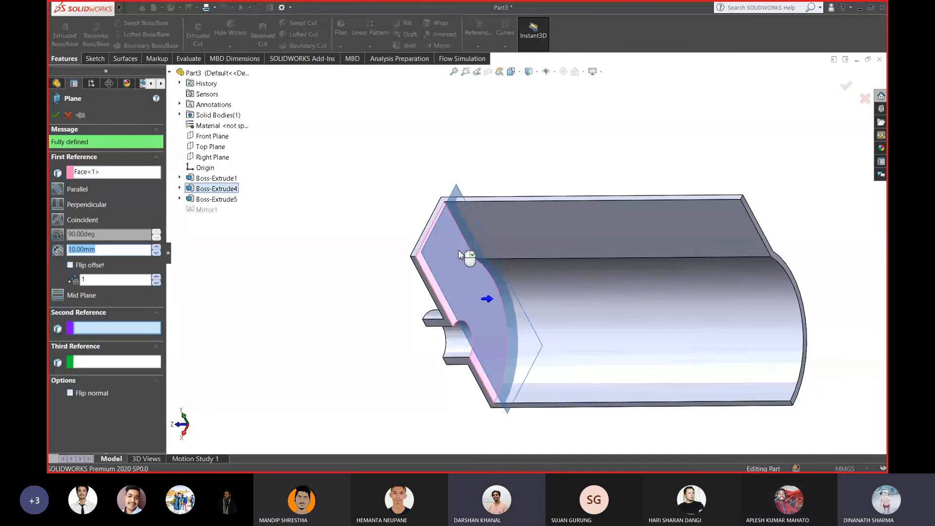
{"action": "scroll", "coordinate": [701, 236], "scroll_direction": "down", "scroll_amount": 4}
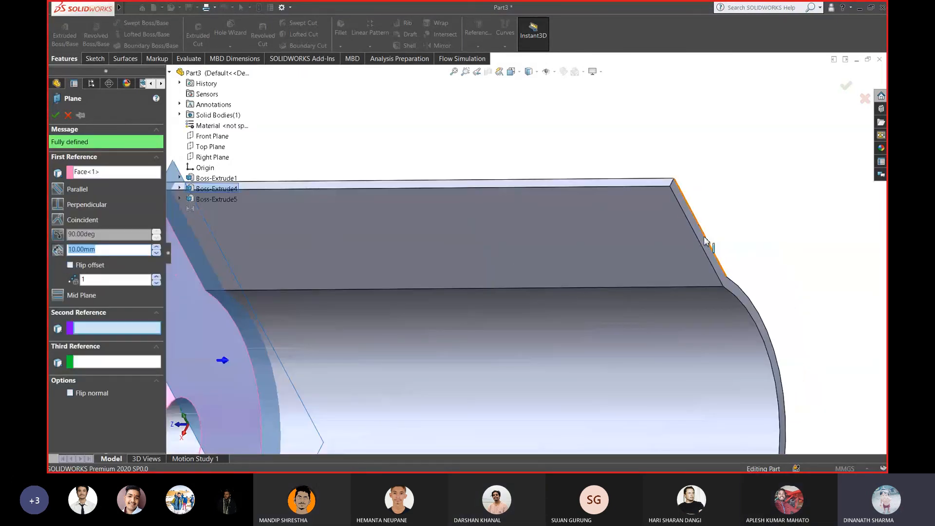
{"action": "left_click", "coordinate": [703, 242]}
{"action": "scroll", "coordinate": [659, 245], "scroll_direction": "up", "scroll_amount": 2}
{"action": "scroll", "coordinate": [472, 238], "scroll_direction": "up", "scroll_amount": 5}
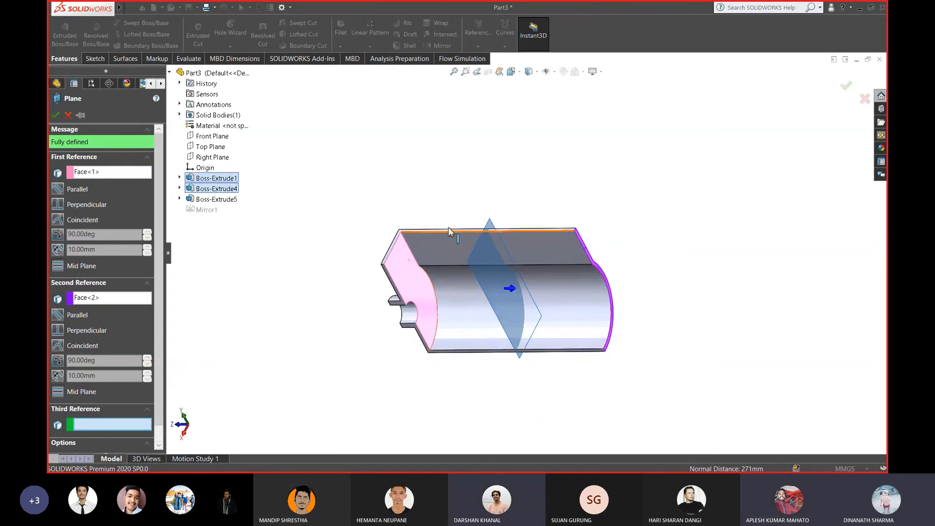
{"action": "middle_click_drag", "start_coordinate": [493, 310], "coordinate": [435, 198]}
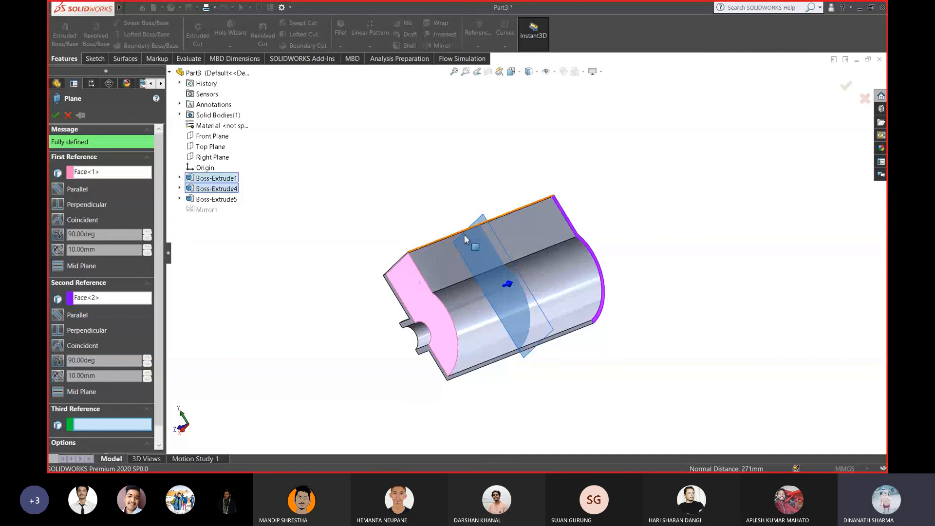
{"action": "middle_click_drag", "start_coordinate": [465, 238], "coordinate": [517, 194]}
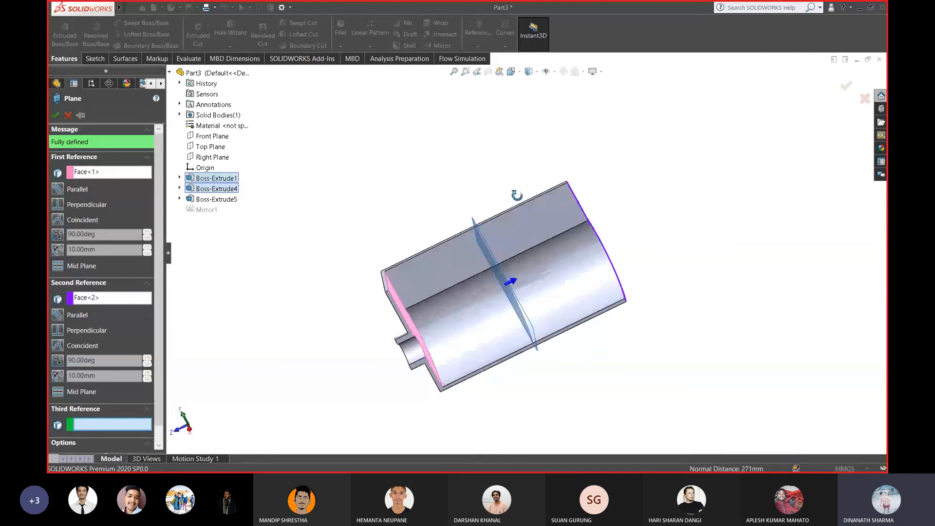
{"action": "left_click", "coordinate": [59, 117]}
Mirror the end wall Boss-Extrude4 and the half-ring boss Boss-Extrude5 about the new mid plane
{"action": "middle_click_drag", "start_coordinate": [409, 178], "coordinate": [471, 163]}
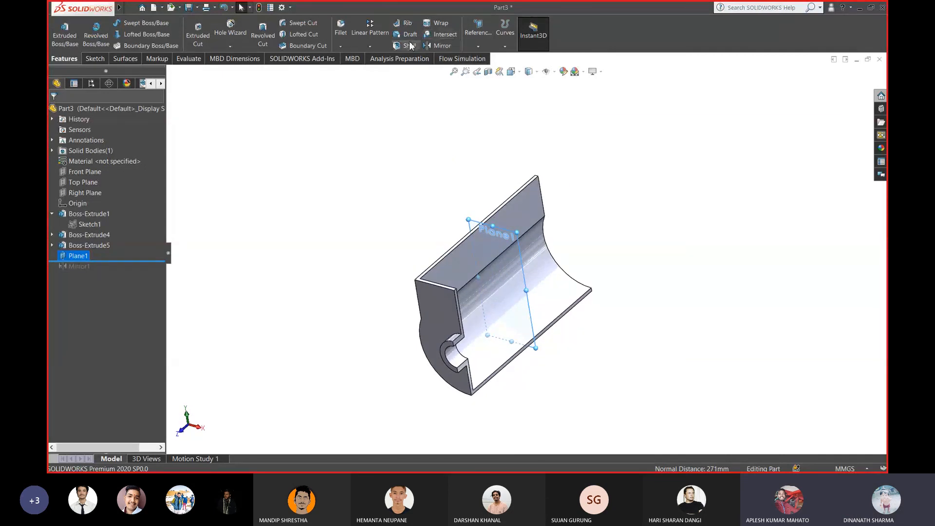
{"action": "left_click", "coordinate": [373, 45]}
{"action": "left_click", "coordinate": [382, 79]}
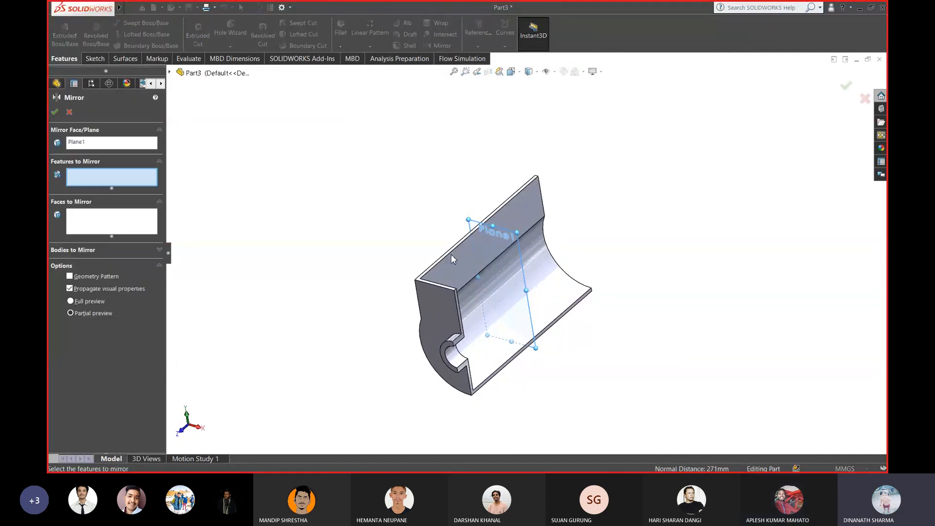
{"action": "left_click", "coordinate": [190, 73]}
{"action": "left_click", "coordinate": [205, 190]}
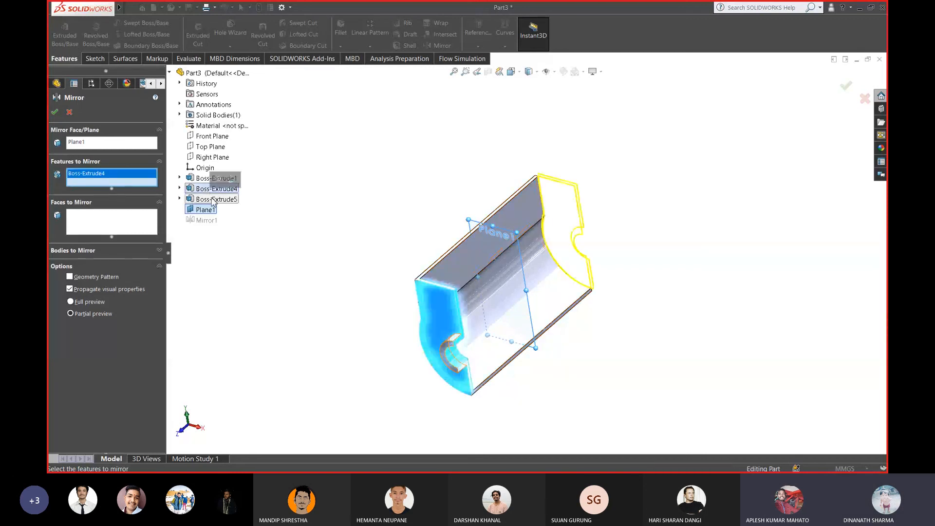
{"action": "left_click", "coordinate": [218, 201]}
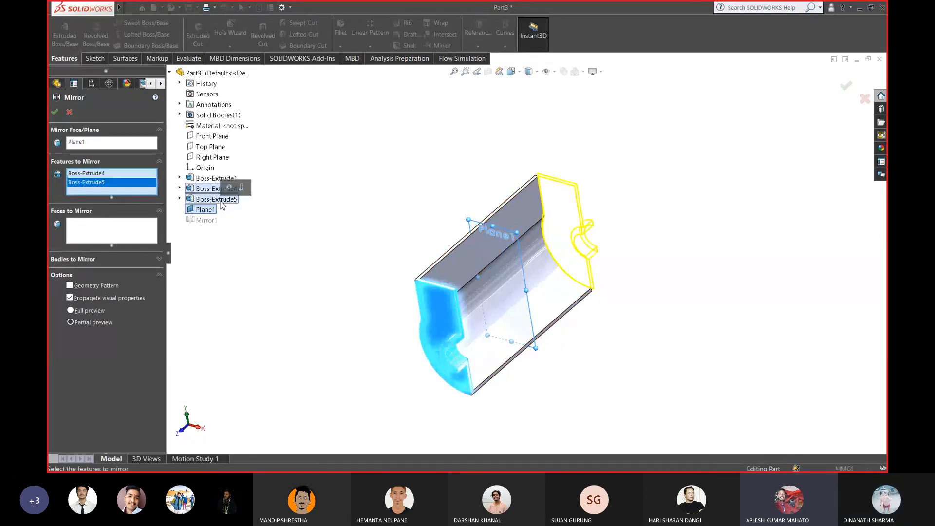
{"action": "left_click", "coordinate": [59, 112]}
{"action": "middle_click_drag", "start_coordinate": [341, 214], "coordinate": [312, 242]}
{"action": "left_click", "coordinate": [355, 217]}
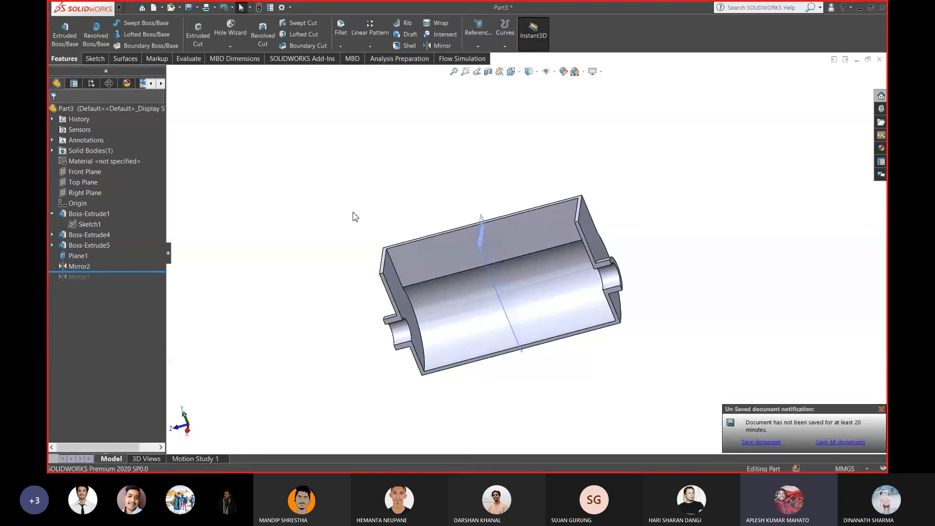
Close Part3 and Part2 without saving and minimise the program window
{"action": "left_click", "coordinate": [881, 409]}
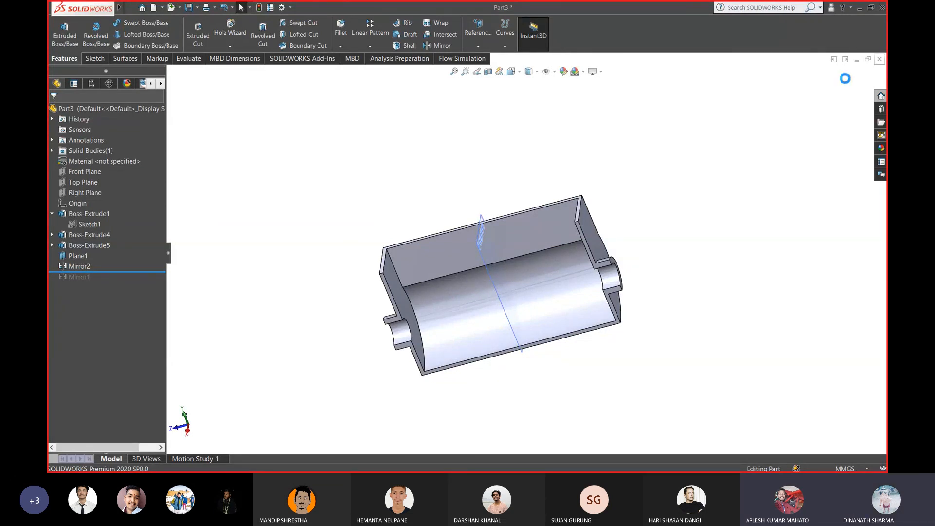
{"action": "left_click", "coordinate": [880, 59]}
{"action": "left_click", "coordinate": [463, 258]}
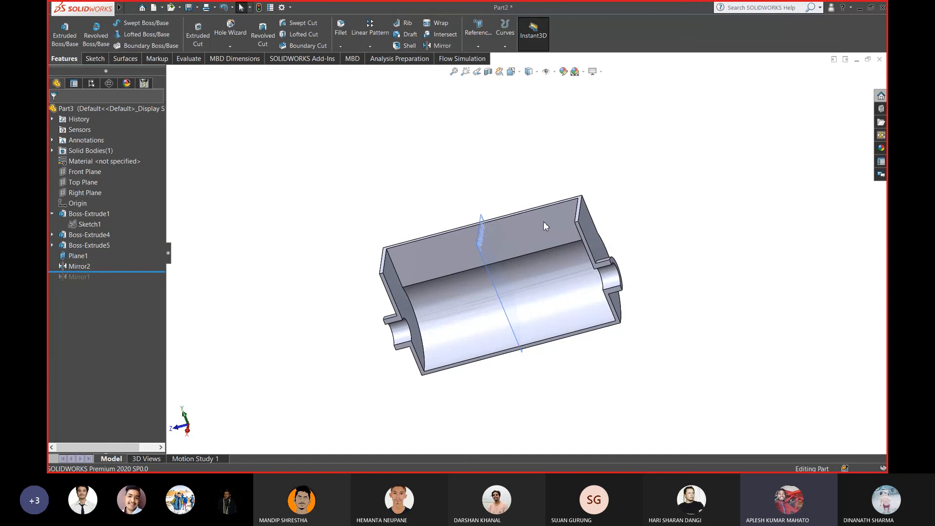
{"action": "left_click", "coordinate": [880, 59]}
{"action": "left_click", "coordinate": [453, 263]}
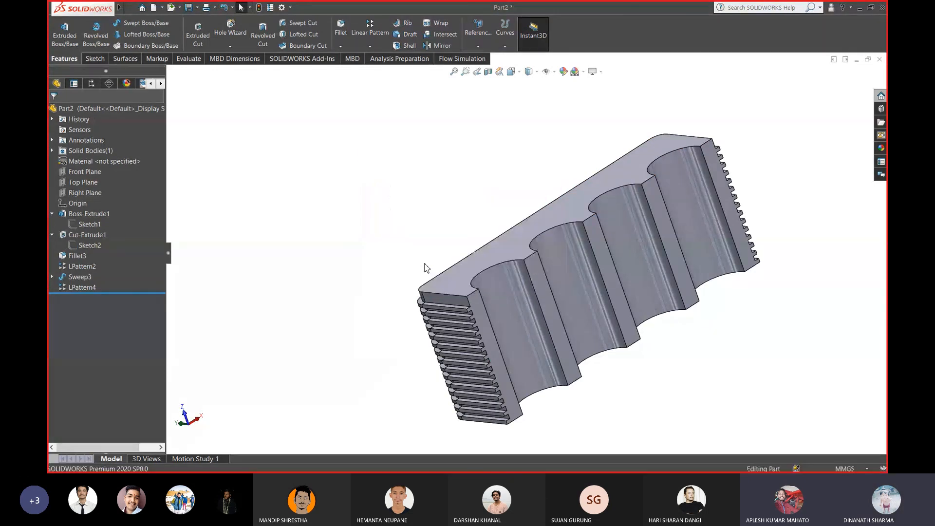
{"action": "left_click", "coordinate": [859, 7]}
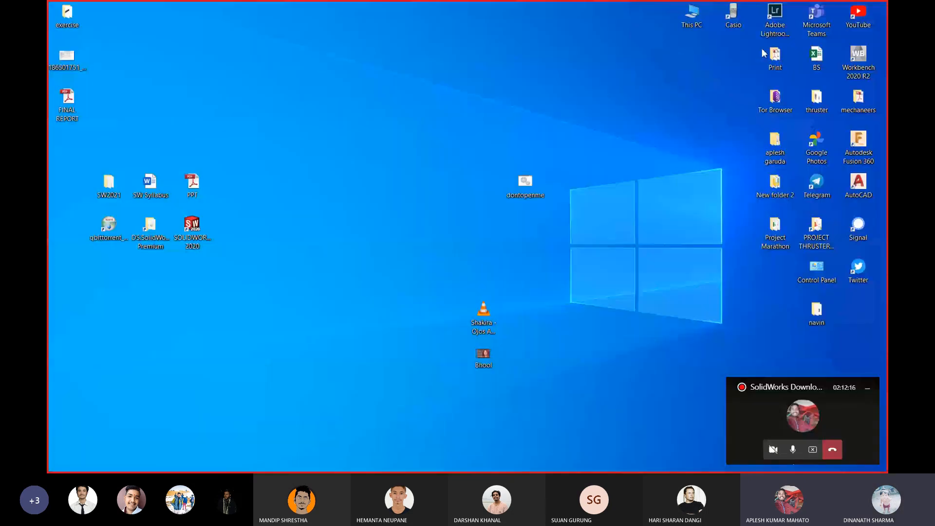
Stop the Teams screen share and bring up the Teams window with the 4. Crankshaft.PNG drawing
{"action": "left_click", "coordinate": [813, 449]}
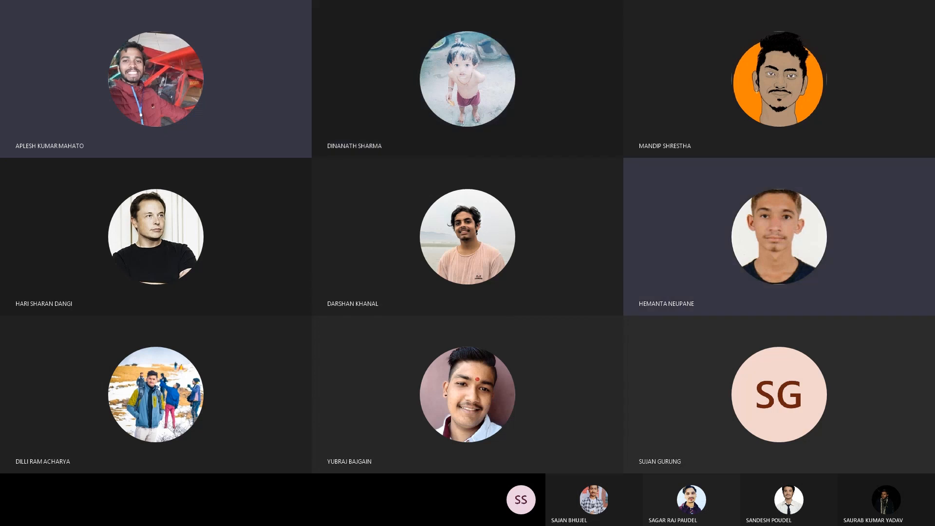
{"action": "key", "text": "super+Tab"}
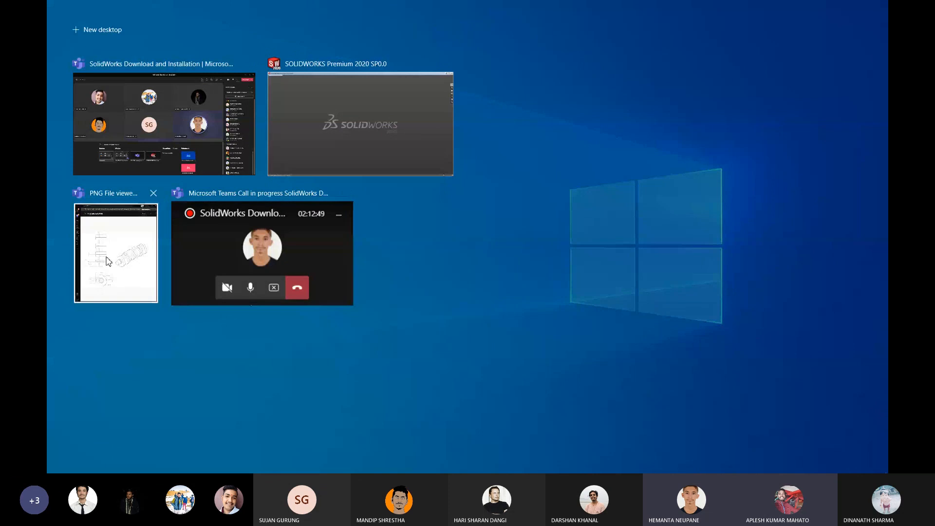
{"action": "left_click", "coordinate": [108, 261]}
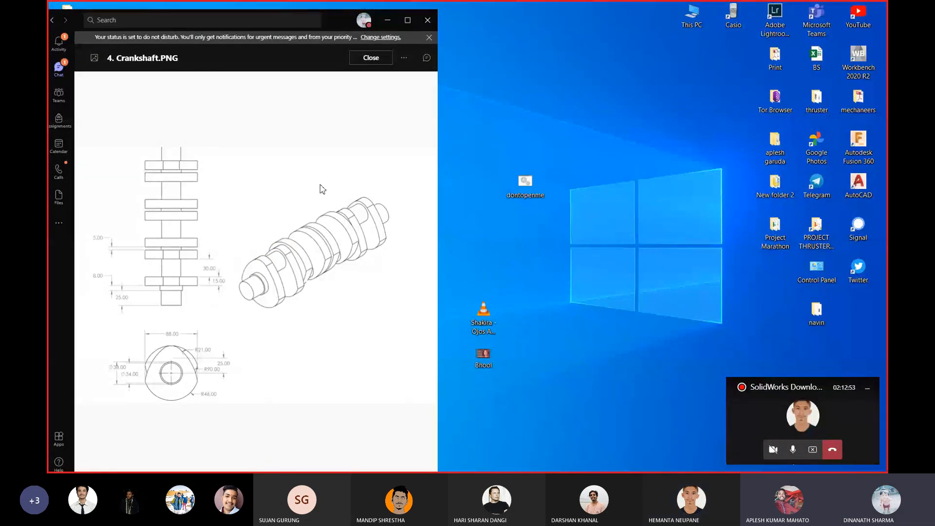
View the 4. Crankshaft2.PNG drawing from the meeting's shared files, and return to the 4. Crankshaft.PNG drawing
{"action": "left_click", "coordinate": [371, 58]}
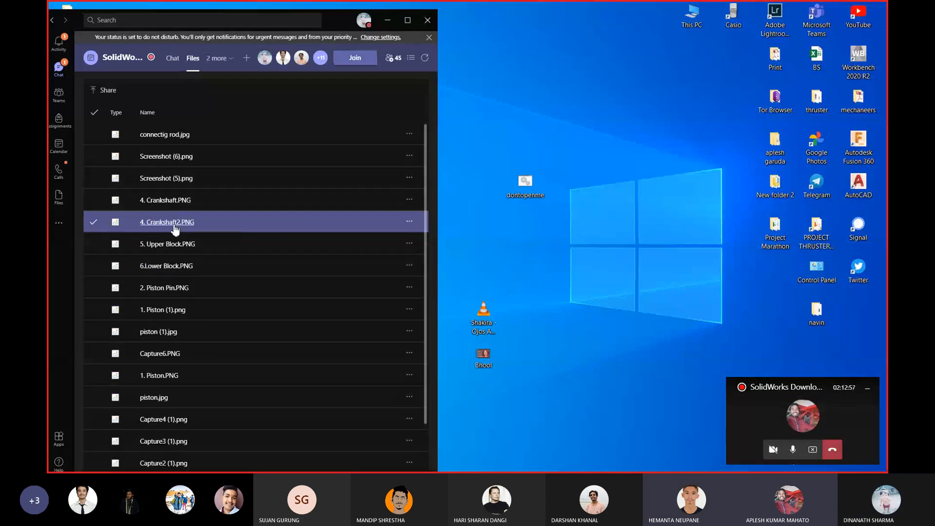
{"action": "left_click", "coordinate": [175, 225]}
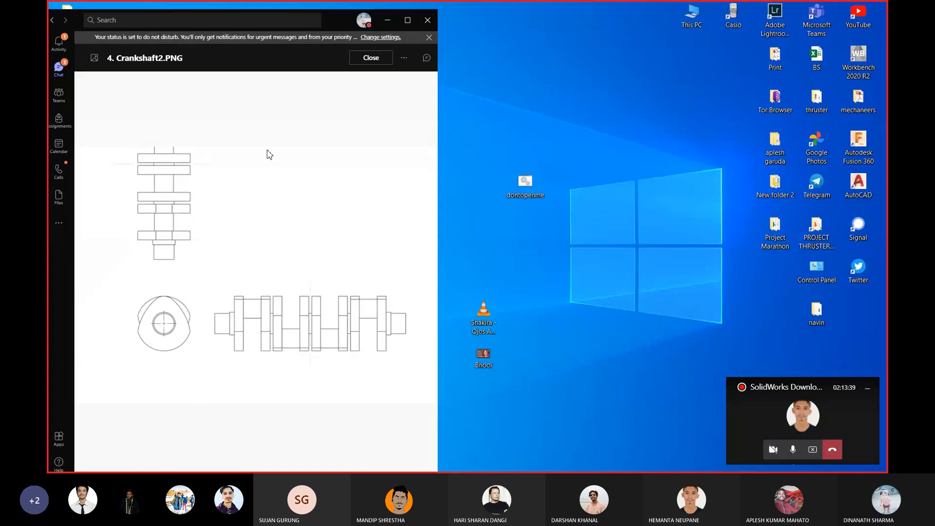
{"action": "left_click", "coordinate": [369, 58]}
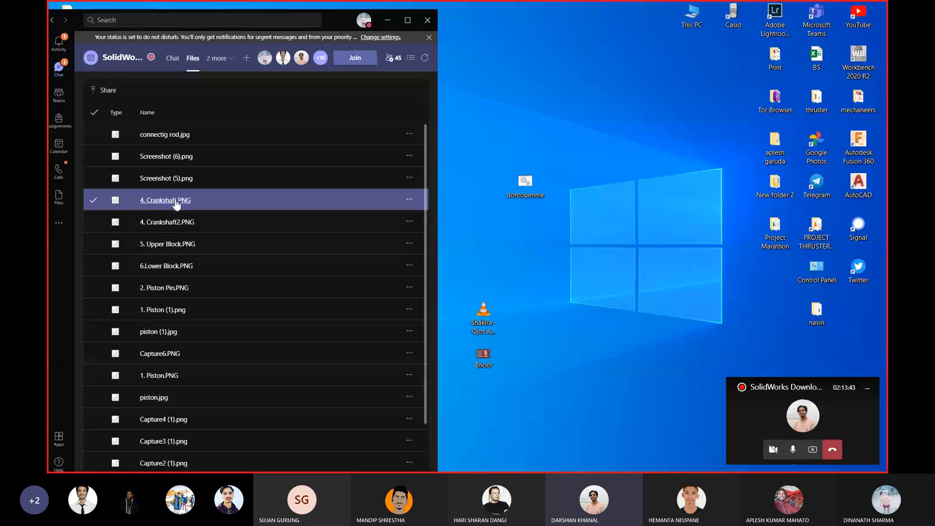
{"action": "left_click", "coordinate": [176, 200]}
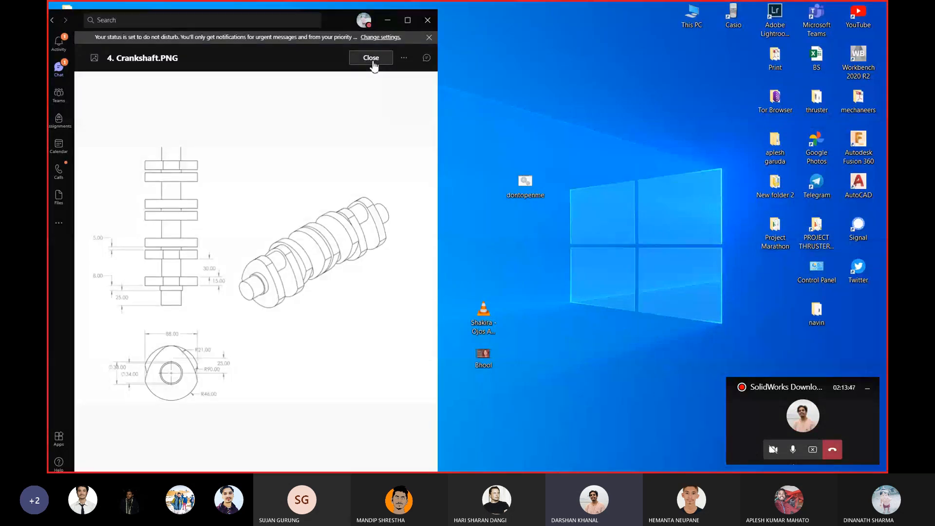
Minimise the Teams file window, and restore and maximise the SolidWorks Download and Installation meeting window
{"action": "left_click", "coordinate": [388, 21]}
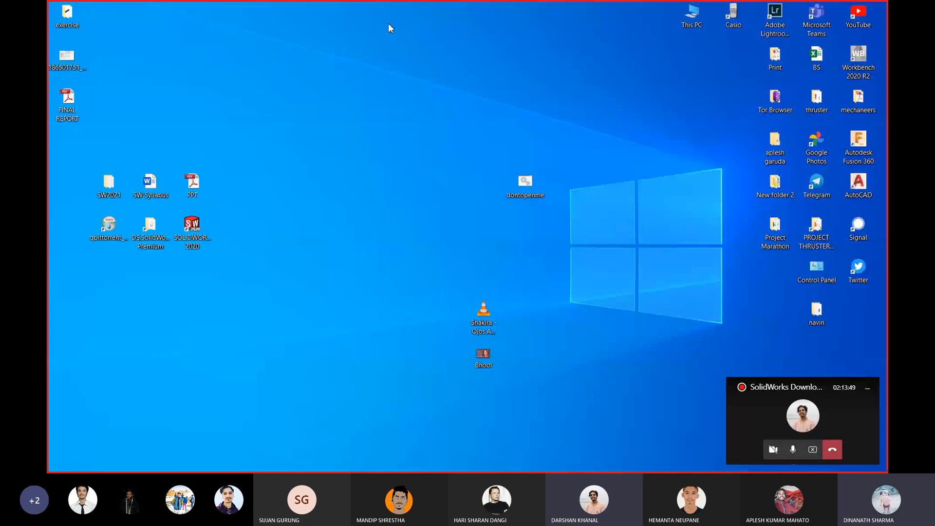
{"action": "left_click", "coordinate": [737, 385]}
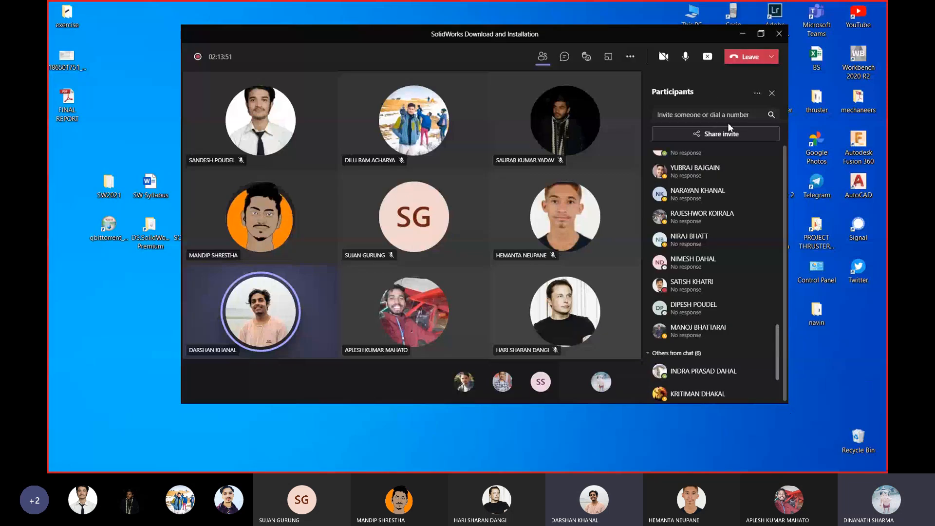
{"action": "left_click", "coordinate": [761, 33]}
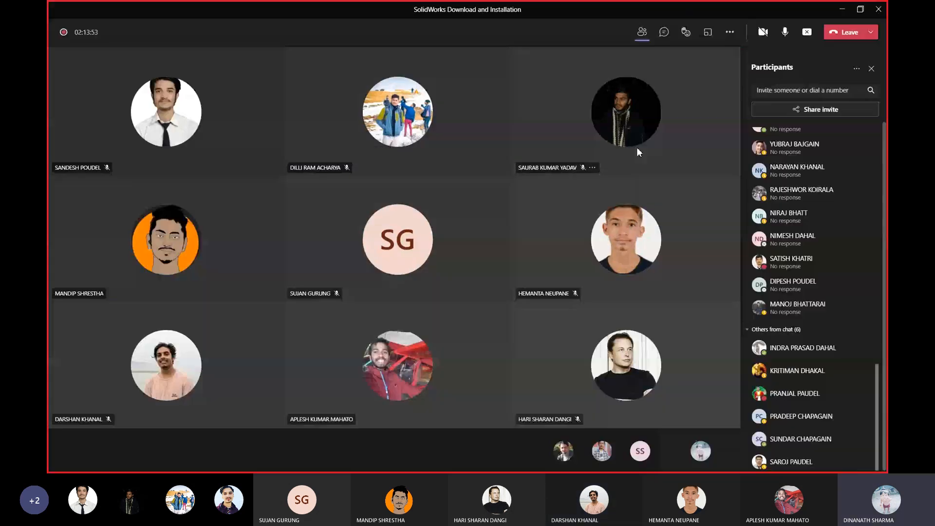